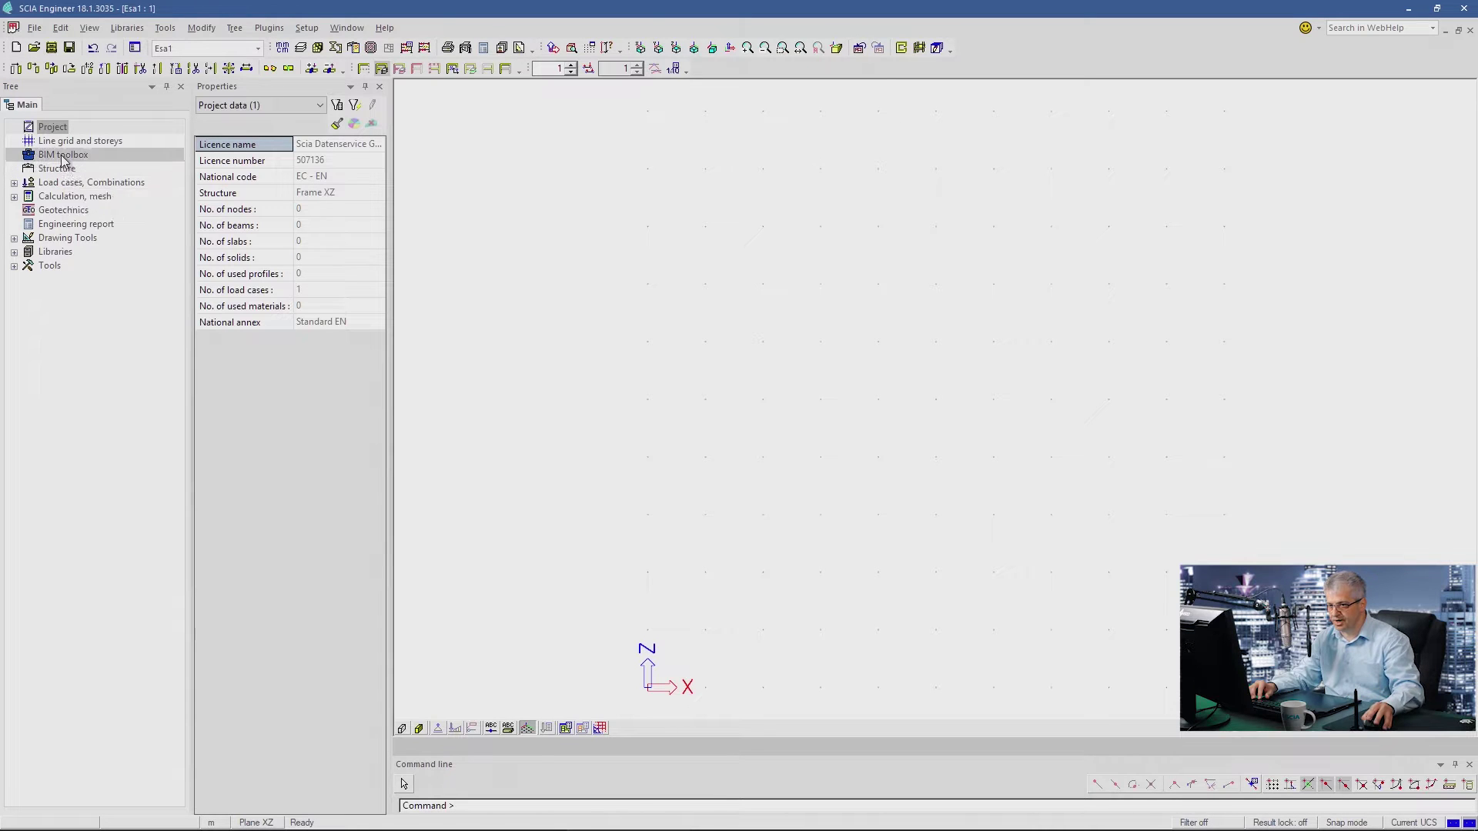
# - Start a 3D line grid with two 6 m spans in X and one 5 m span in Z
pyautogui.click(68, 142)
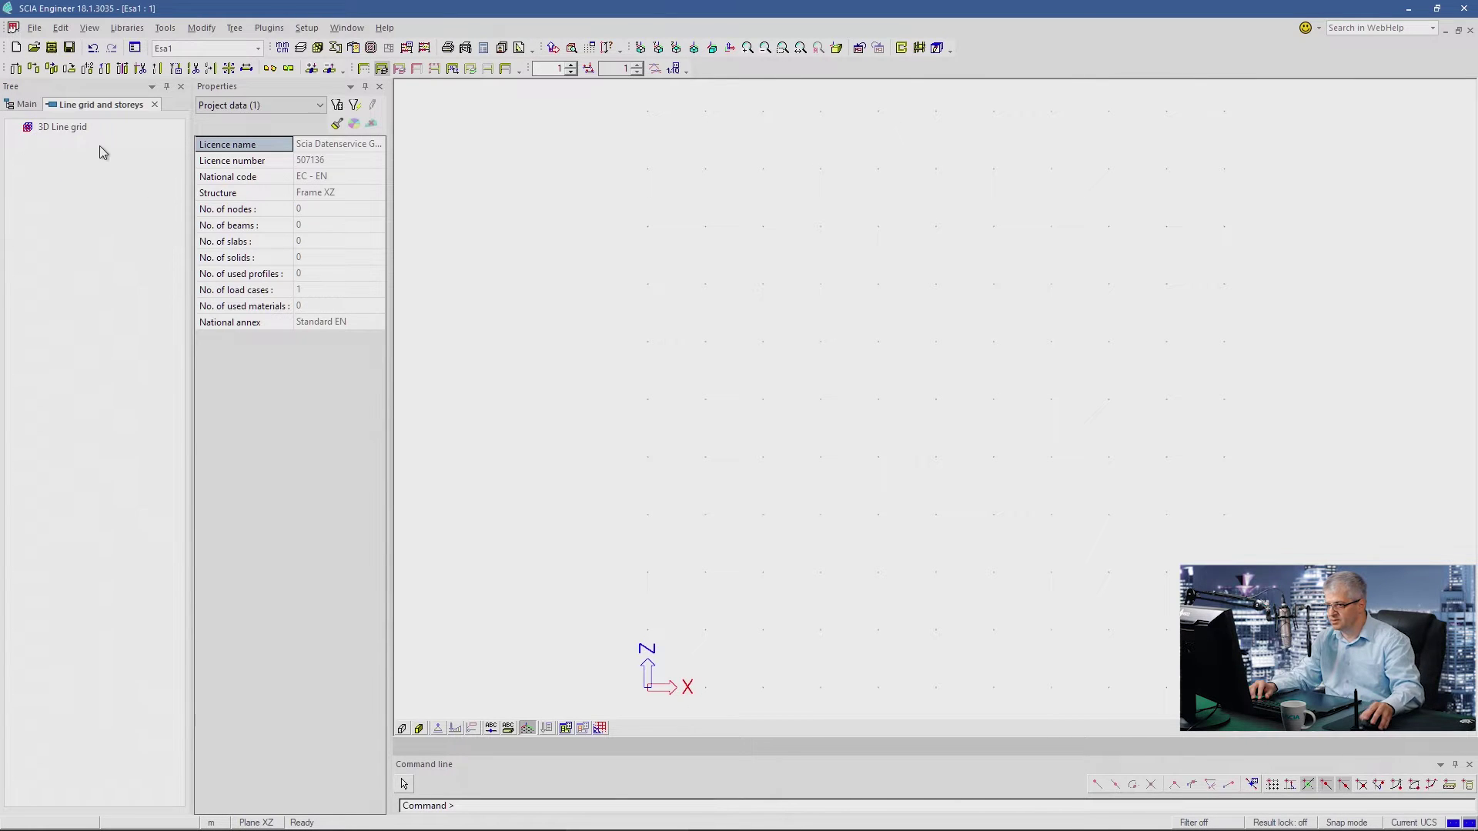
pyautogui.click(564, 450)
pyautogui.write('6')
pyautogui.press('Tab')
pyautogui.write('2')
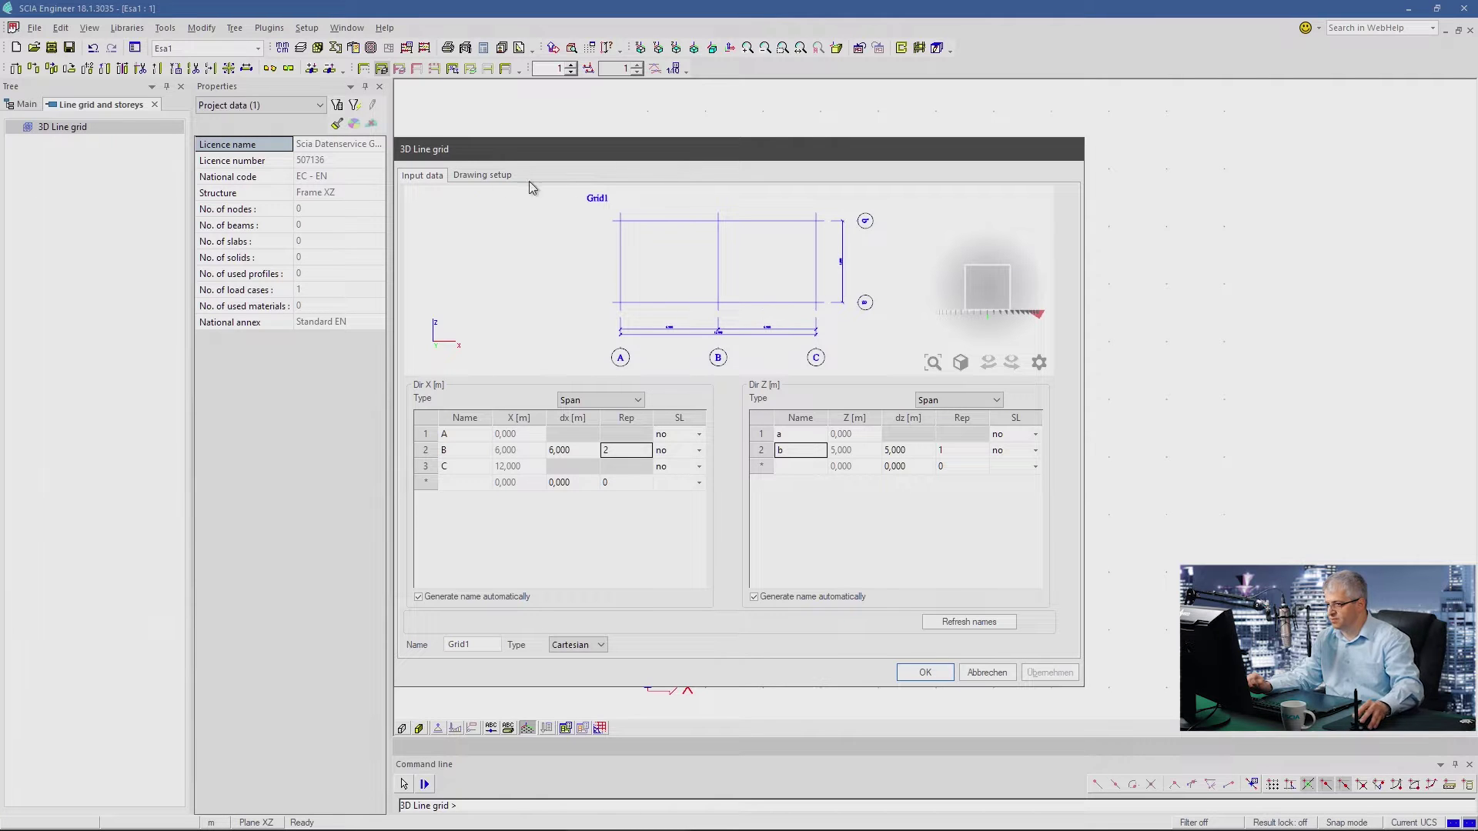
# - Turn off the line labels and the grid label in the line grid's drawing setup and accept the grid definition
pyautogui.click(482, 175)
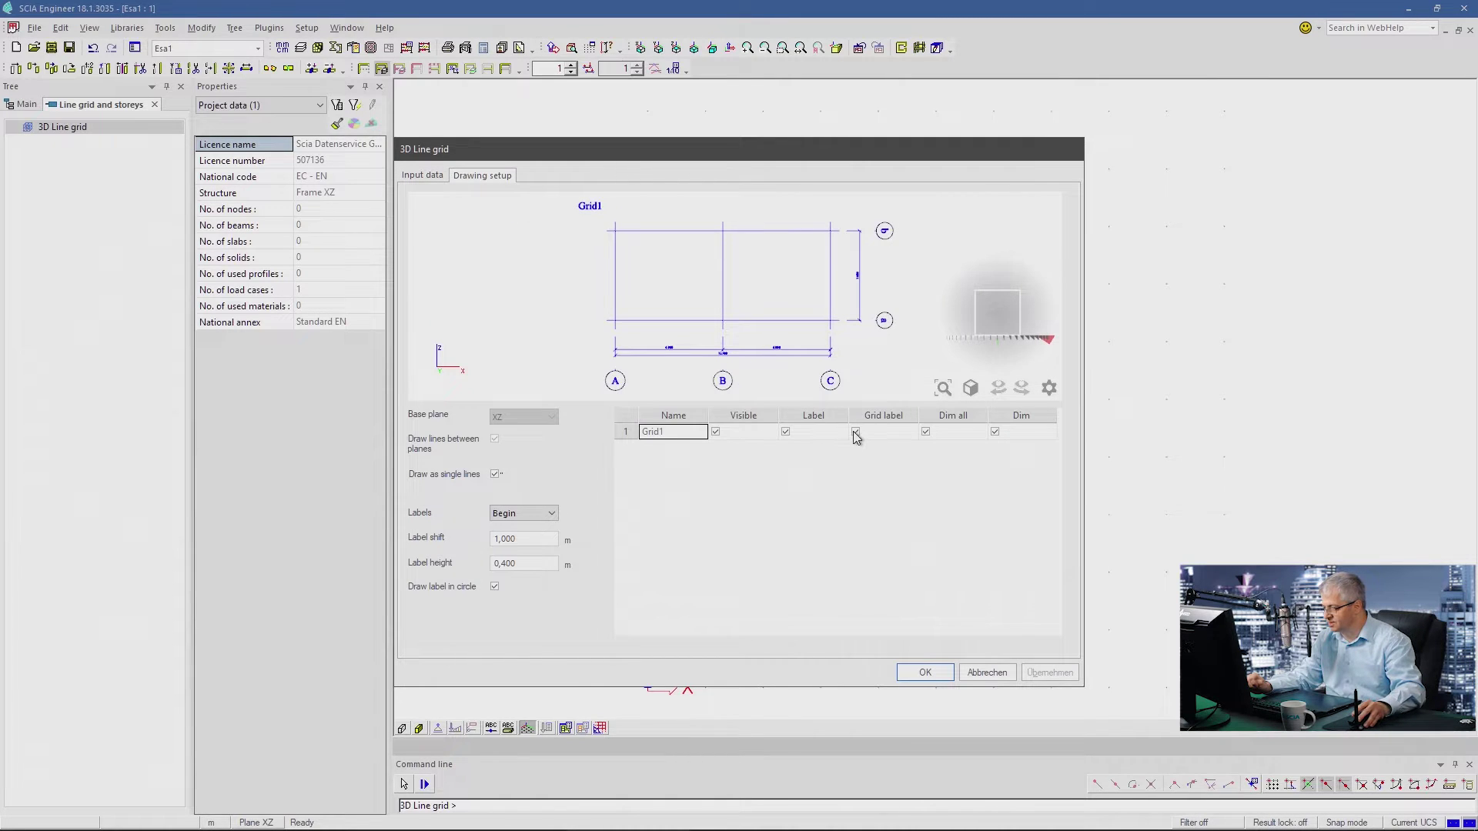
pyautogui.click(855, 433)
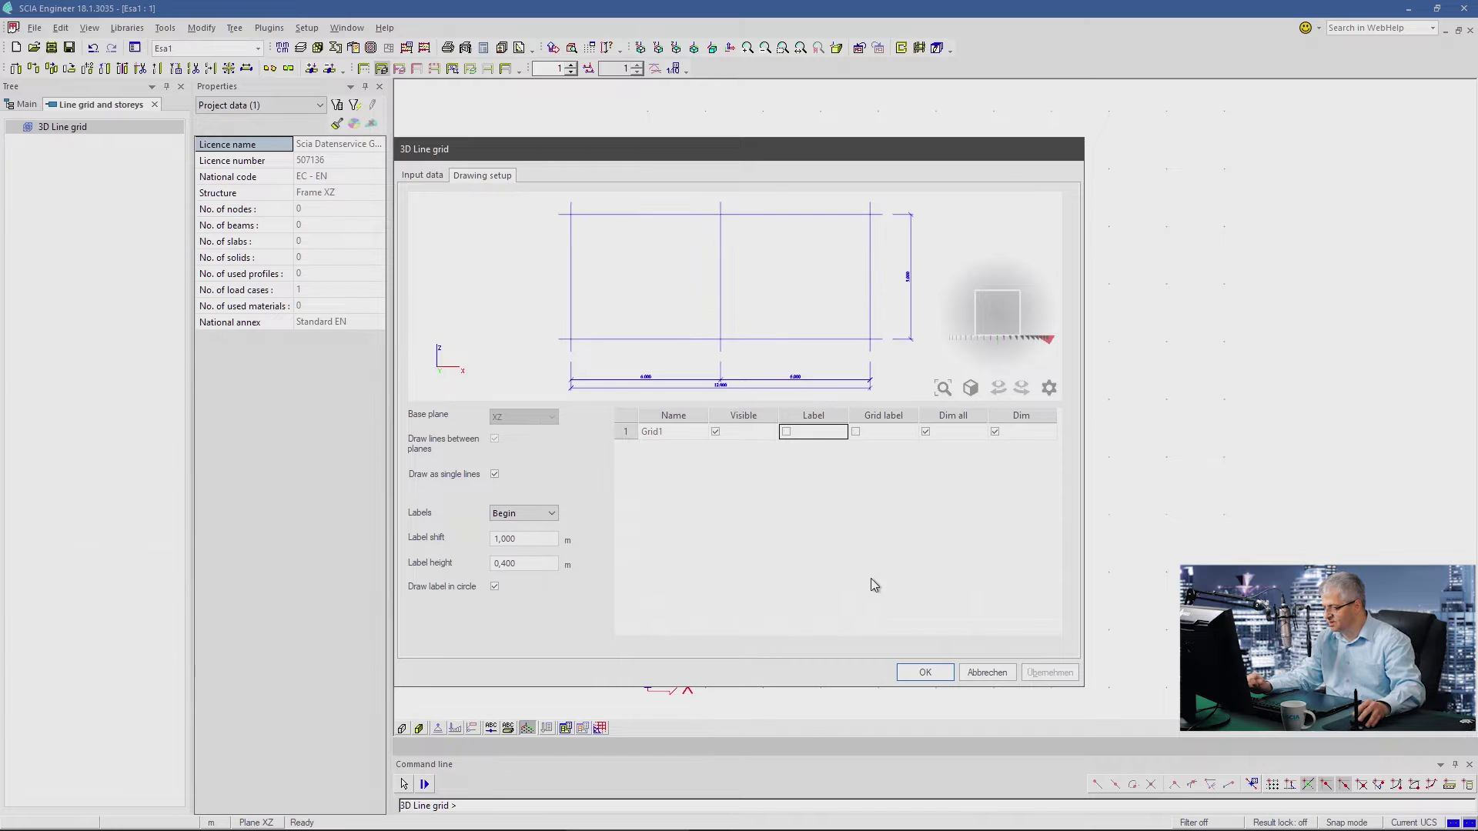
pyautogui.click(926, 673)
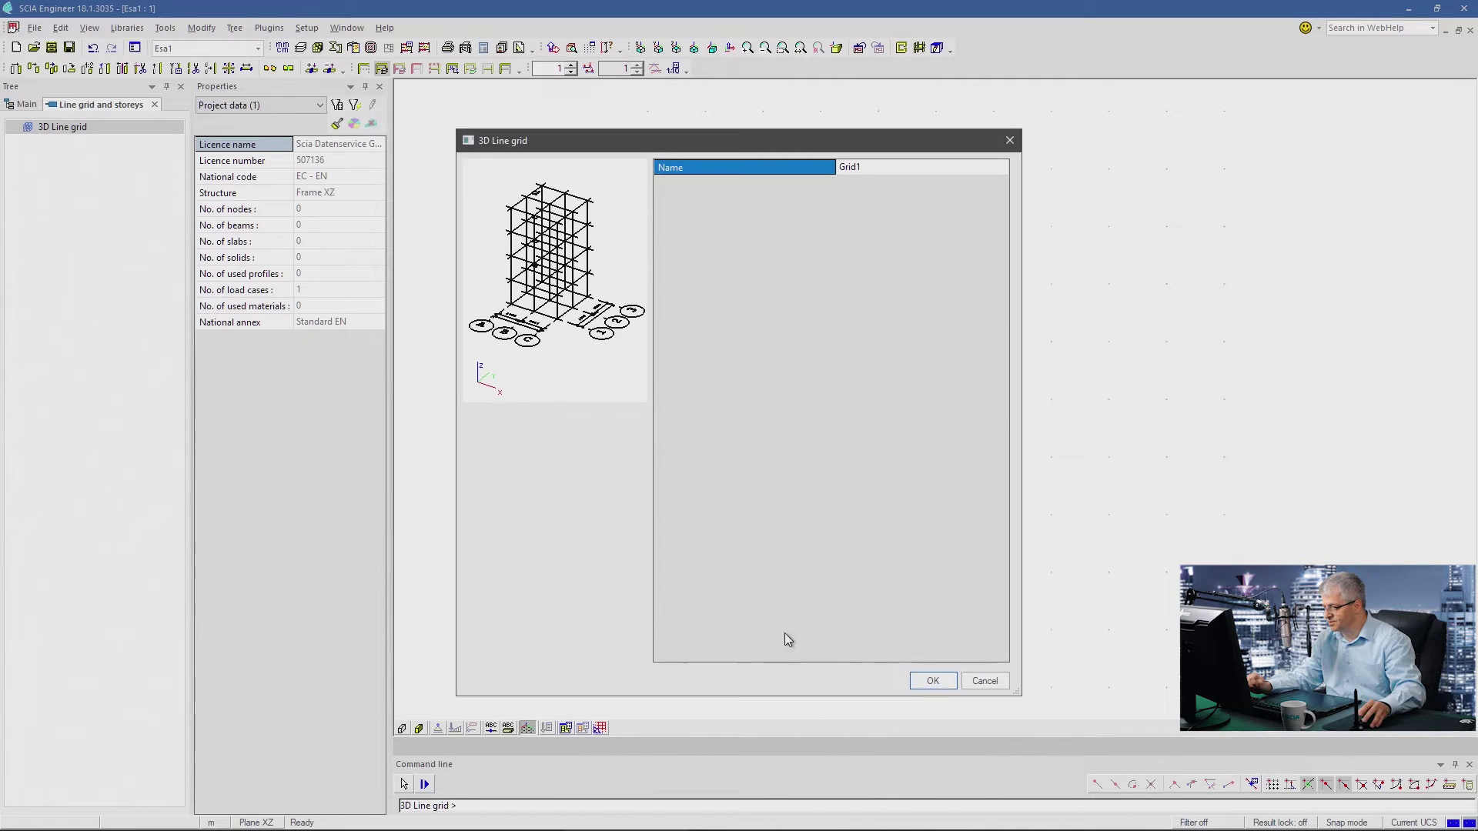
# - Place the line grid Grid1 at the coordinate origin and finish the grid input
pyautogui.click(922, 682)
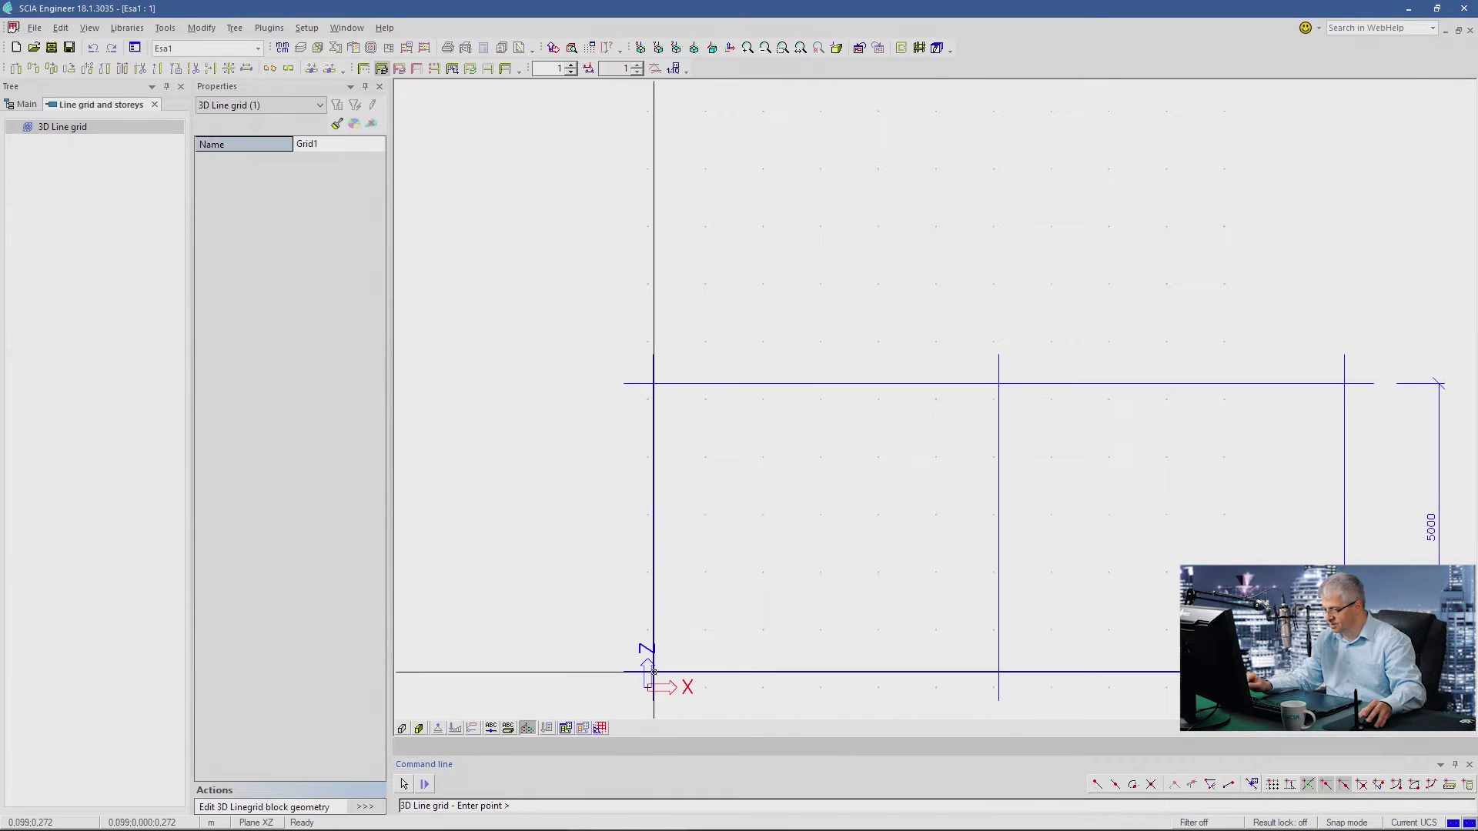
pyautogui.click(741, 659)
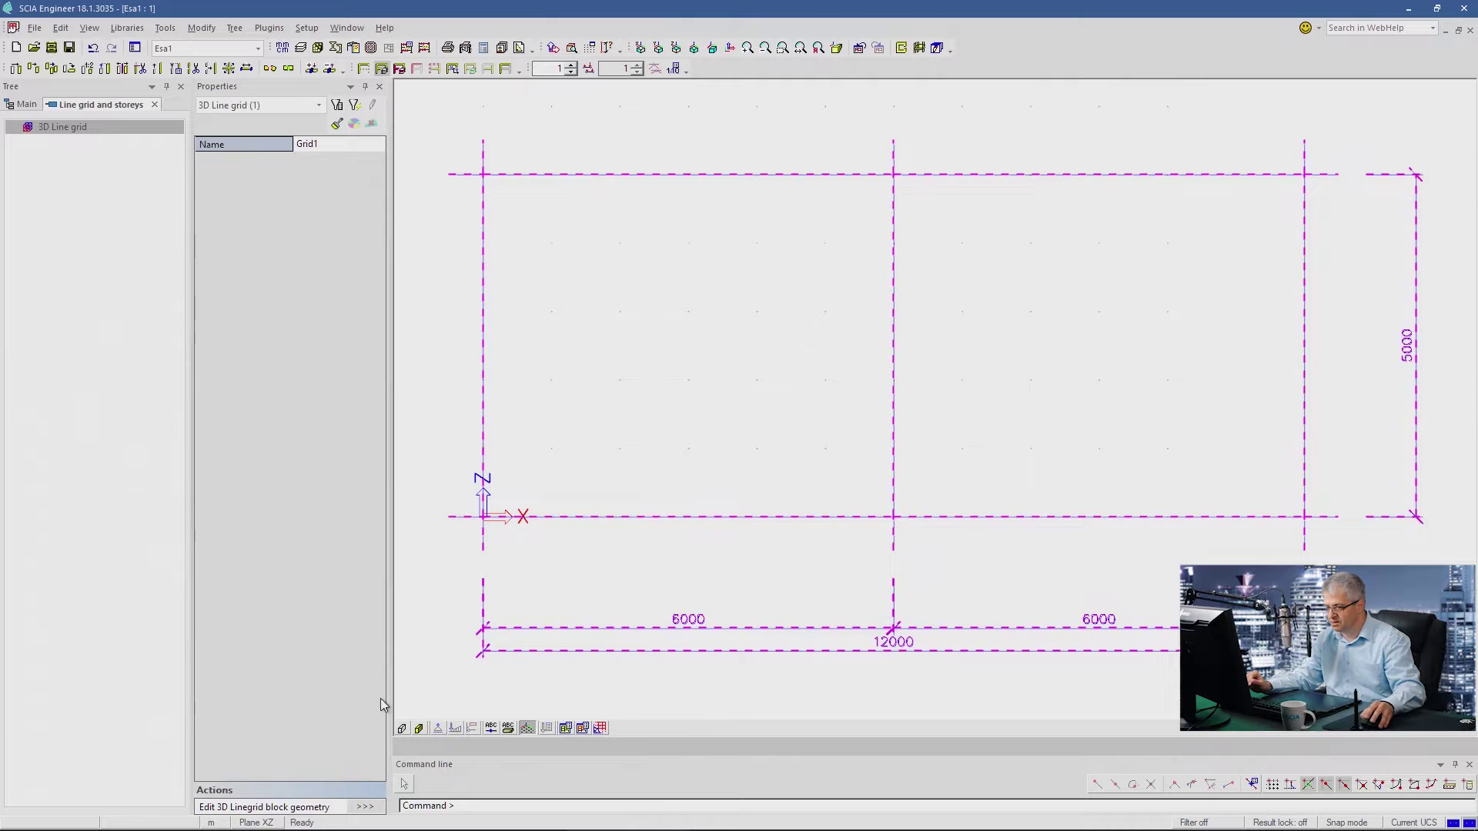
pyautogui.click(155, 107)
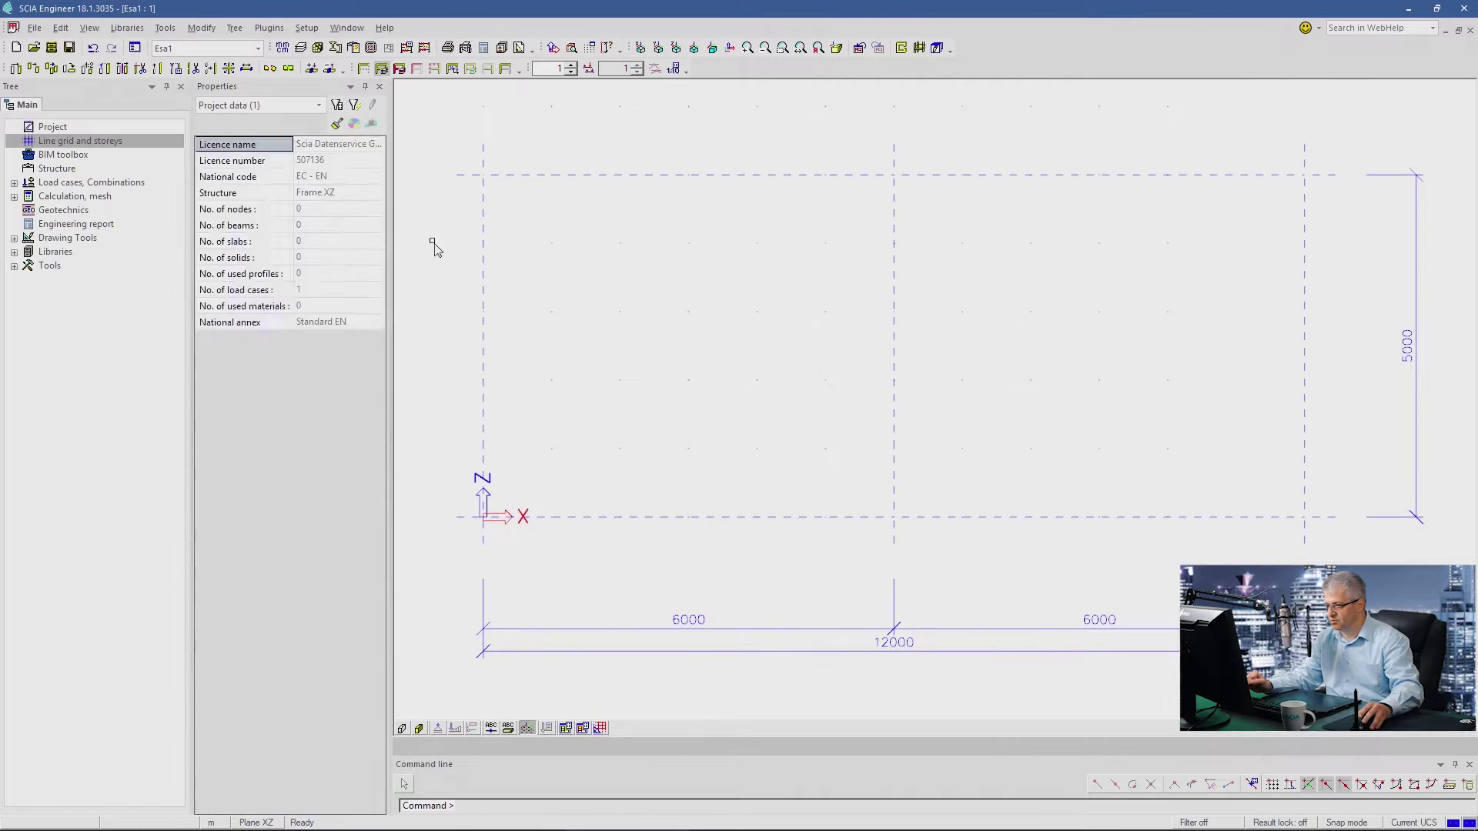
# - Add an HEA300 section in S 235 from the European profile library to the project's cross-sections
pyautogui.click(58, 171)
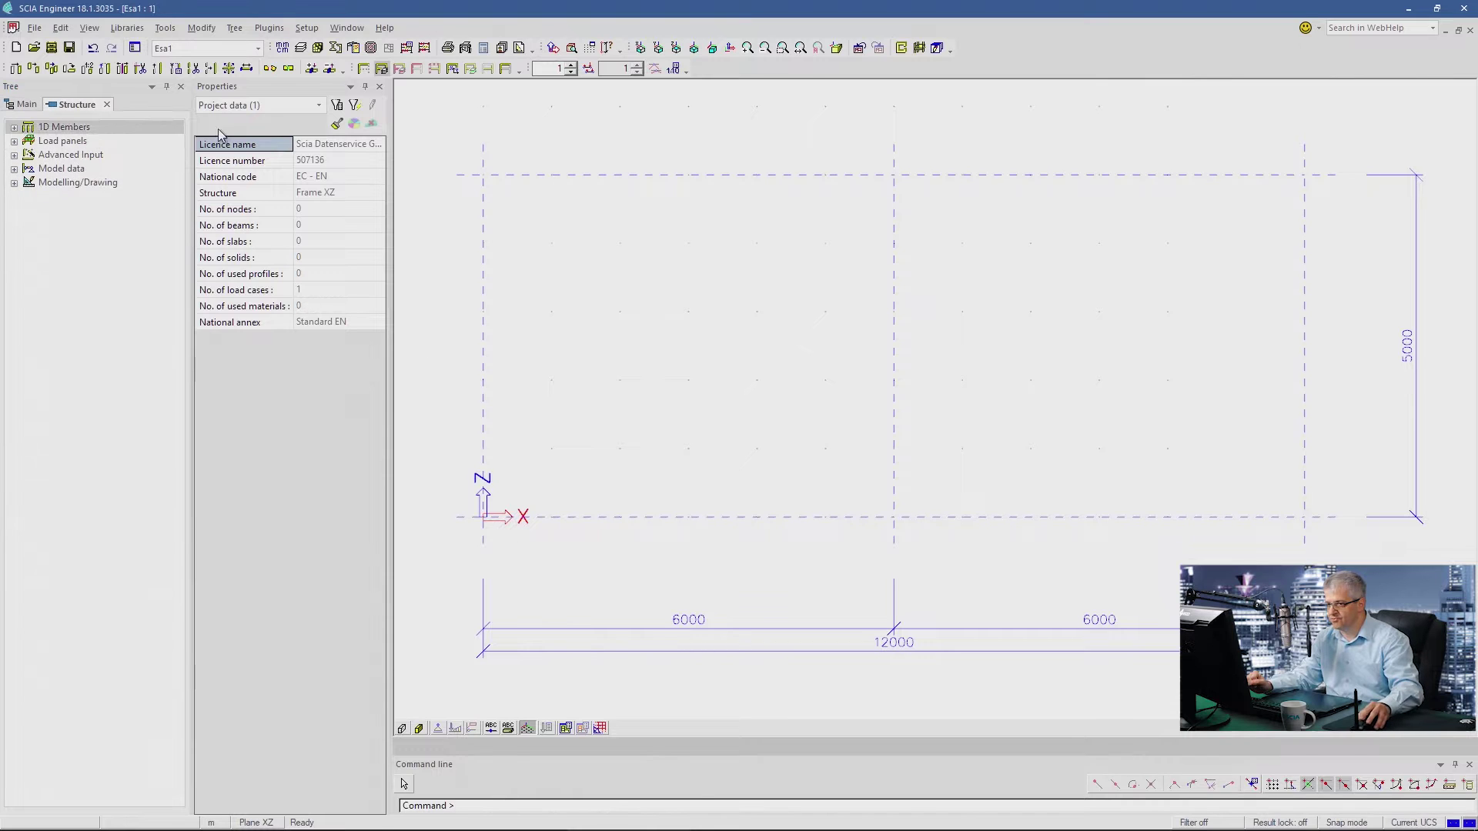
pyautogui.click(336, 48)
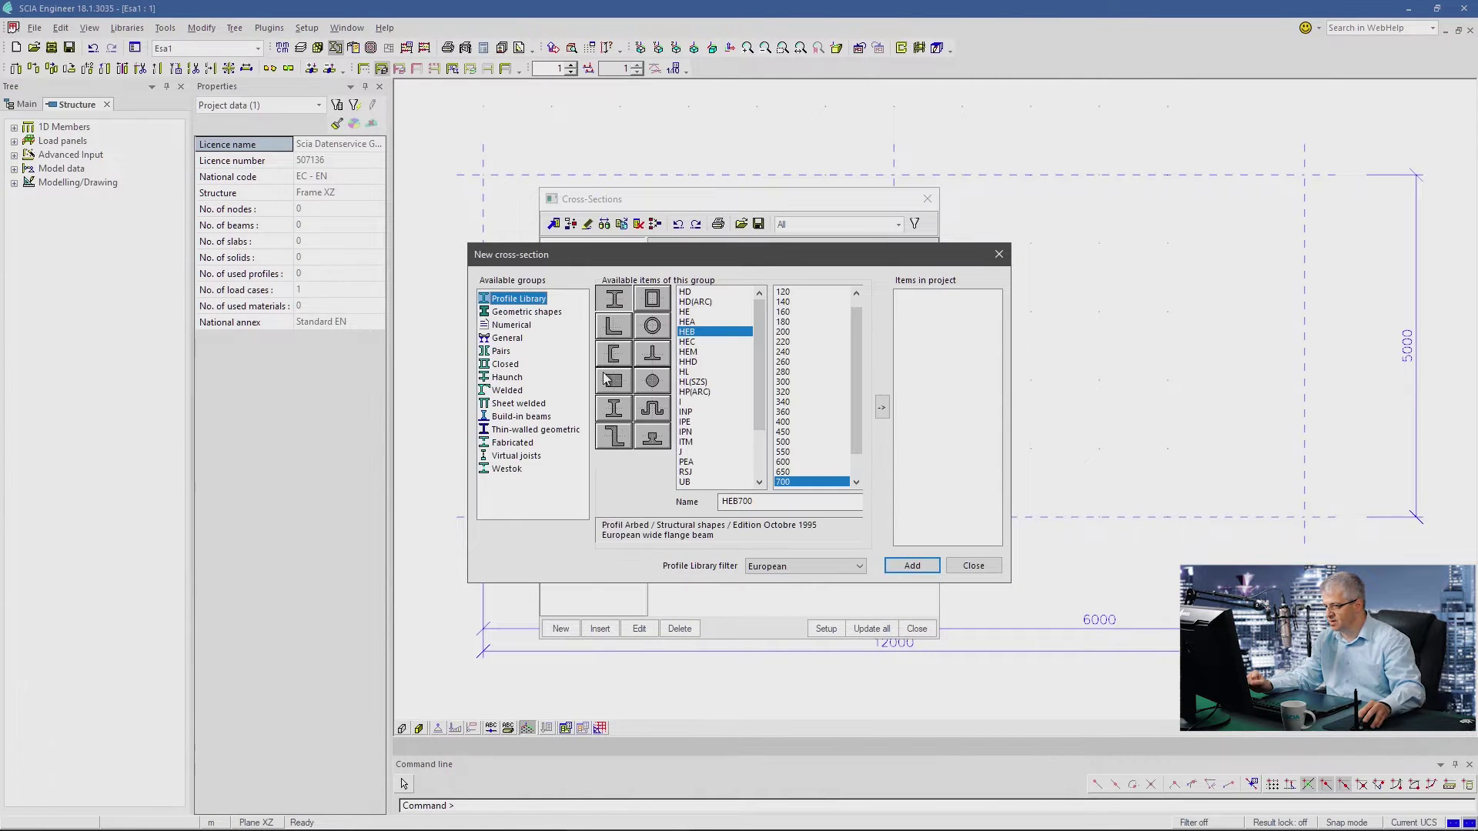
pyautogui.click(692, 323)
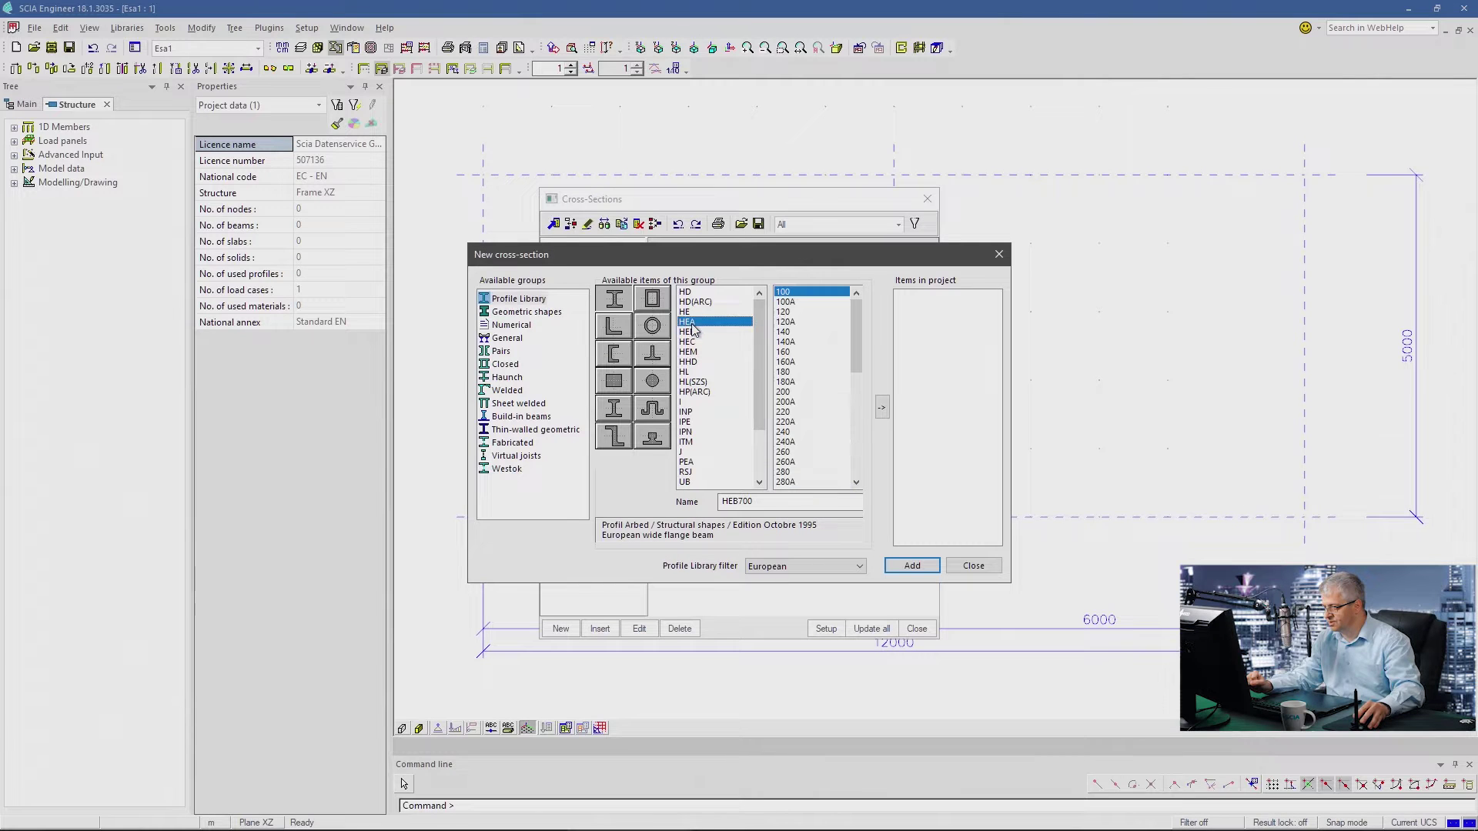
pyautogui.scroll(-3, 800, 445)
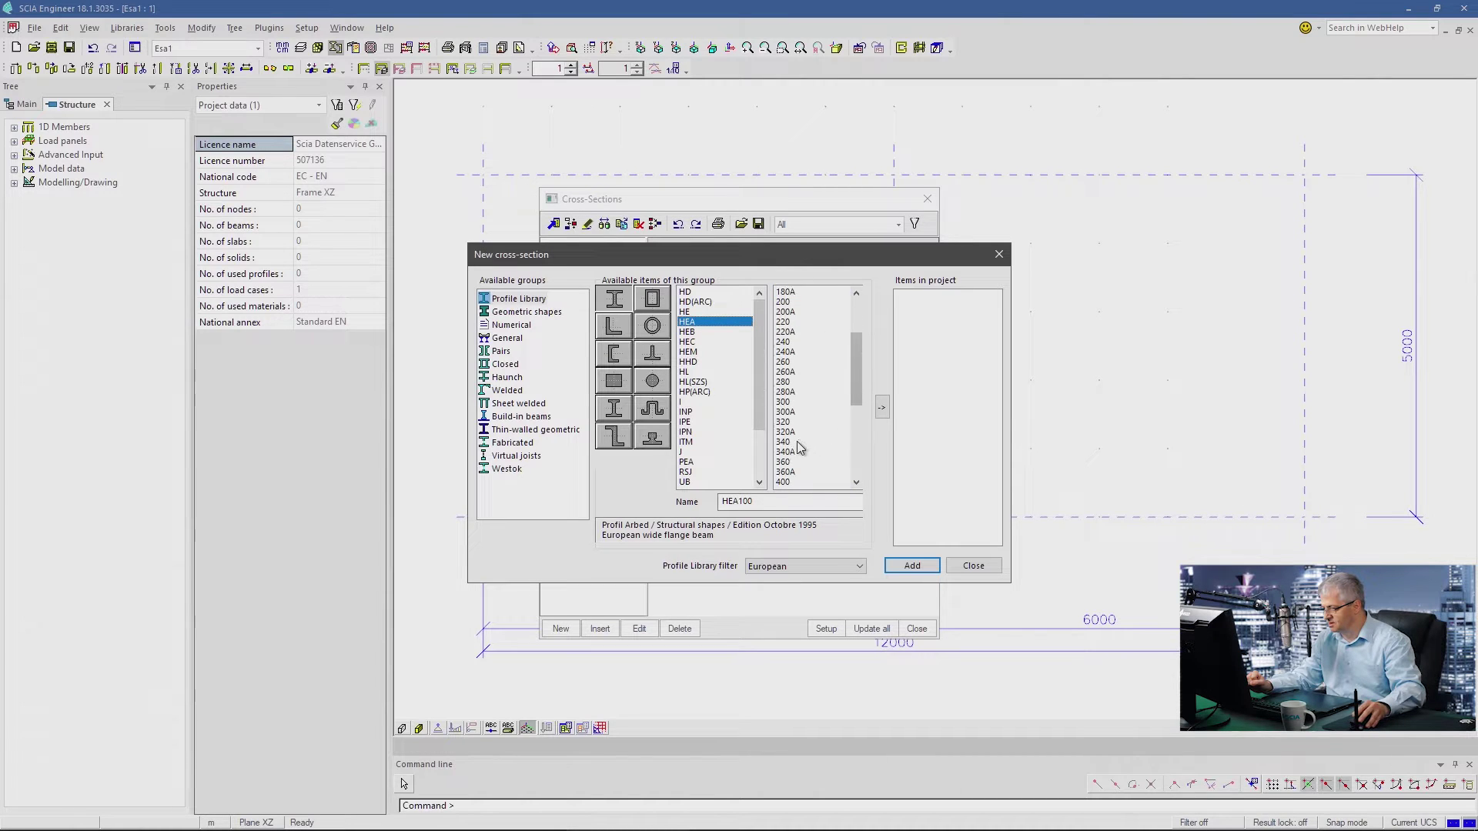
pyautogui.click(884, 408)
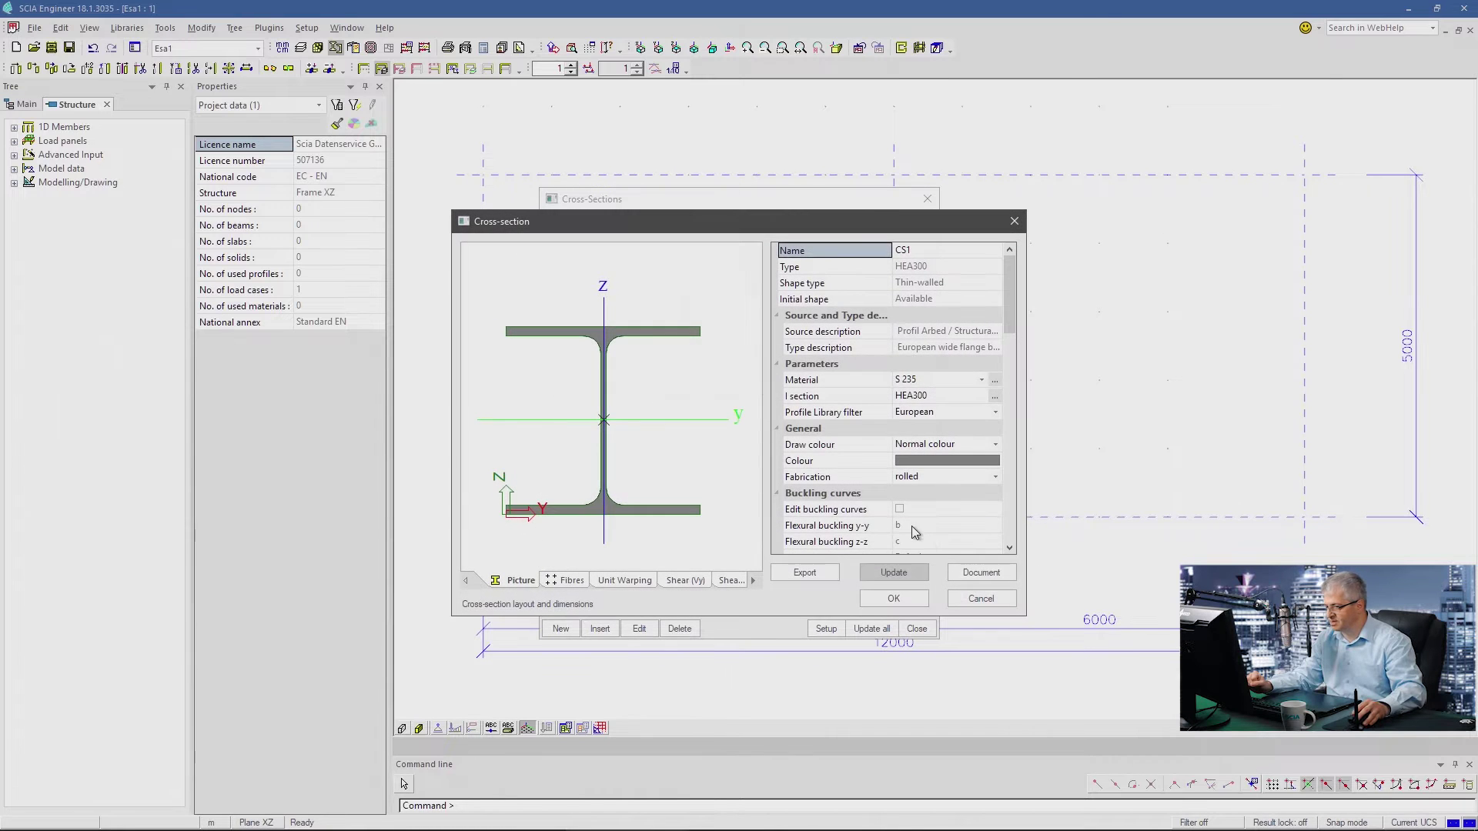
pyautogui.click(887, 573)
pyautogui.press('Escape')
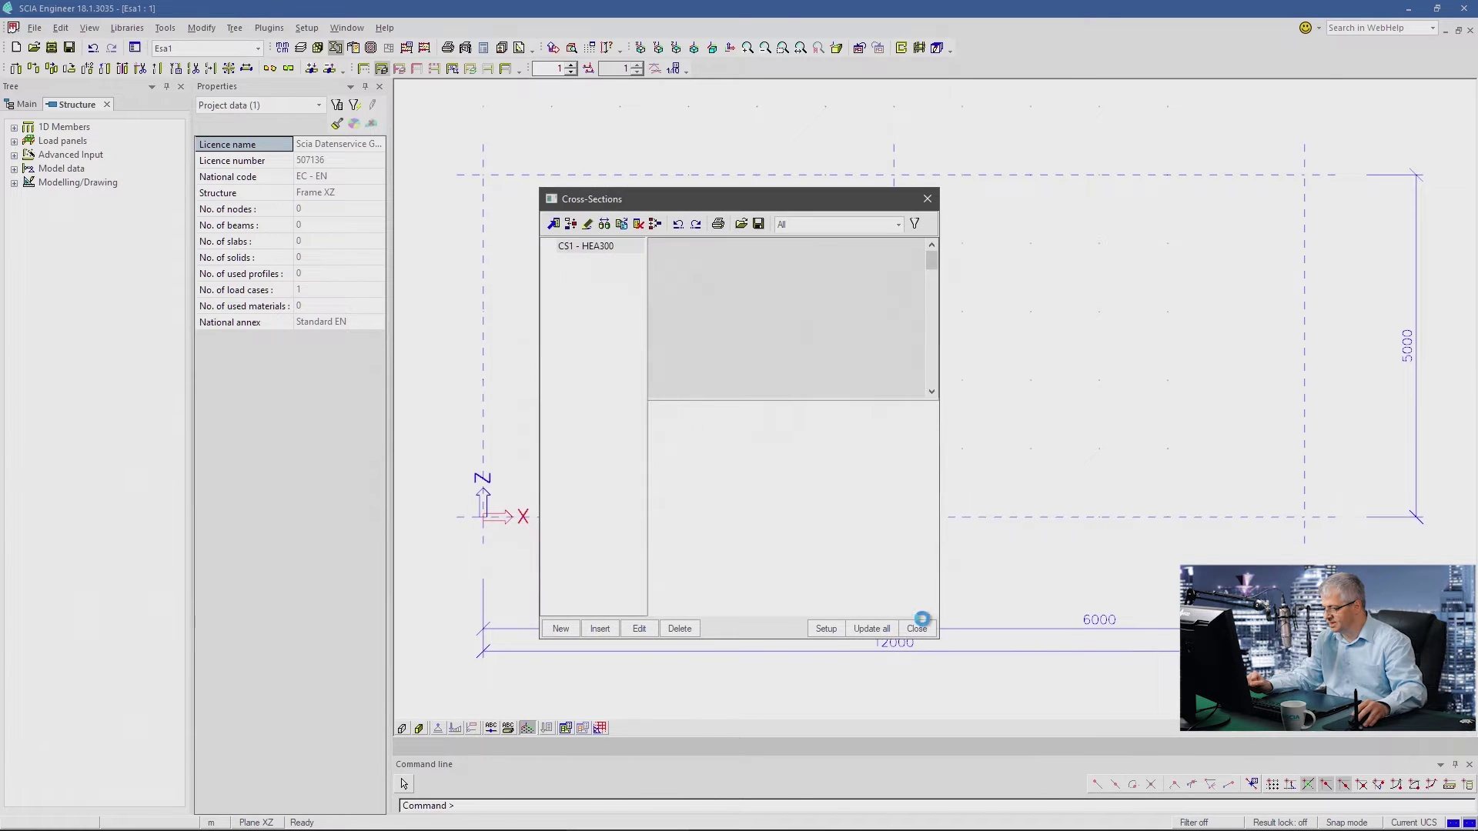
pyautogui.click(916, 628)
# - Draw two vertical HEA300 members of type column (100), 5 m high, on the two outer grid lines
pyautogui.doubleClick(34, 129)
pyautogui.doubleClick(36, 142)
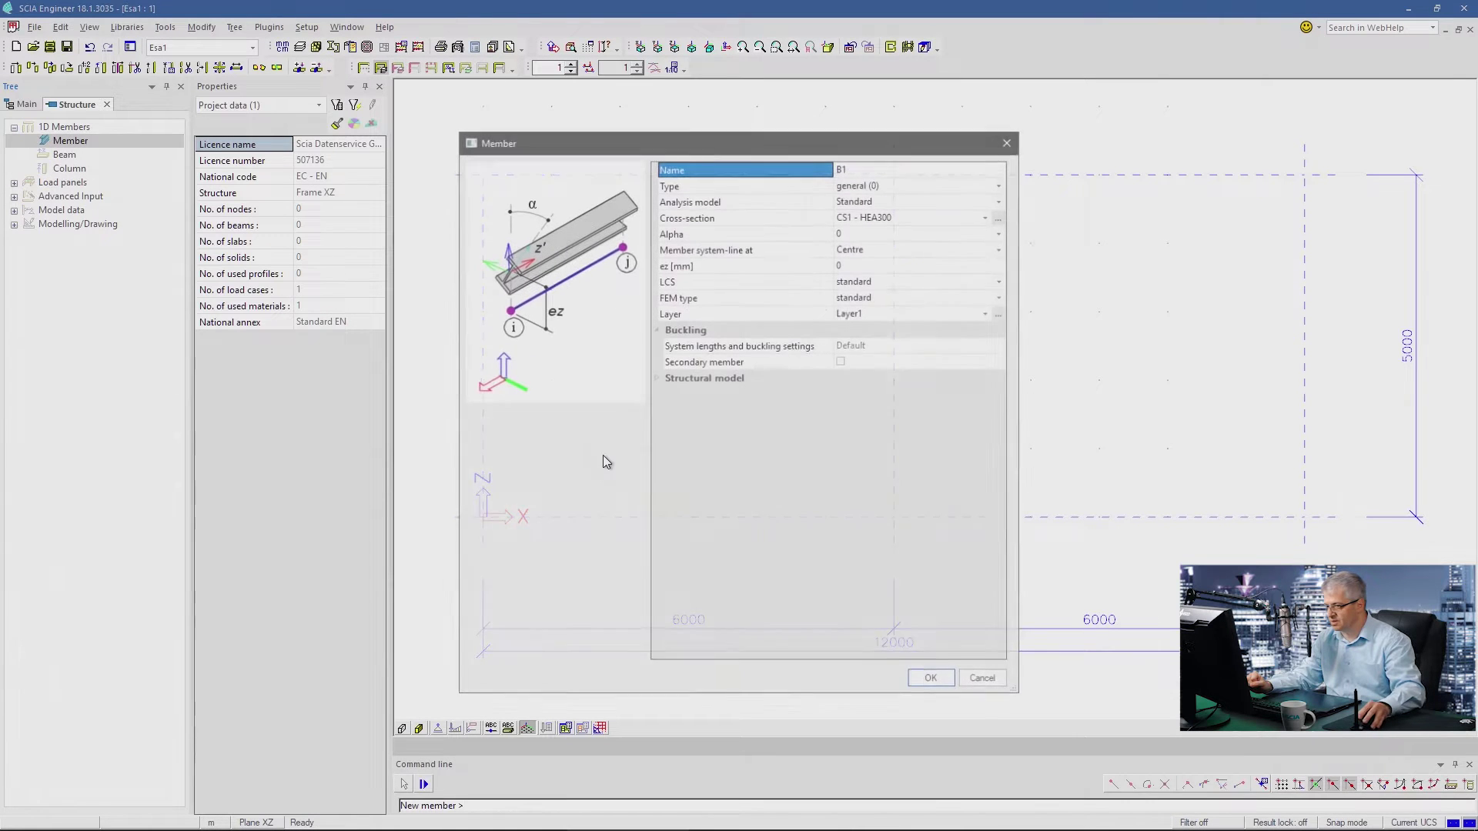
pyautogui.click(865, 187)
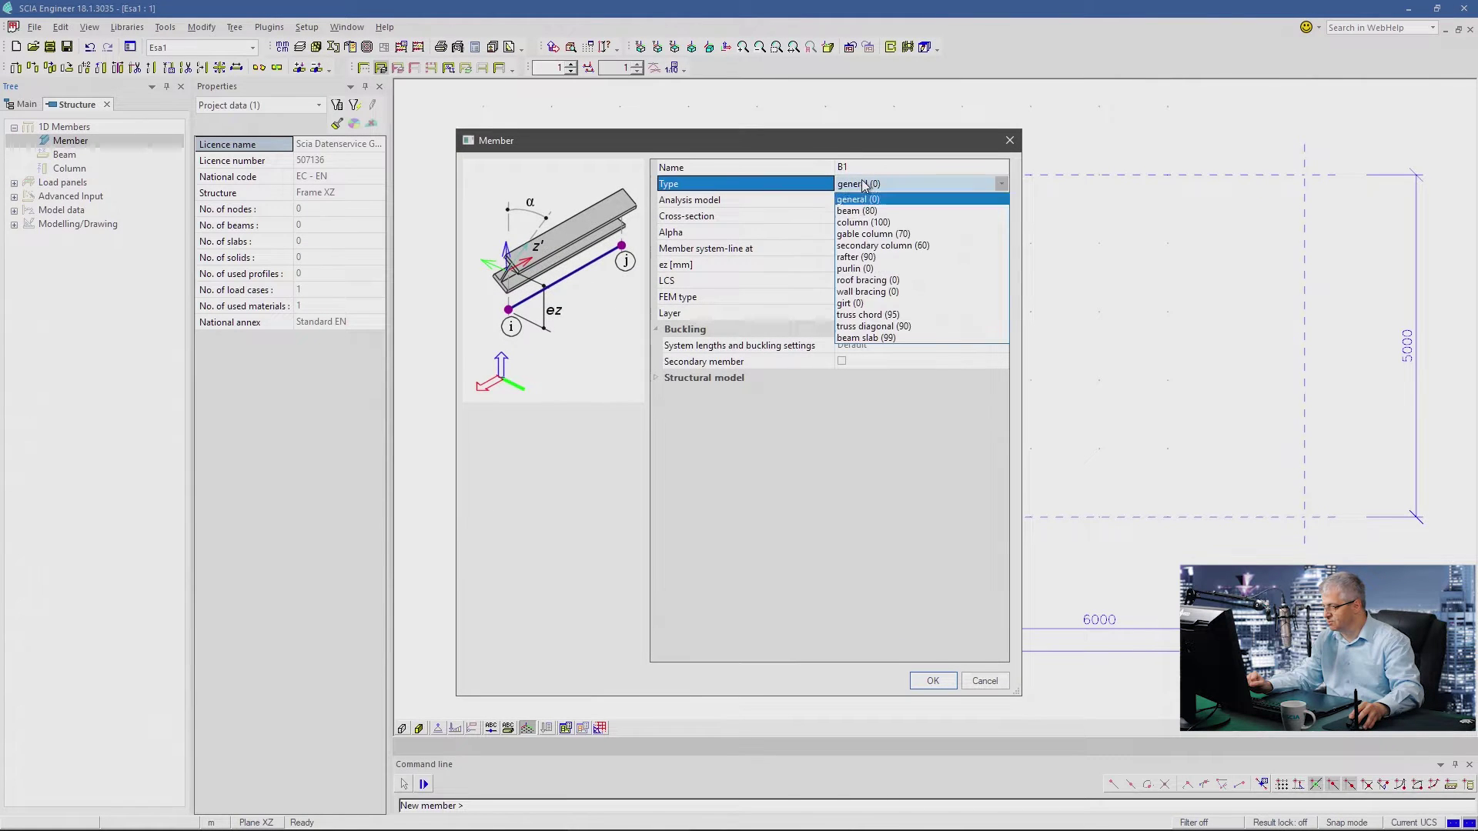
pyautogui.click(862, 224)
pyautogui.click(929, 682)
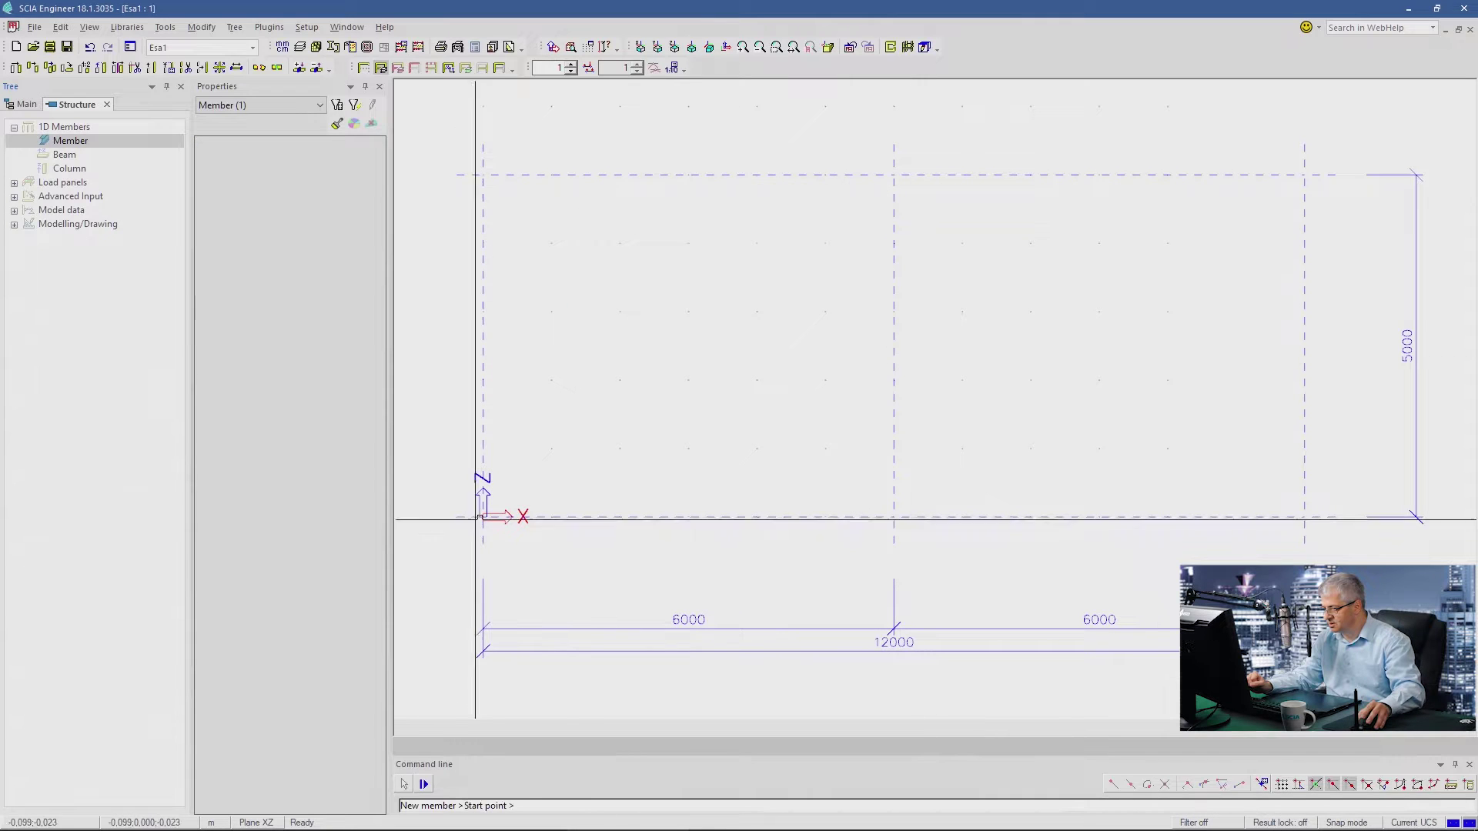
pyautogui.click(482, 517)
pyautogui.click(483, 175)
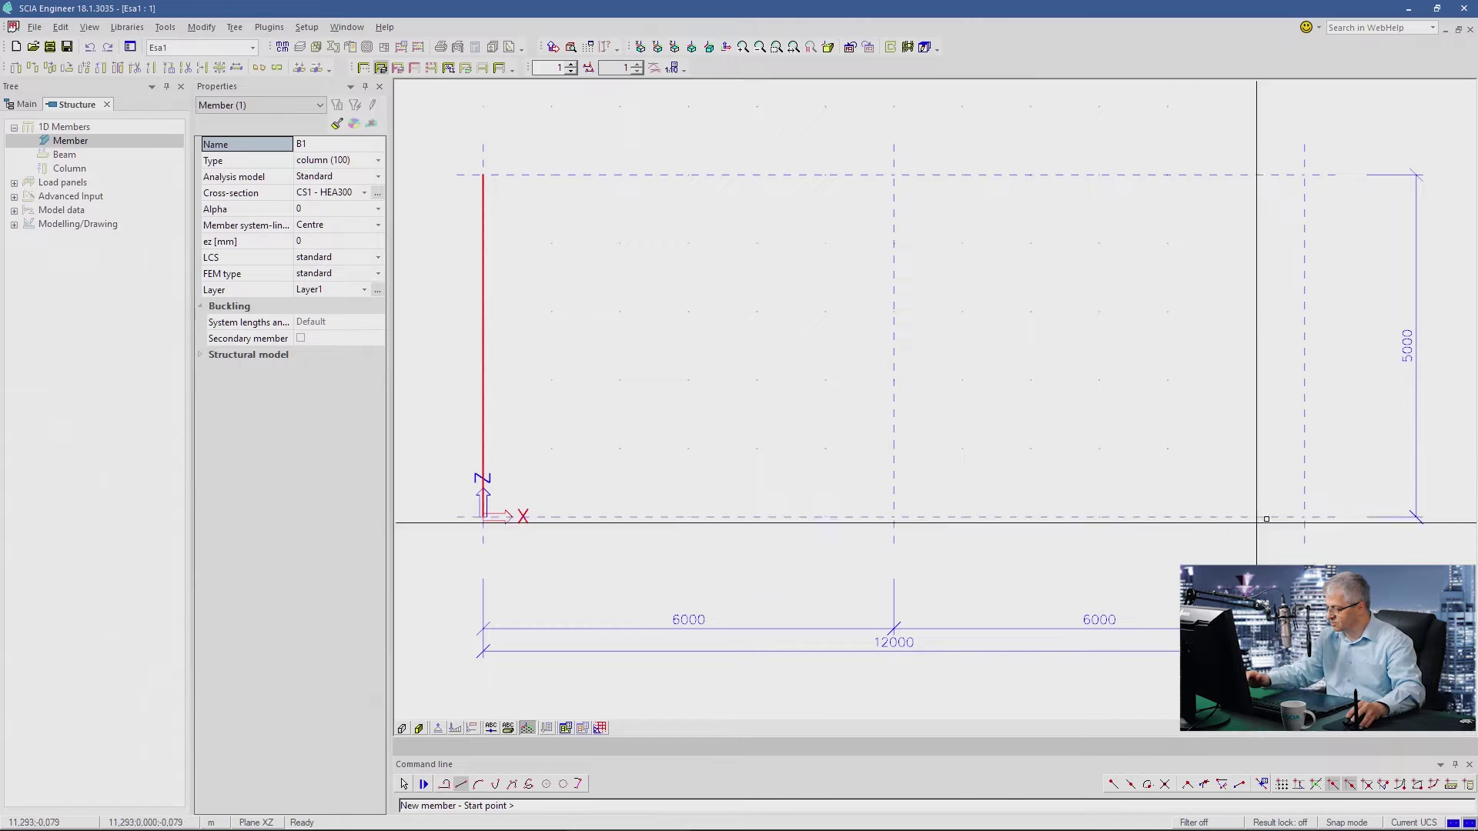
pyautogui.click(1304, 517)
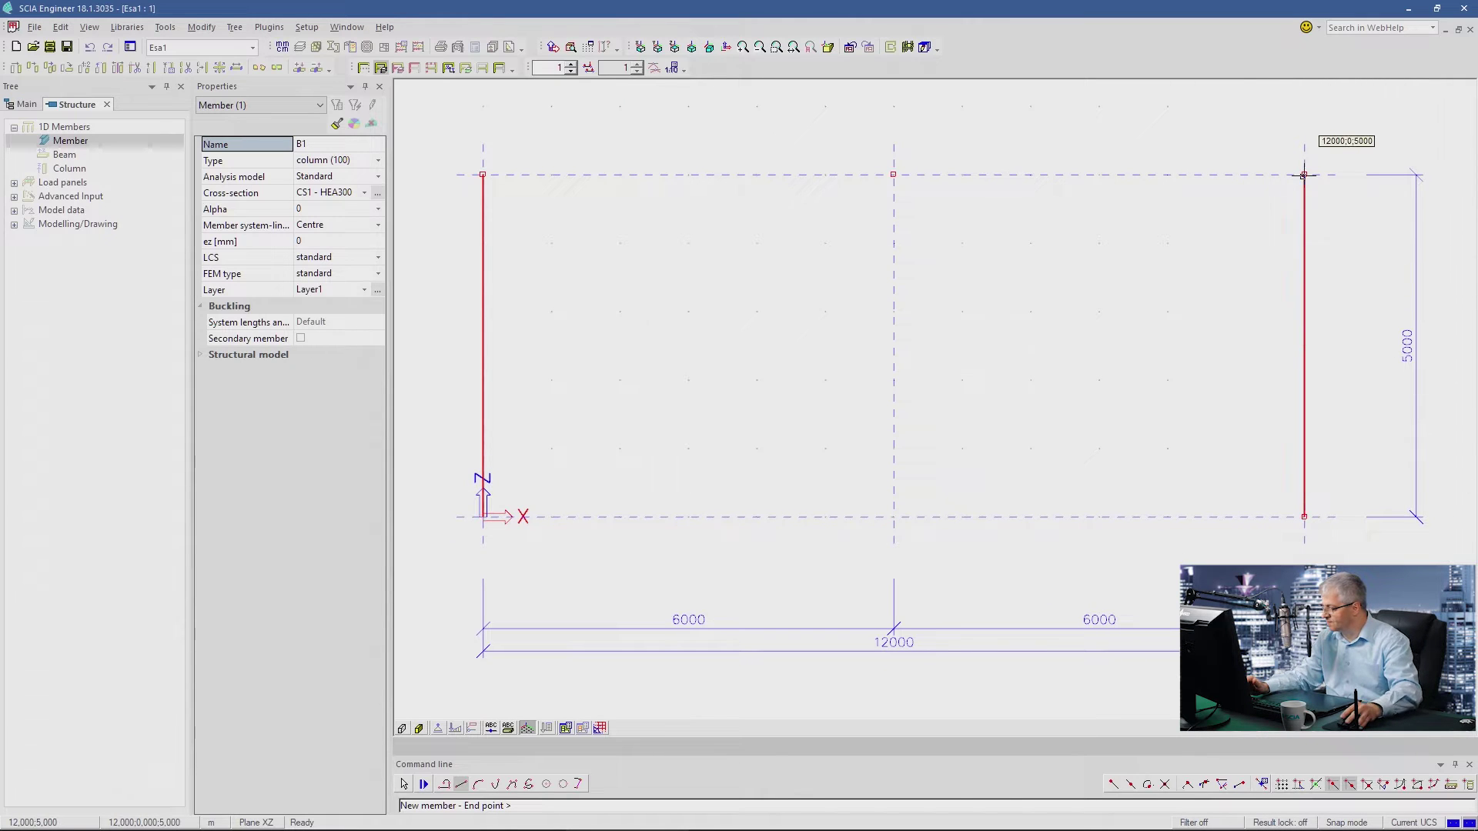
pyautogui.click(1303, 175)
pyautogui.press('Escape')
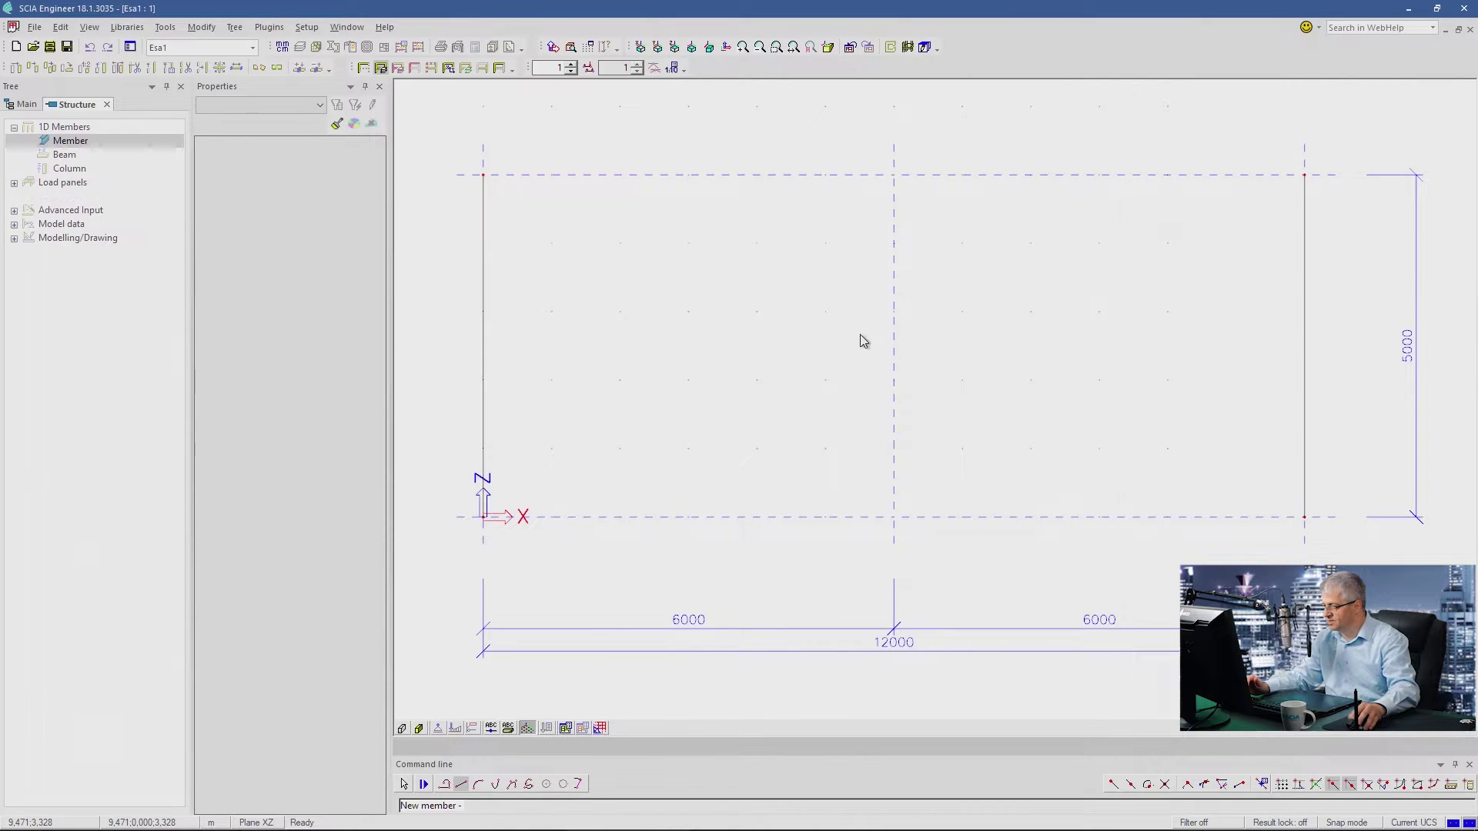
# - Draw two HEA300 members of type beam (80) joining the column tops, meeting at the middle grid line
pyautogui.scroll(-2, 821, 346)
pyautogui.moveTo(817, 362); pyautogui.dragTo(805, 435, button='middle')
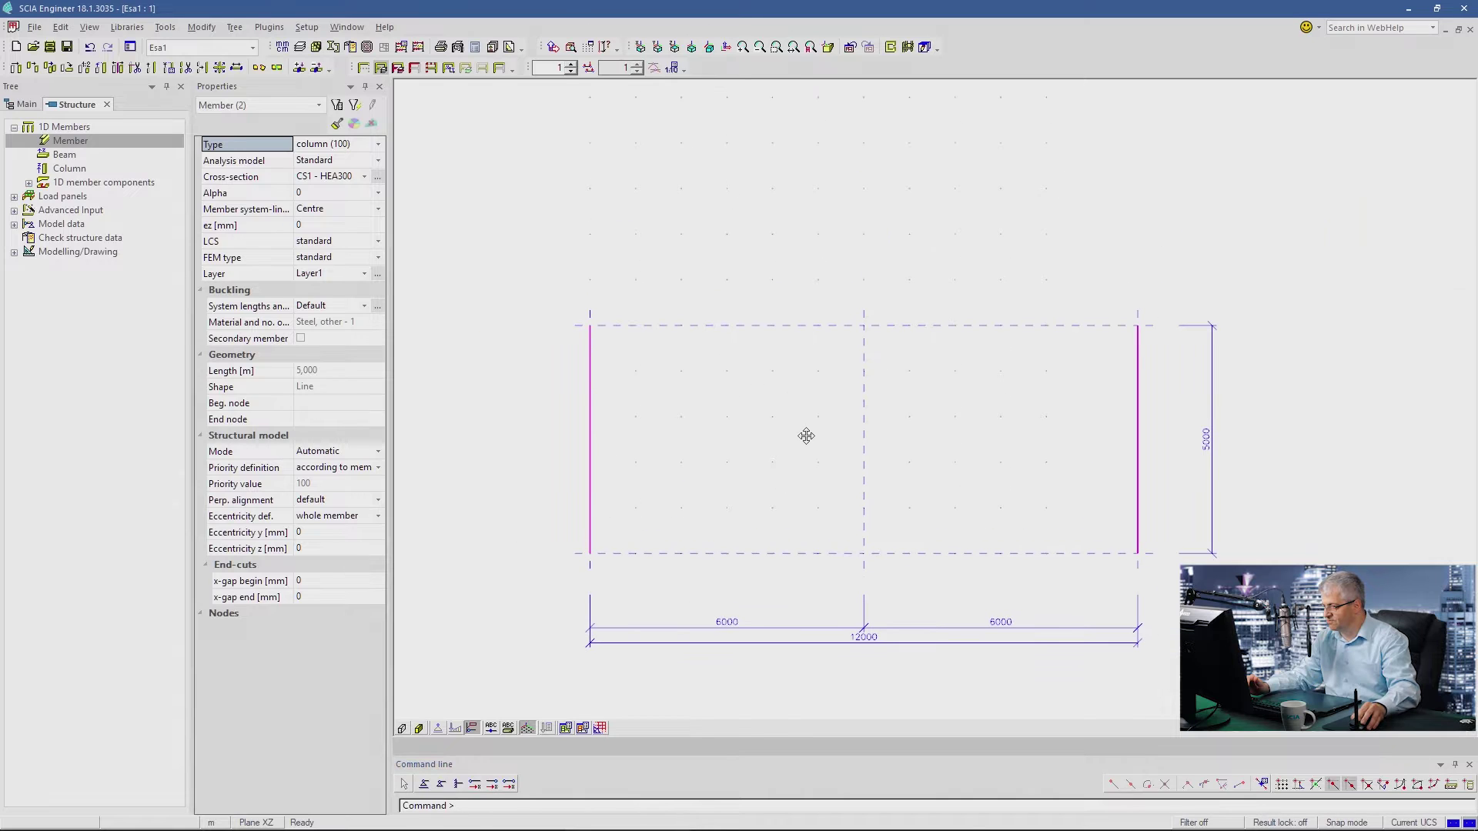
pyautogui.doubleClick(67, 143)
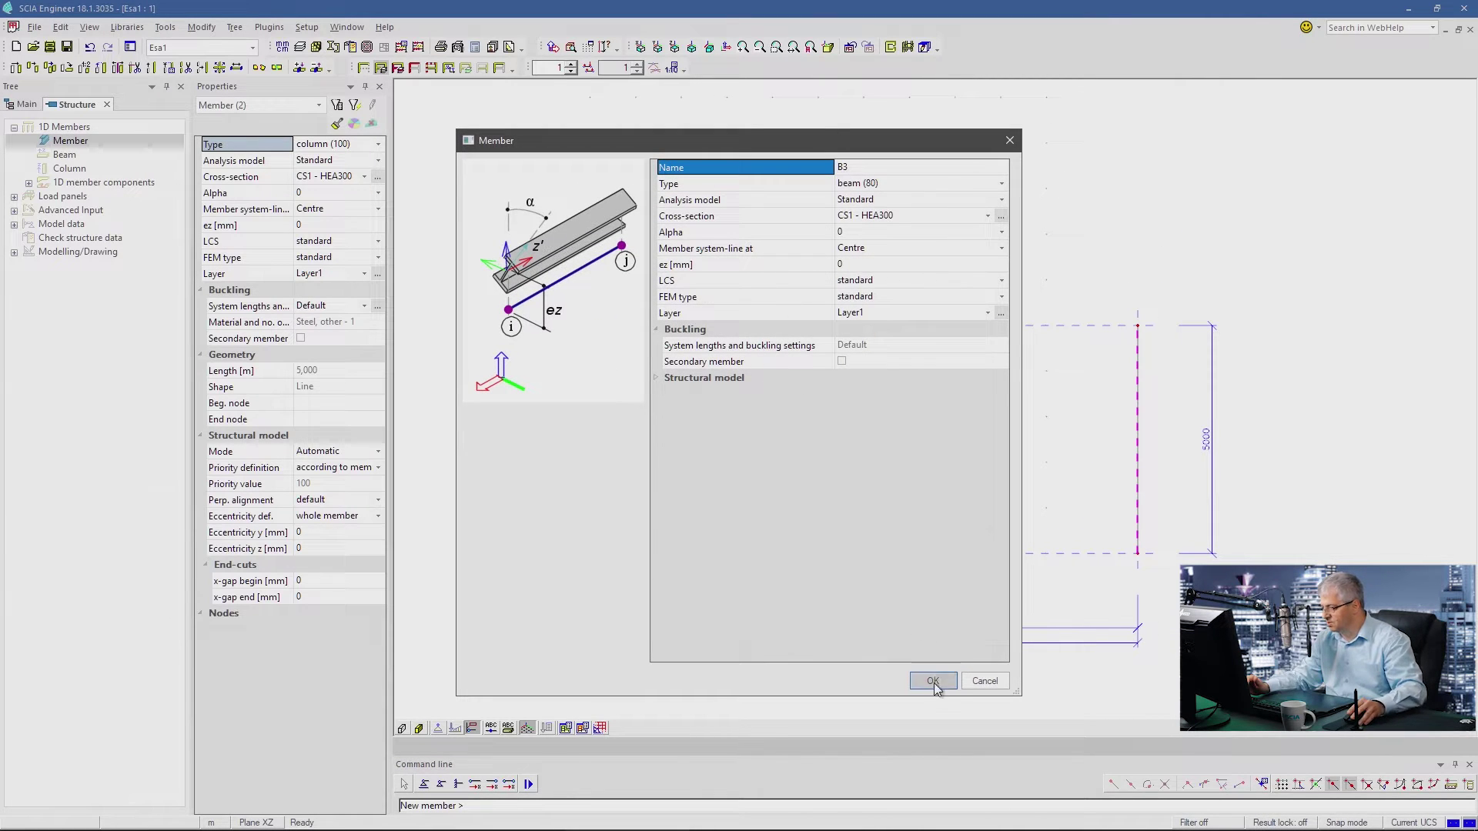
pyautogui.click(933, 682)
pyautogui.click(589, 324)
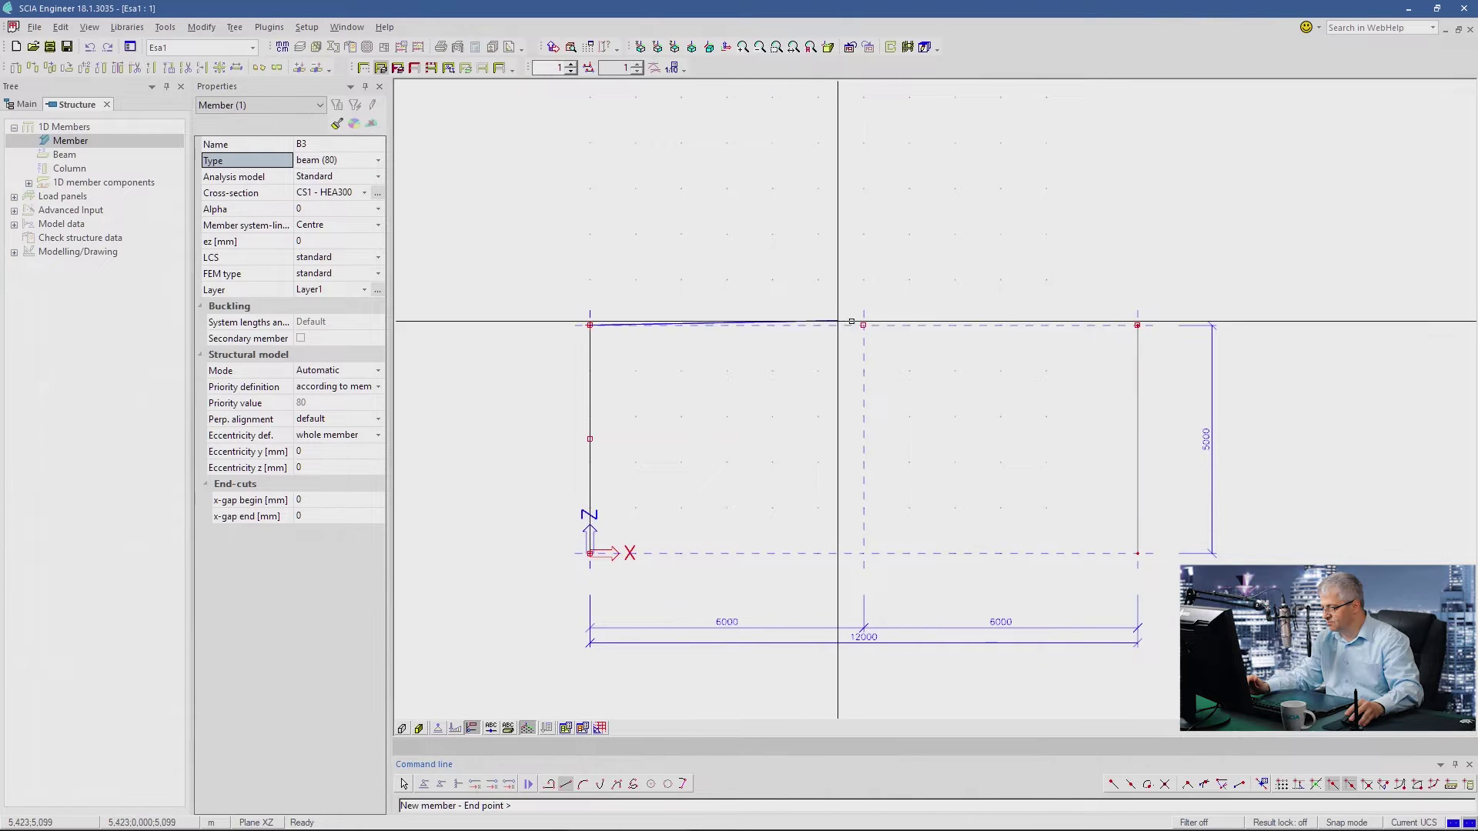
pyautogui.click(864, 325)
pyautogui.click(1137, 325)
pyautogui.press('Escape')
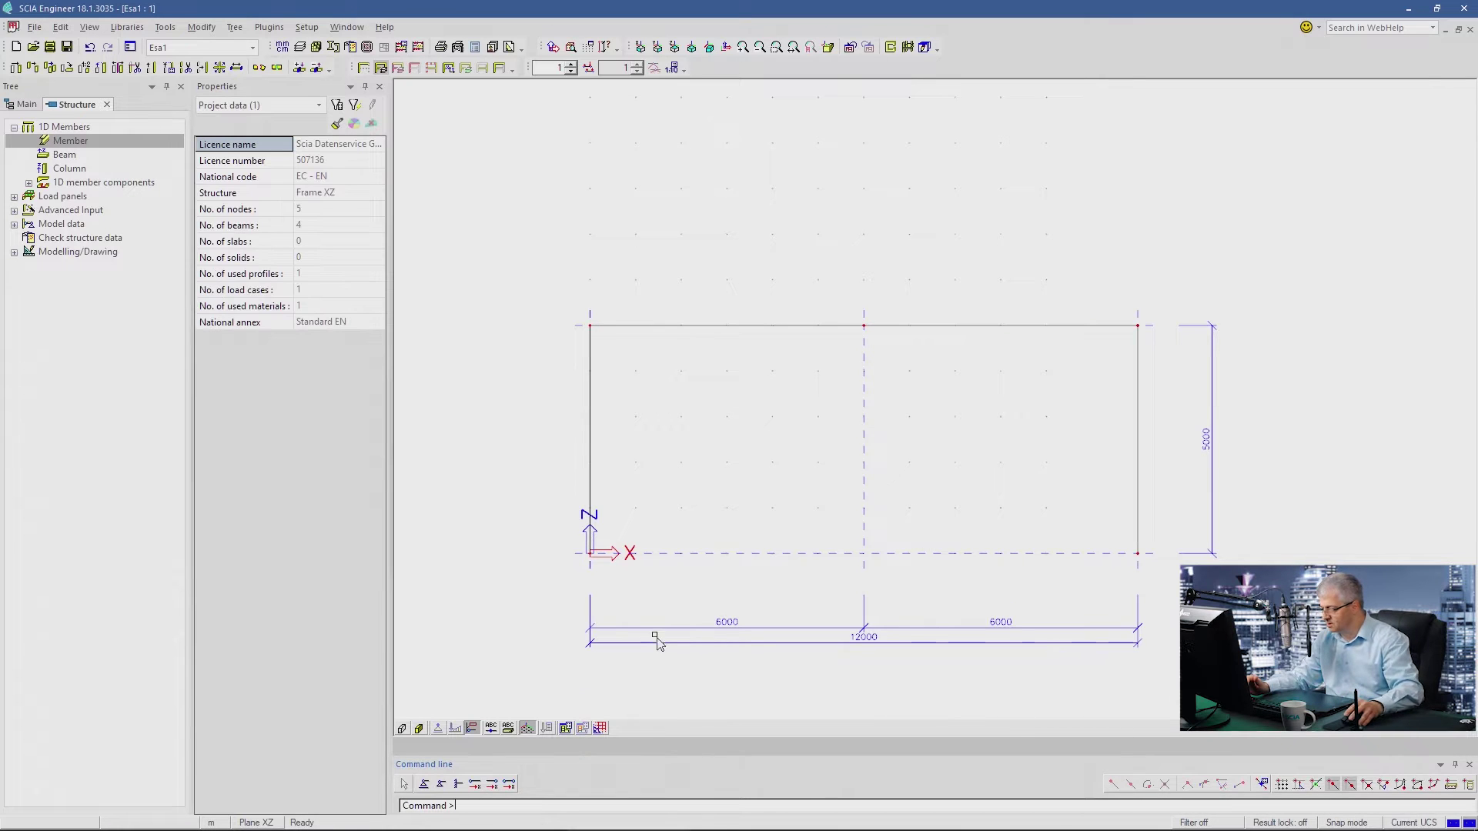
# - Display the member surfaces and check the properties of the column at X = 12 m
pyautogui.click(401, 728)
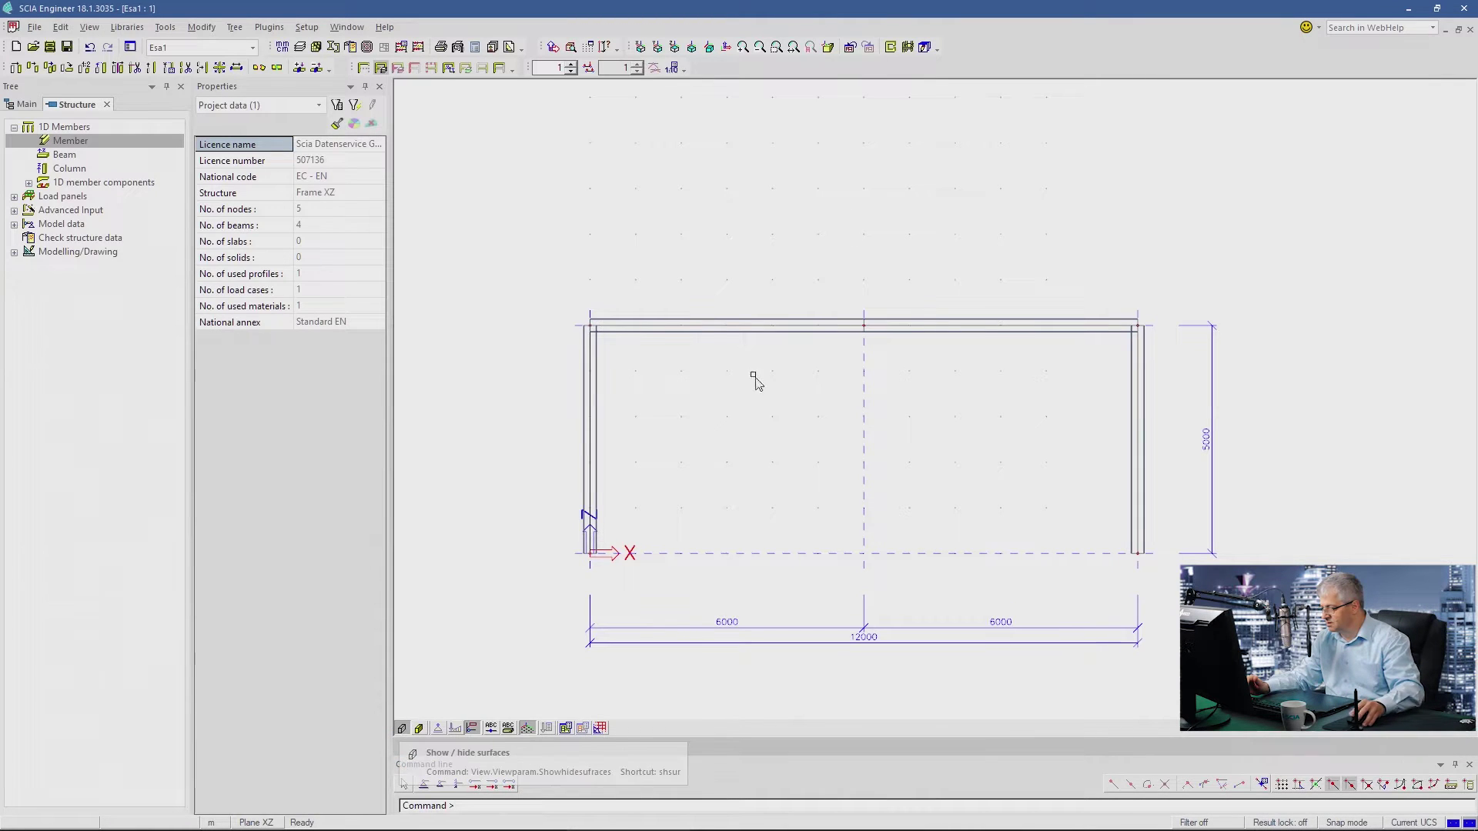
pyautogui.click(1133, 401)
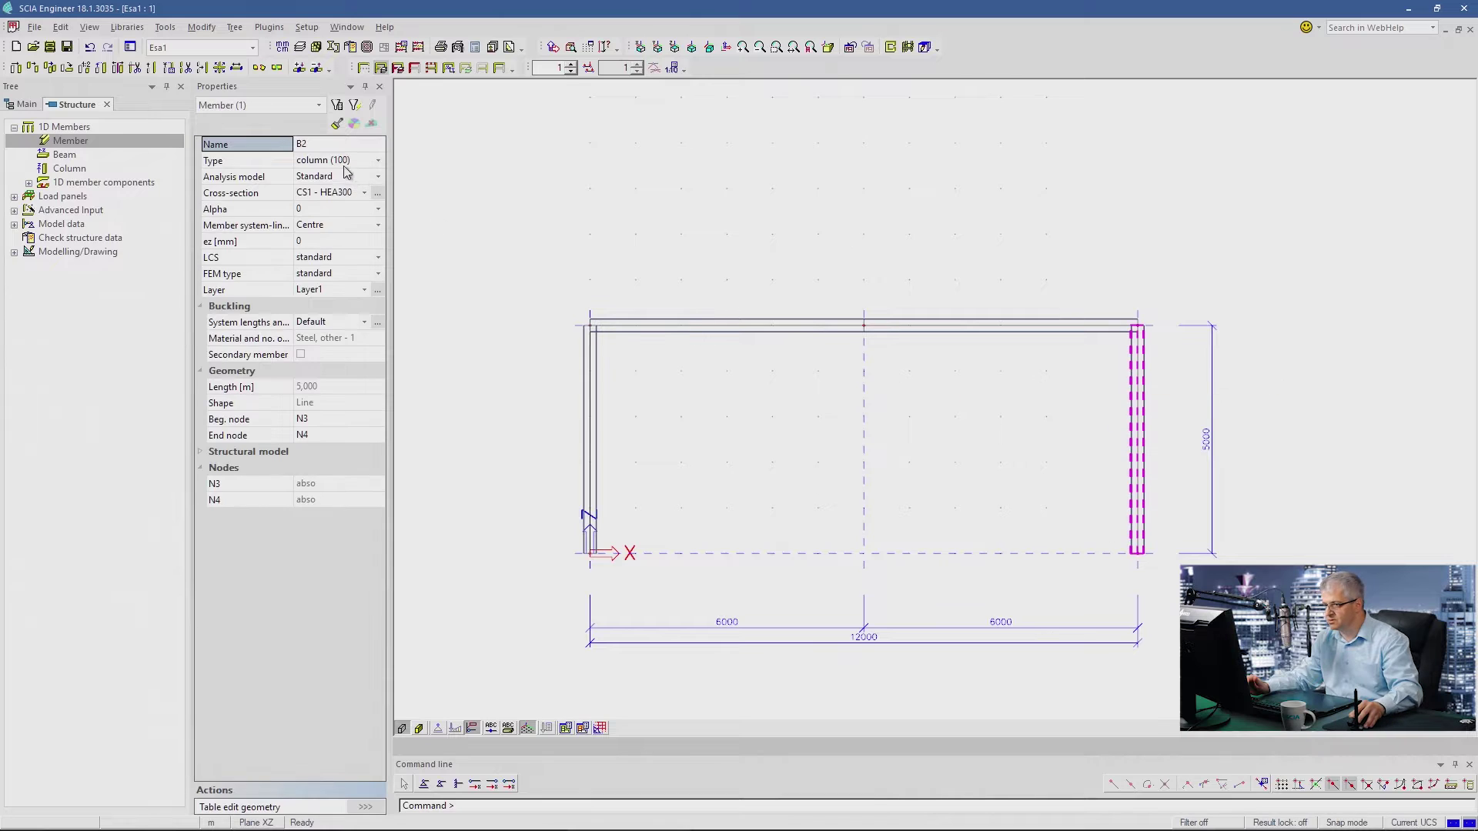
pyautogui.press('Escape')
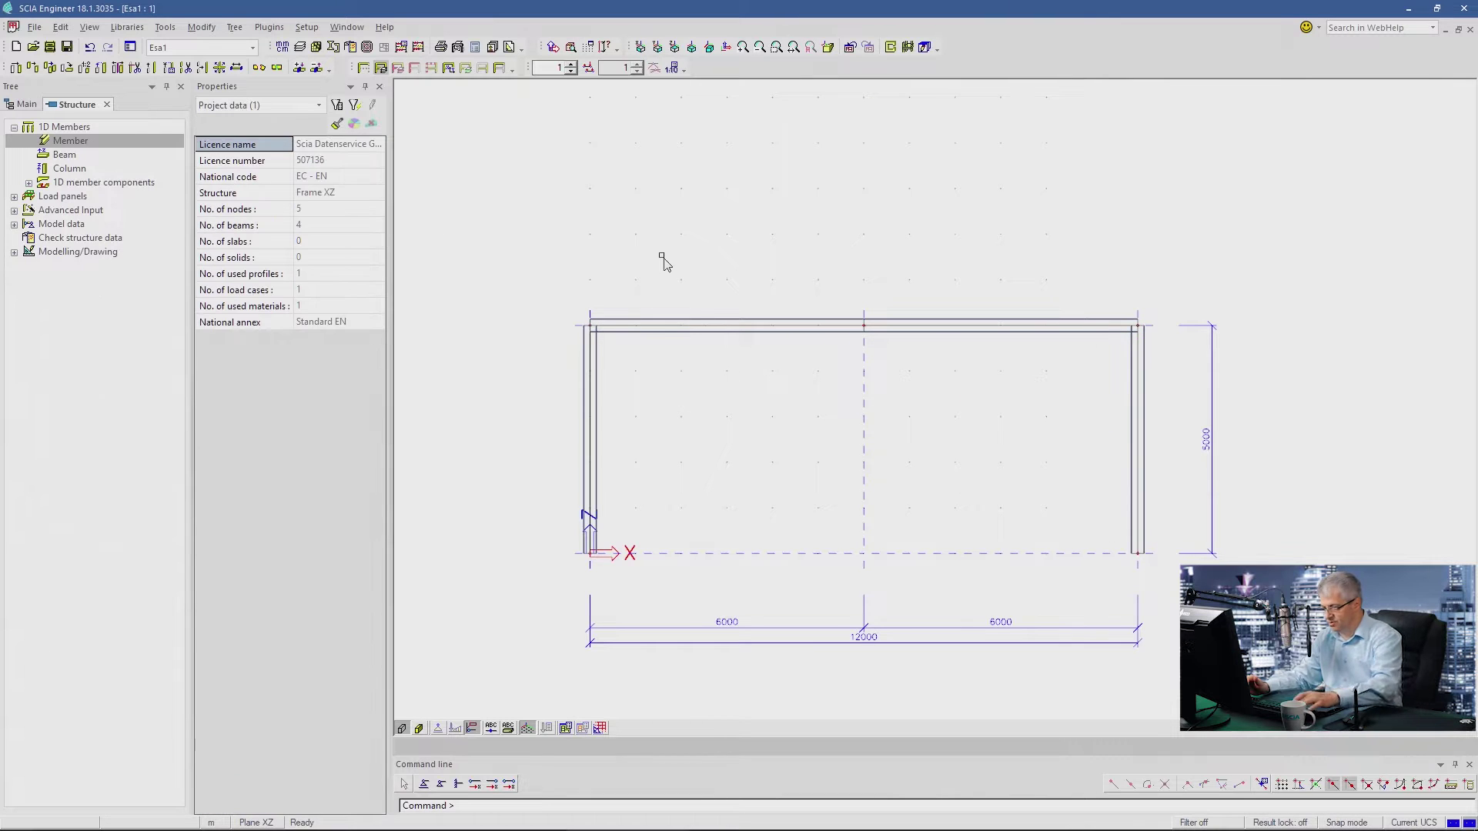
# - Add hinged node supports, rigid in X and Z and free in Ry, at both column bases
pyautogui.click(424, 787)
pyautogui.moveTo(554, 524); pyautogui.dragTo(1201, 605)
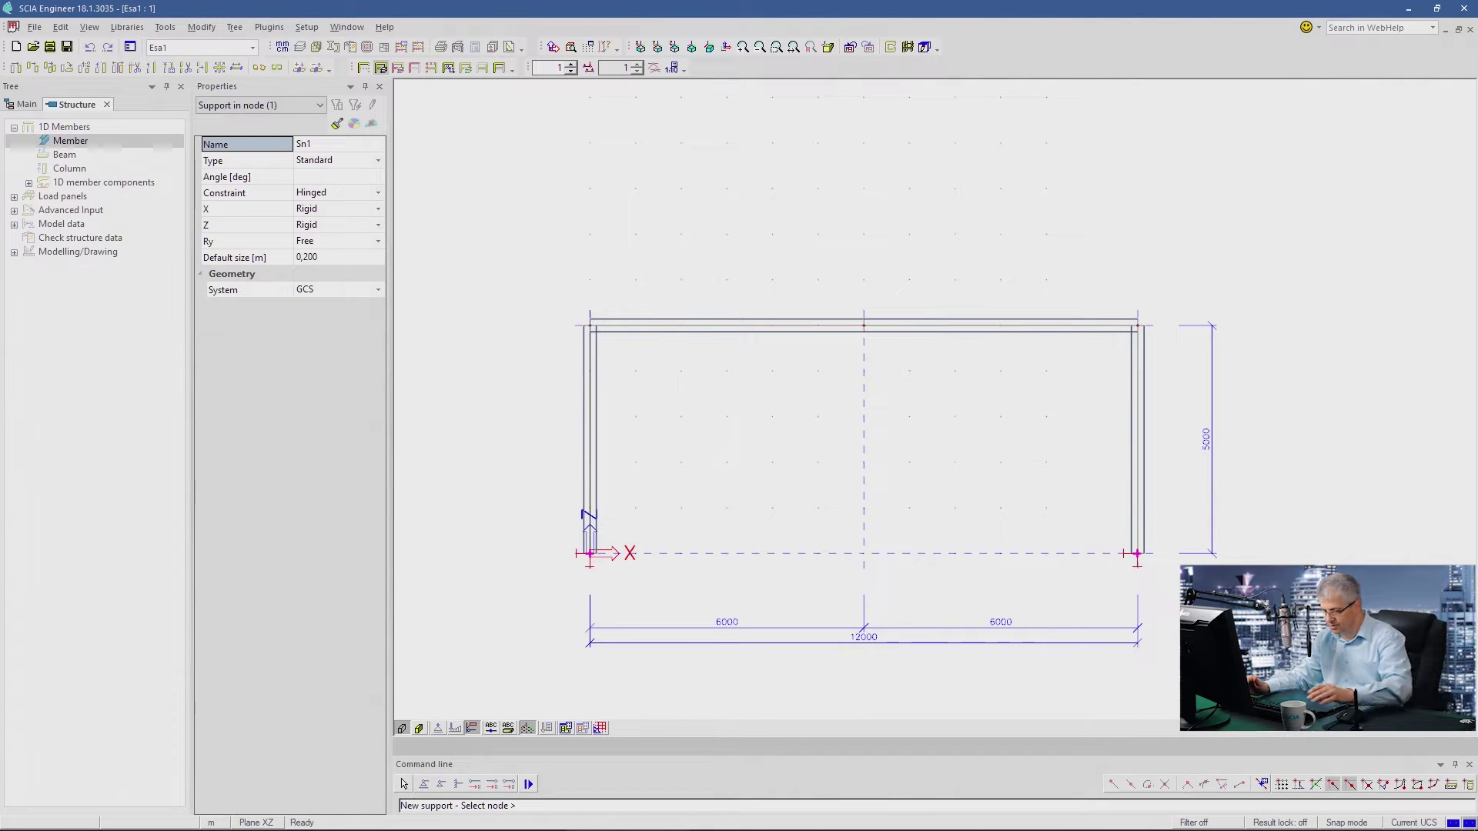
pyautogui.press('Escape')
pyautogui.press('Escape')
# - Raise the node where the two beams meet by setting its Z coordinate to 6 m
pyautogui.click(863, 326)
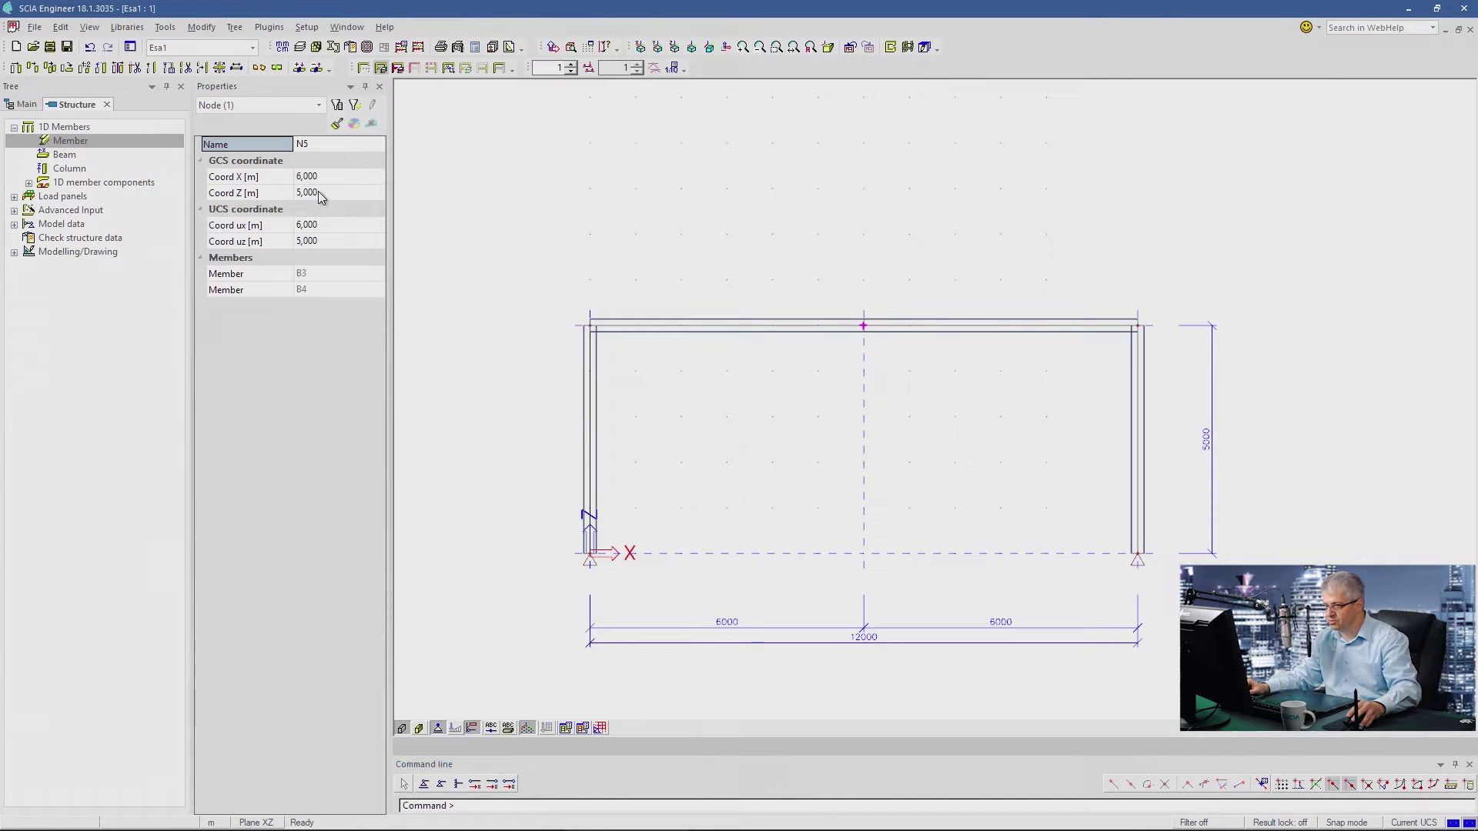
pyautogui.click(320, 194)
pyautogui.write('6')
pyautogui.press('Return')
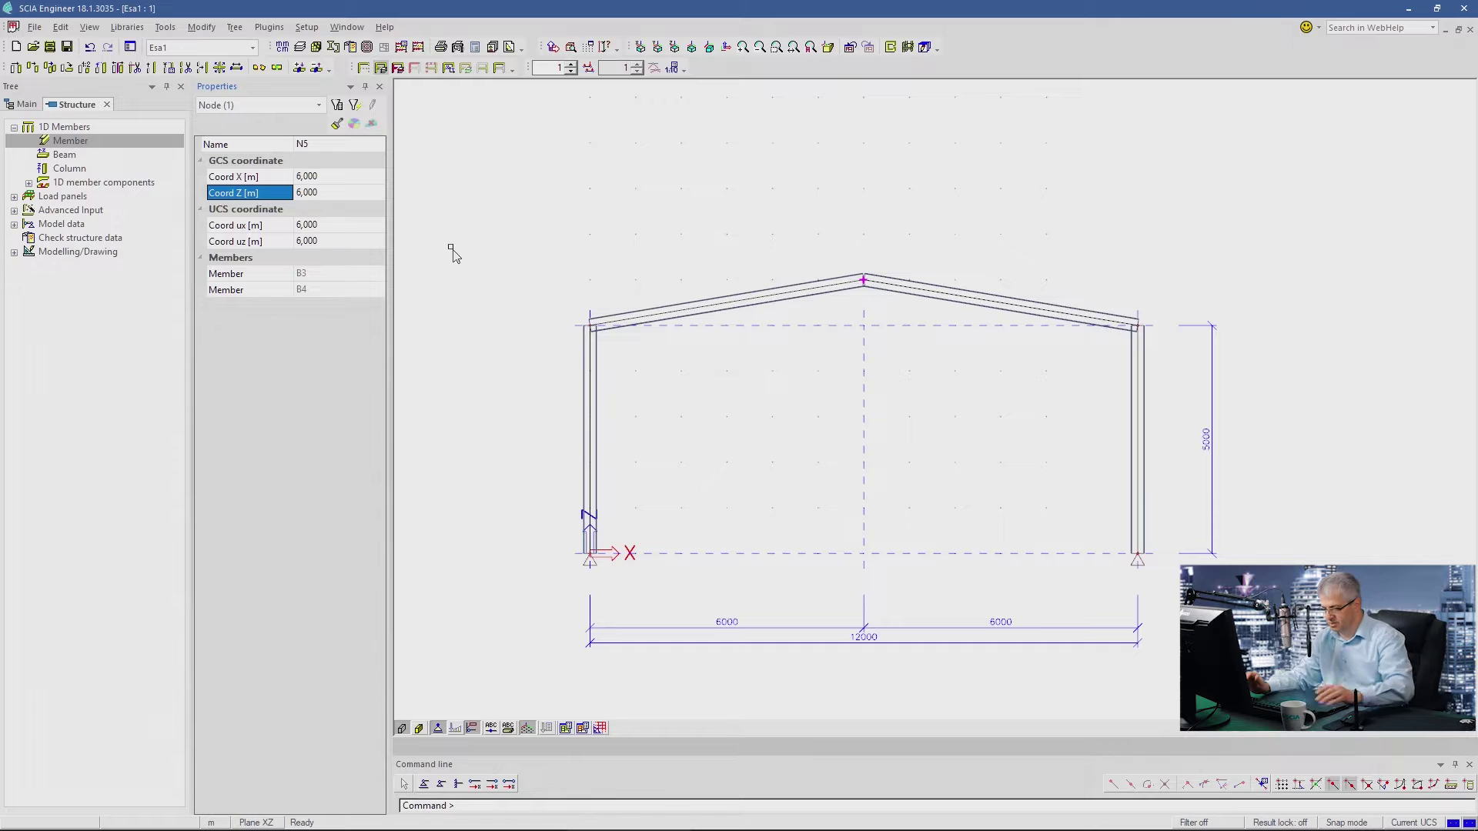
pyautogui.press('Escape')
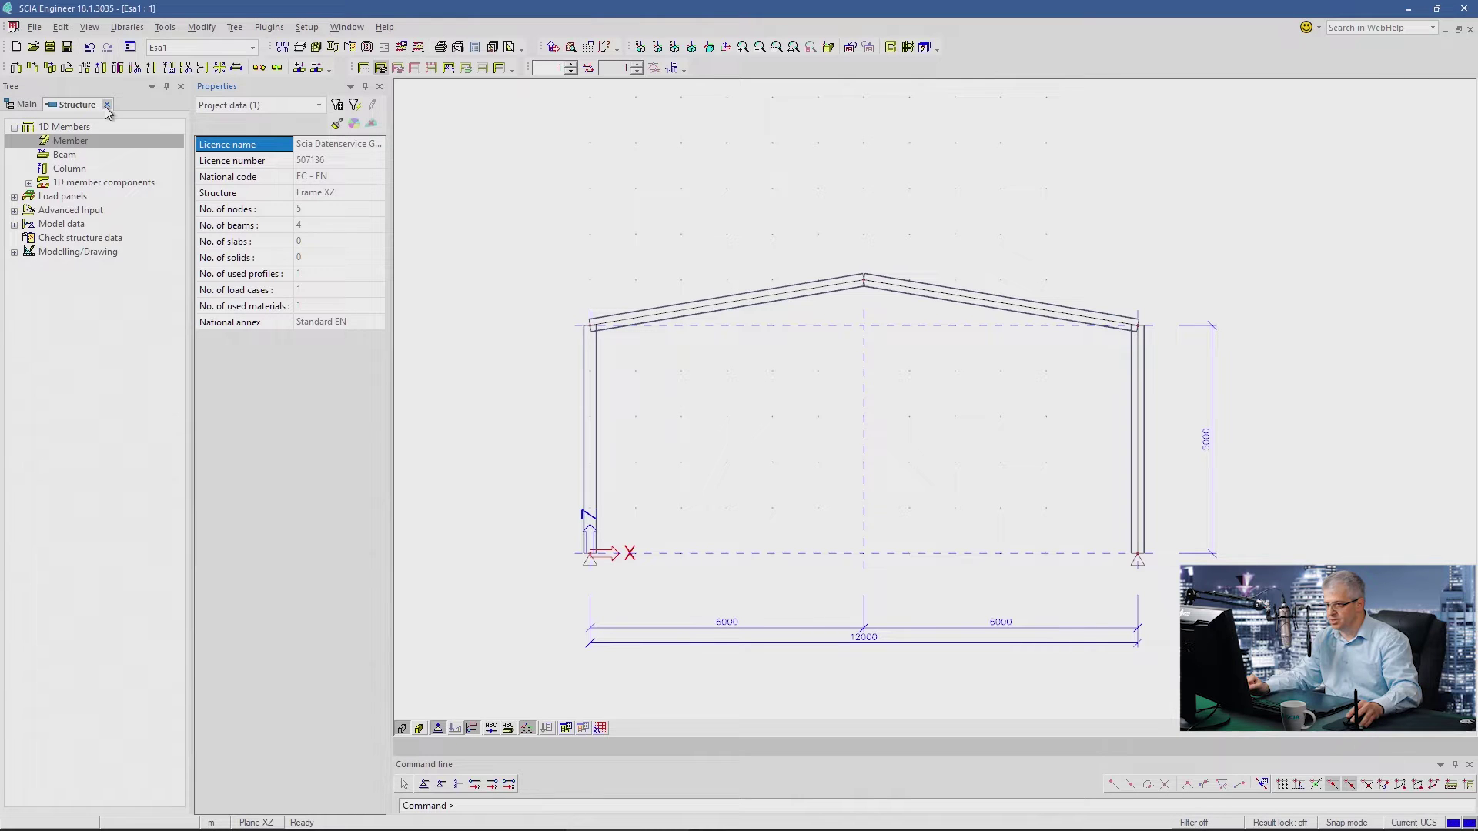
# - Draw a horizontal HEA300 bracket about 1 m long inward from each column at a height of 3.8 m
pyautogui.doubleClick(66, 141)
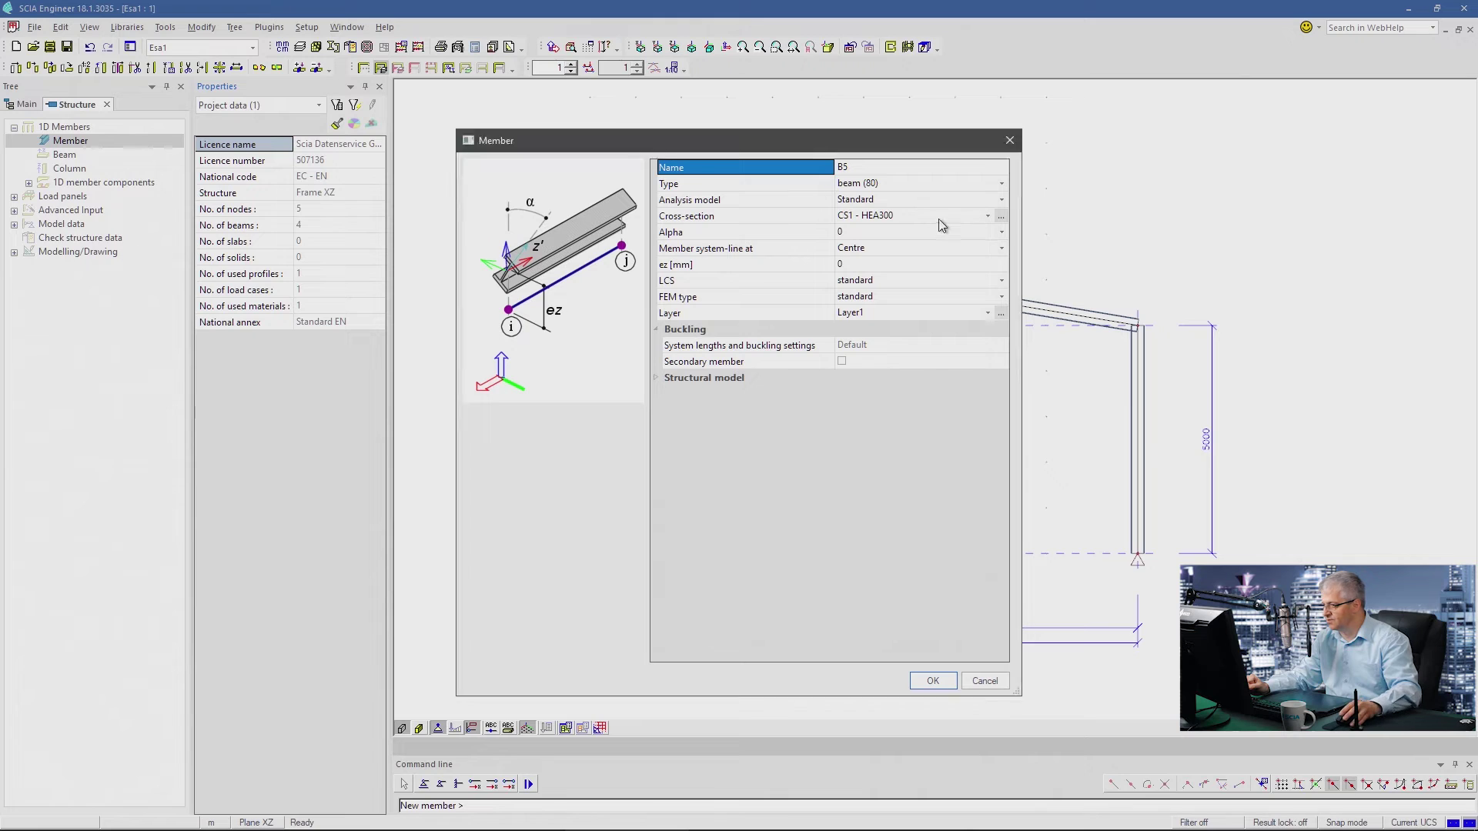
pyautogui.click(935, 681)
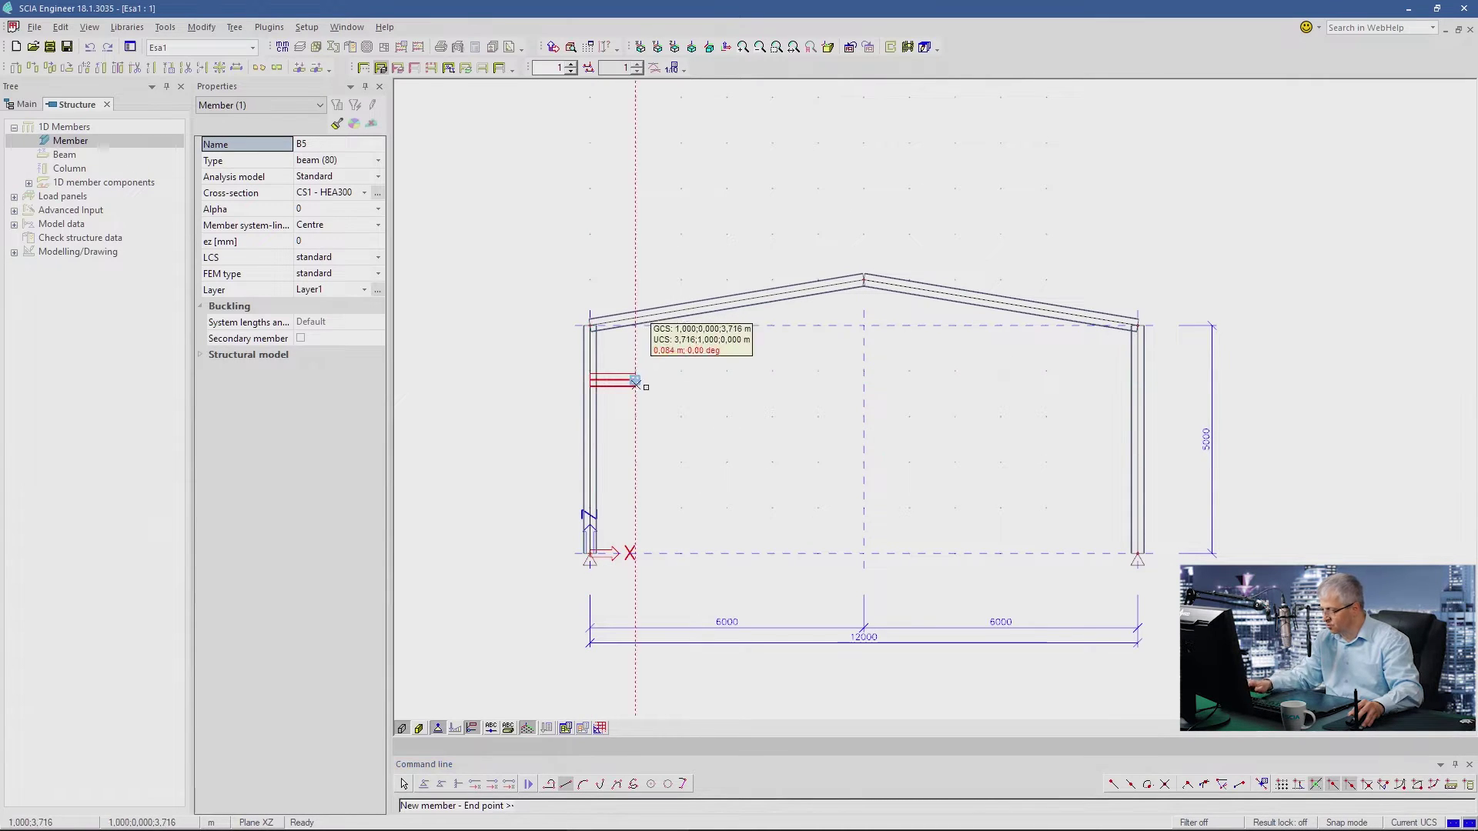
pyautogui.click(1136, 380)
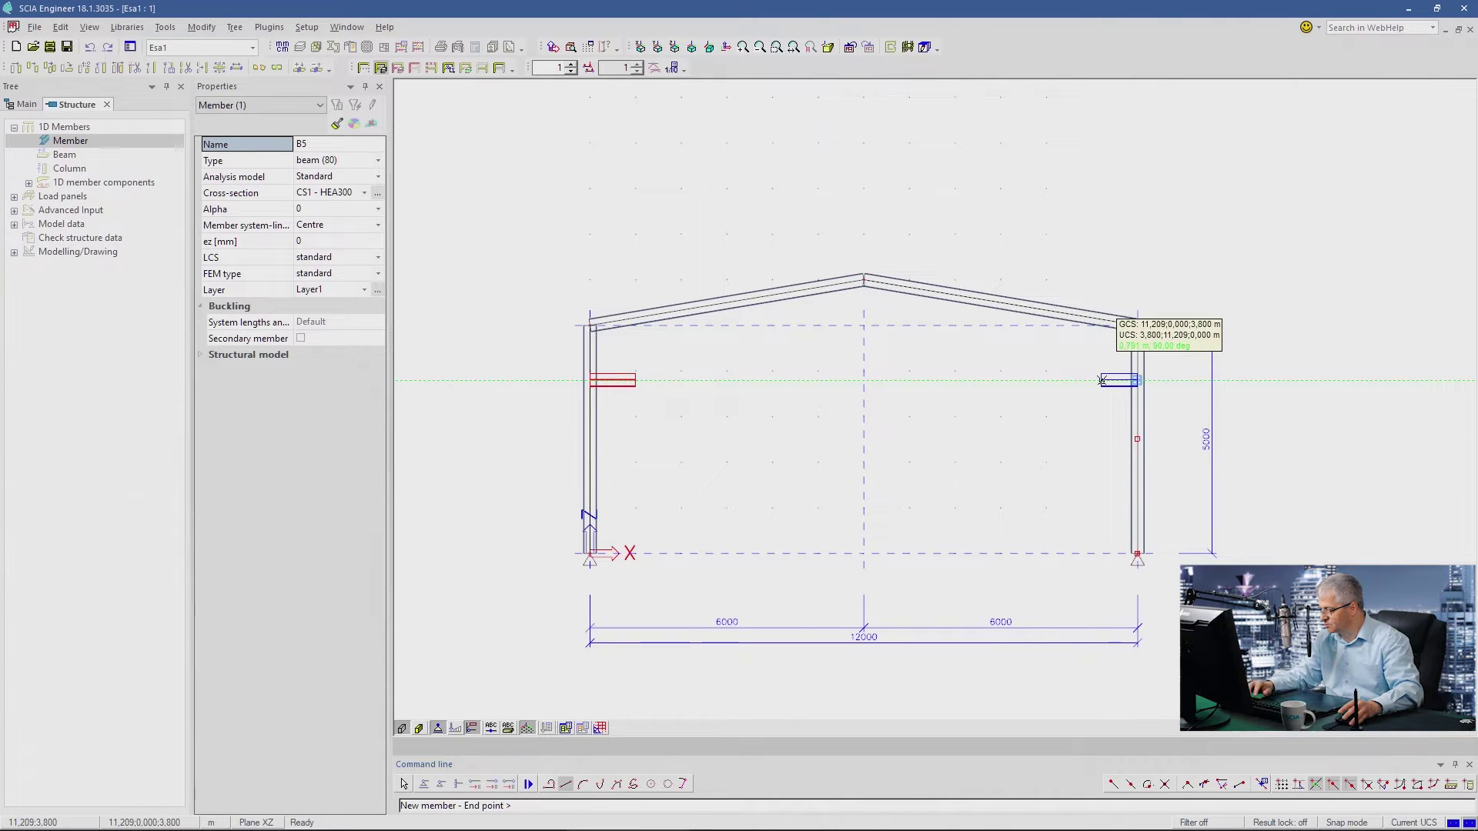
pyautogui.click(1092, 380)
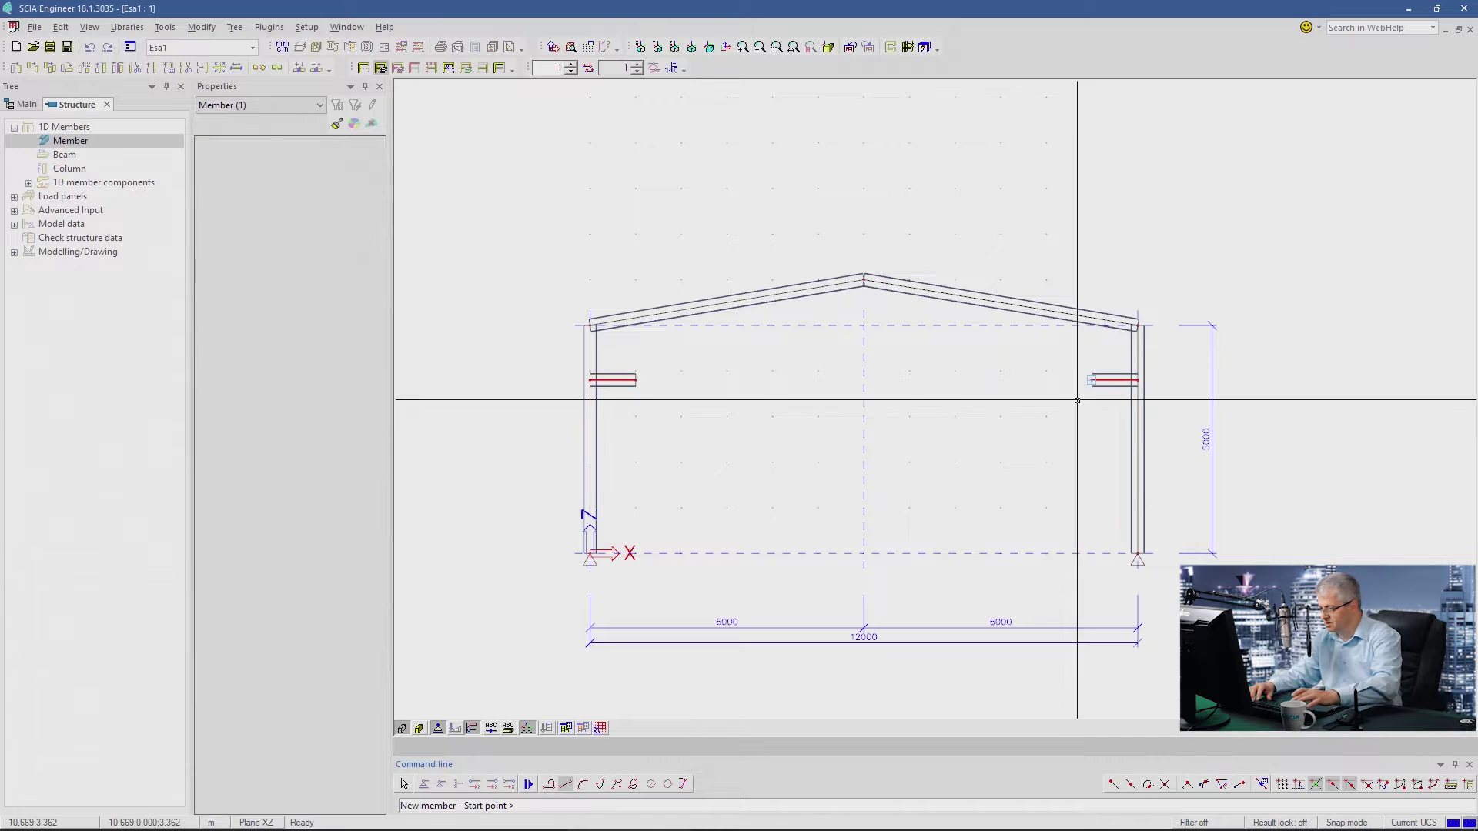
# - Finish drawing the brackets and hide the member surfaces so only the system lines are shown
pyautogui.press('Escape')
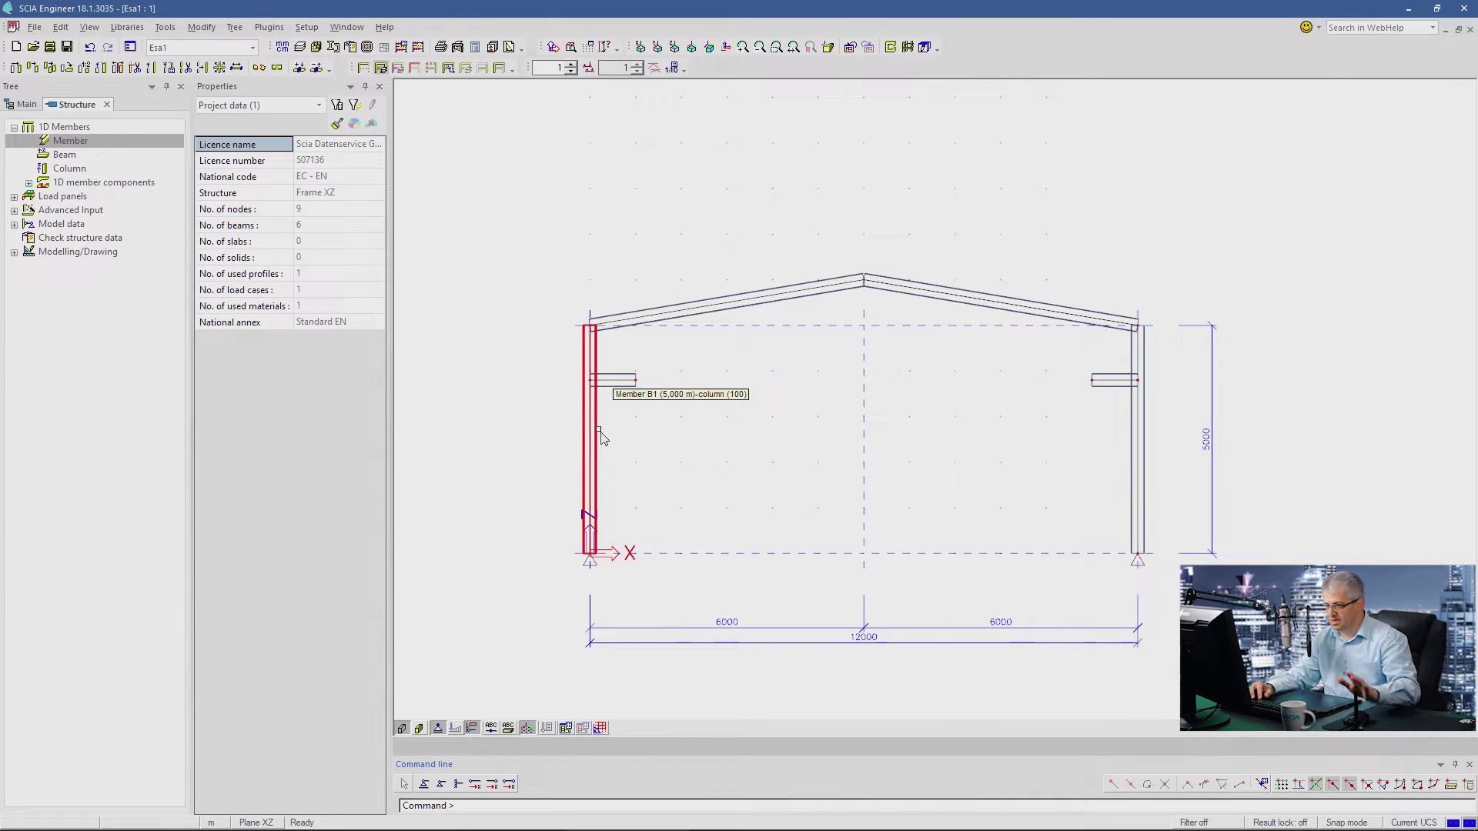
pyautogui.click(403, 729)
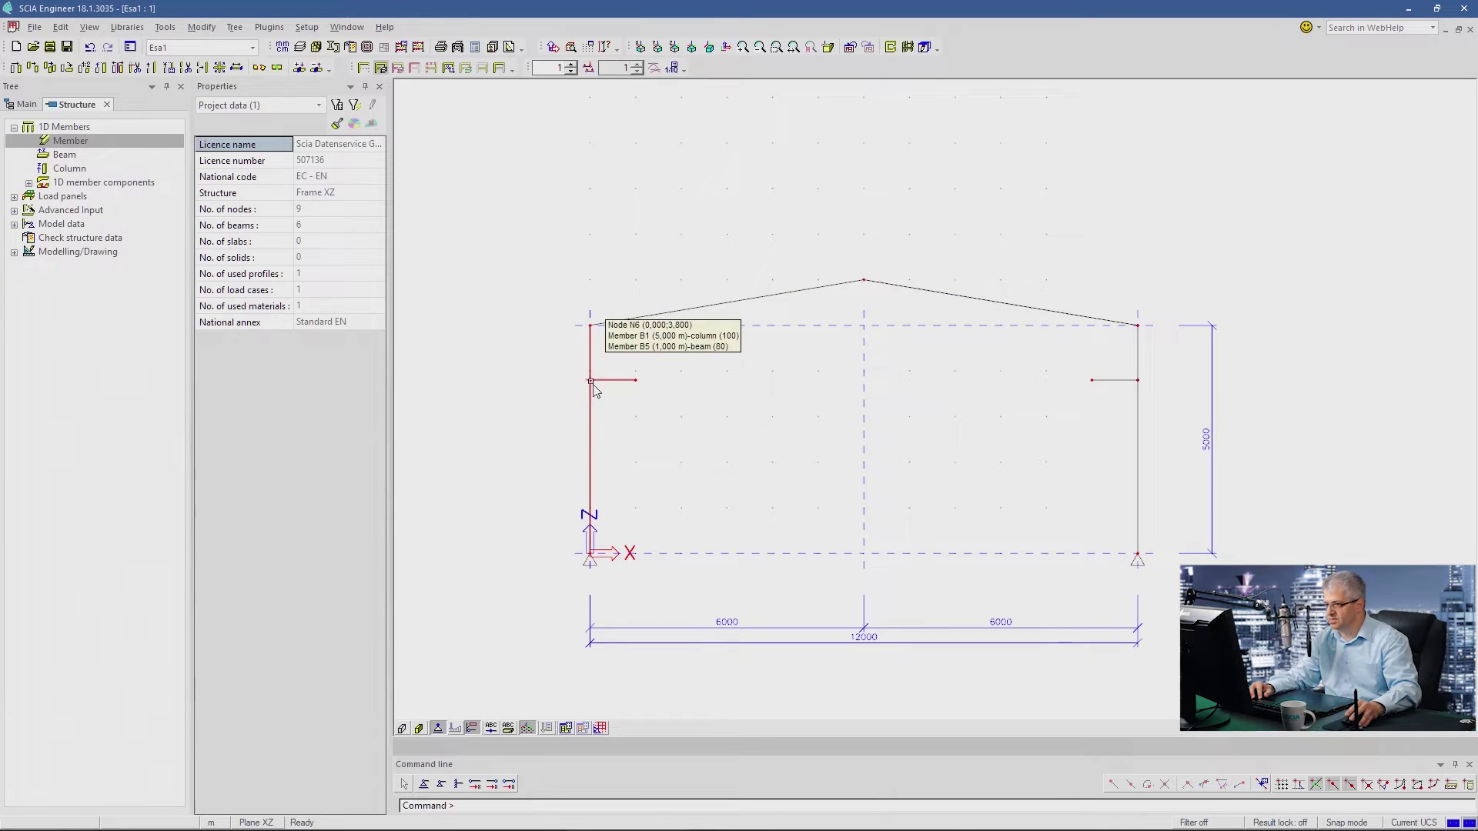
# - Connect the nodes to the members across the entire structure
pyautogui.click(300, 68)
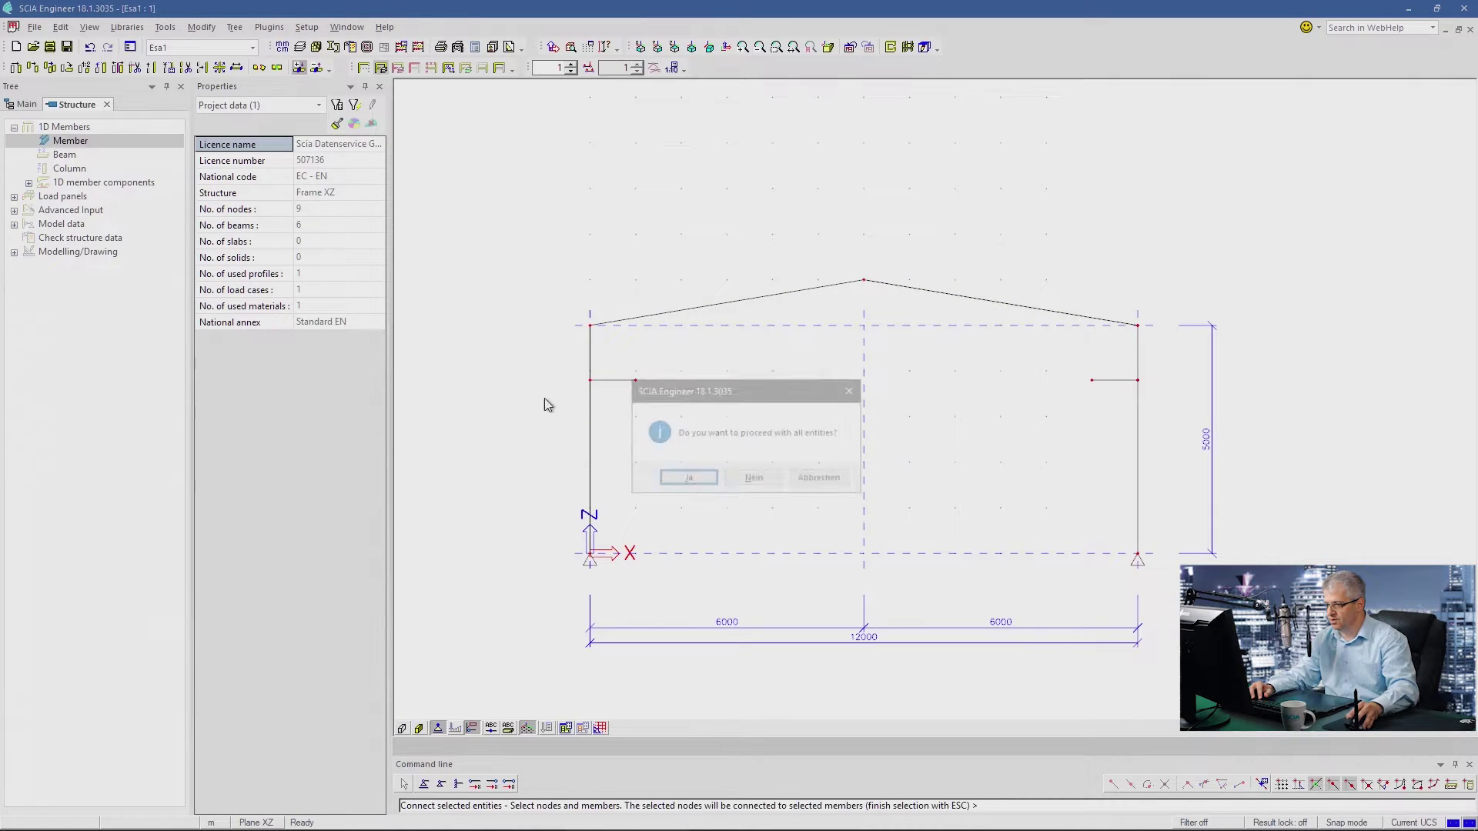
pyautogui.click(686, 479)
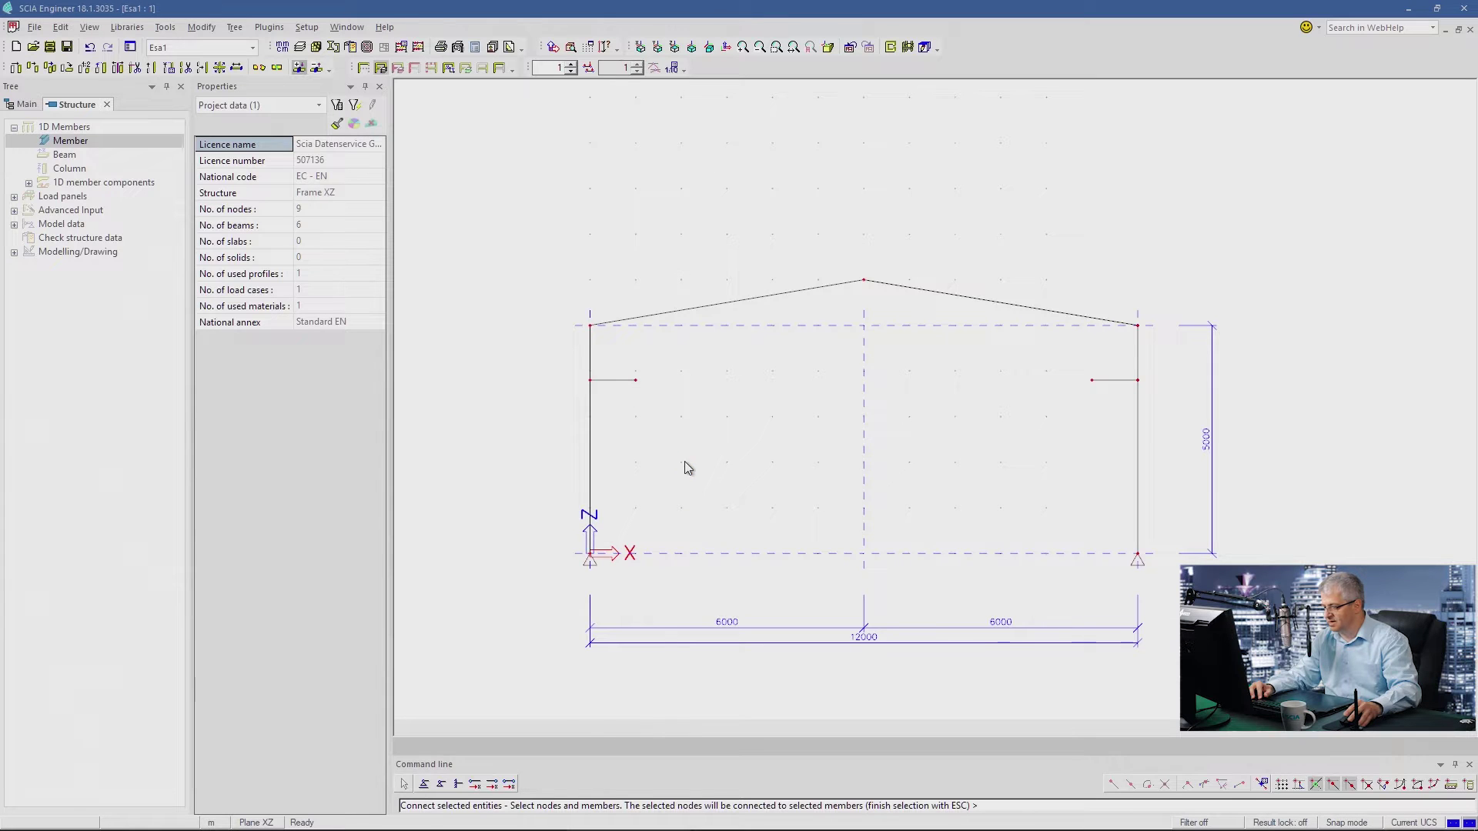
pyautogui.click(932, 681)
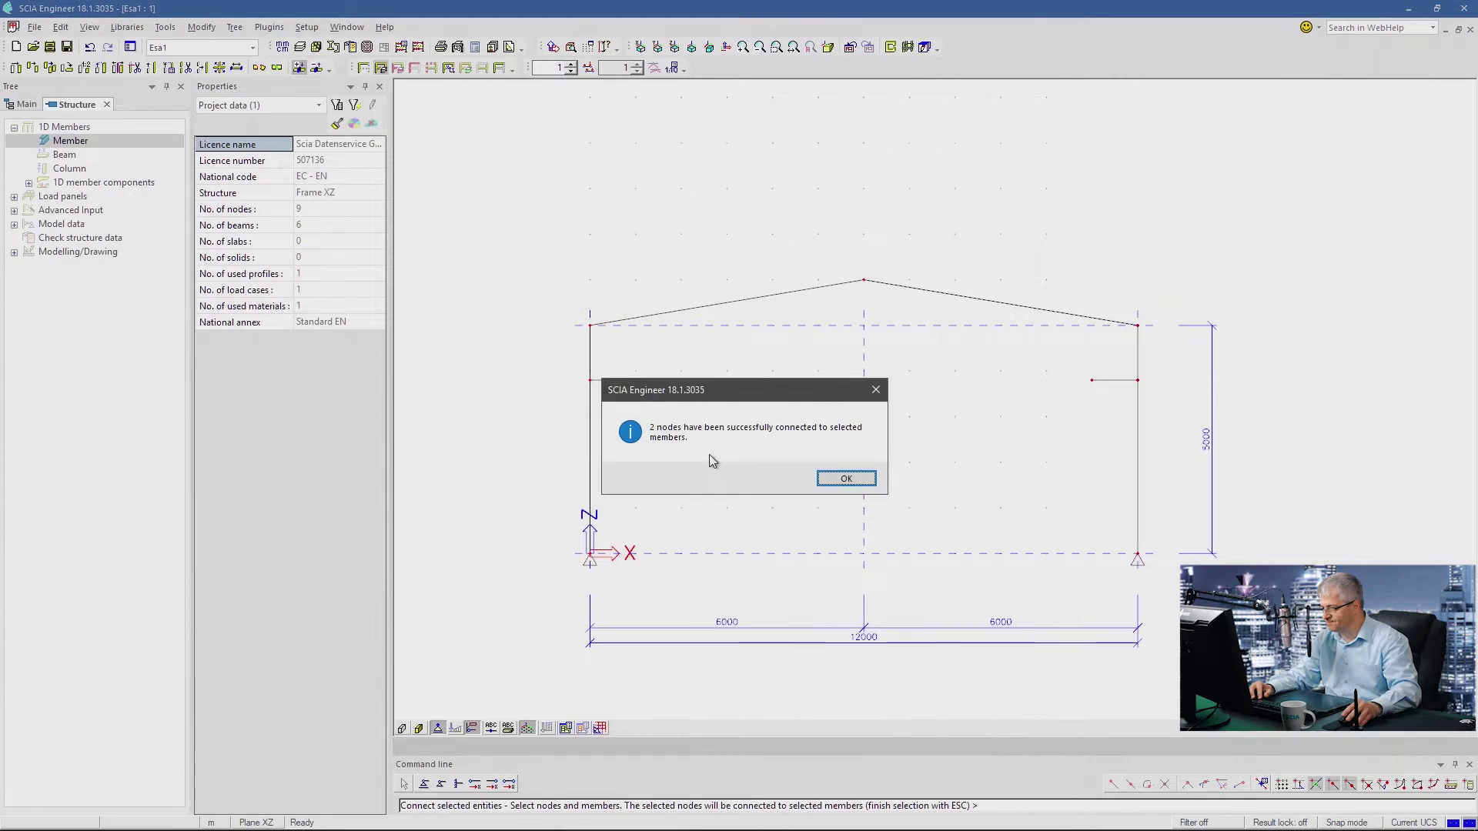
pyautogui.click(846, 480)
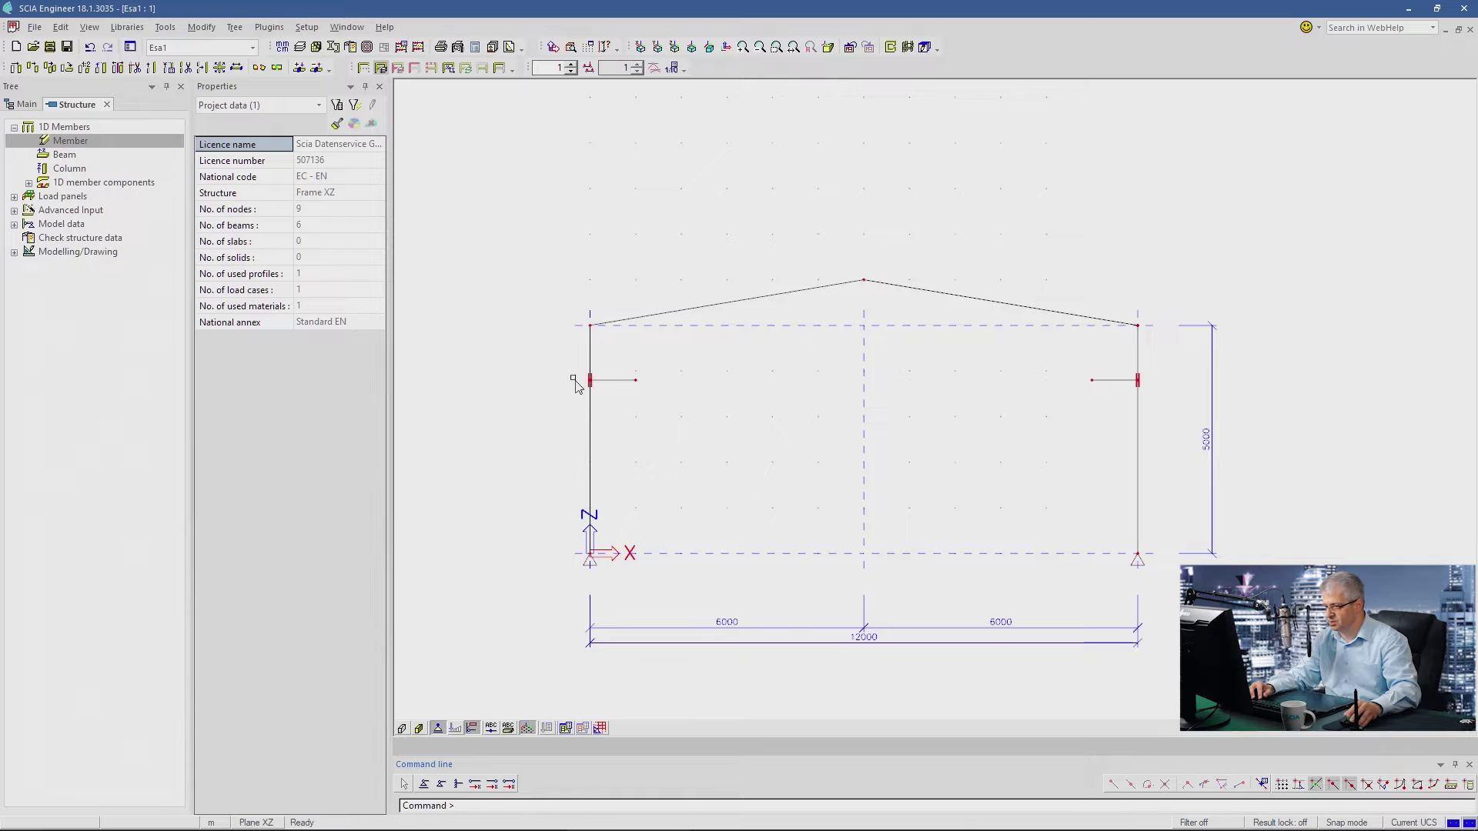
# - Check the linked-node properties where the bracket meets the column at X = 0
pyautogui.scroll(3, 577, 384)
pyautogui.click(610, 381)
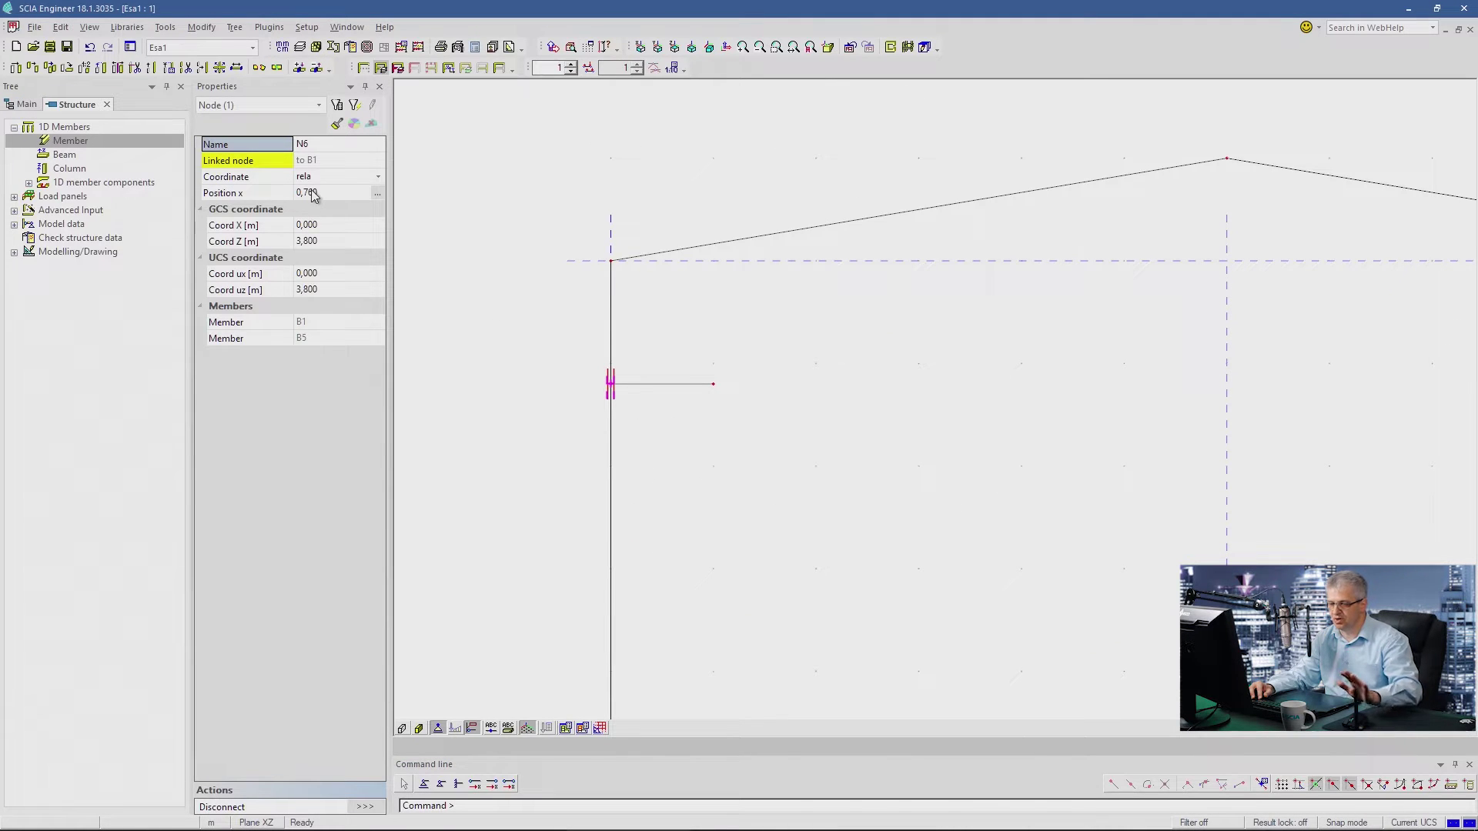
pyautogui.click(535, 285)
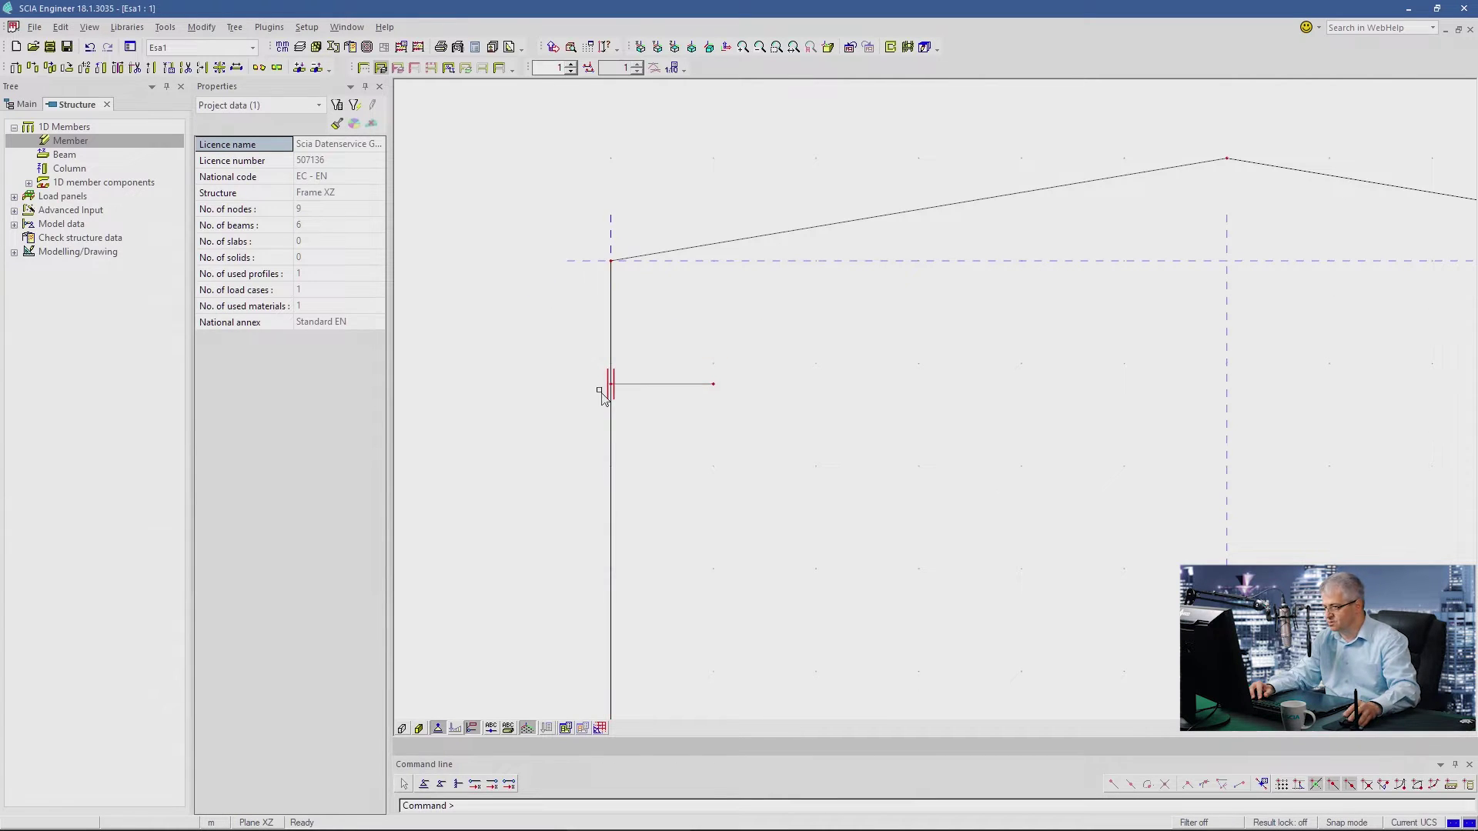
# - Select both column brackets and disconnect their linked nodes from the columns
pyautogui.scroll(-3, 603, 396)
pyautogui.moveTo(575, 370); pyautogui.dragTo(1166, 415)
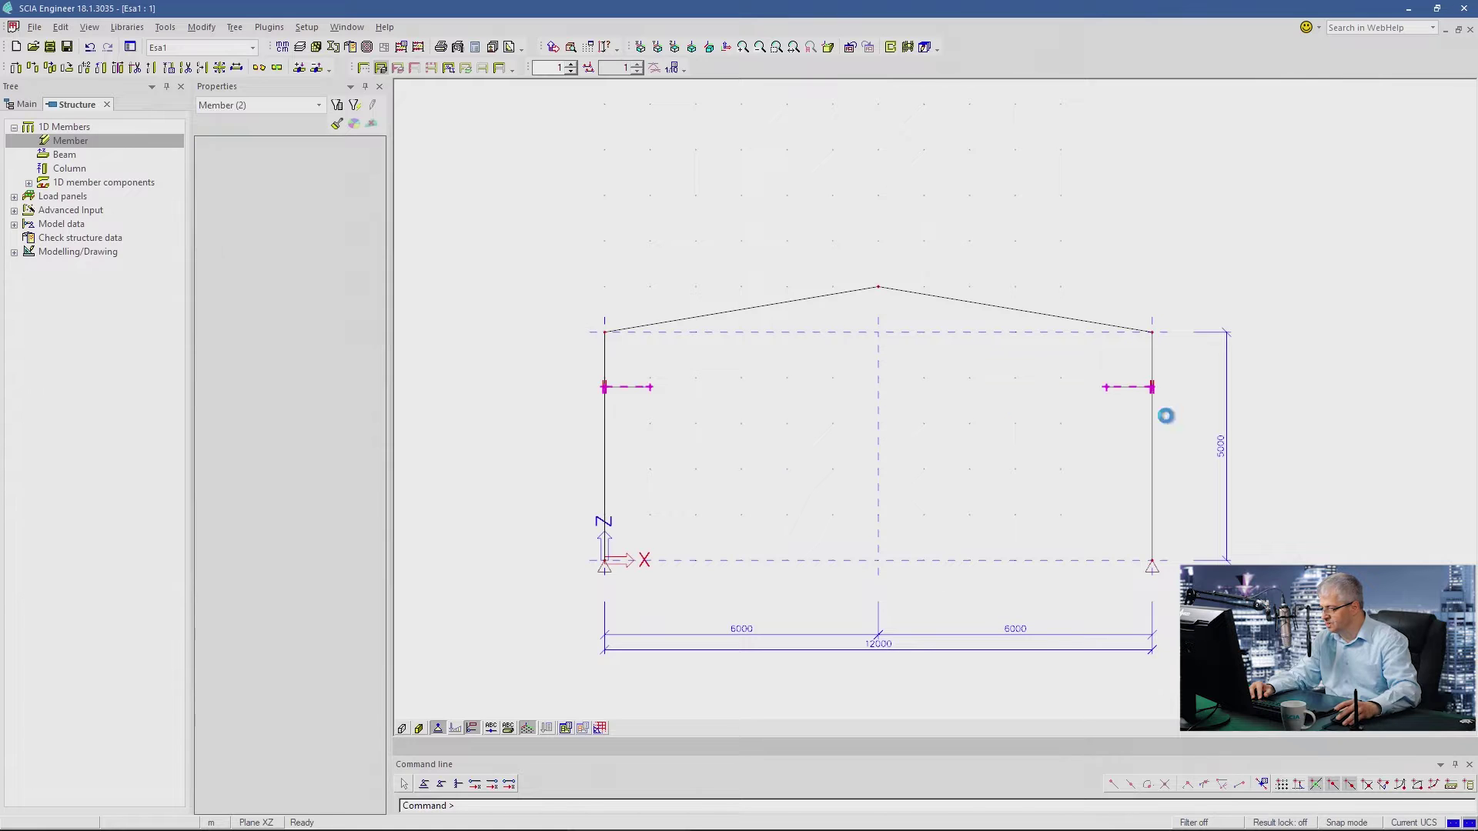
pyautogui.click(445, 69)
pyautogui.press('Return')
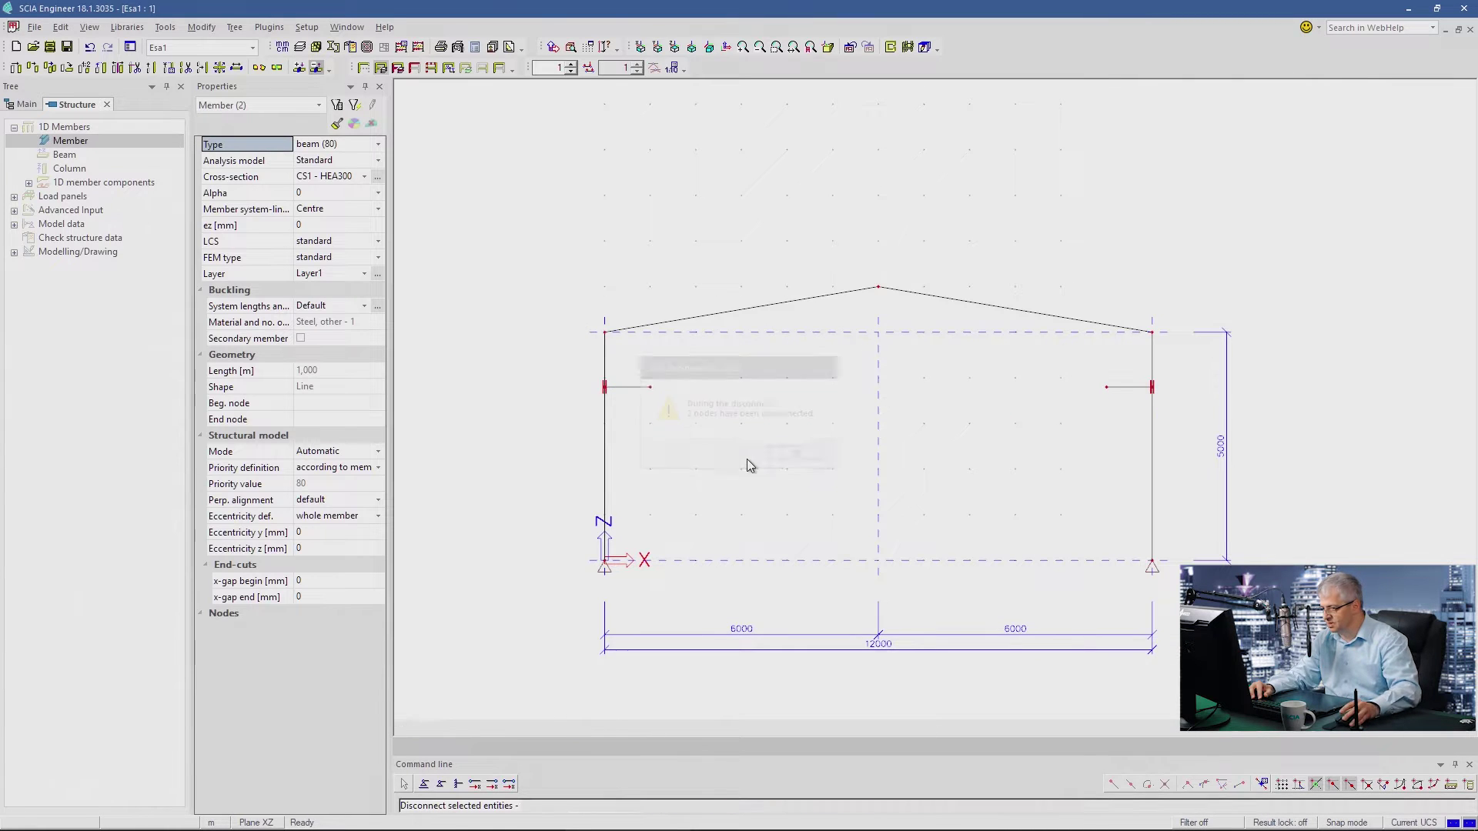
pyautogui.press('Escape')
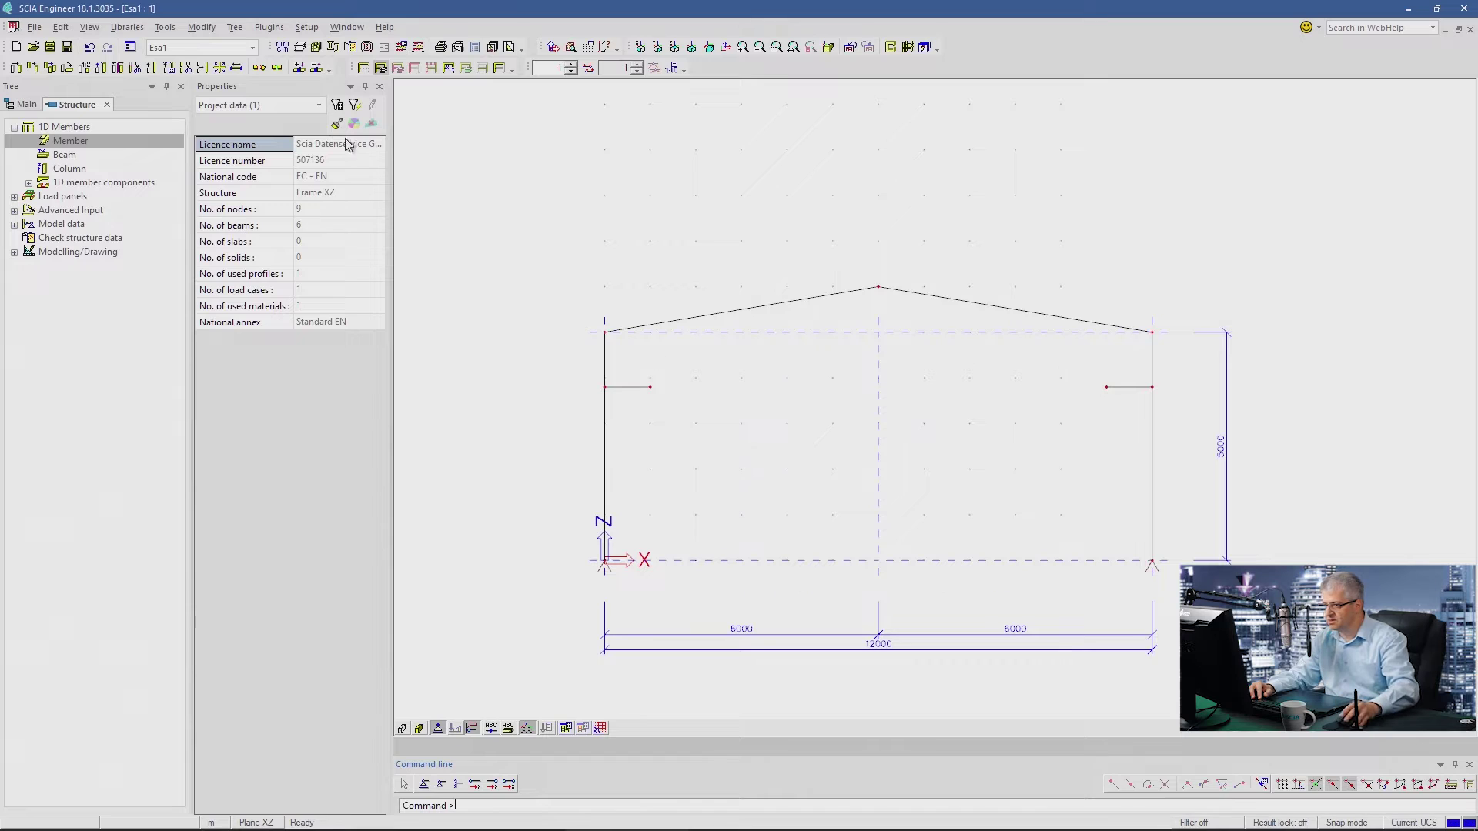
# - Run the structure data check with its default options
pyautogui.click(350, 47)
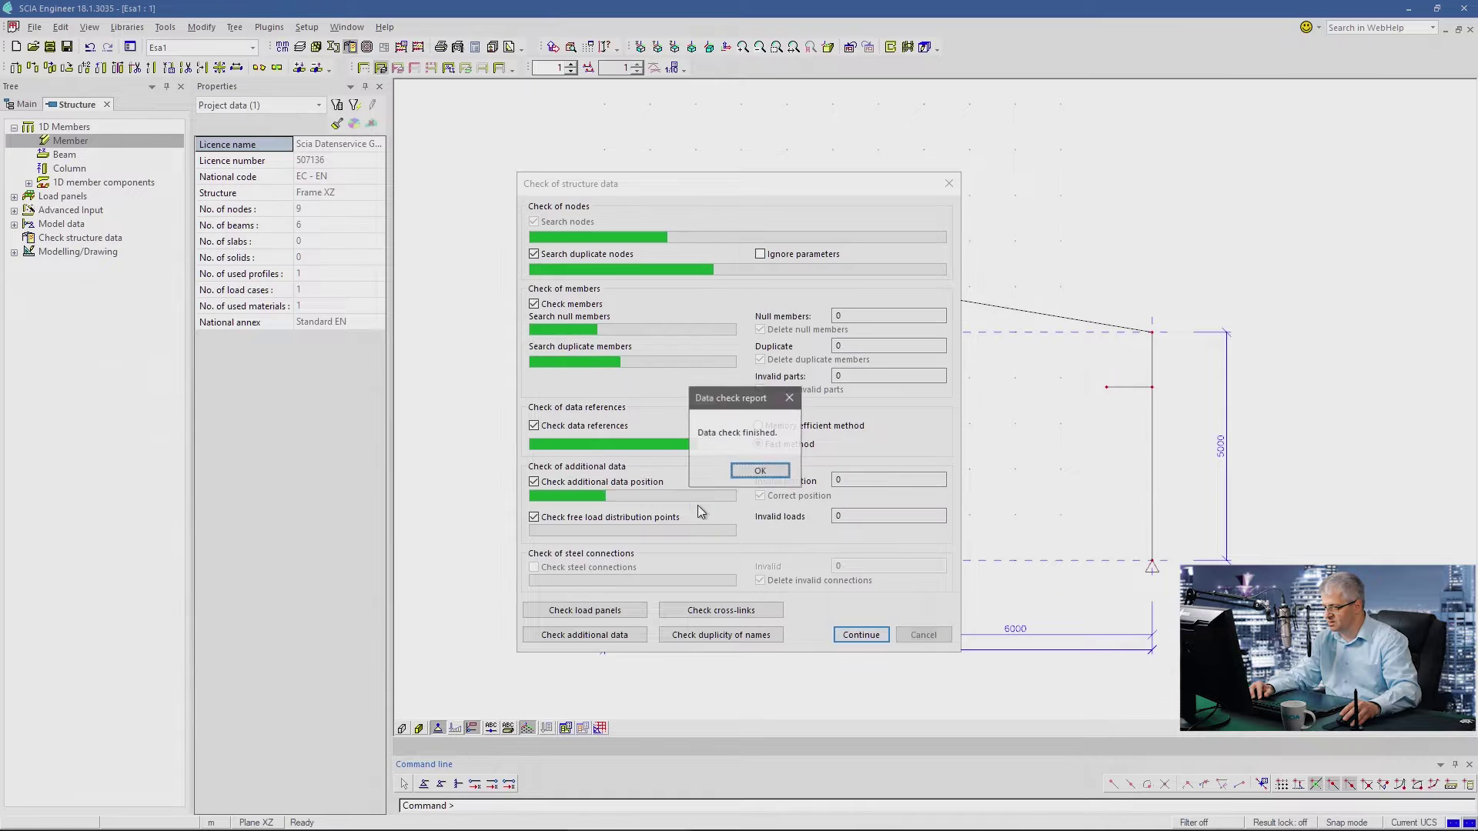
pyautogui.click(751, 473)
pyautogui.moveTo(753, 424)
pyautogui.mouseDown(button='middle')
pyautogui.moveTo(677, 357)
pyautogui.moveTo(690, 372)
pyautogui.mouseUp(button='middle')
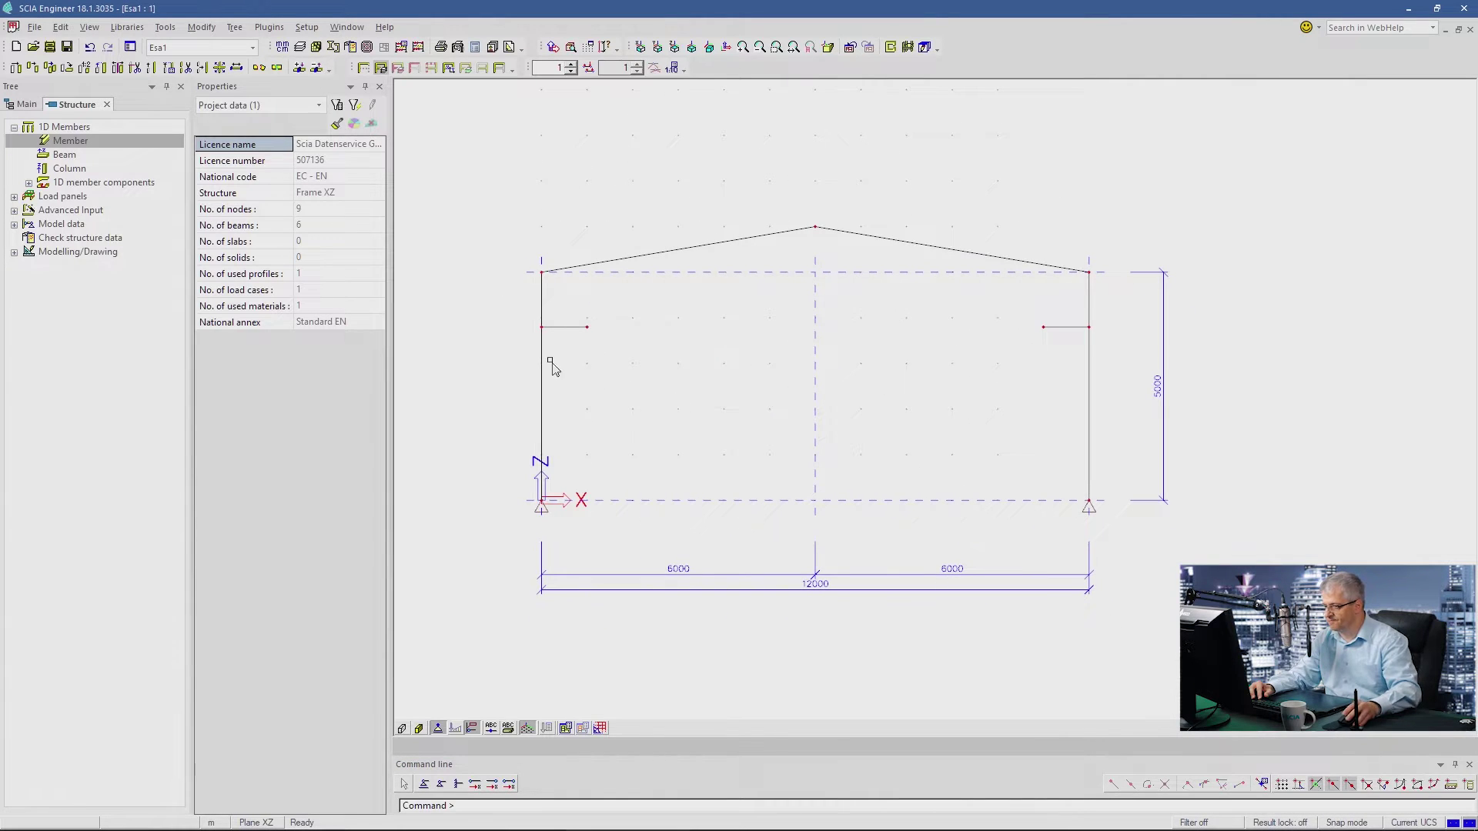
# - Insert a polyline node at mid-height of the column at X = 0
pyautogui.click(542, 301)
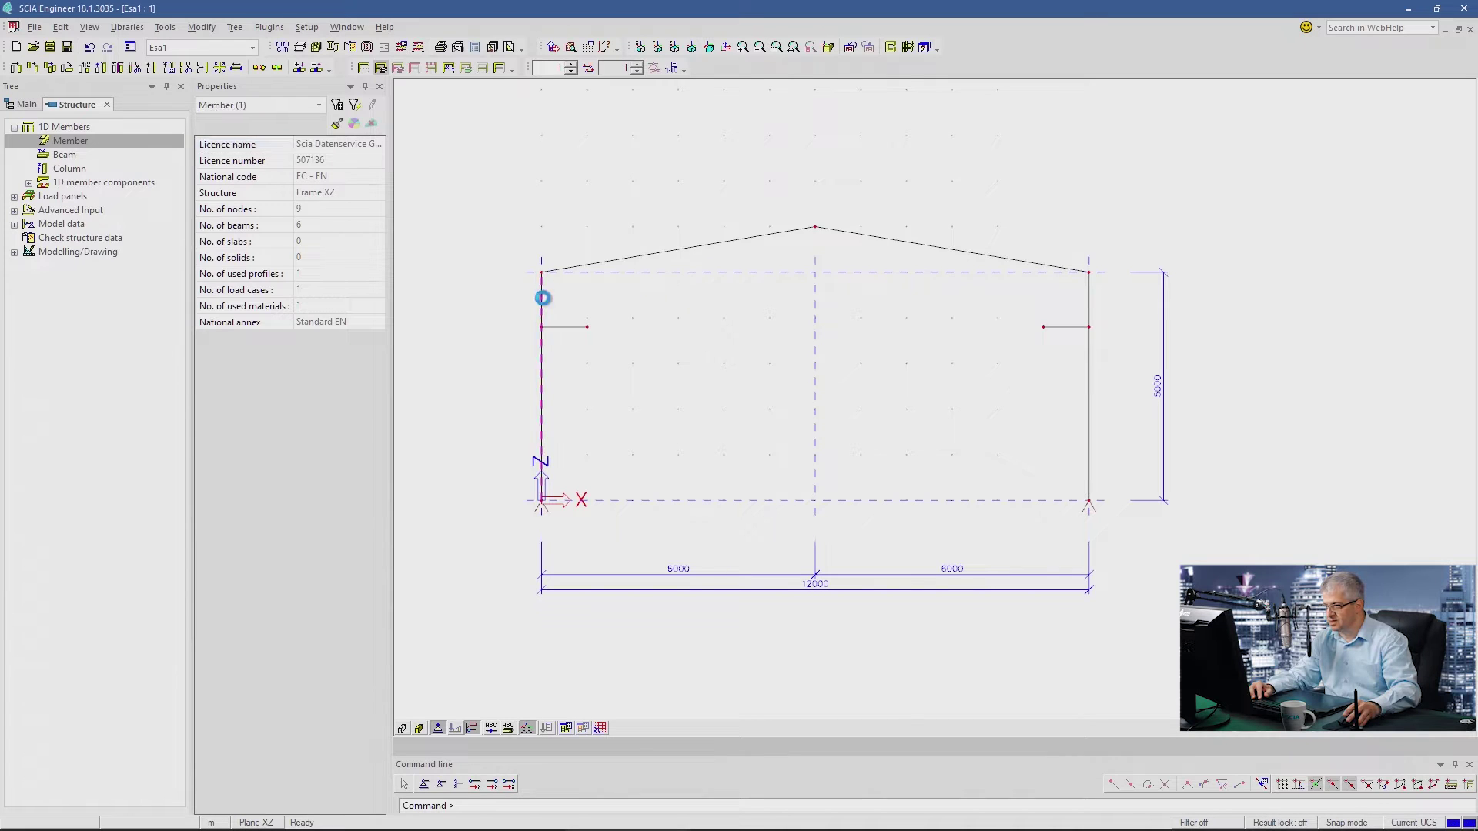
pyautogui.click(166, 27)
pyautogui.moveTo(201, 27)
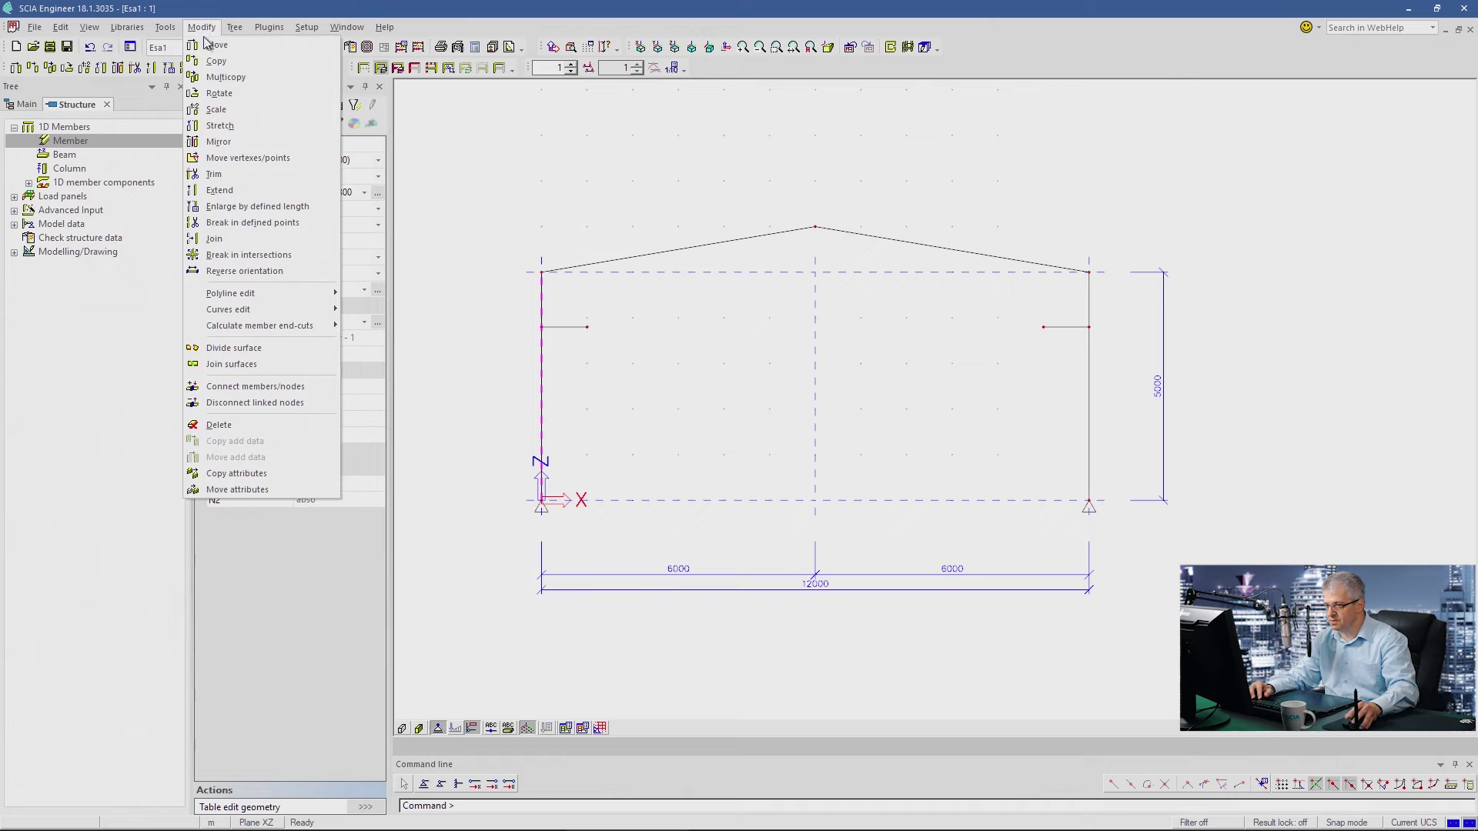
pyautogui.moveTo(274, 293)
pyautogui.click(359, 297)
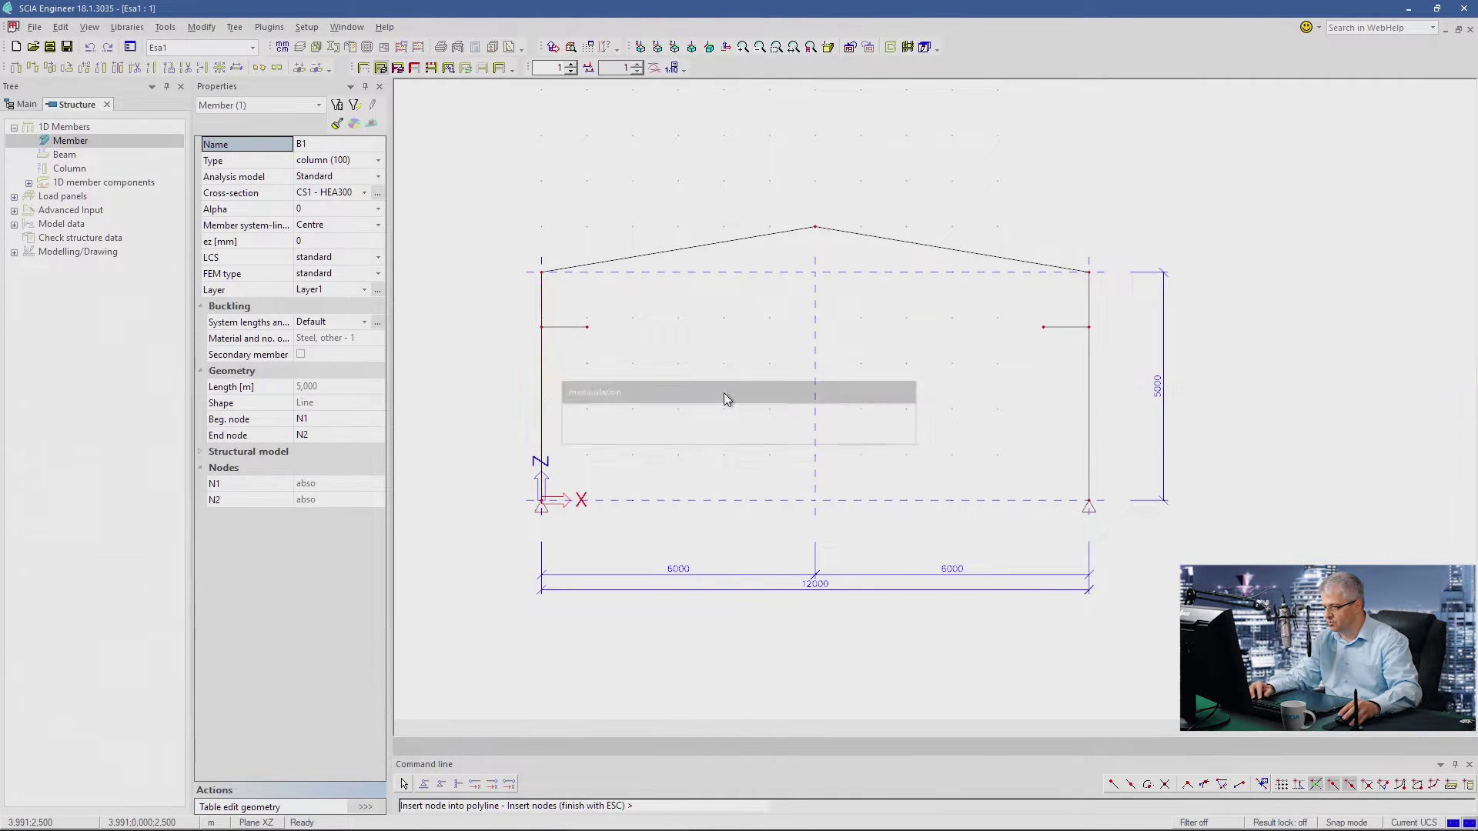
pyautogui.click(725, 397)
pyautogui.press('Escape')
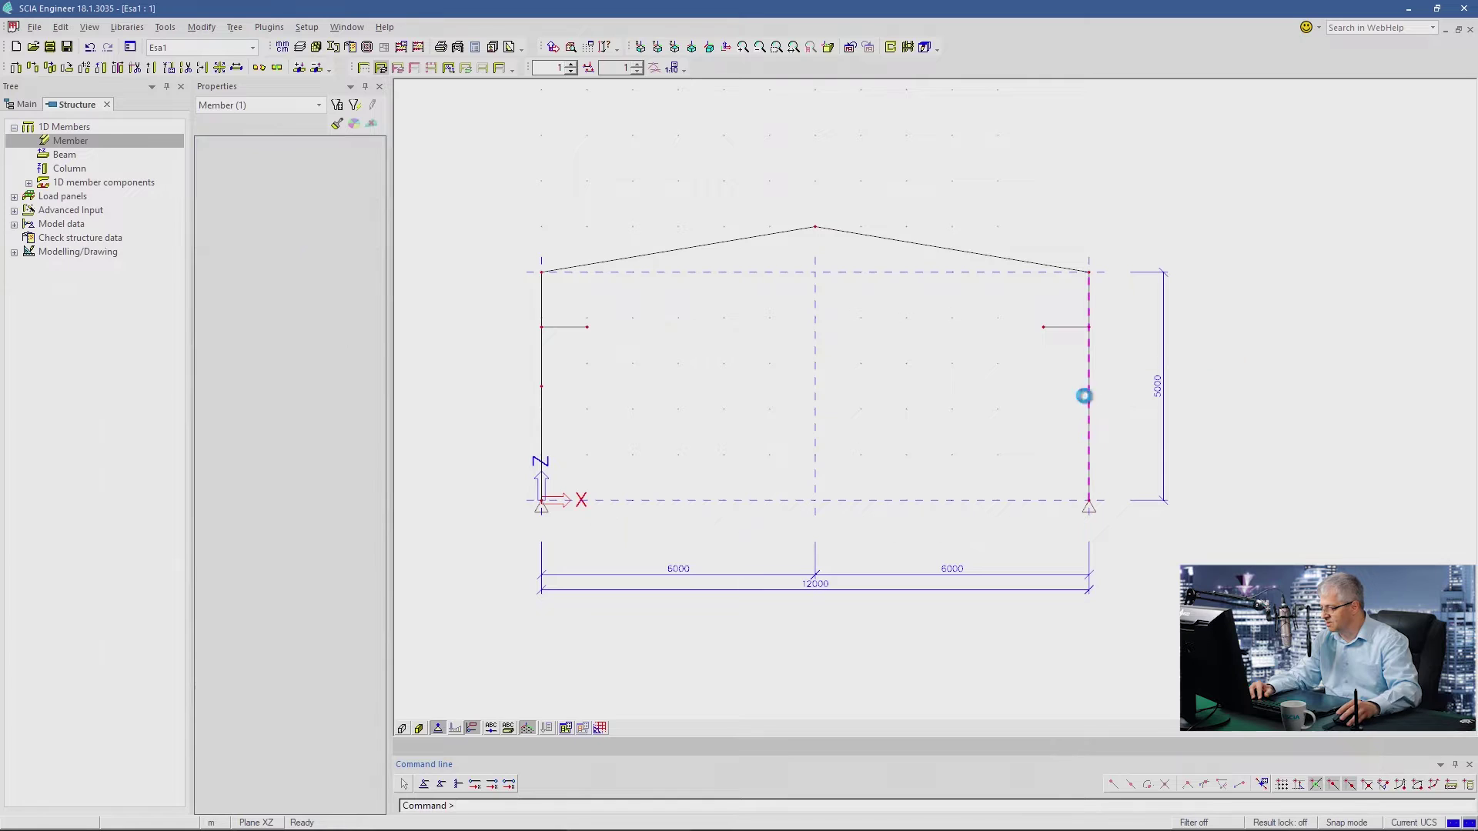
# - Insert a polyline node at mid-height of the column at X = 12 m
pyautogui.click(1087, 397)
pyautogui.click(197, 26)
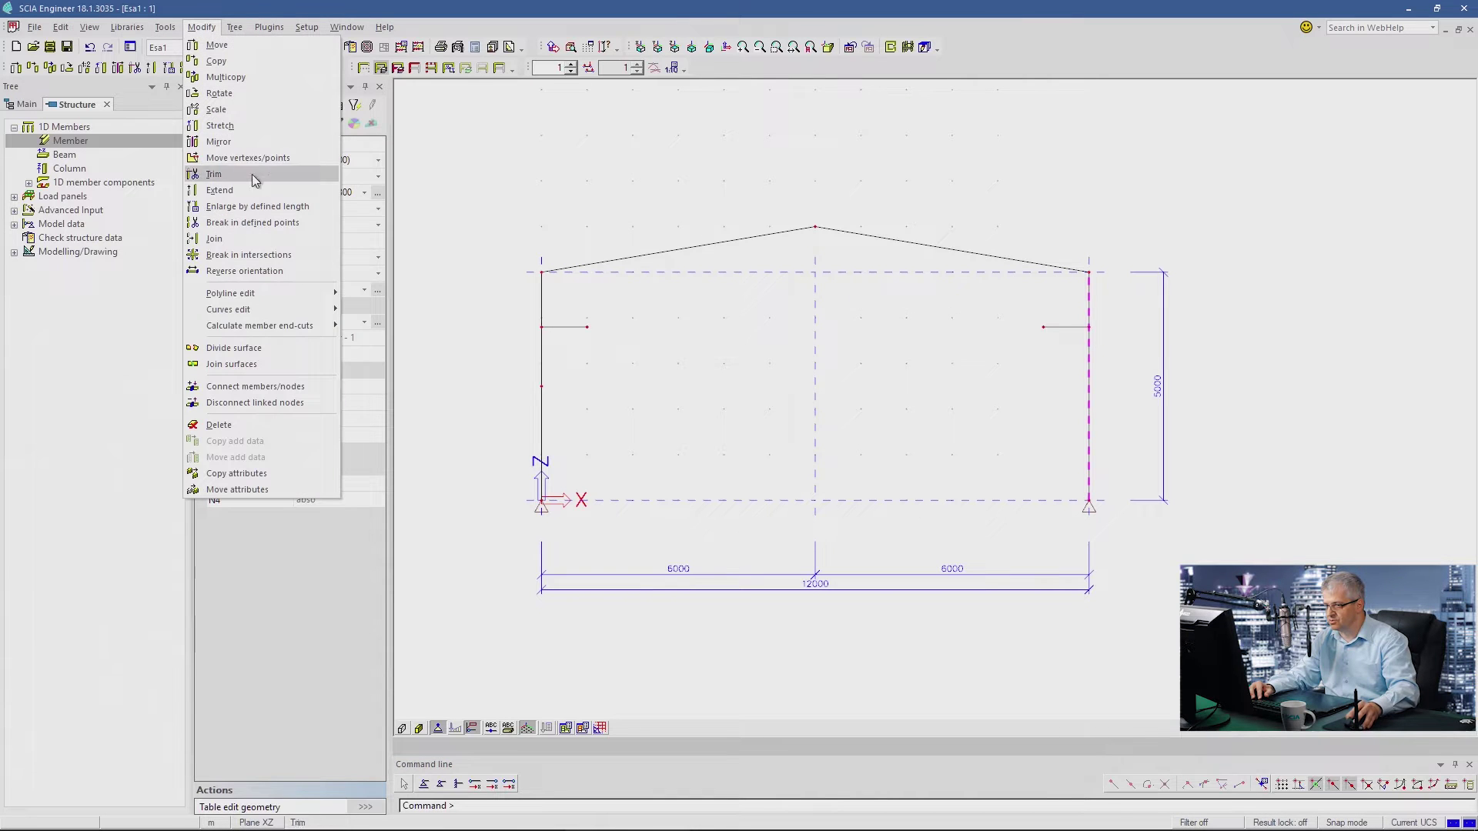
pyautogui.moveTo(296, 294)
pyautogui.click(372, 295)
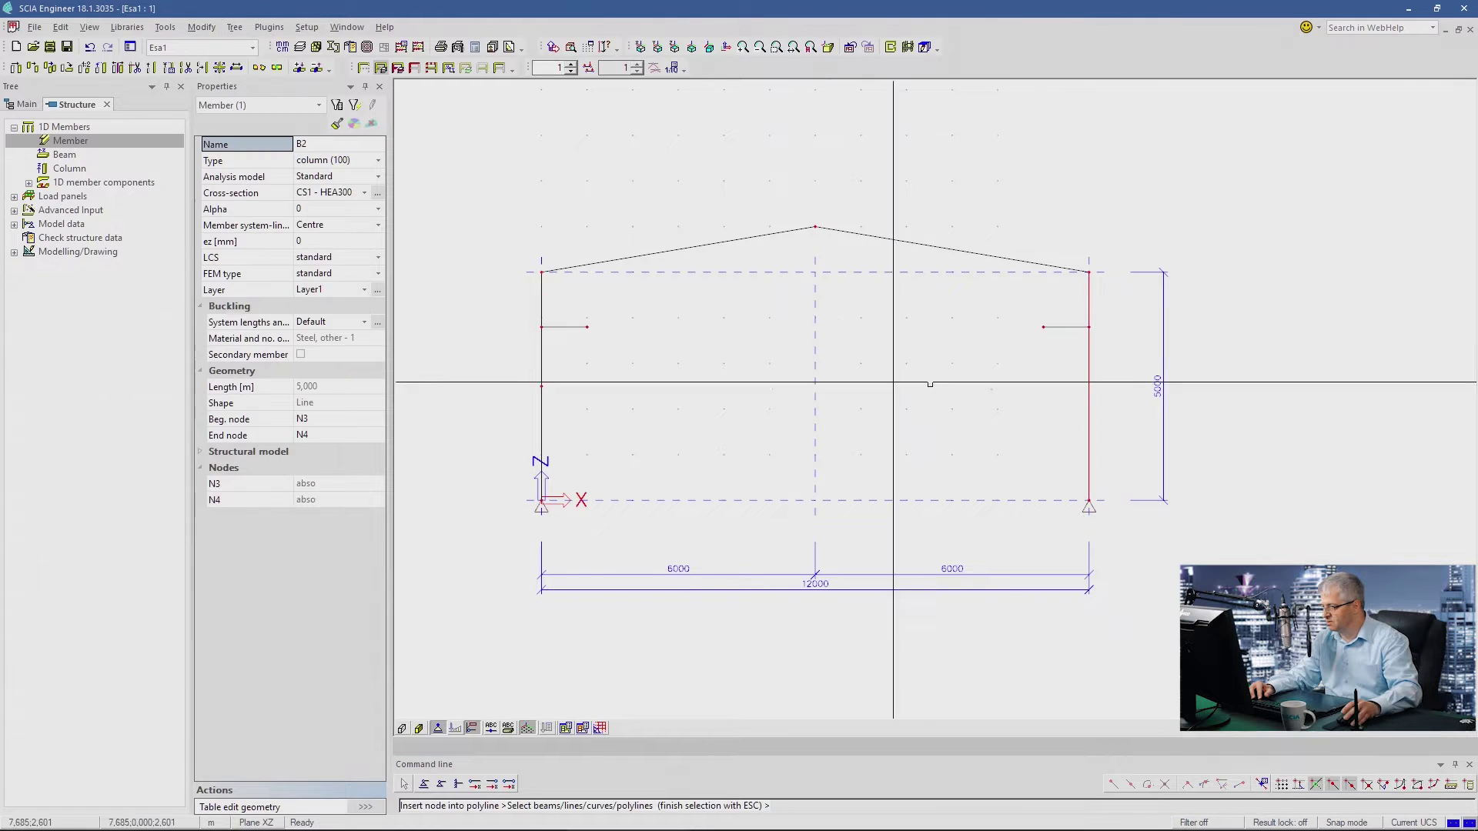
pyautogui.press('Escape')
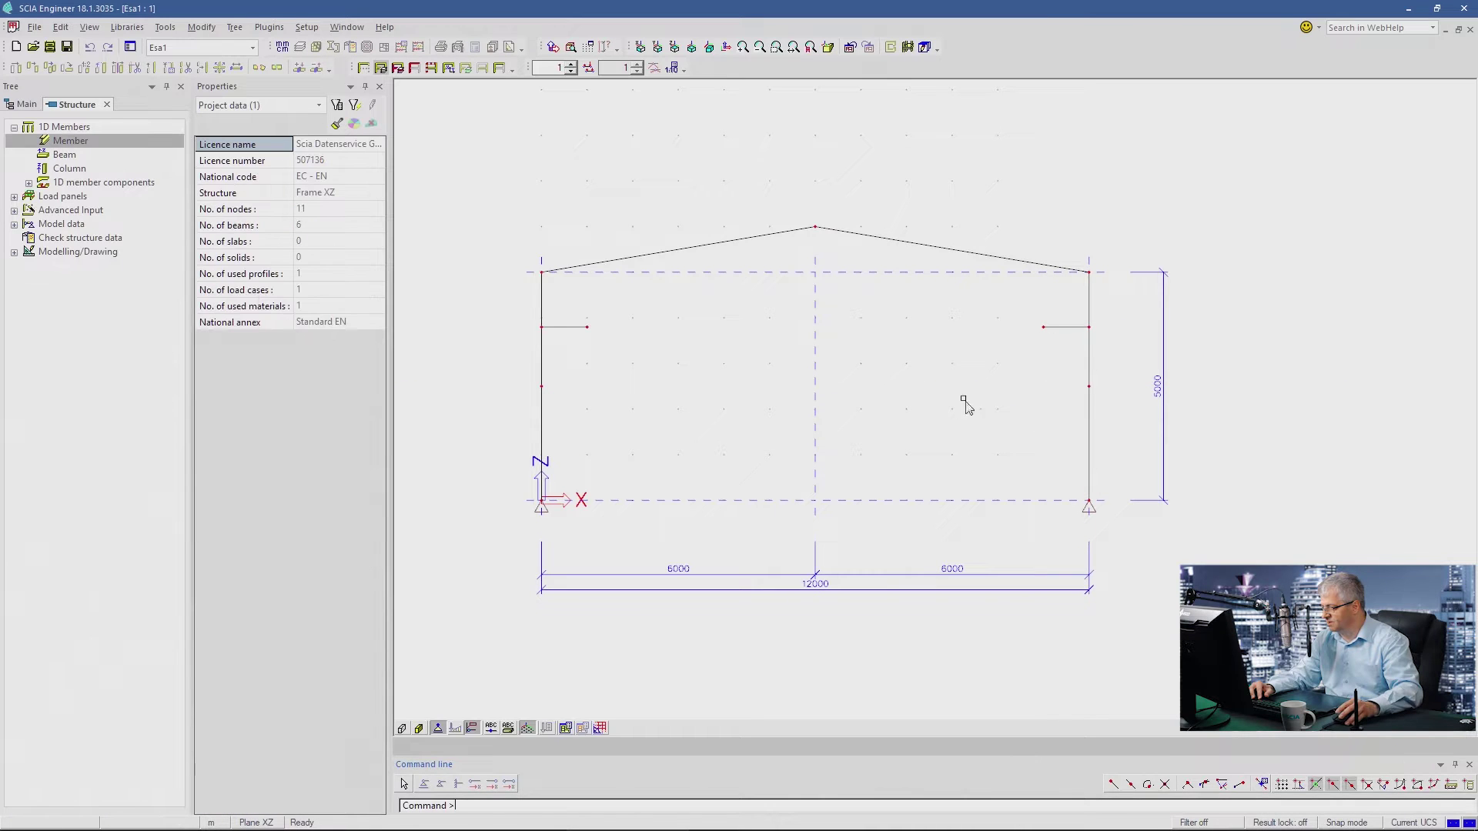
# - Move both mid-height column nodes up onto the bracket nodes at a height of 3.8 m
pyautogui.moveTo(514, 378); pyautogui.dragTo(1162, 430)
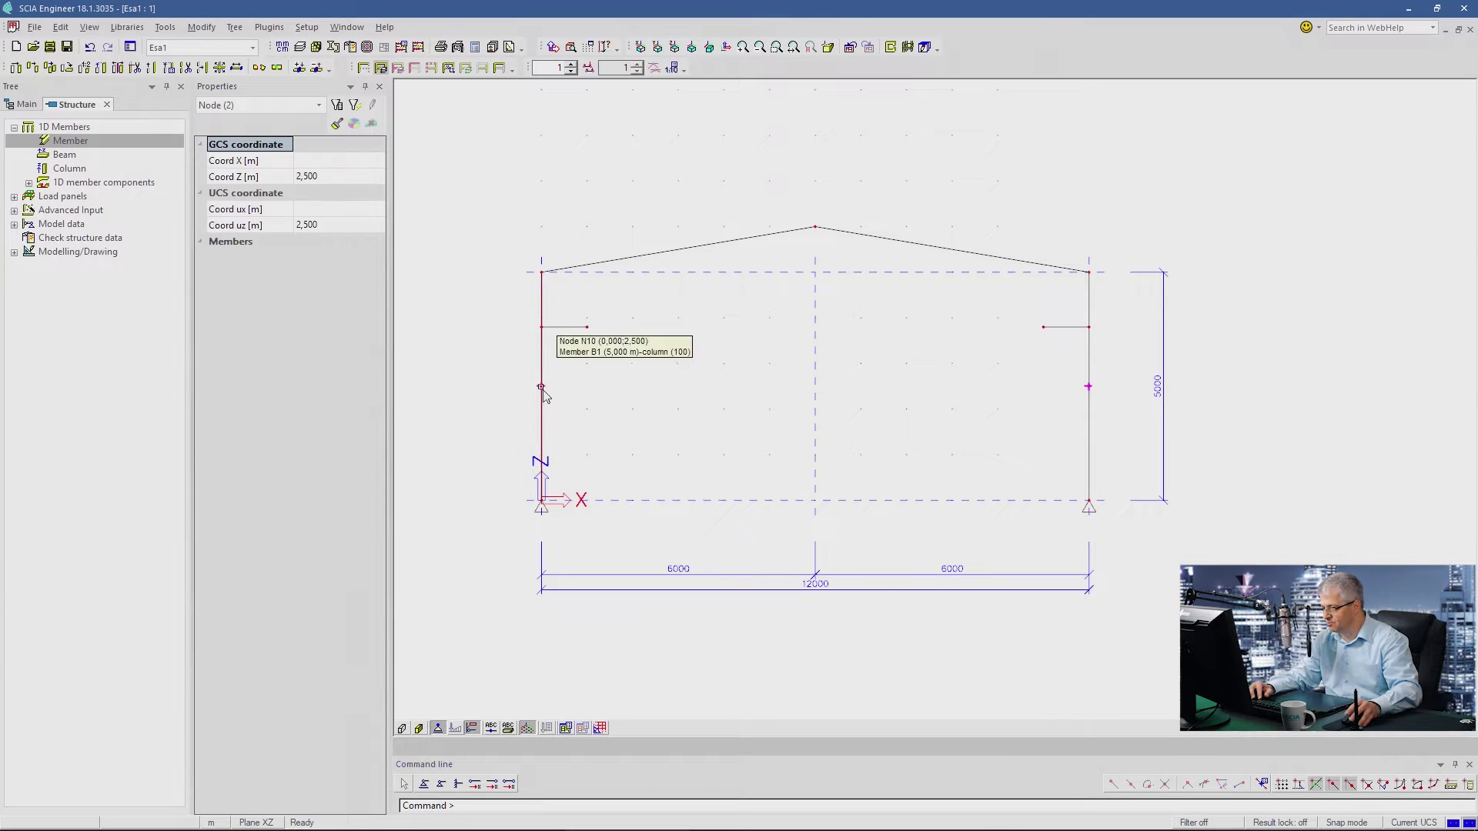
pyautogui.moveTo(542, 380); pyautogui.dragTo(543, 329)
pyautogui.scroll(5, 542, 336)
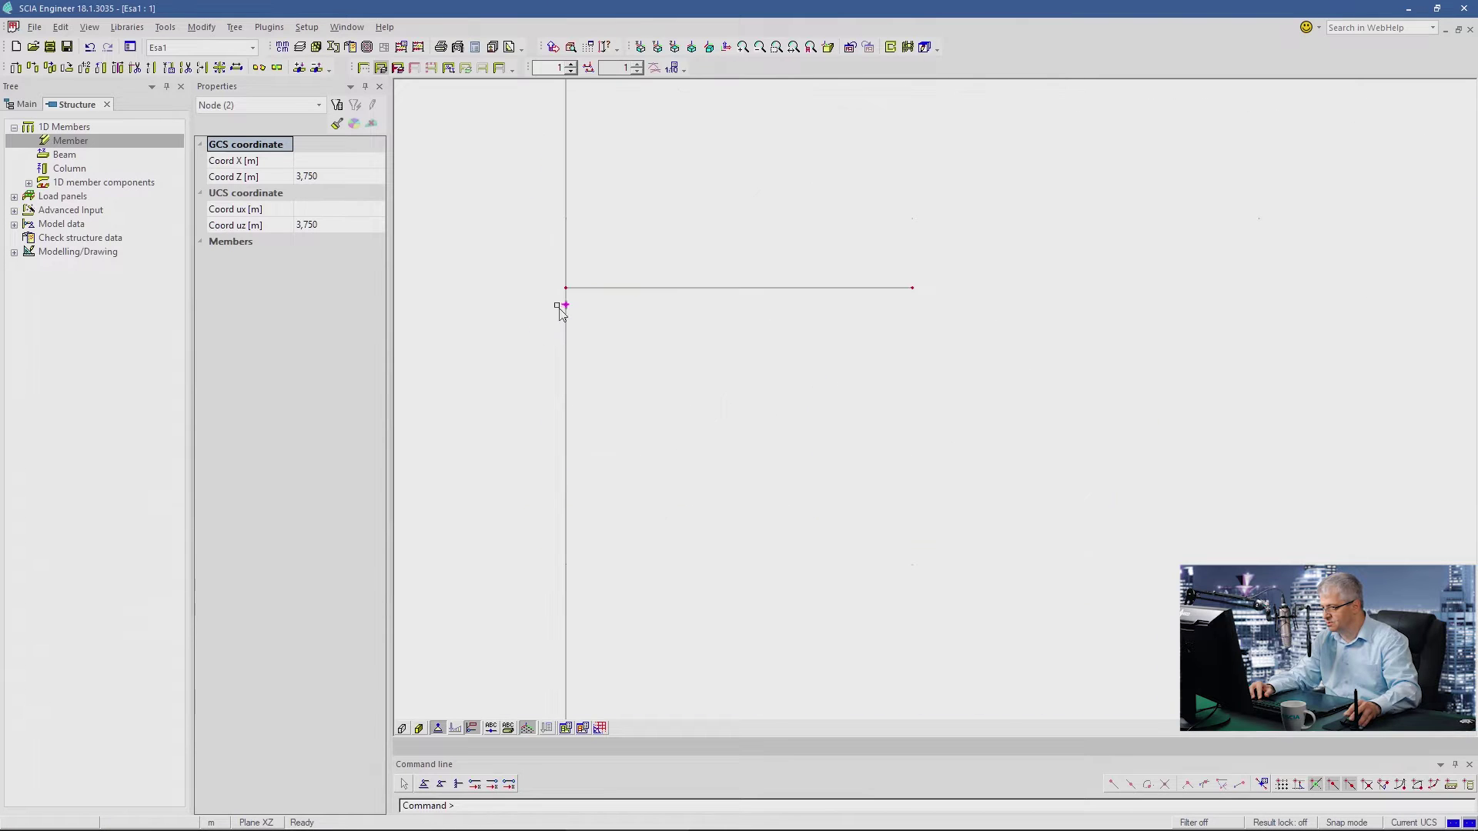
pyautogui.press('Escape')
# - Try moving the bracket node on the X = 0 column outward to test its connection, and undo the move
pyautogui.scroll(-5, 674, 341)
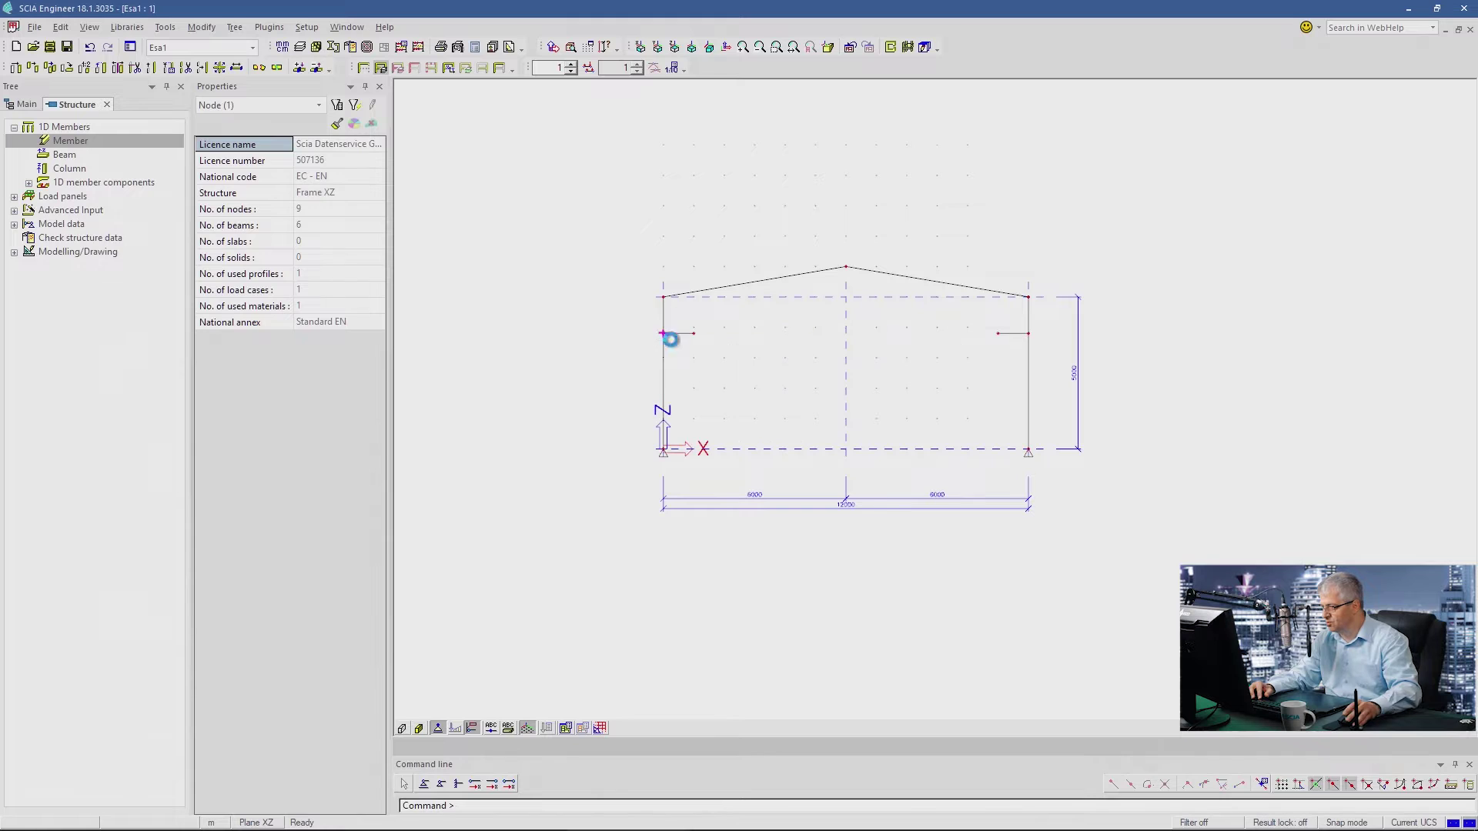
pyautogui.click(663, 334)
pyautogui.moveTo(664, 334); pyautogui.dragTo(629, 331)
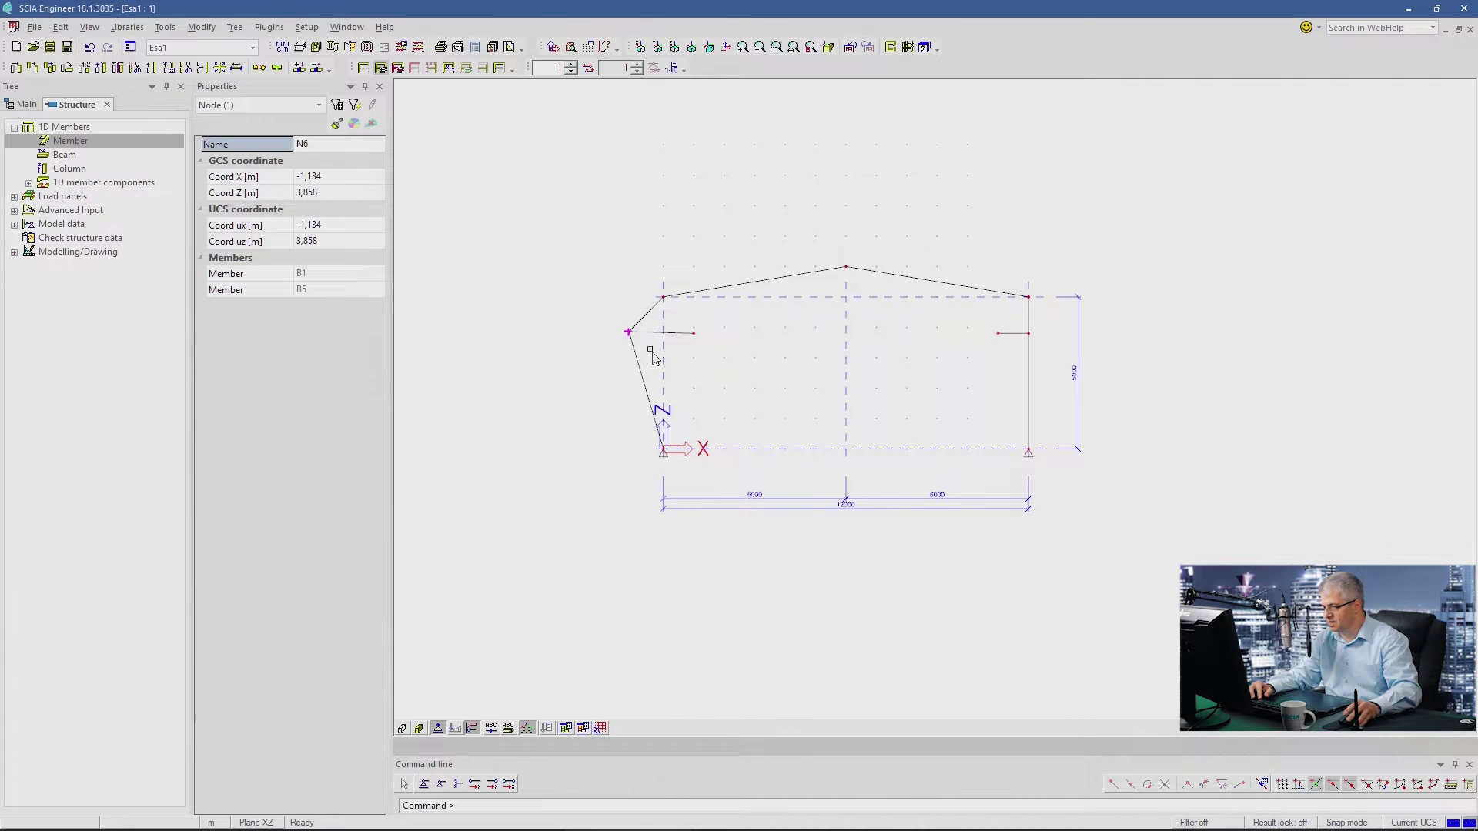
pyautogui.click(90, 47)
pyautogui.click(749, 348)
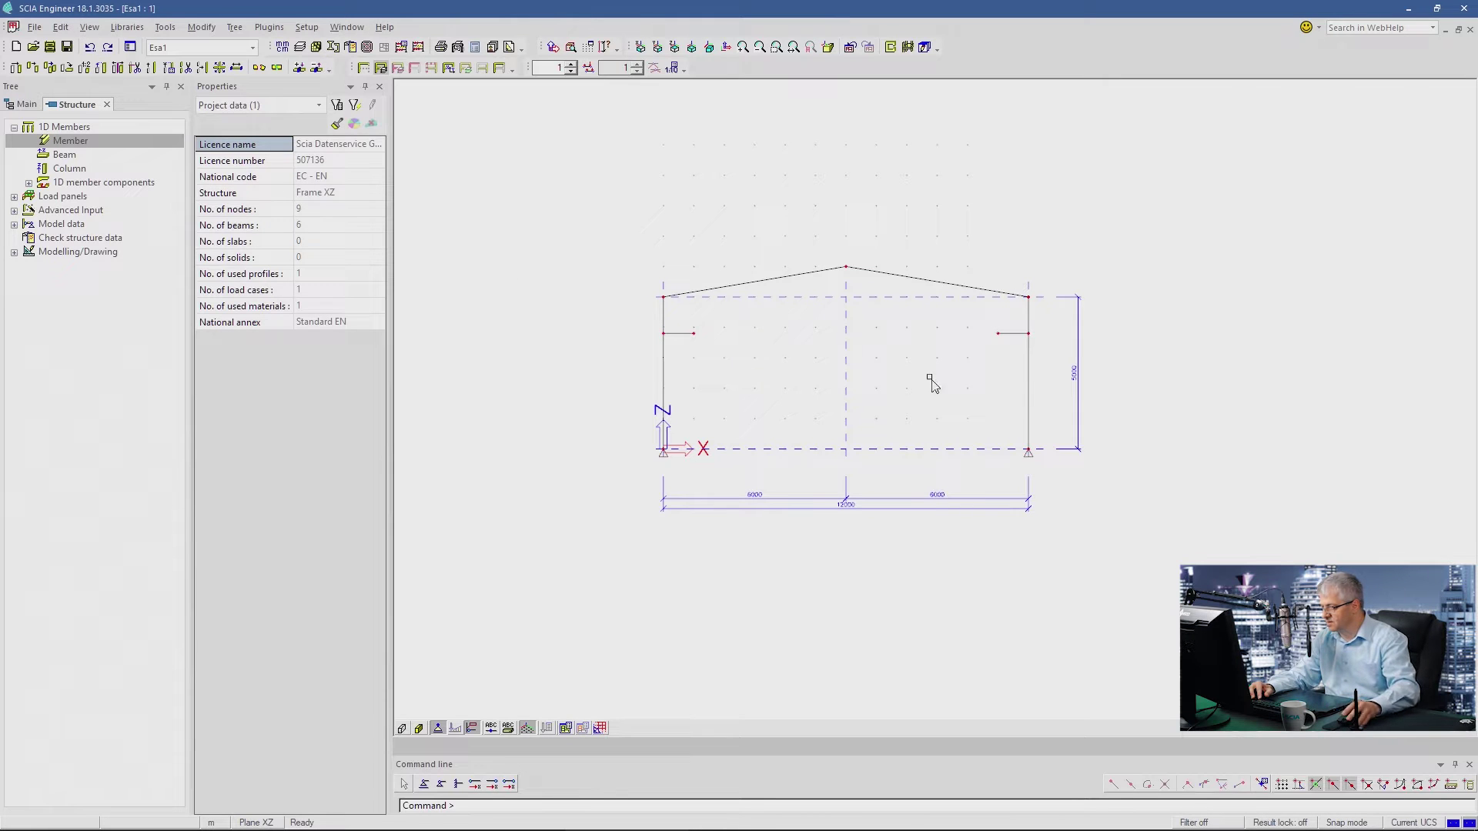
# - Try moving the bracket node on the X = 12 m column outward to test its connection, and undo the move
pyautogui.click(1027, 346)
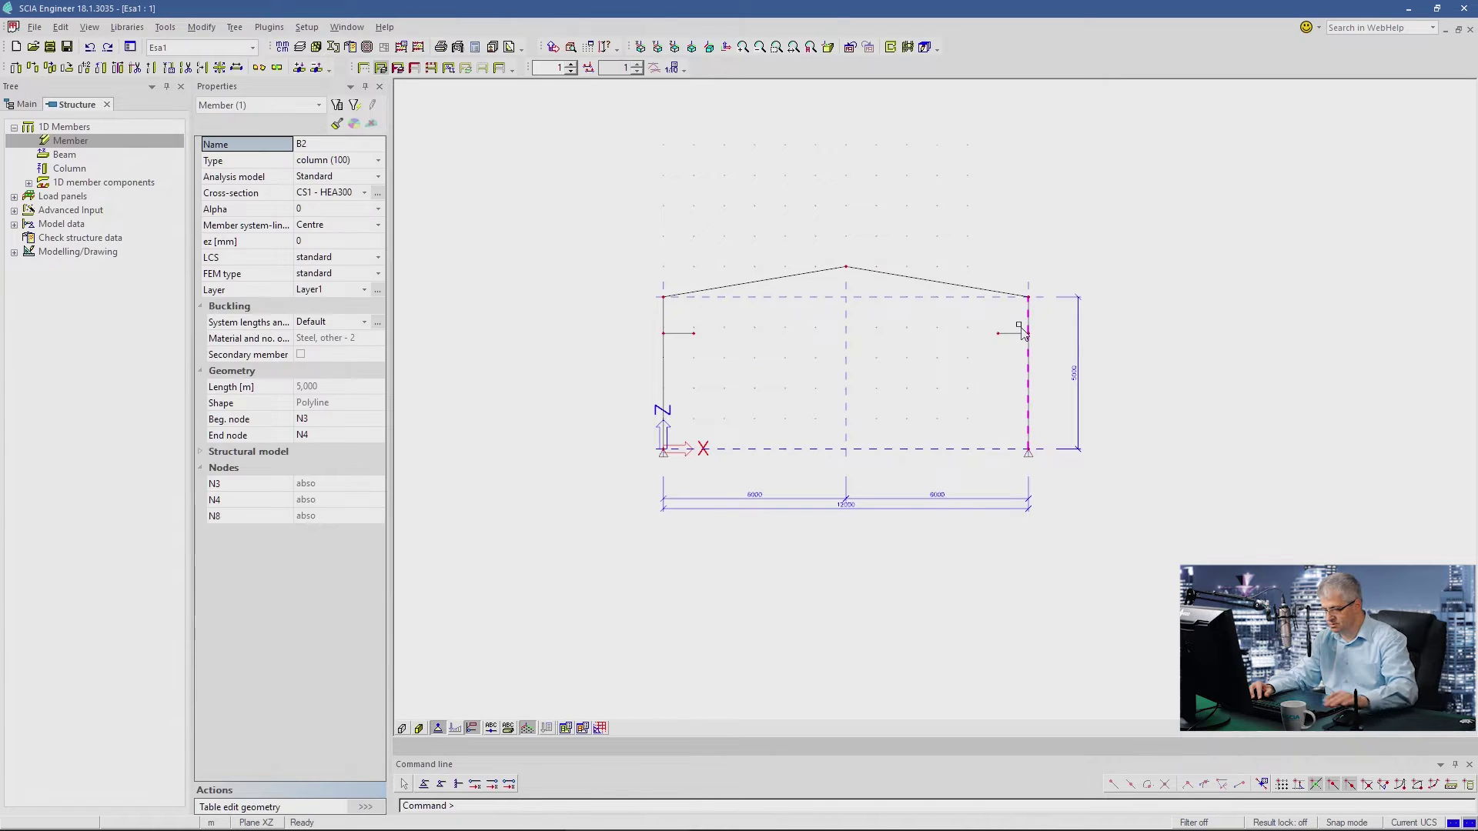
pyautogui.press('Escape')
pyautogui.click(1027, 333)
pyautogui.moveTo(1027, 334); pyautogui.dragTo(1051, 334)
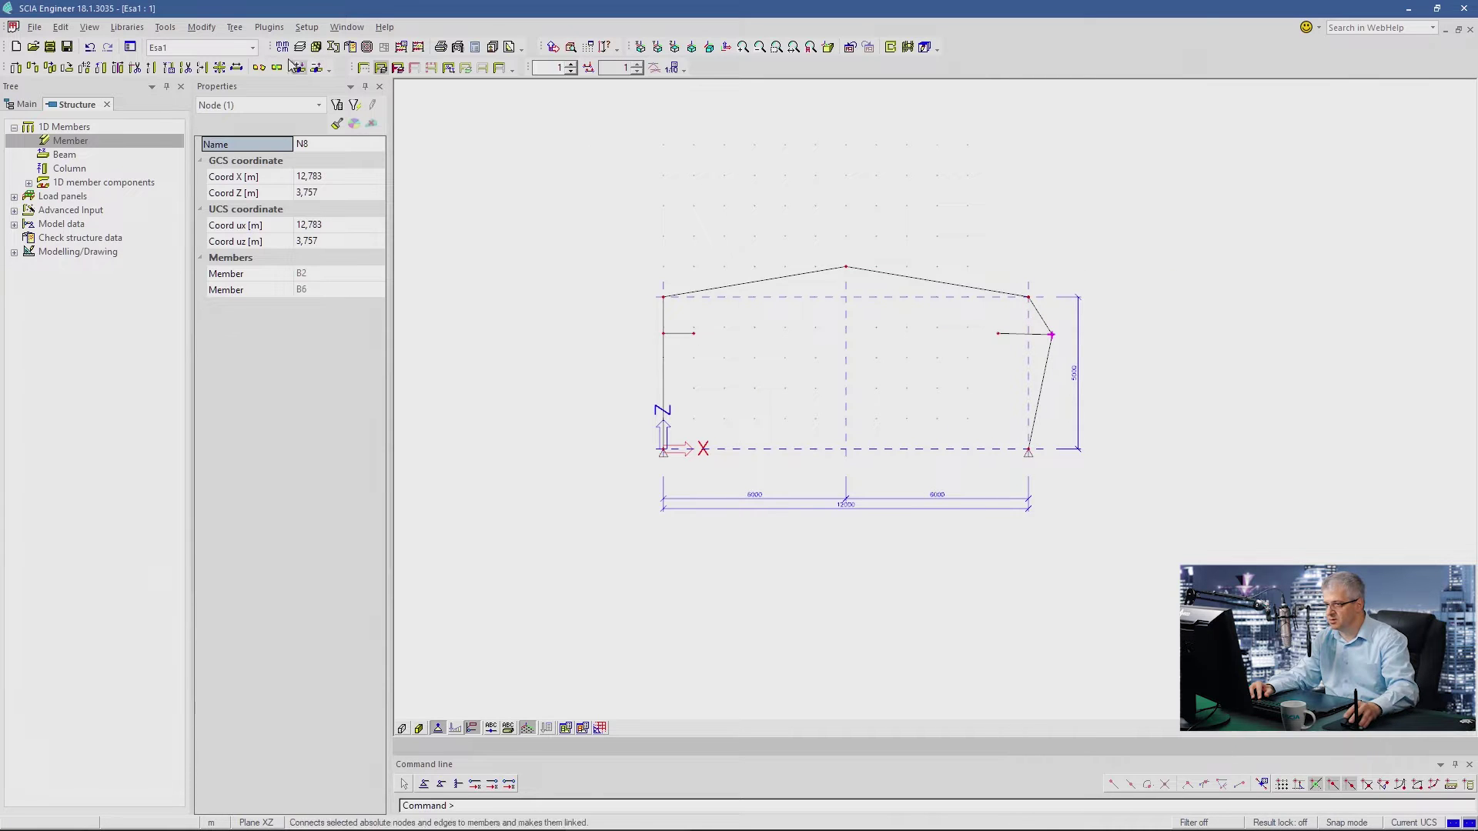
pyautogui.hotkey('ctrl', 'z')
pyautogui.press('Escape')
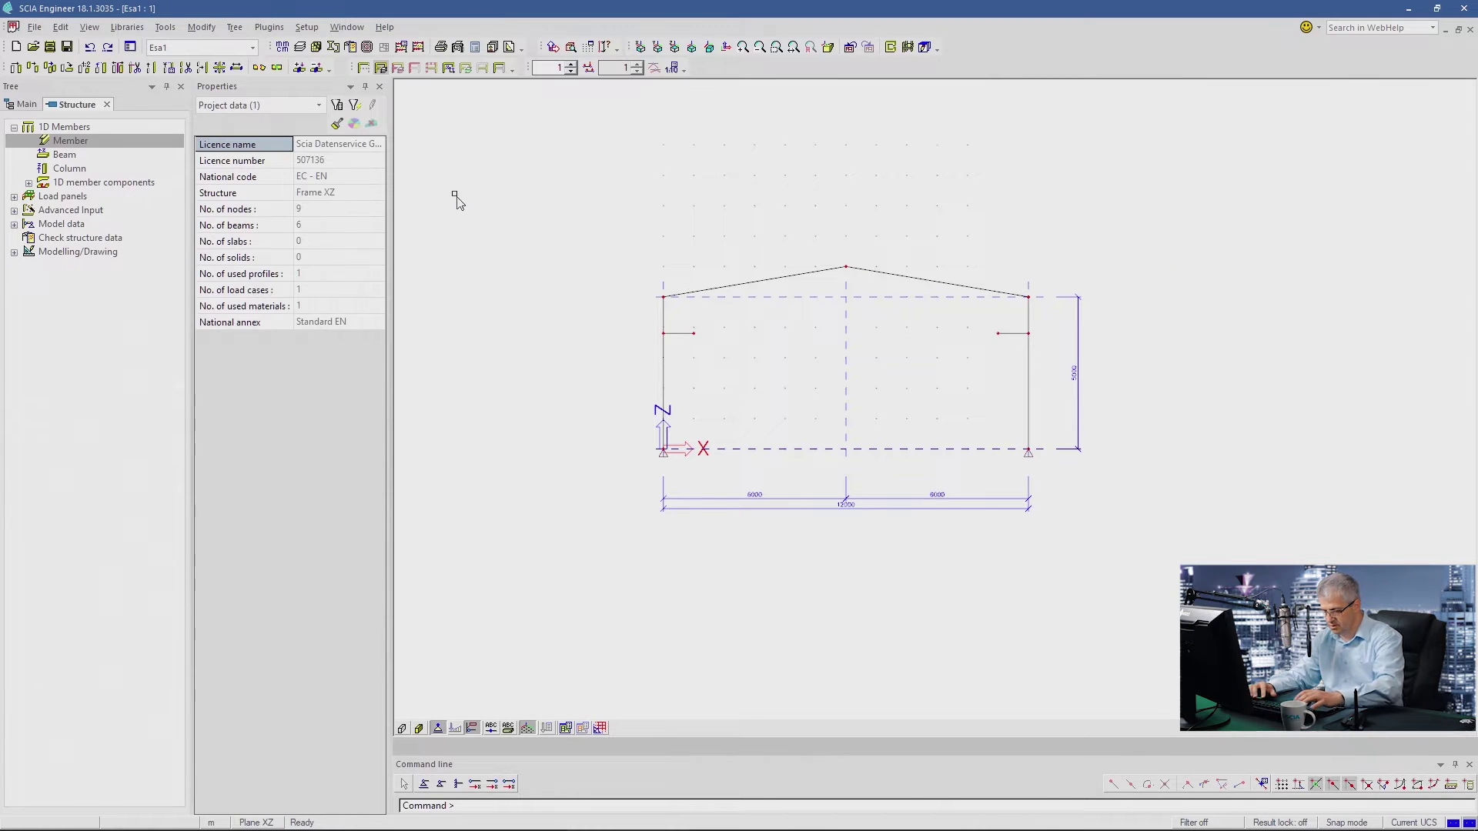
# - Save the project on the desktop as Esa1.esa
pyautogui.click(66, 47)
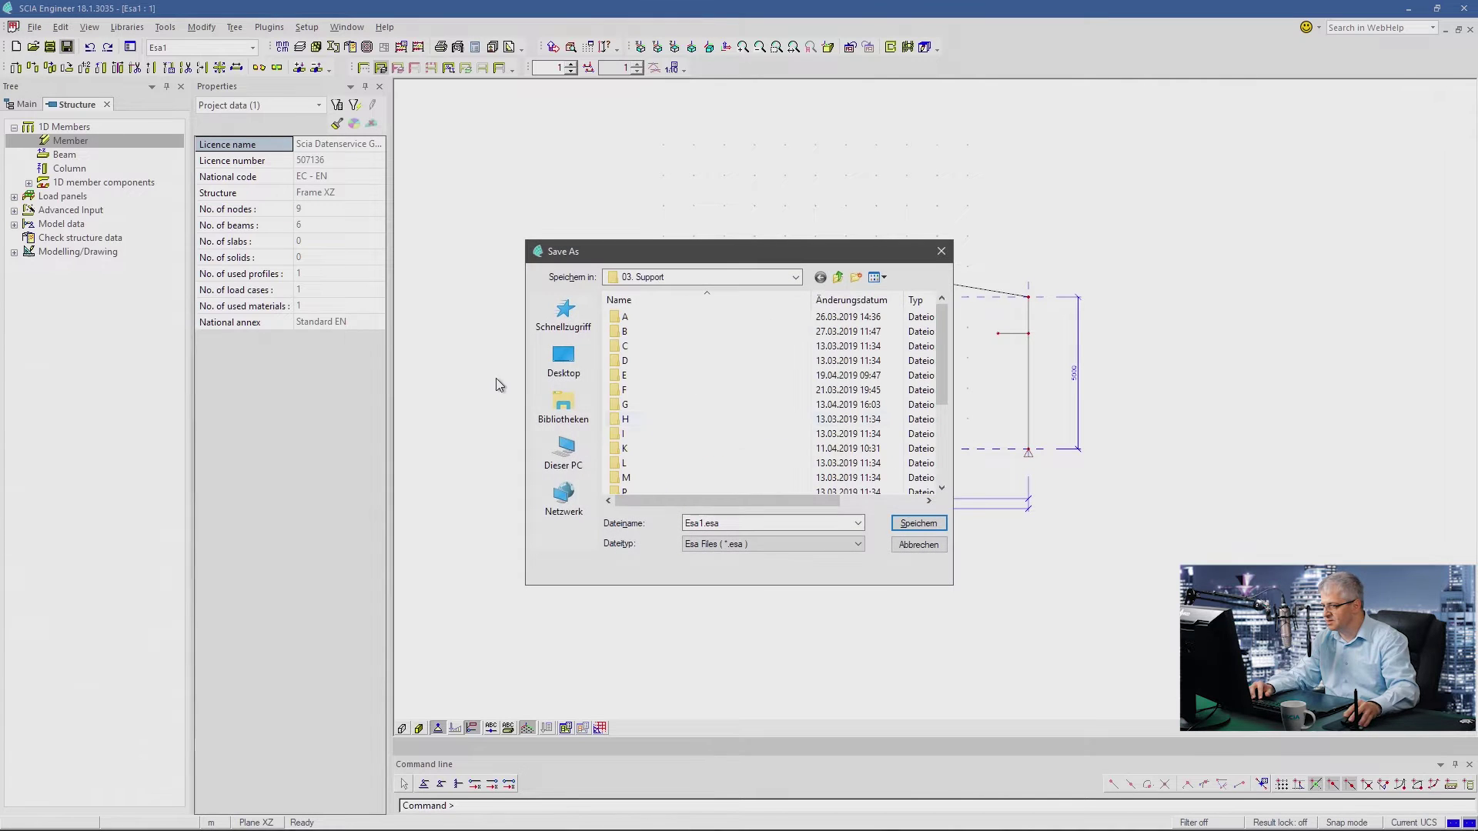
pyautogui.click(565, 452)
pyautogui.click(564, 360)
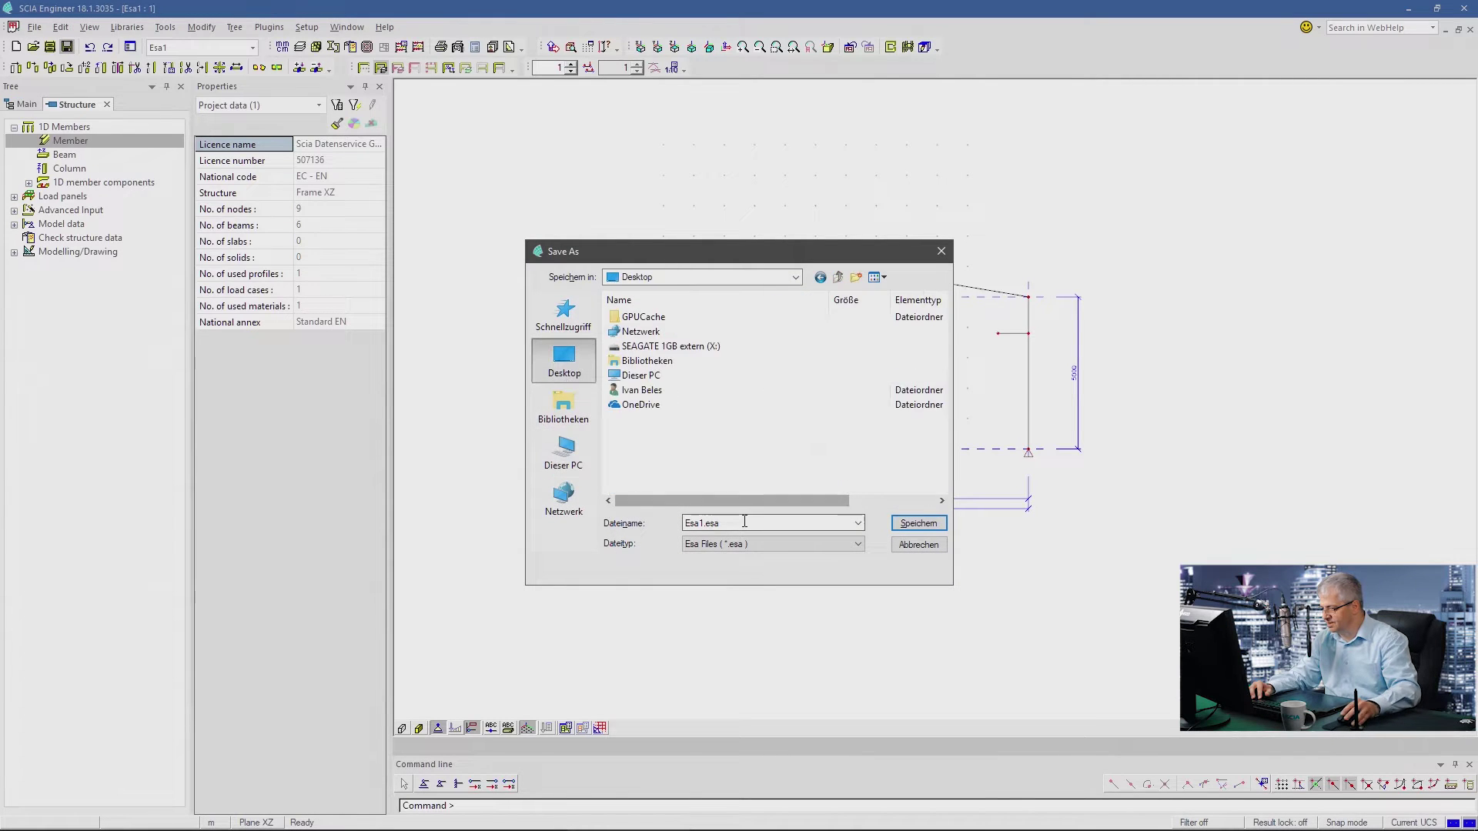
pyautogui.click(918, 524)
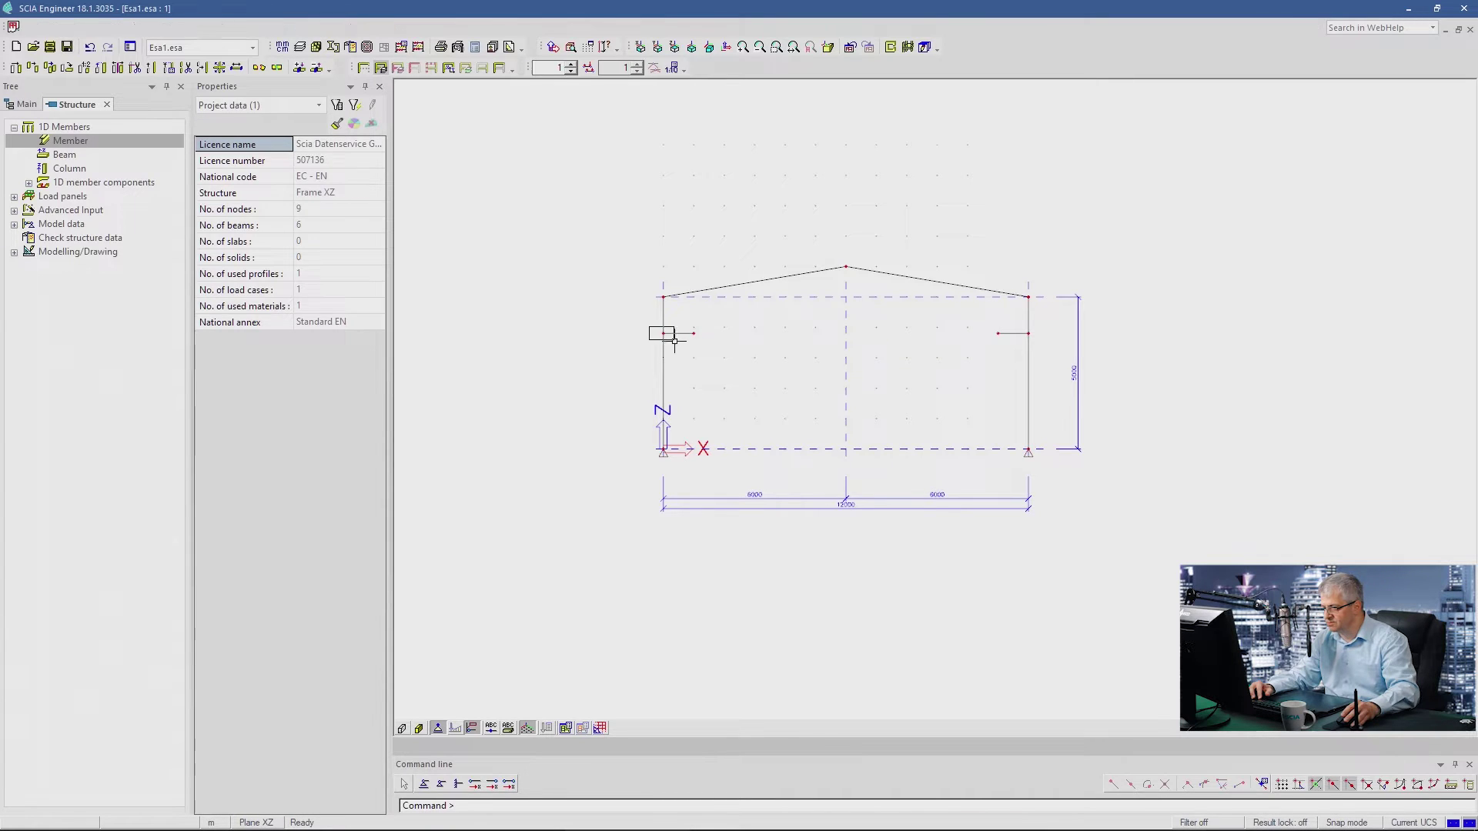
pyautogui.click(663, 336)
pyautogui.press('Escape')
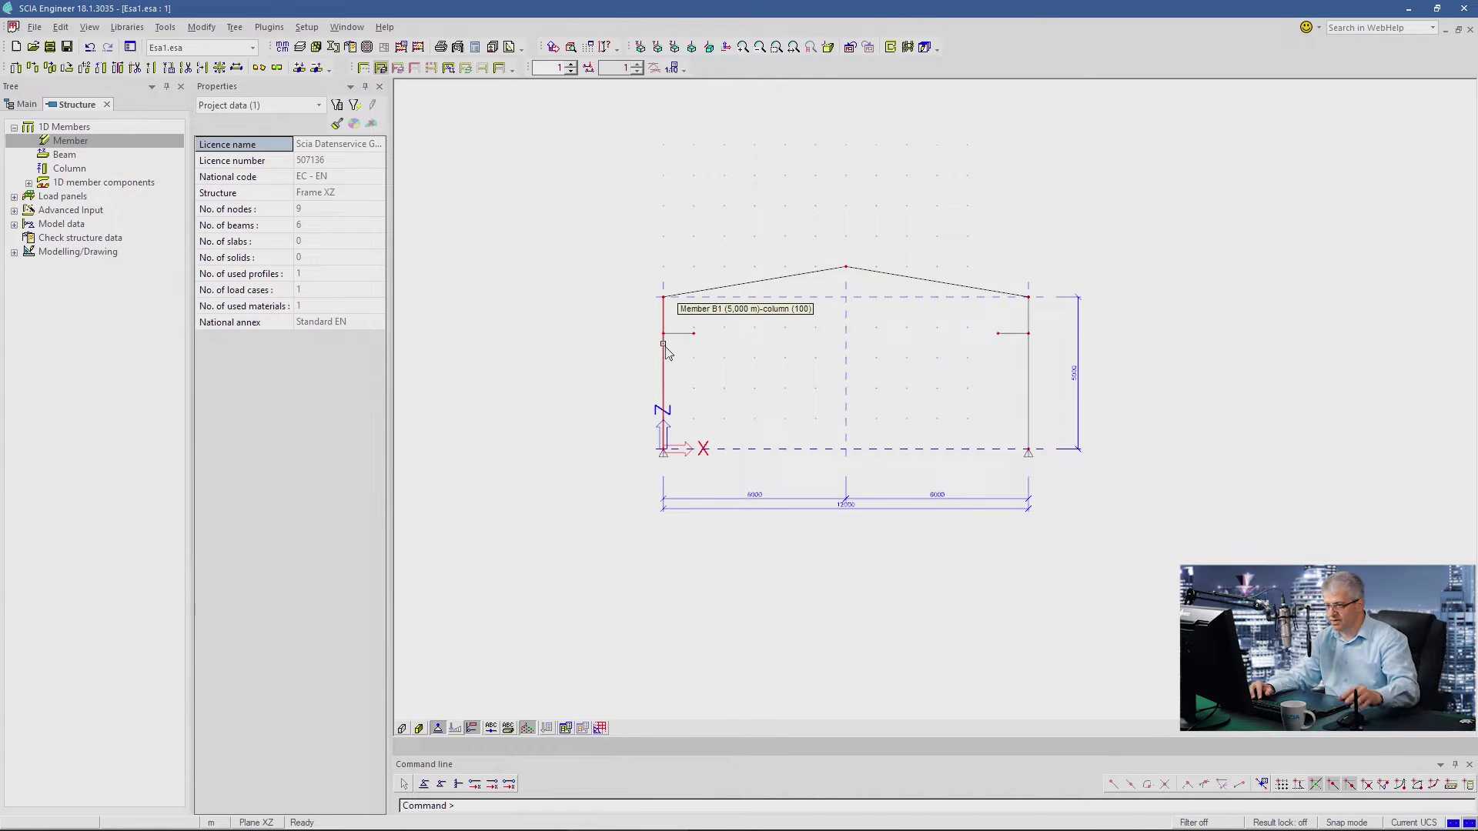
# - Add a permanent load case named P with the description "permanent load"
pyautogui.click(23, 104)
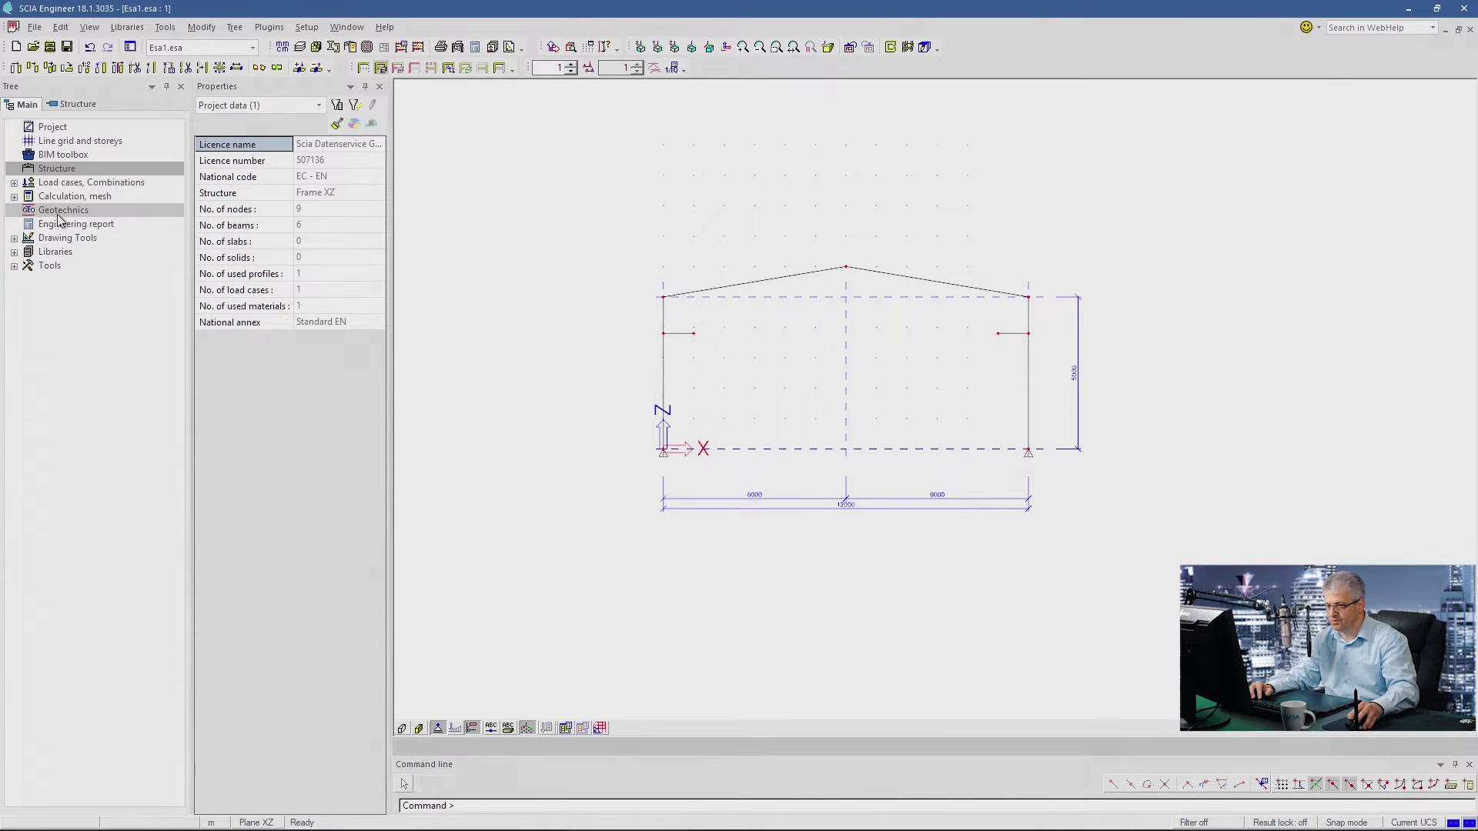
pyautogui.click(85, 196)
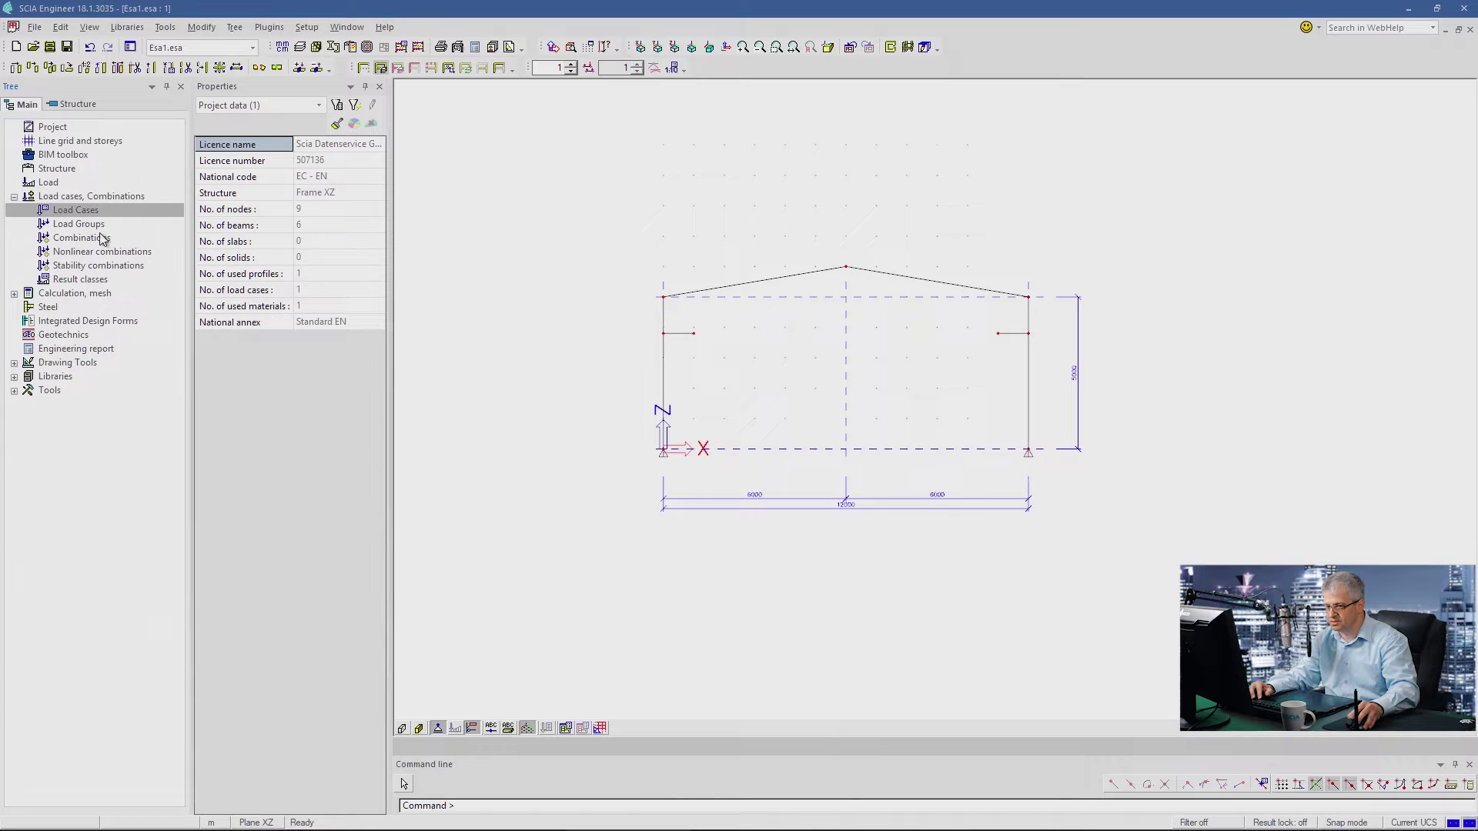
pyautogui.click(516, 600)
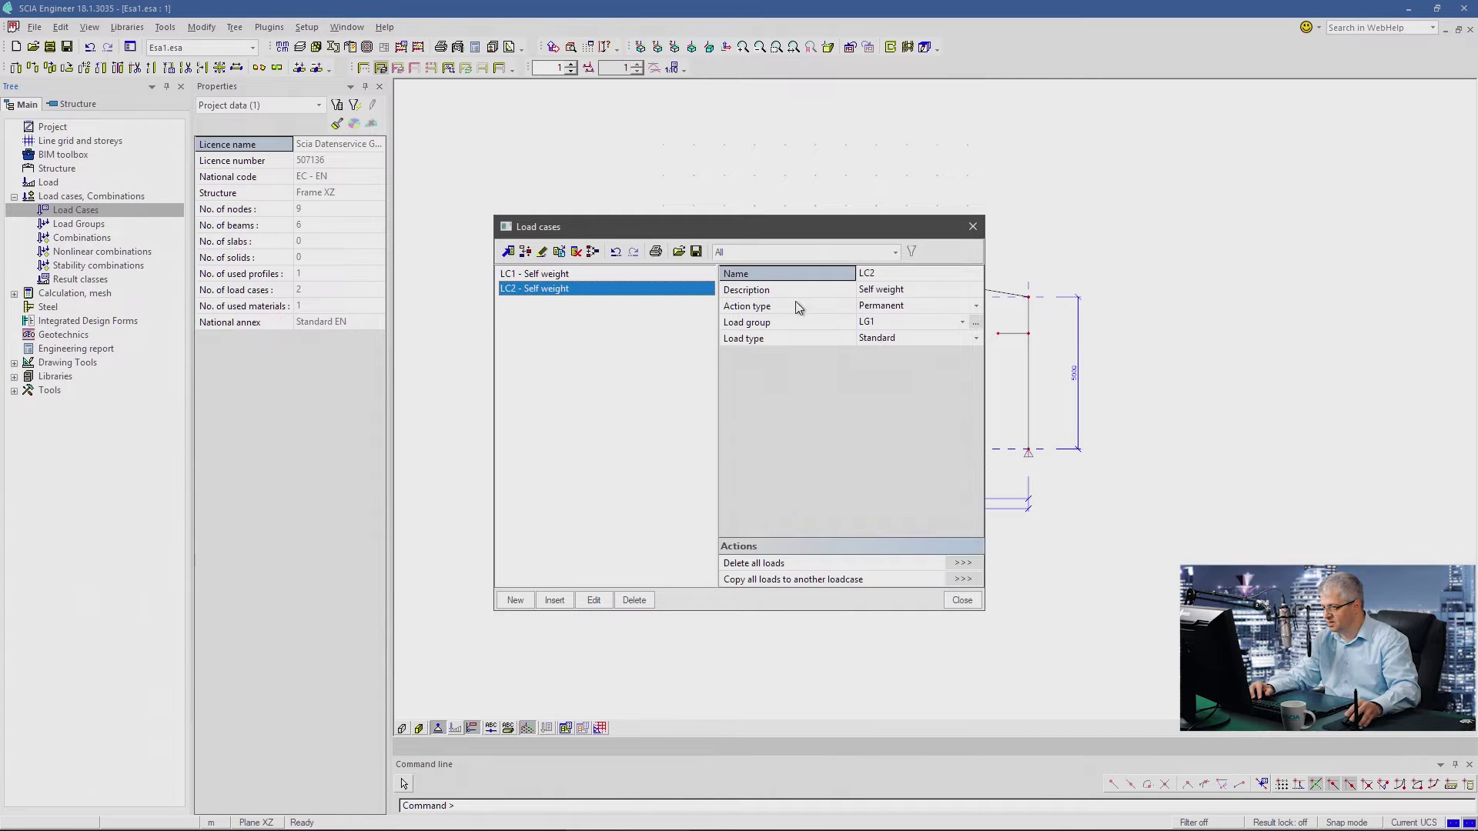
pyautogui.click(883, 274)
pyautogui.press('Return')
pyautogui.click(875, 290)
pyautogui.write('per')
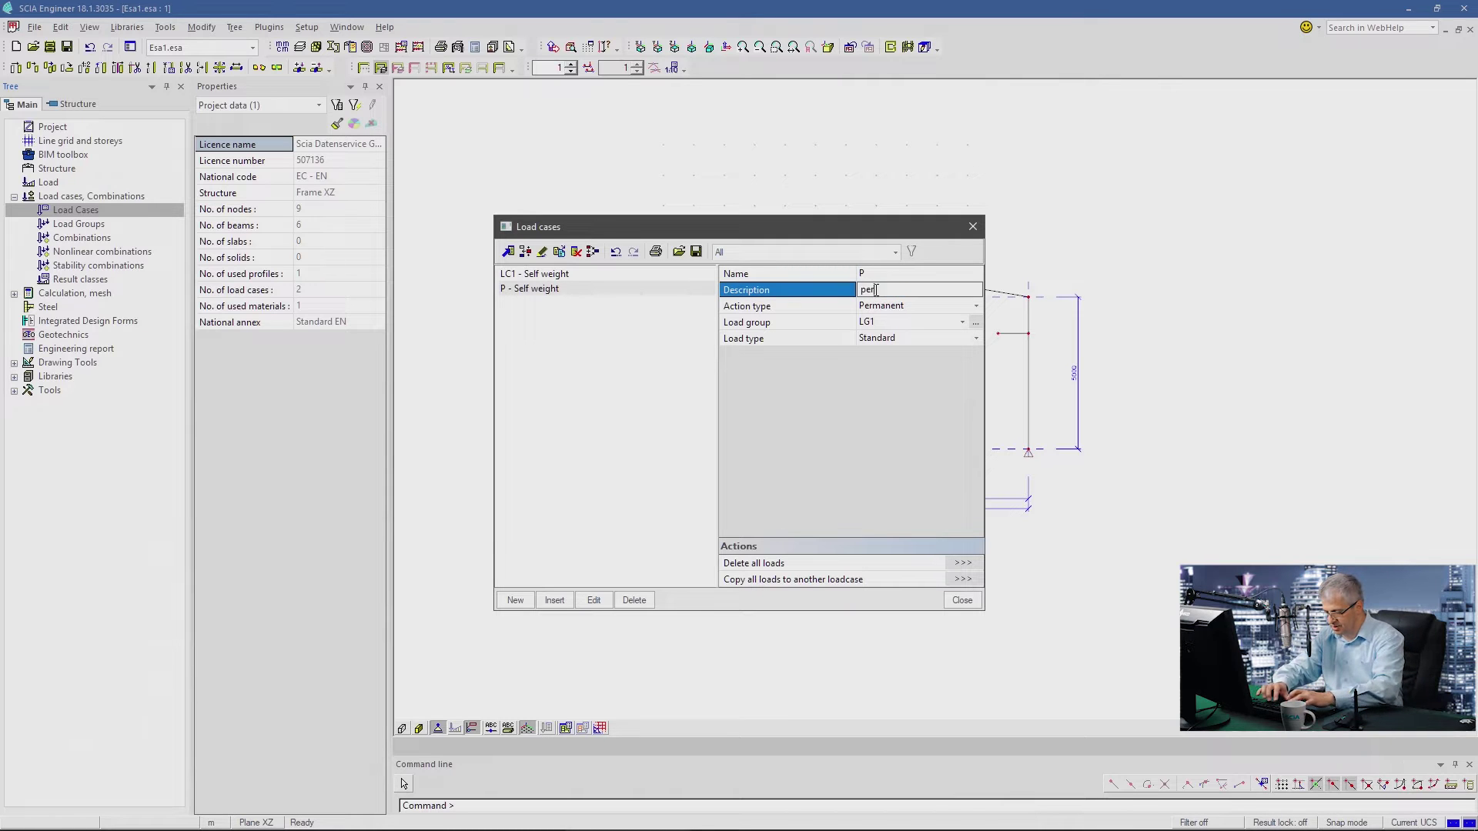
pyautogui.write('manent load')
pyautogui.press('Return')
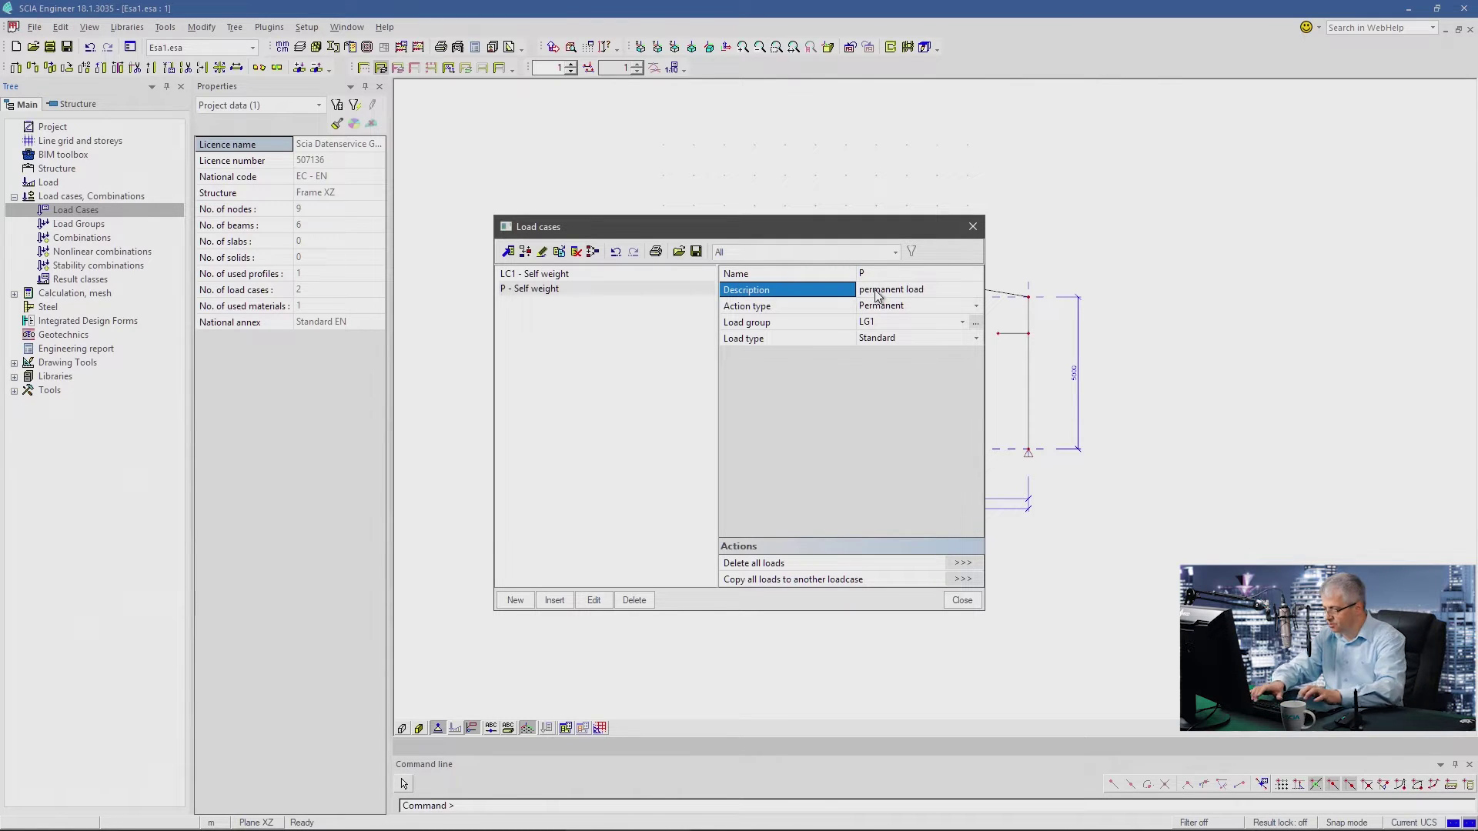
# - Add another load case named Crane with the description "crane load"
pyautogui.click(515, 600)
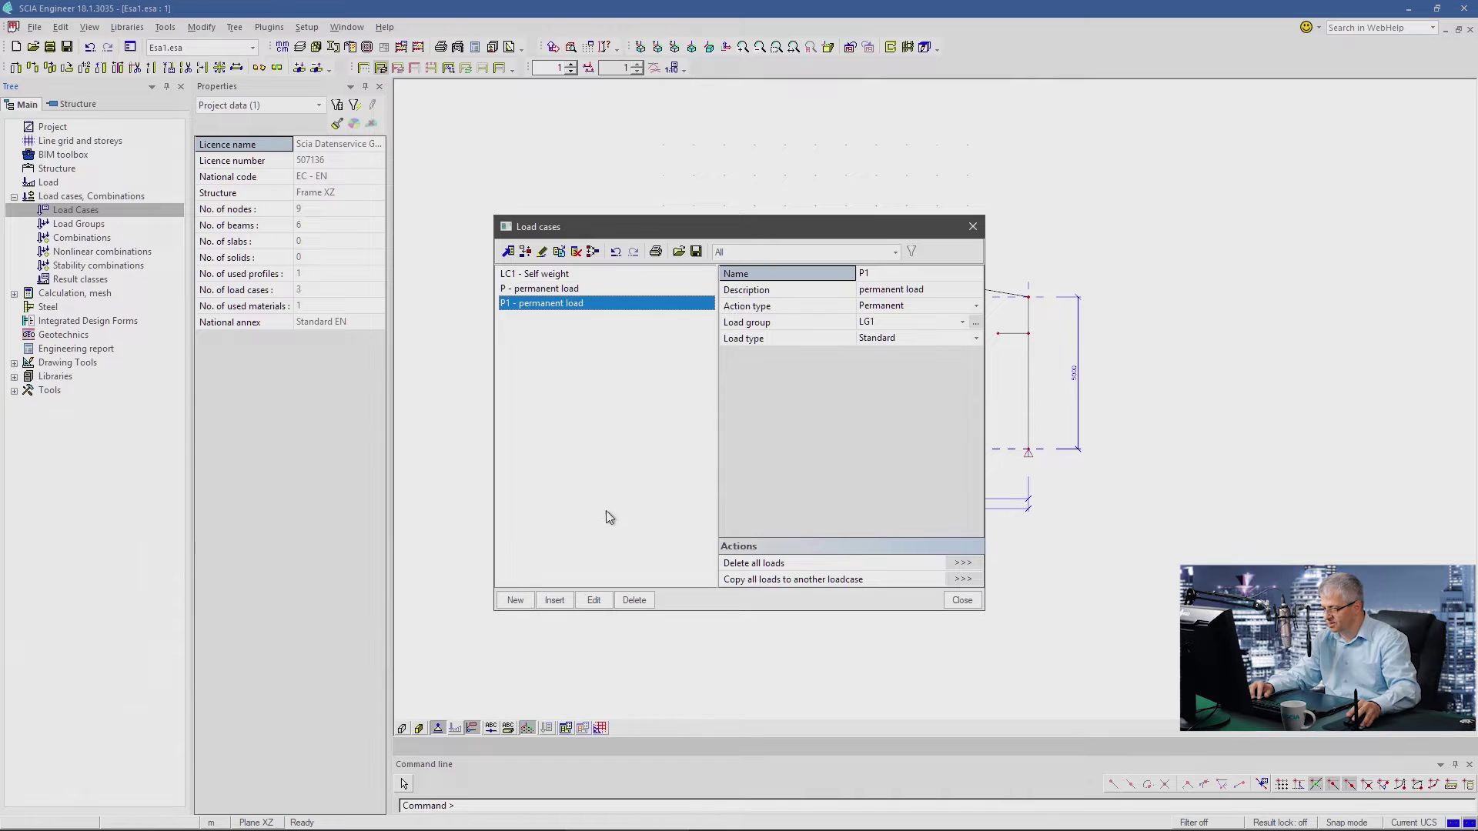
pyautogui.click(873, 275)
pyautogui.write('C')
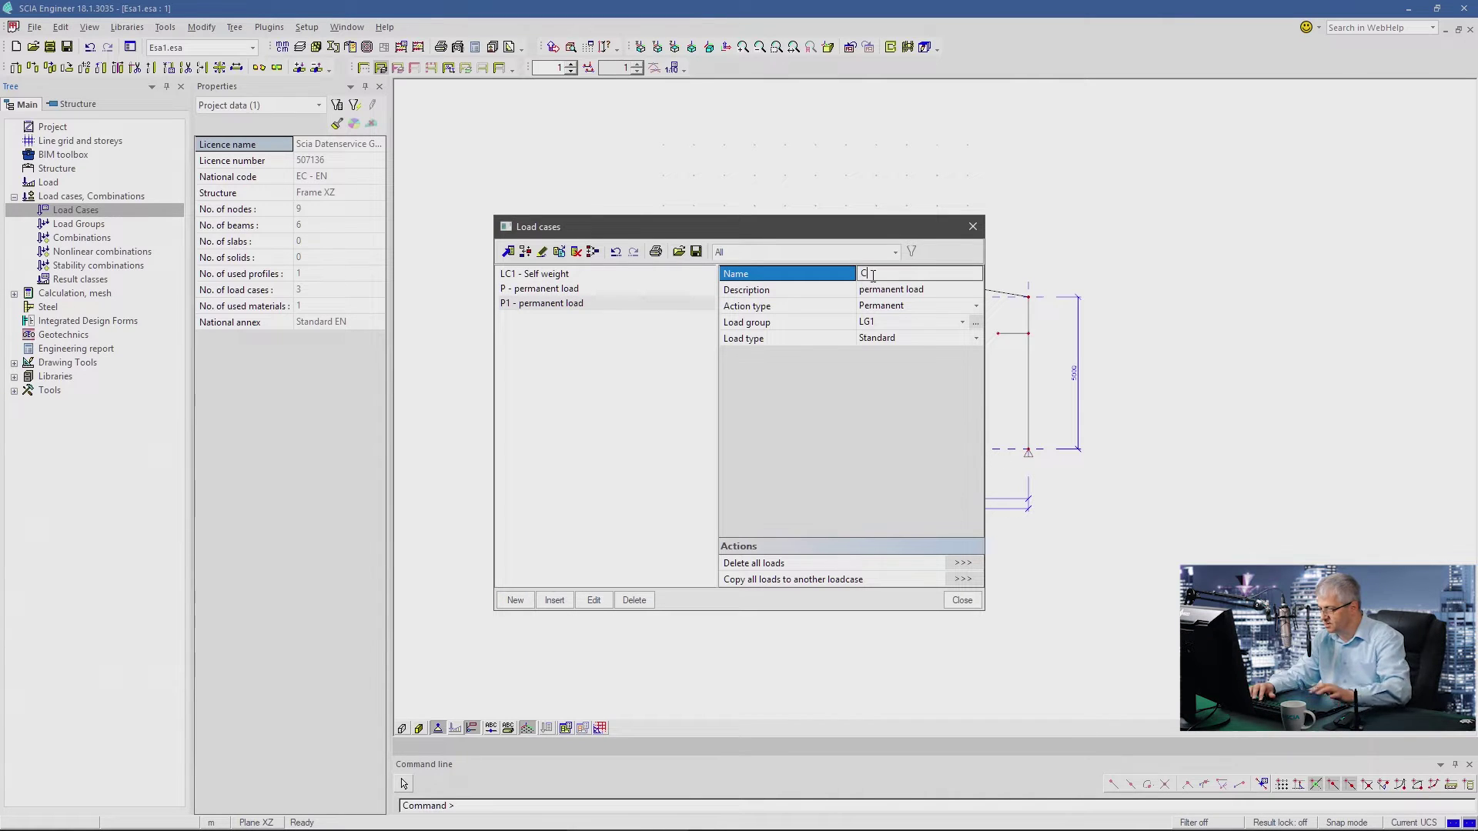
pyautogui.write('rane')
pyautogui.press('Return')
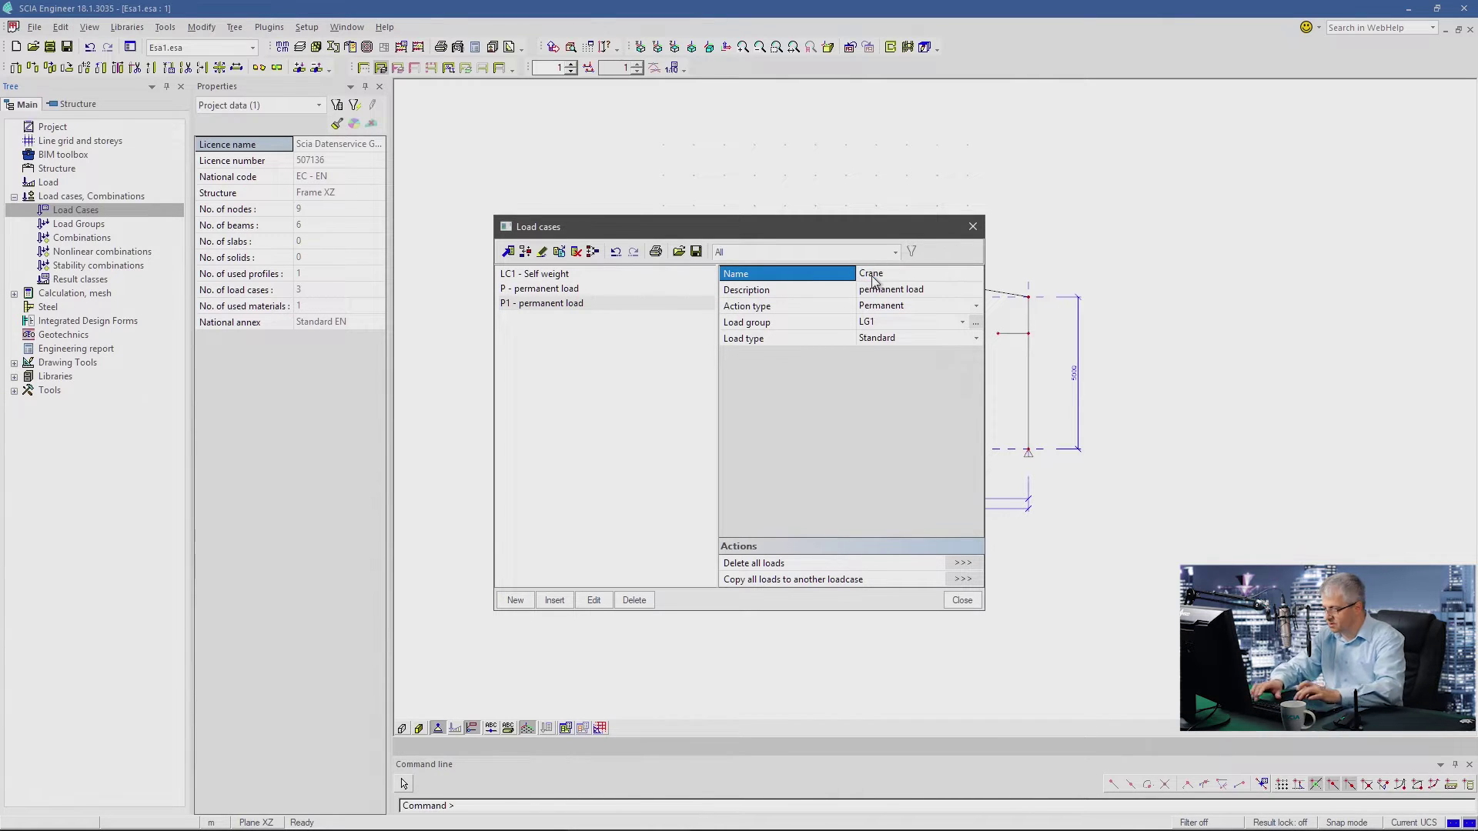
pyautogui.click(878, 293)
pyautogui.write('c')
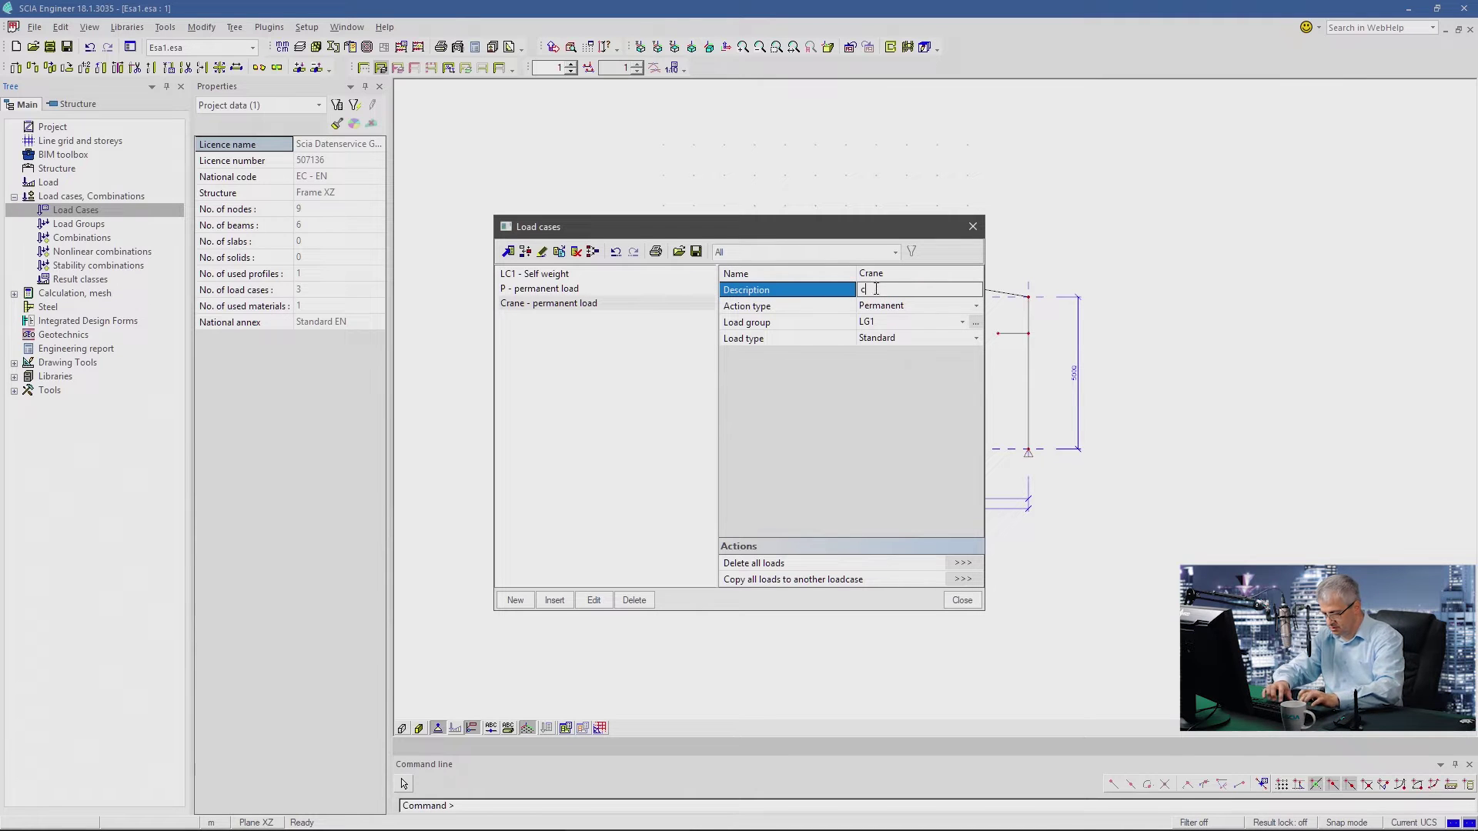
pyautogui.press('Return')
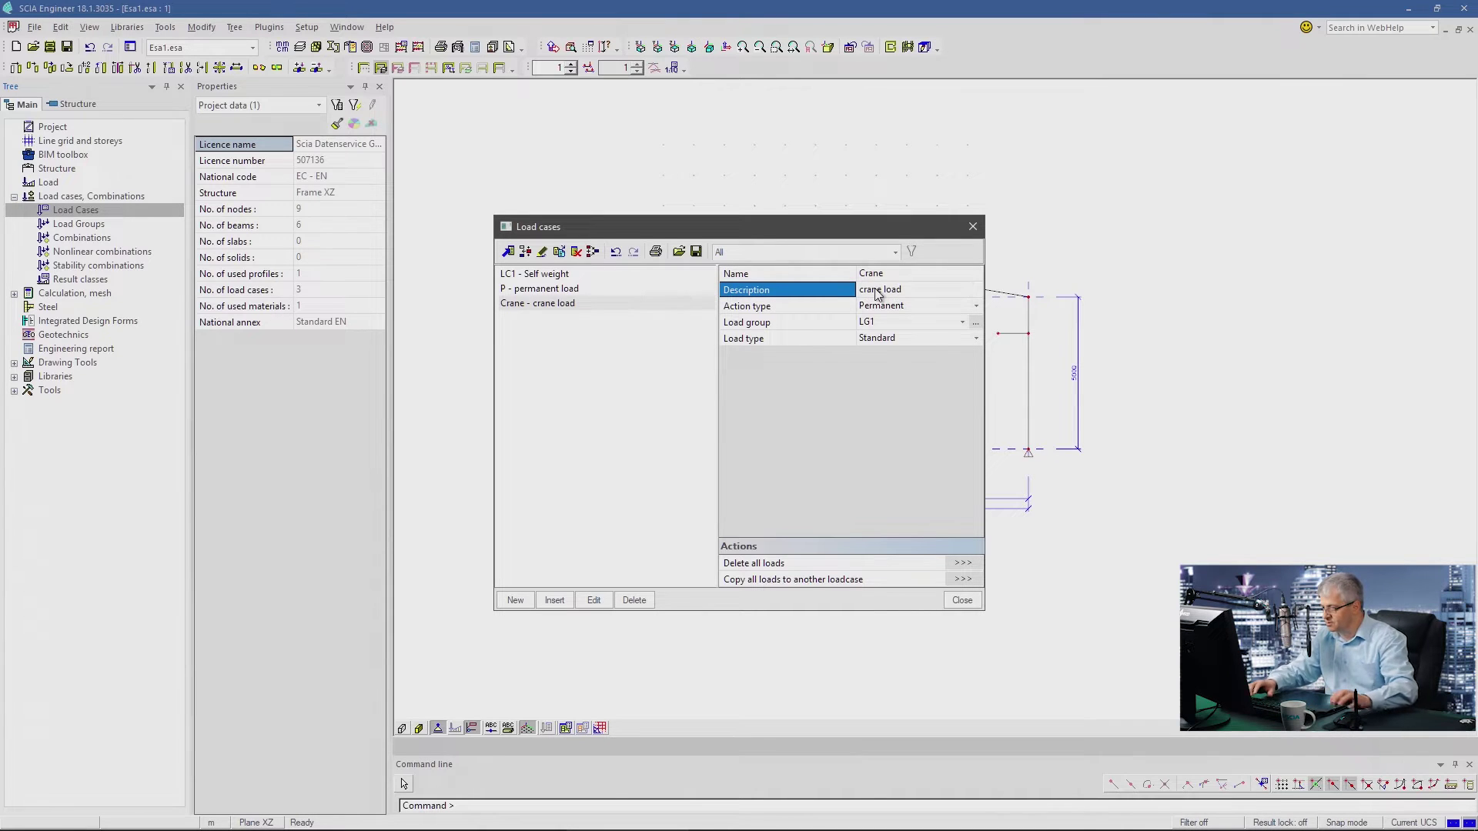
# - Make the Crane load case Variable and set its load group LG2 to load type Cat F : Vehicle <30kN
pyautogui.click(893, 308)
pyautogui.click(890, 334)
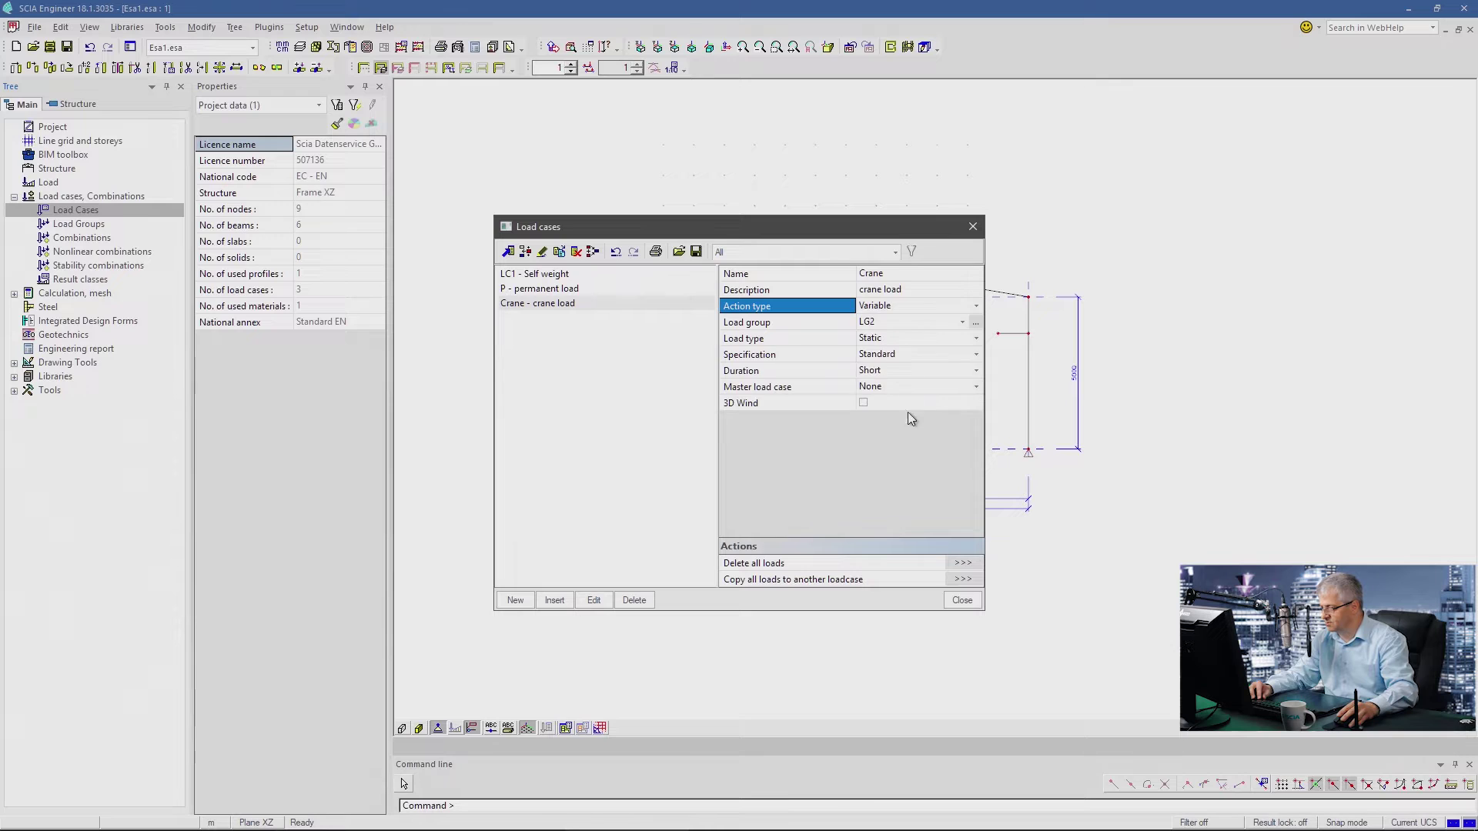
pyautogui.click(975, 322)
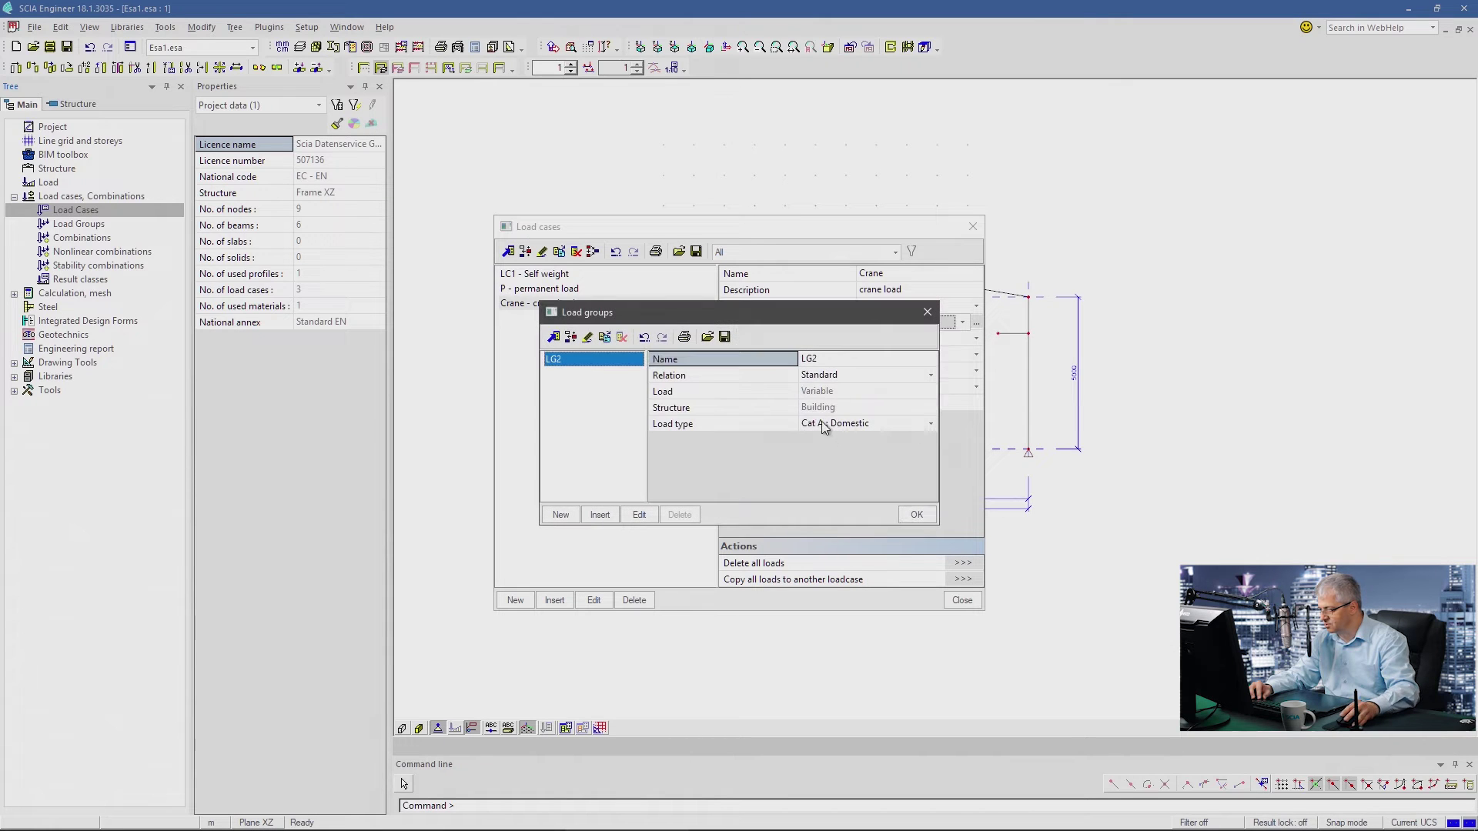
pyautogui.click(822, 423)
pyautogui.click(844, 497)
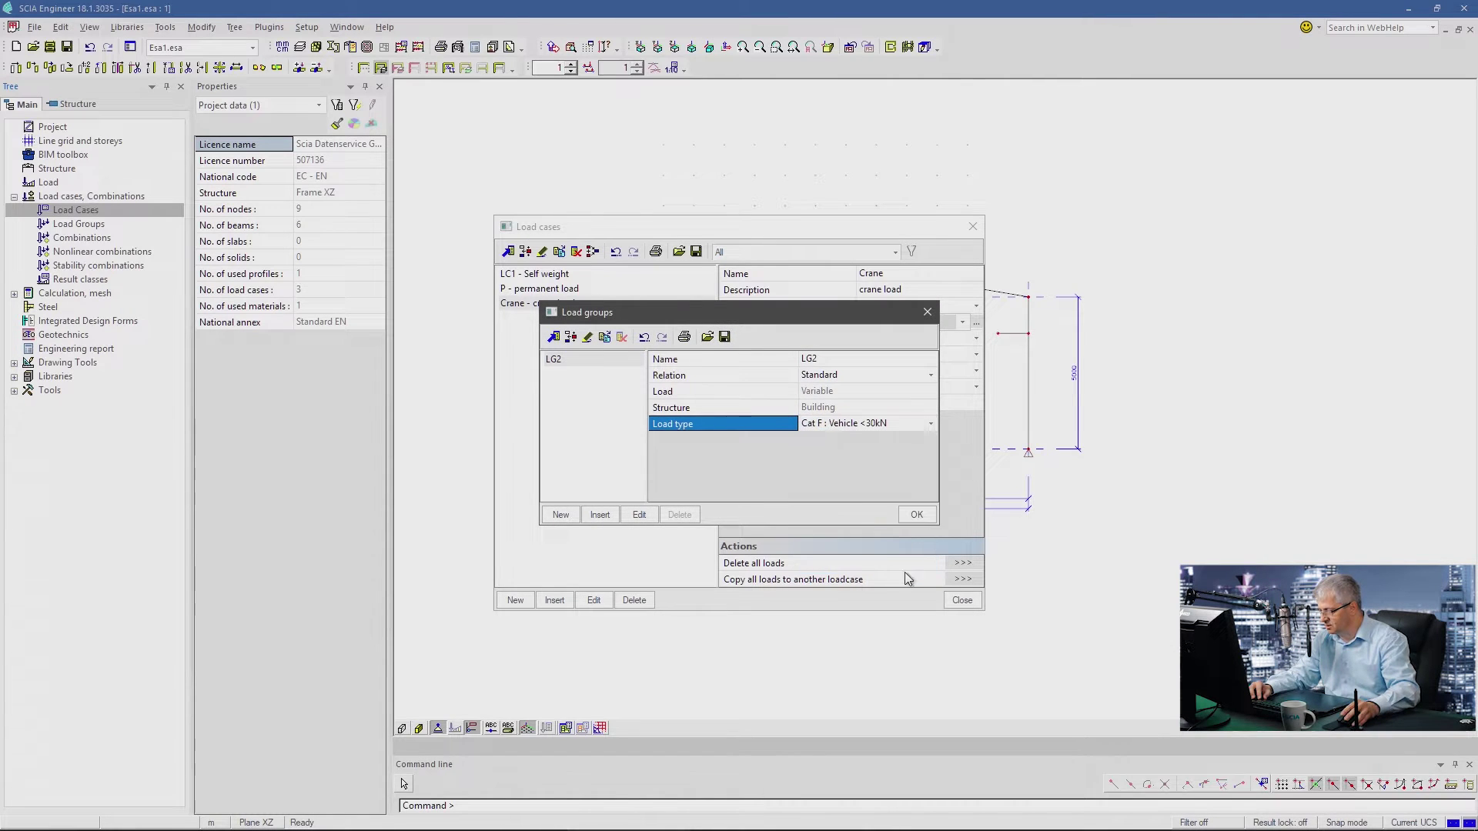
pyautogui.click(916, 516)
pyautogui.click(962, 600)
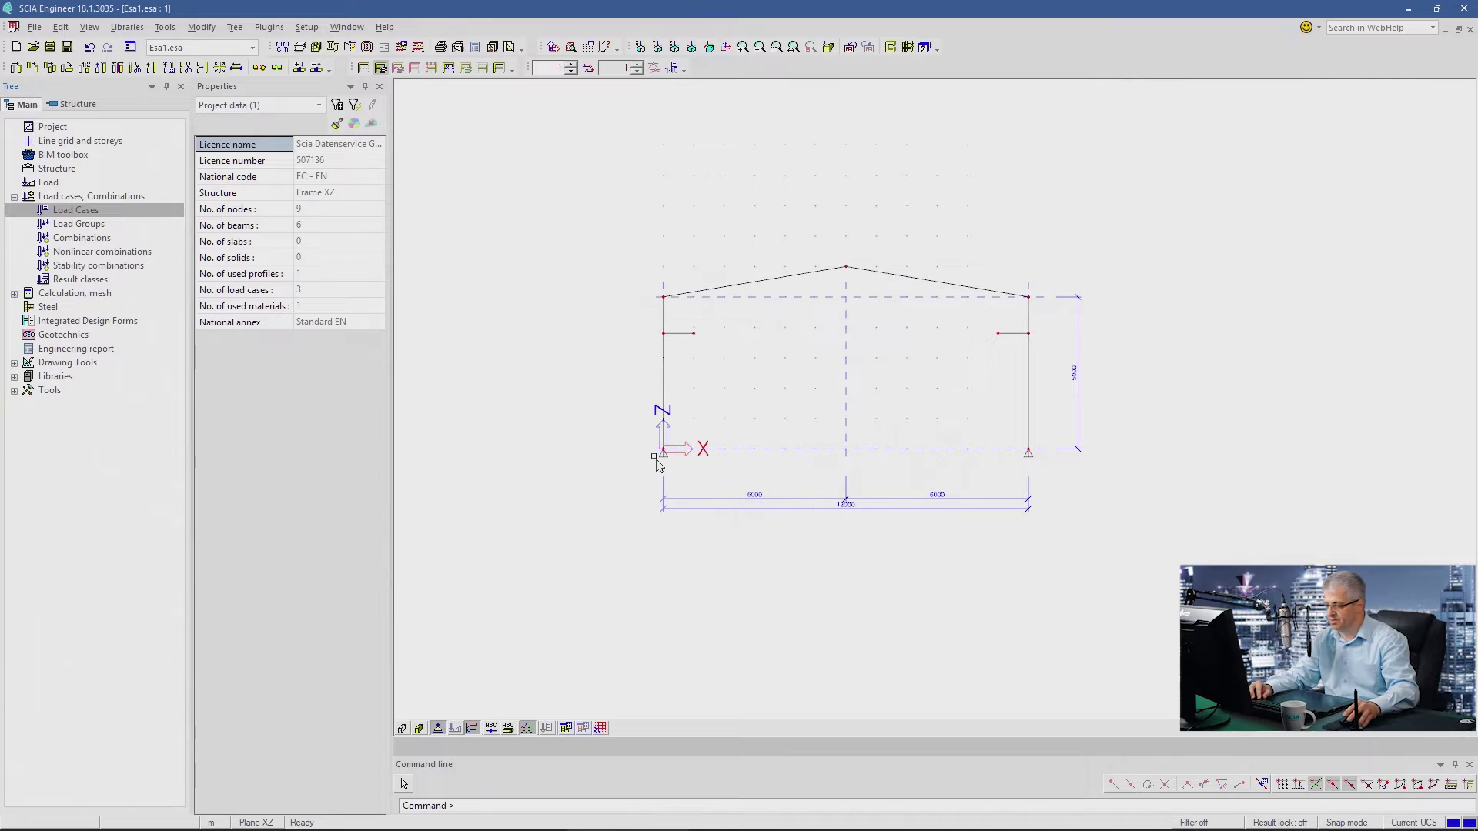
# - In load case P, apply a uniform line force of -1 kN/m in global Z (GCS) to both pitched roof beams
pyautogui.click(48, 183)
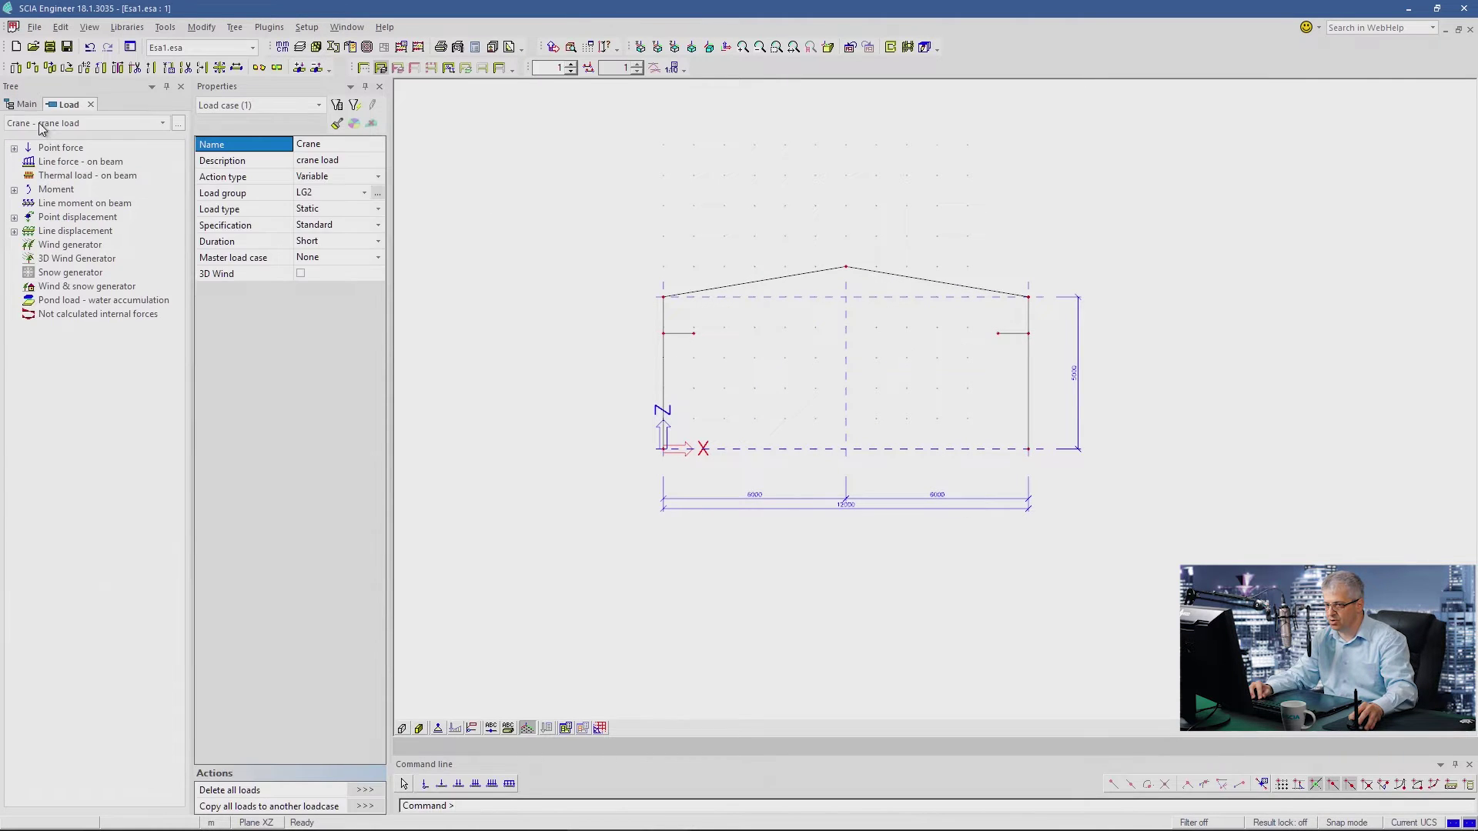
pyautogui.click(43, 124)
pyautogui.click(44, 146)
pyautogui.click(52, 162)
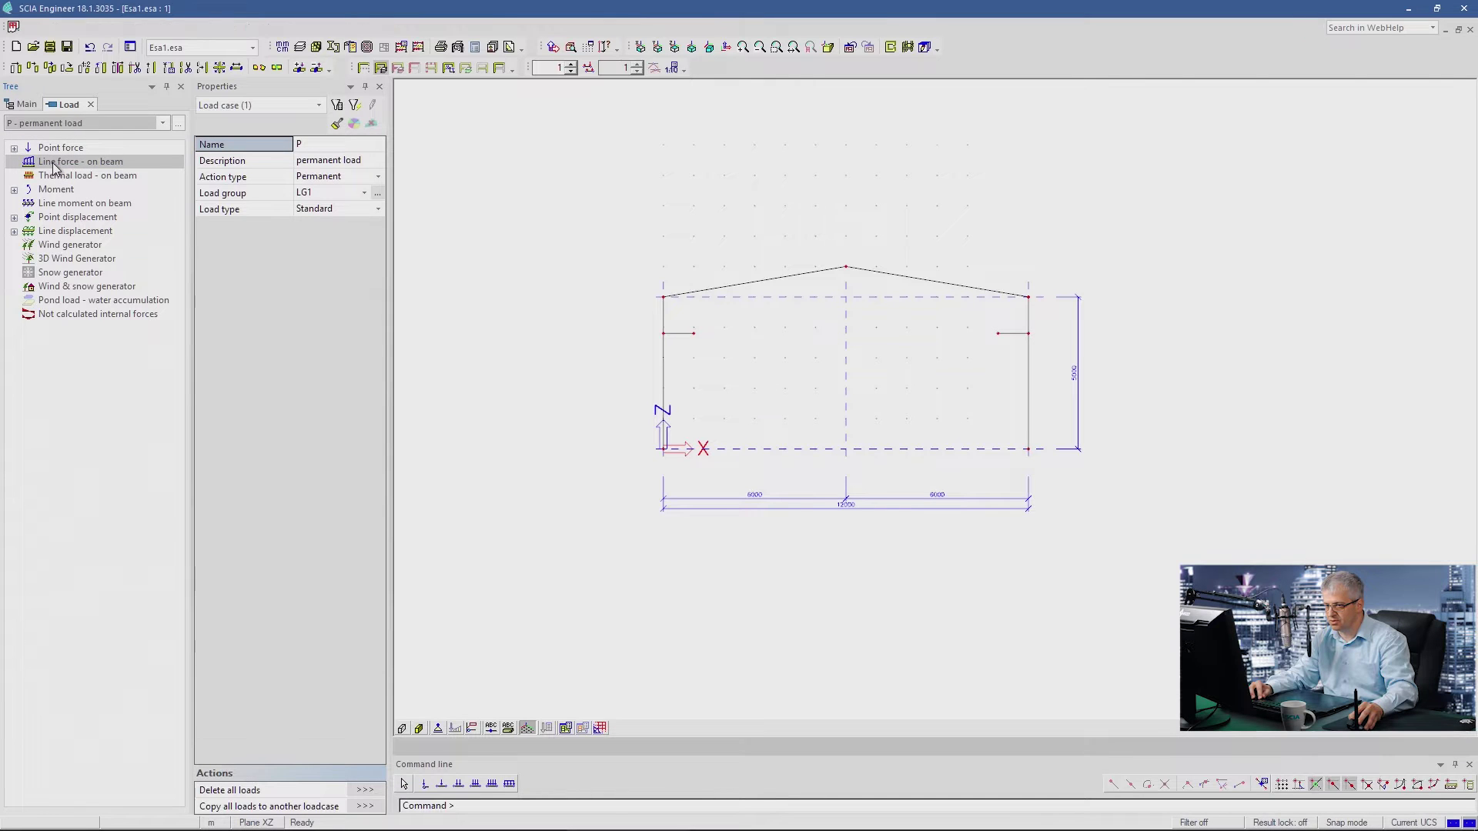
pyautogui.click(861, 248)
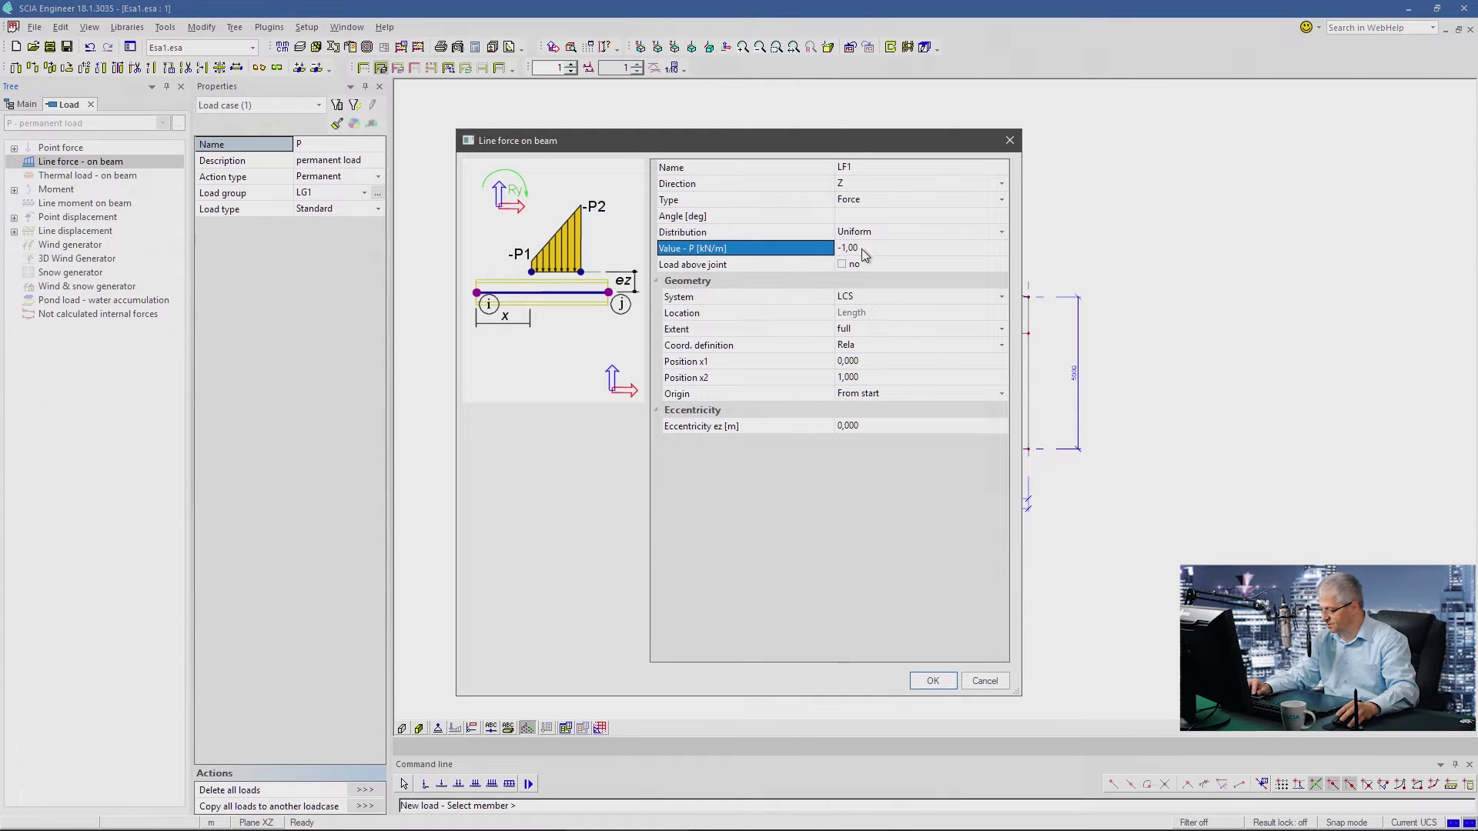
pyautogui.click(866, 297)
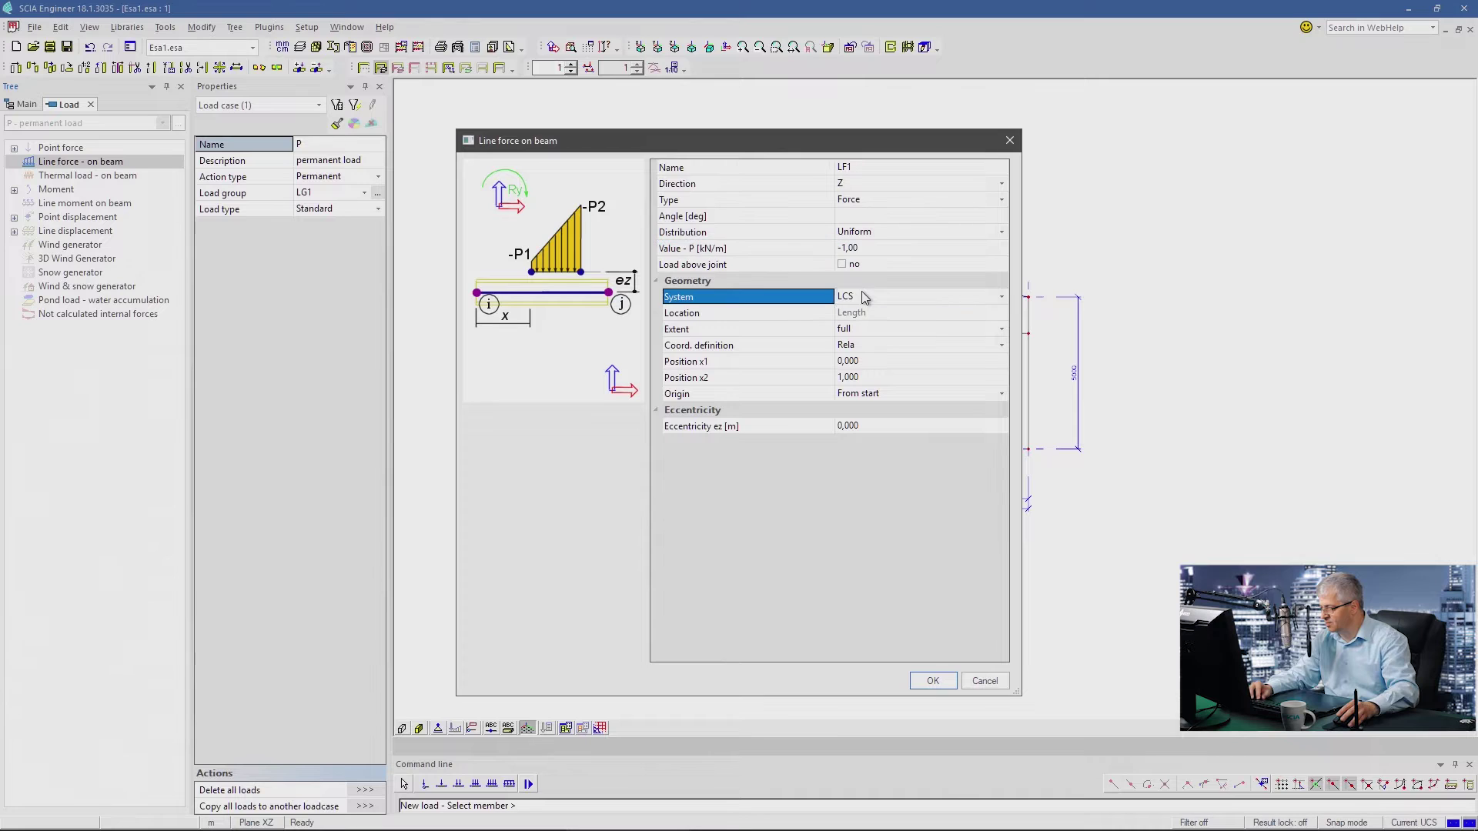
pyautogui.click(863, 314)
pyautogui.click(933, 681)
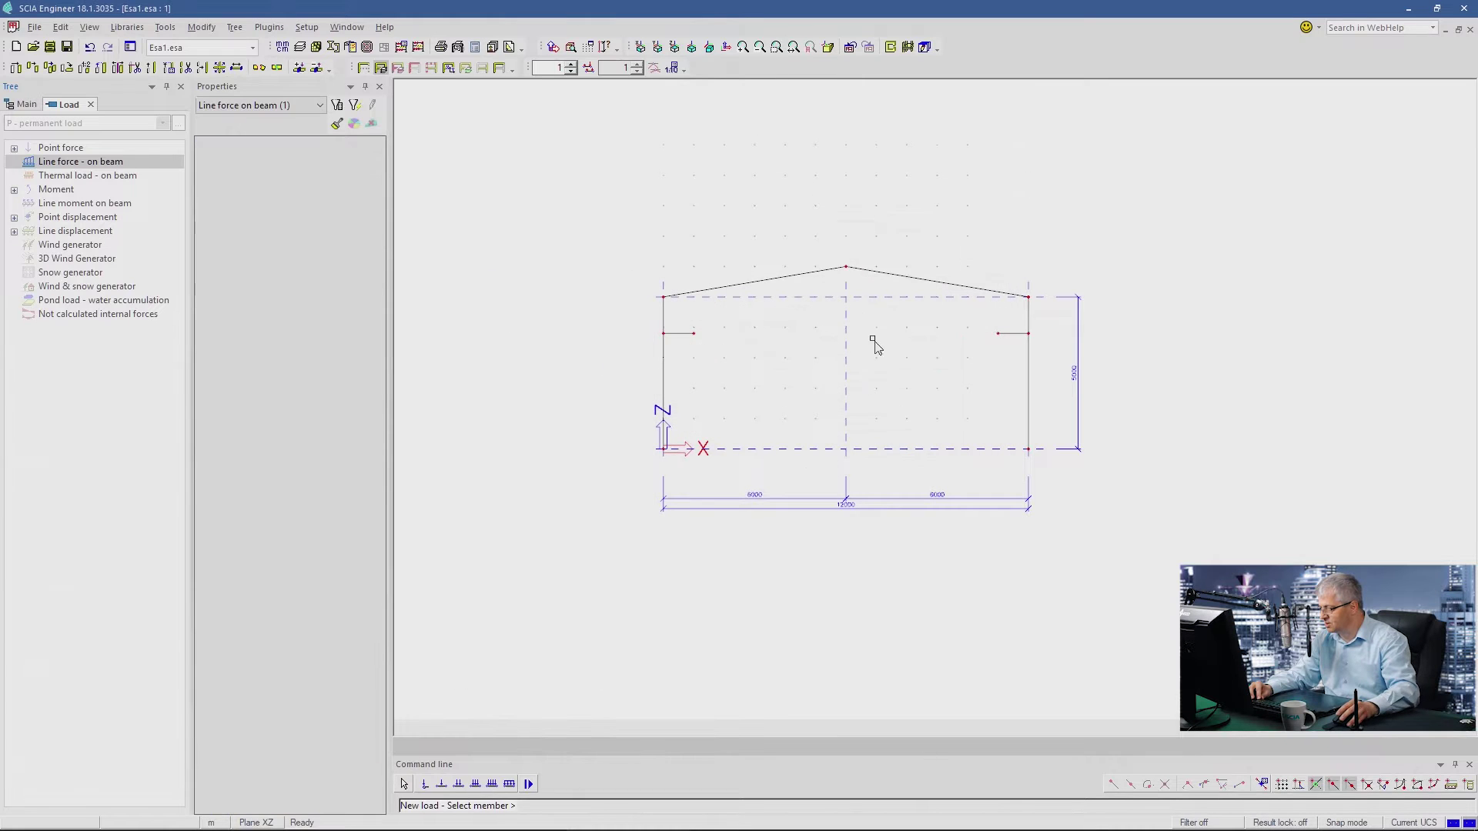
pyautogui.click(866, 272)
pyautogui.click(831, 270)
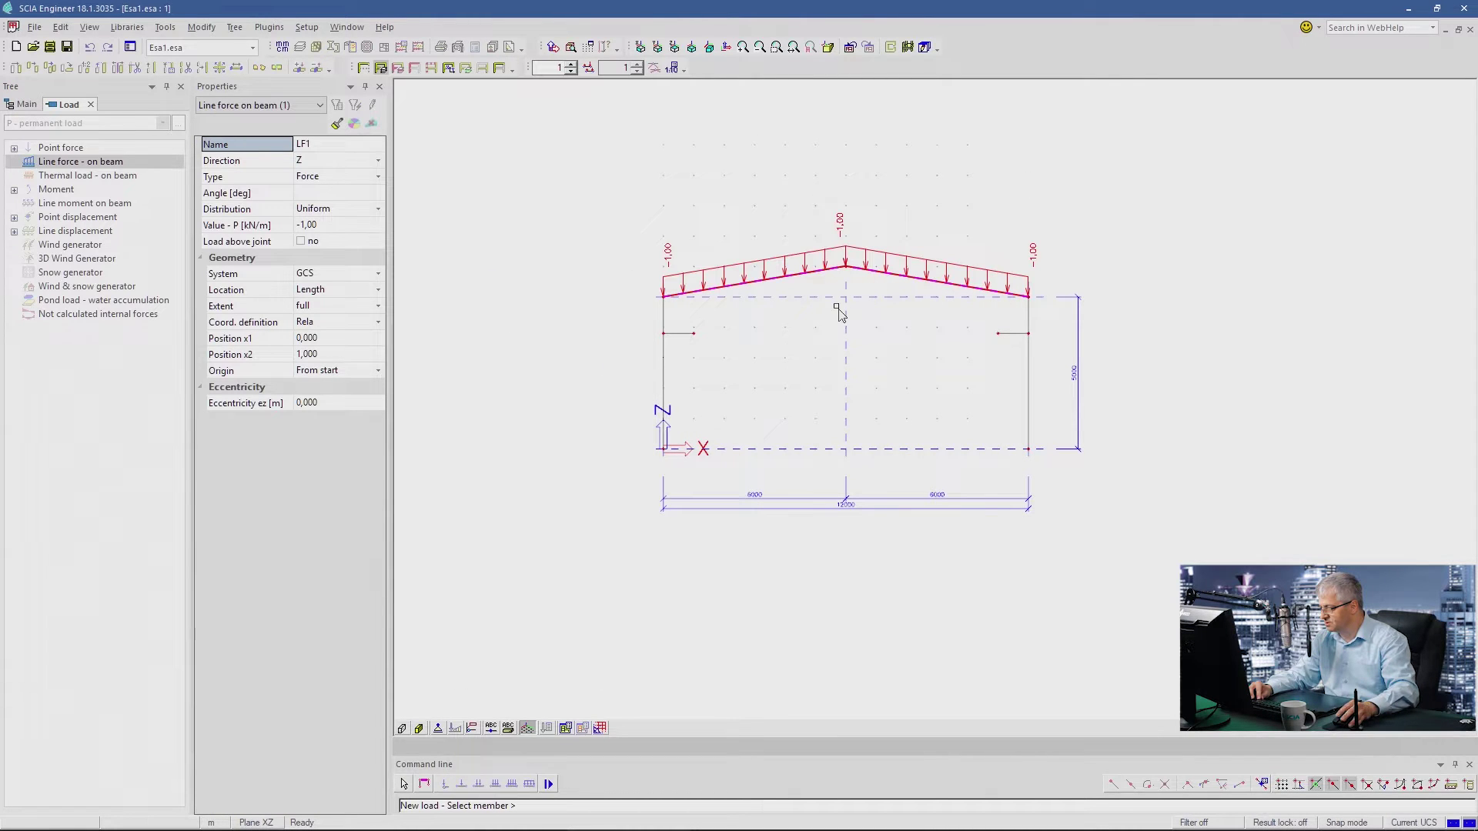
pyautogui.press('Escape')
# - In the Crane load case, place a -1 kN vertical point force on the free end node of each column bracket
pyautogui.click(86, 122)
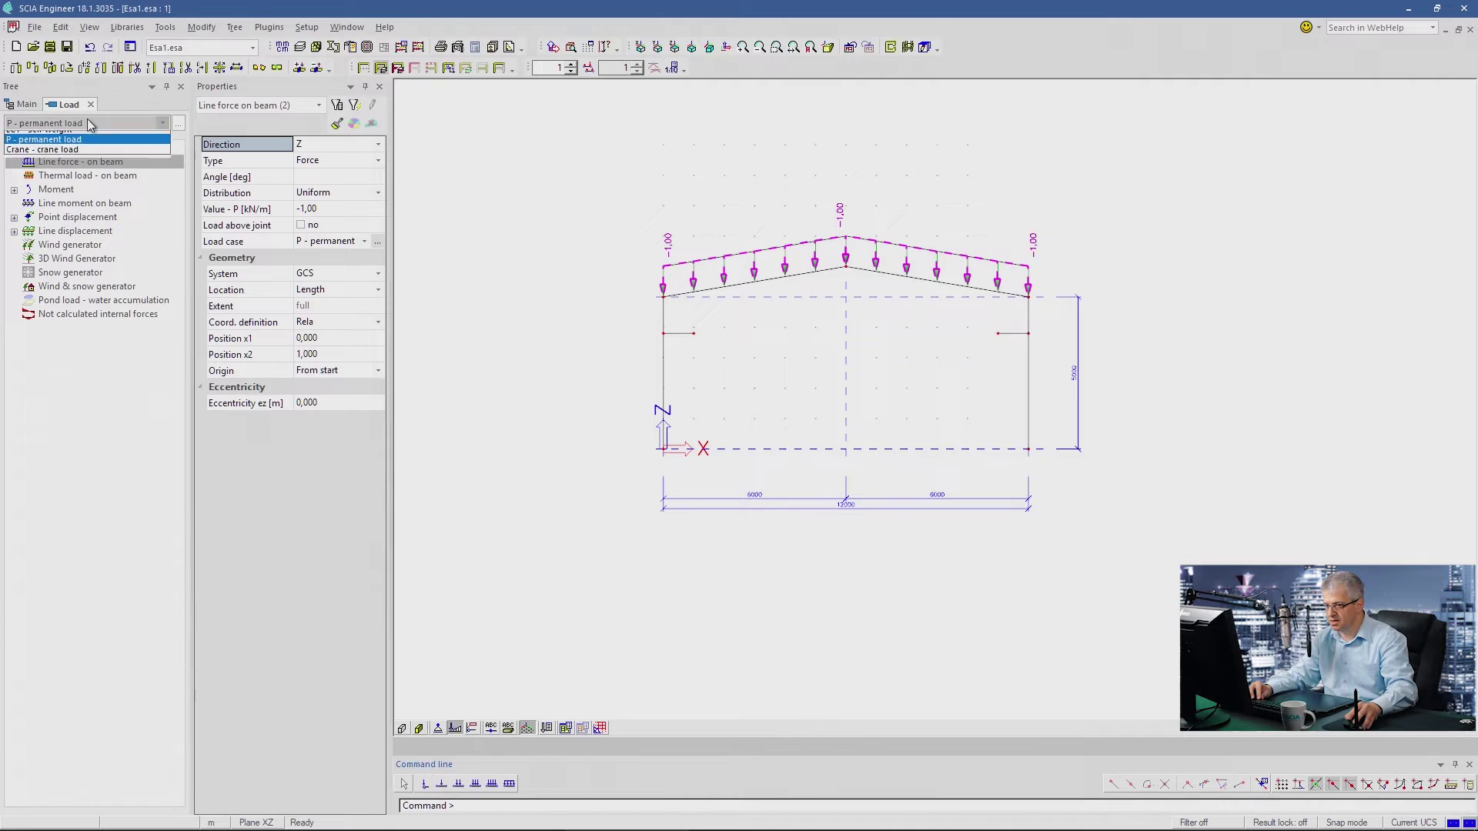
pyautogui.click(86, 157)
pyautogui.click(60, 147)
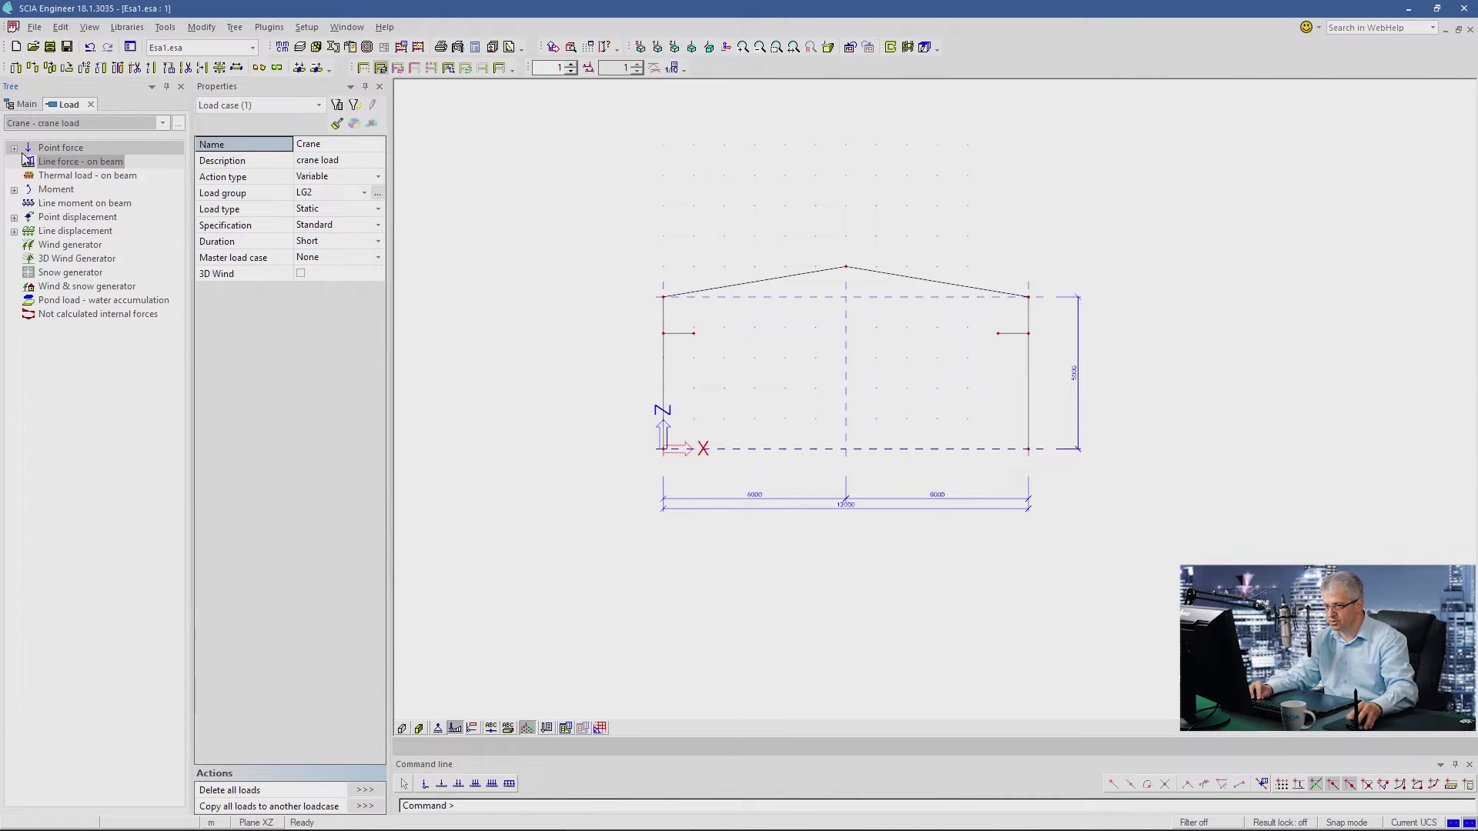
pyautogui.click(63, 164)
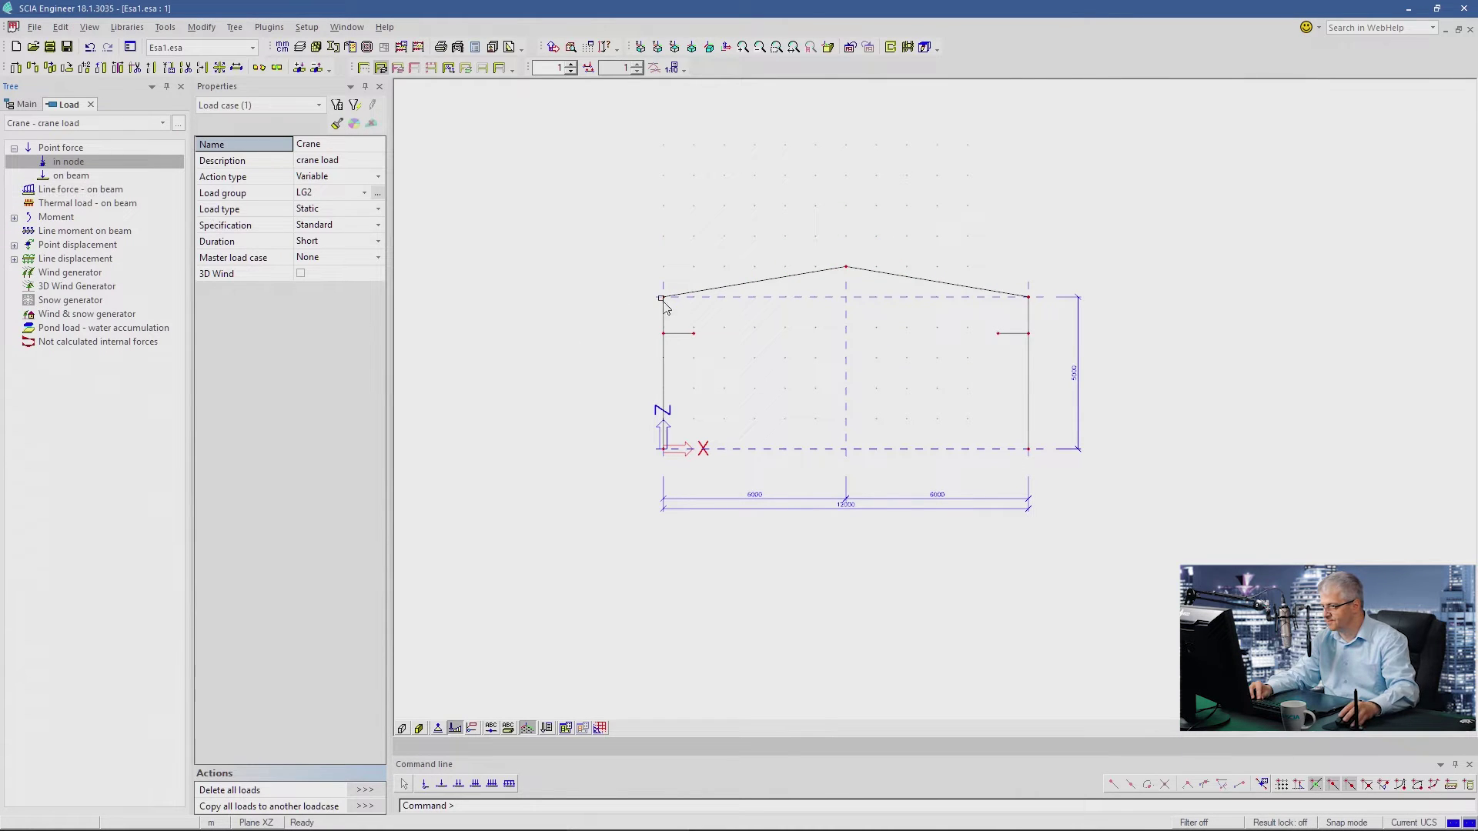
pyautogui.doubleClick(66, 163)
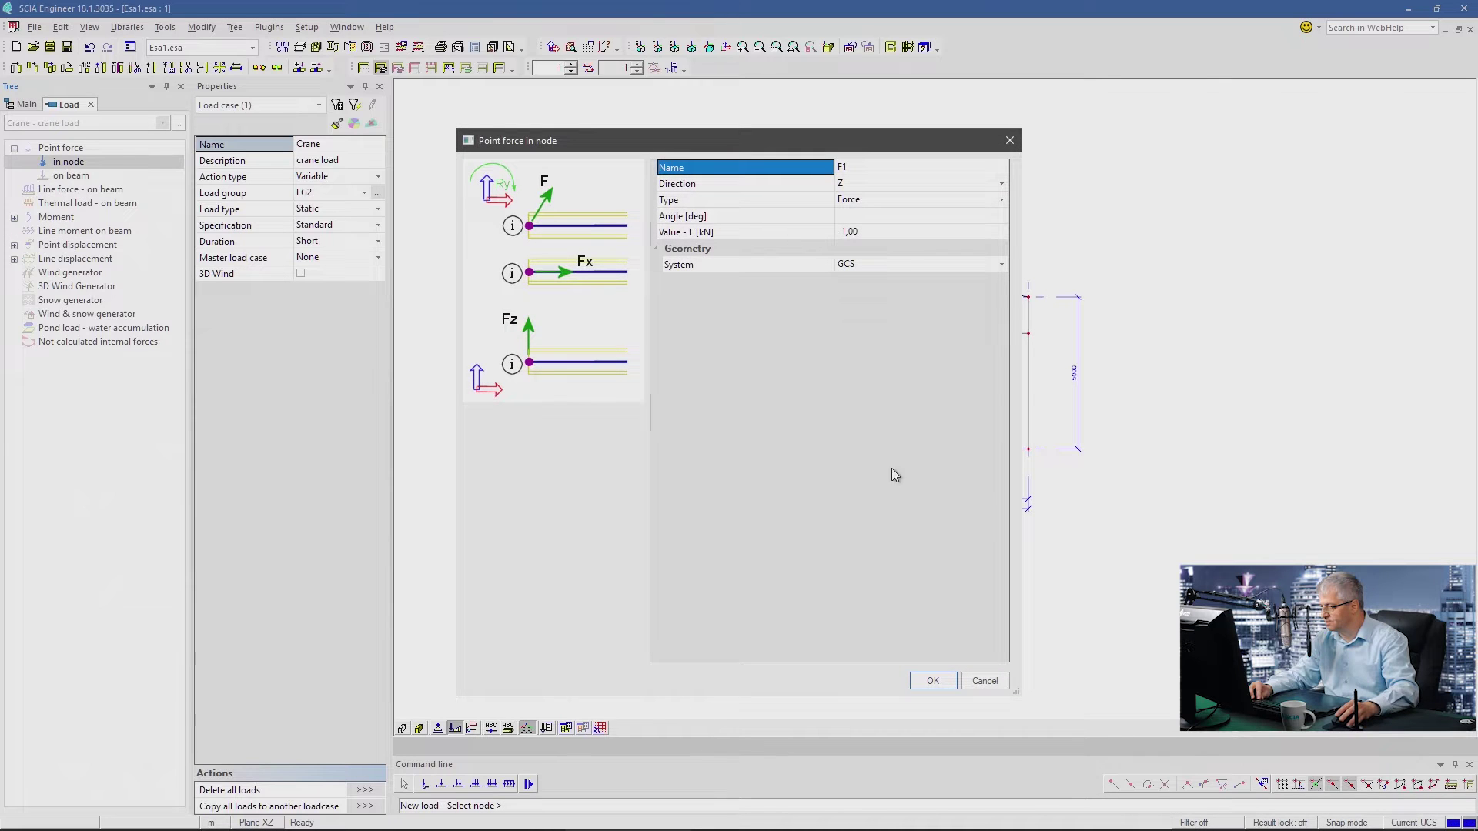
pyautogui.click(932, 680)
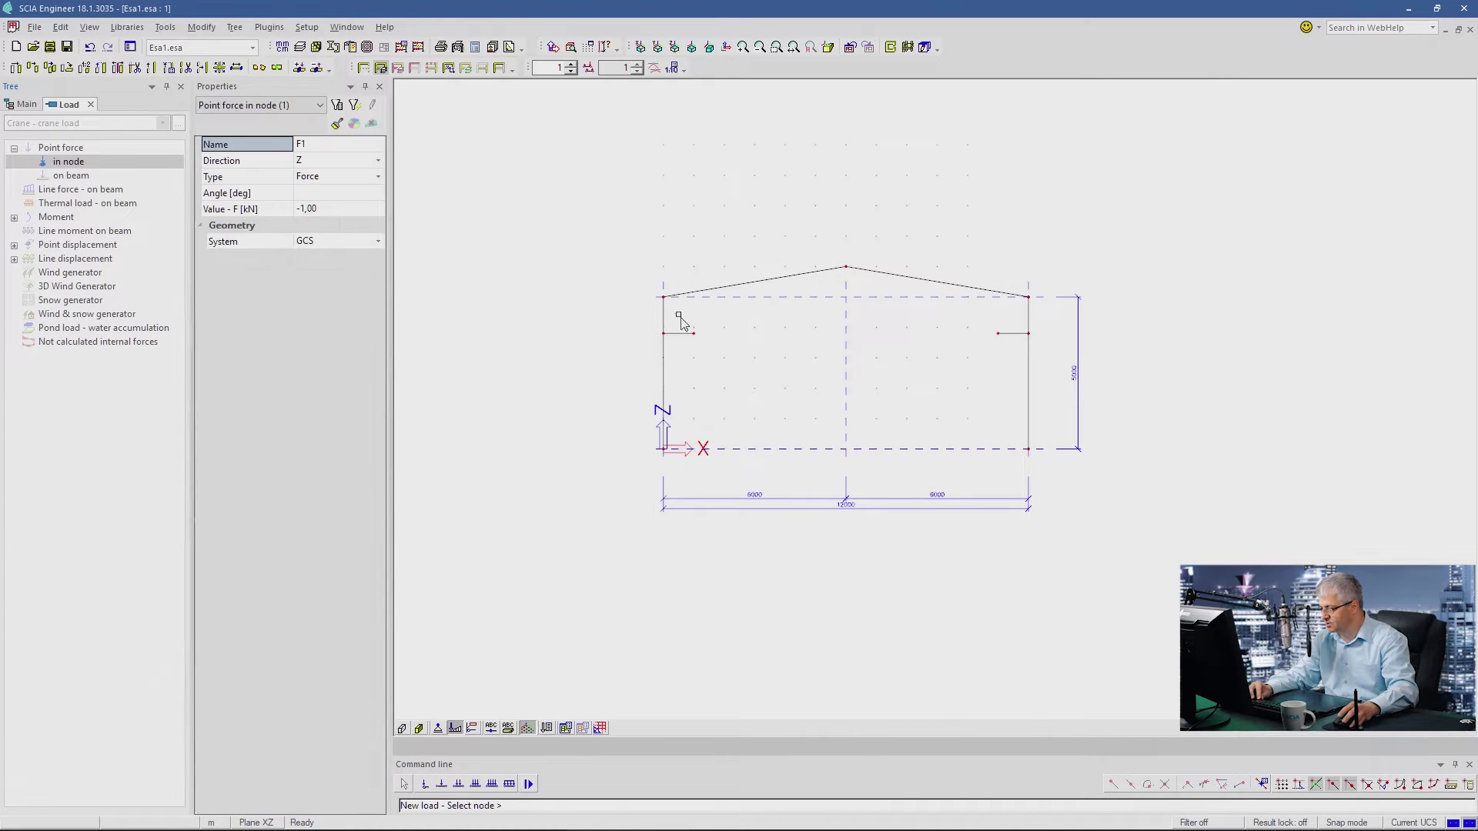
pyautogui.click(693, 332)
pyautogui.click(998, 332)
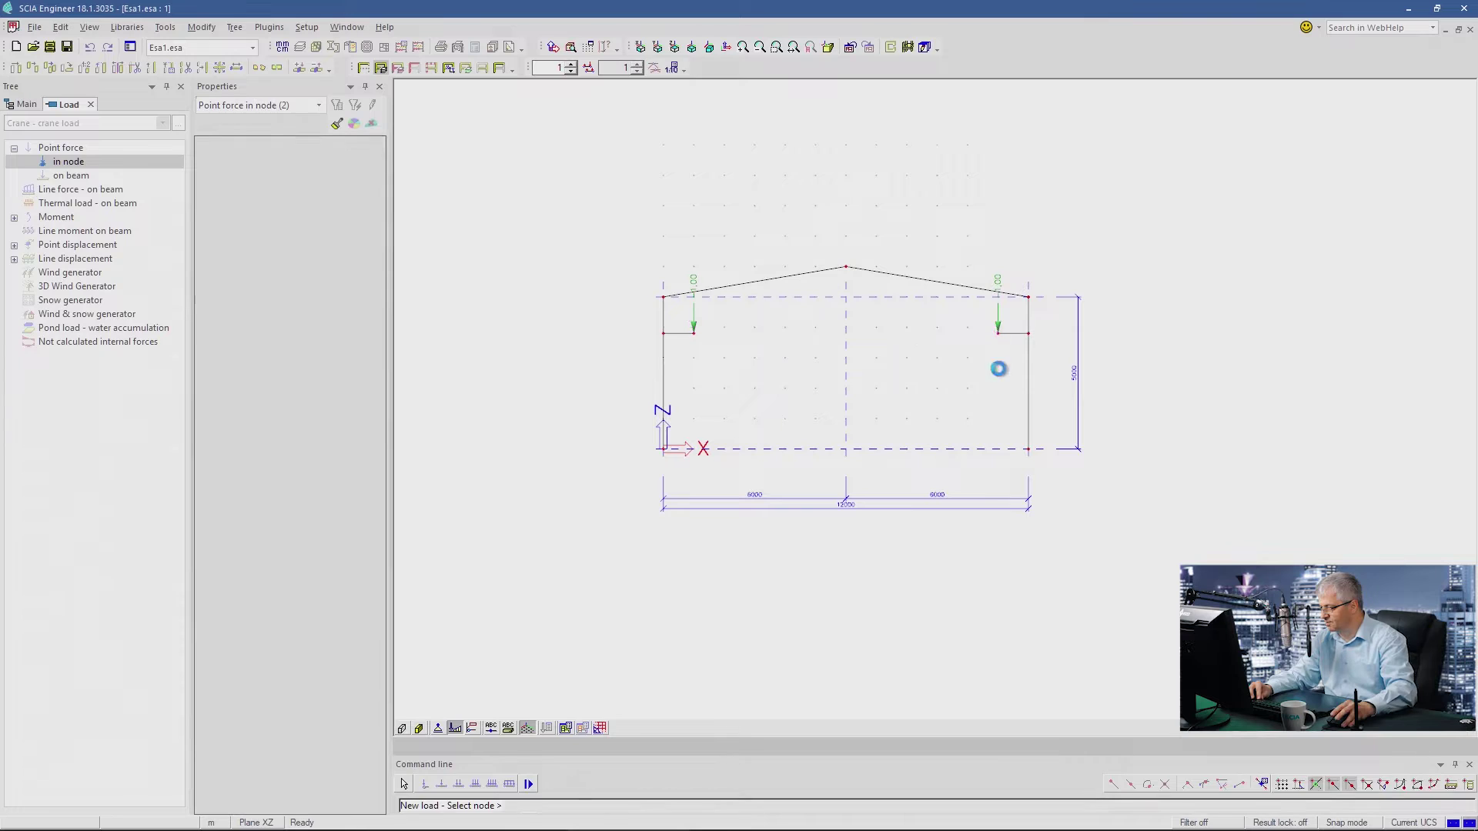
pyautogui.press('Escape')
pyautogui.press('Escape')
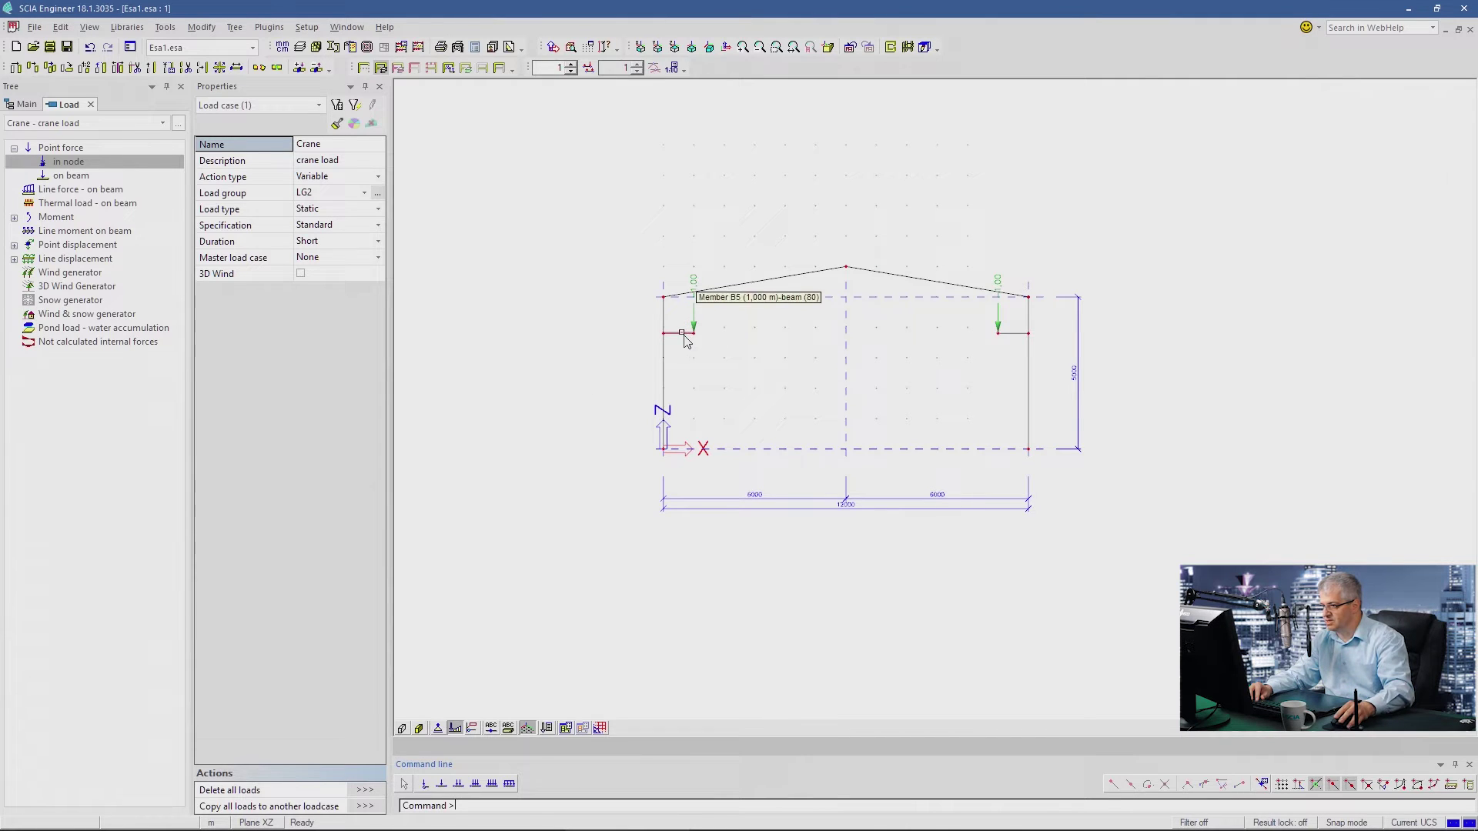
# - Rename the layer Layer1 as "Steel frame" and change its colour to blue
pyautogui.click(300, 47)
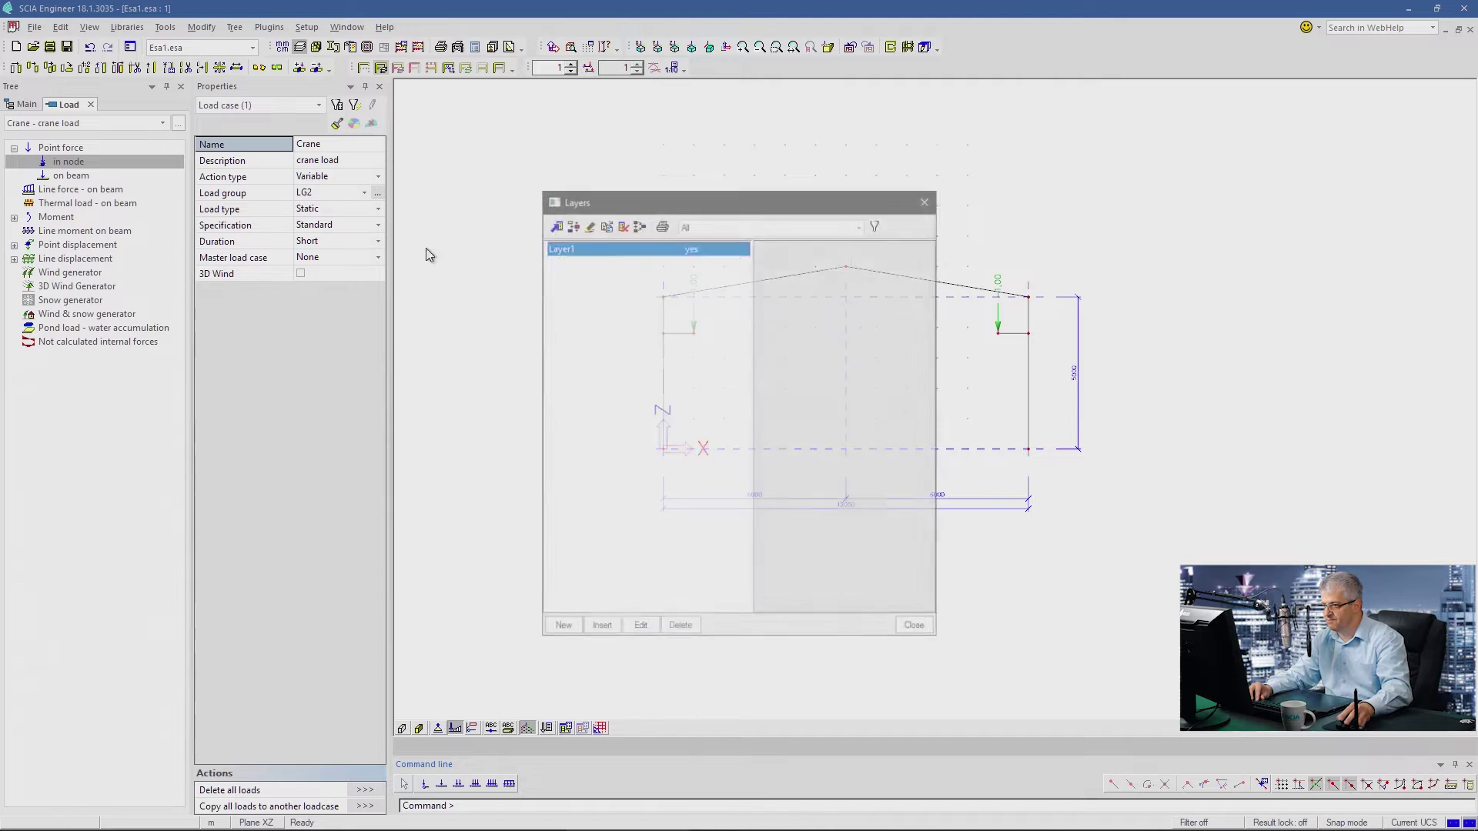
pyautogui.click(879, 246)
pyautogui.write('Steel')
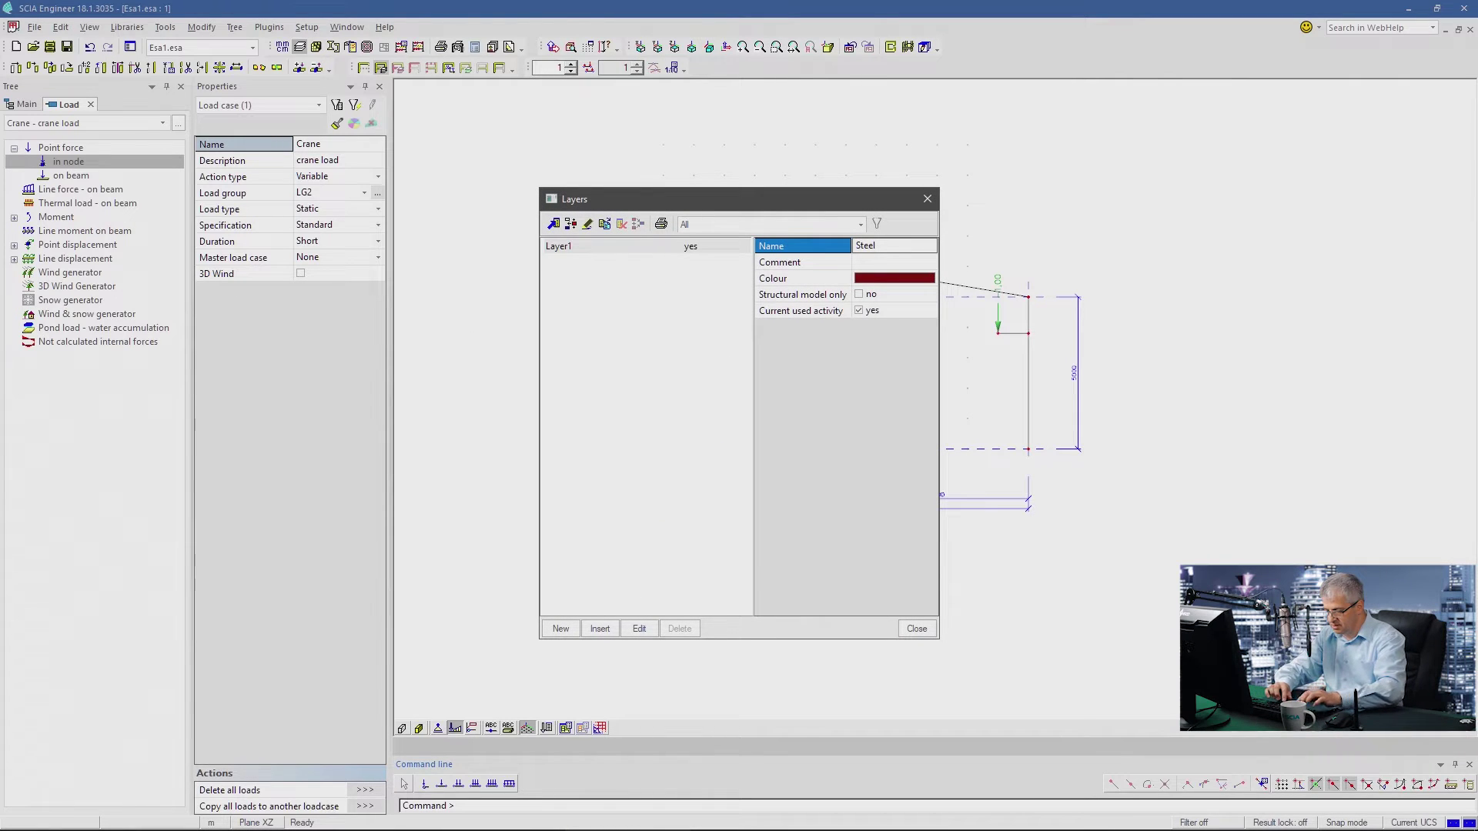
pyautogui.write(' frame')
pyautogui.press('Return')
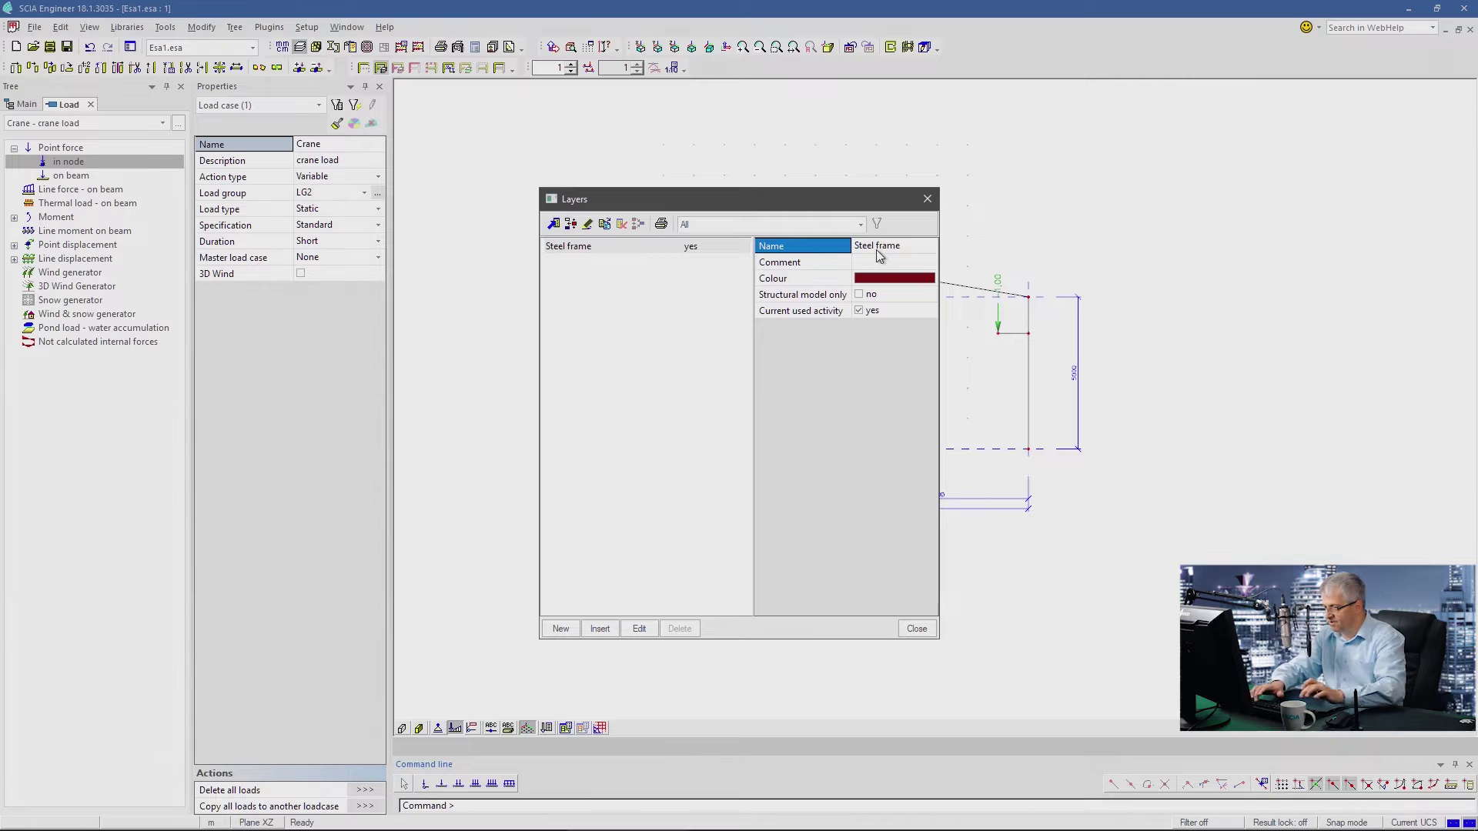
pyautogui.click(877, 285)
pyautogui.click(930, 280)
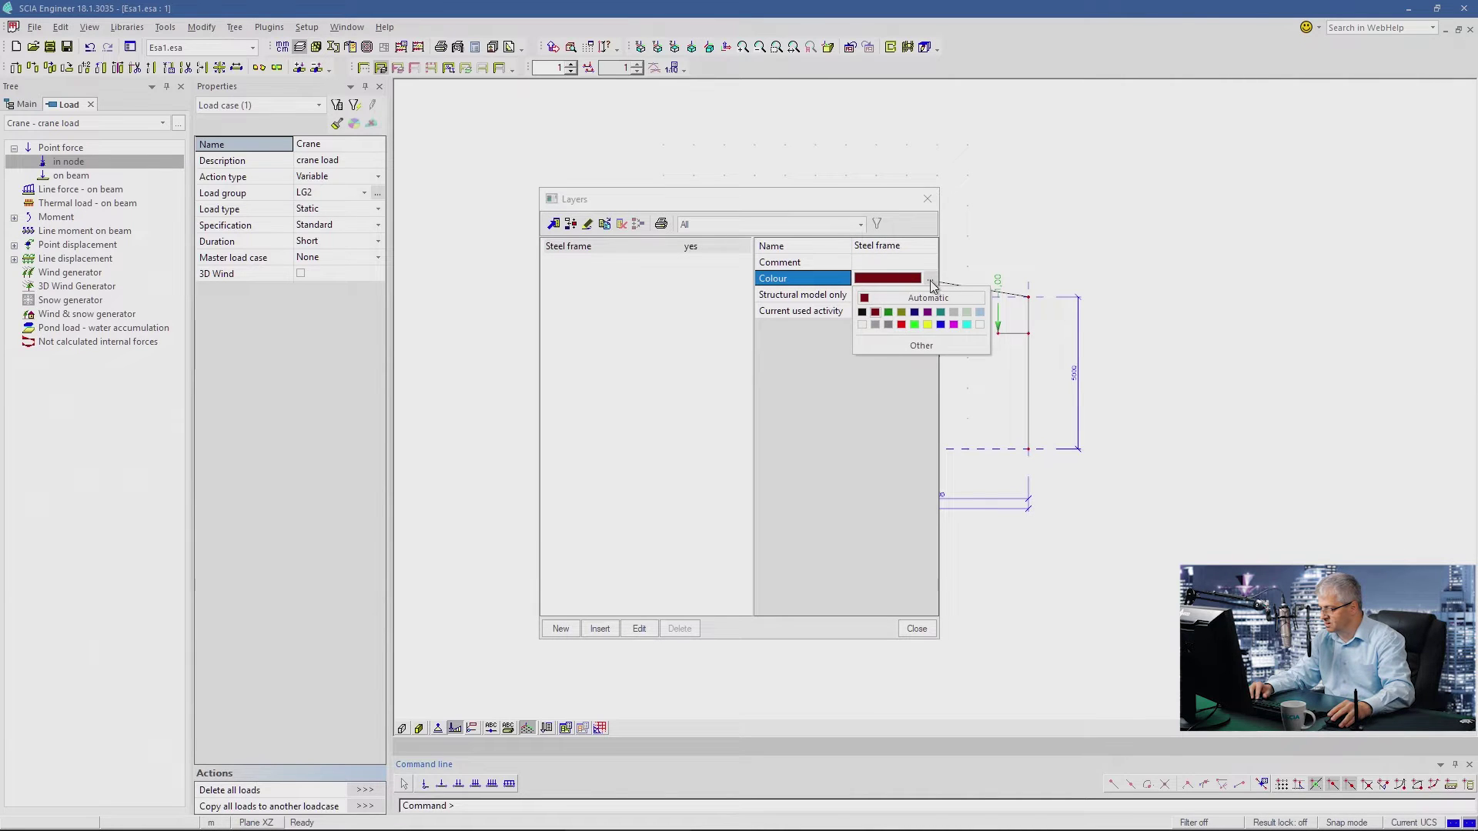
pyautogui.click(922, 345)
pyautogui.click(658, 394)
pyautogui.click(845, 308)
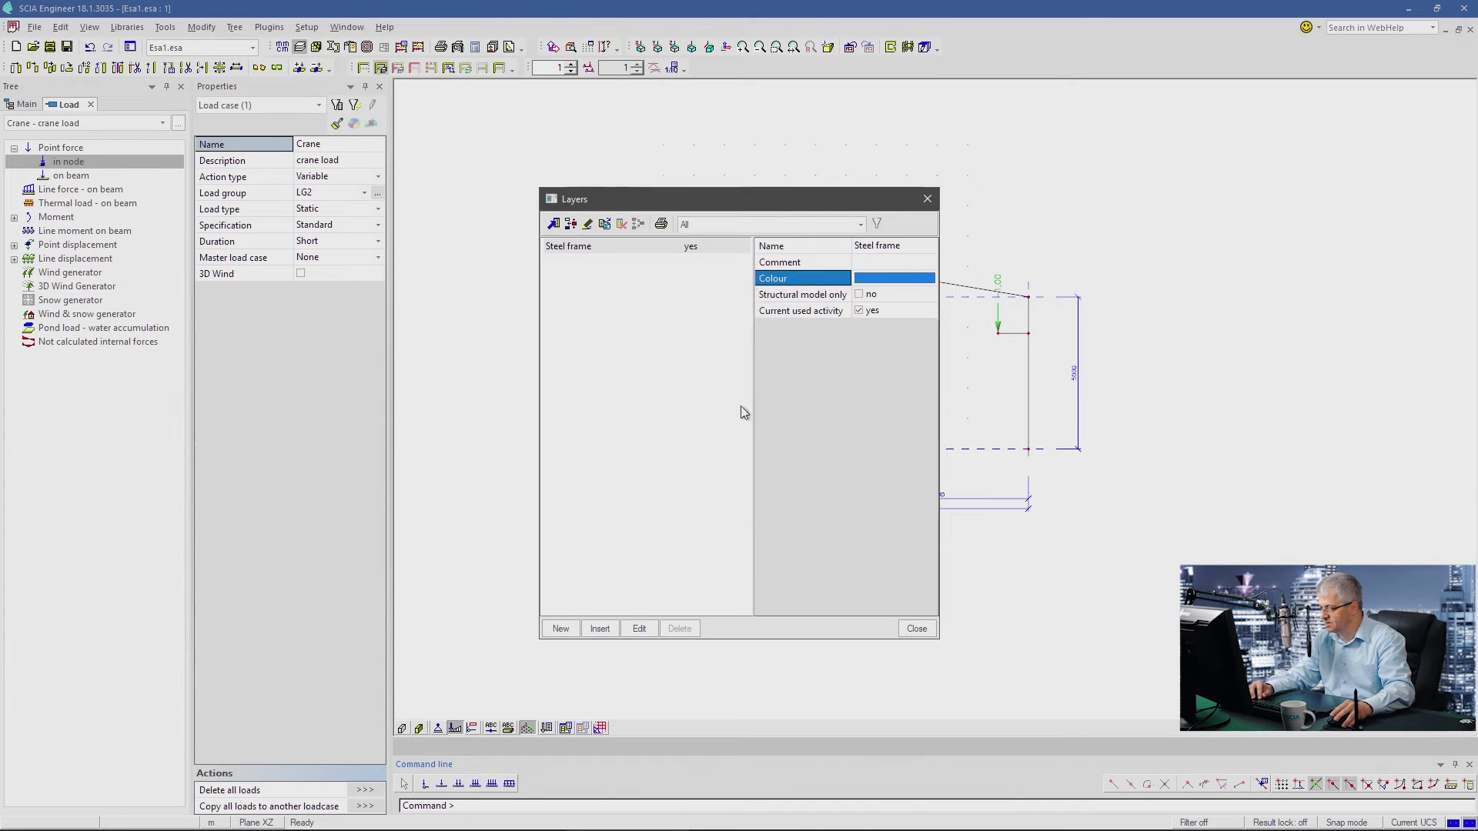
# - Add a second layer named Crane and finish editing the layers
pyautogui.click(561, 629)
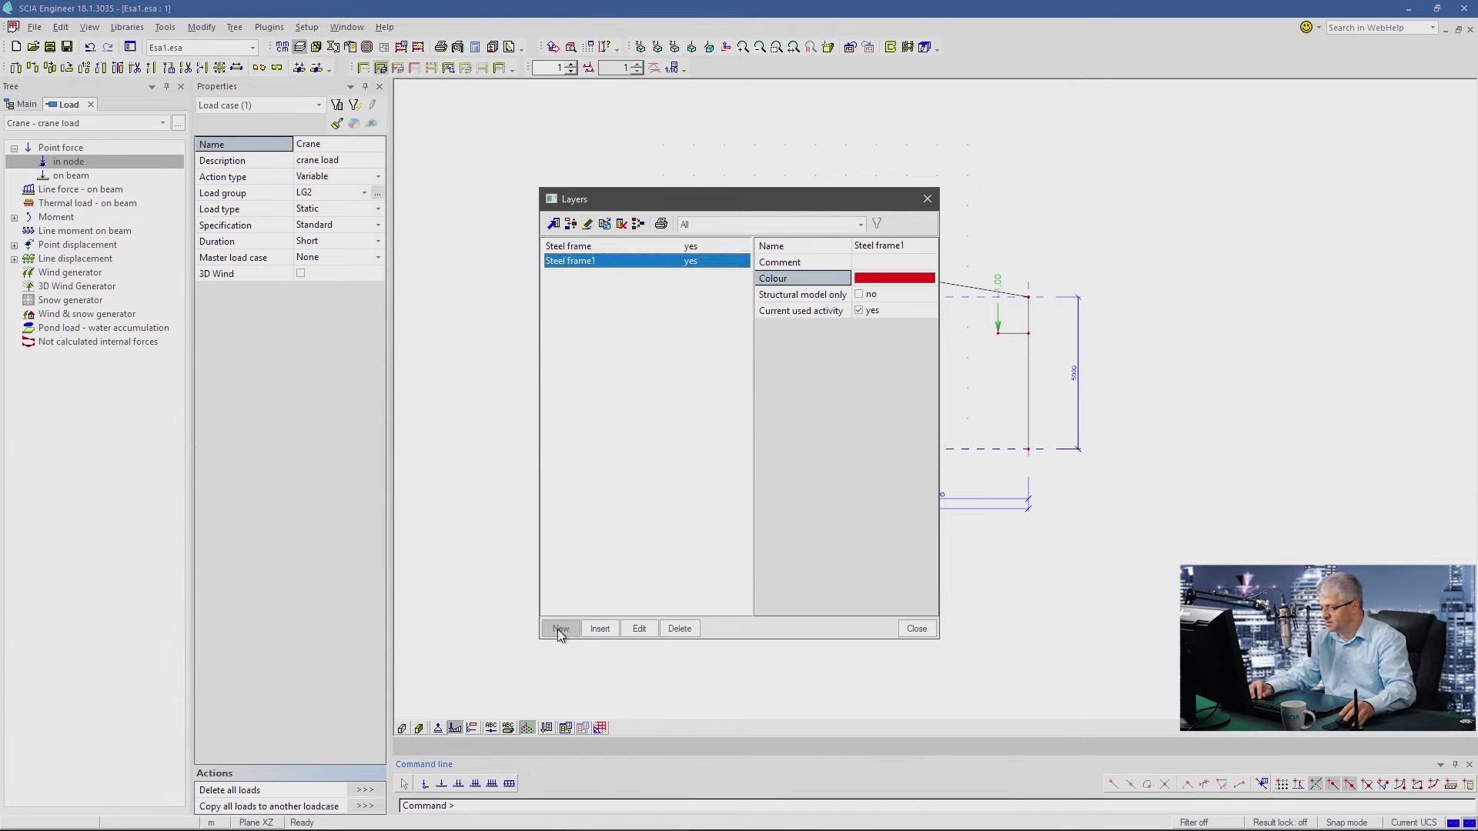
pyautogui.click(898, 247)
pyautogui.write('Crane')
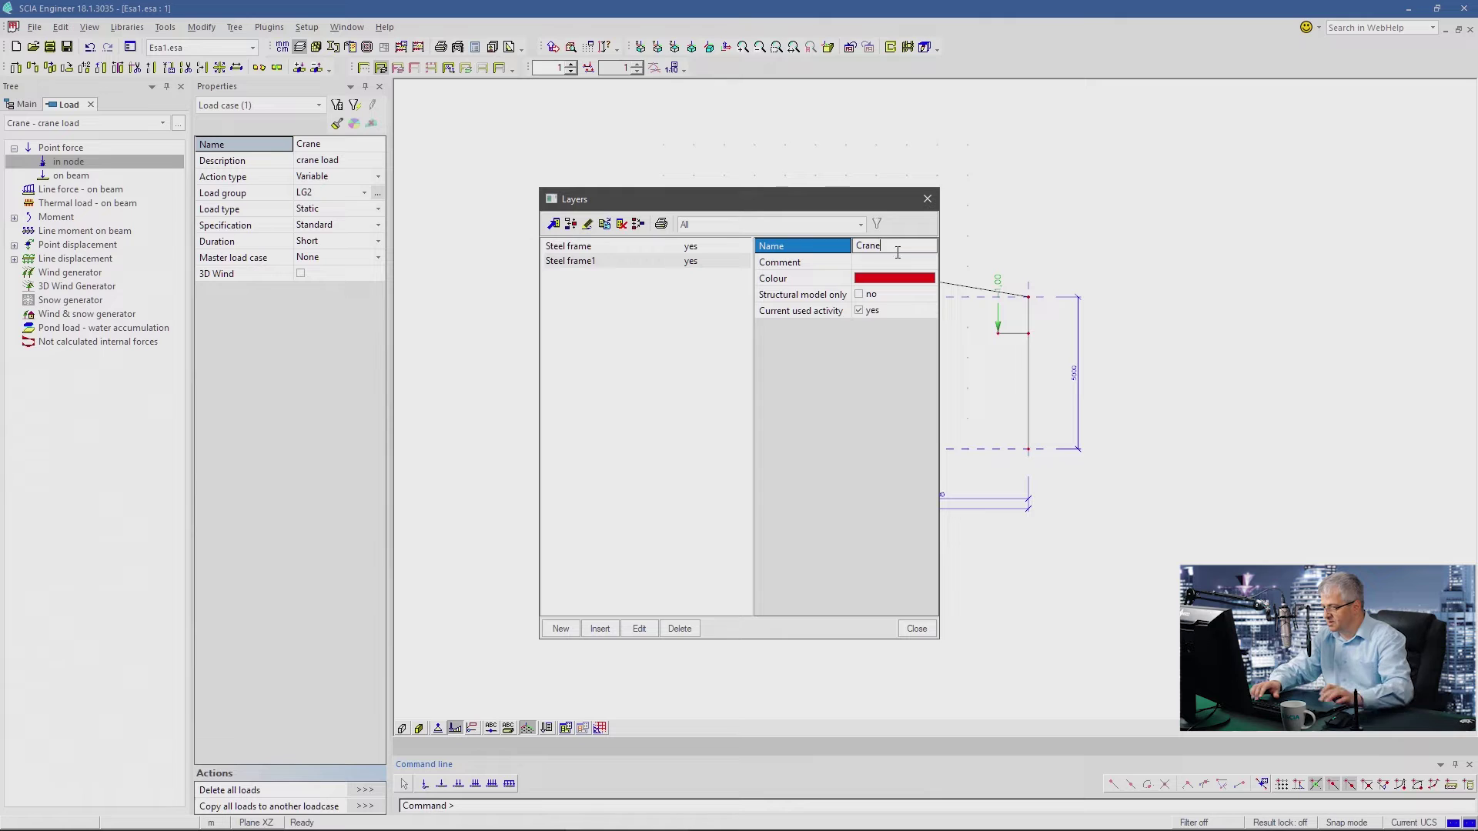
pyautogui.click(917, 629)
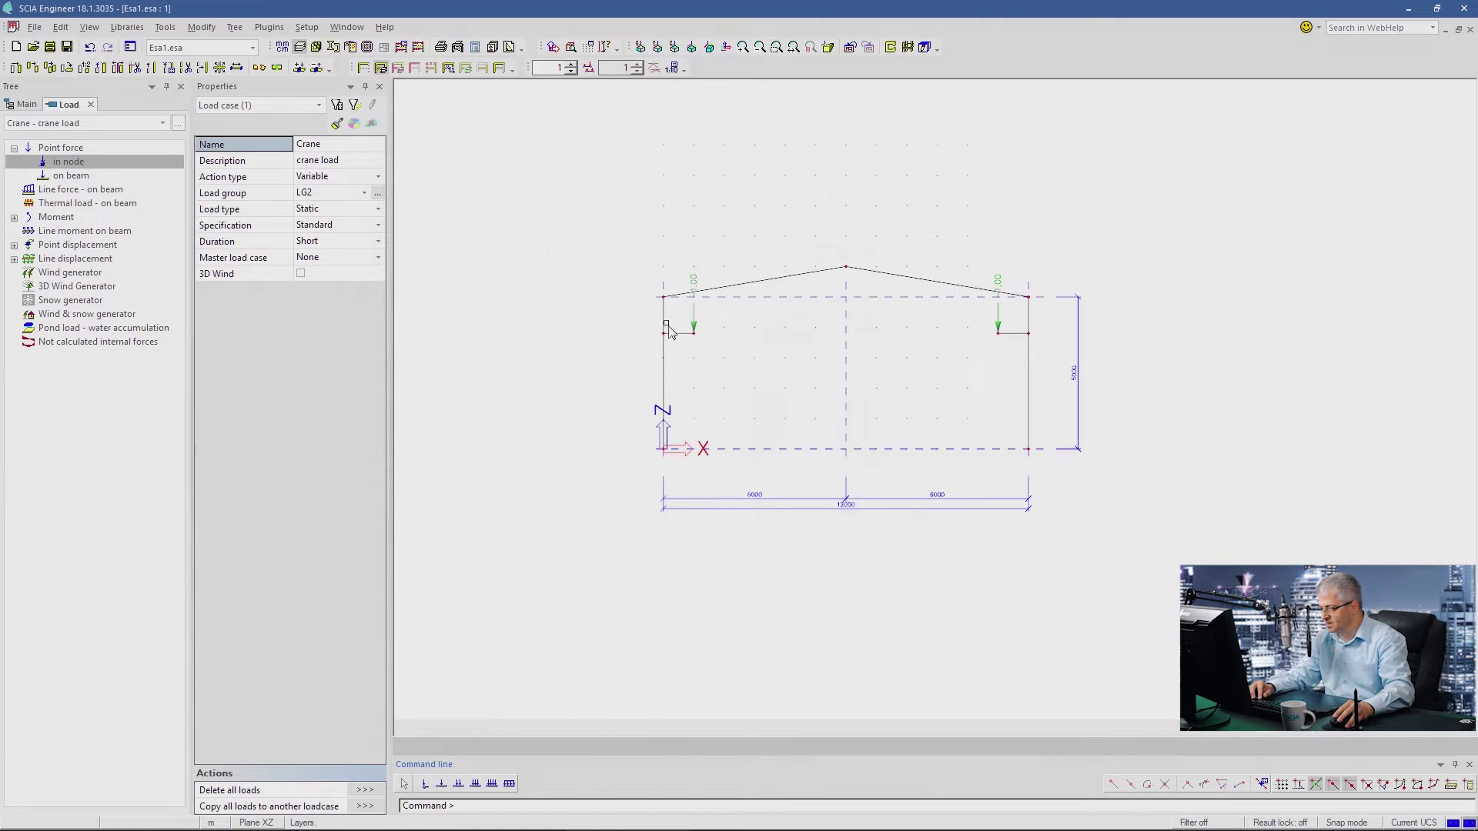
# - Assign both column bracket members to the Crane layer
pyautogui.click(678, 333)
pyautogui.click(1013, 332)
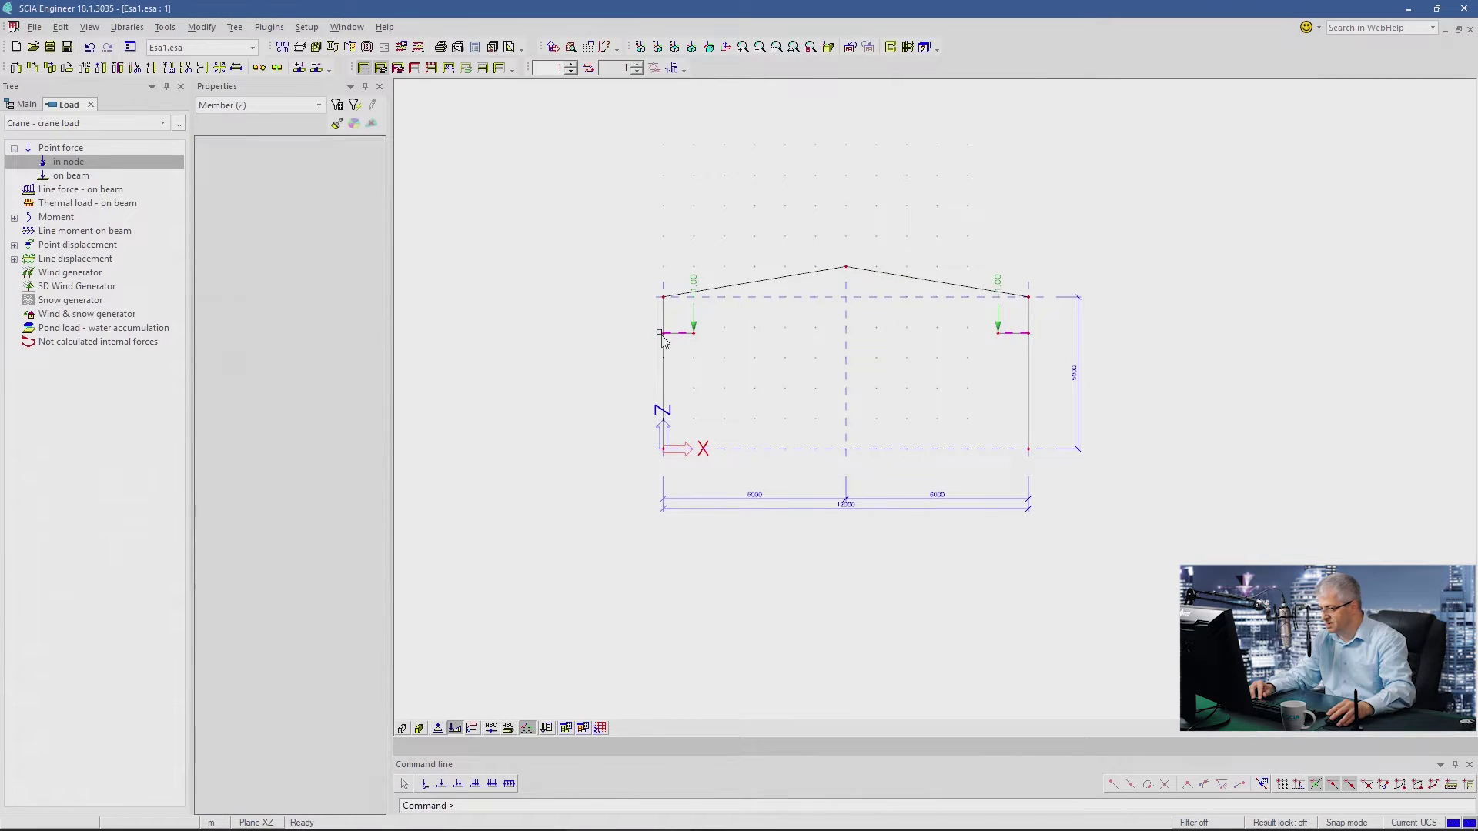
pyautogui.click(336, 275)
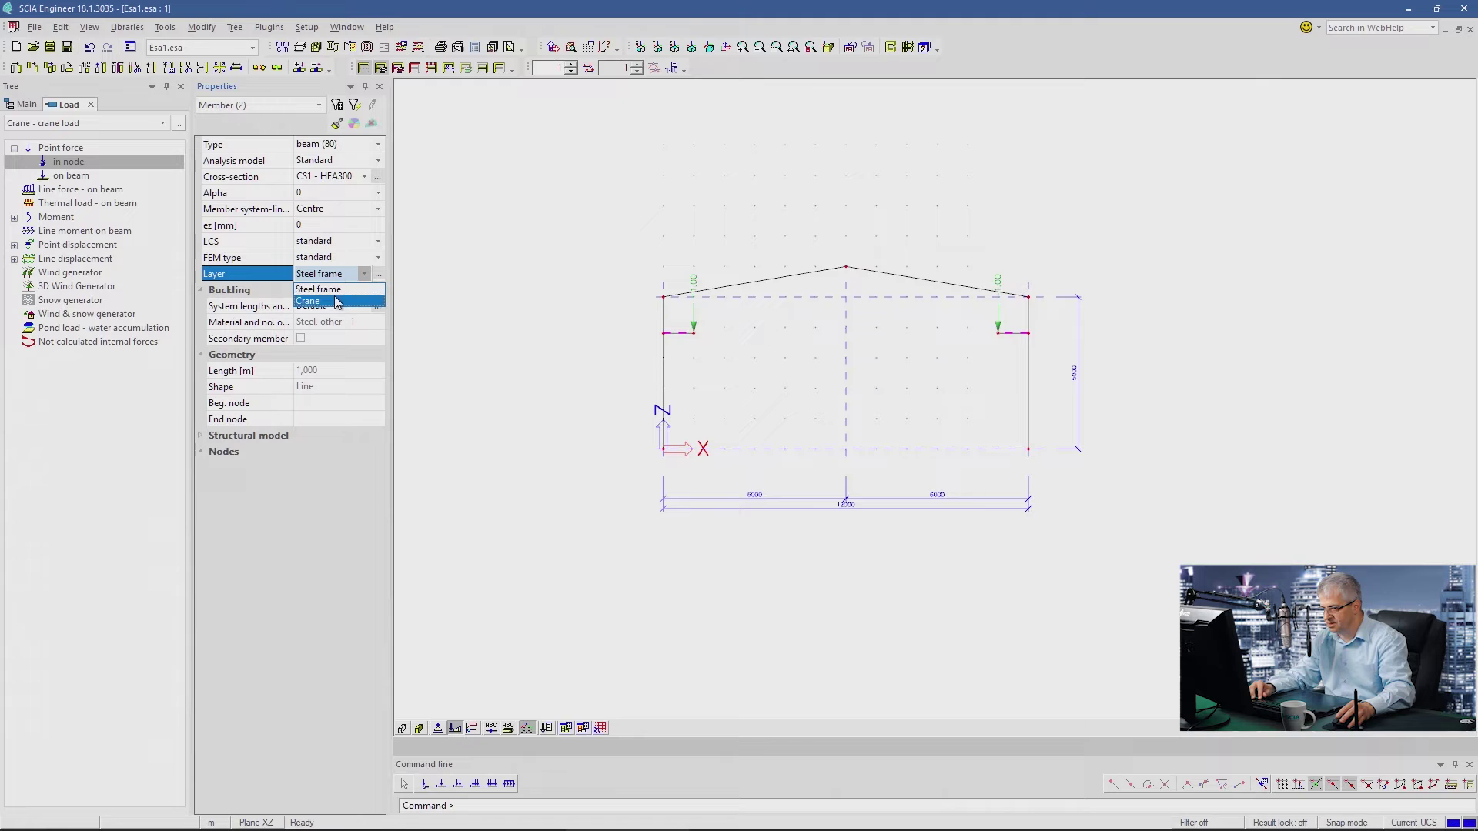
pyautogui.click(336, 301)
pyautogui.press('Escape')
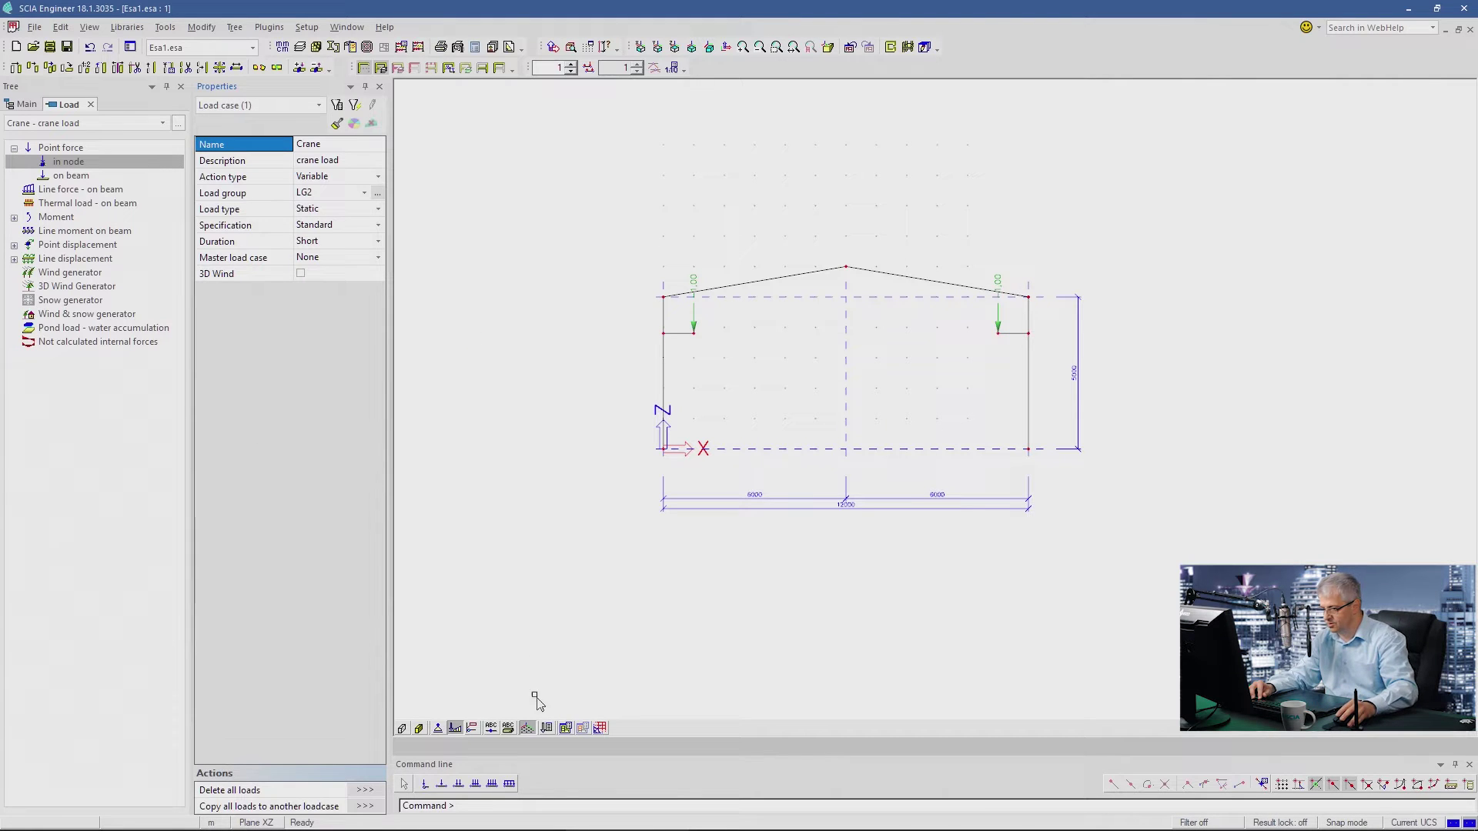
# - Set the structure's style and colour to colour by layers and briefly preview the rendered members
pyautogui.click(566, 728)
pyautogui.click(608, 709)
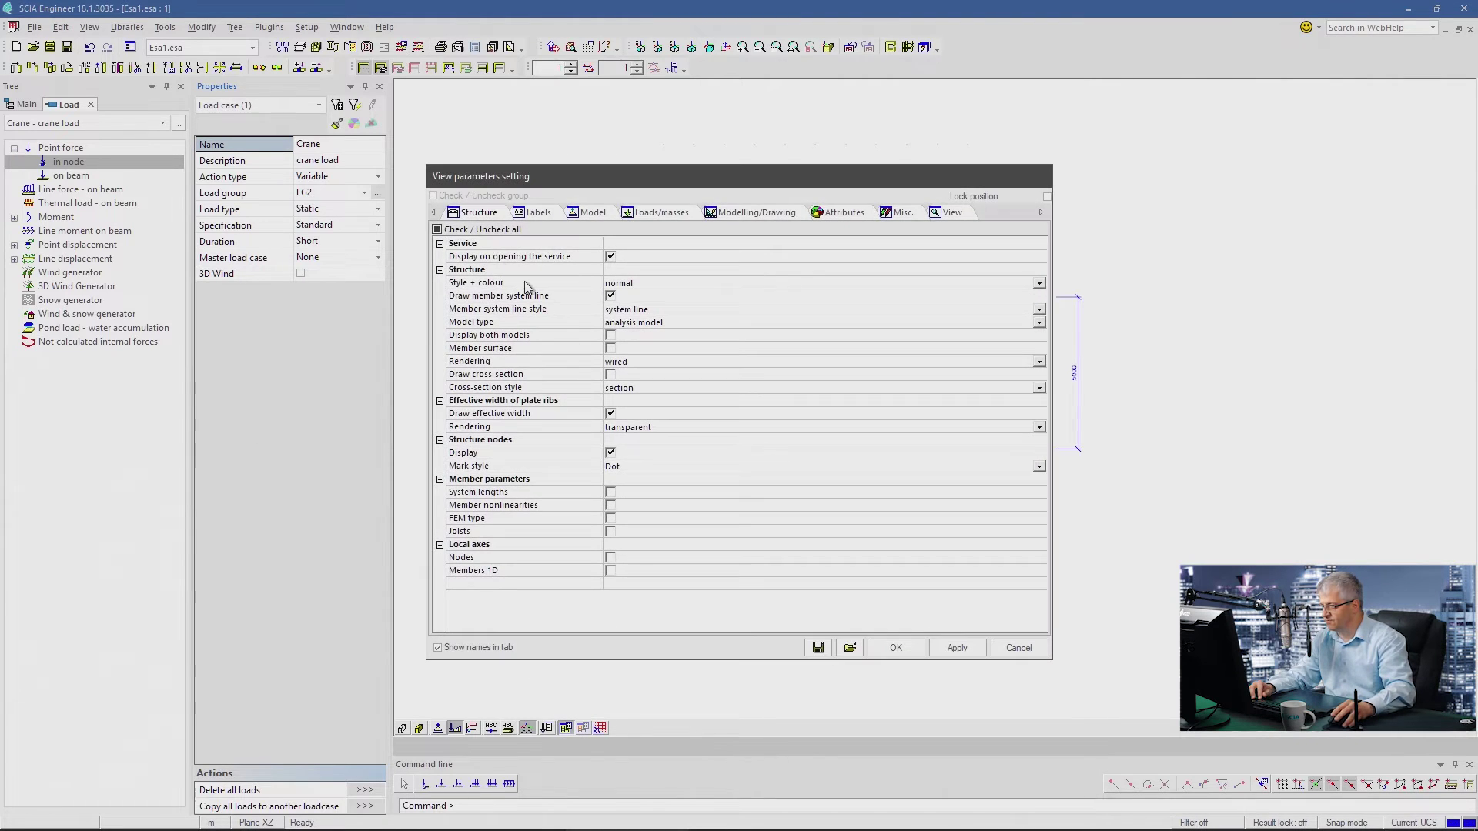
pyautogui.click(645, 283)
pyautogui.click(644, 283)
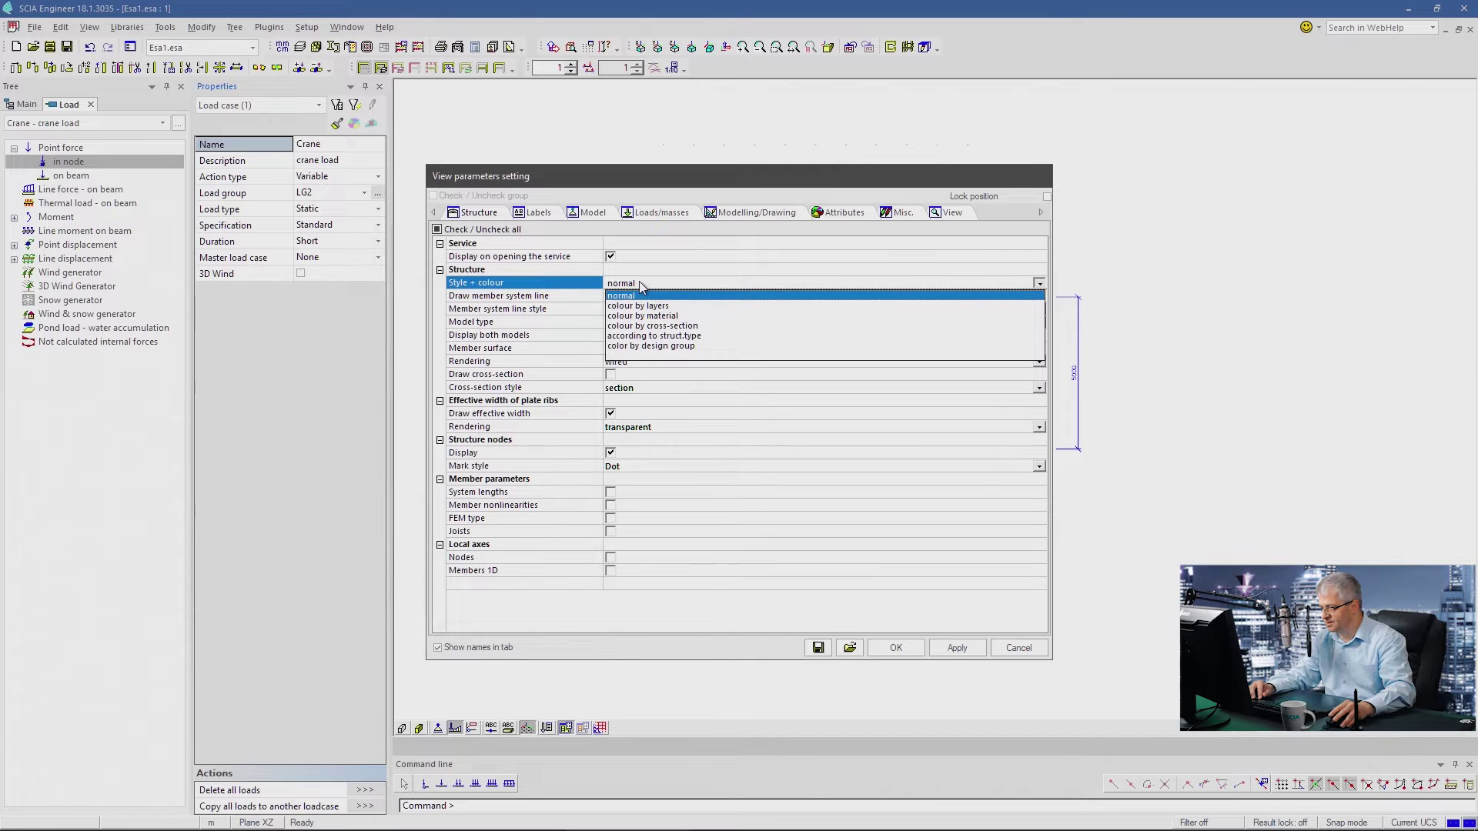
pyautogui.click(643, 306)
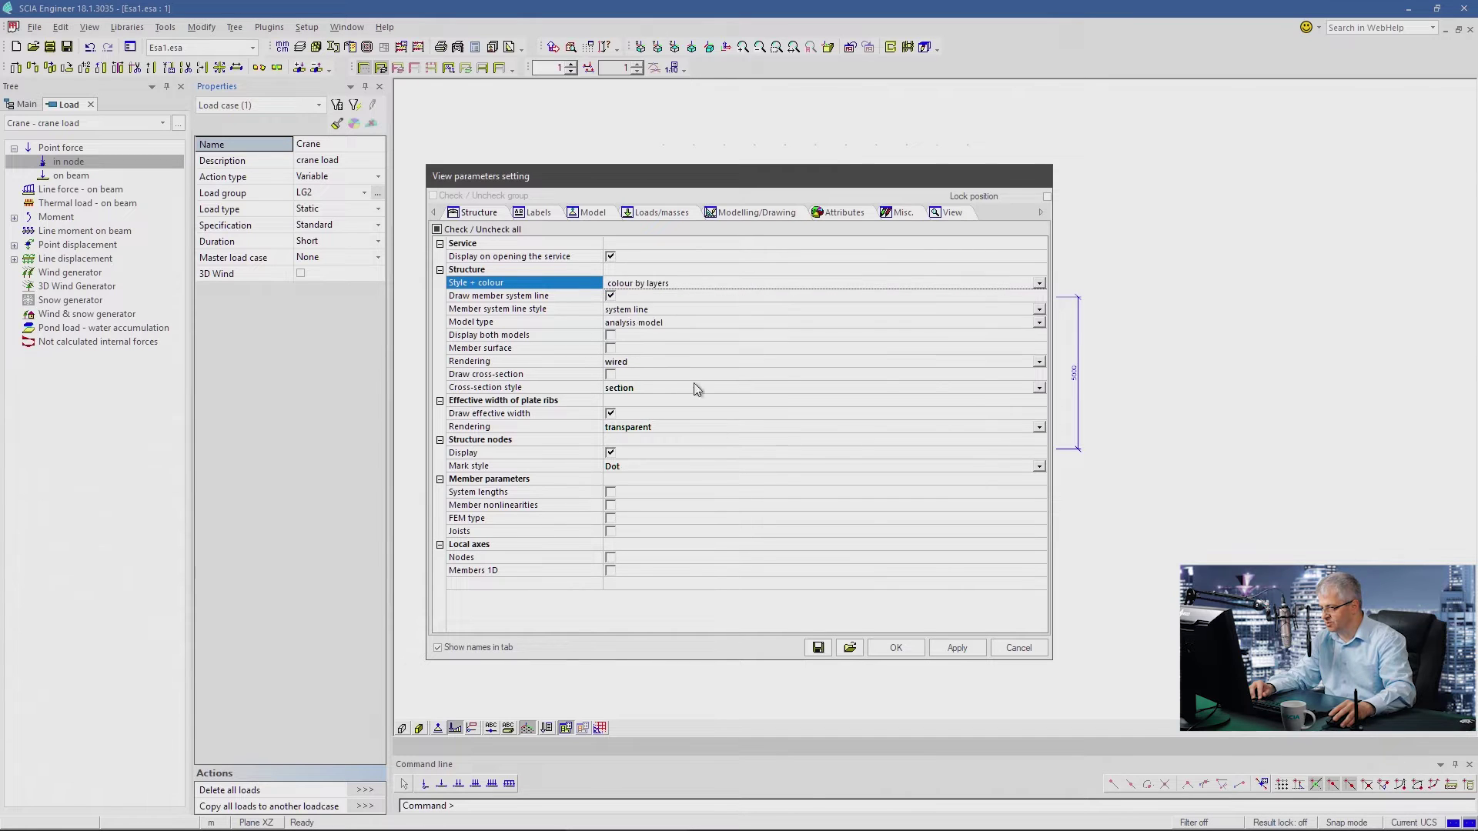
pyautogui.click(896, 647)
pyautogui.click(420, 728)
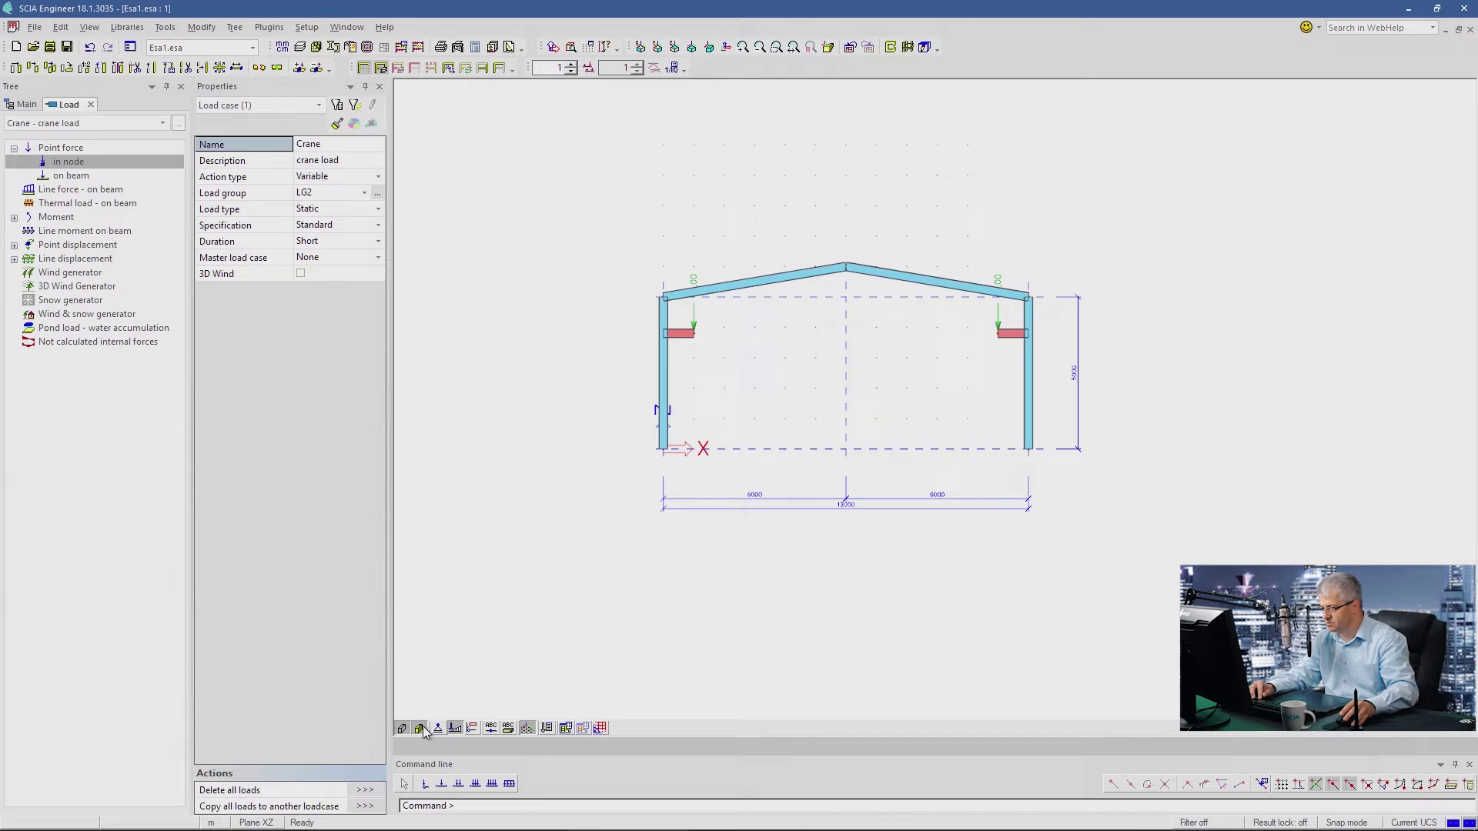
pyautogui.click(402, 730)
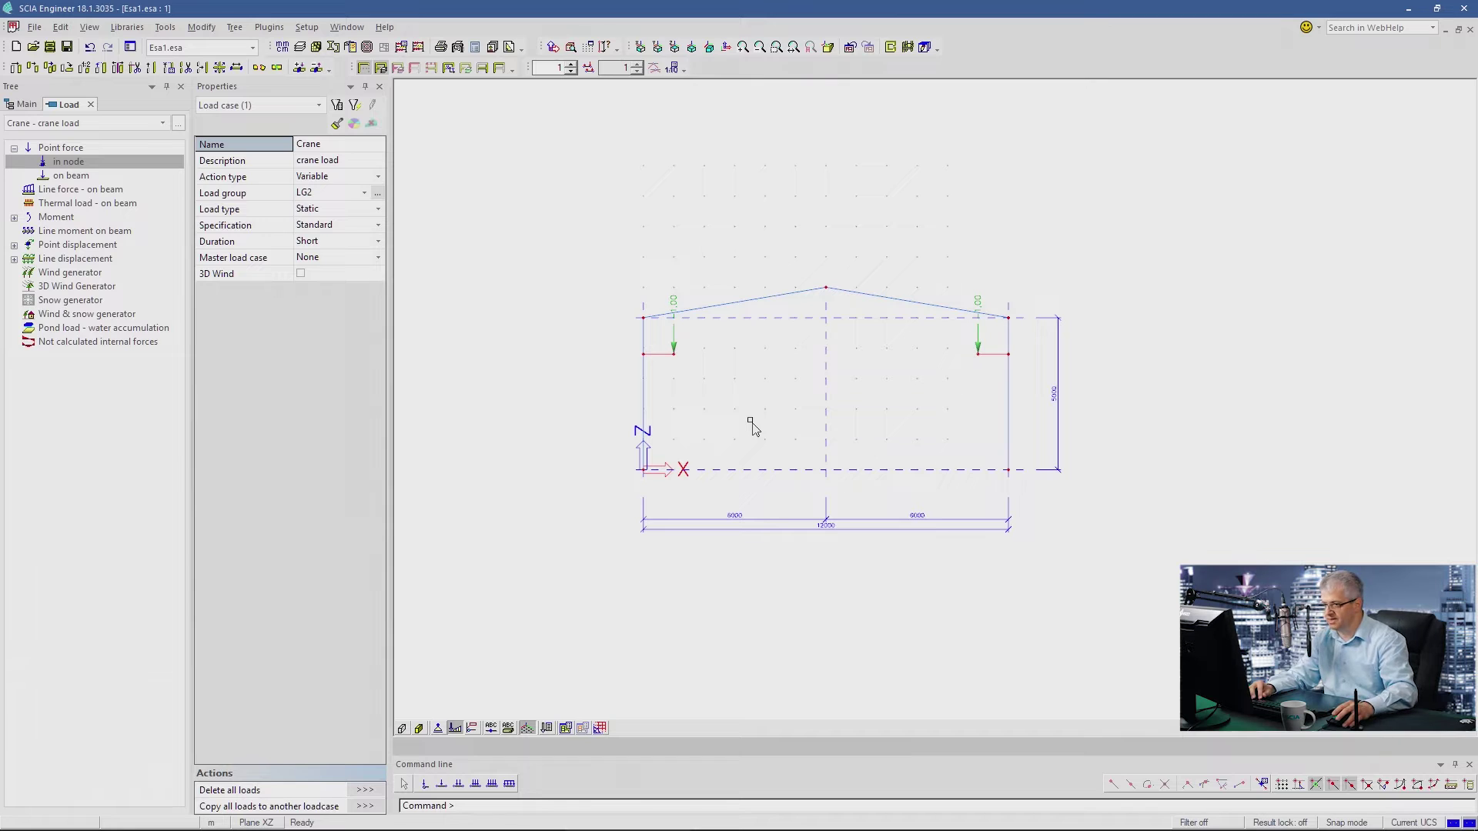
# - Leave the load service and create a project parameter of type Length named L
pyautogui.click(90, 104)
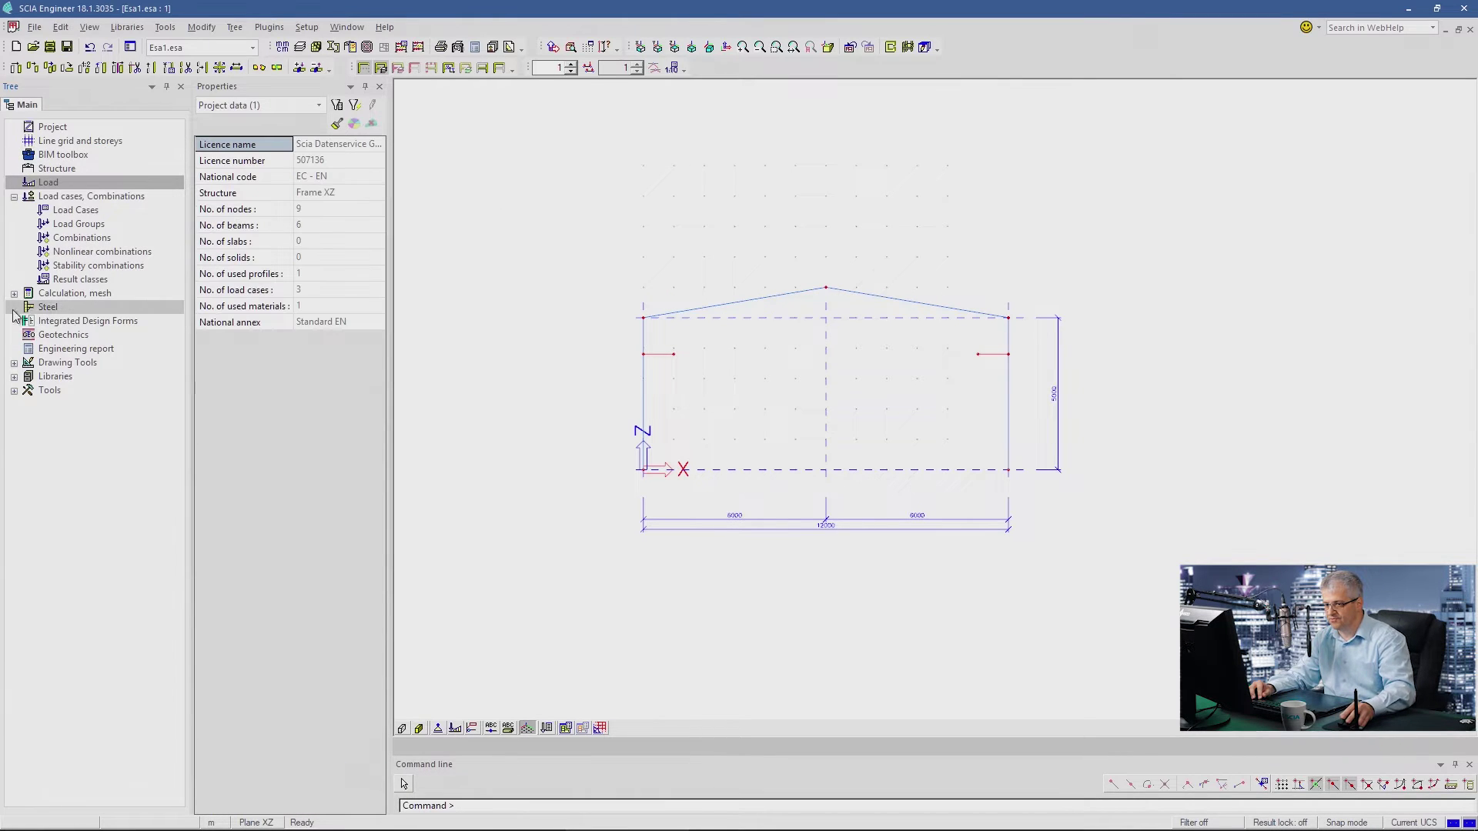
pyautogui.click(15, 391)
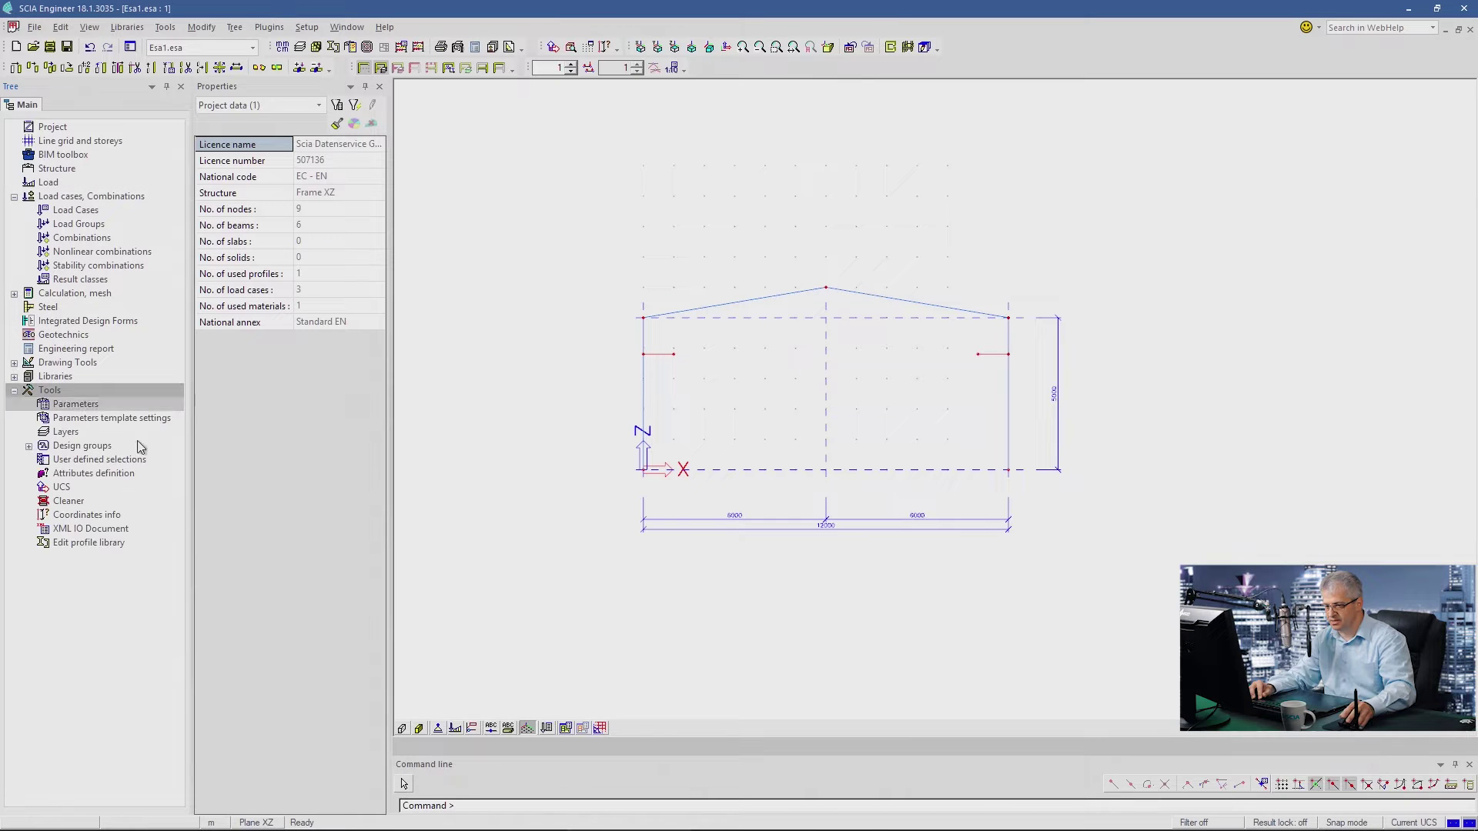
pyautogui.doubleClick(77, 404)
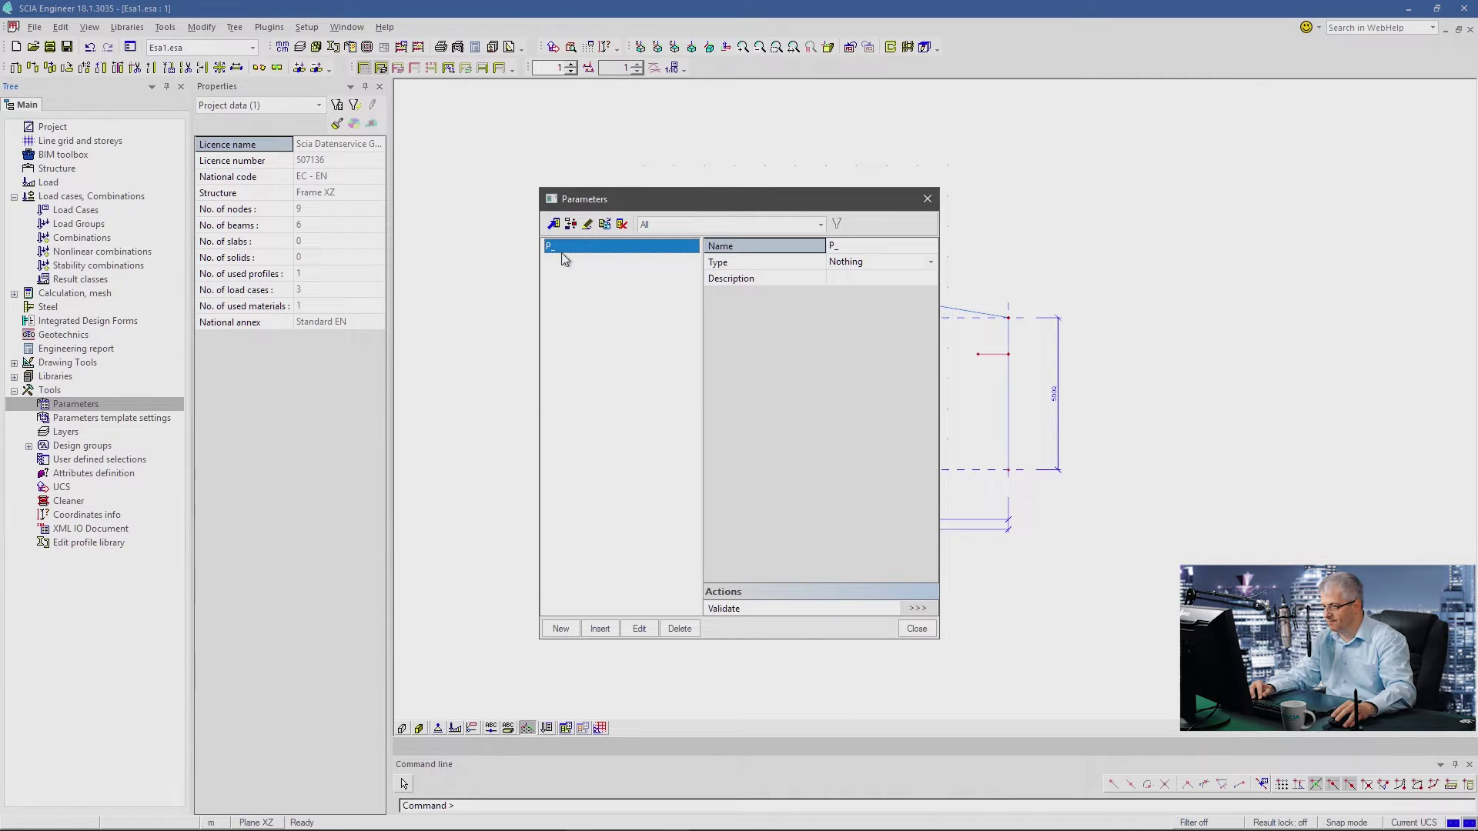
pyautogui.click(876, 260)
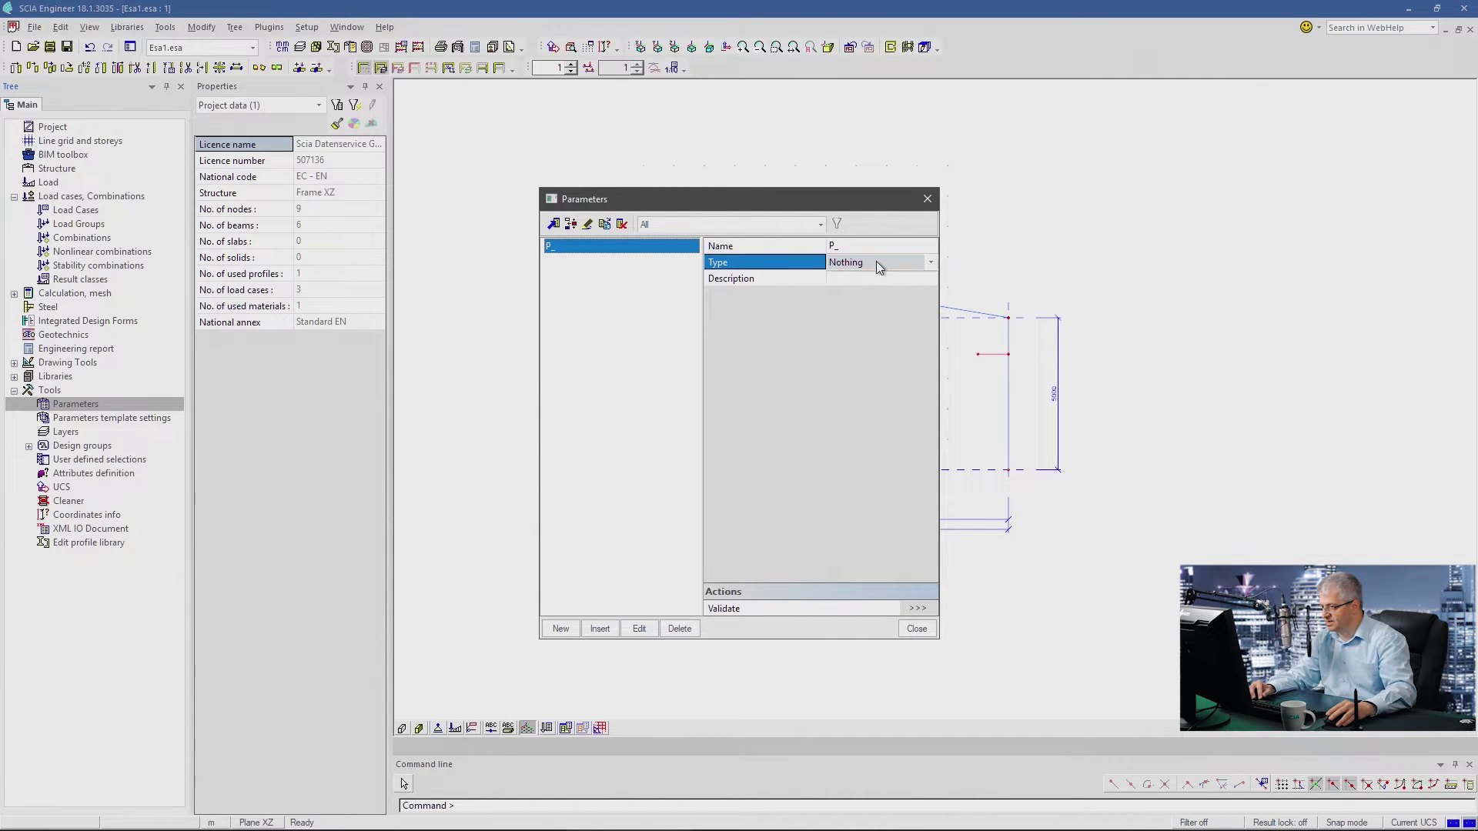
pyautogui.click(876, 261)
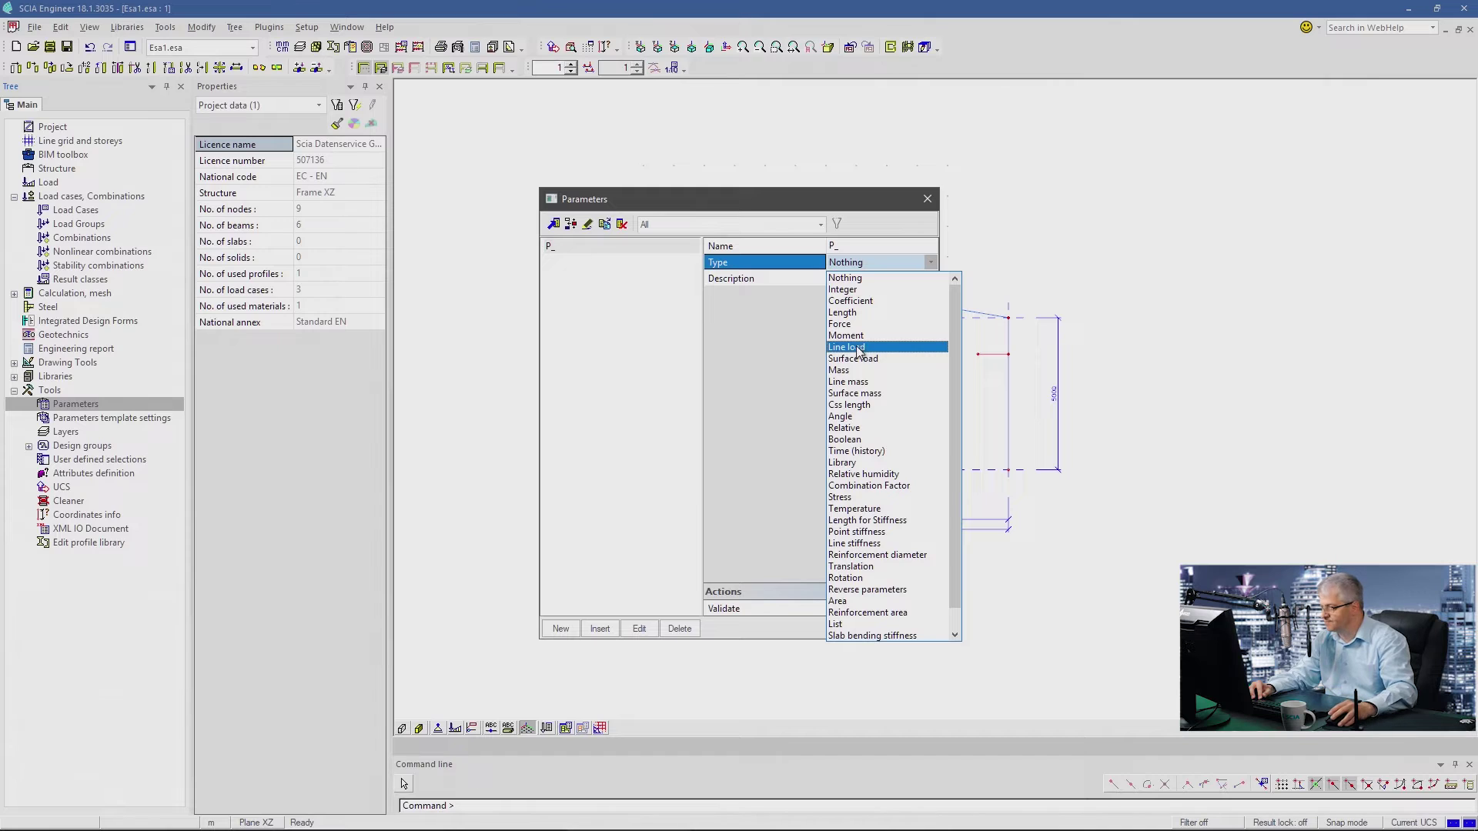
pyautogui.click(851, 314)
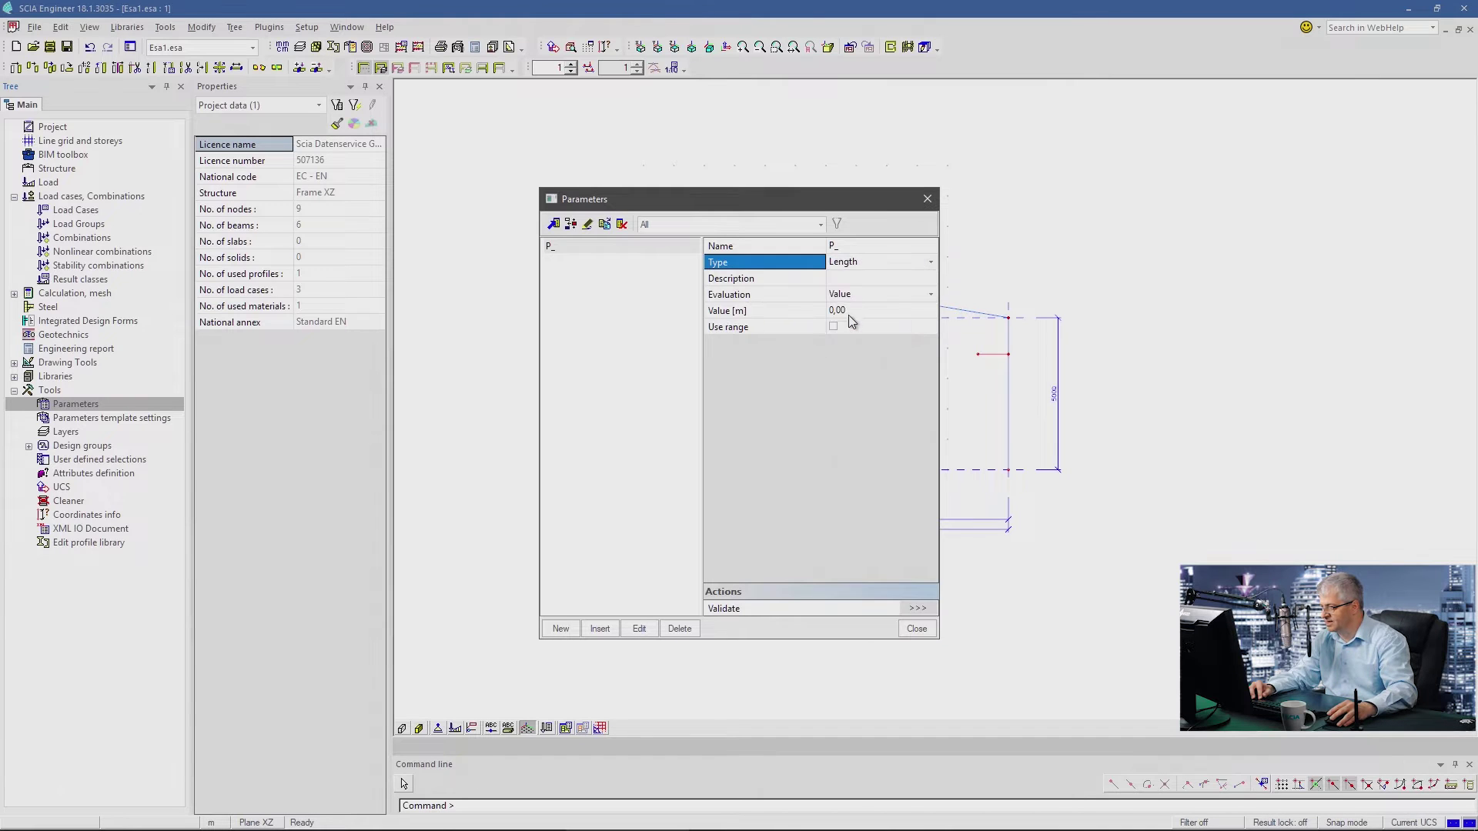
pyautogui.click(831, 246)
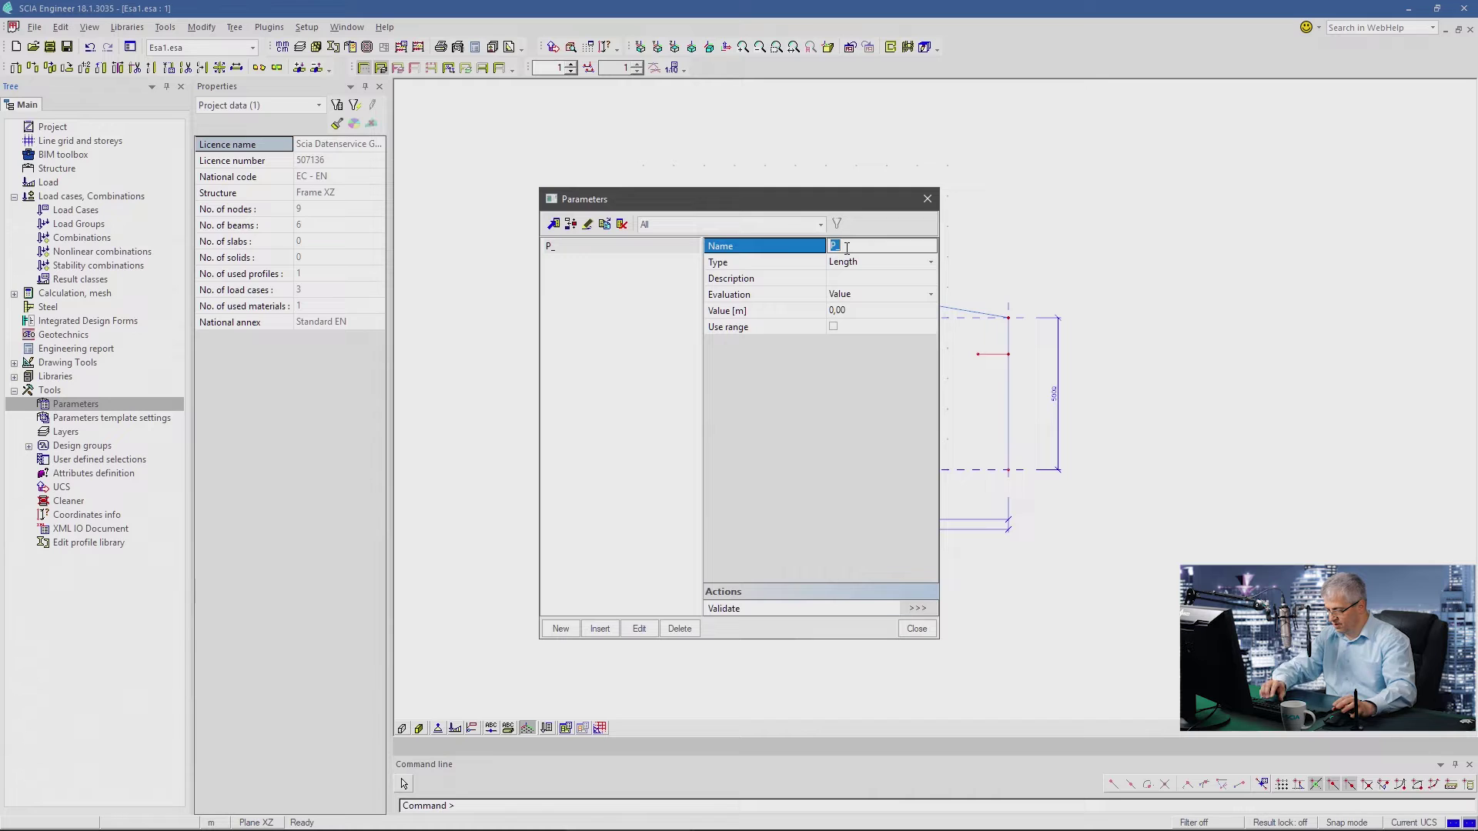
pyautogui.write('L')
pyautogui.press('Return')
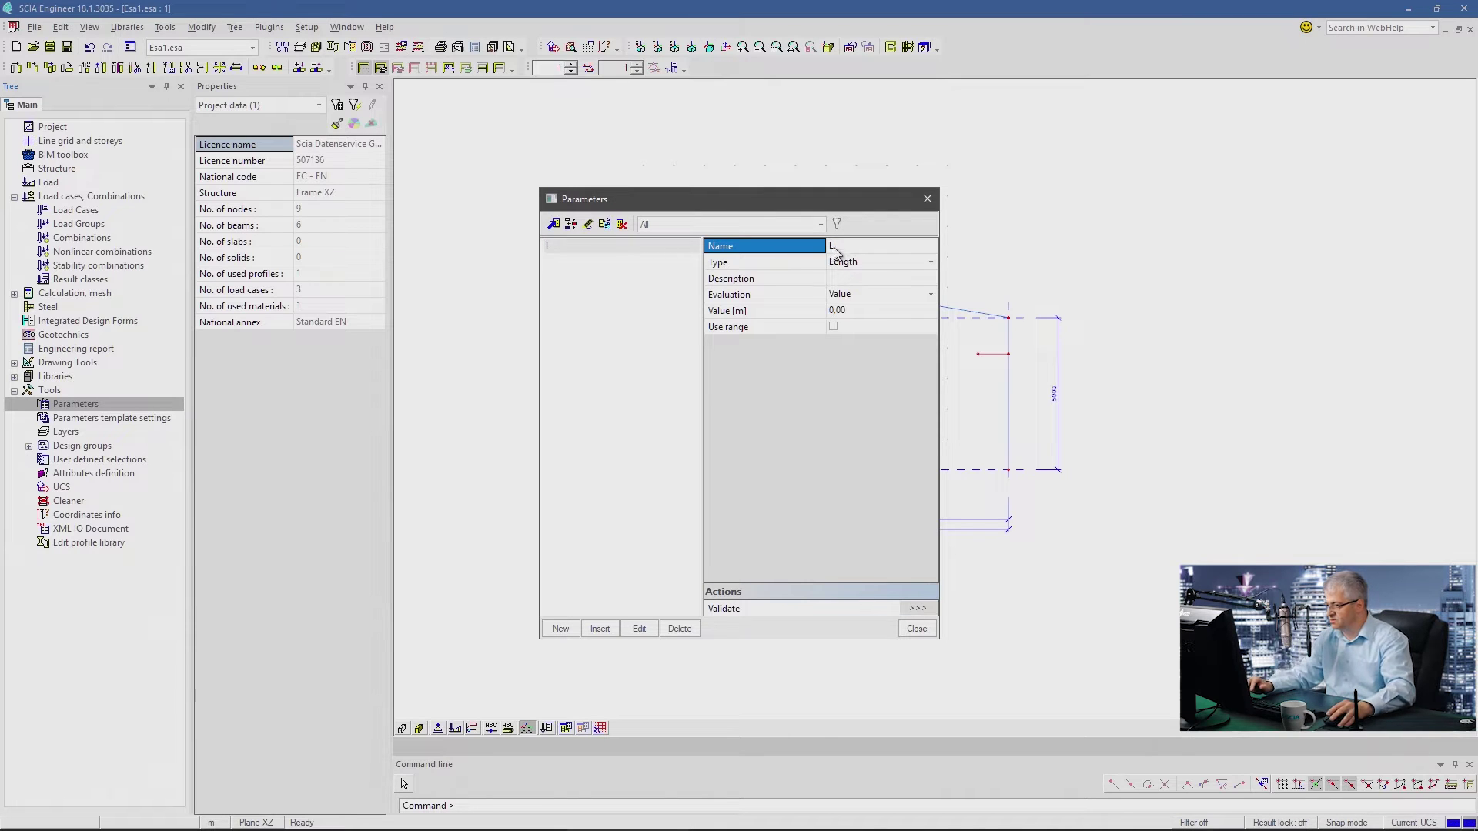
# - Give parameter L the description "width of the frame" and a value of 12 m
pyautogui.click(843, 279)
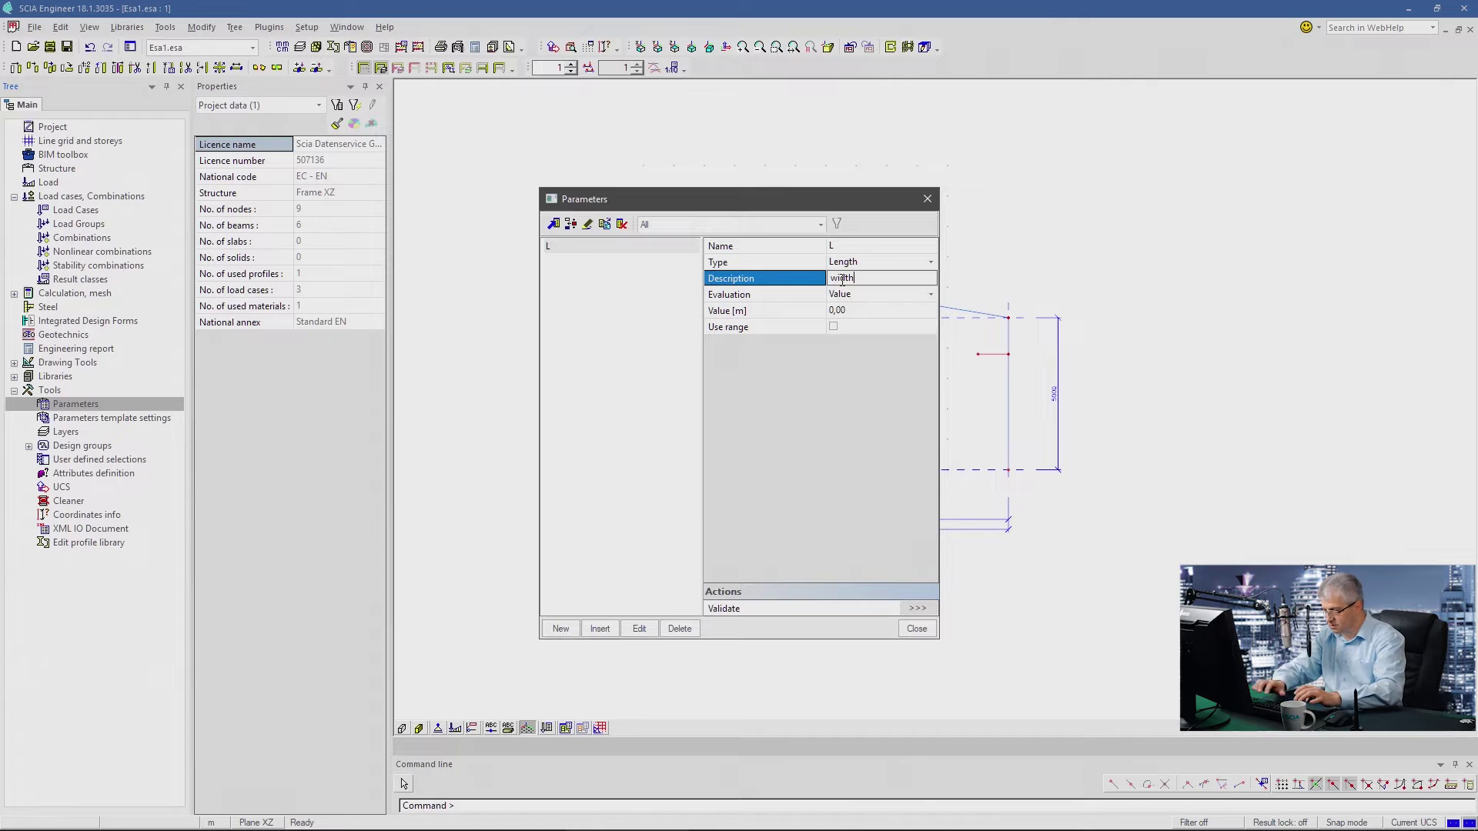
pyautogui.write('width of the frame')
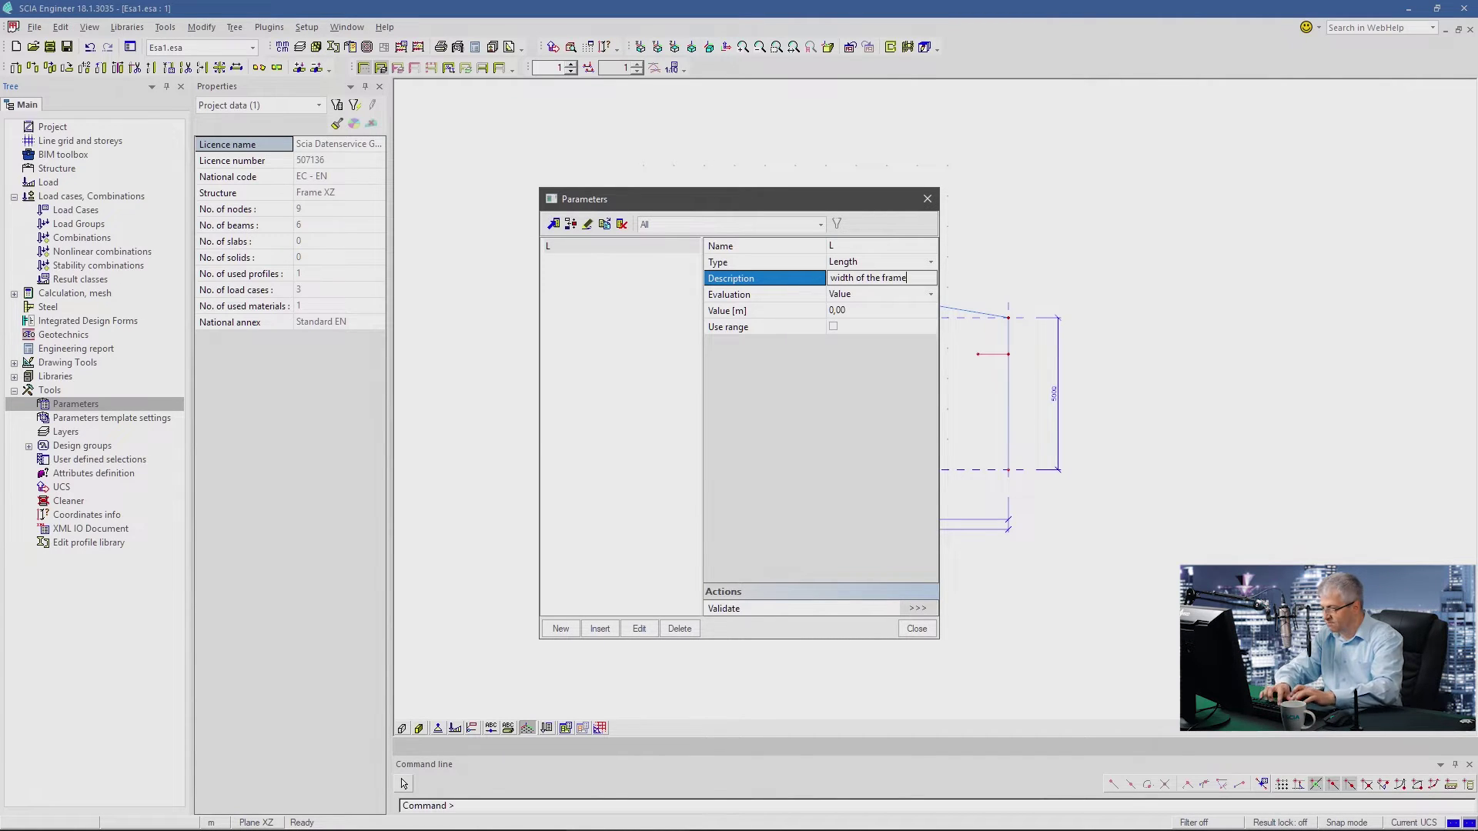
pyautogui.press('Return')
pyautogui.click(846, 310)
pyautogui.write('12')
pyautogui.press('Return')
# - Add a second length parameter named H with the description "height"
pyautogui.click(561, 628)
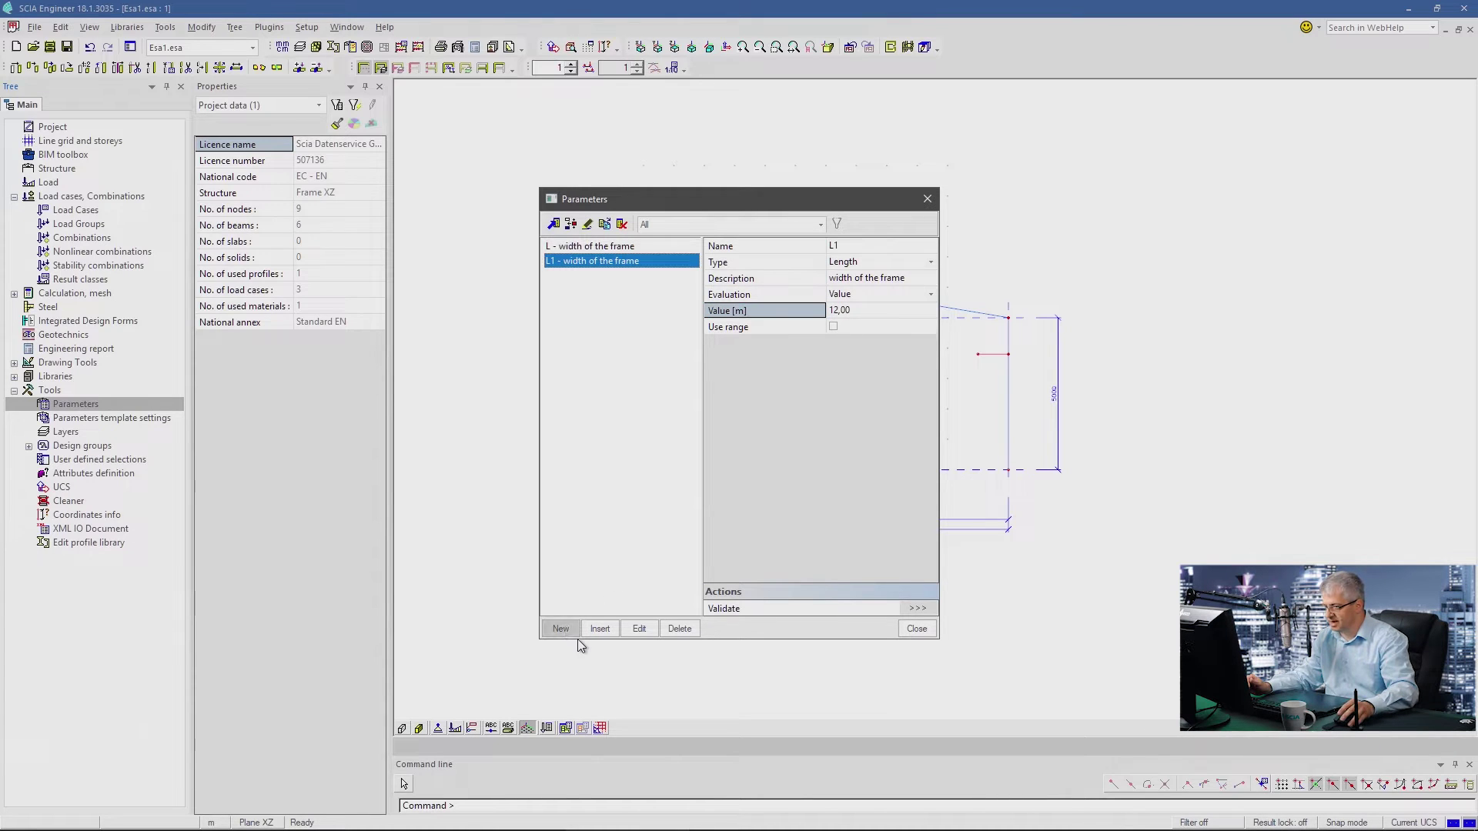
pyautogui.click(849, 246)
pyautogui.write('H')
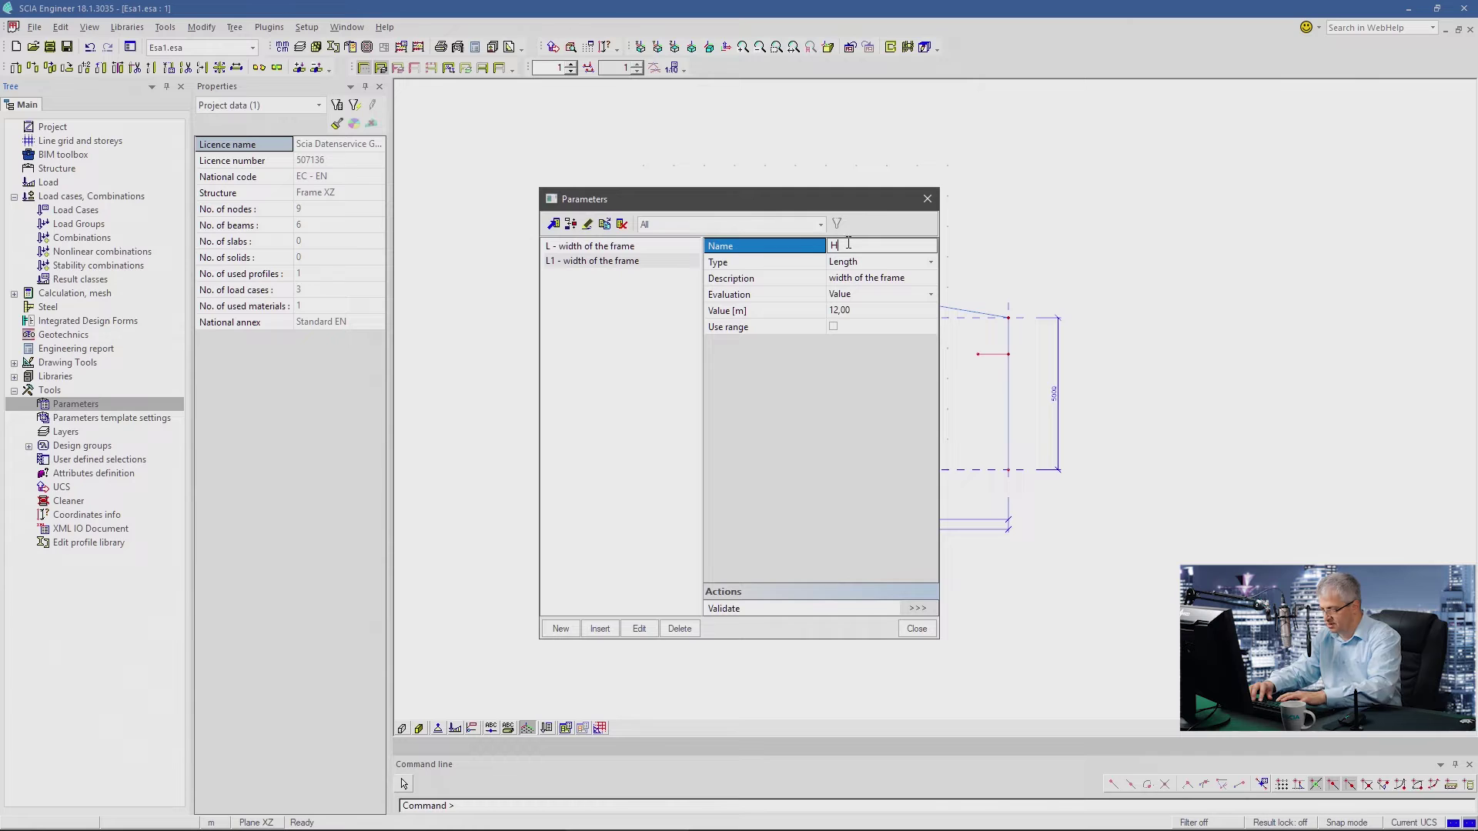
pyautogui.press('Return')
pyautogui.click(884, 278)
pyautogui.write('h')
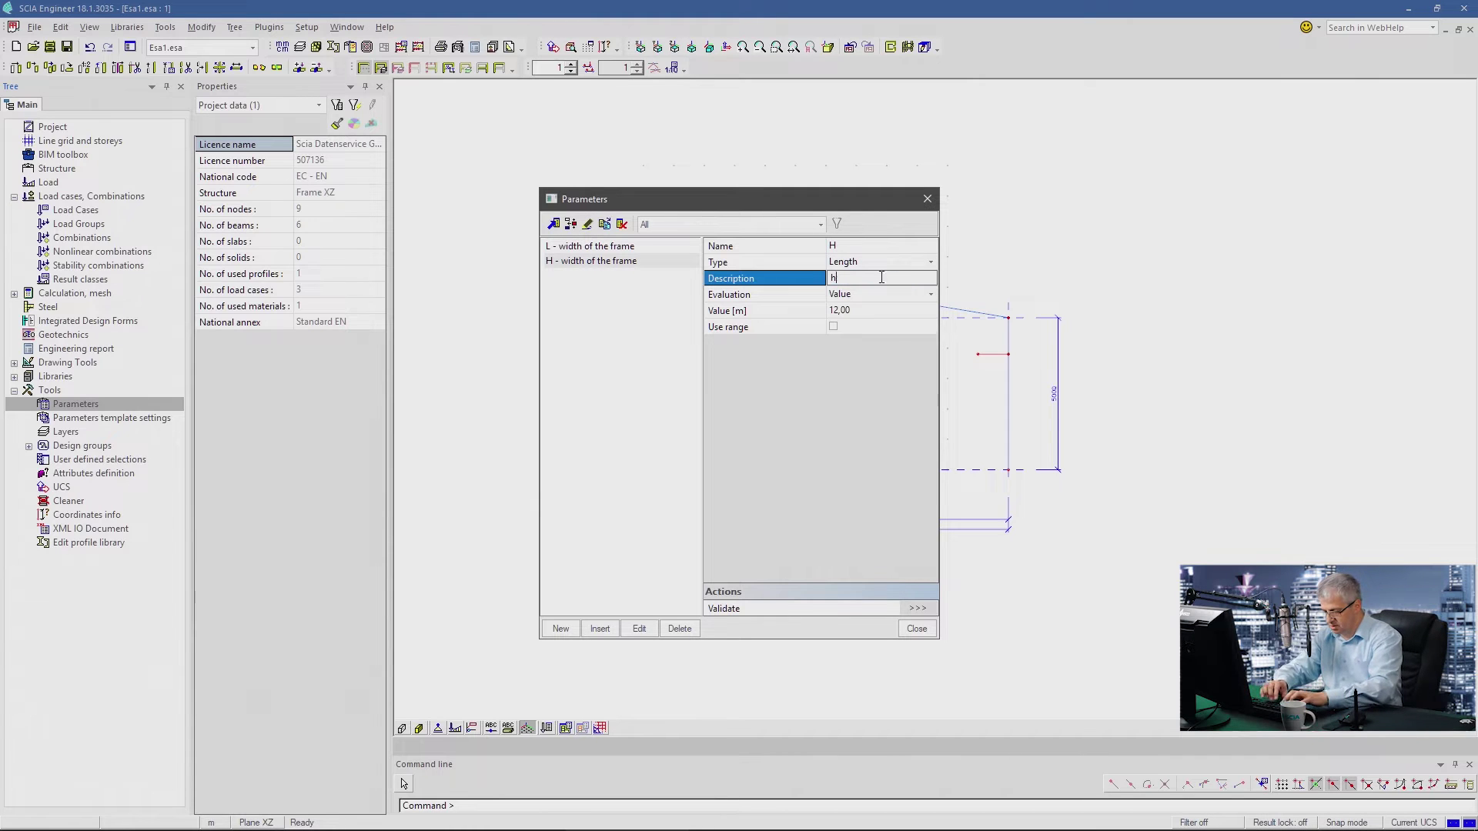
pyautogui.press('Return')
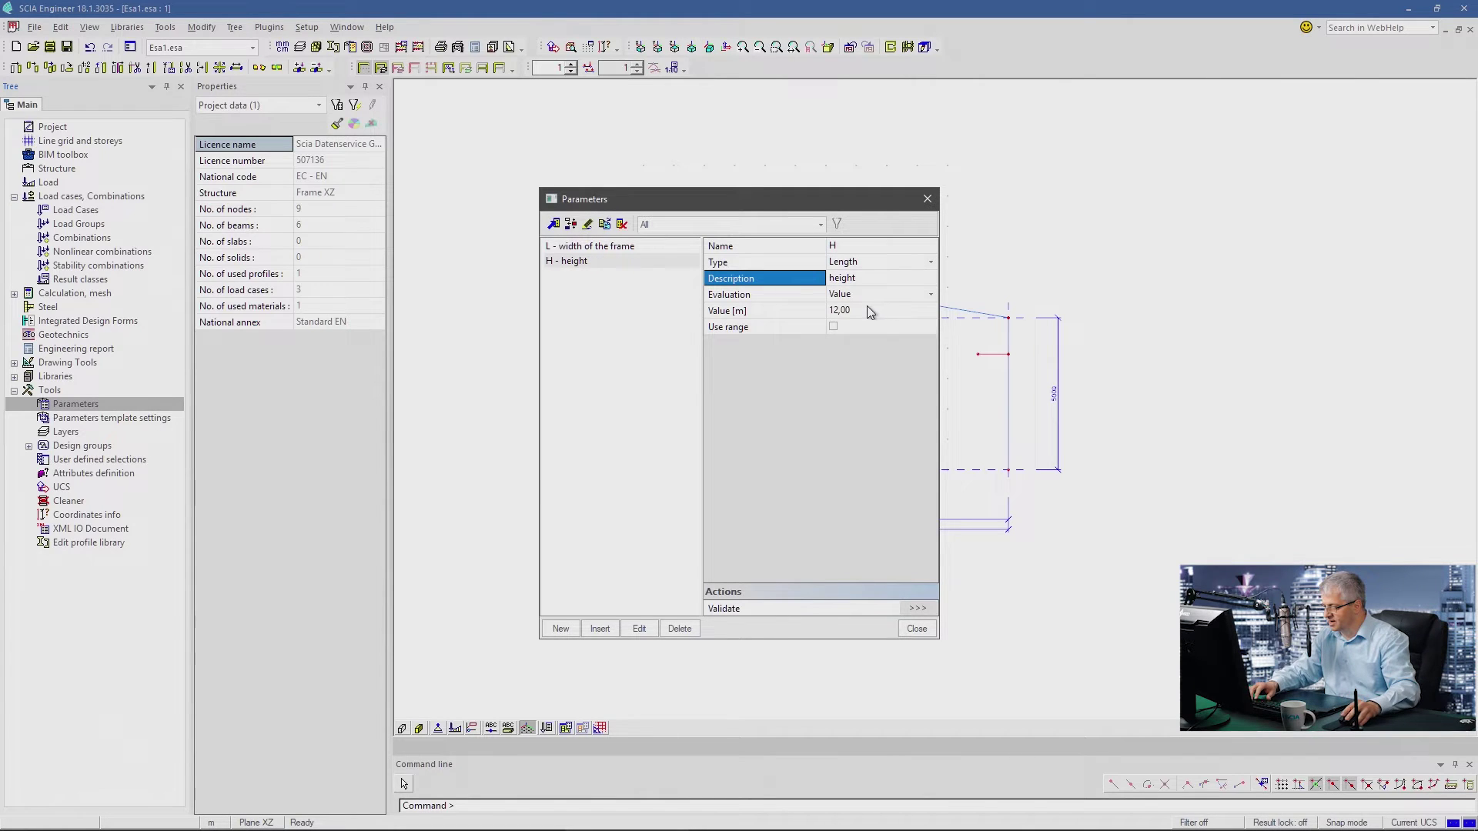
# - Set parameter H to 5 m and extend its description to "height on side"
pyautogui.click(870, 306)
pyautogui.write('5')
pyautogui.press('Return')
pyautogui.click(873, 278)
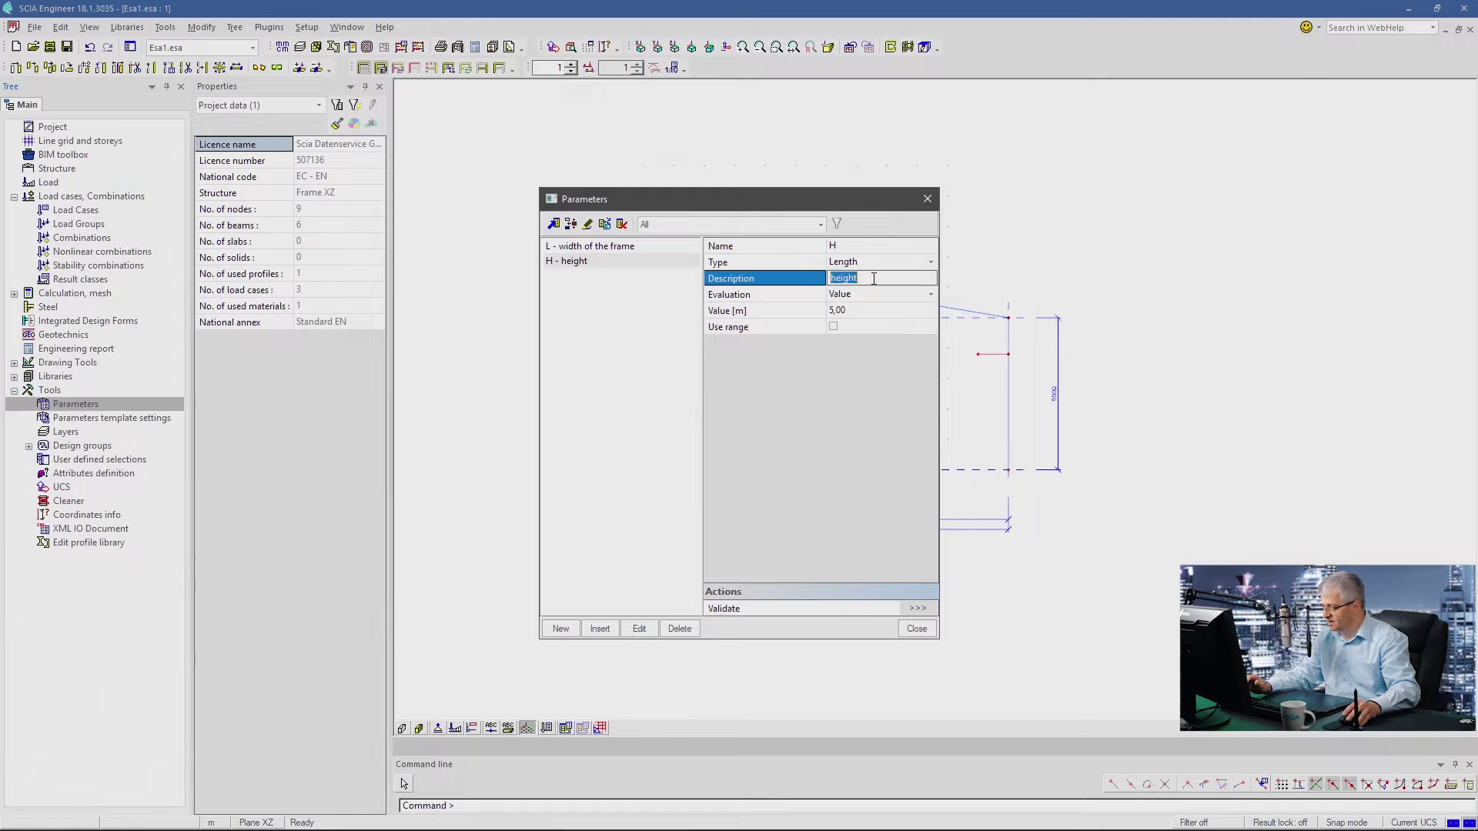
pyautogui.write('on side')
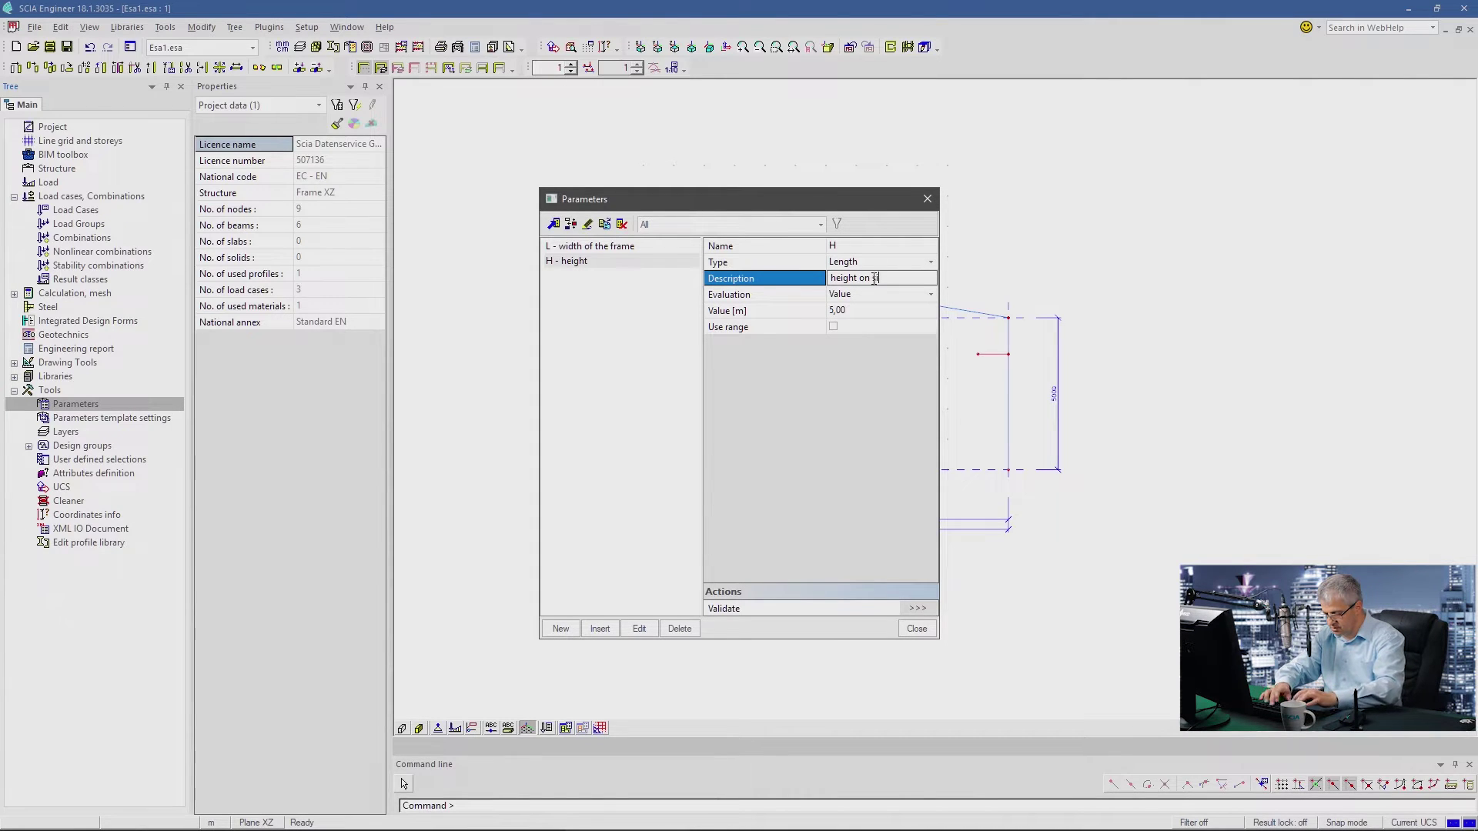
pyautogui.press('Return')
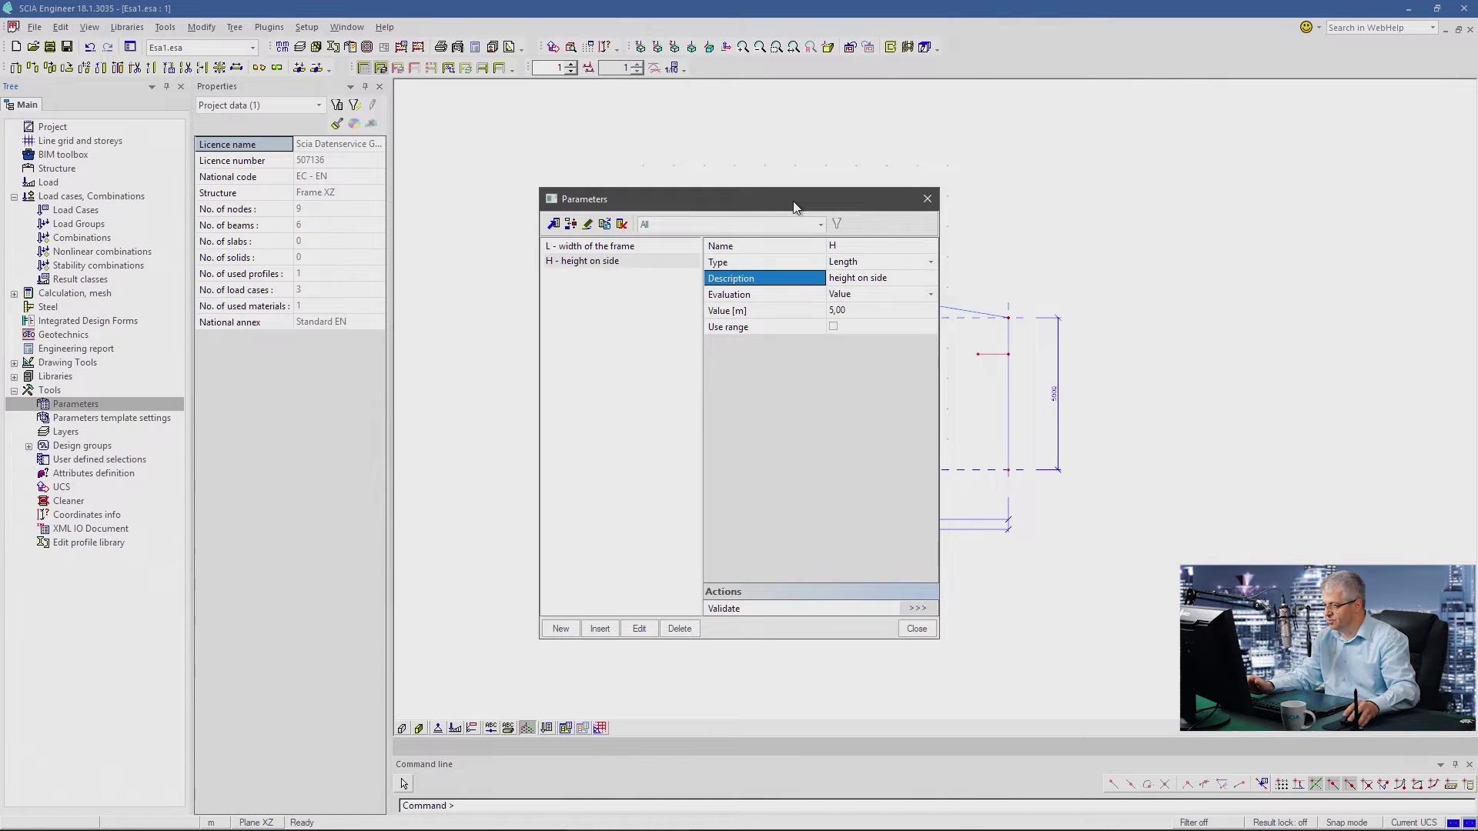
# - Add a third parameter named A and set its type to Angle
pyautogui.moveTo(794, 201); pyautogui.dragTo(690, 183)
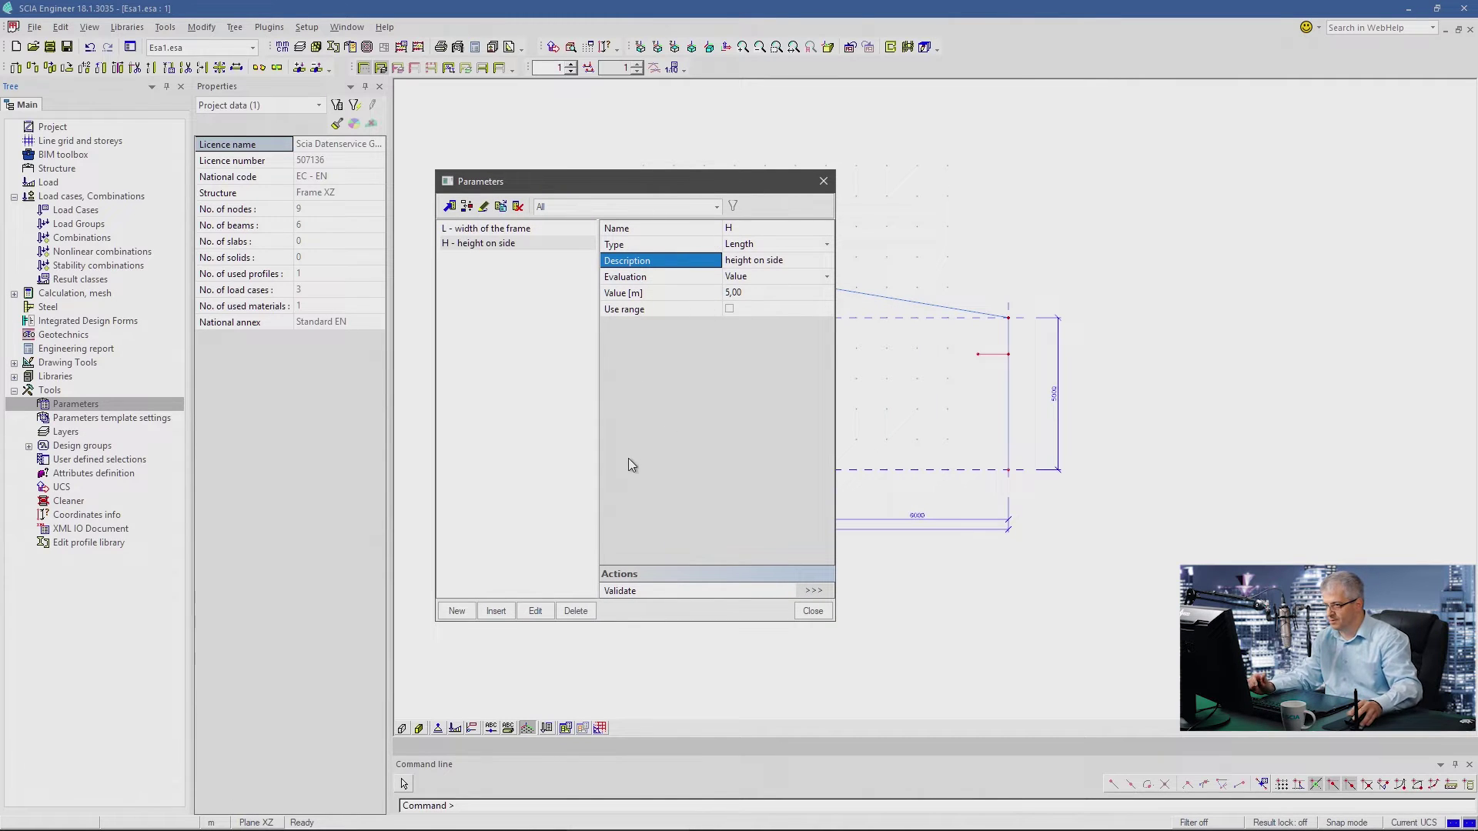
pyautogui.moveTo(682, 186); pyautogui.dragTo(421, 239)
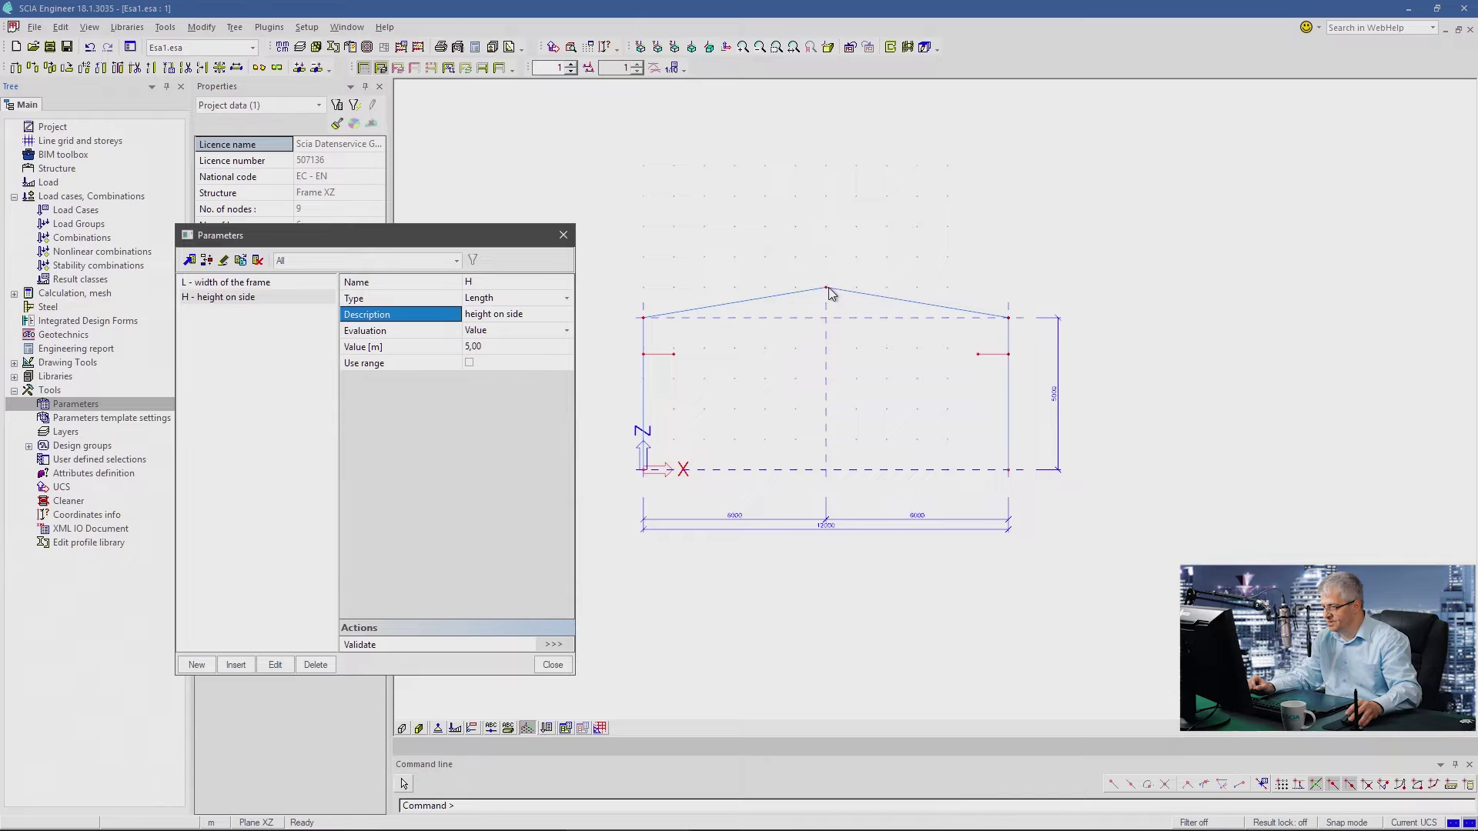
pyautogui.click(208, 664)
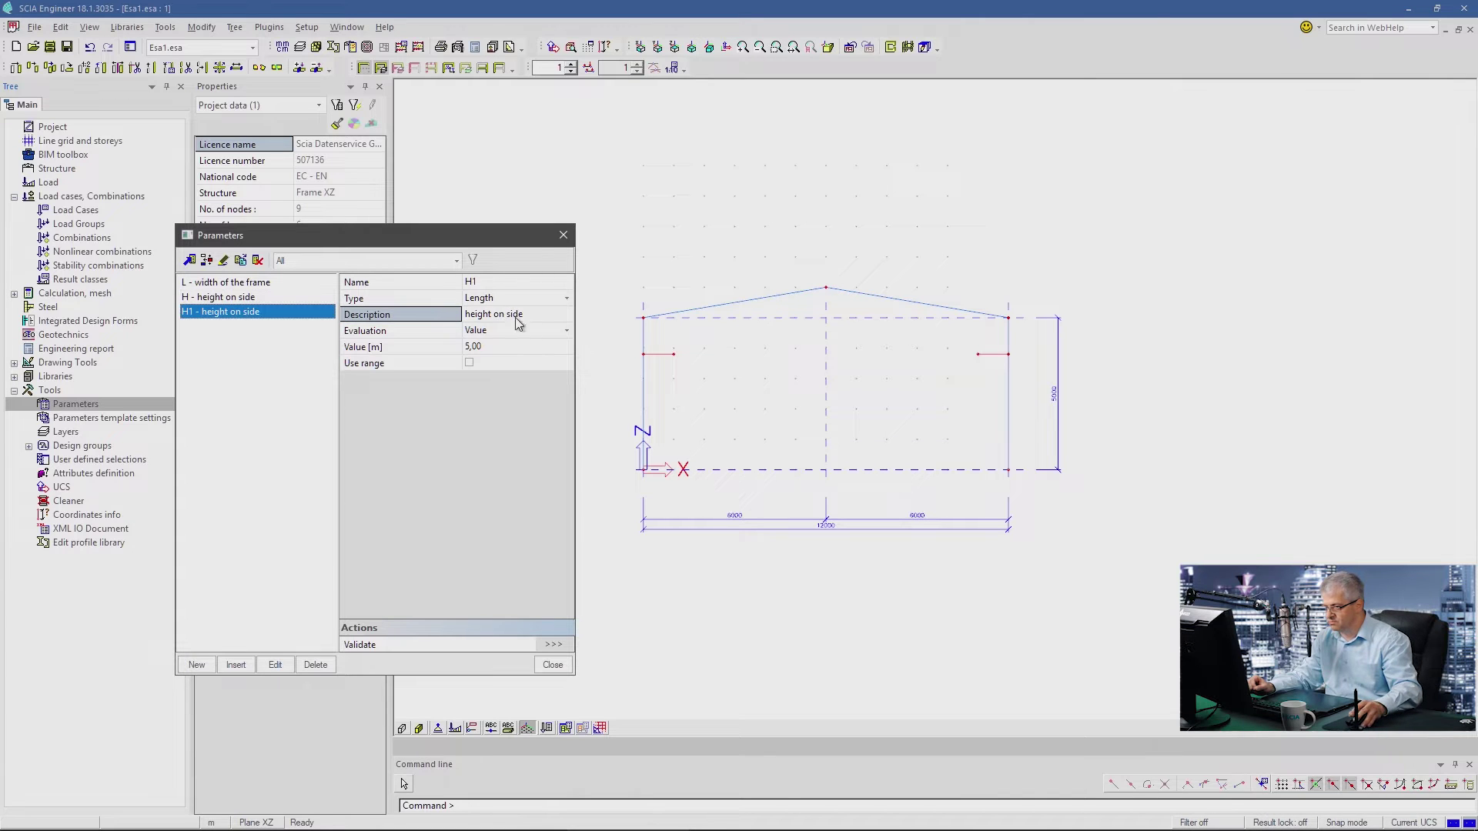
pyautogui.click(486, 282)
pyautogui.write('A')
pyautogui.press('Return')
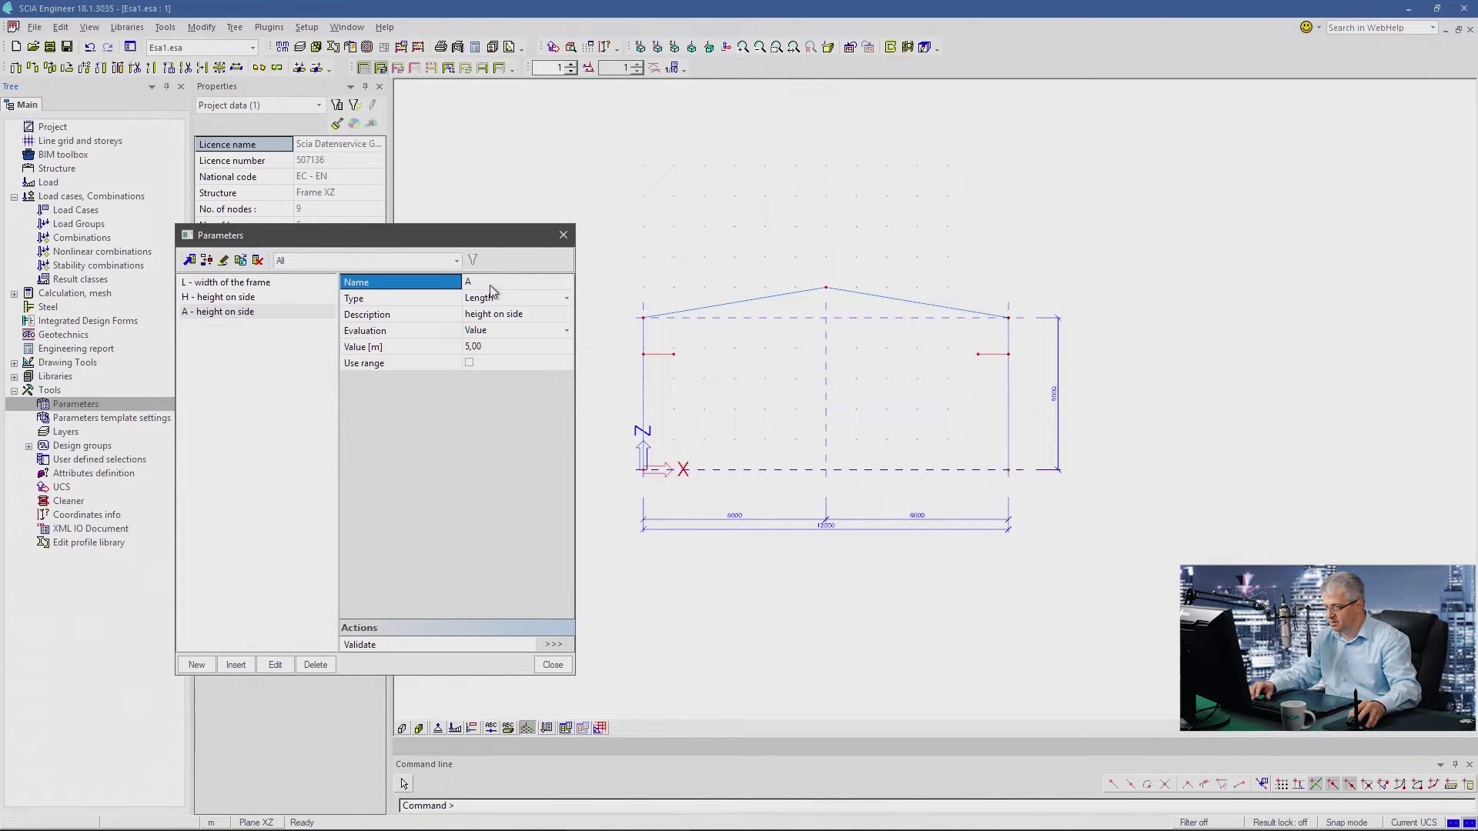
pyautogui.click(484, 299)
pyautogui.click(483, 300)
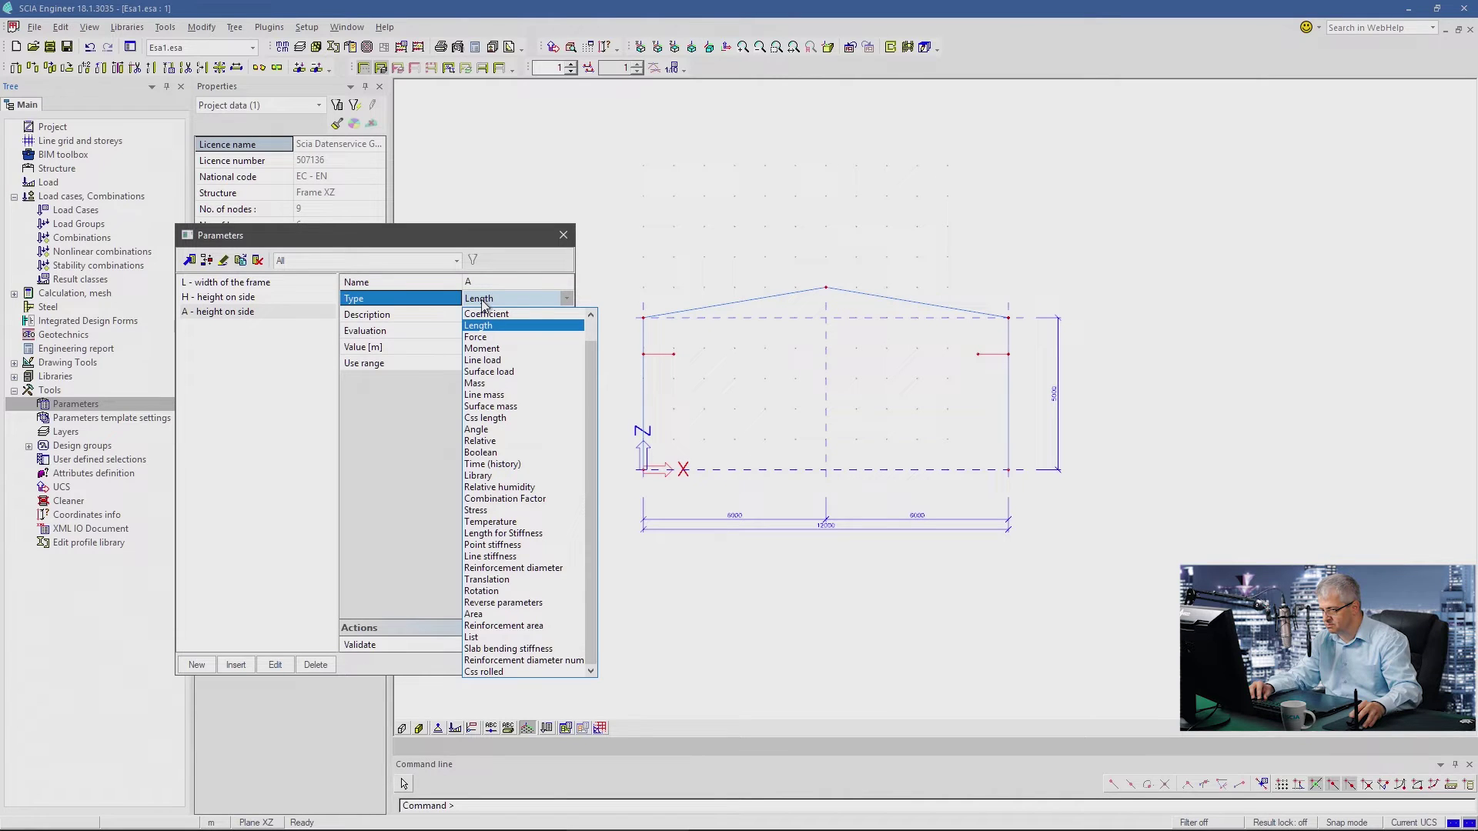
pyautogui.press('Down')
pyautogui.press('Down')
pyautogui.press('Down')
pyautogui.press('Down')
pyautogui.press('Down')
pyautogui.press('Down')
pyautogui.press('Down')
pyautogui.press('Down')
pyautogui.press('Down')
pyautogui.press('Return')
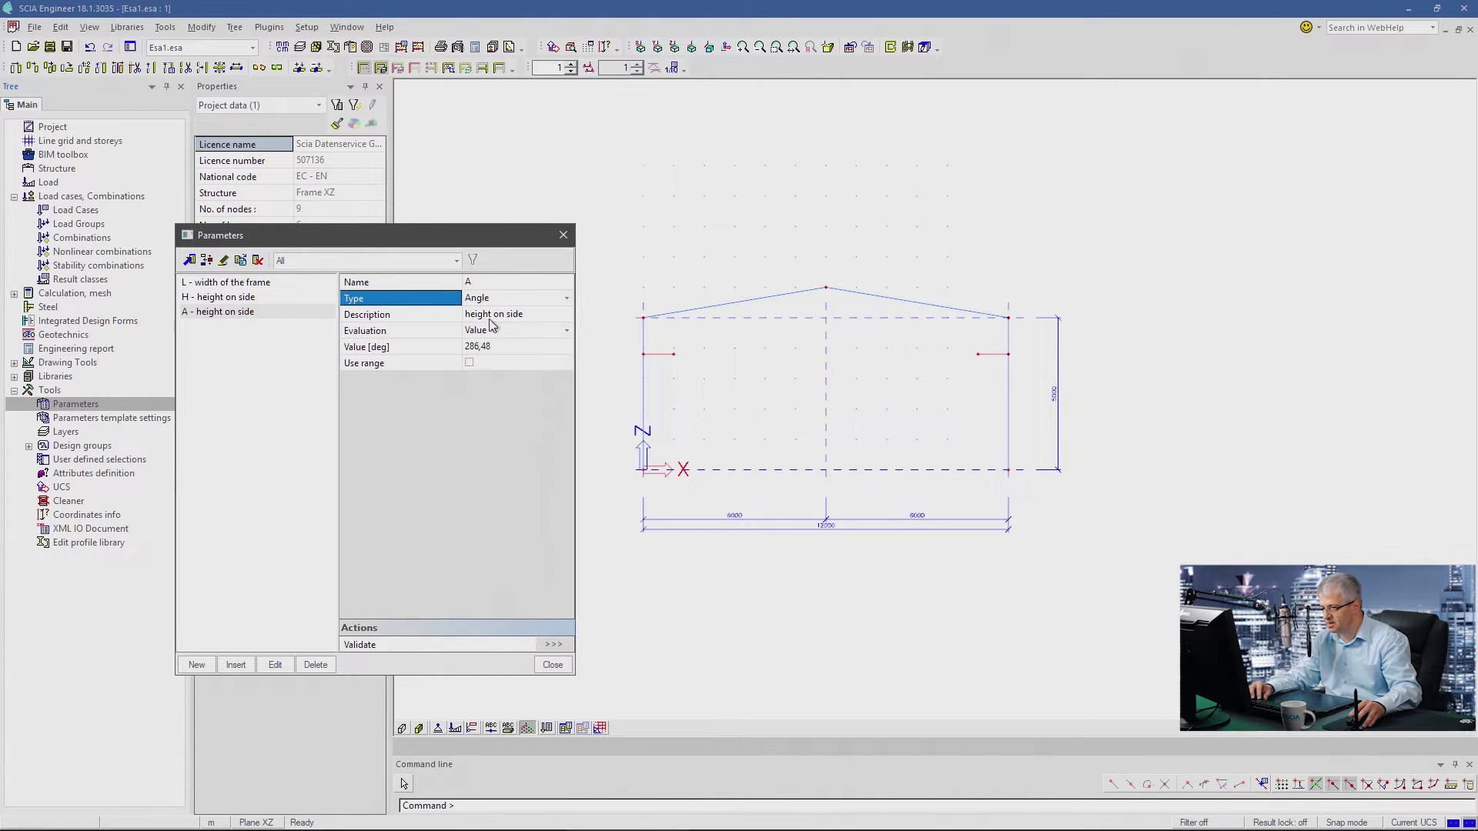
# - Set angle parameter A to a value of 10 degrees and finish the parameters with a correctness check
pyautogui.click(492, 330)
pyautogui.click(491, 330)
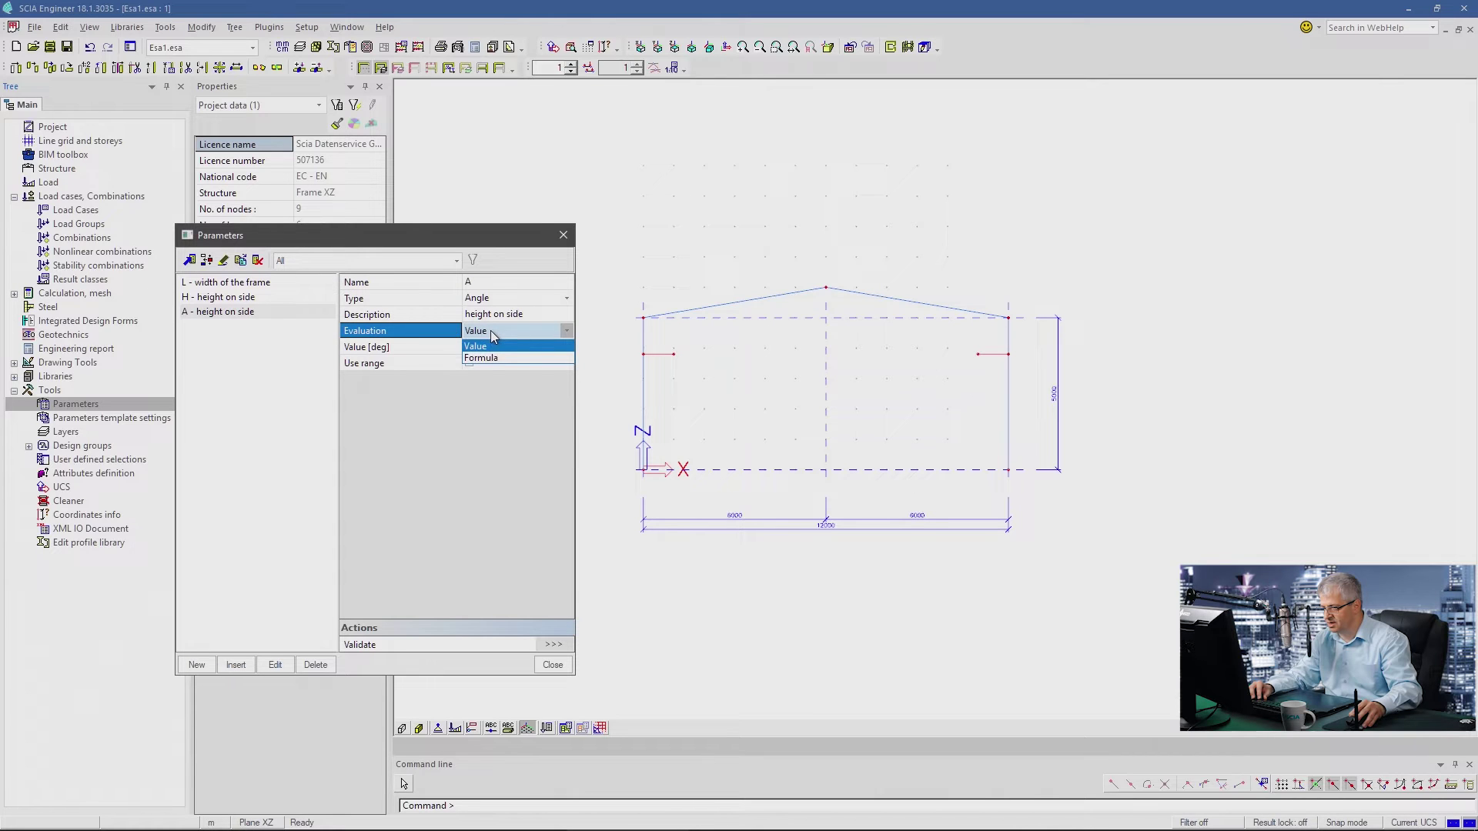
pyautogui.click(491, 330)
pyautogui.click(498, 348)
pyautogui.write('10')
pyautogui.press('Return')
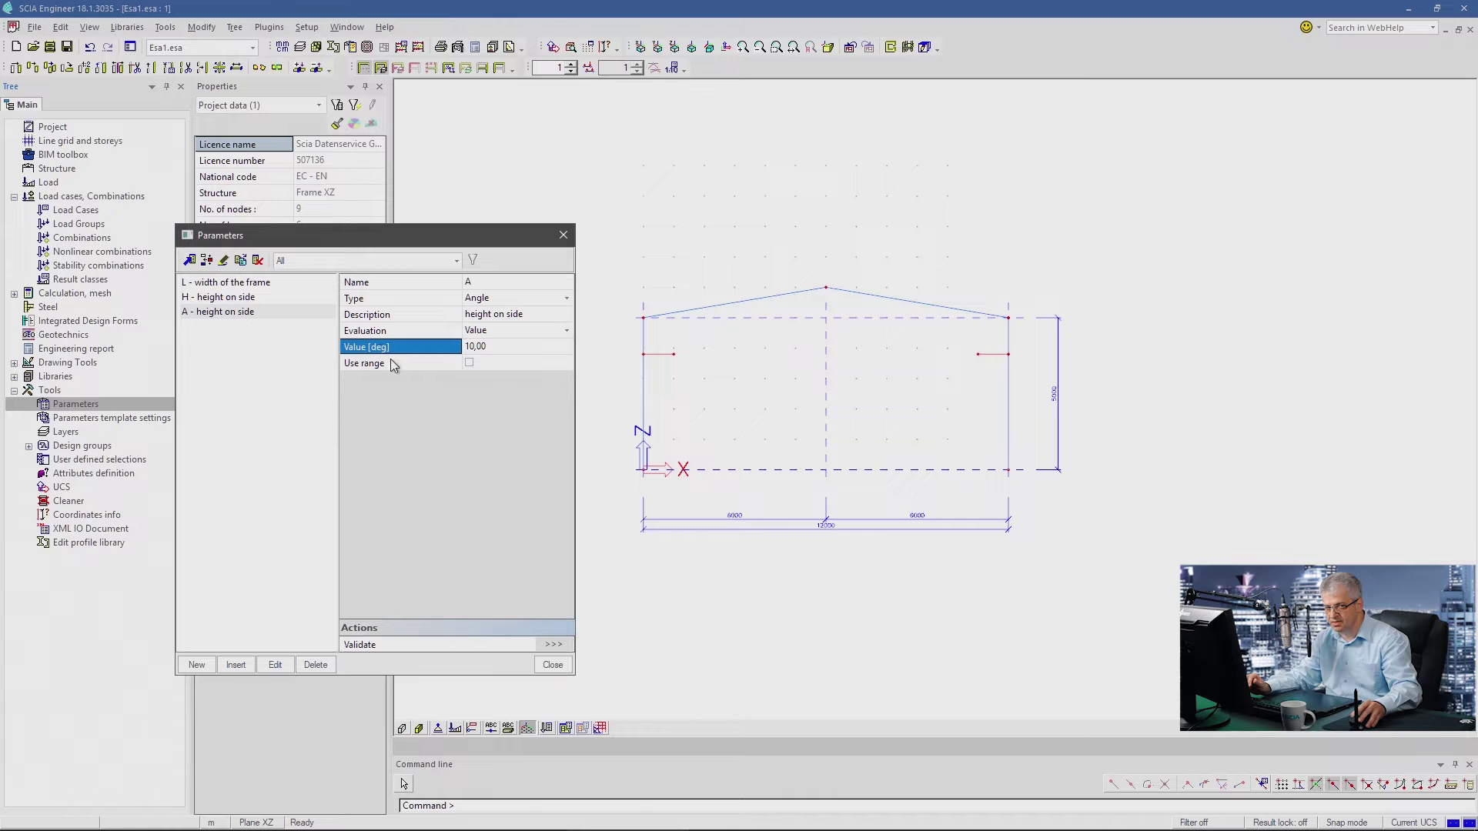
pyautogui.click(552, 665)
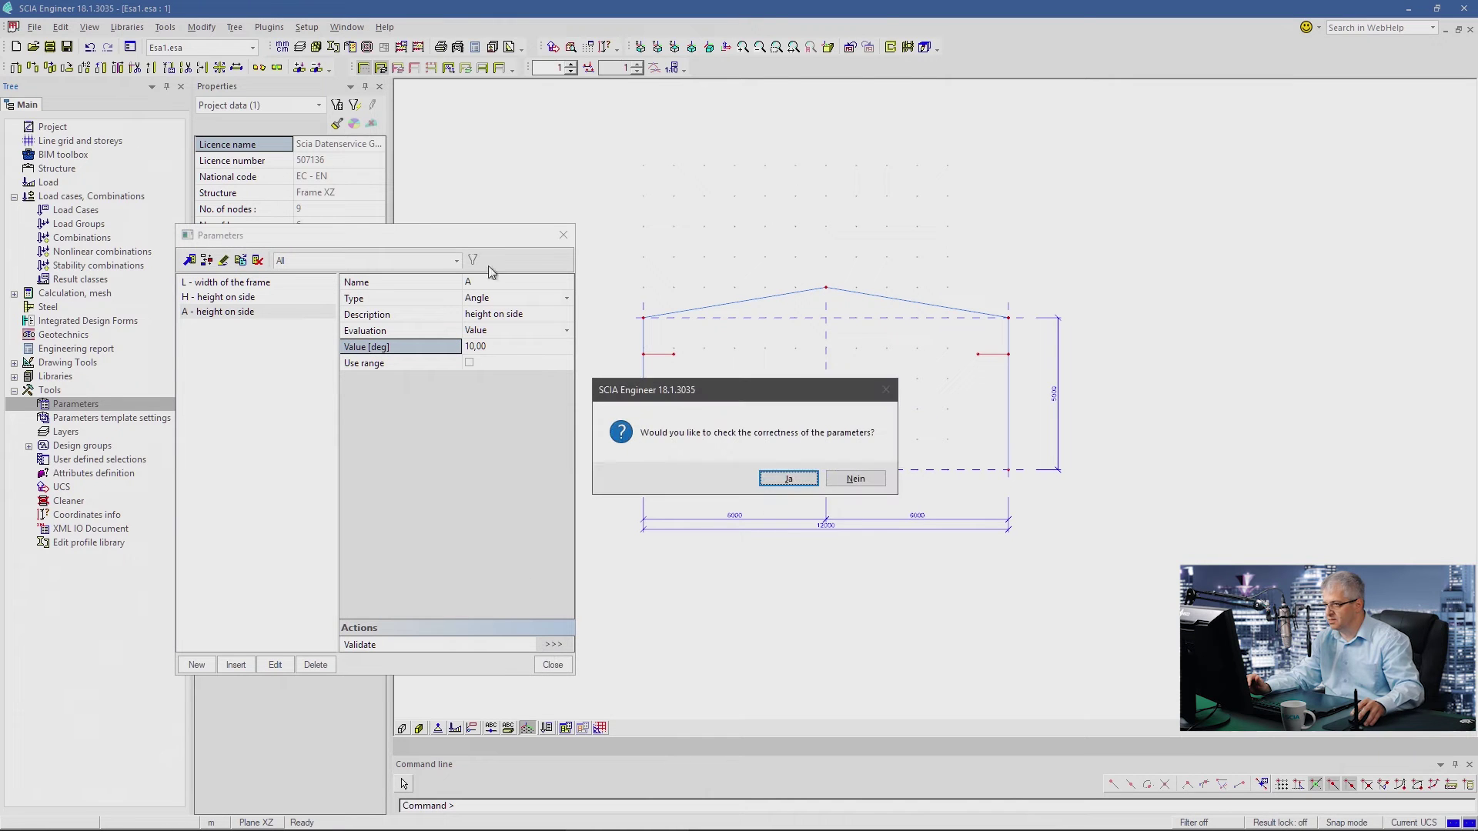
pyautogui.click(785, 482)
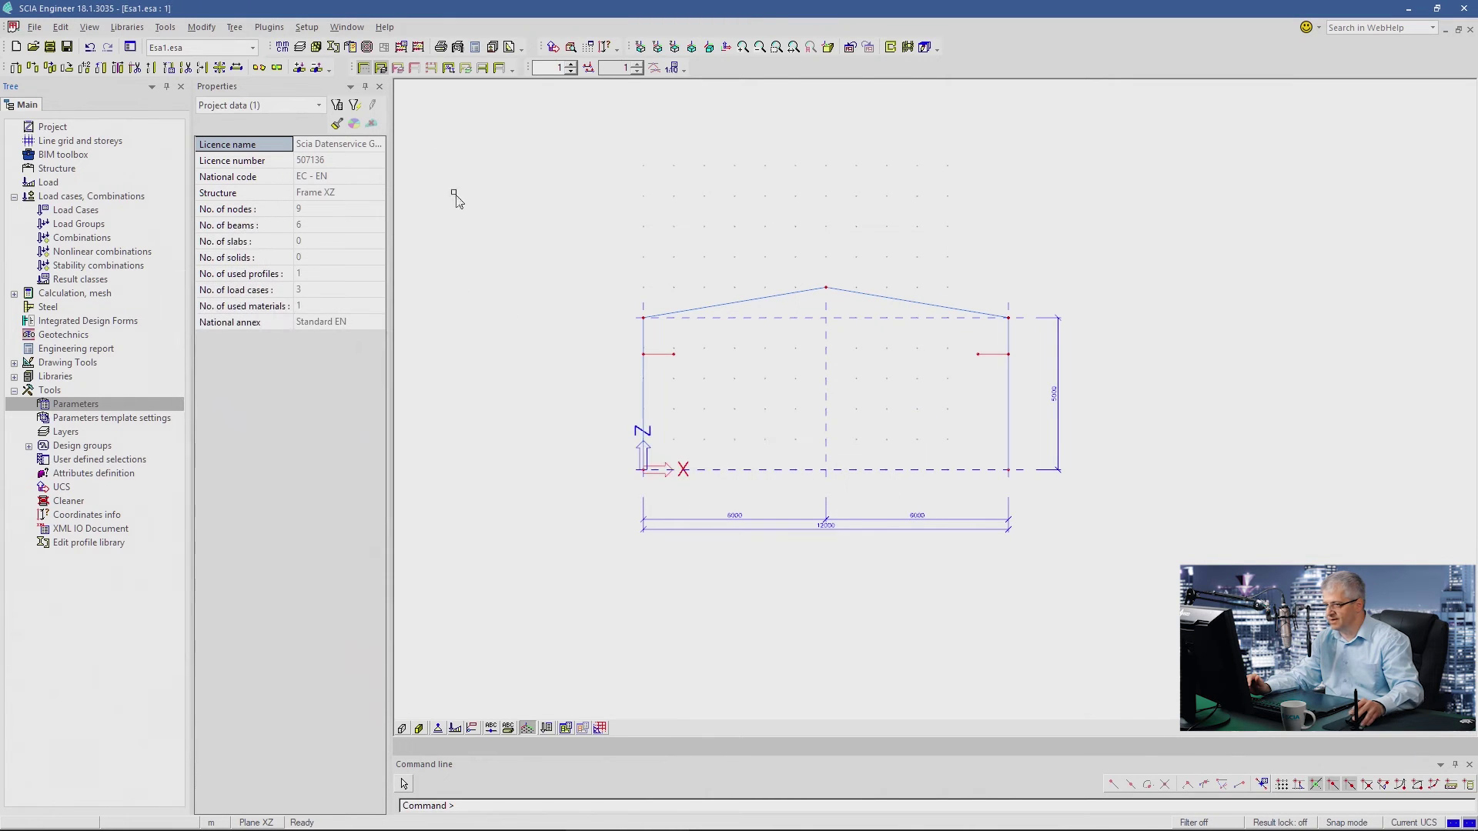
# - Review the project units used for parameters, including length and angle, without changing them
pyautogui.click(307, 27)
pyautogui.click(358, 171)
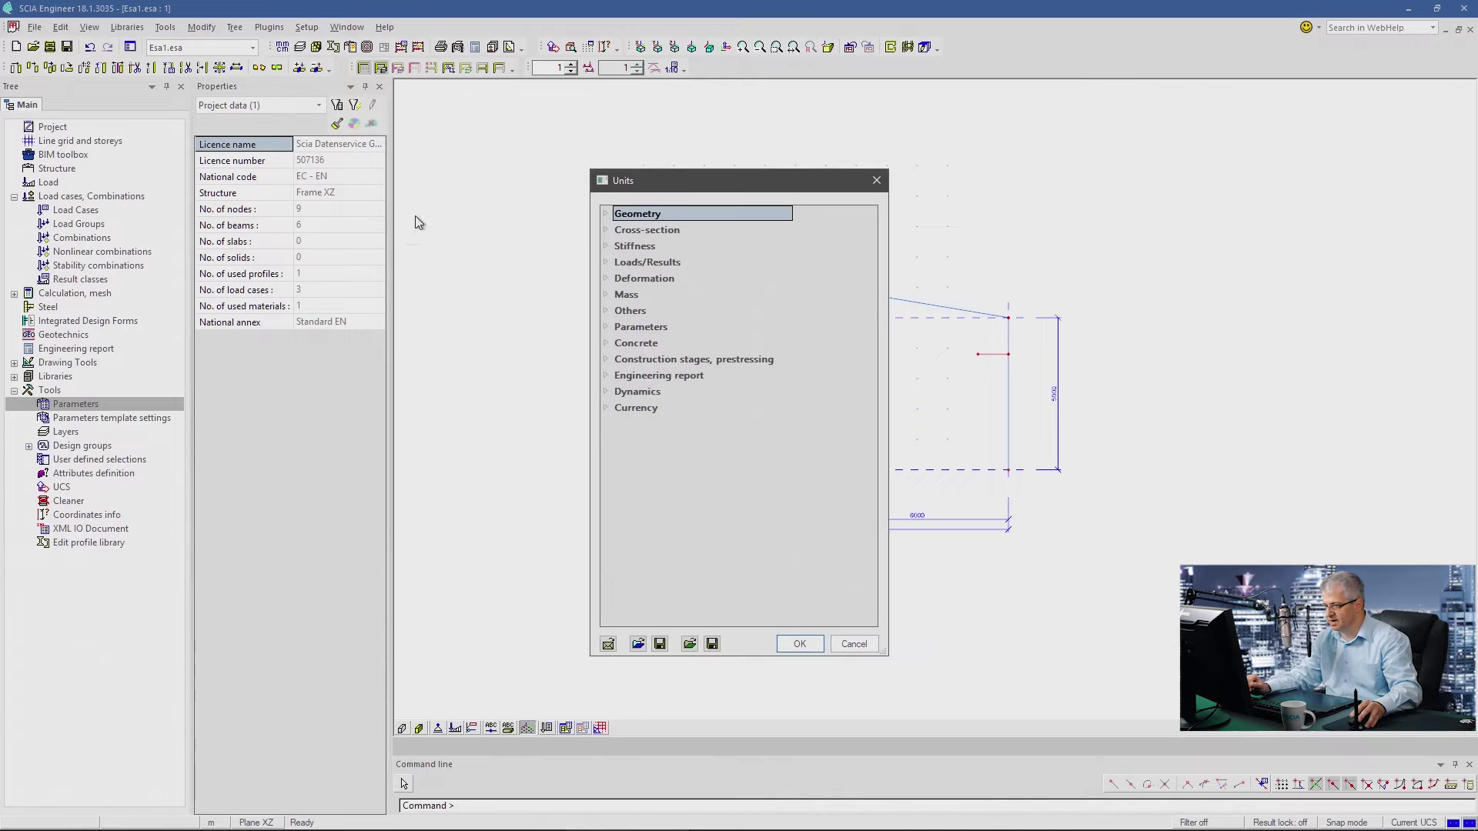
pyautogui.click(607, 328)
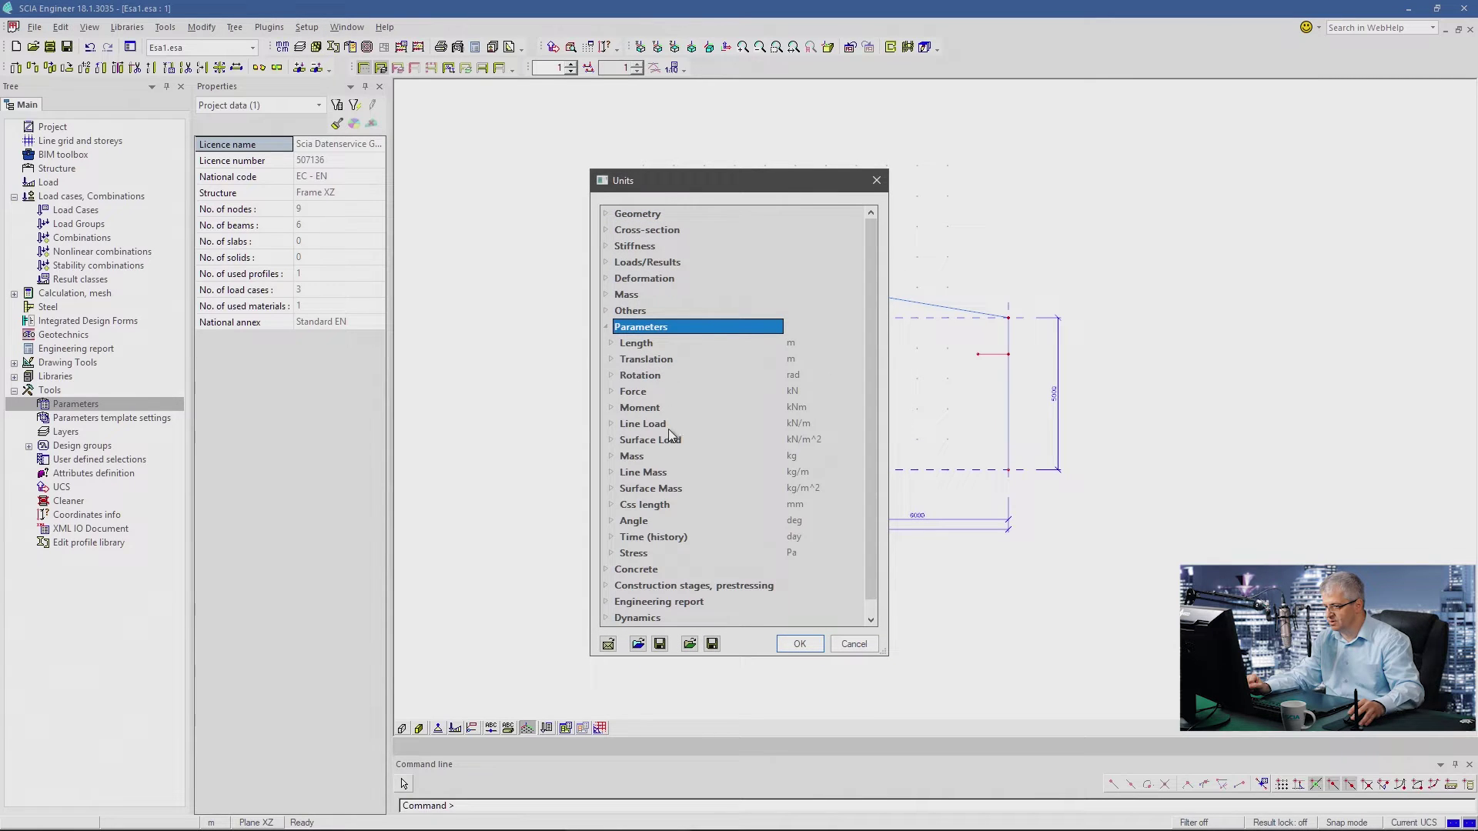
pyautogui.click(607, 328)
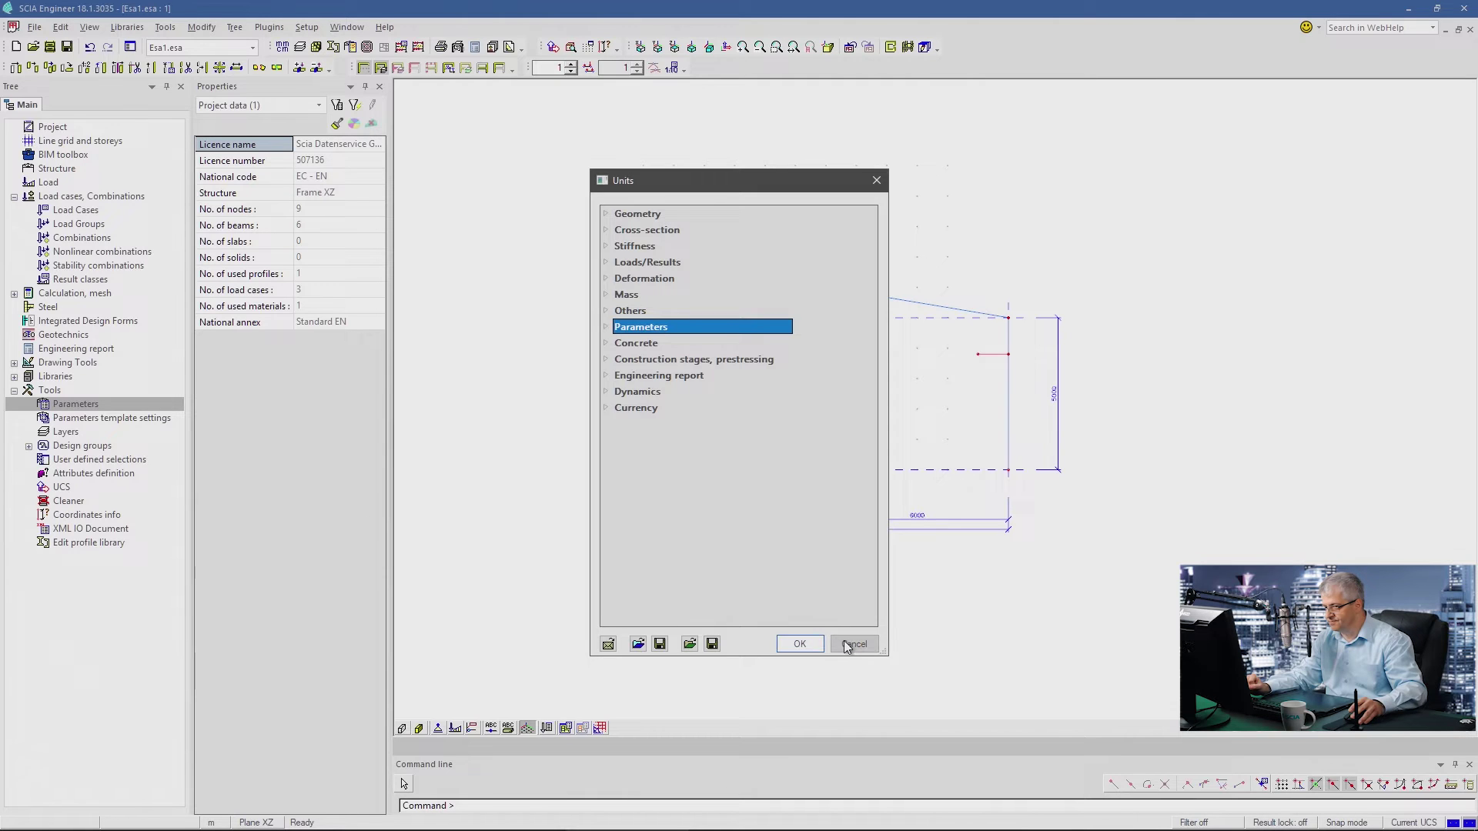
pyautogui.click(853, 643)
# - Reopen the project parameters and add a fourth parameter named HM
pyautogui.doubleClick(94, 405)
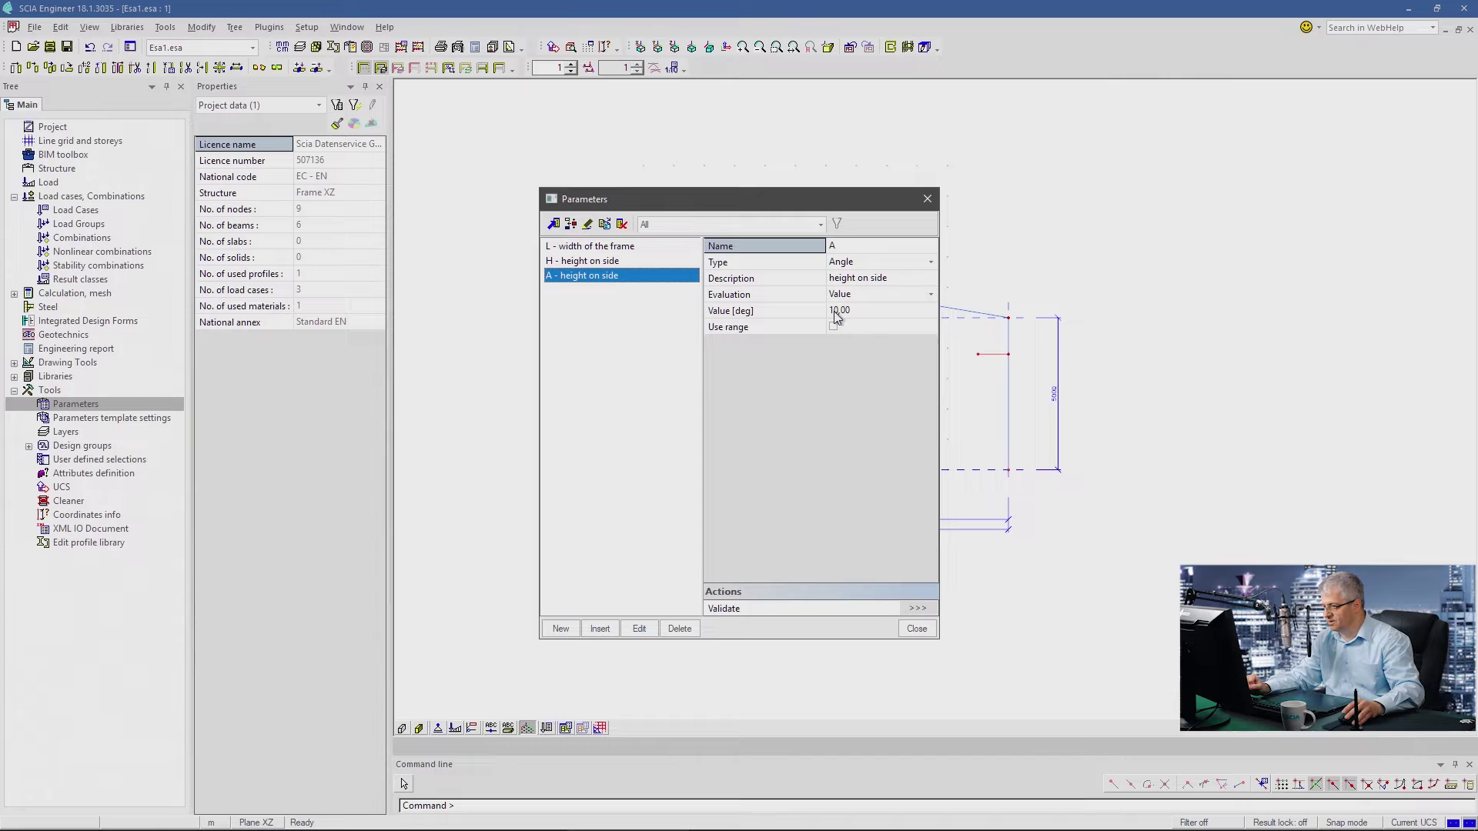
pyautogui.moveTo(627, 187)
pyautogui.mouseDown()
pyautogui.moveTo(627, 160)
pyautogui.moveTo(419, 169)
pyautogui.mouseUp()
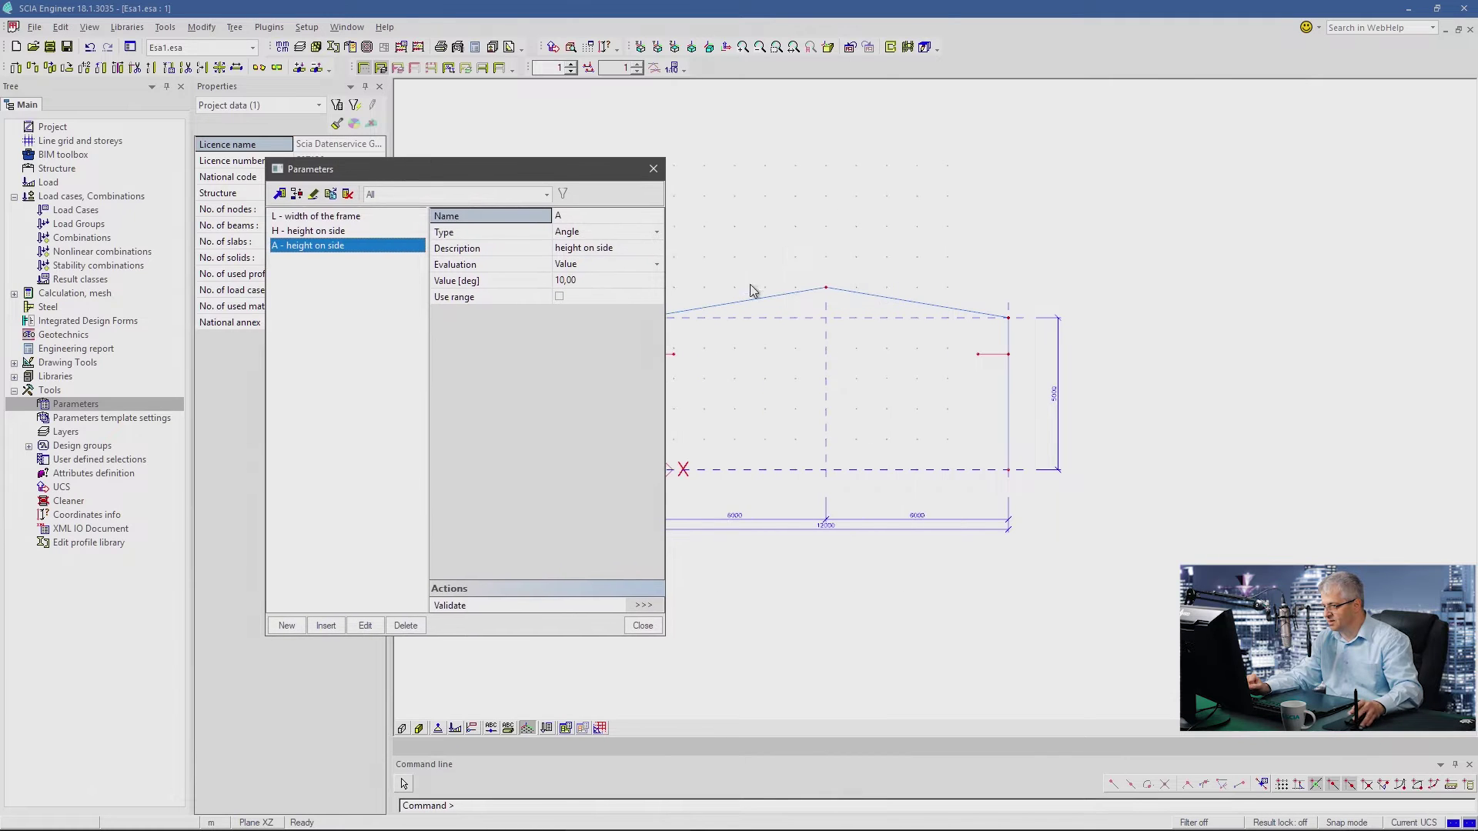
pyautogui.click(287, 626)
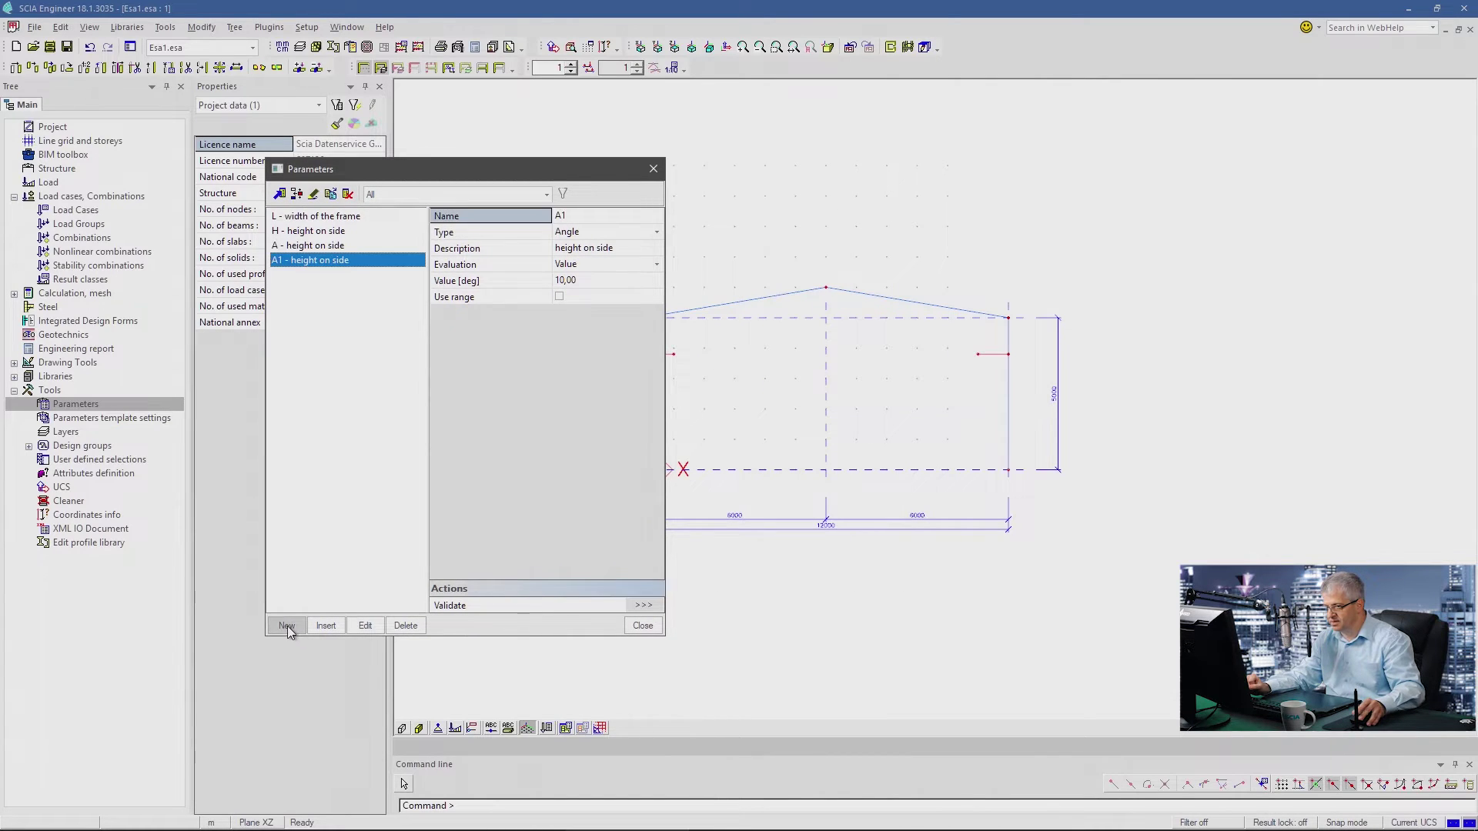
pyautogui.click(576, 216)
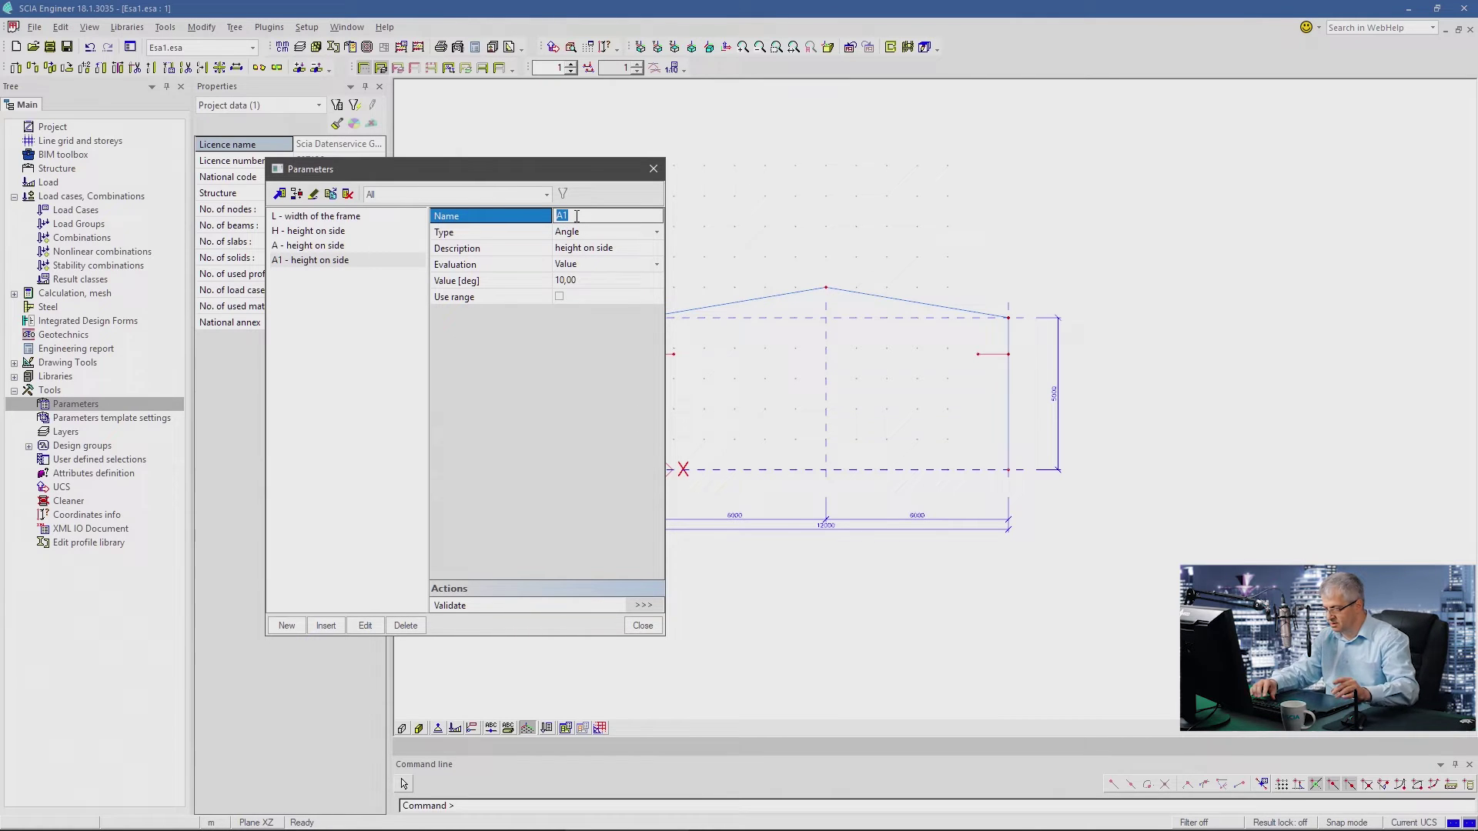
pyautogui.write('HM')
pyautogui.press('Return')
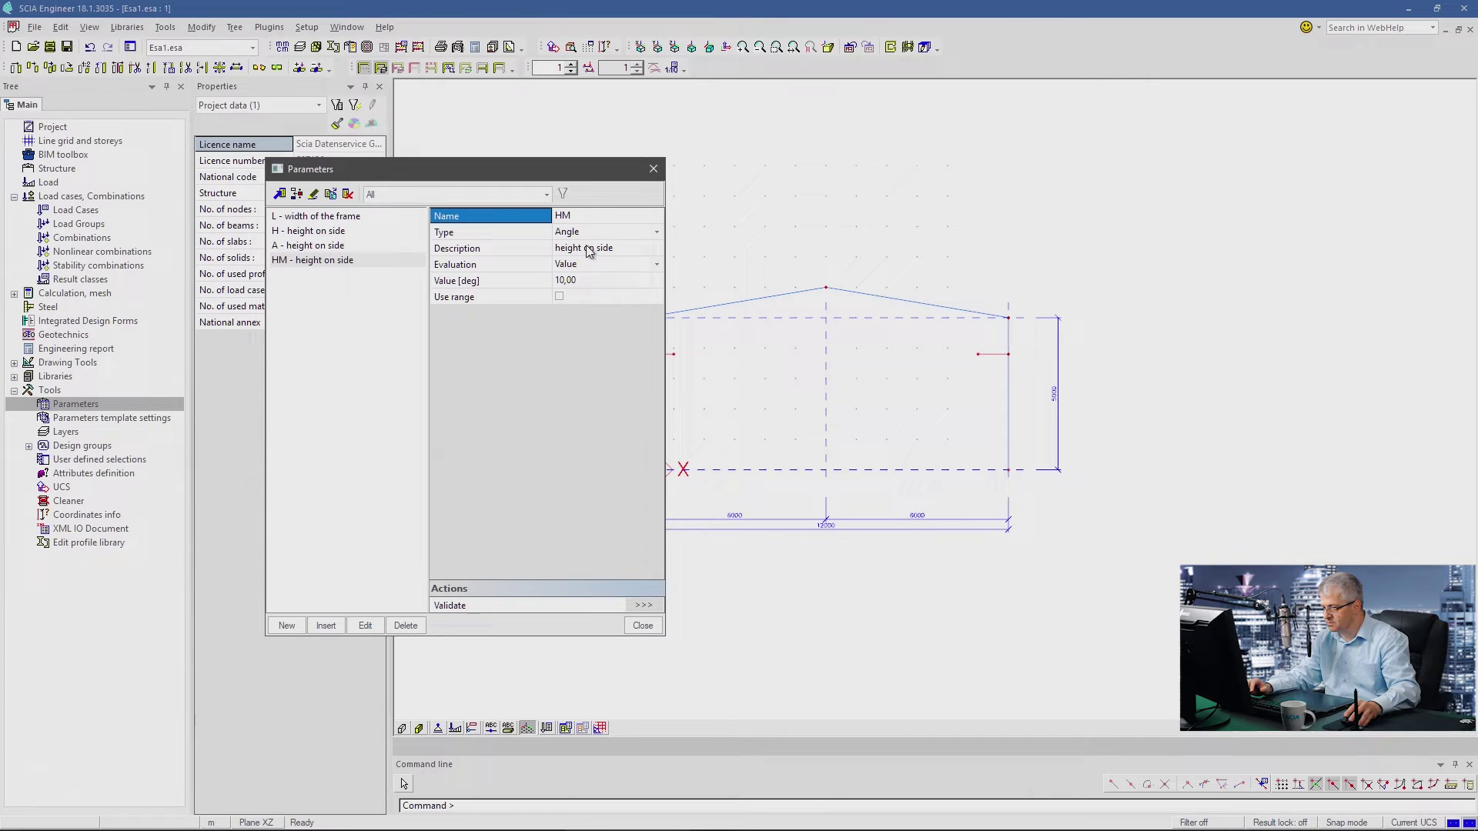
# - Set parameter HM's type to Length and its description to "height in the middle"
pyautogui.click(585, 233)
pyautogui.click(585, 233)
pyautogui.click(582, 260)
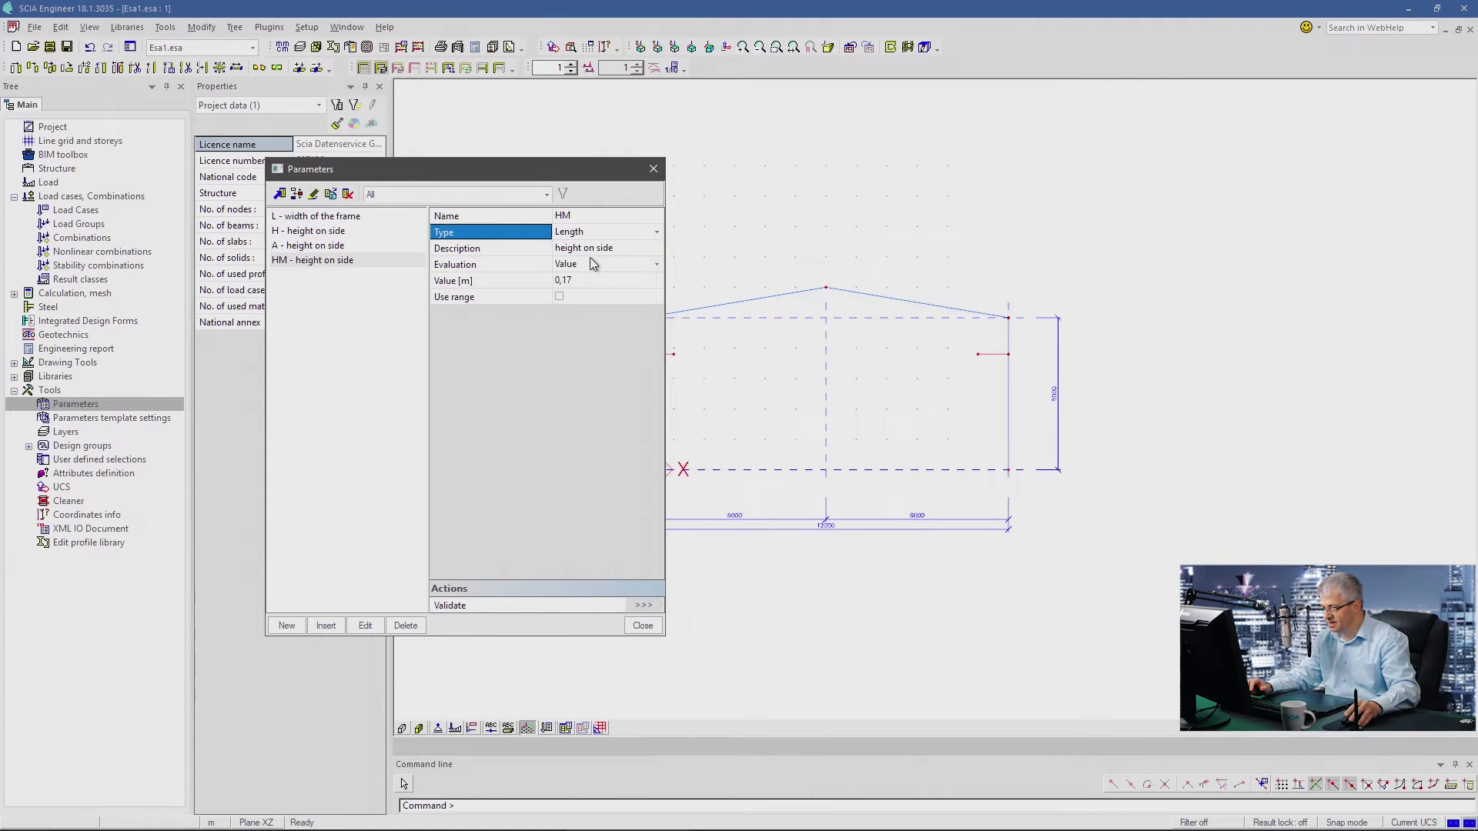
pyautogui.click(589, 248)
pyautogui.write('he')
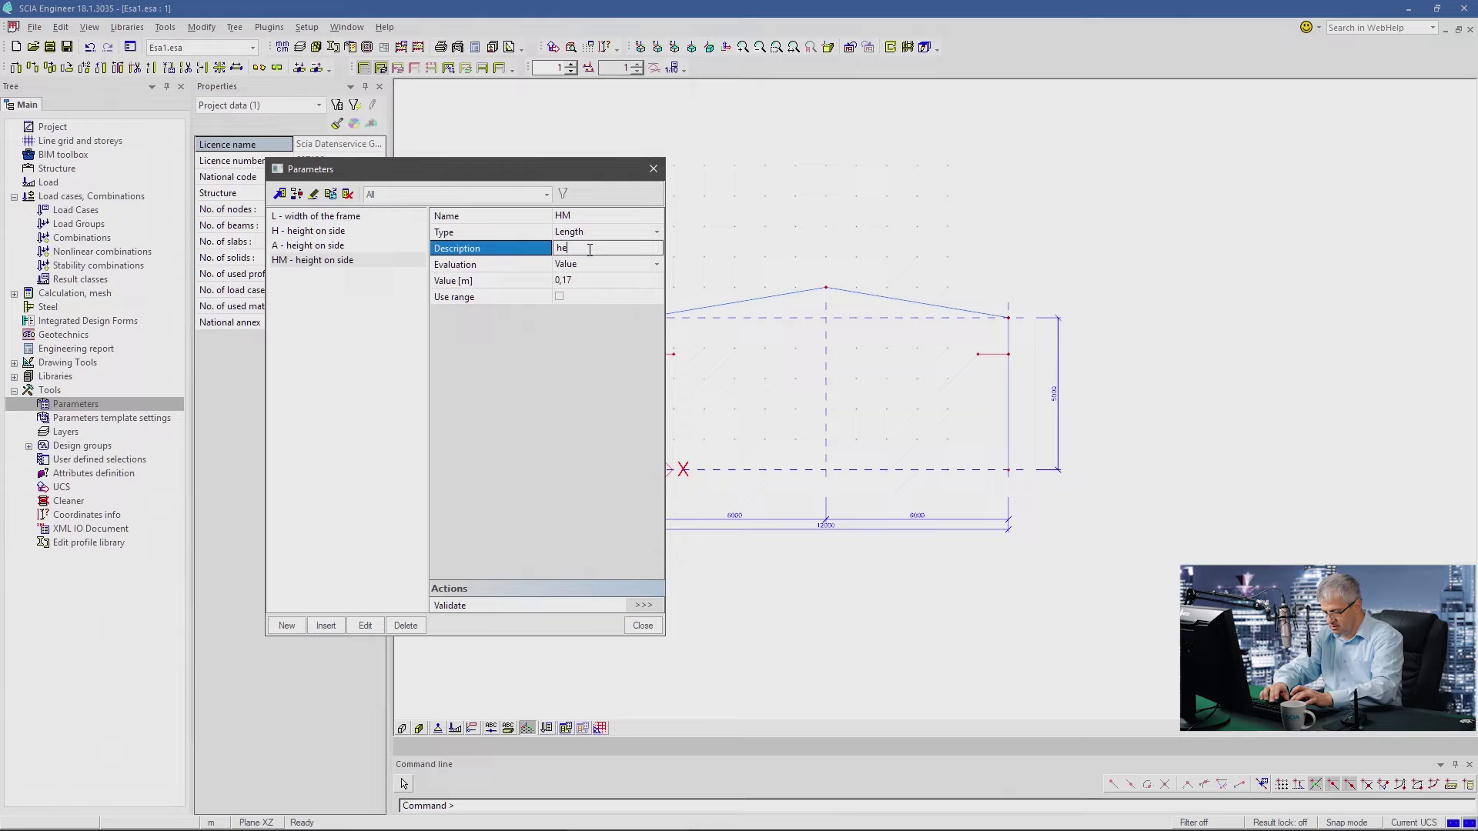
pyautogui.write('ight in the middle')
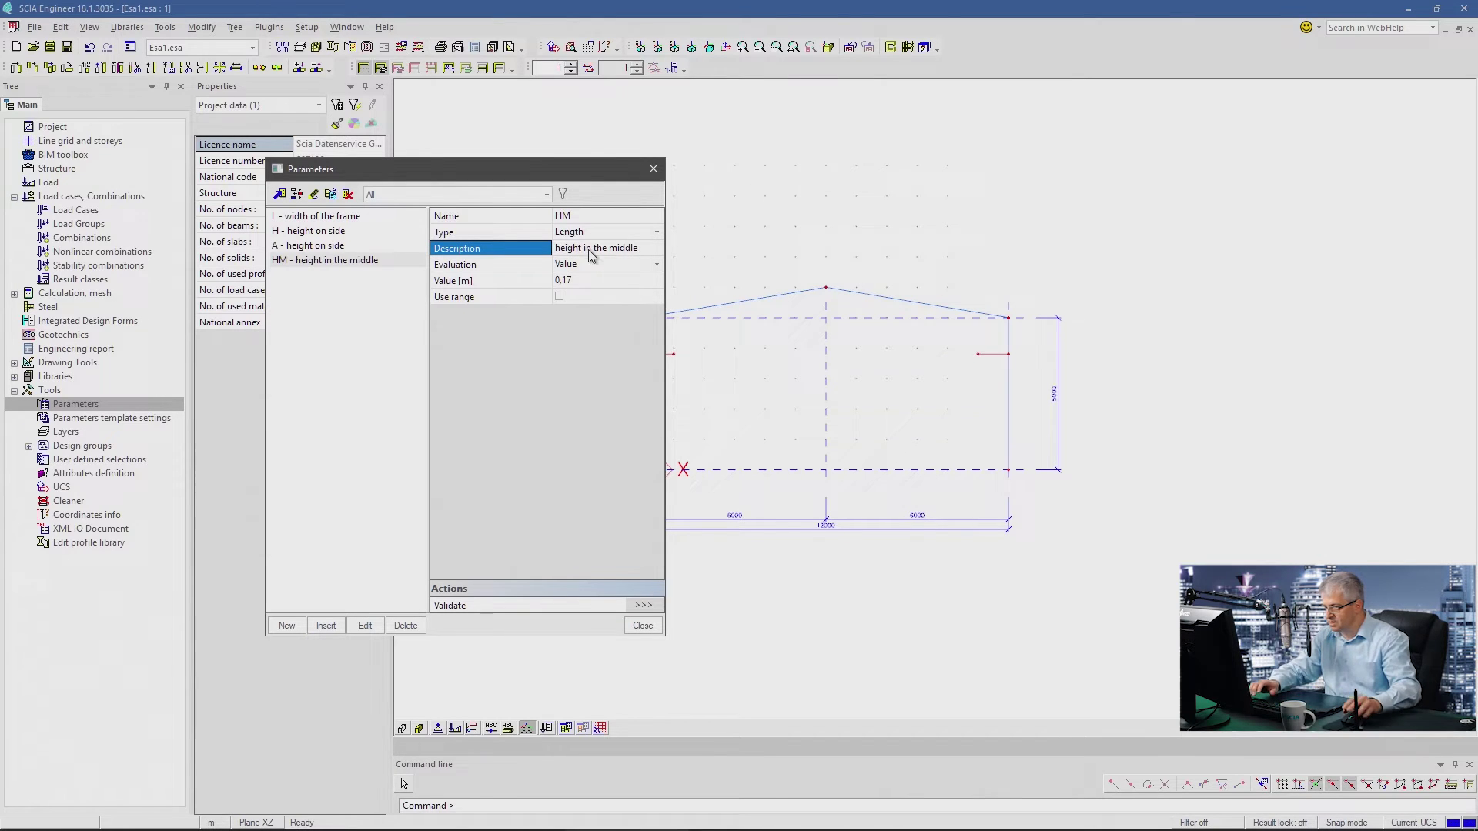
# - Rename parameter HM as _HM
pyautogui.click(562, 217)
pyautogui.click(558, 216)
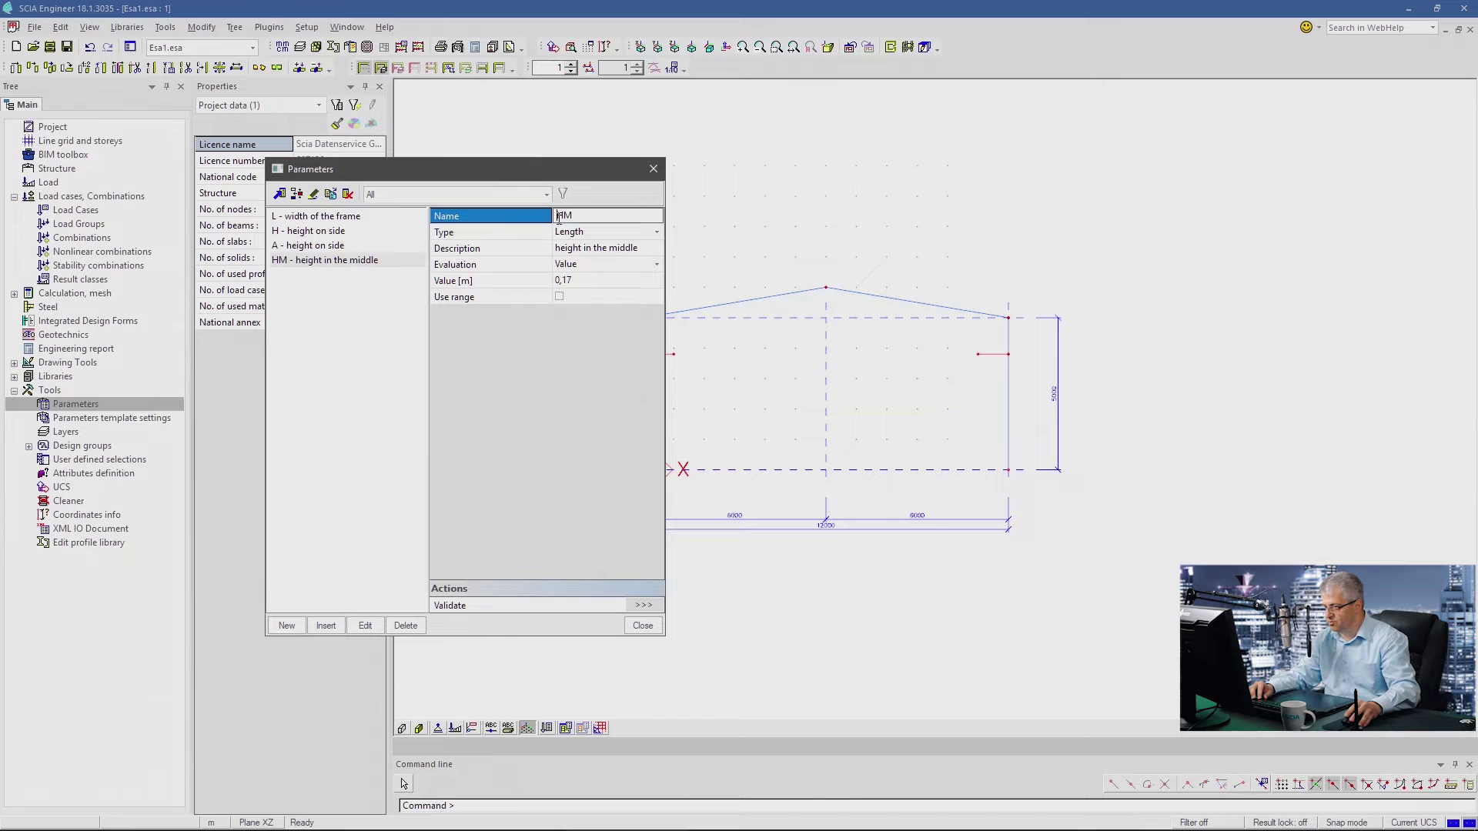
pyautogui.write('A')
pyautogui.press('BackSpace')
pyautogui.press('Return')
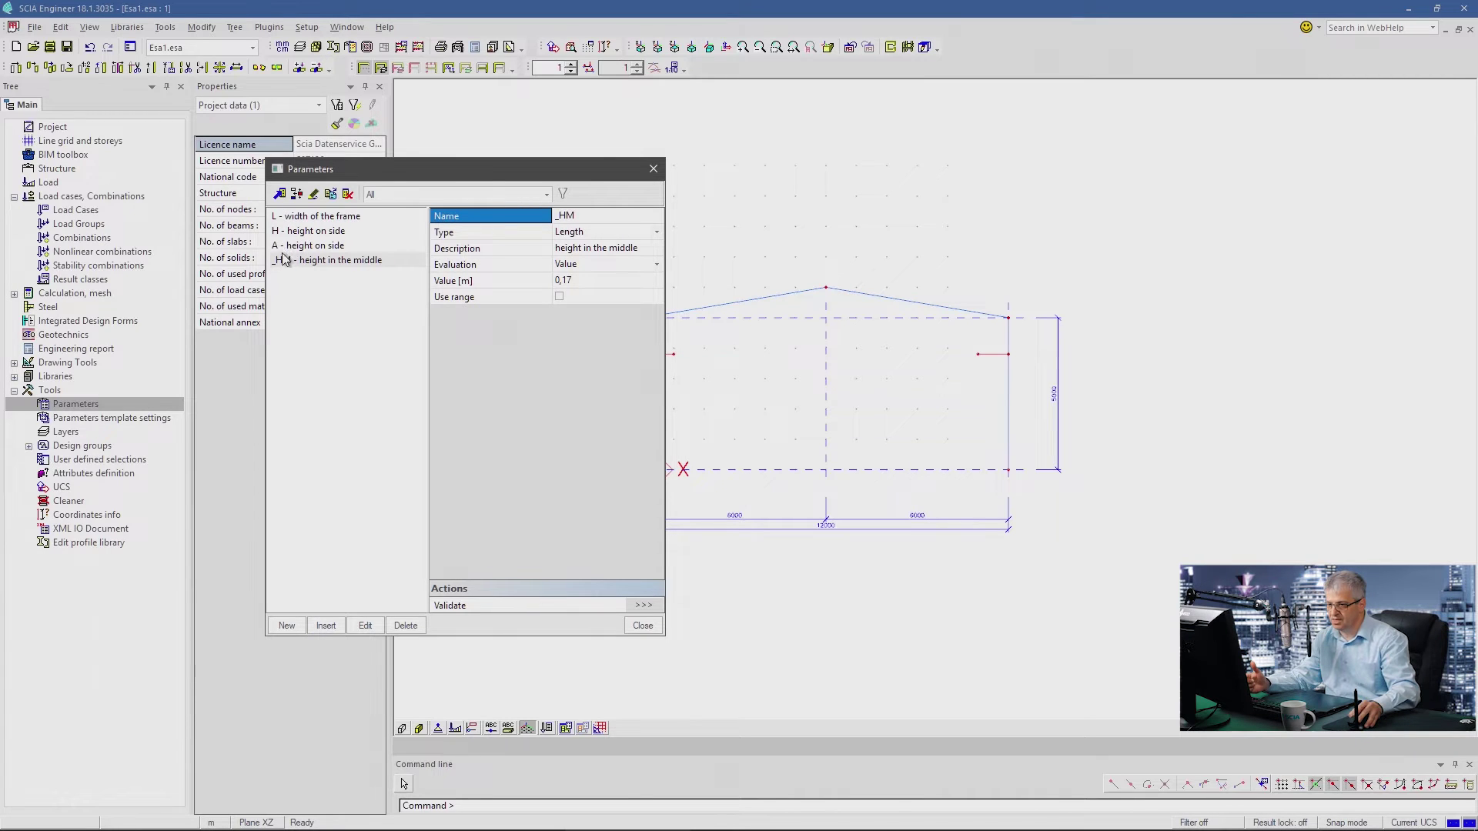
# - Switch parameter _HM to formula evaluation and enter the formula L/2*sin(A)
pyautogui.click(593, 264)
pyautogui.click(593, 264)
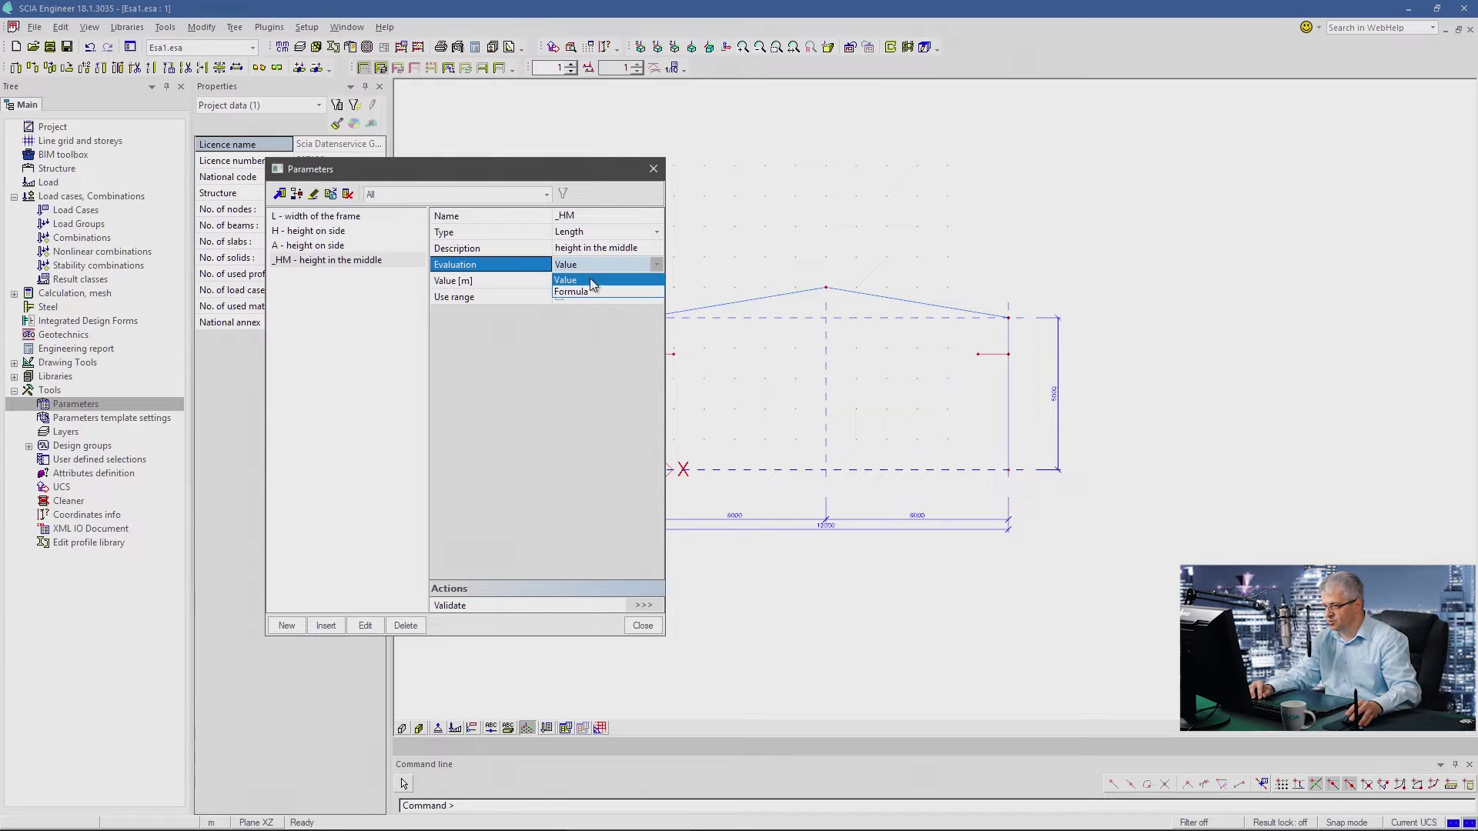
pyautogui.click(576, 293)
pyautogui.click(575, 282)
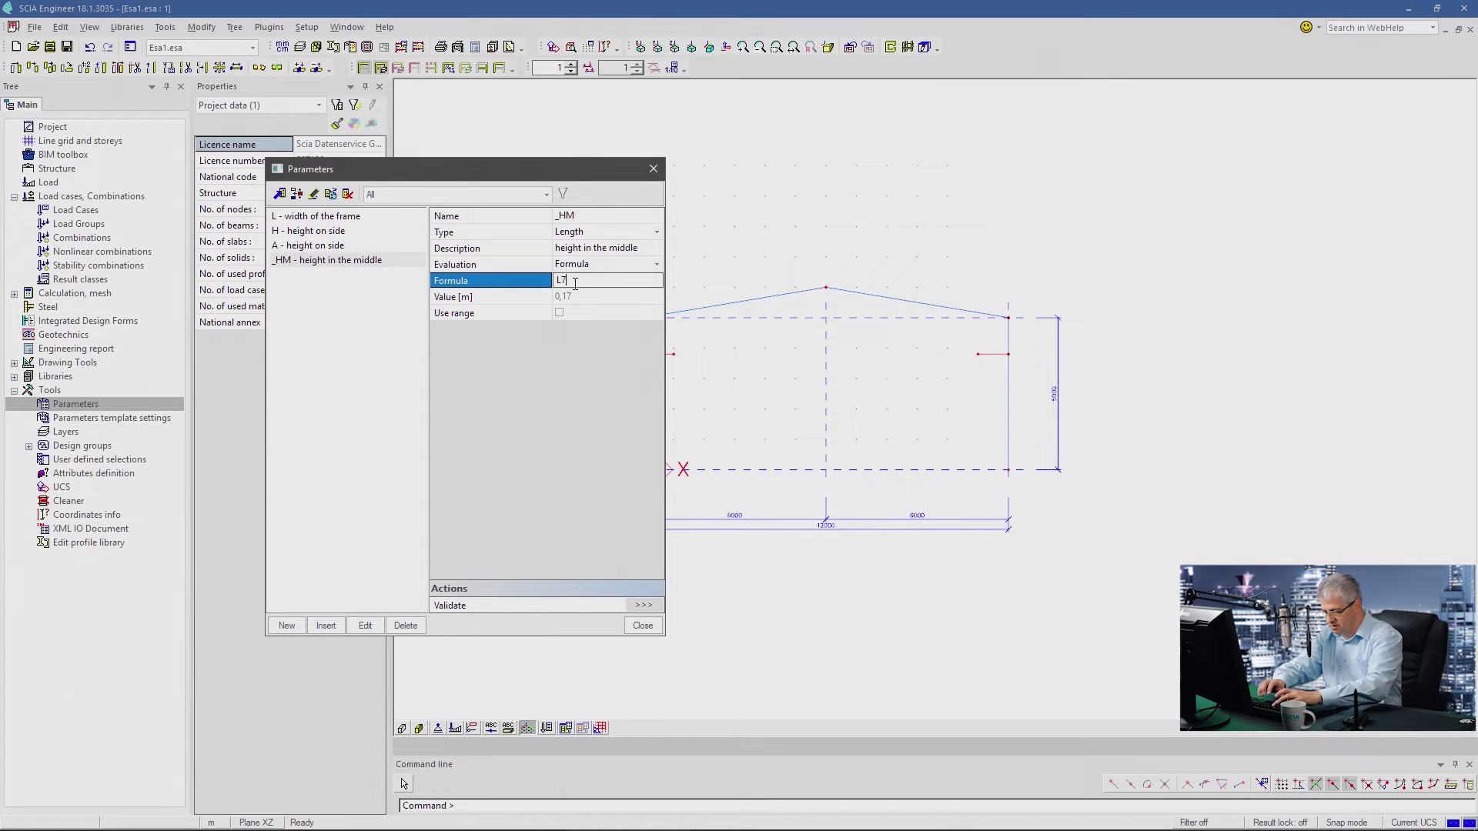
pyautogui.press('BackSpace')
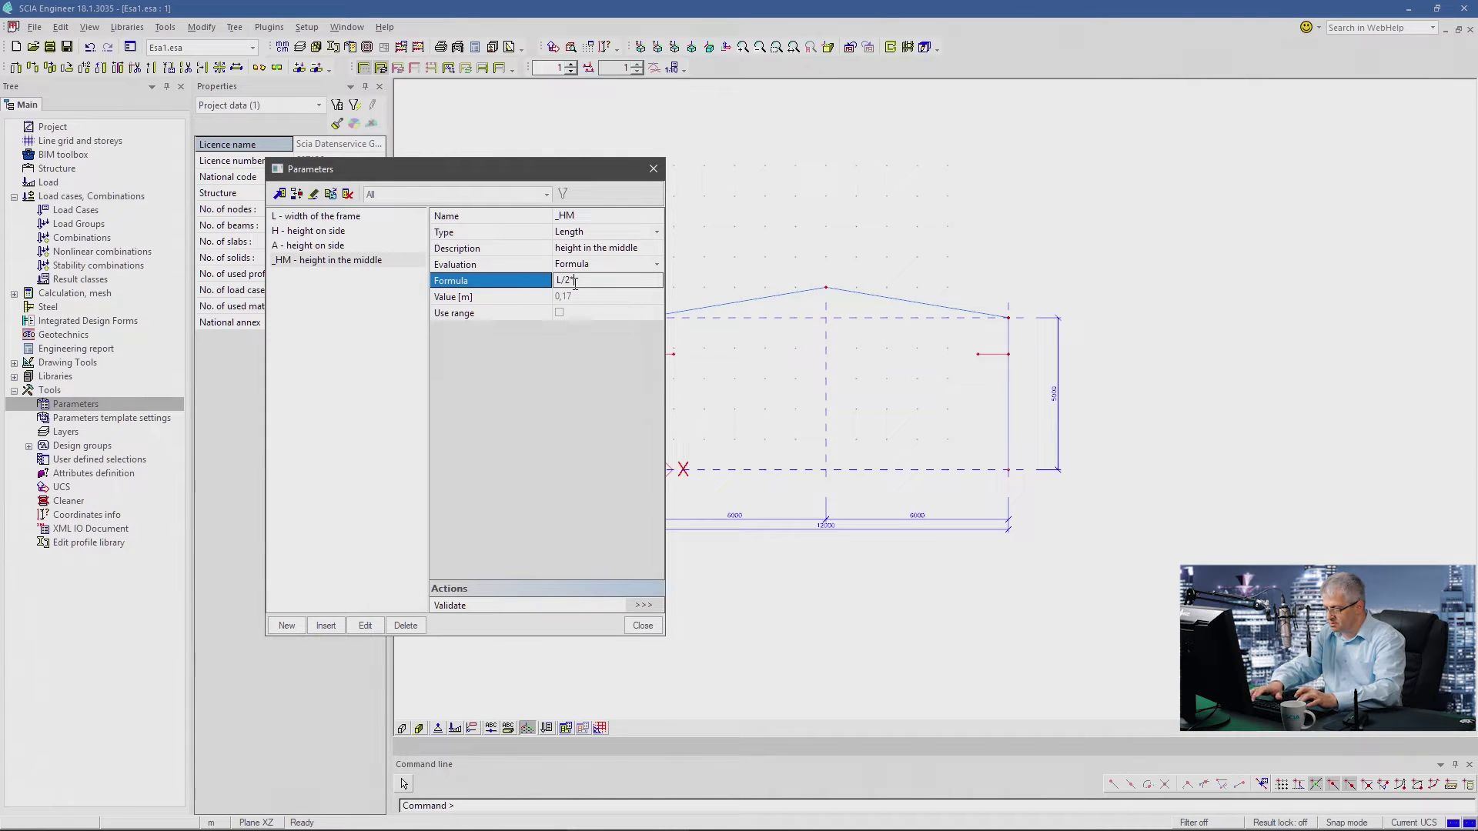
pyautogui.write('sin(')
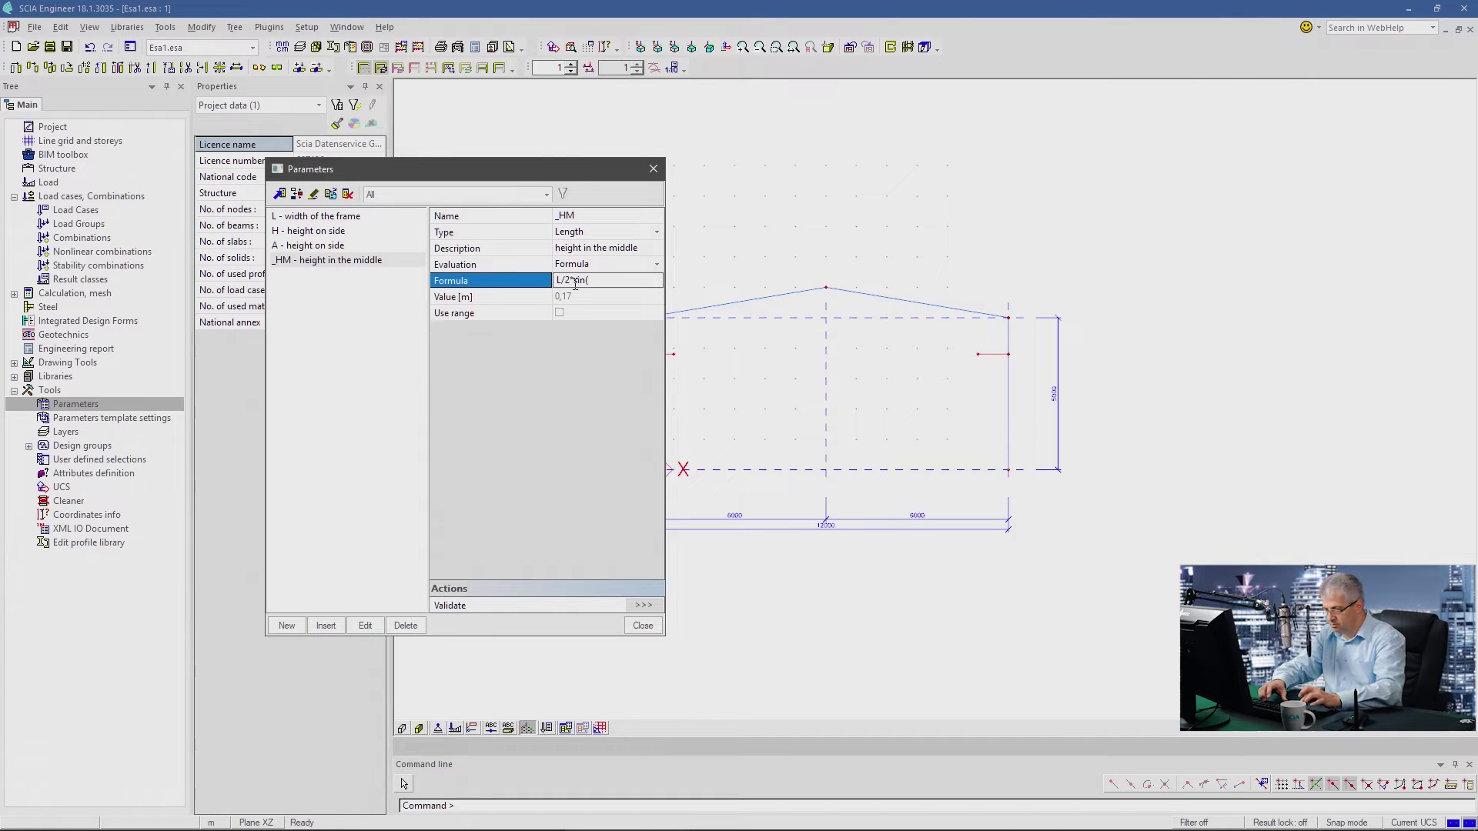
pyautogui.write('A')
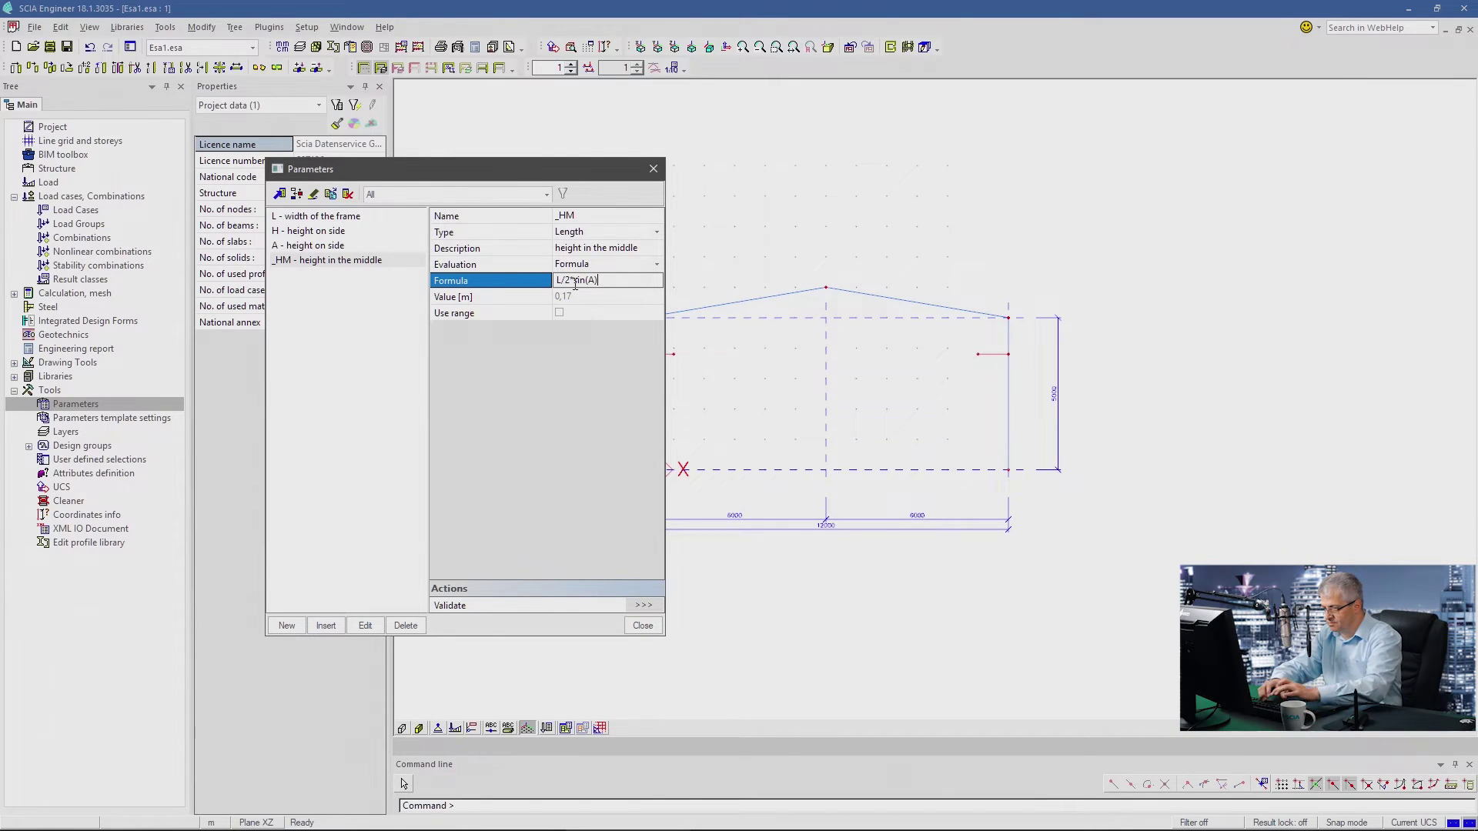
pyautogui.press('Return')
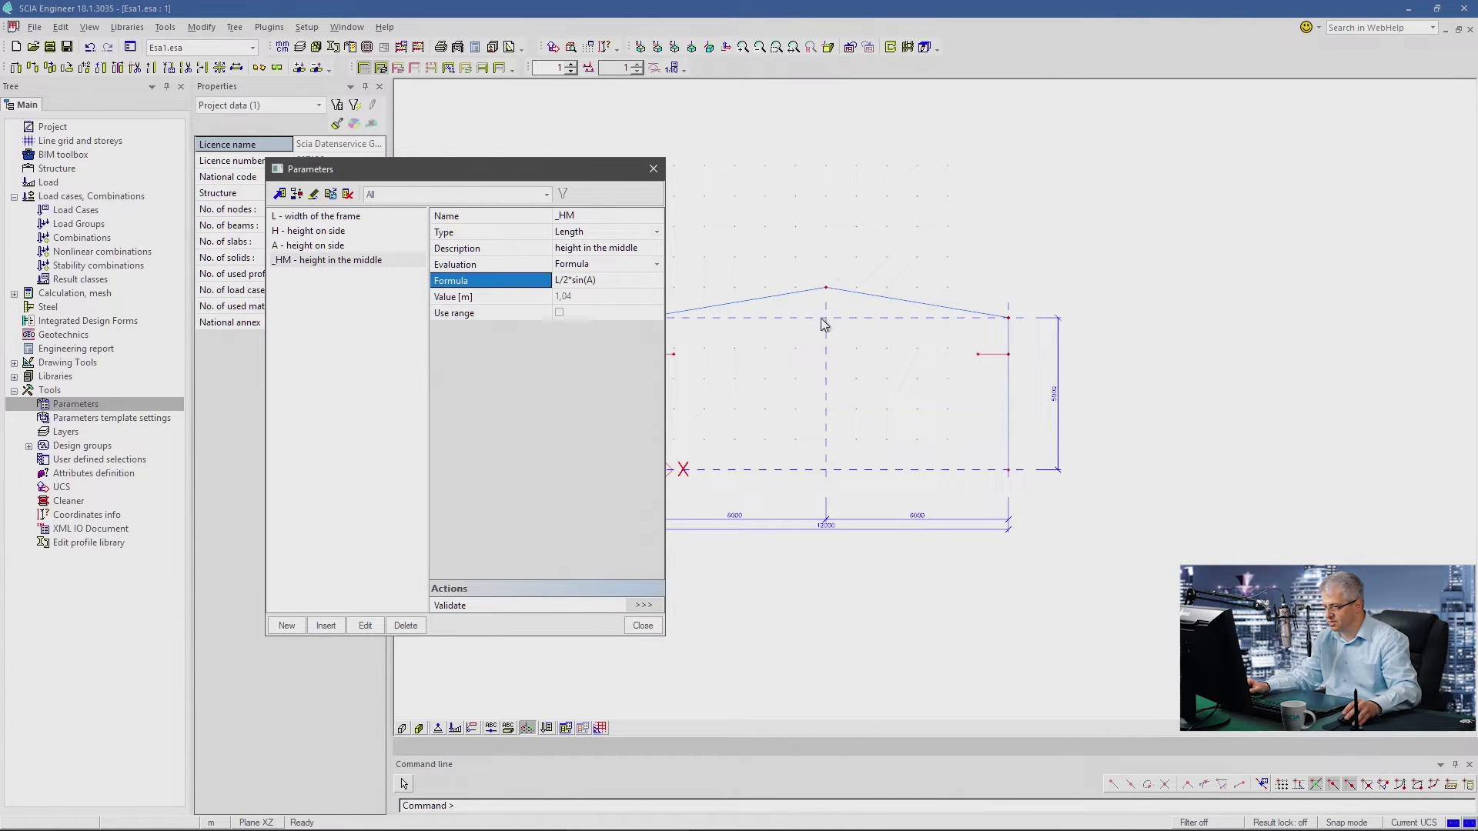
# - Test the _HM formula with a different value for angle A, and restore A to 10 degrees
pyautogui.click(312, 245)
pyautogui.click(570, 282)
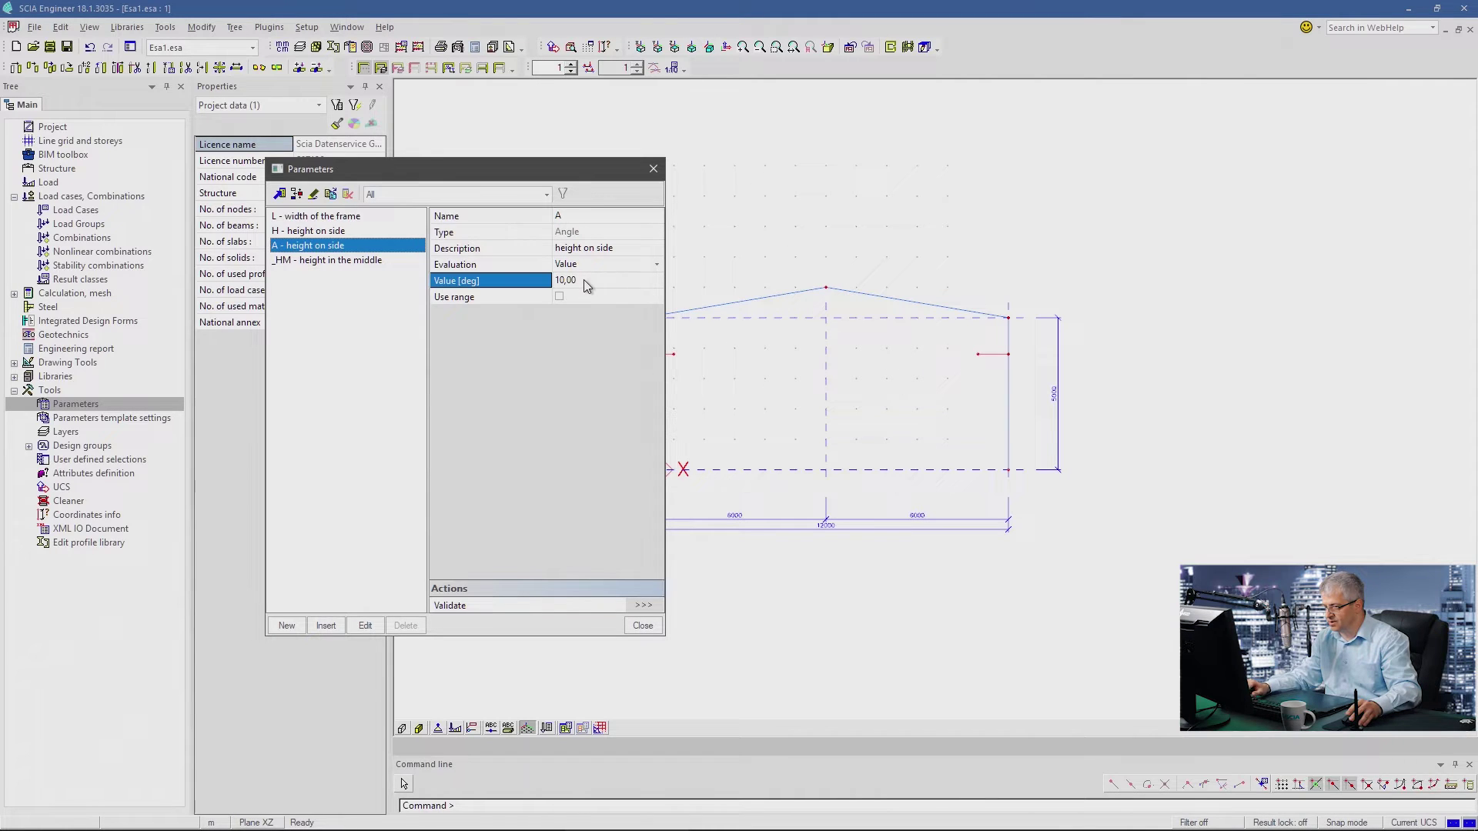
pyautogui.click(362, 261)
pyautogui.press('Up')
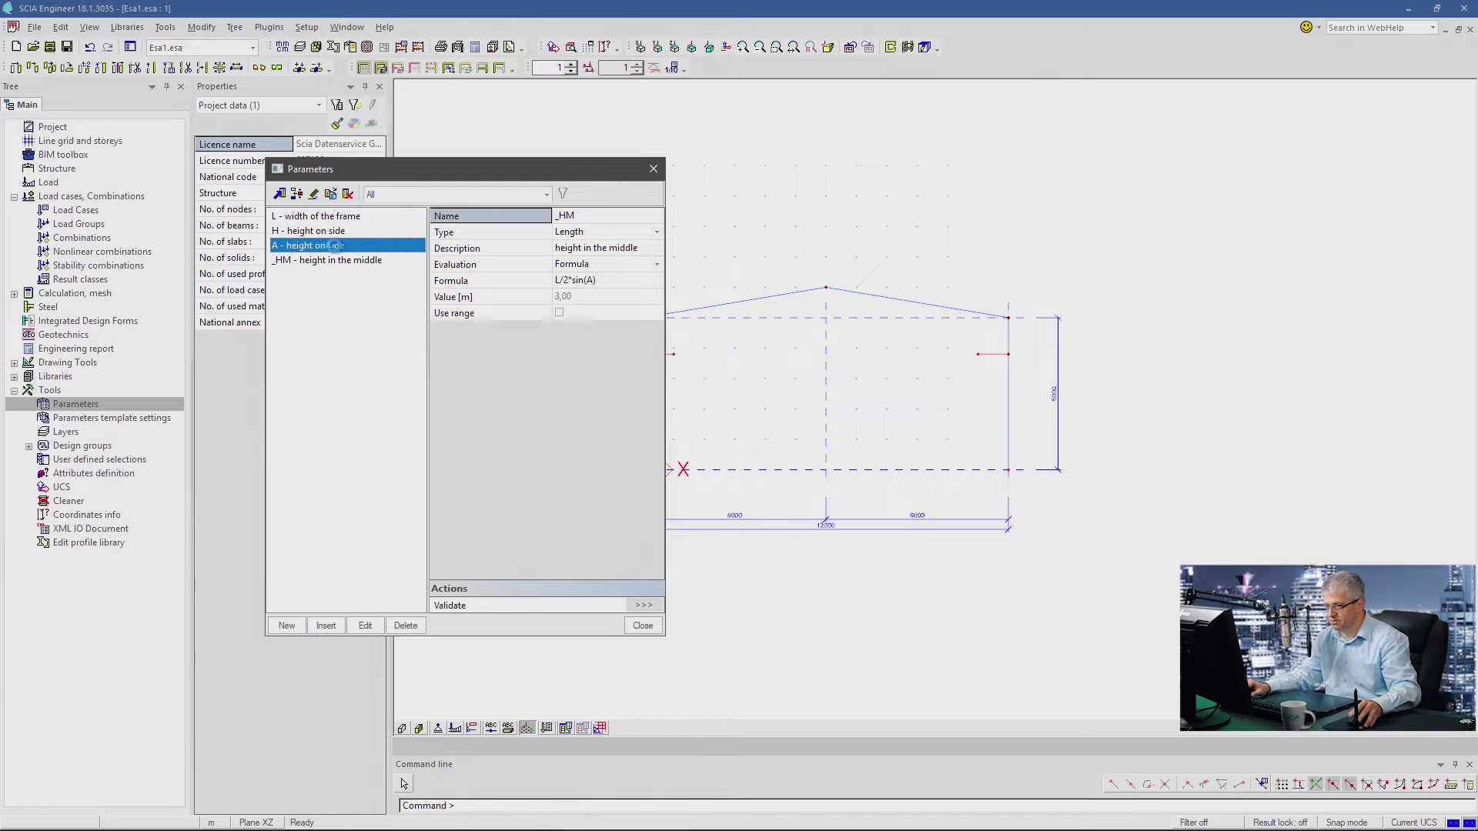
pyautogui.click(584, 282)
pyautogui.write('10')
pyautogui.press('Return')
pyautogui.click(341, 262)
# - Add another length parameter named _L1 and clear its description
pyautogui.moveTo(515, 176); pyautogui.dragTo(377, 208)
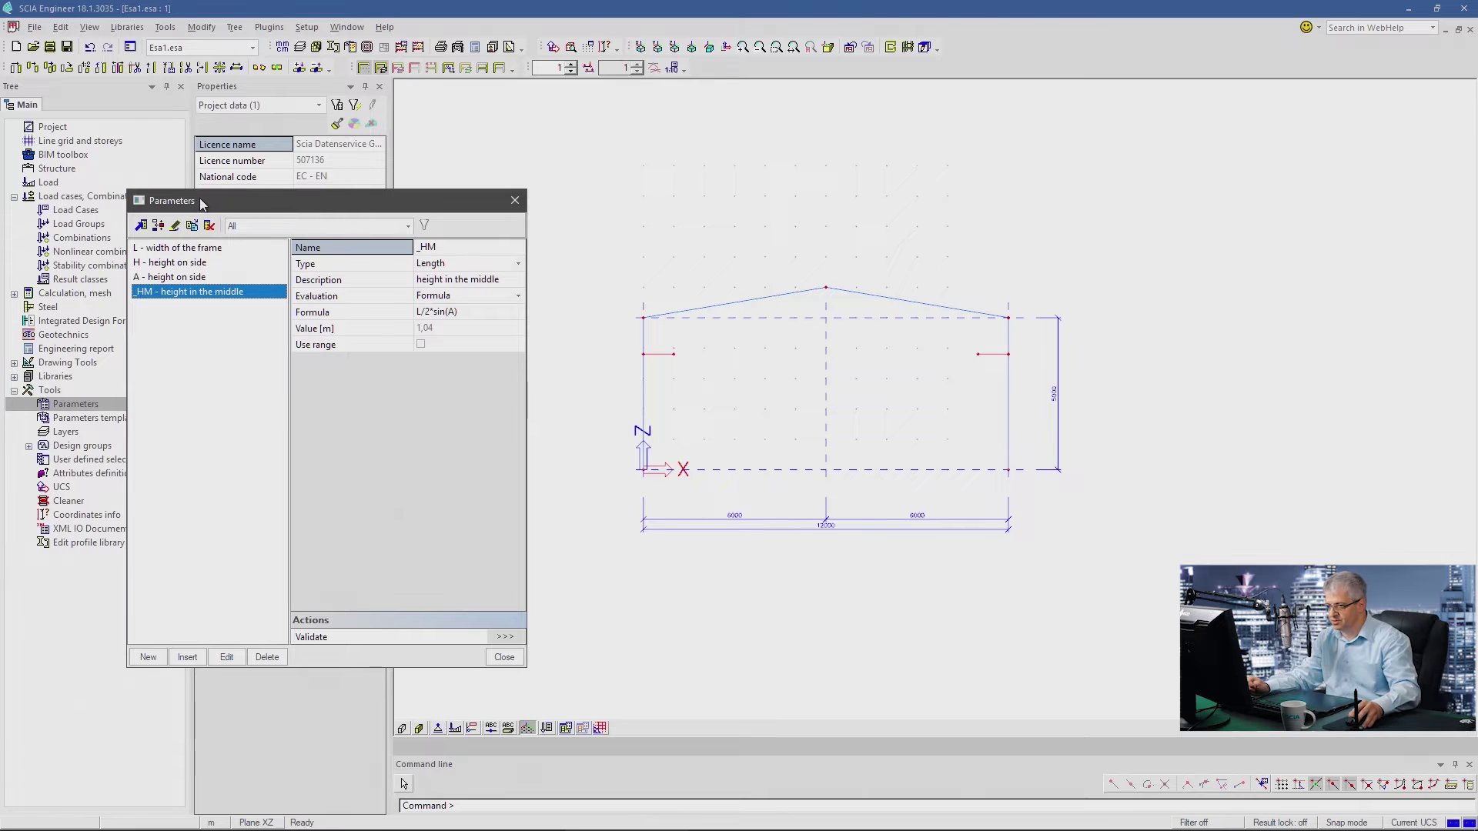
pyautogui.moveTo(199, 202); pyautogui.dragTo(422, 157)
pyautogui.click(371, 614)
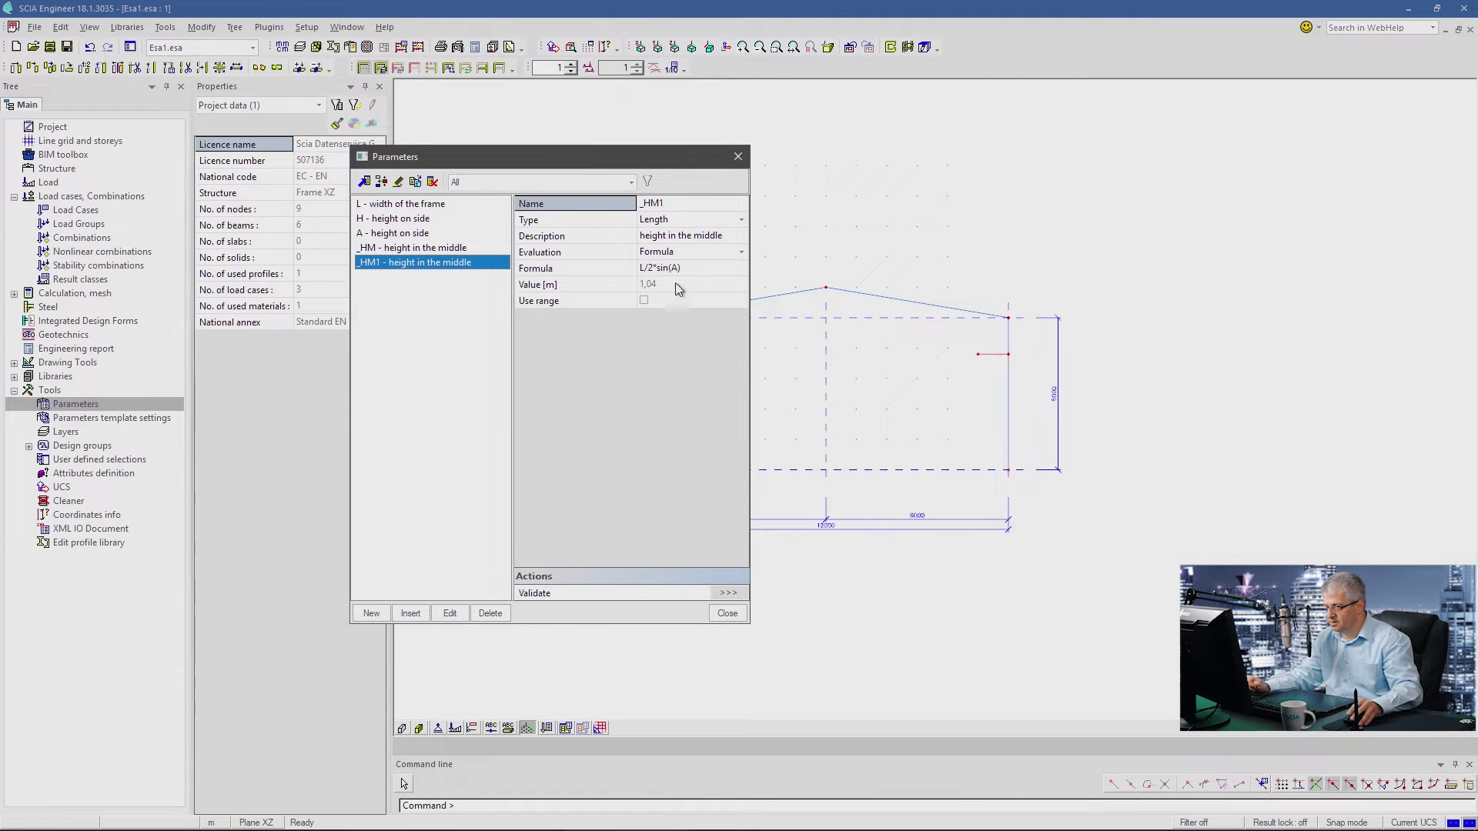
pyautogui.click(666, 204)
pyautogui.write('_L1')
pyautogui.press('Return')
pyautogui.click(675, 238)
pyautogui.press('BackSpace')
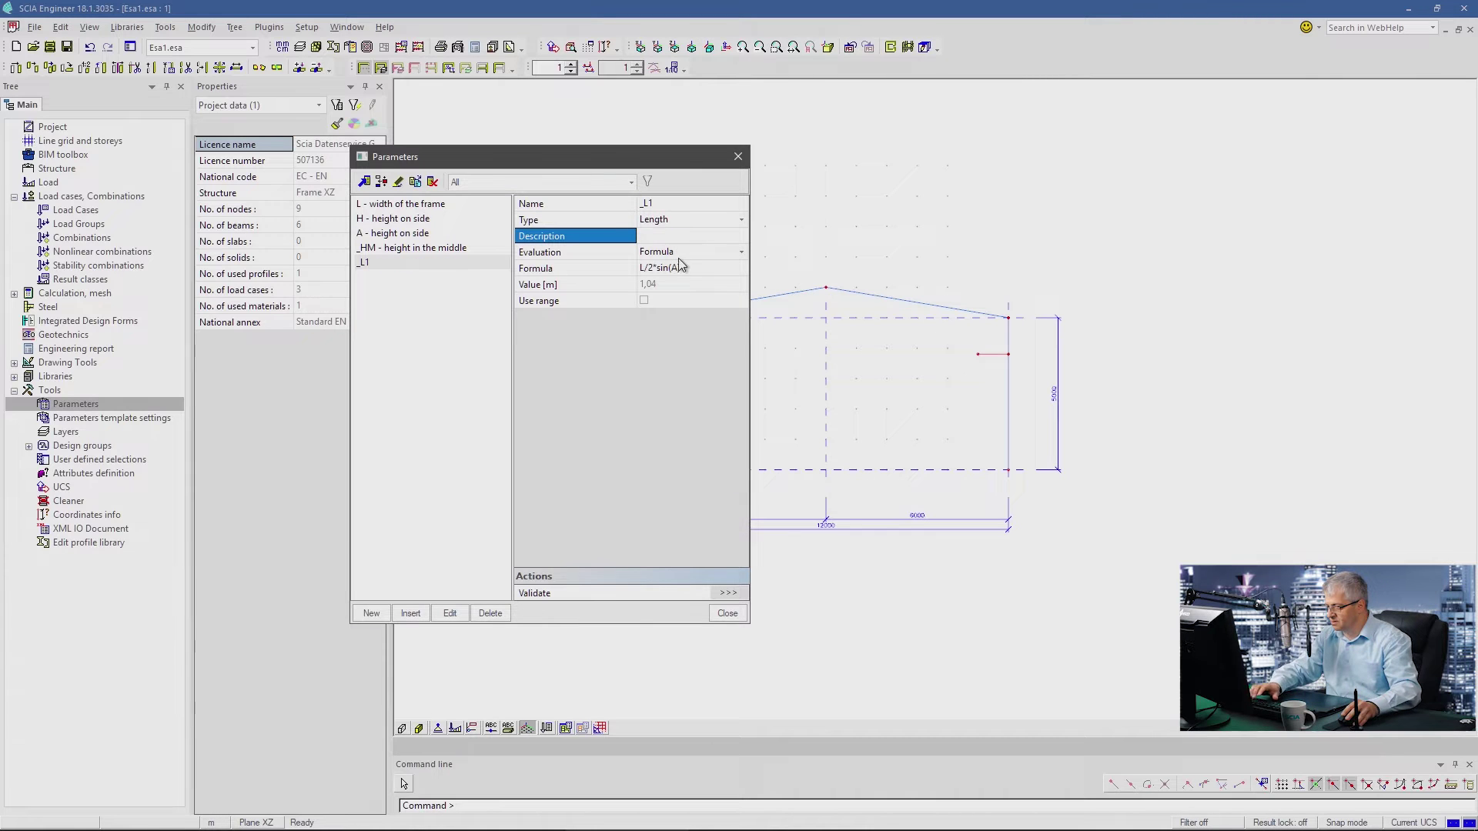
# - Set the formula of parameter _L1 to L/2
pyautogui.click(690, 275)
pyautogui.click(690, 273)
pyautogui.write('L/2')
pyautogui.press('Return')
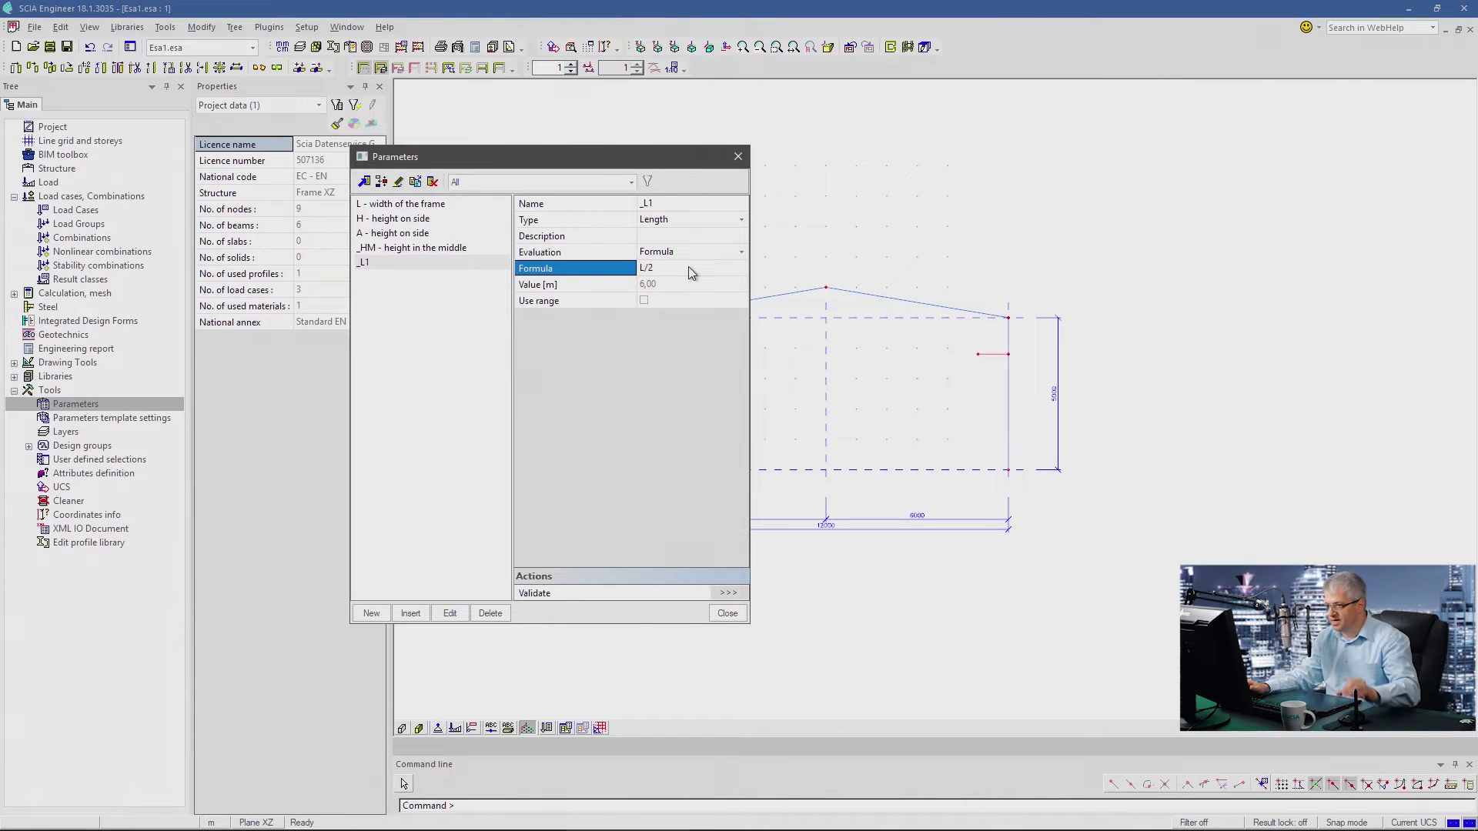
# - Add a further length parameter named H_CR
pyautogui.moveTo(497, 155); pyautogui.dragTo(287, 157)
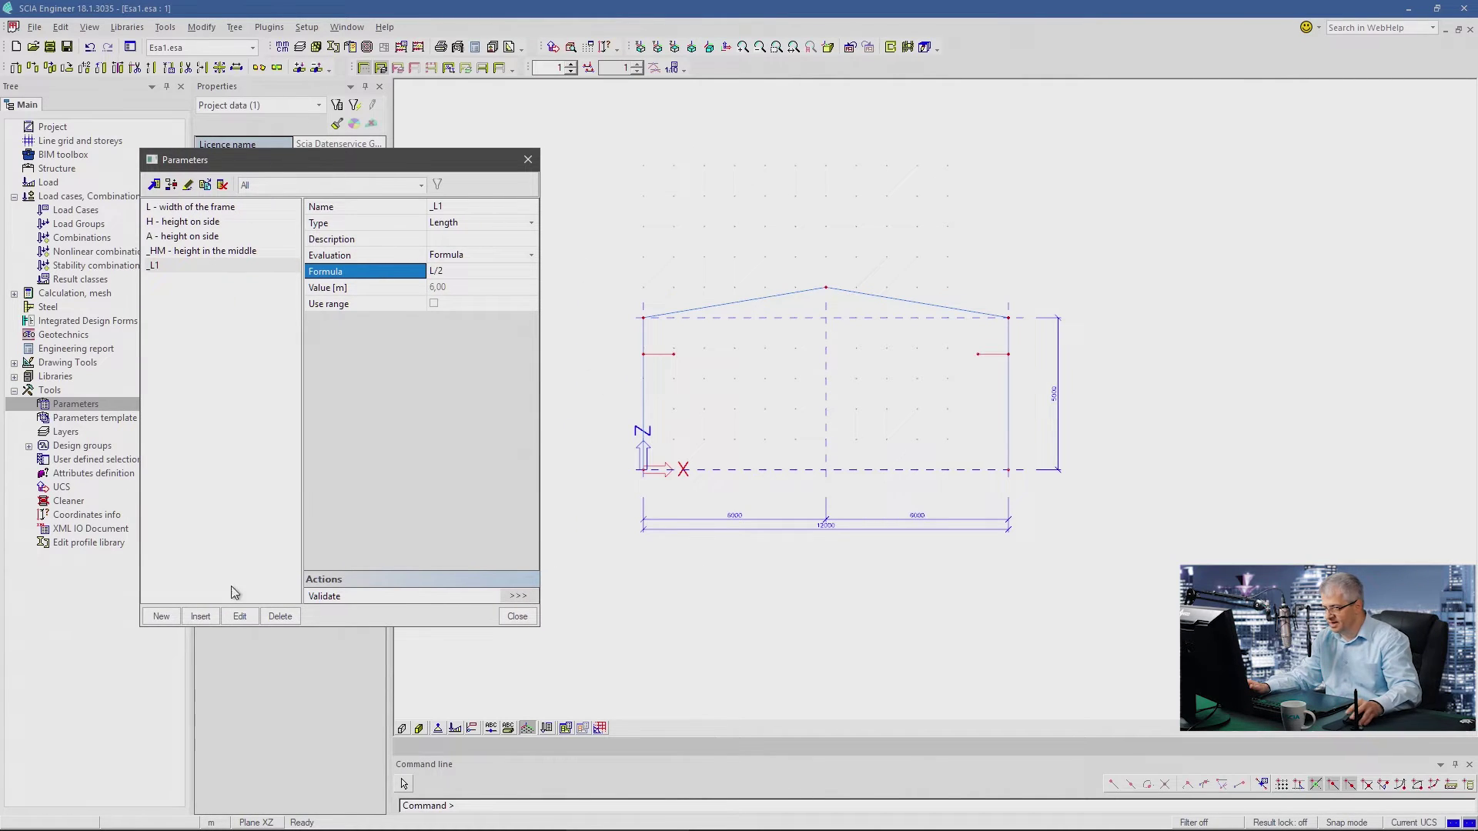
pyautogui.click(161, 617)
pyautogui.click(443, 209)
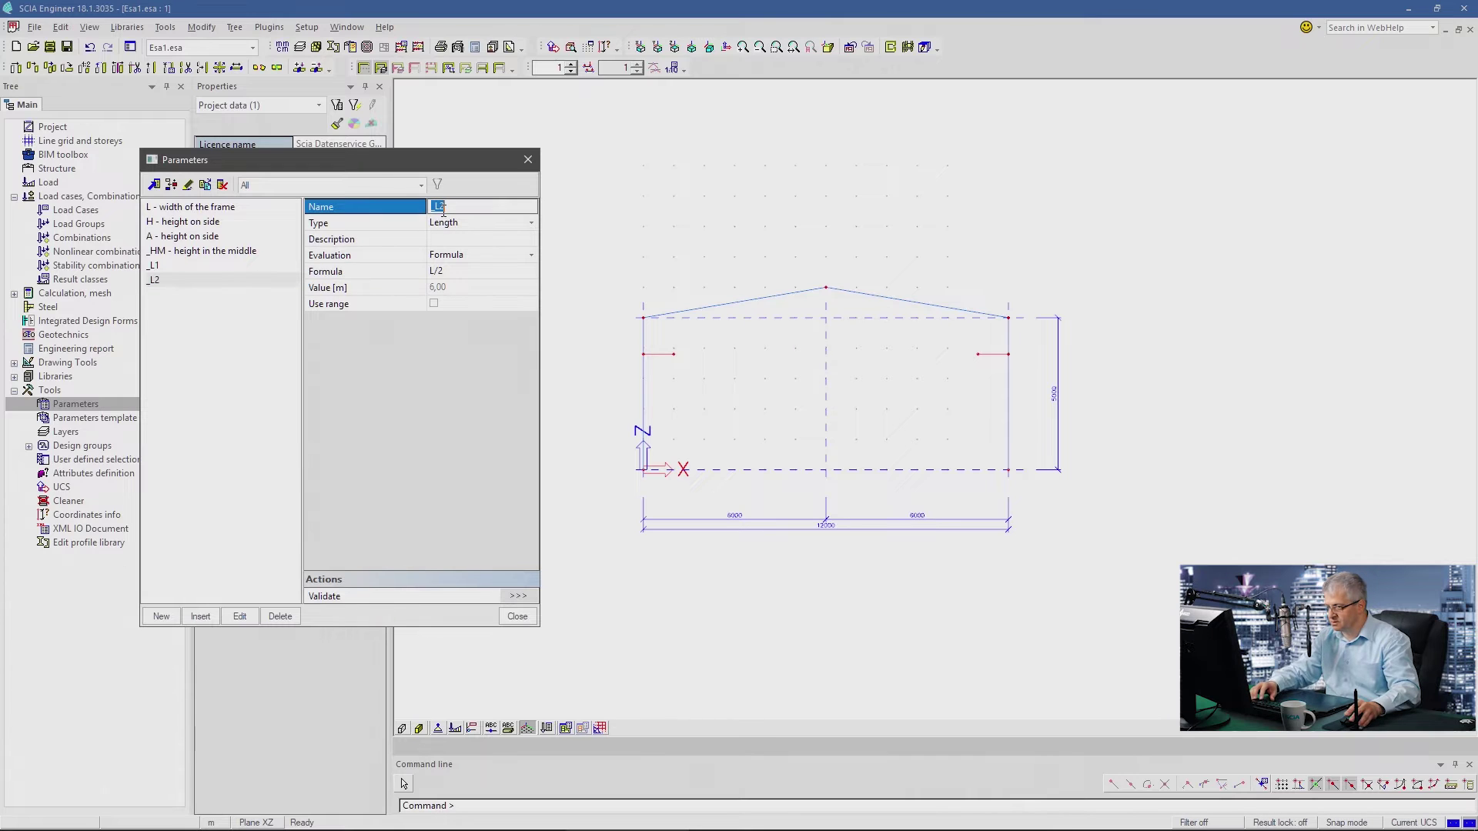
pyautogui.write('H_CR')
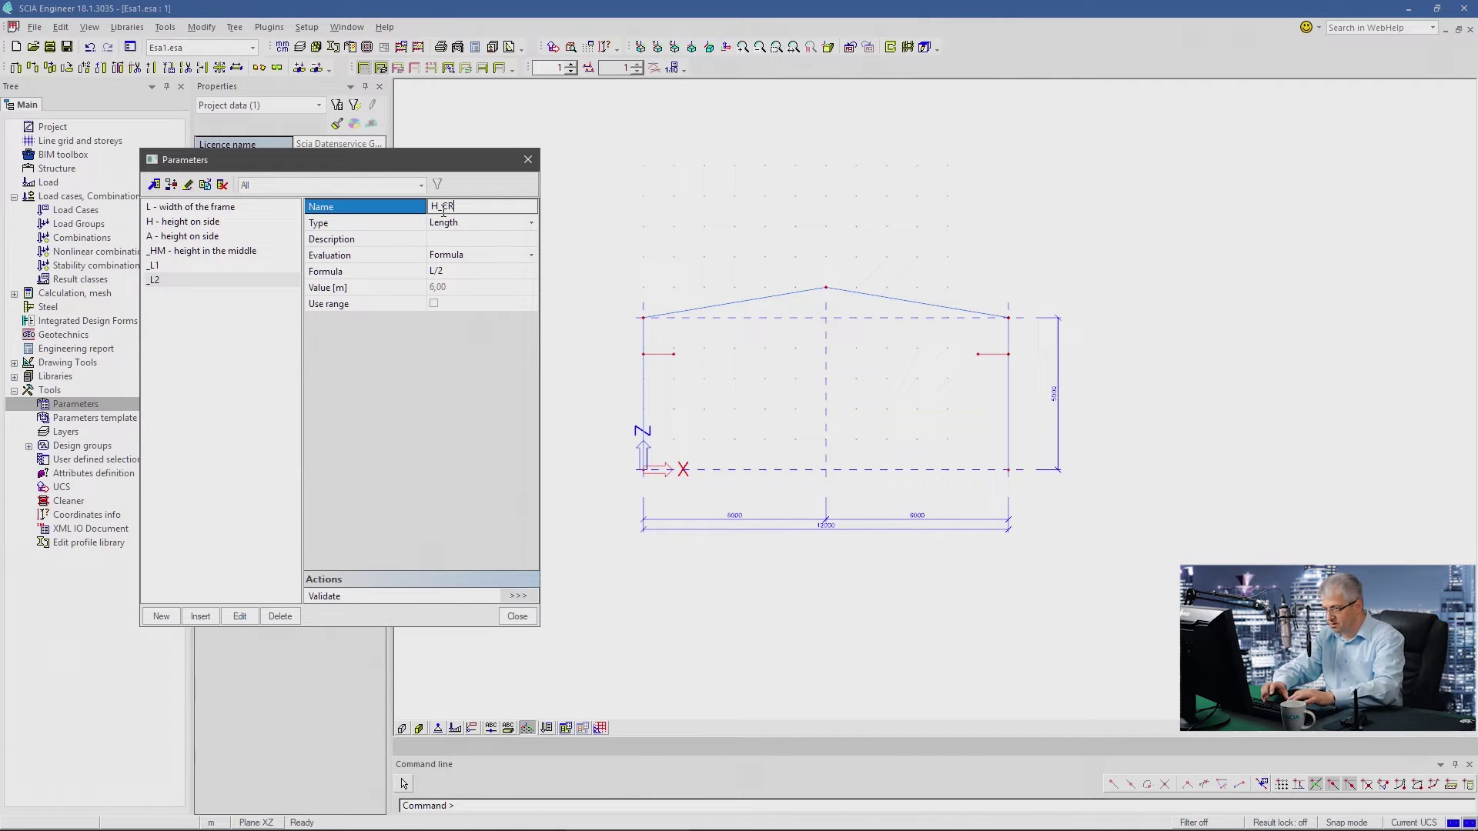
pyautogui.press('Return')
pyautogui.click(454, 222)
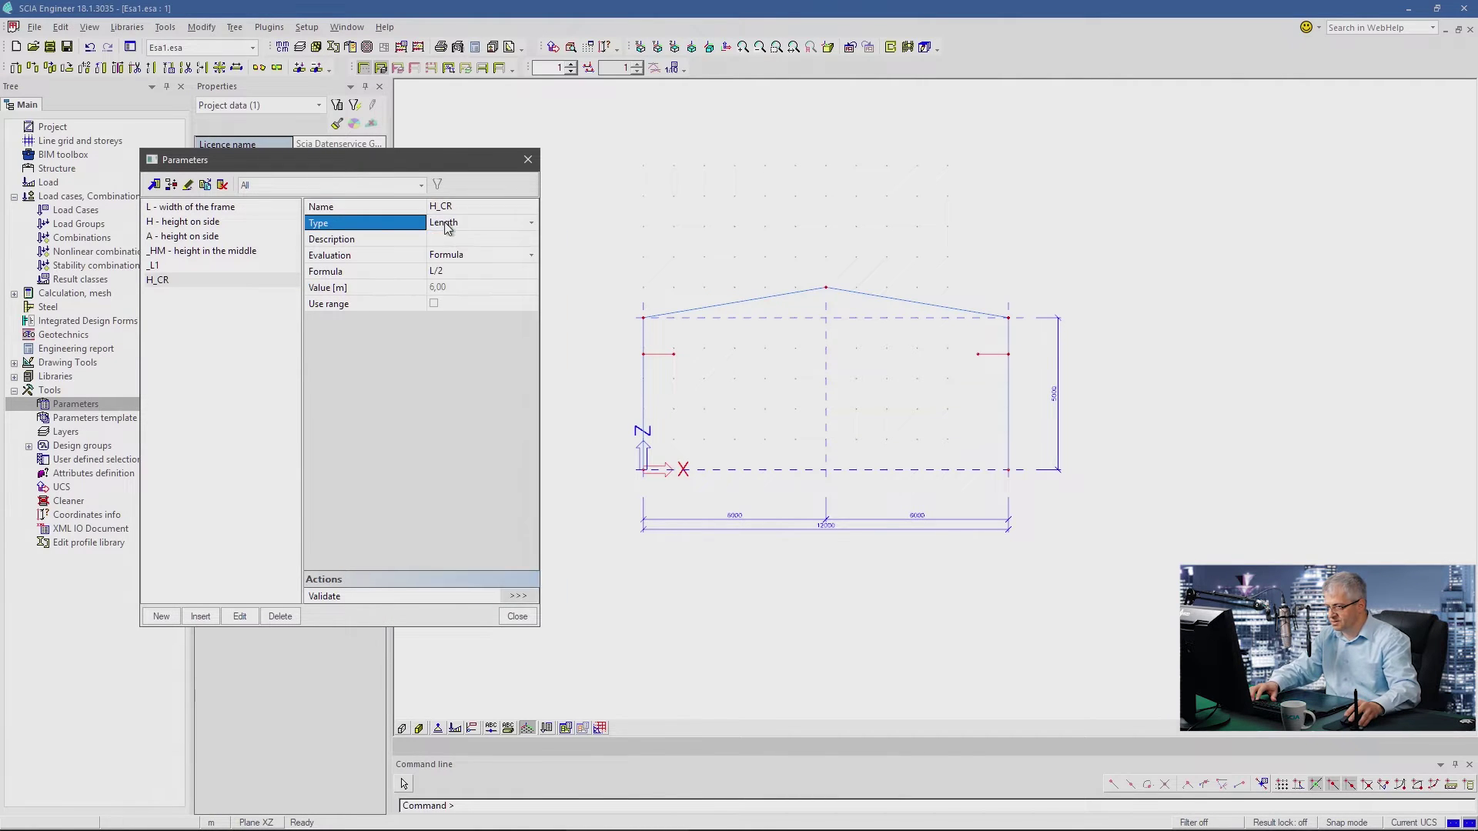
# - Switch parameter H_CR from formula to value evaluation and set it to 4 m
pyautogui.click(457, 256)
pyautogui.click(457, 256)
pyautogui.click(460, 282)
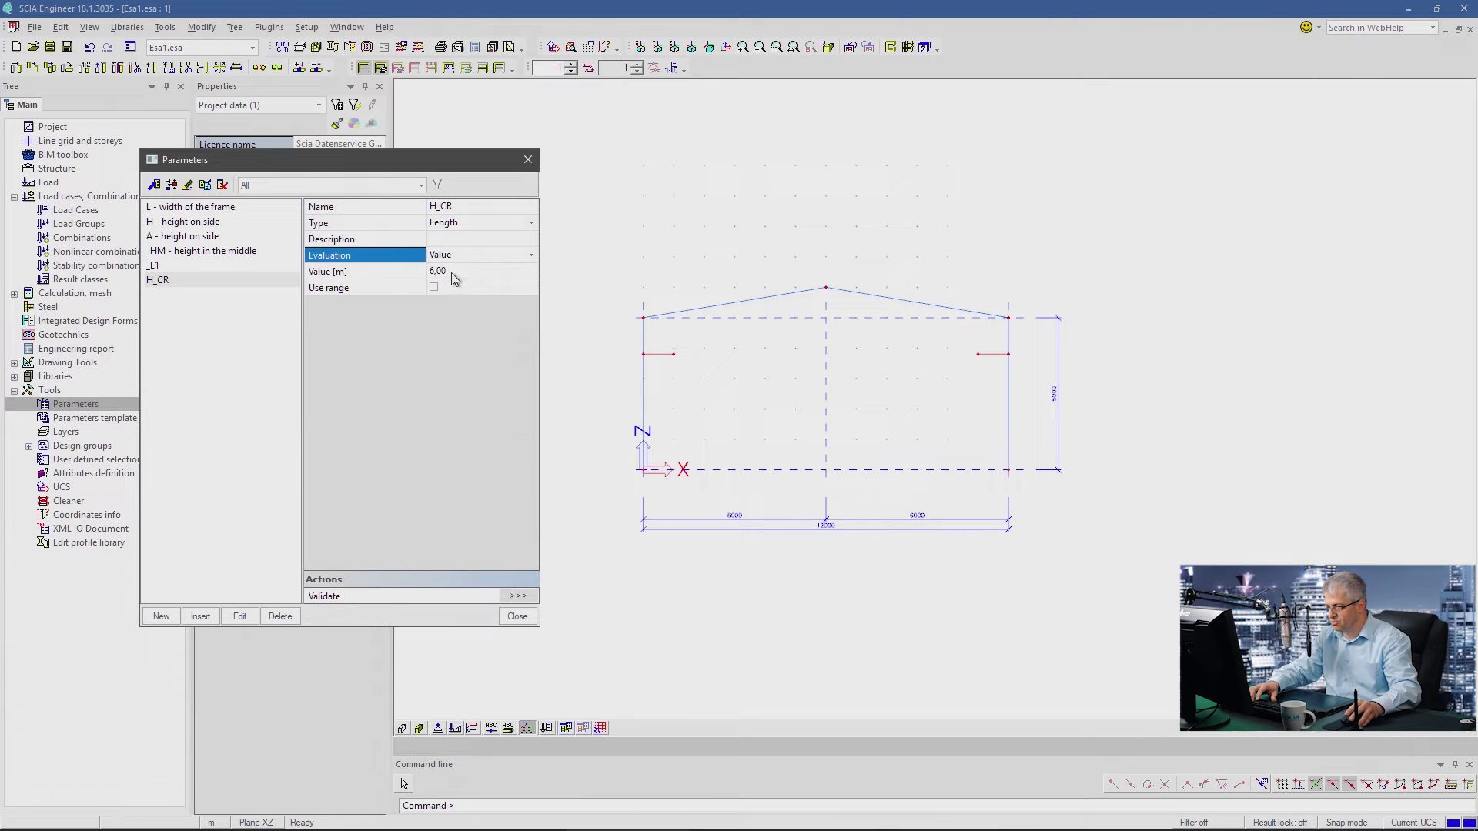
pyautogui.click(454, 271)
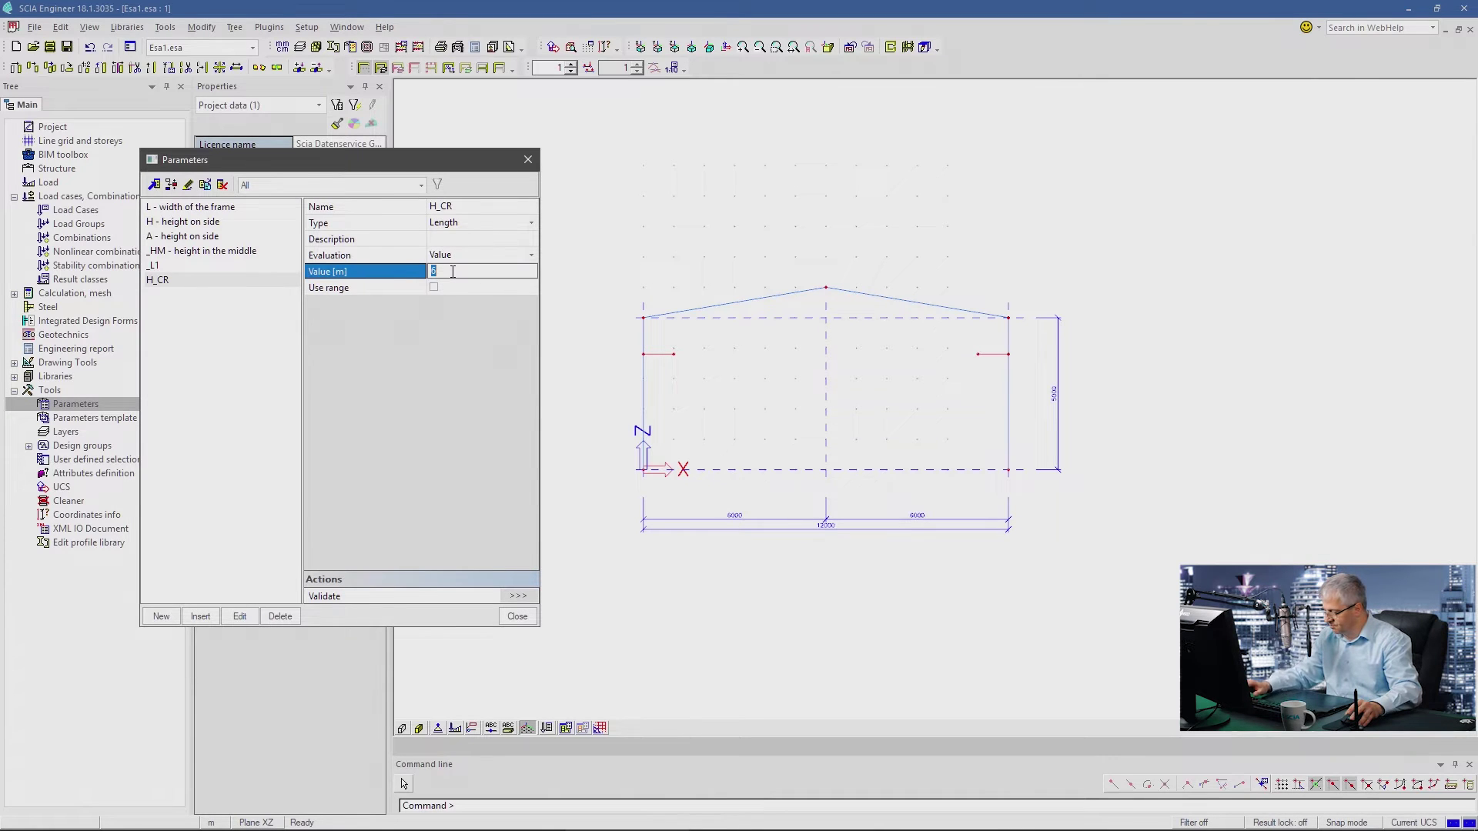
pyautogui.write('4')
pyautogui.press('Return')
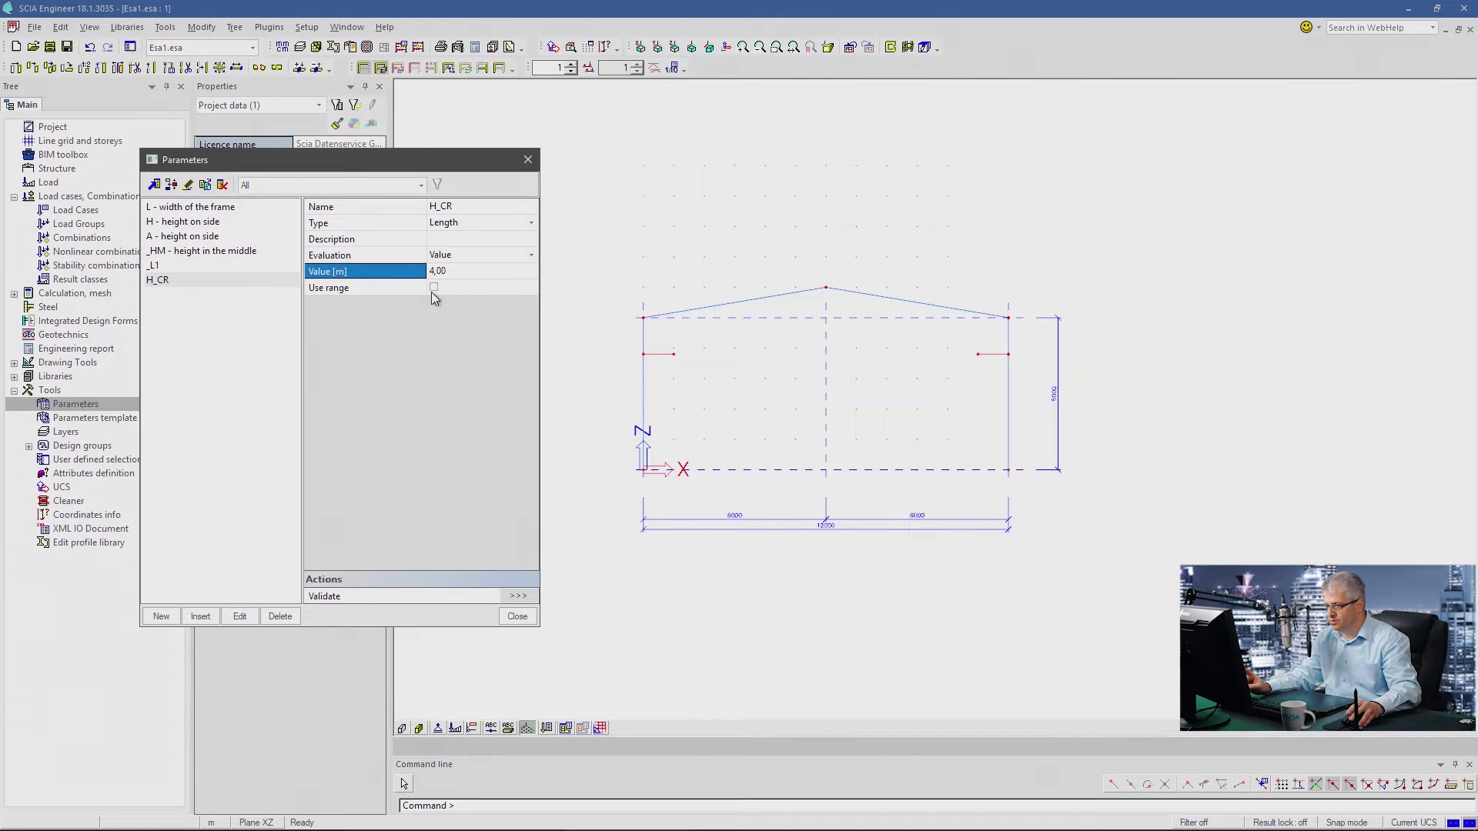
# - Enable the range limits for parameter H_CR and set its minimum to 0 m
pyautogui.click(434, 288)
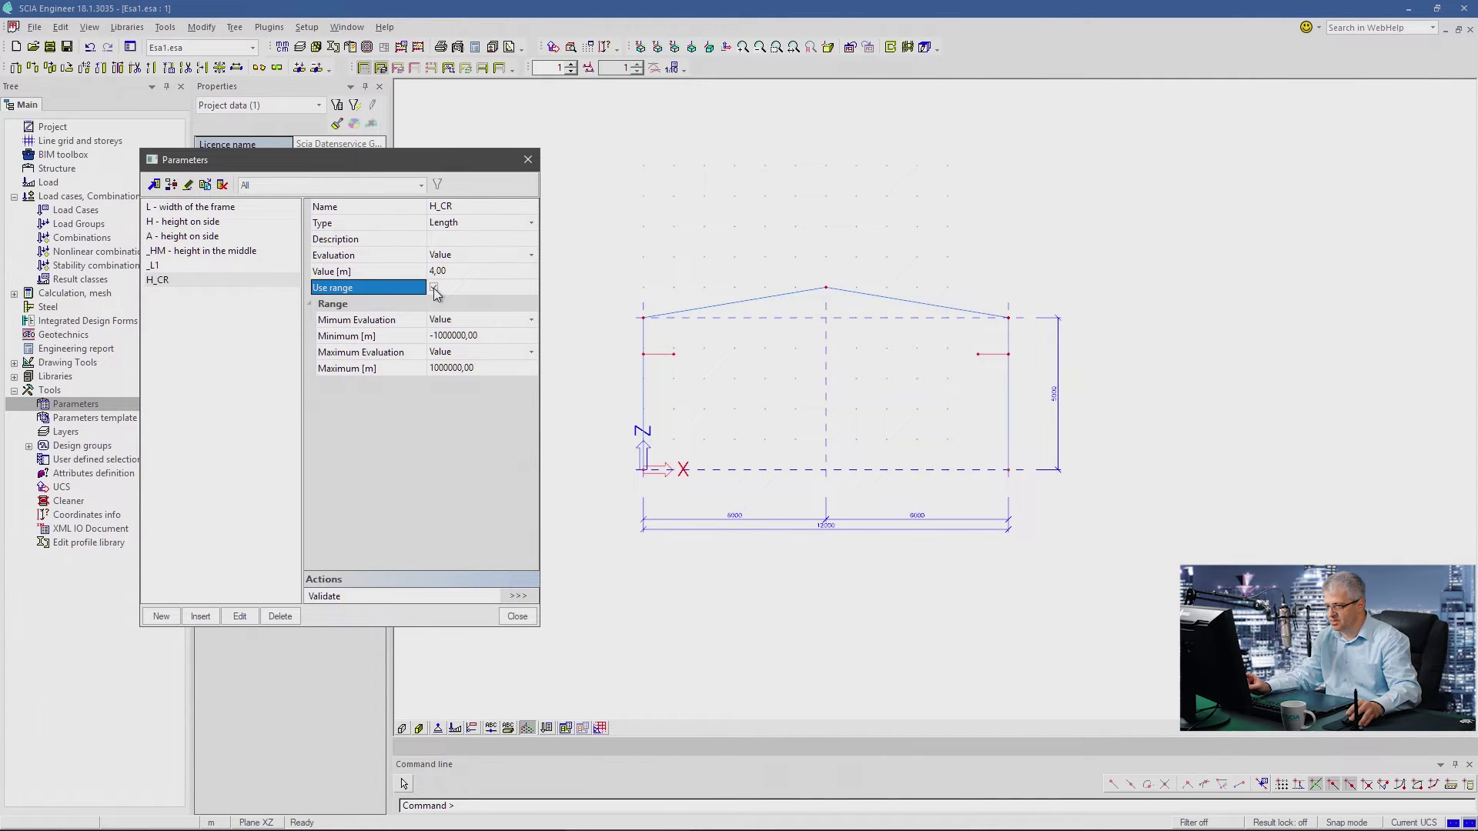
pyautogui.click(453, 321)
pyautogui.click(456, 336)
pyautogui.write('0')
pyautogui.press('Return')
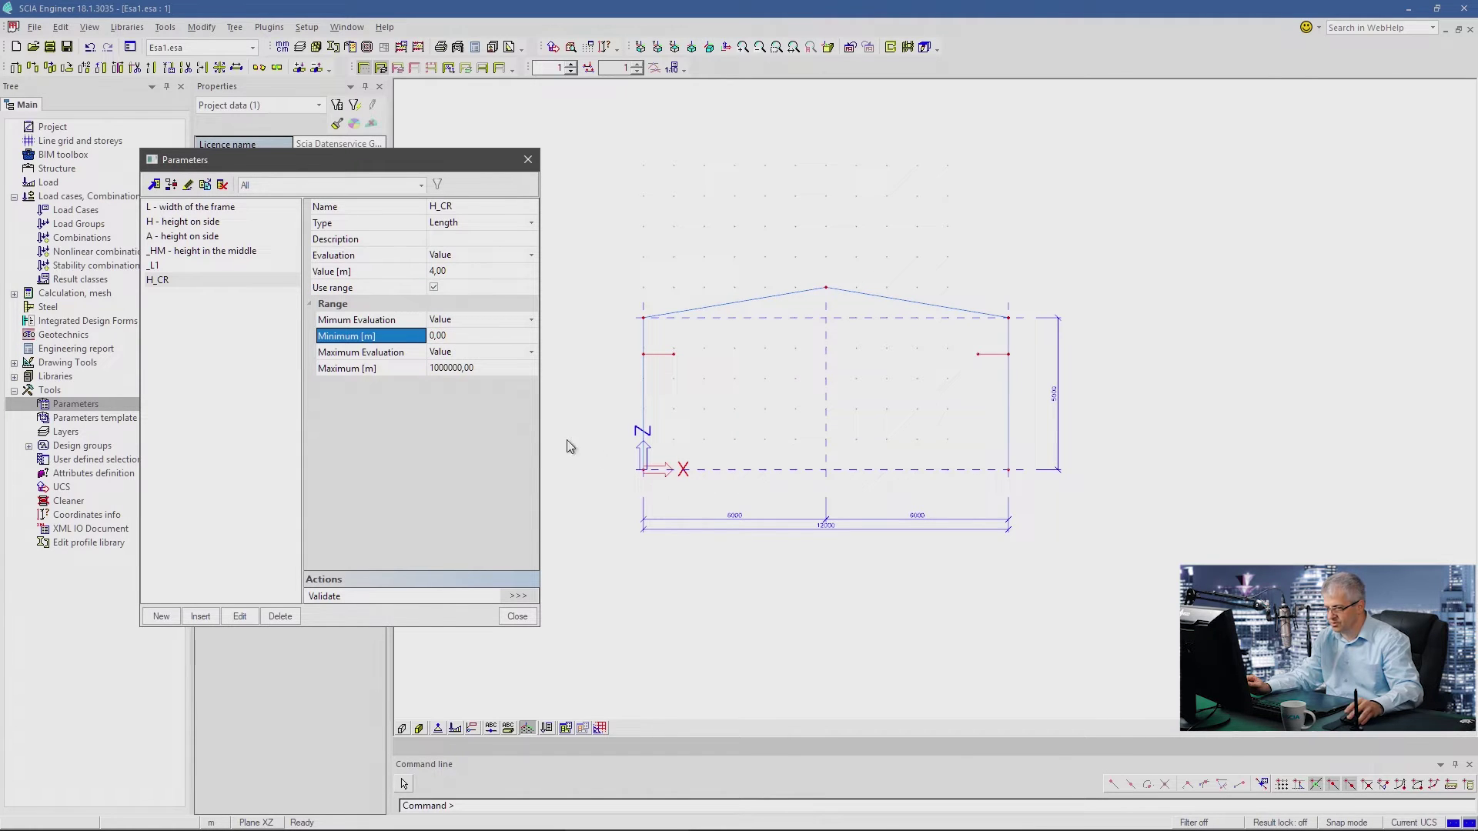
# - Switch the maximum evaluation of parameter H_CR to formula and set the maximum formula to H
pyautogui.click(459, 353)
pyautogui.click(459, 353)
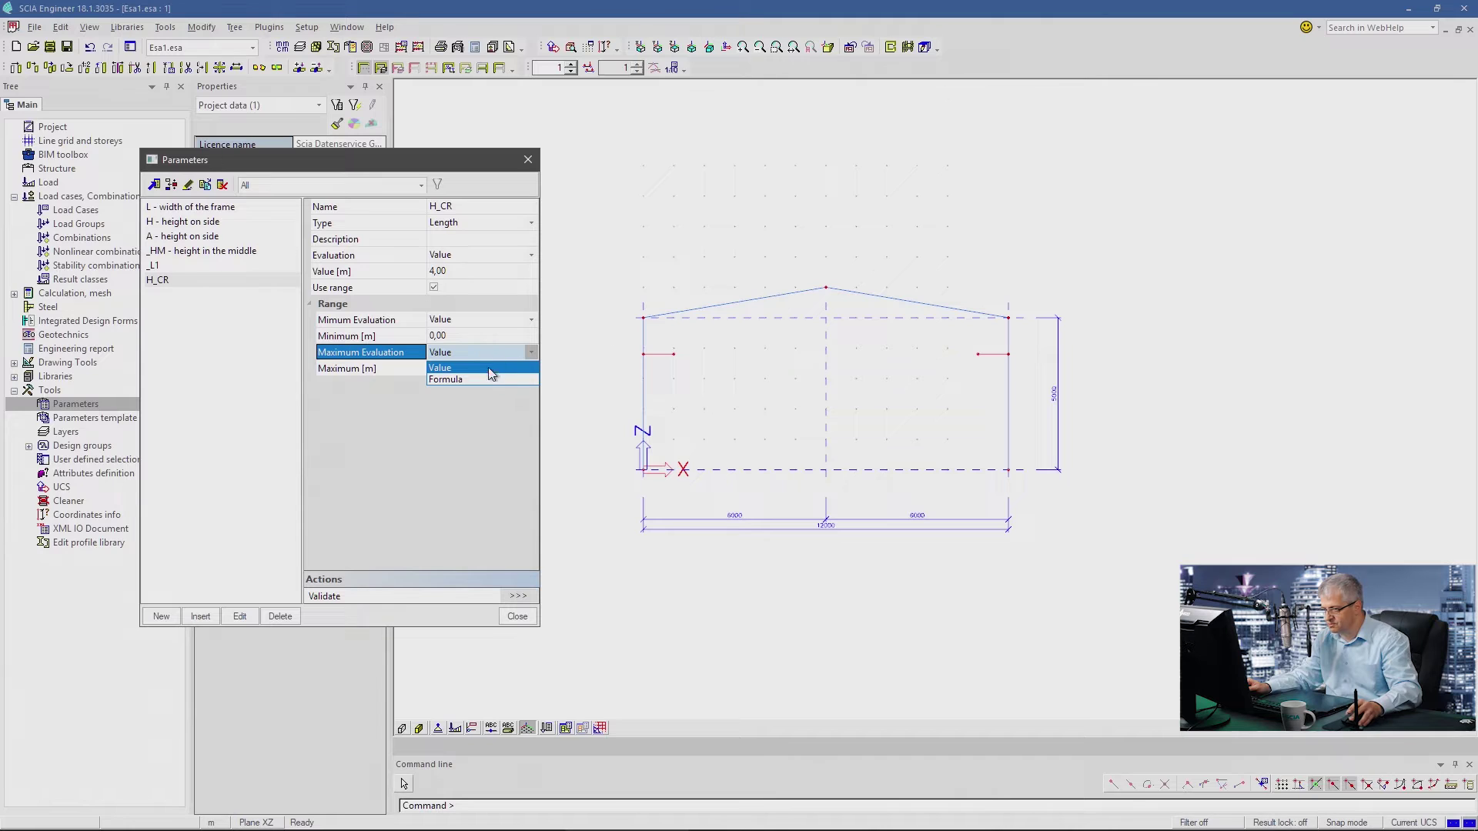
pyautogui.click(468, 379)
pyautogui.click(462, 369)
pyautogui.write('H')
pyautogui.press('Return')
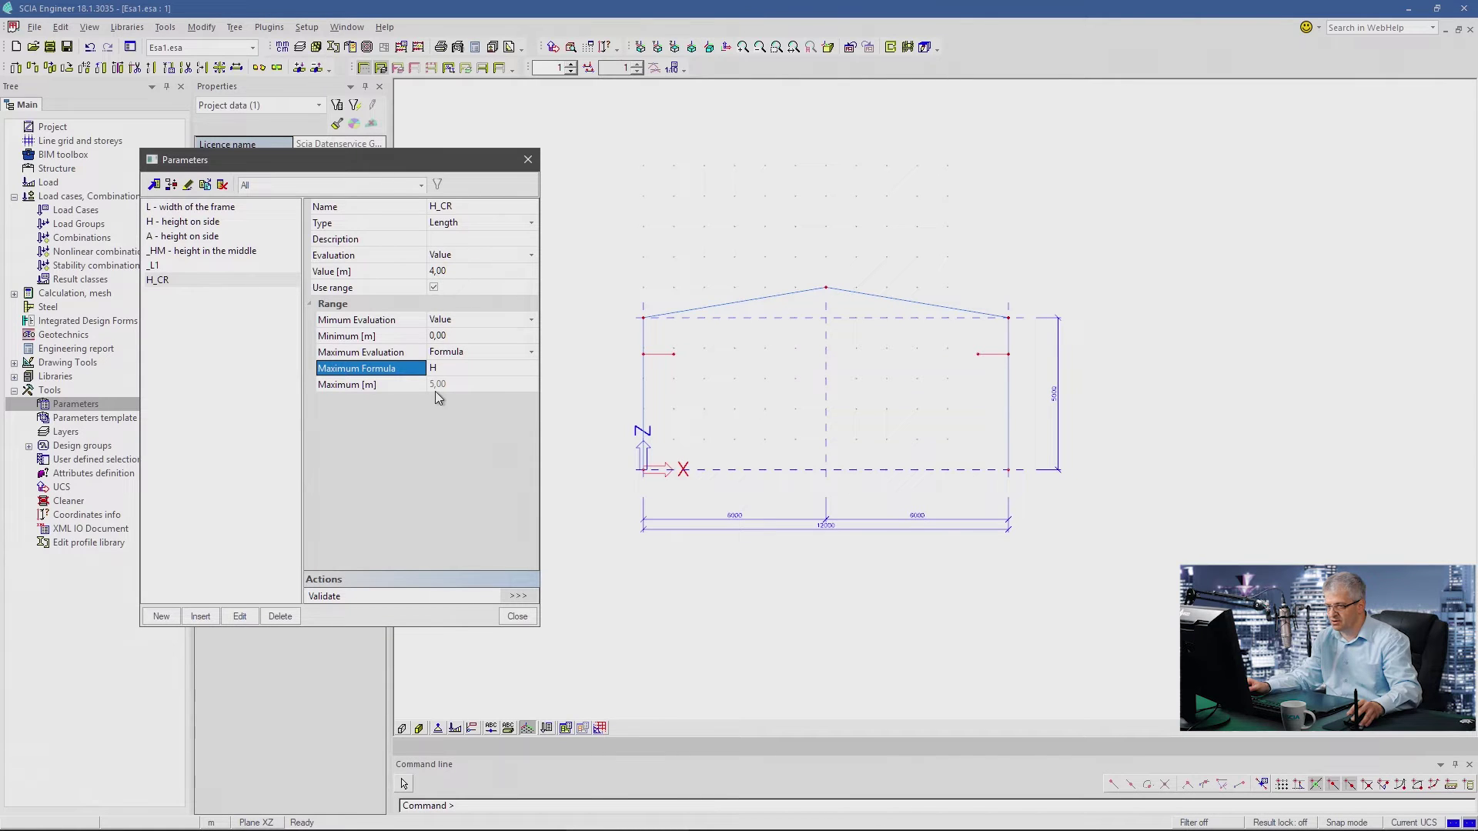
# - Add a new length parameter named L_CR
pyautogui.moveTo(217, 168); pyautogui.dragTo(230, 136)
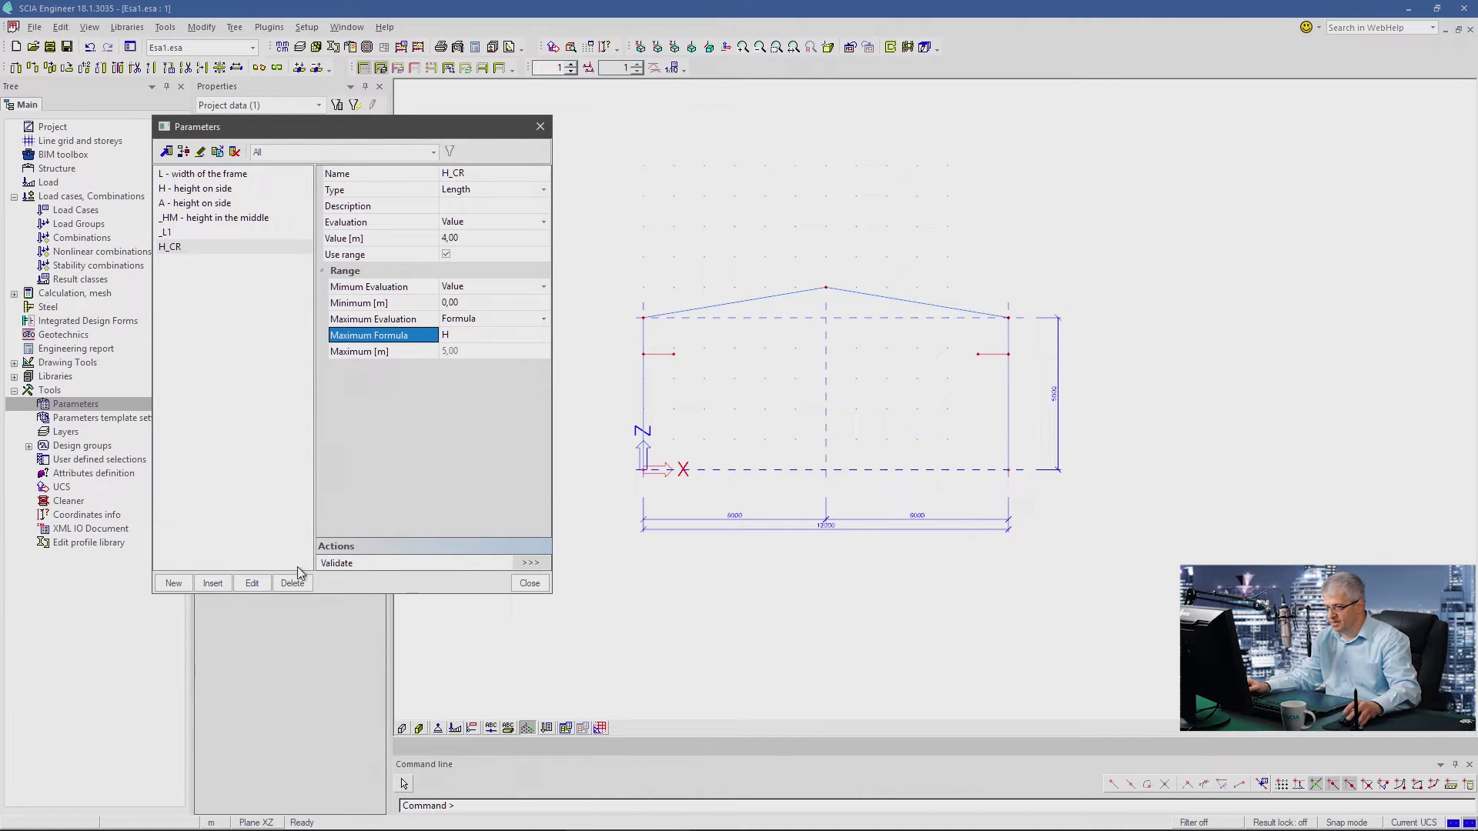
pyautogui.click(173, 583)
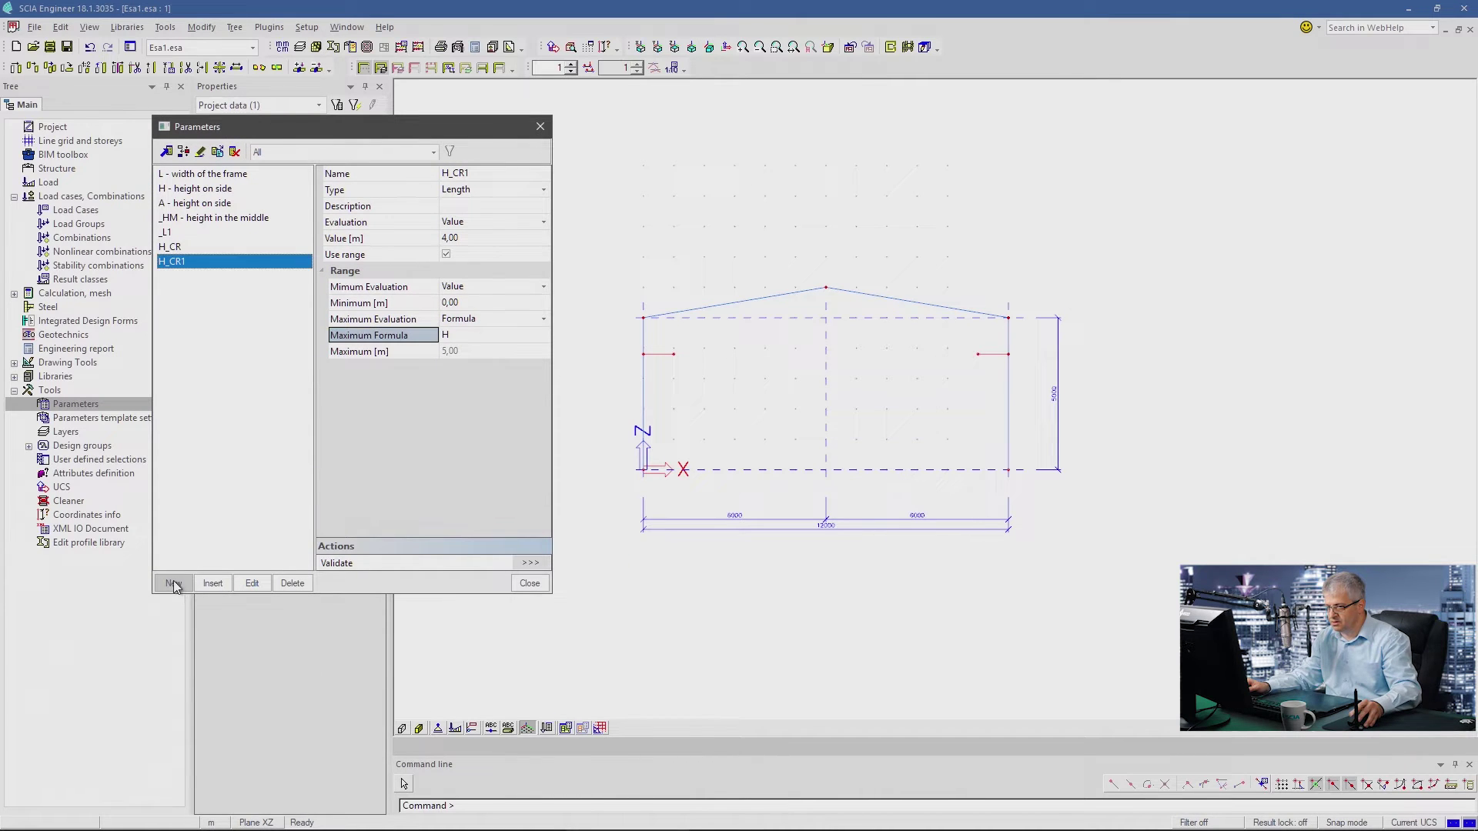
pyautogui.click(466, 175)
pyautogui.write('L')
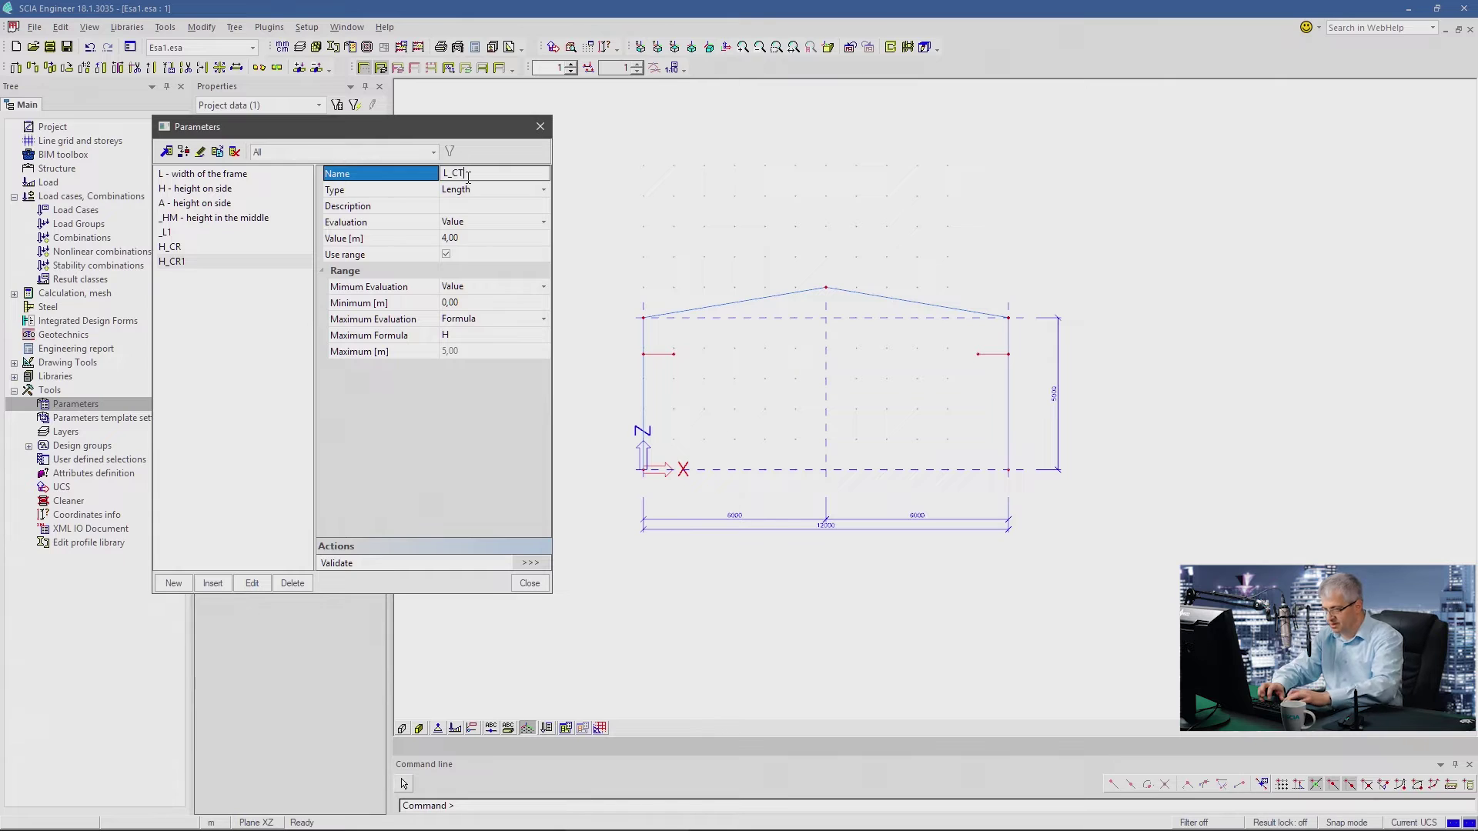
pyautogui.write('_CR')
pyautogui.press('Return')
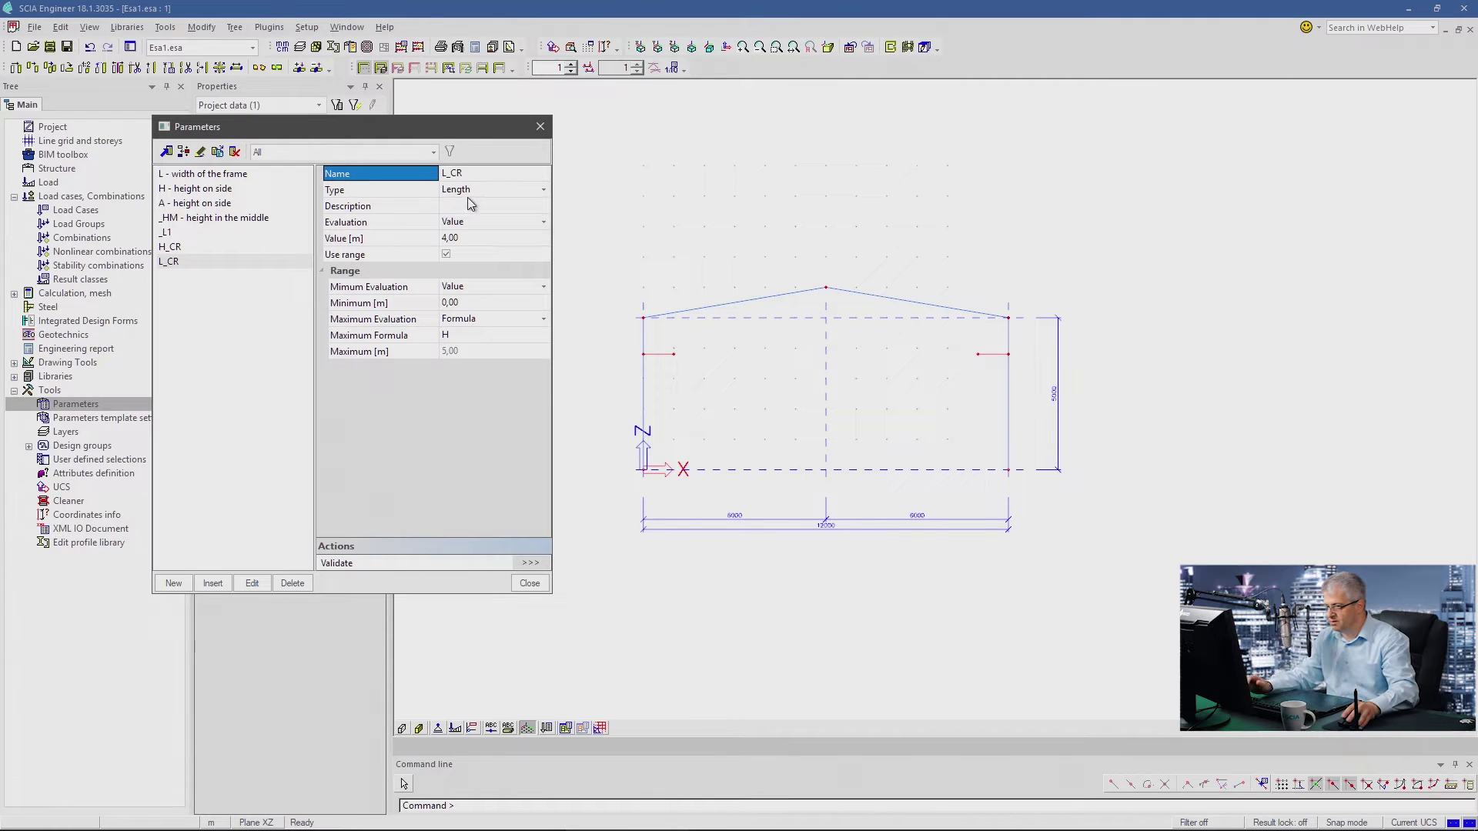
# - Set the value of parameter L_CR to 1.5 m and its description to "lenght of a crane beam"
pyautogui.click(465, 238)
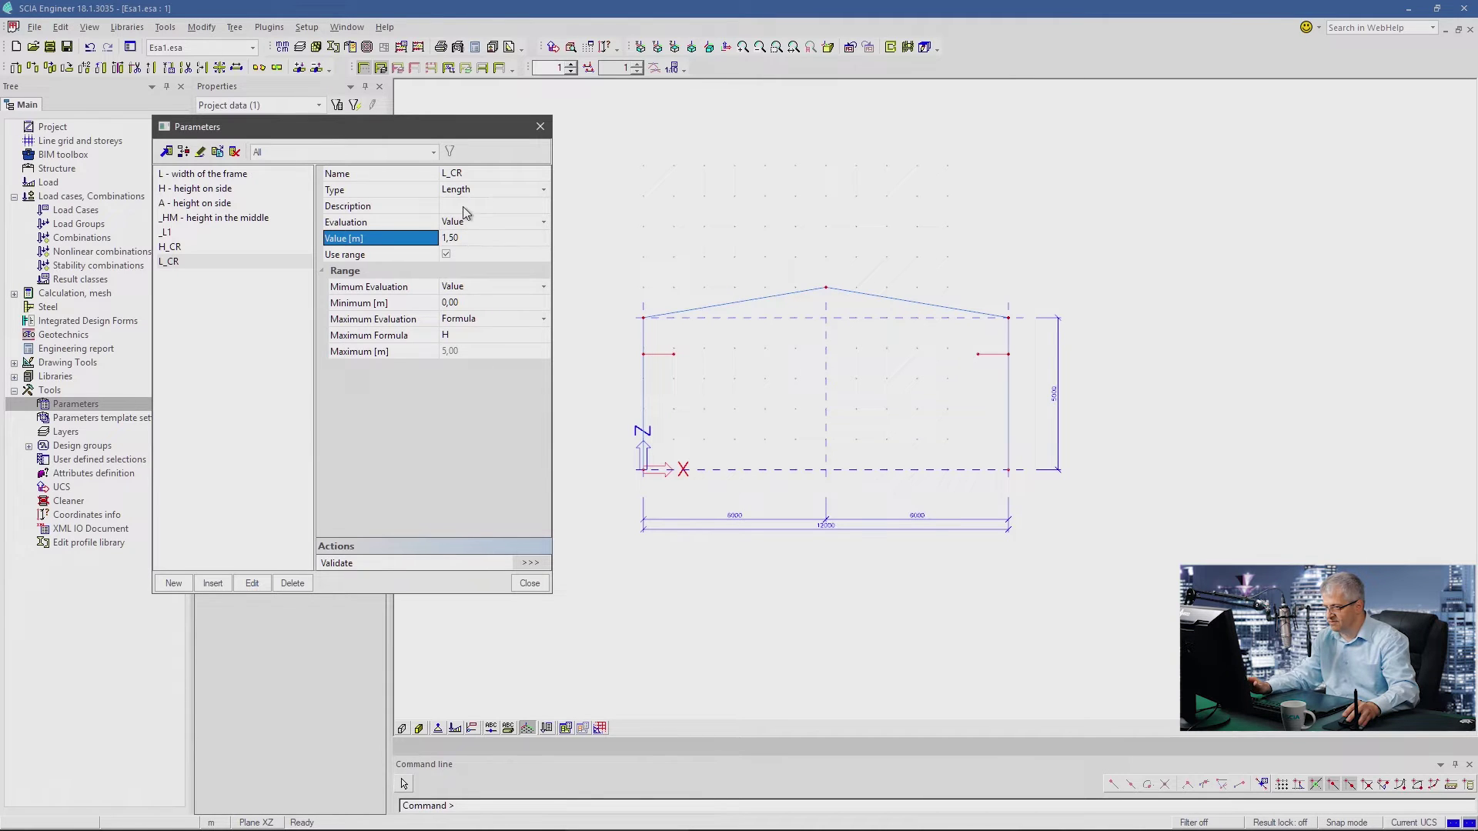
pyautogui.click(464, 206)
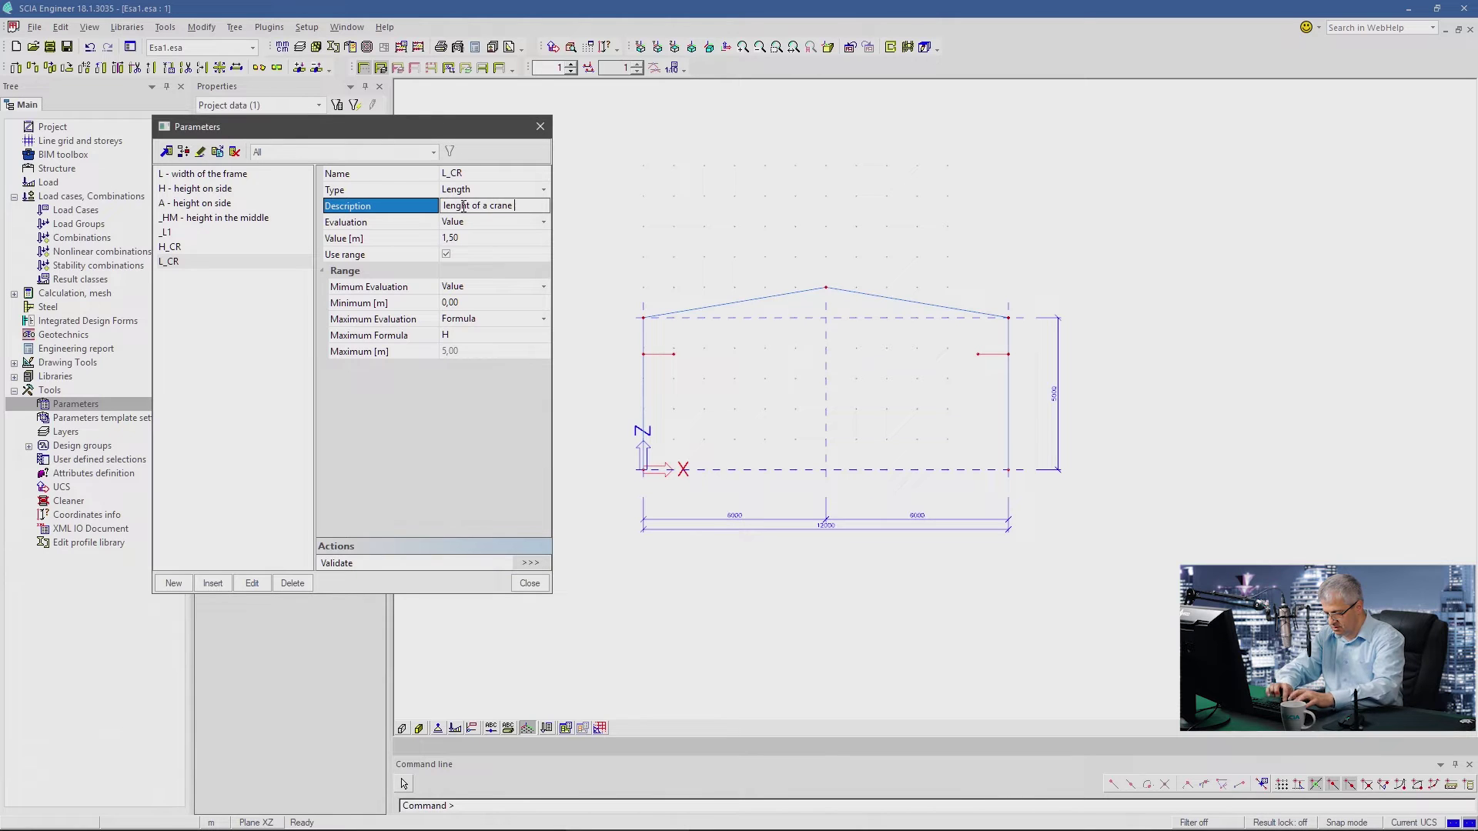
pyautogui.press('Return')
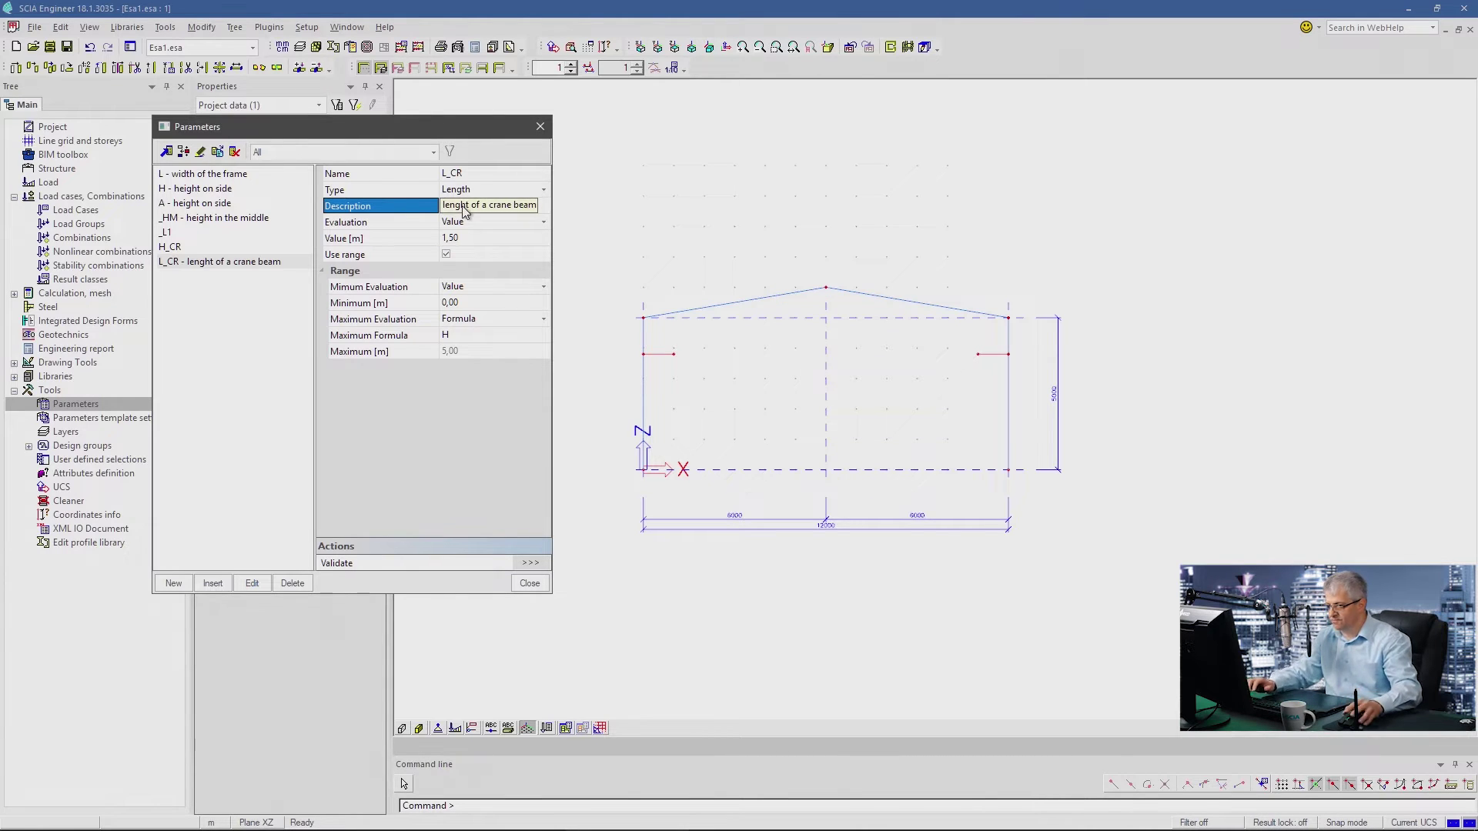
# - Give parameter H_CR the description "height of a crane beam"
pyautogui.click(187, 248)
pyautogui.click(455, 207)
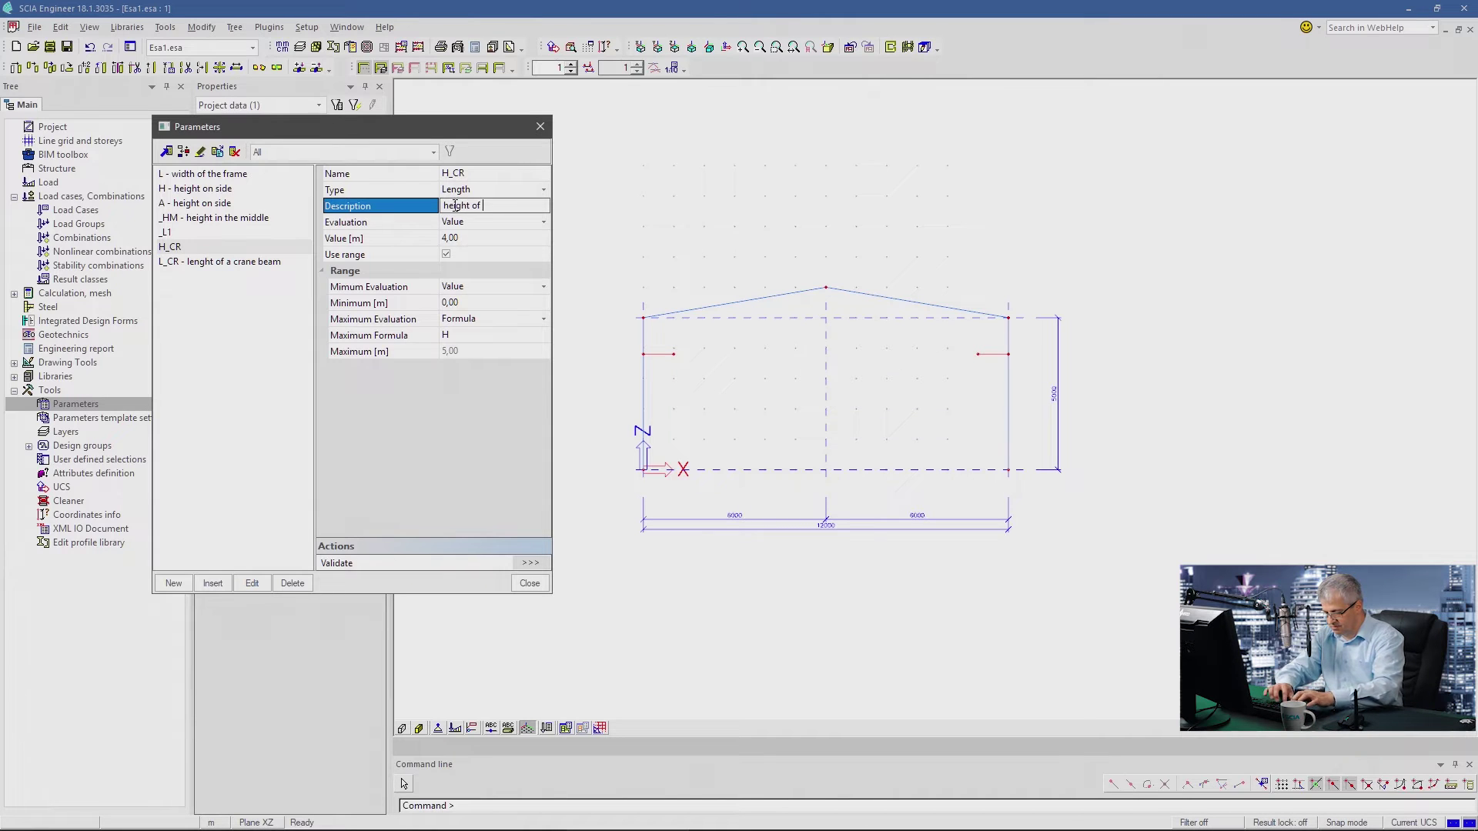
pyautogui.write('height of a crane beam')
pyautogui.press('Return')
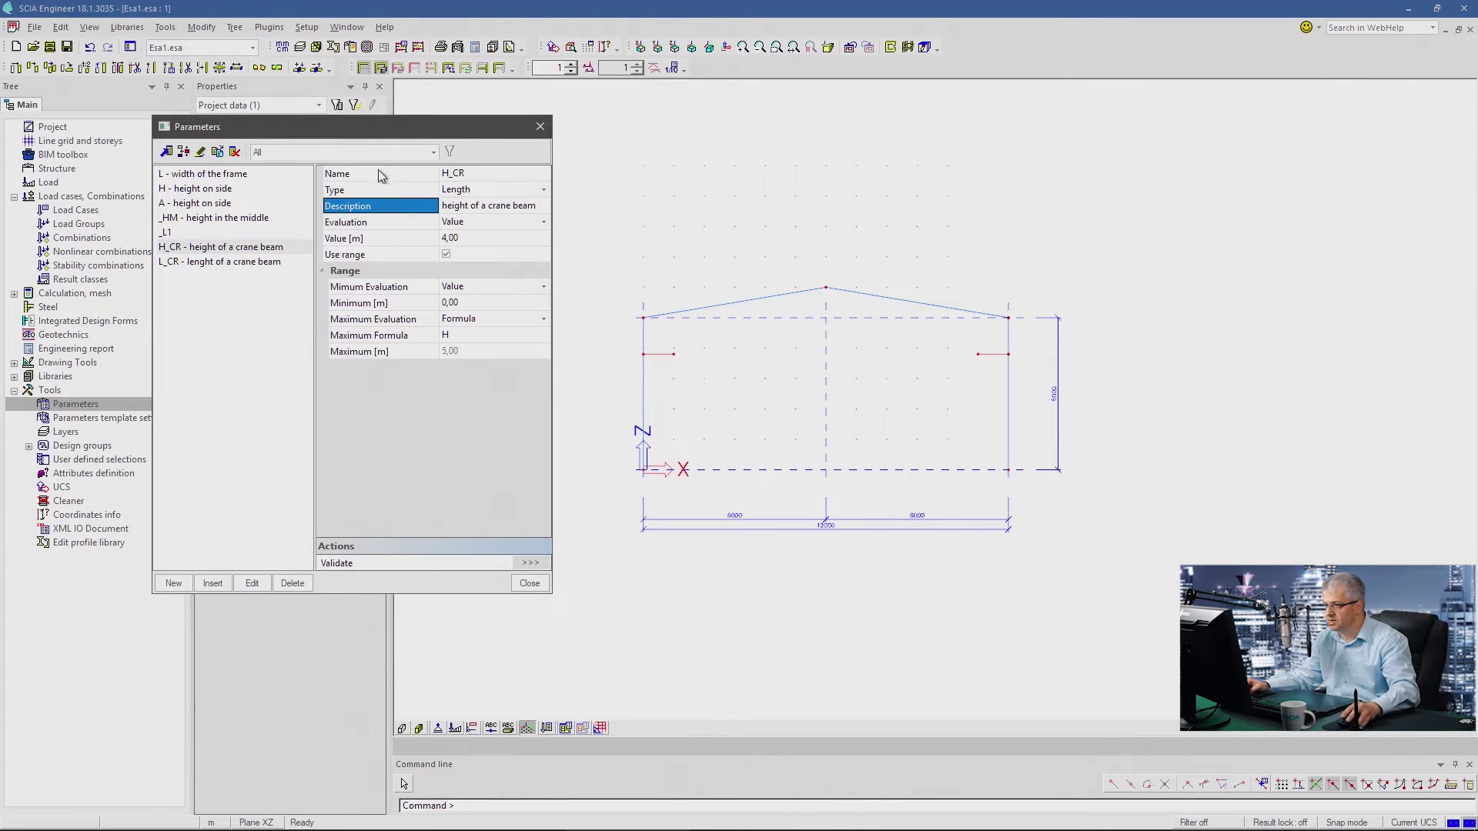
pyautogui.moveTo(363, 133); pyautogui.dragTo(403, 117)
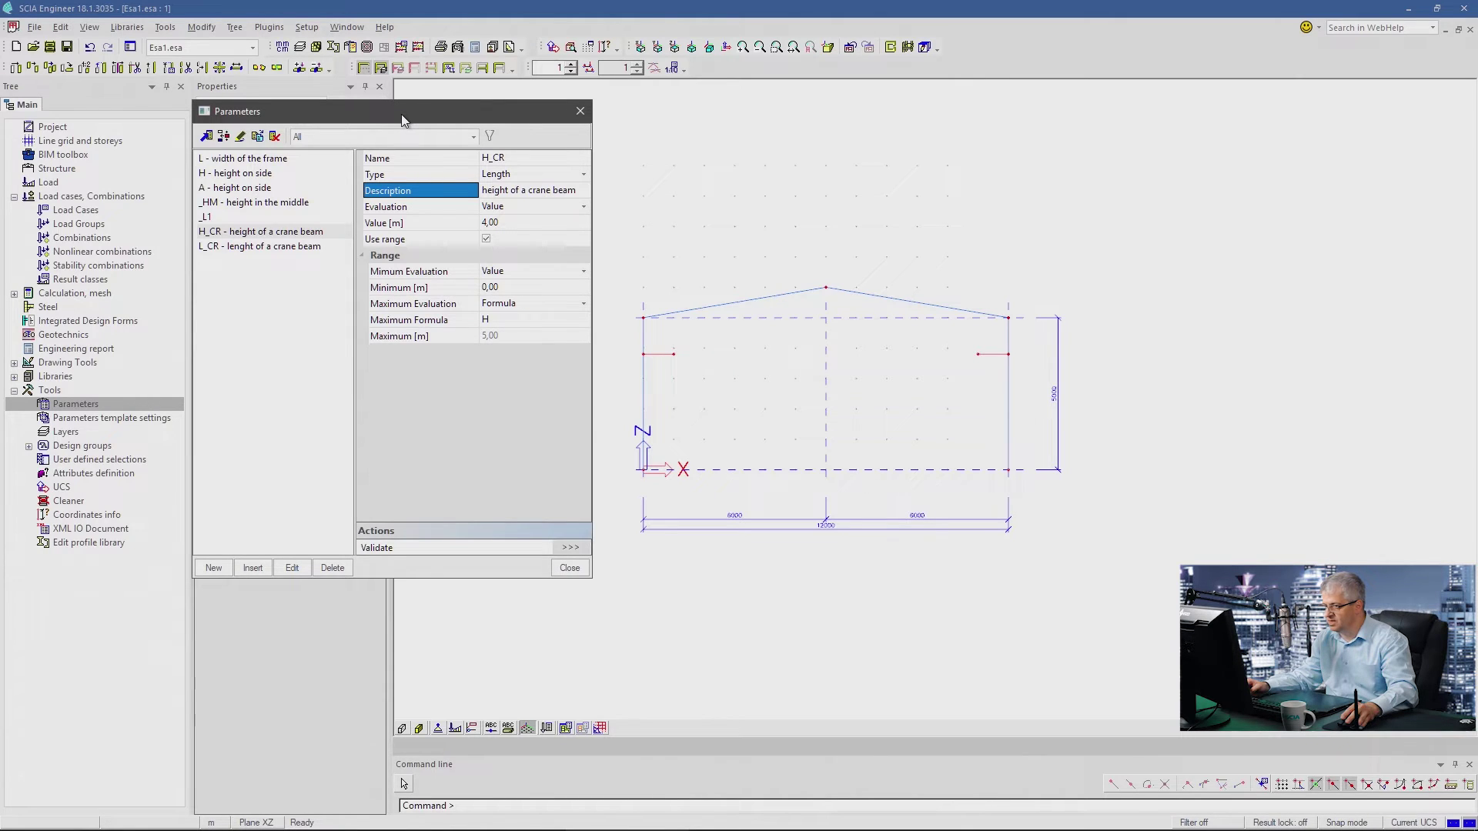
pyautogui.moveTo(400, 114); pyautogui.dragTo(364, 111)
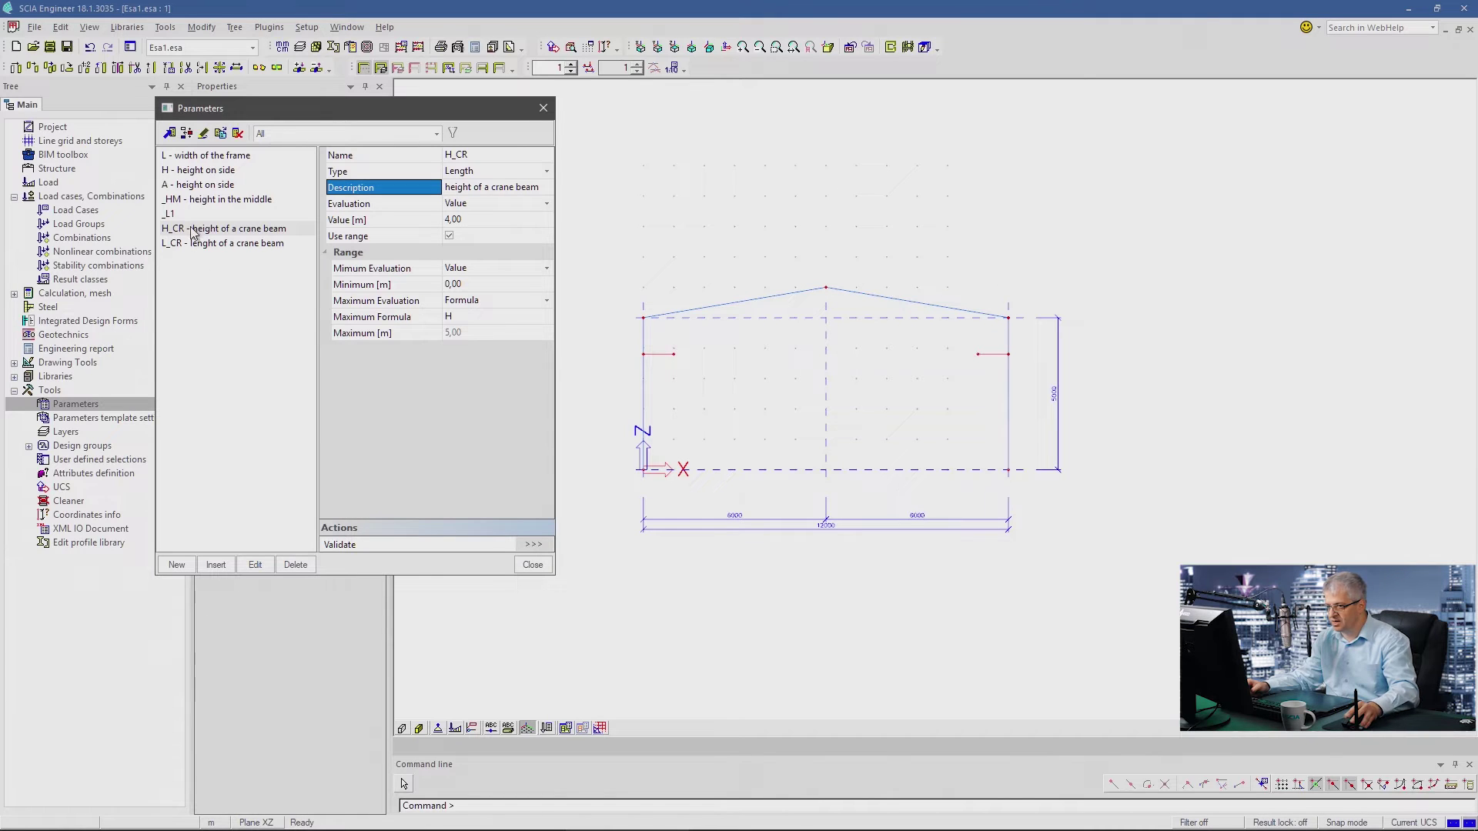
pyautogui.click(178, 202)
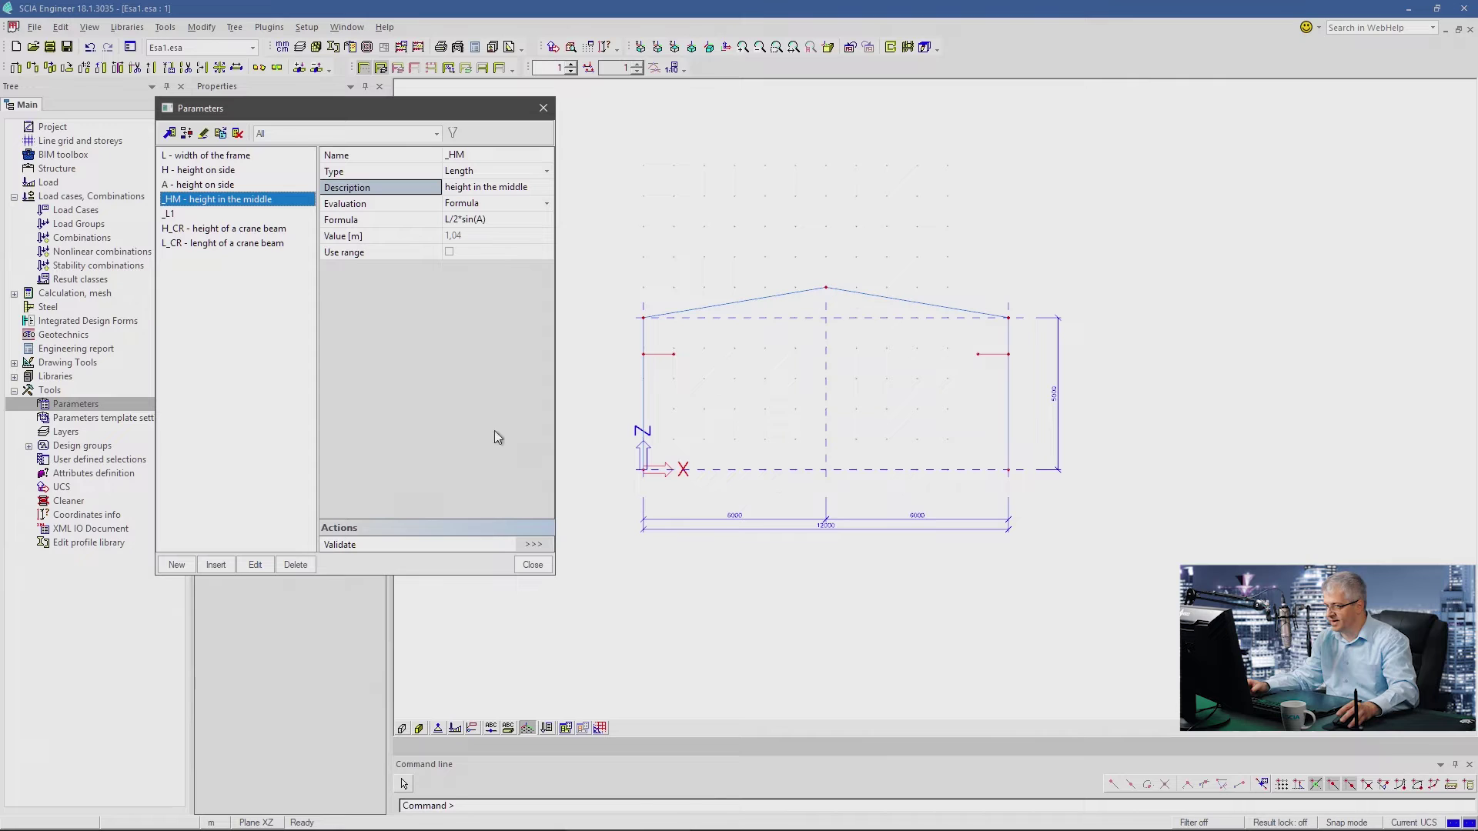
# - Add a new length parameter named _HMF and clear its description
pyautogui.click(176, 565)
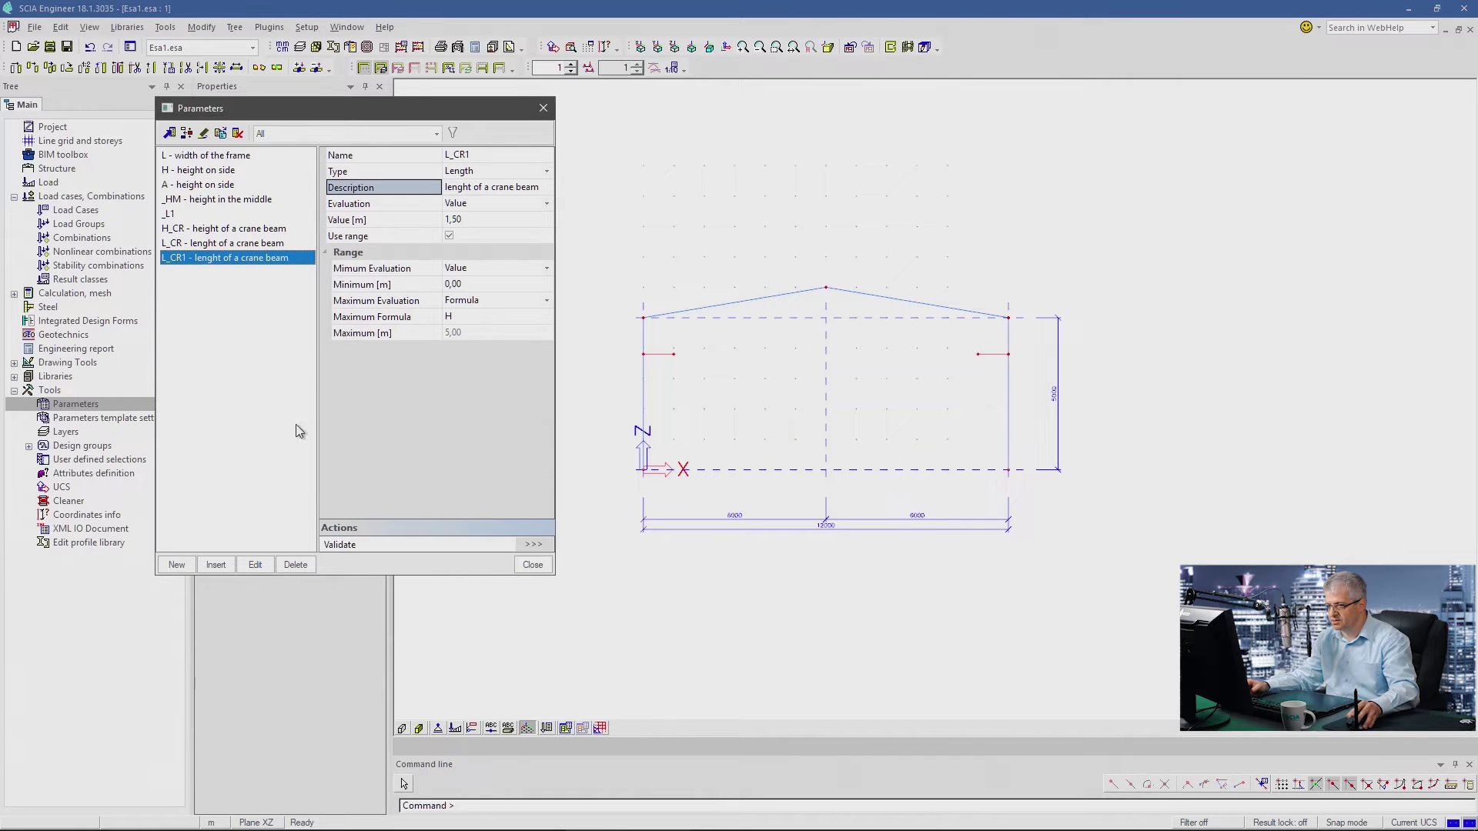
pyautogui.click(471, 155)
pyautogui.write('H')
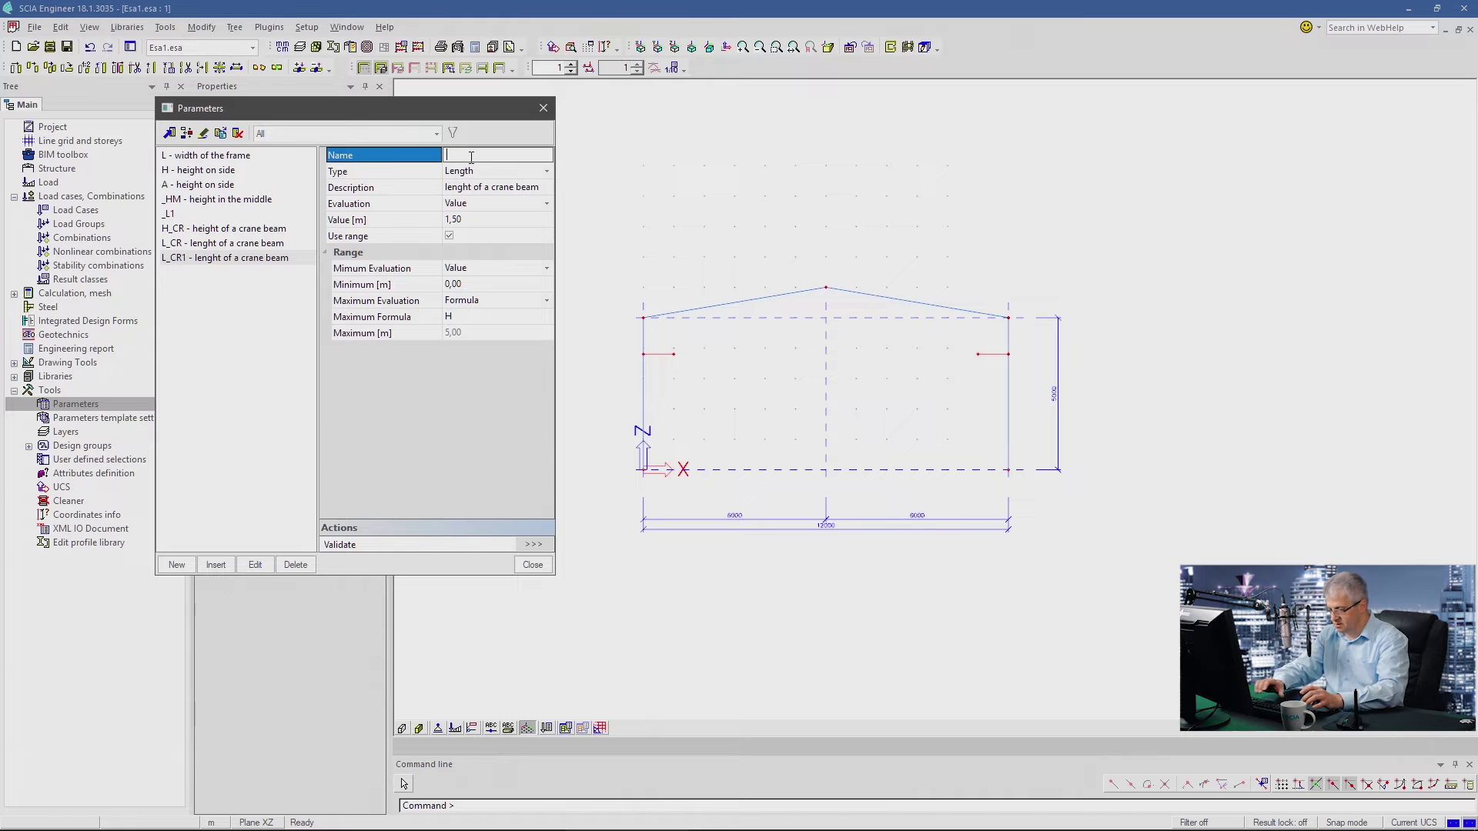
pyautogui.write('M1')
pyautogui.press('Return')
pyautogui.click(472, 156)
pyautogui.click(476, 156)
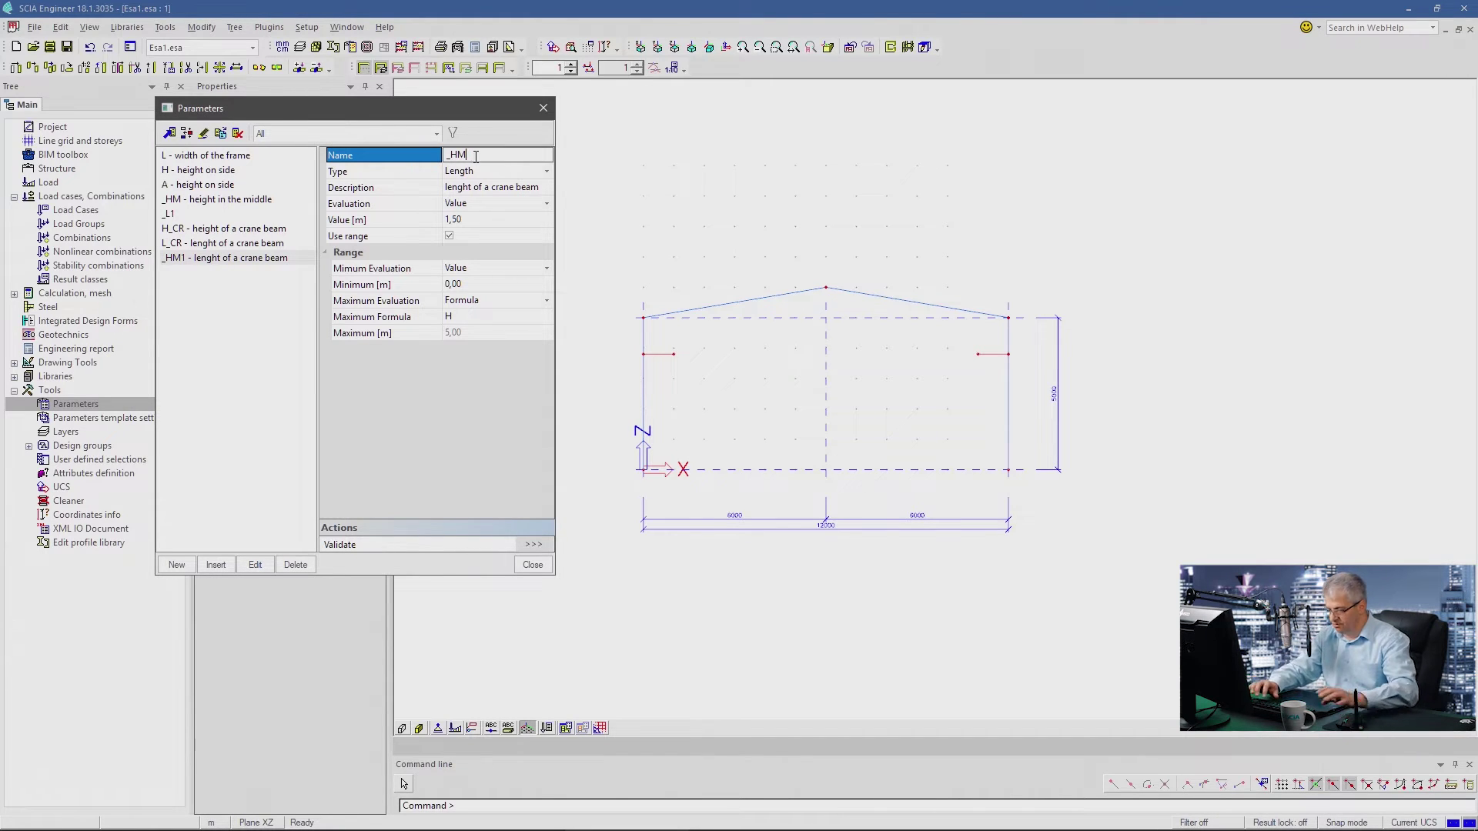
pyautogui.write('F')
pyautogui.press('Return')
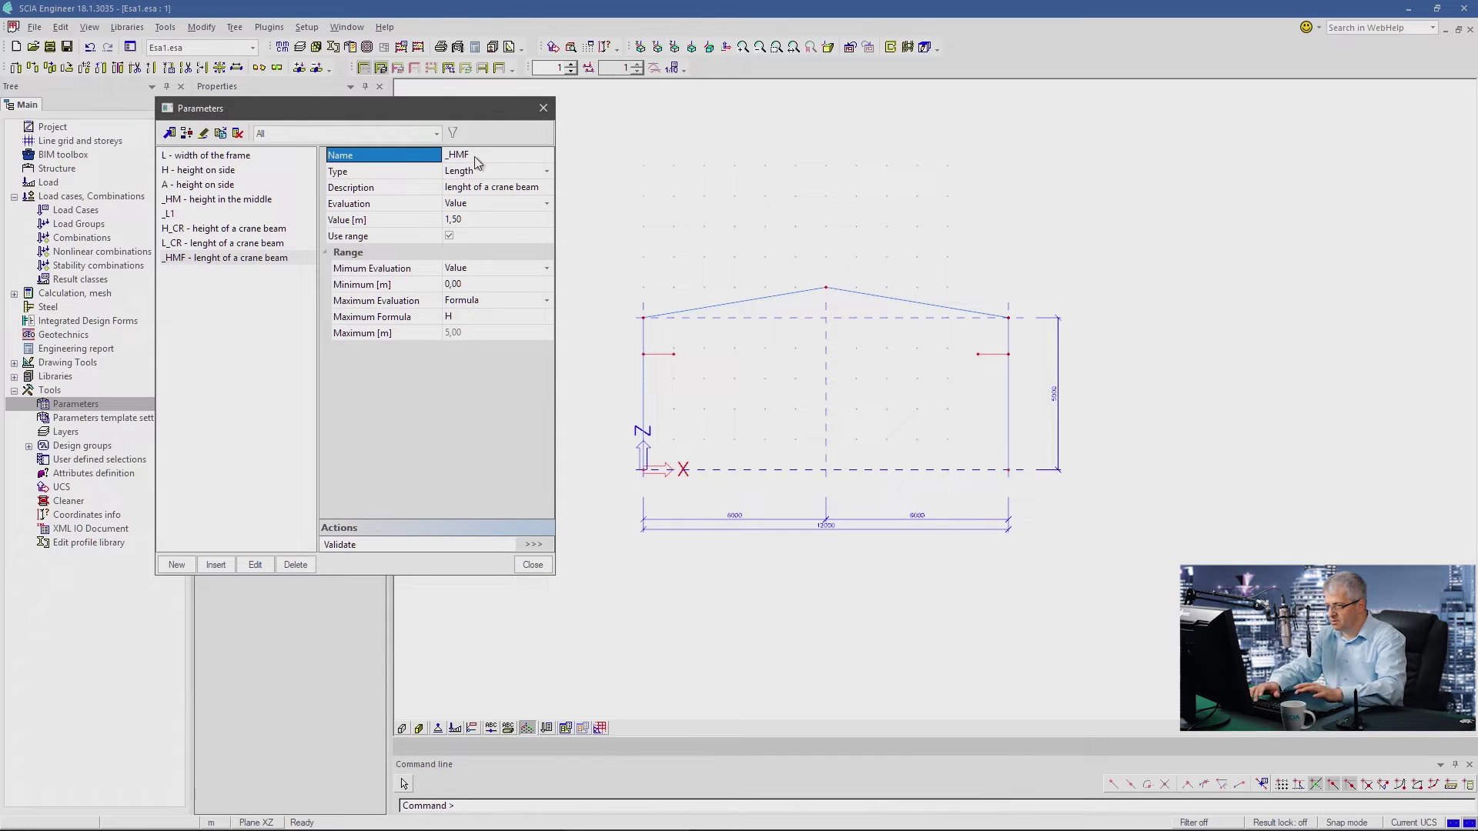
pyautogui.click(462, 193)
pyautogui.press('Delete')
pyautogui.press('Return')
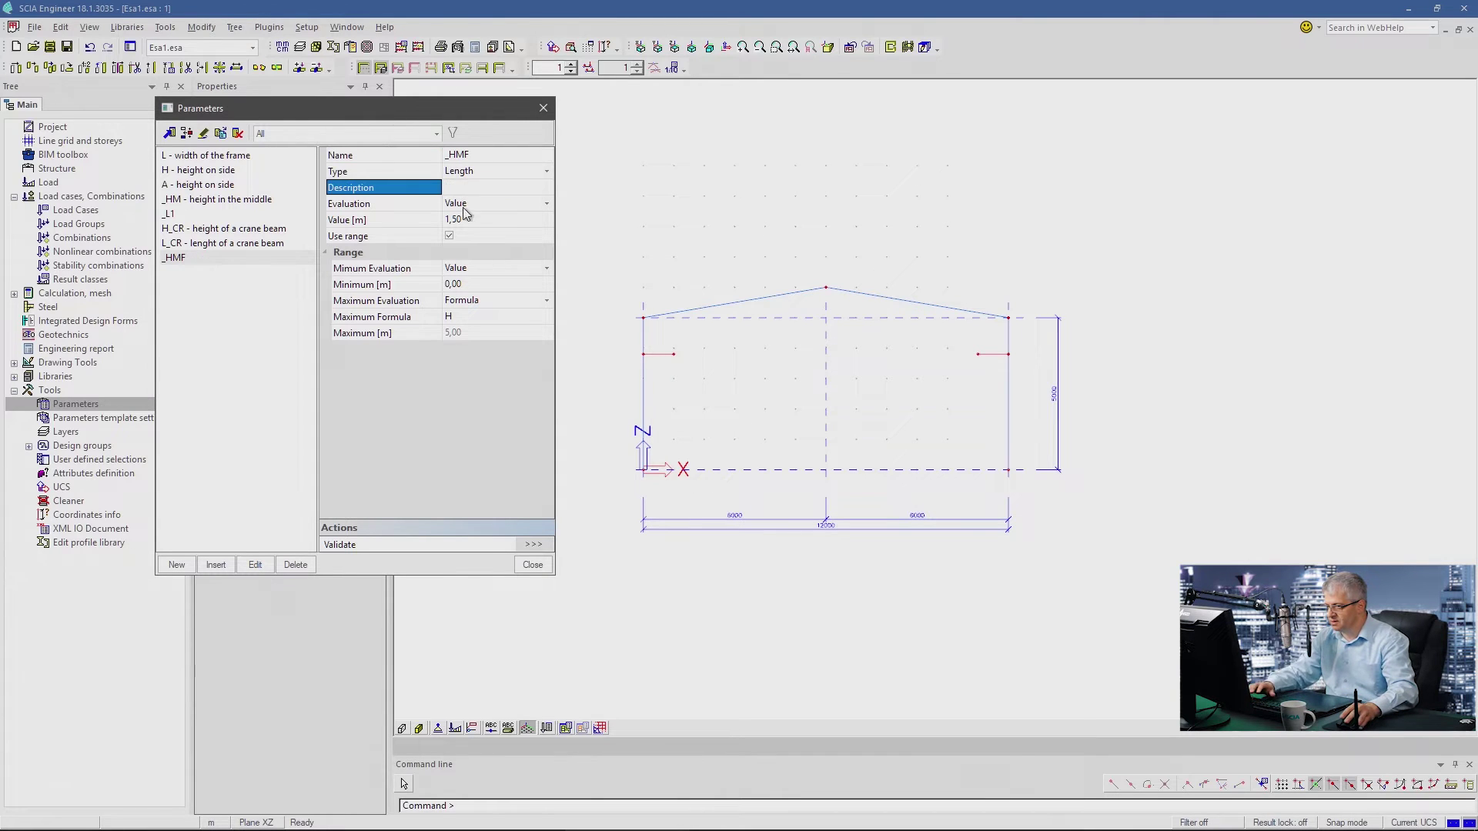
# - Define parameter _HMF by the formula H+_HM, disable its range limits, and close the parameter manager
pyautogui.click(464, 205)
pyautogui.click(464, 226)
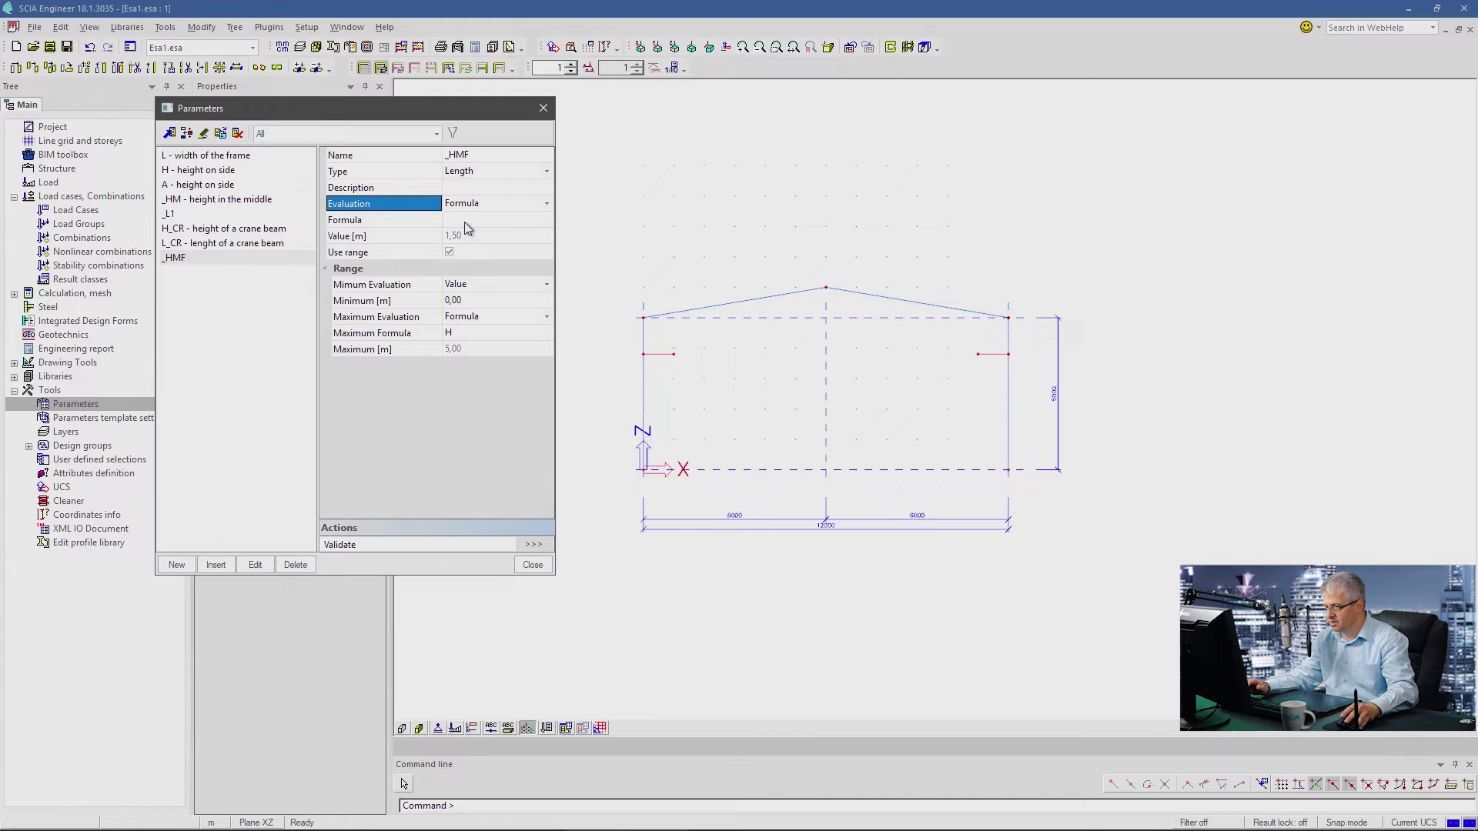
pyautogui.click(466, 221)
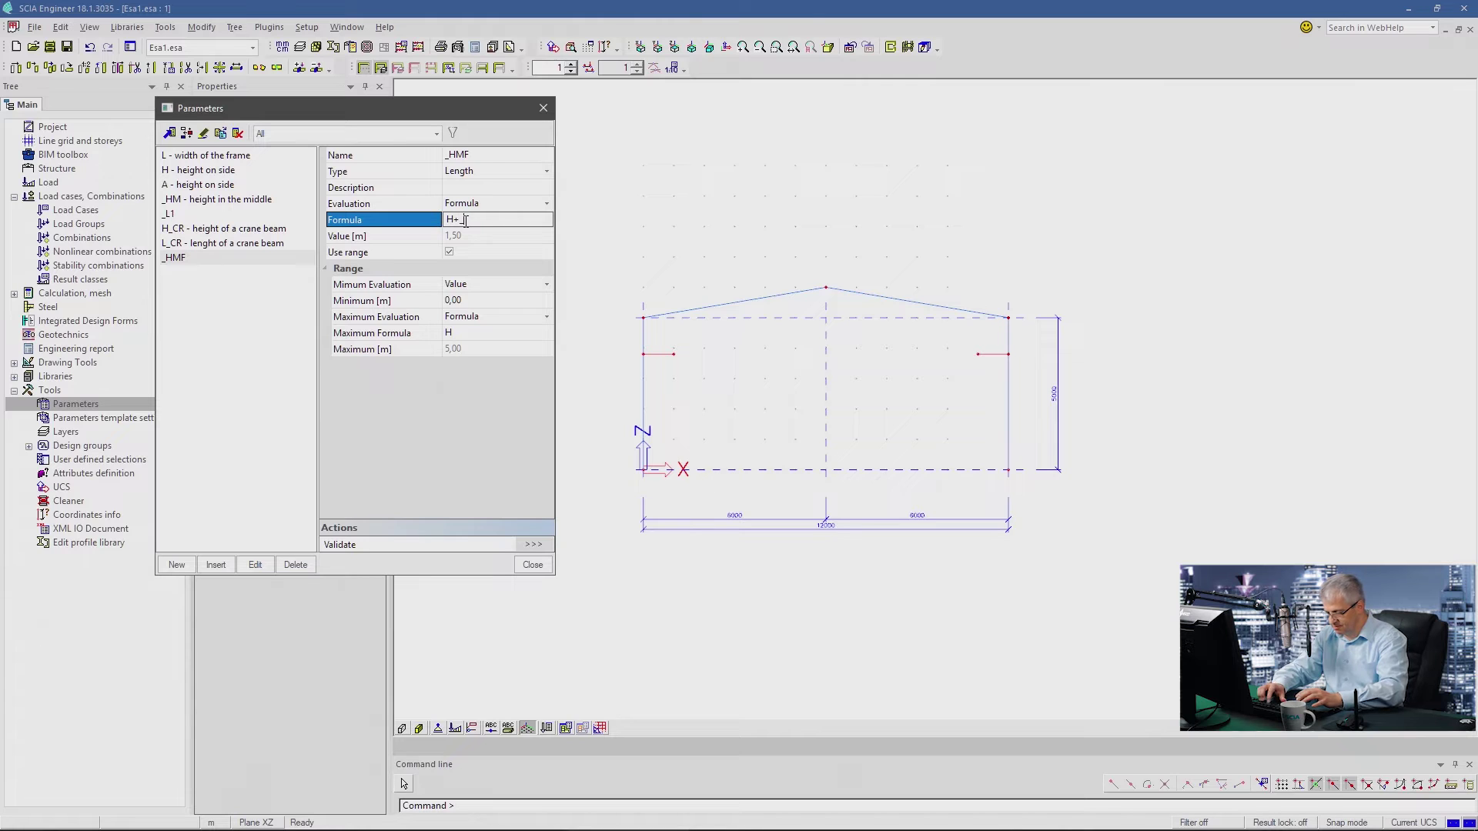
pyautogui.press('Return')
pyautogui.click(450, 252)
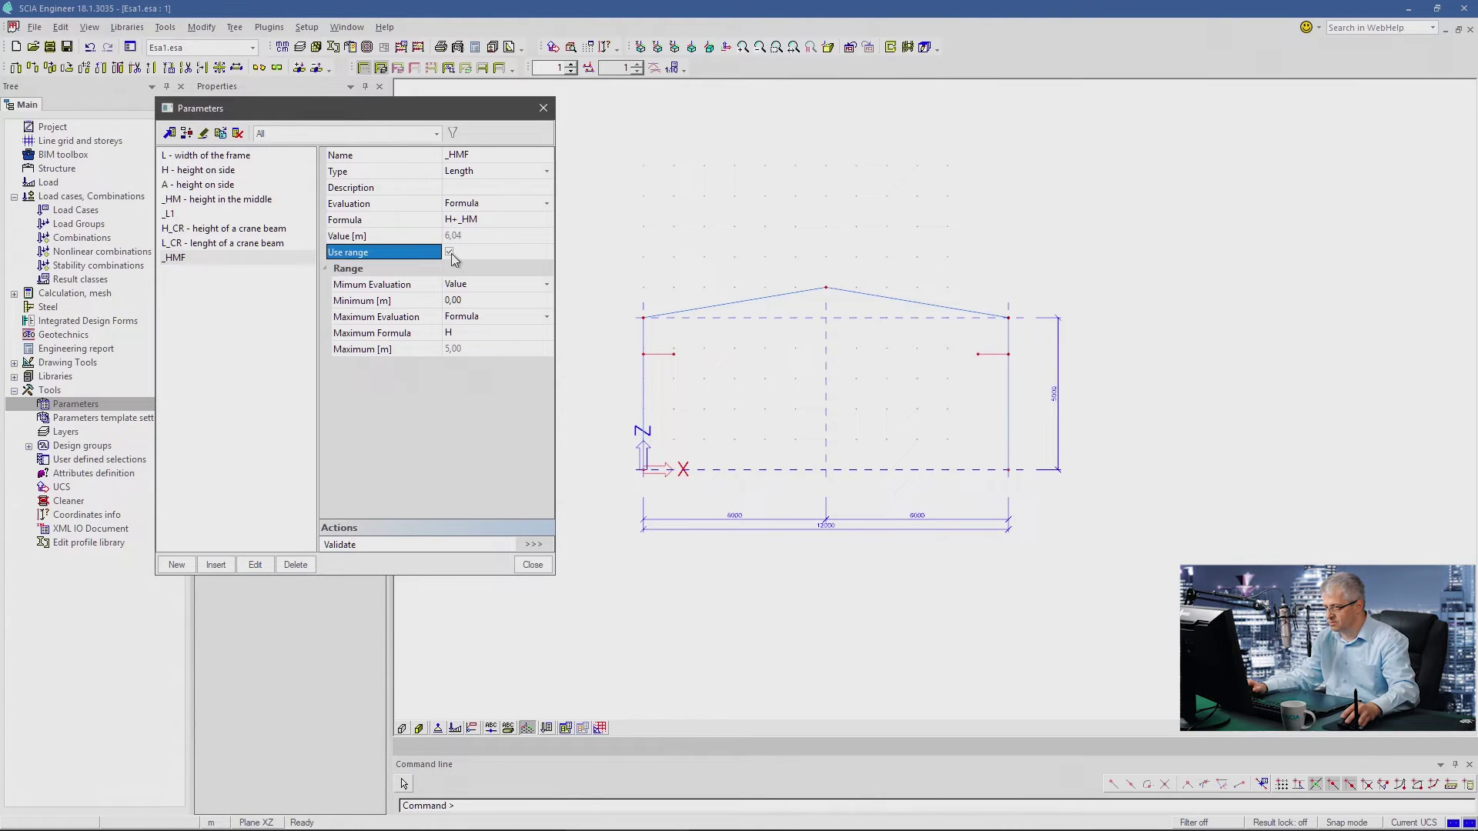
pyautogui.click(531, 567)
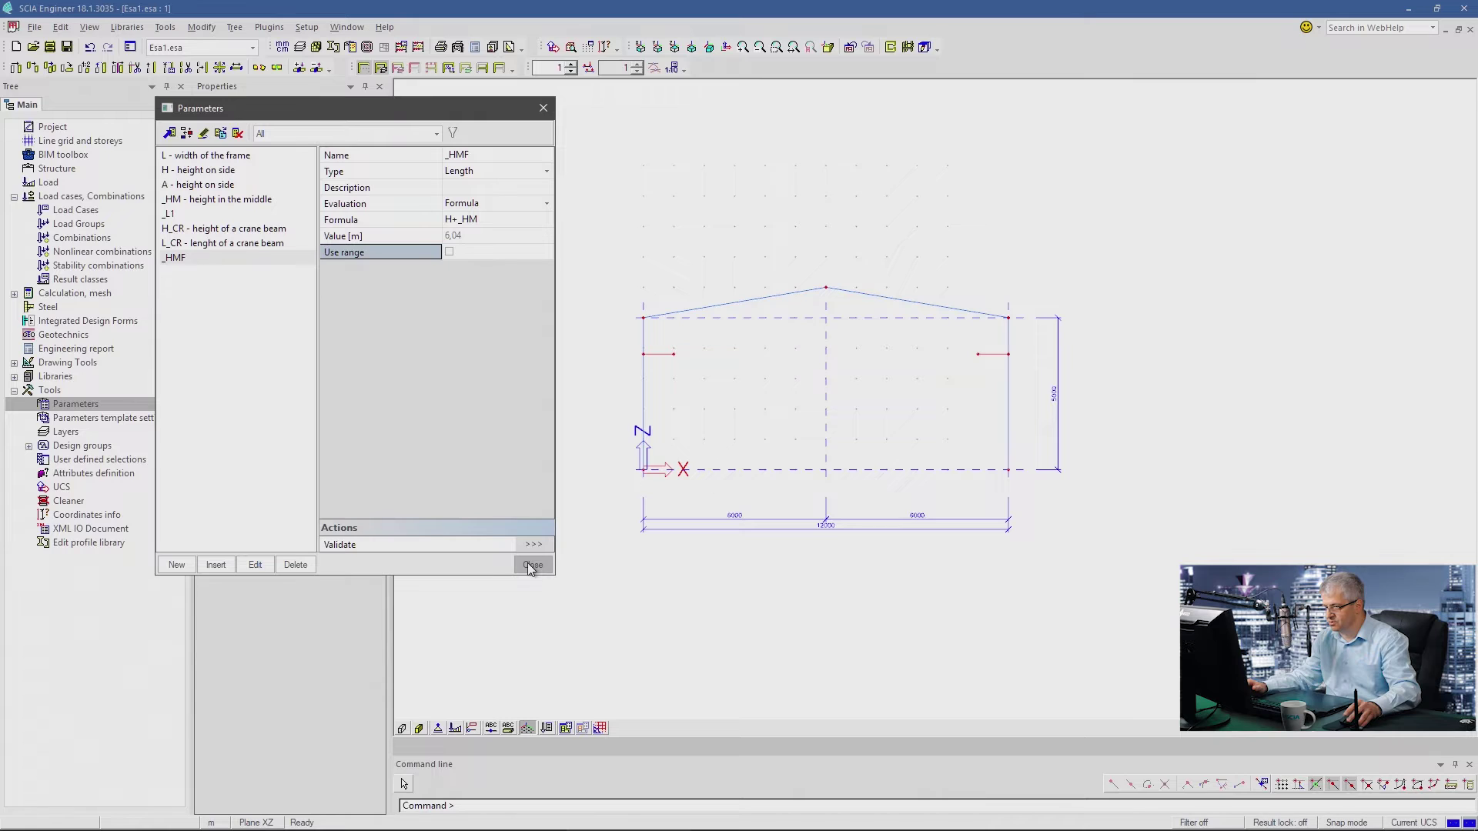
# - Assign parameter L (width of the frame) to the X coordinate of the right column's base, bracket and eaves nodes
pyautogui.click(774, 481)
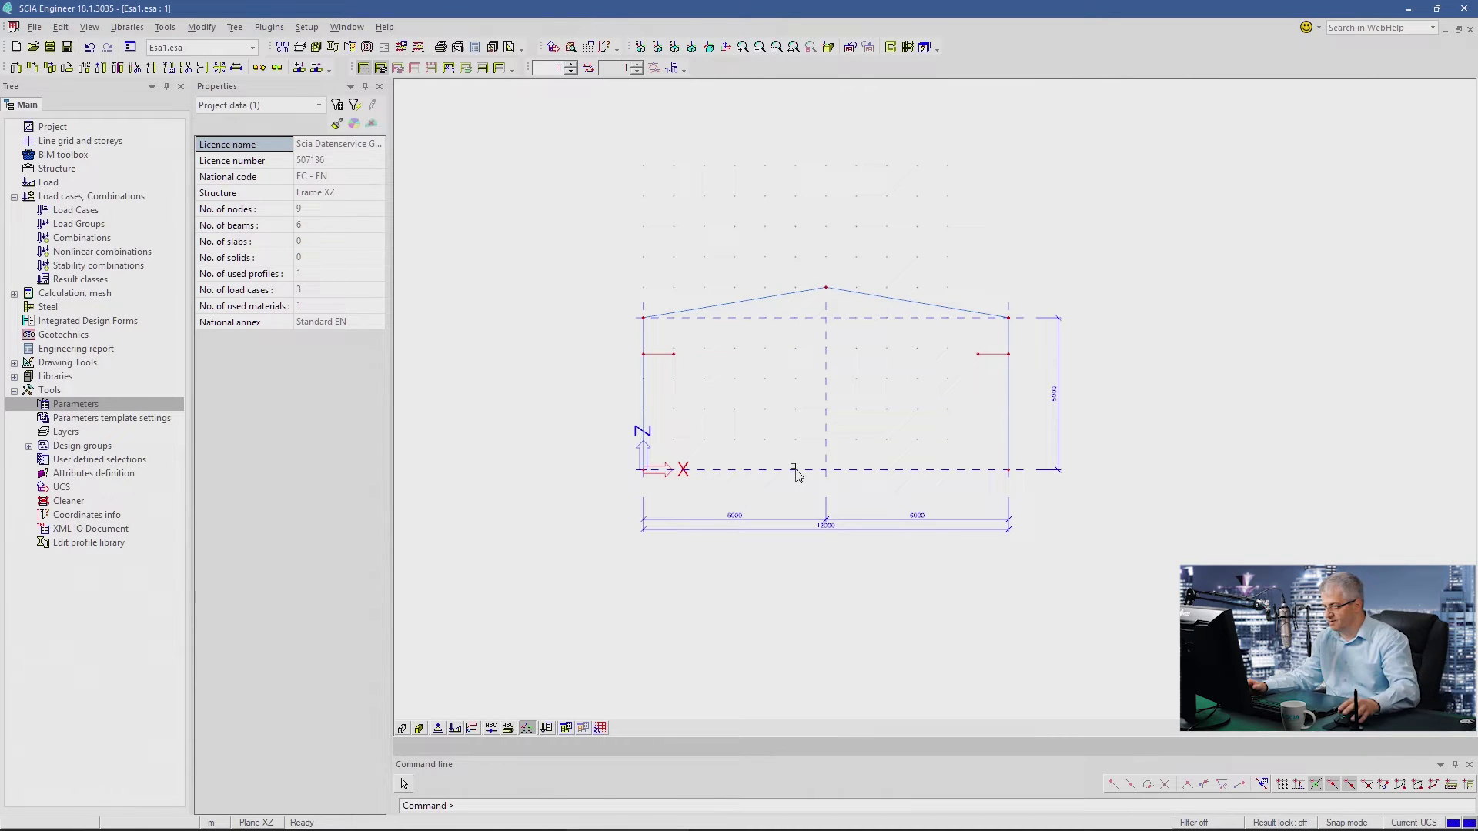
pyautogui.click(1007, 469)
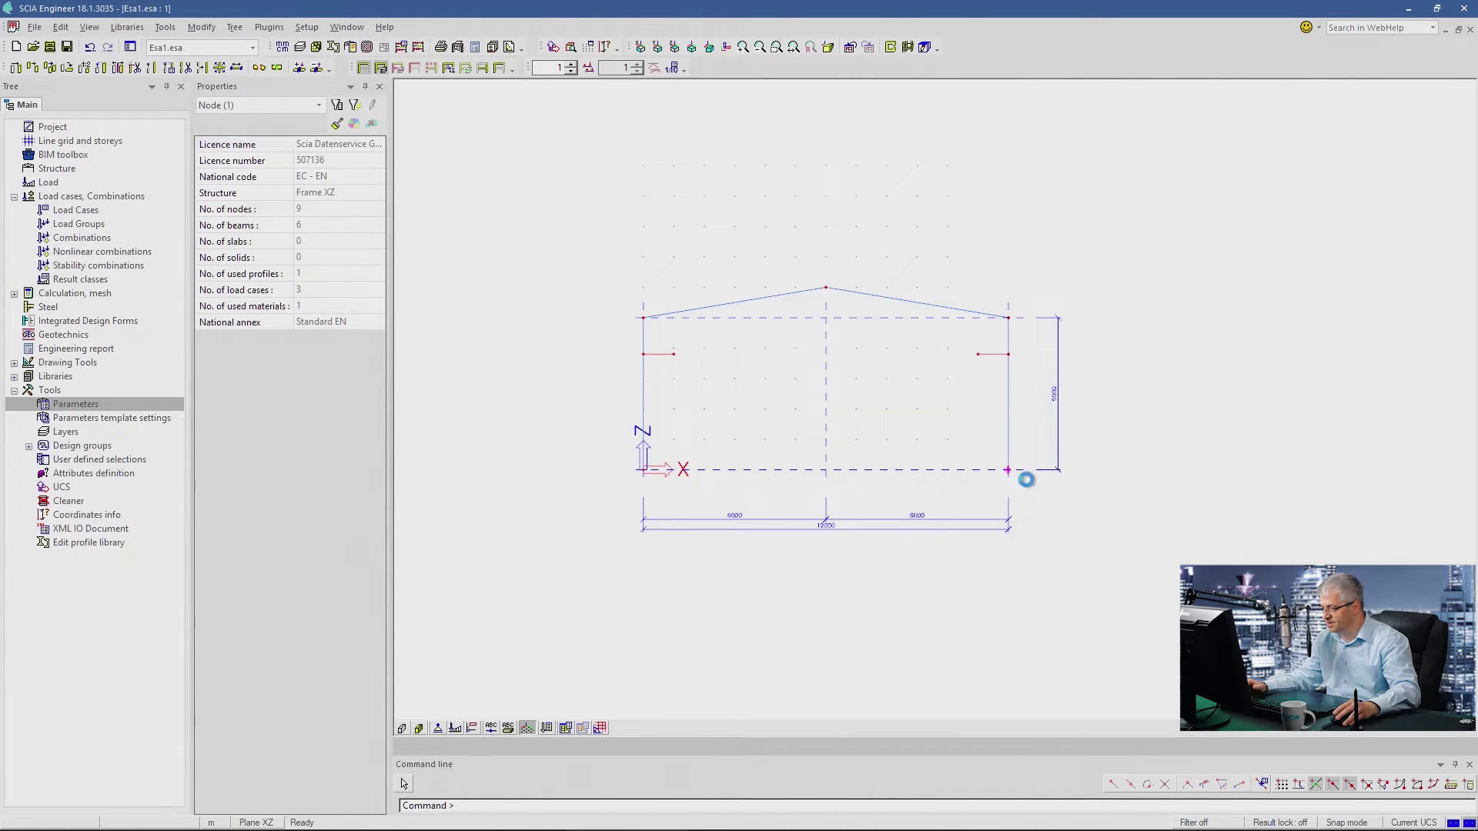
pyautogui.click(1007, 354)
pyautogui.click(1008, 318)
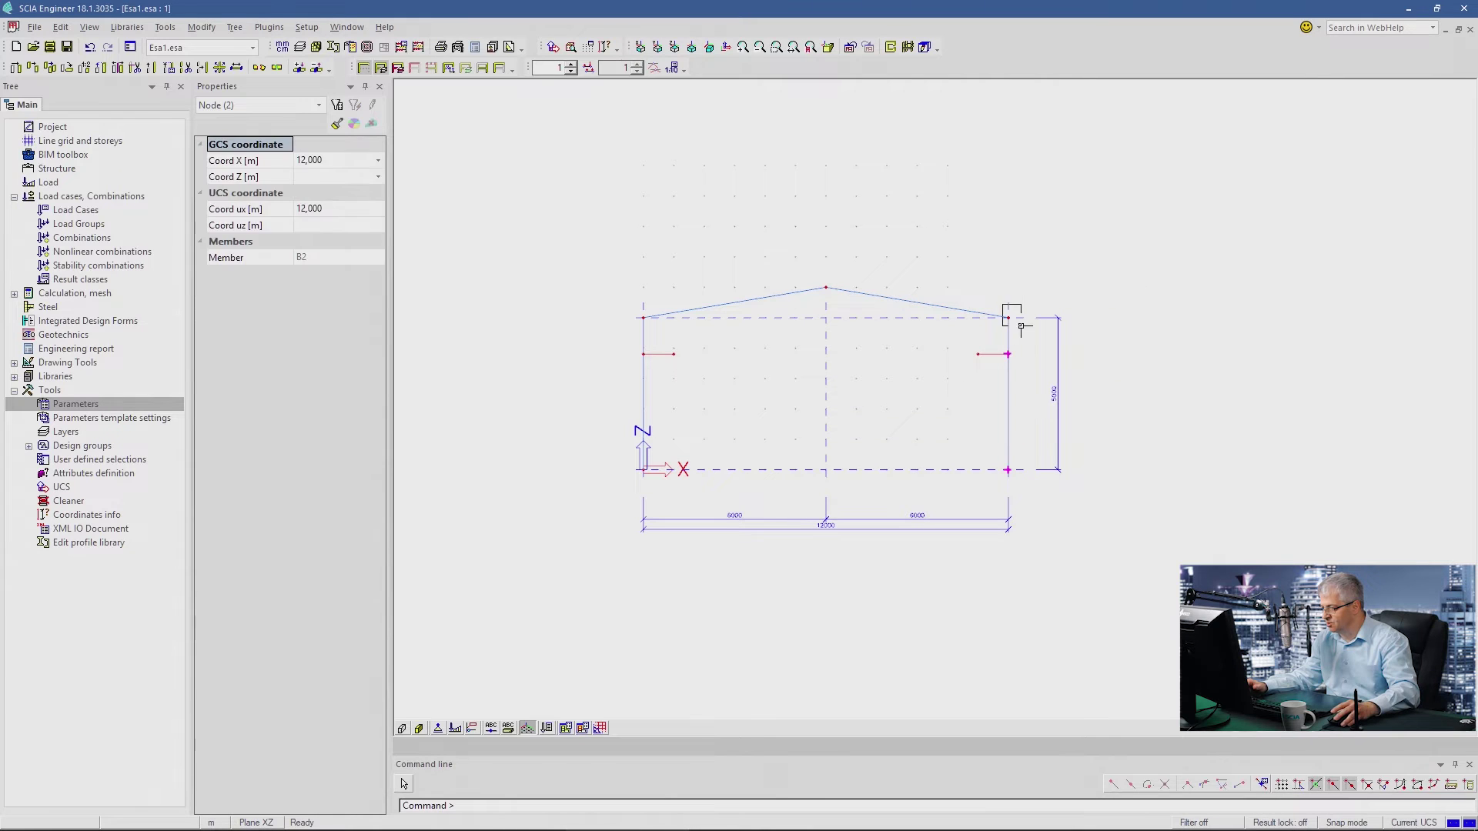
pyautogui.click(378, 159)
pyautogui.click(363, 187)
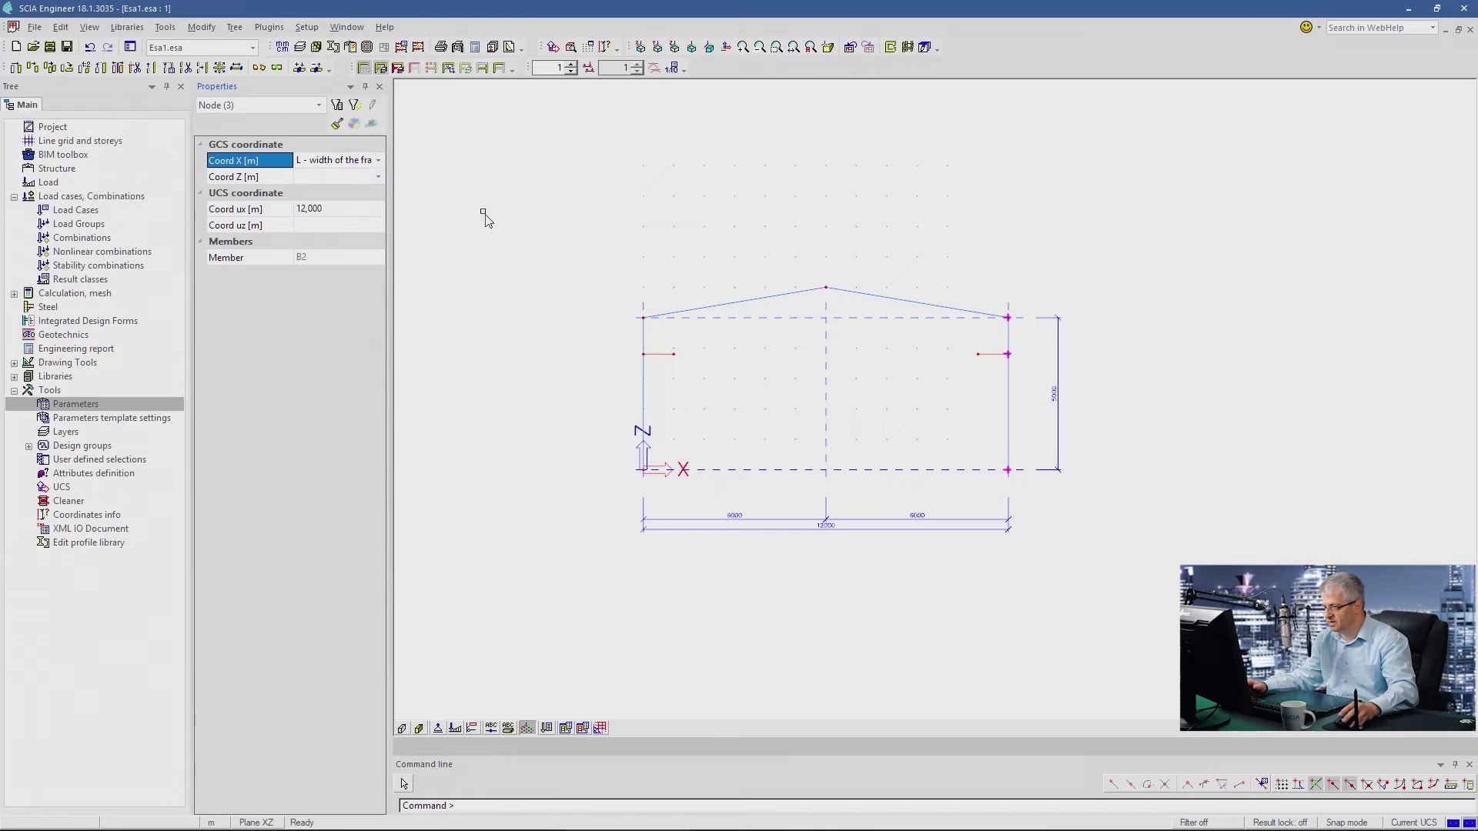
pyautogui.press('Escape')
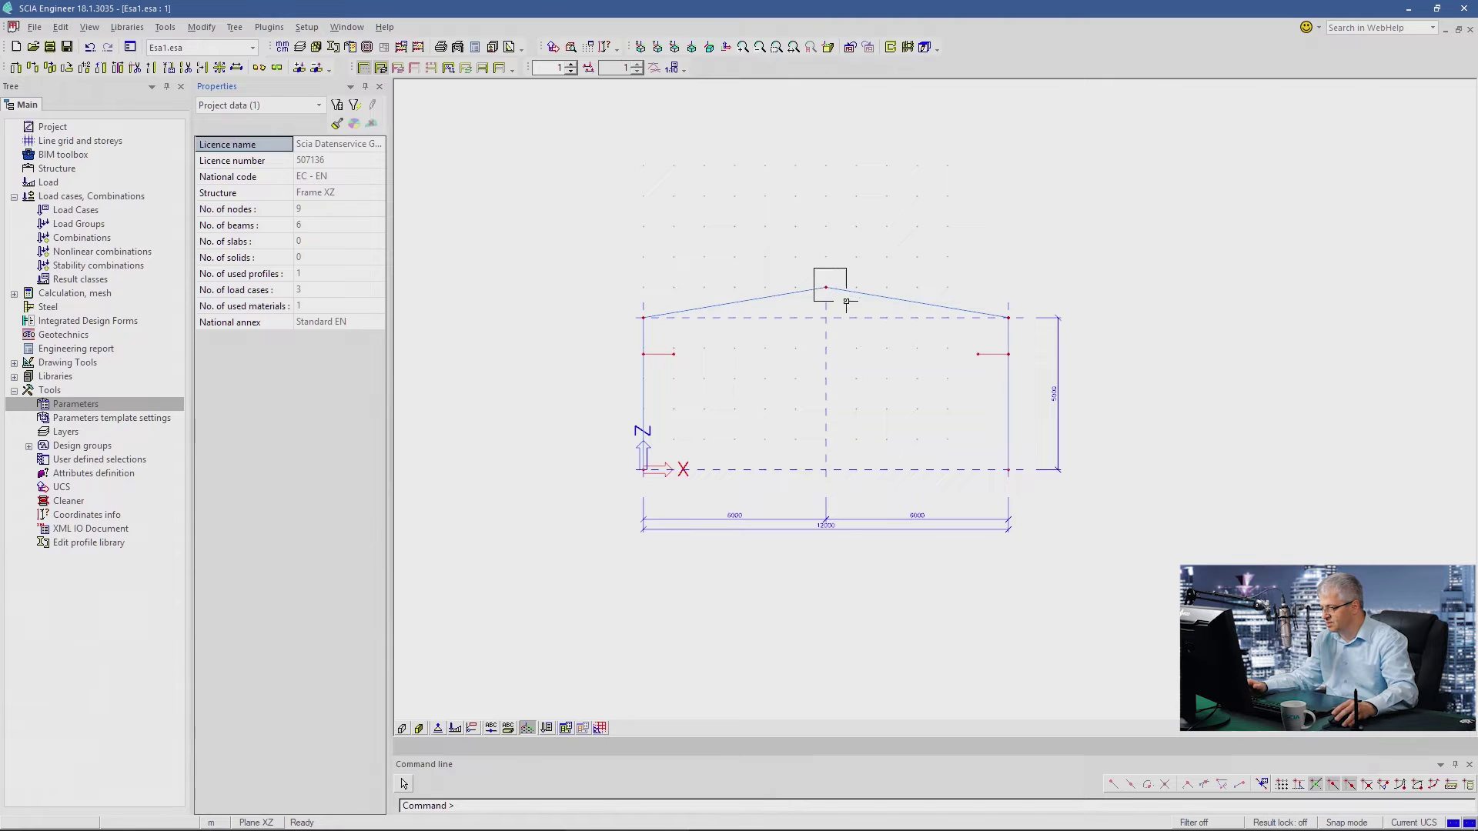
# - Assign parameter _L1 to the X coordinate of the ridge node N5
pyautogui.click(825, 287)
pyautogui.click(378, 177)
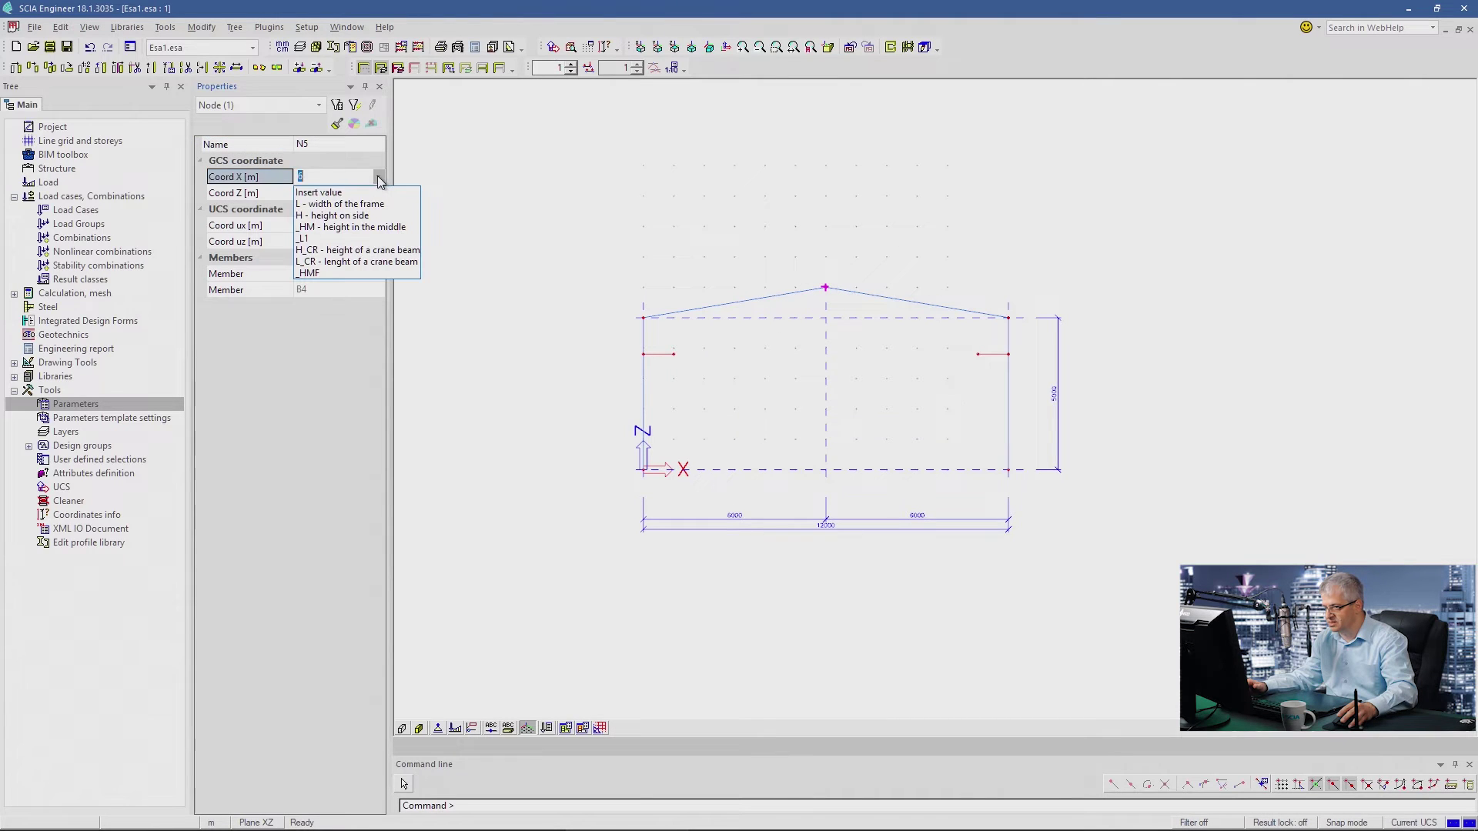
pyautogui.click(308, 238)
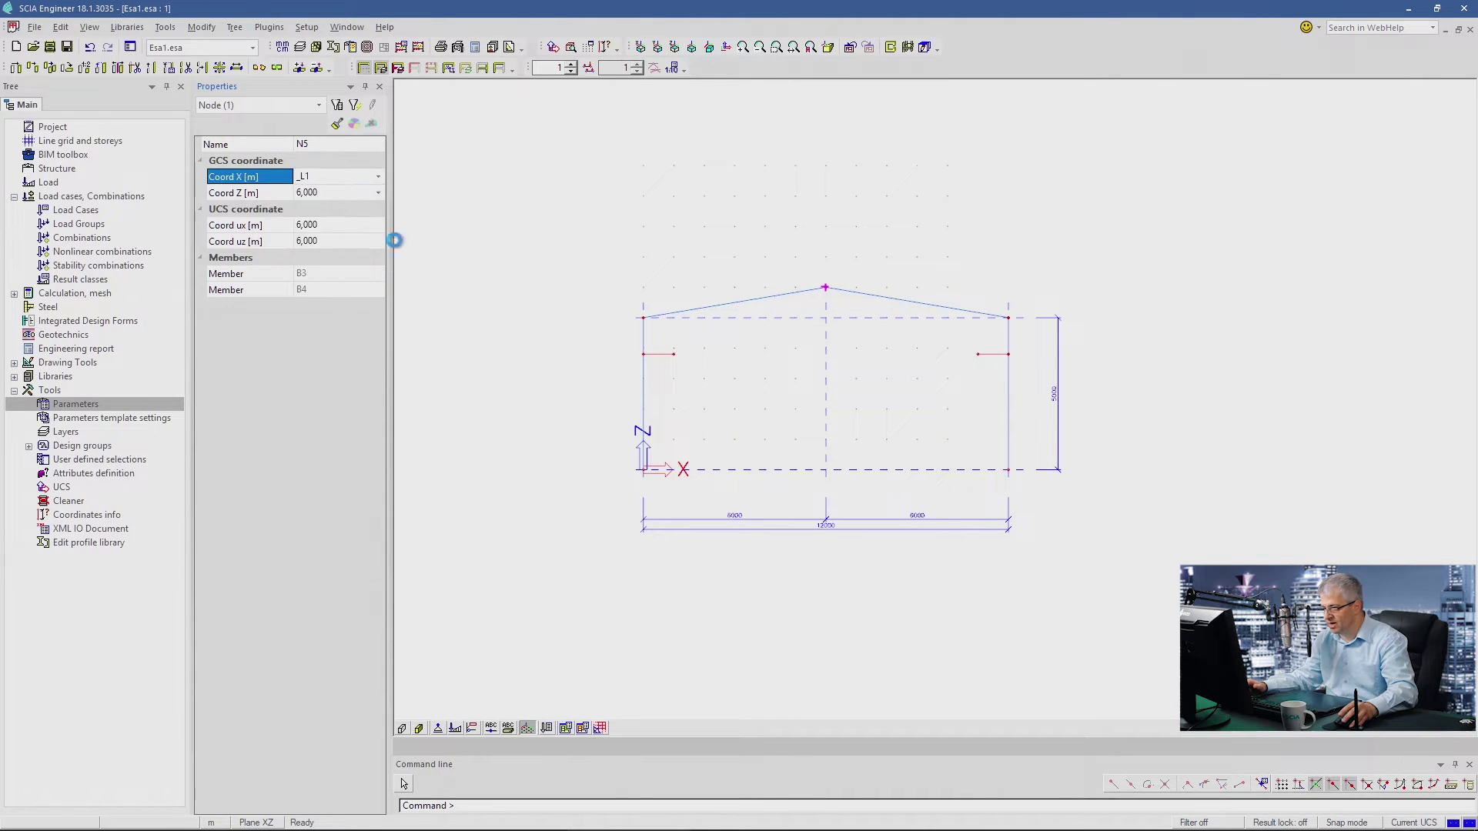
pyautogui.click(541, 266)
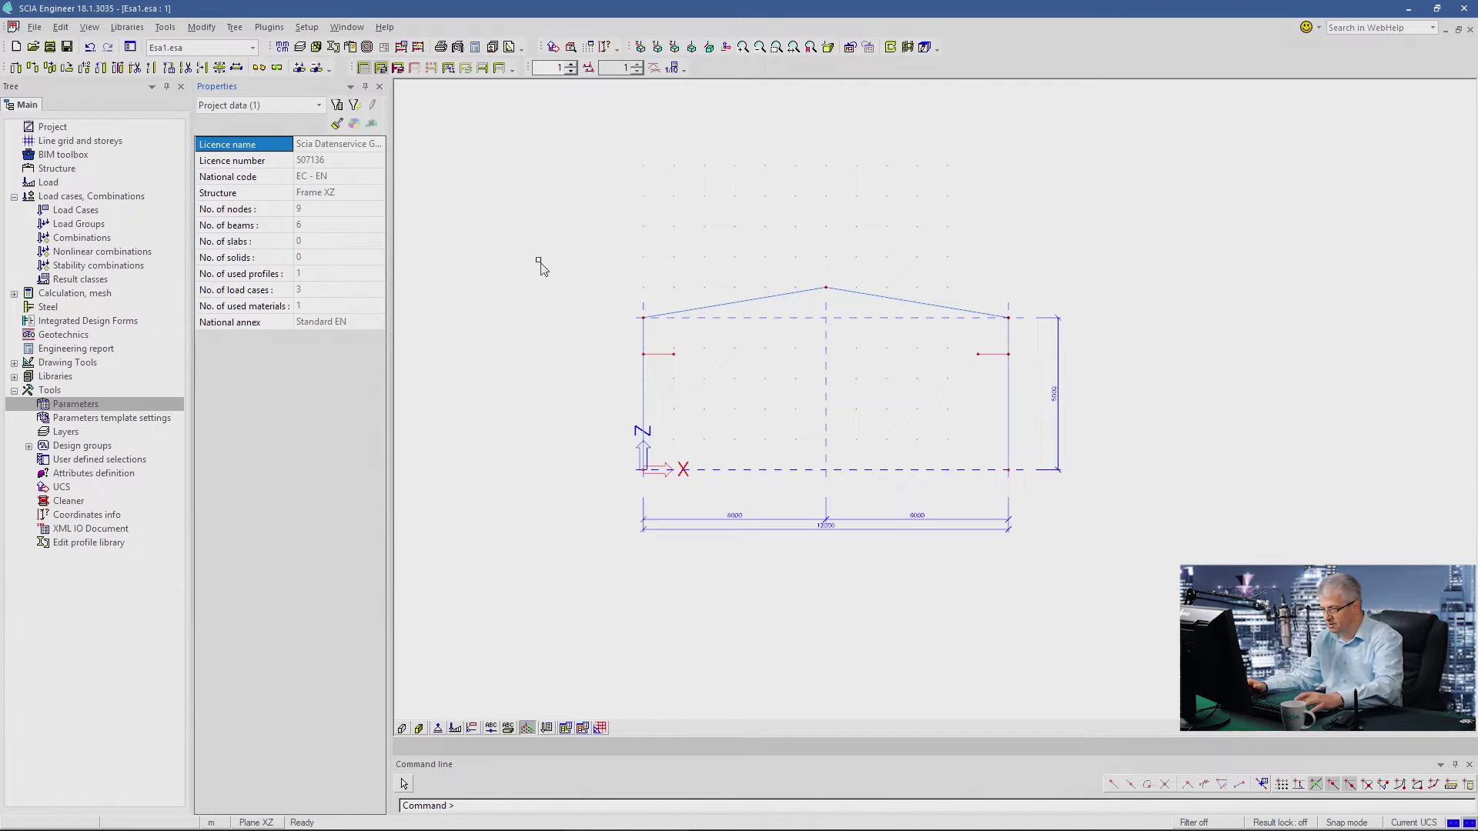
# - Assign parameter L_CR to the X coordinate of node N7 at the left crane bracket's free end
pyautogui.click(672, 354)
pyautogui.click(378, 177)
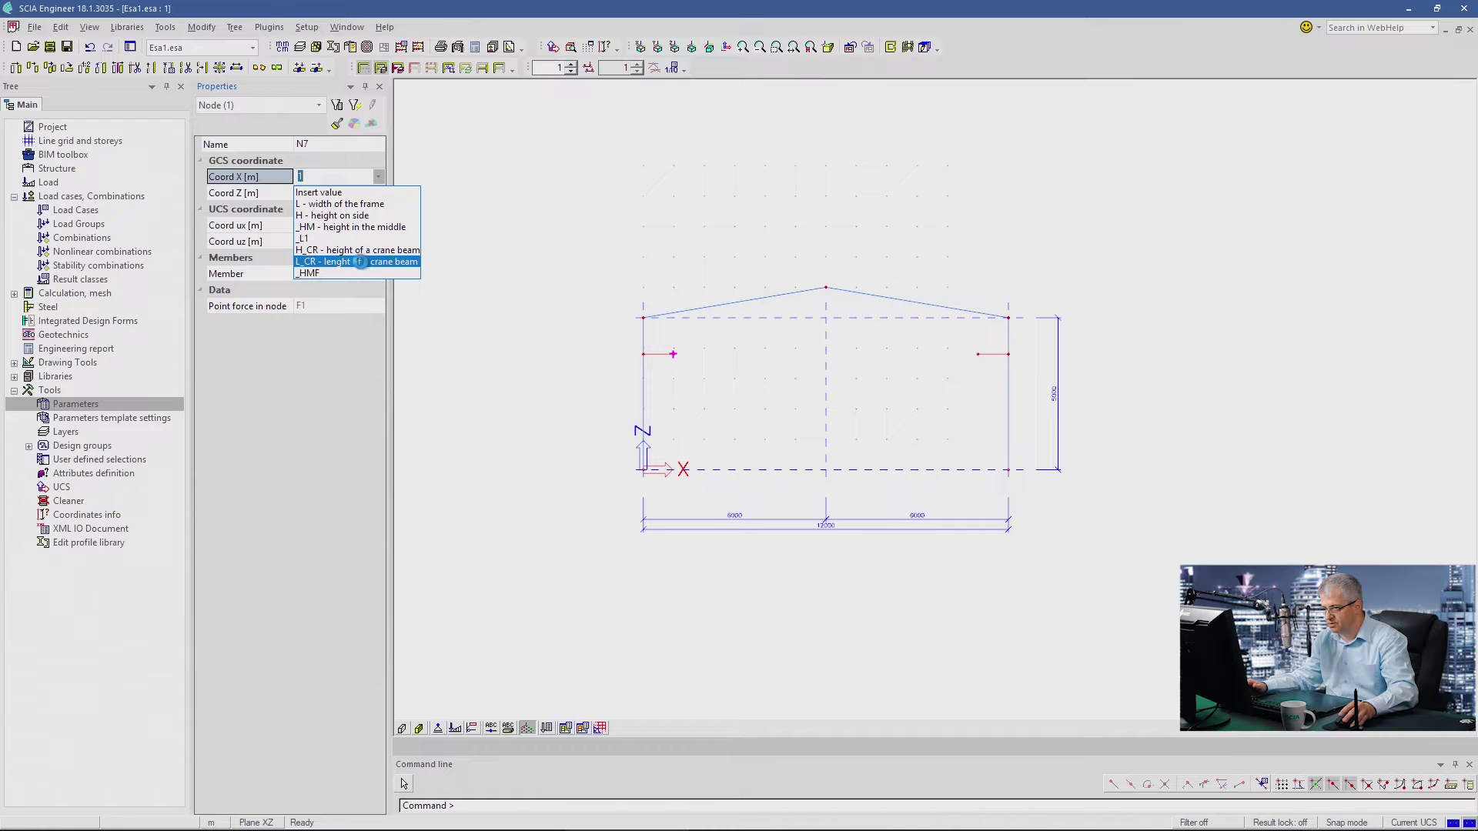
# - Assign the crane beam length parameter L_CR to the X coordinate of the left crane beam's free end node
pyautogui.click(362, 263)
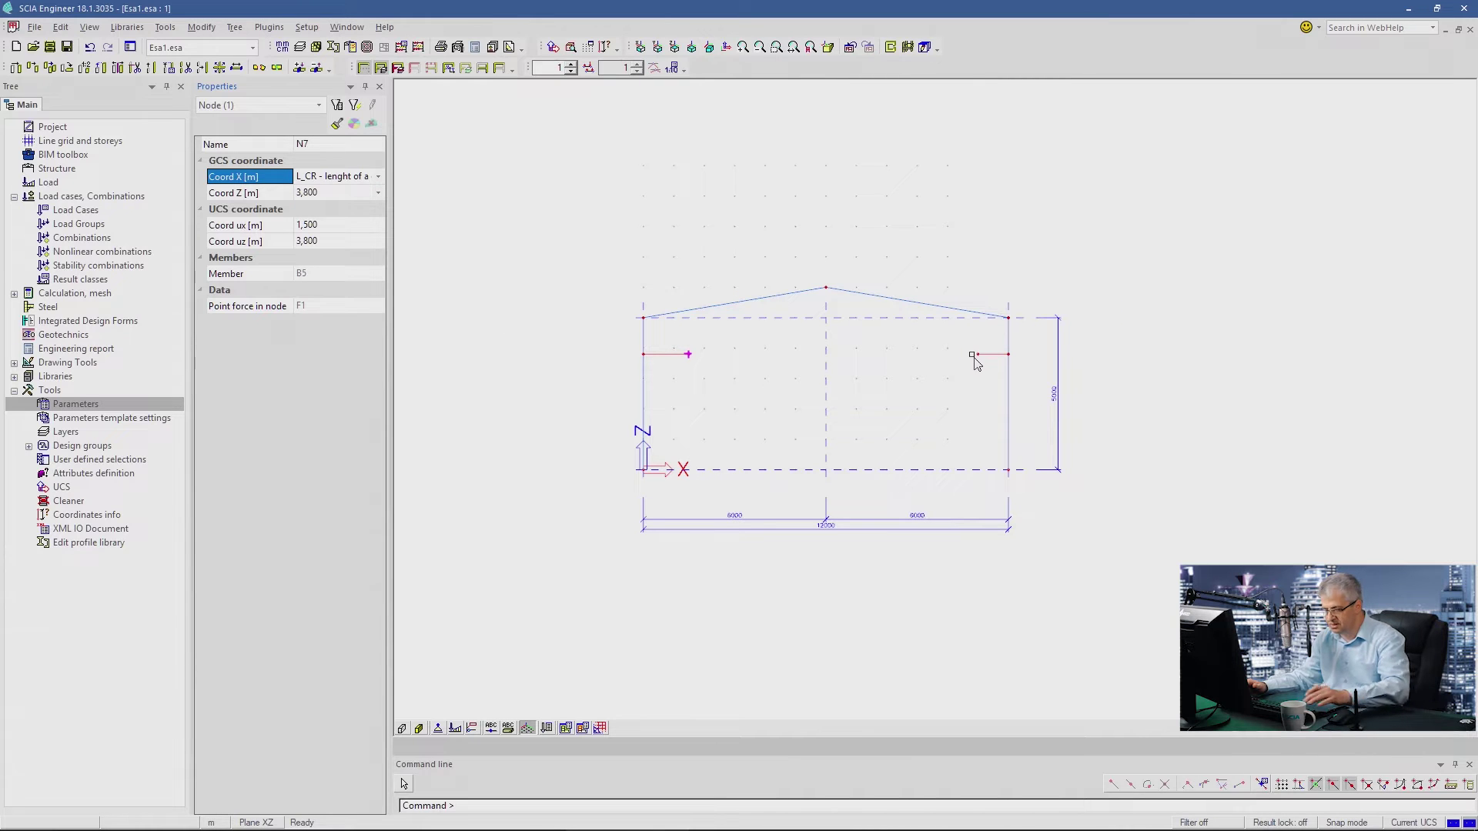
pyautogui.press('Escape')
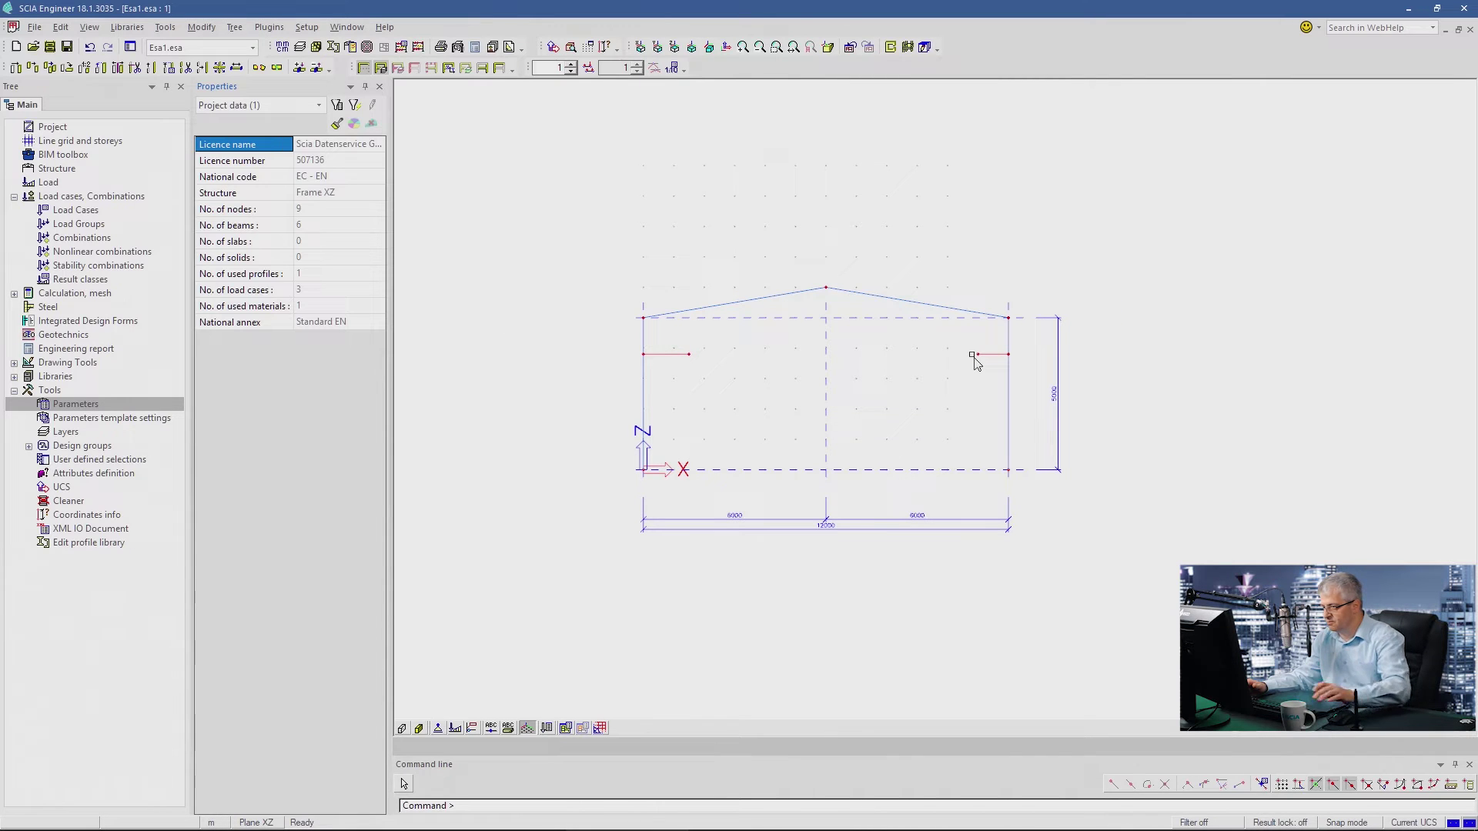
# - Create a length parameter _X1 with the formula L-L_CR and run the correctness check on the parameters
pyautogui.doubleClick(75, 404)
pyautogui.click(561, 642)
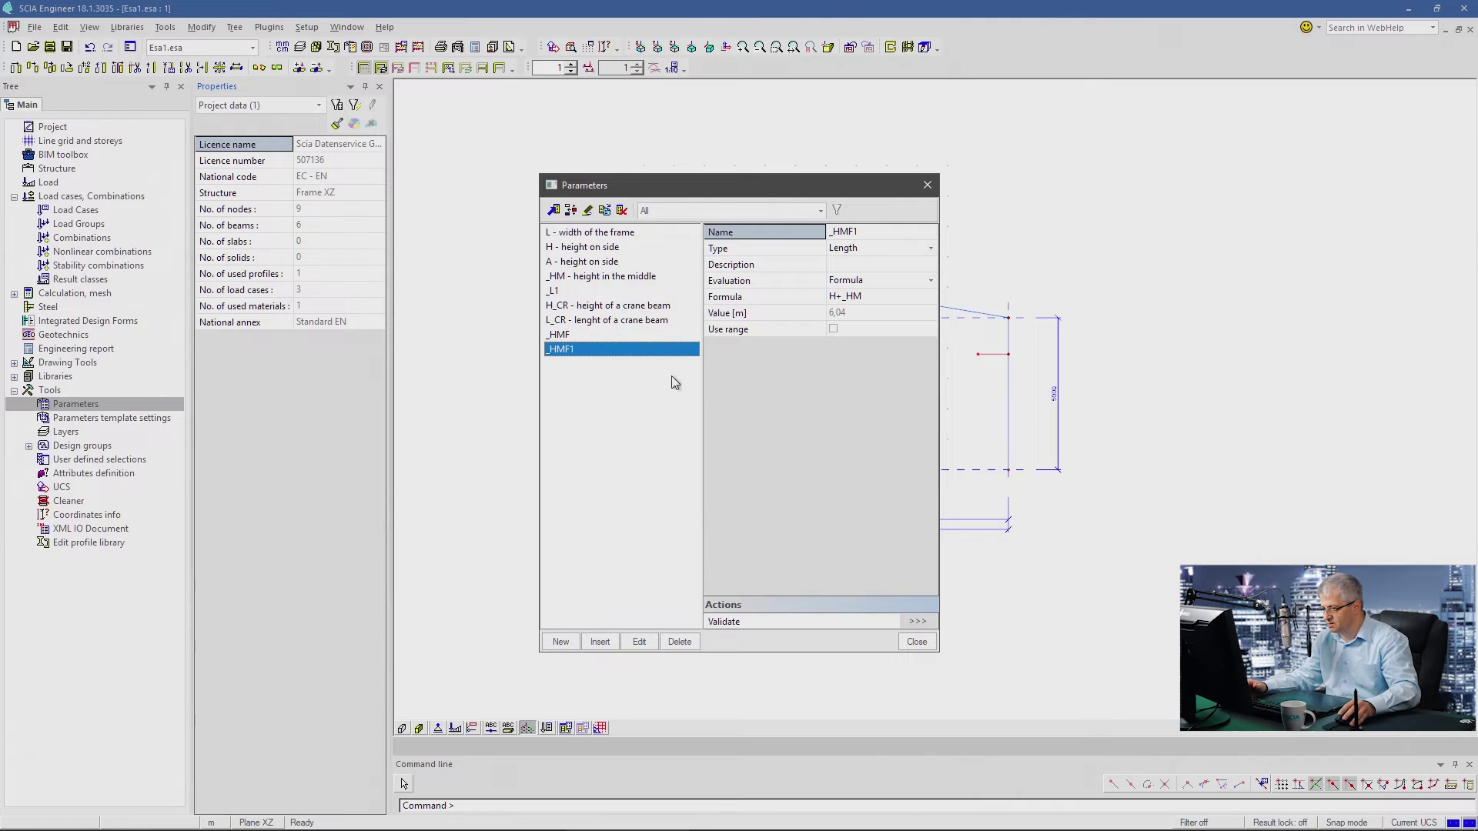
pyautogui.click(857, 231)
pyautogui.write('_X1')
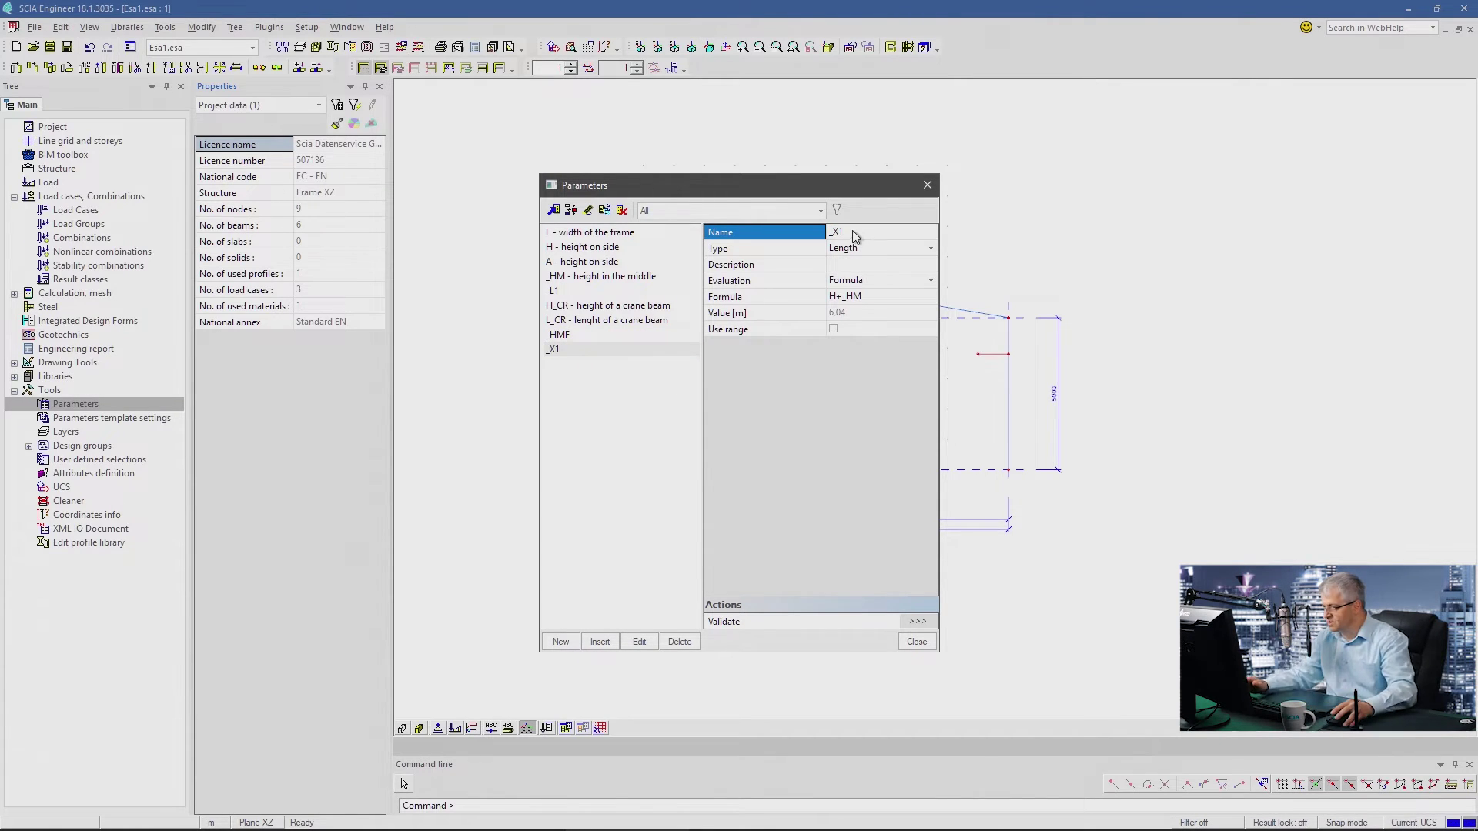
pyautogui.click(857, 296)
pyautogui.write('L-')
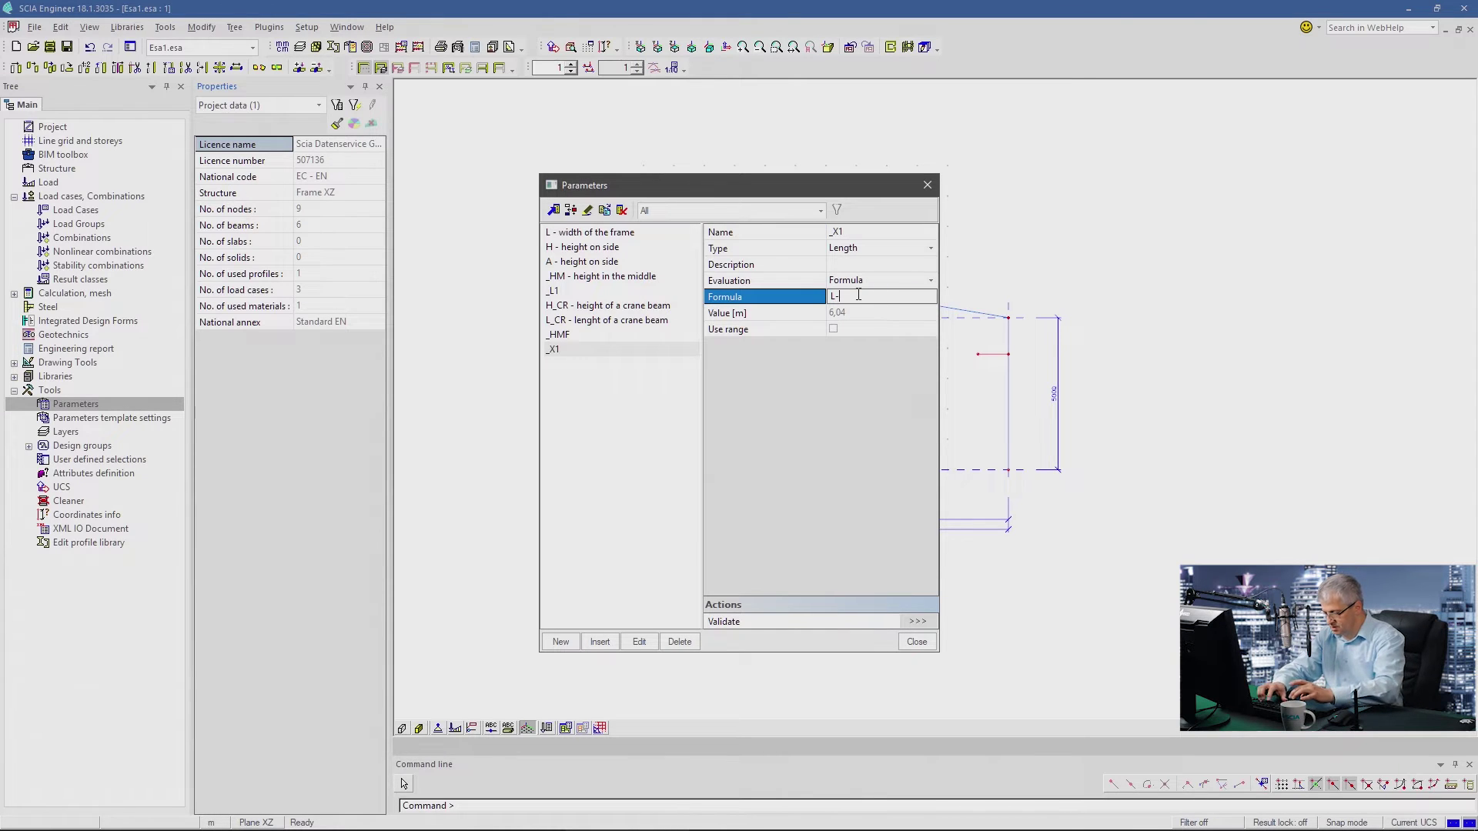
pyautogui.write('L_CR')
pyautogui.press('Return')
pyautogui.click(916, 642)
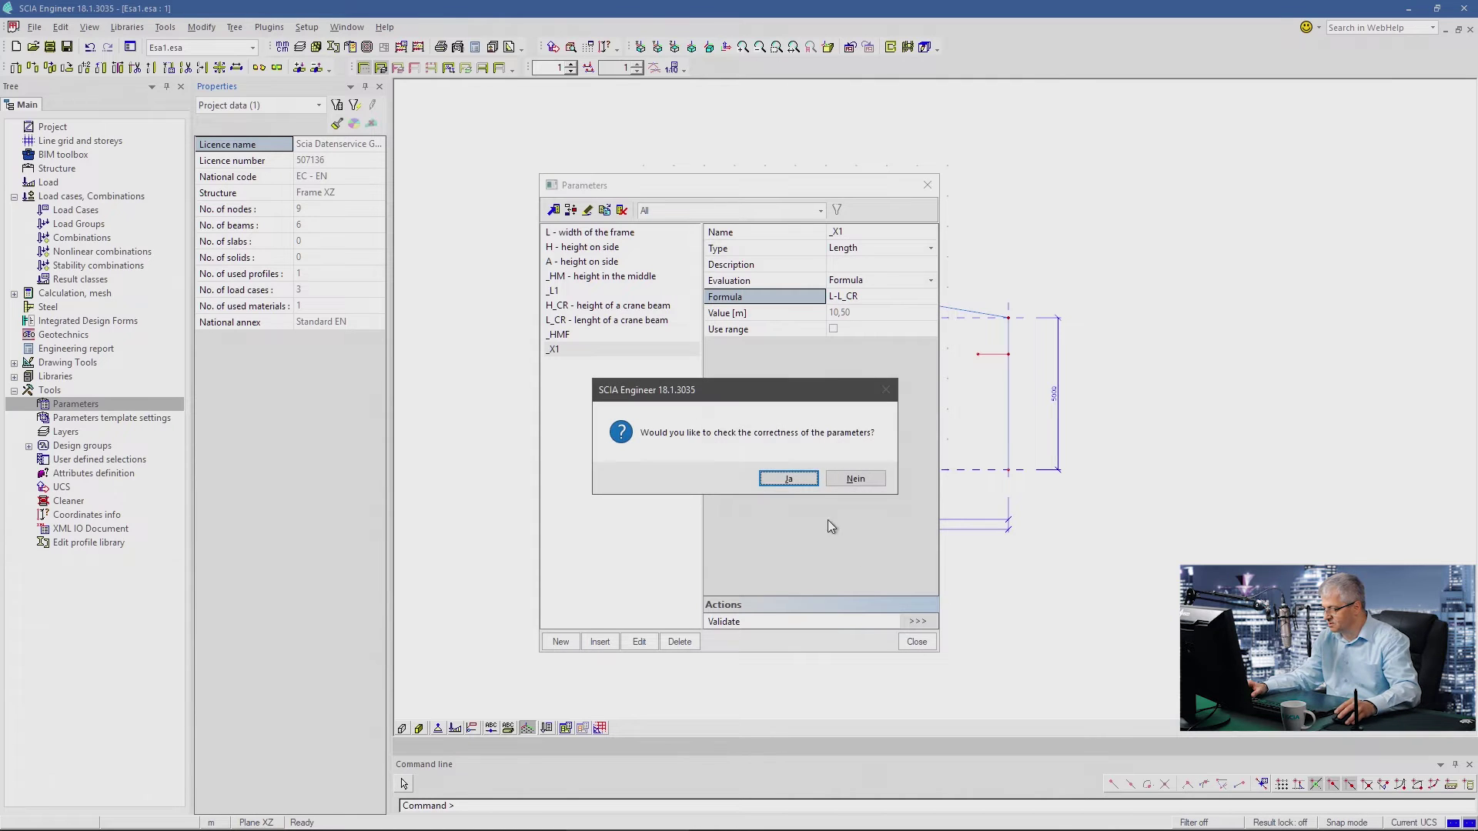
pyautogui.click(788, 480)
# - Assign parameter _X1 to the X coordinate of the right crane beam's free end node
pyautogui.click(977, 354)
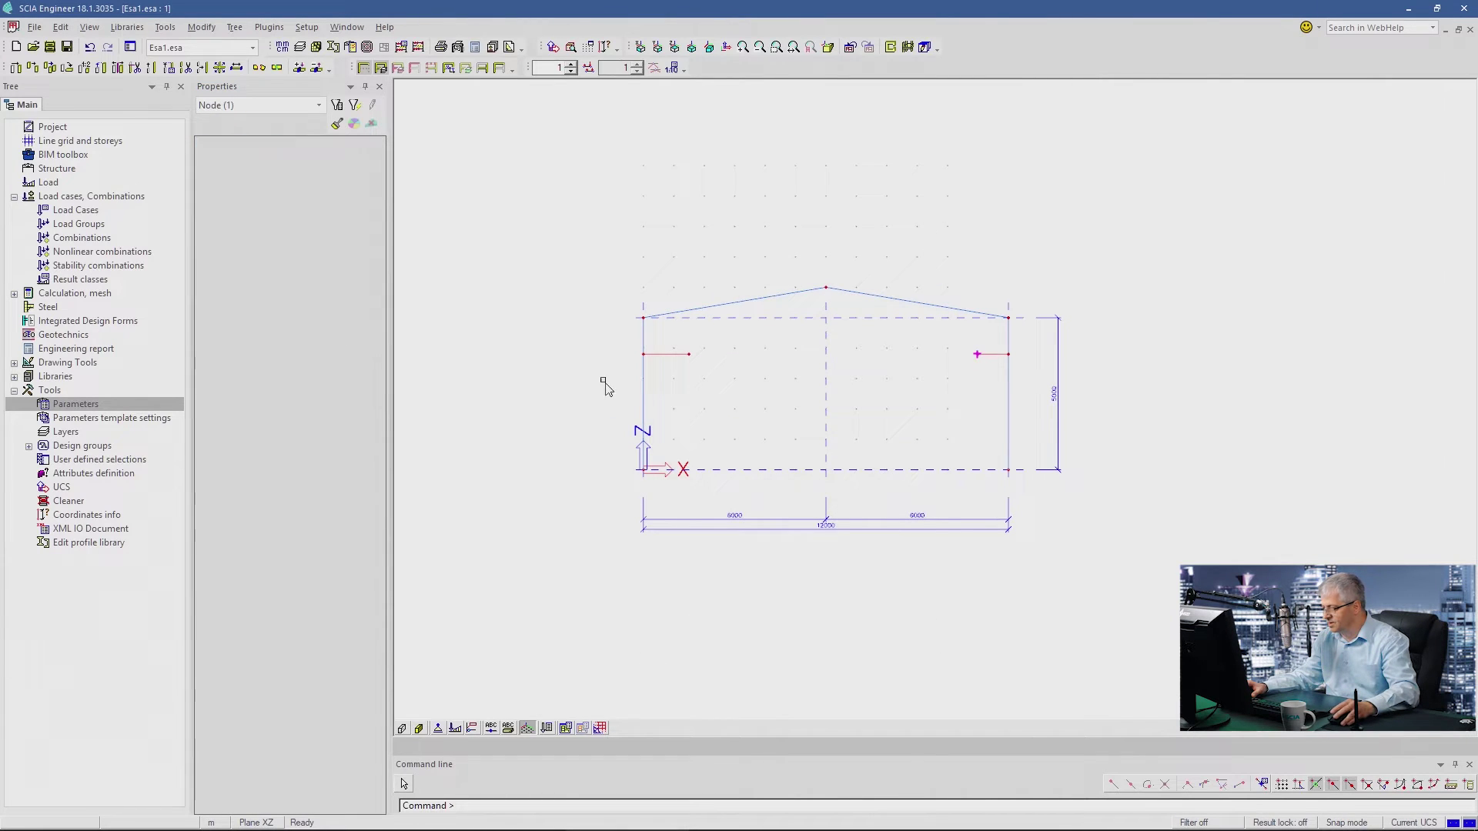
pyautogui.click(380, 177)
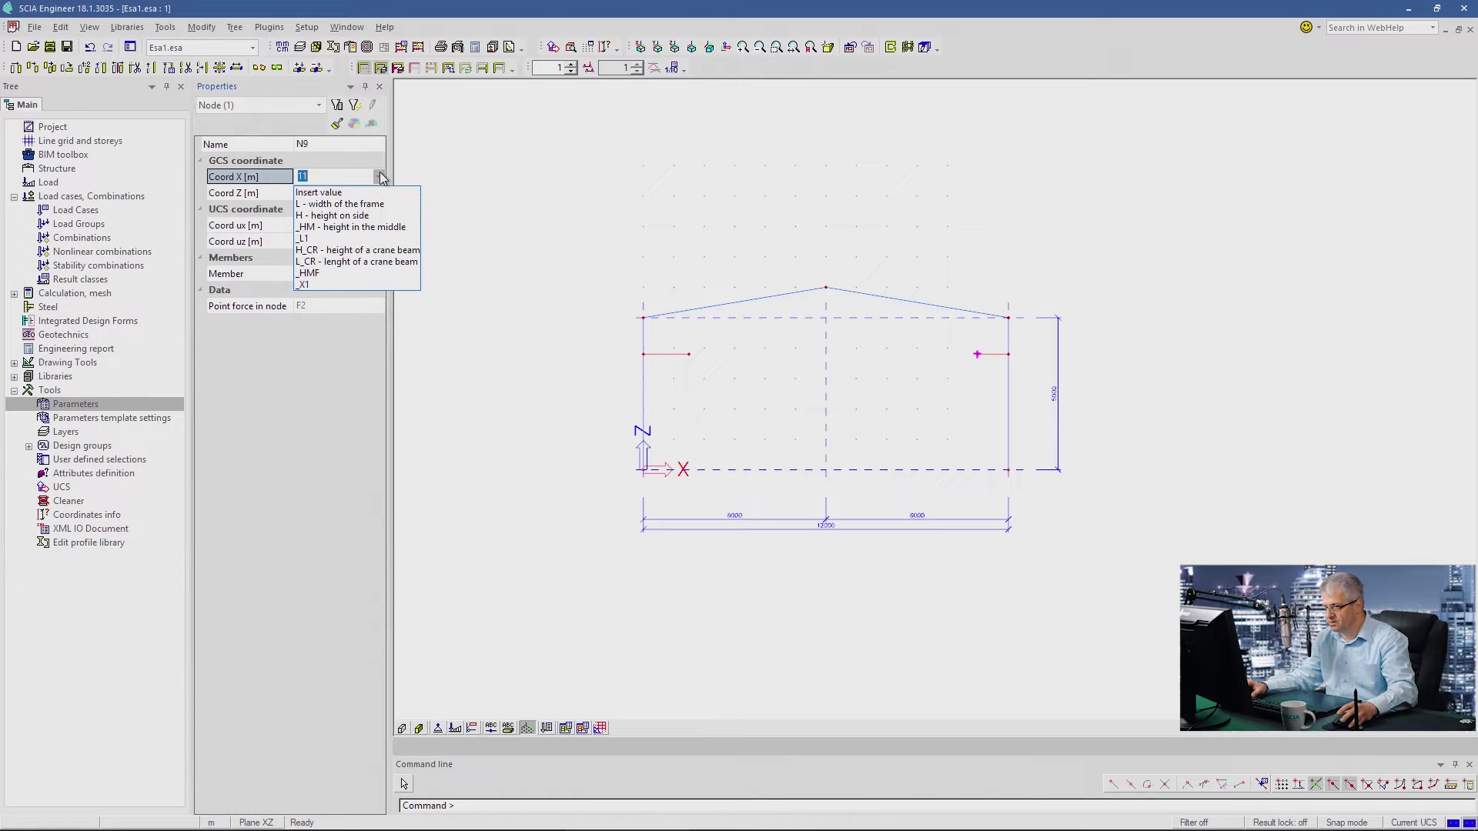
pyautogui.click(408, 282)
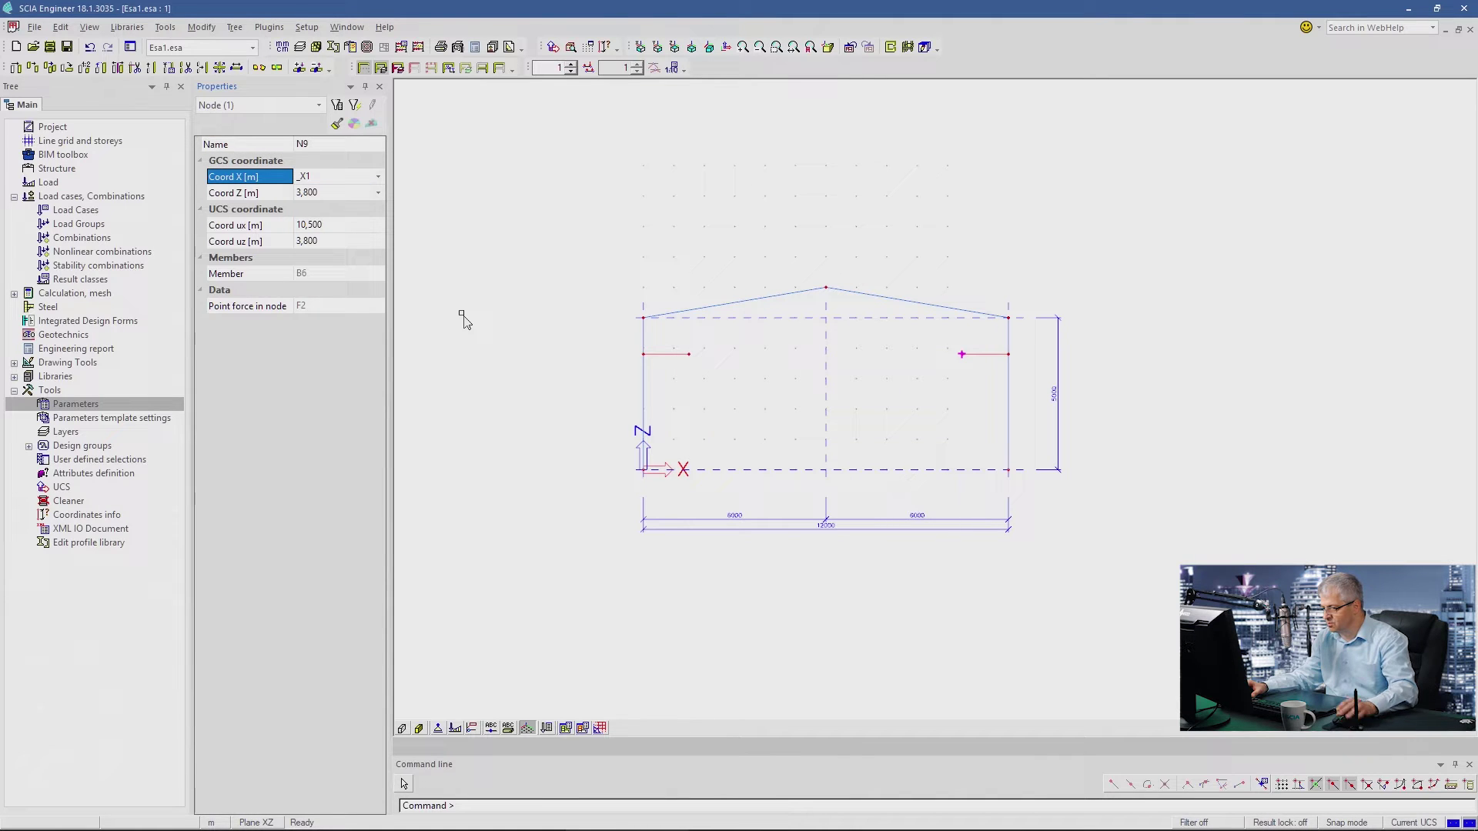
pyautogui.press('Escape')
# - Assign parameter _HMF to the Z coordinate of the ridge node in the middle of the frame
pyautogui.click(825, 288)
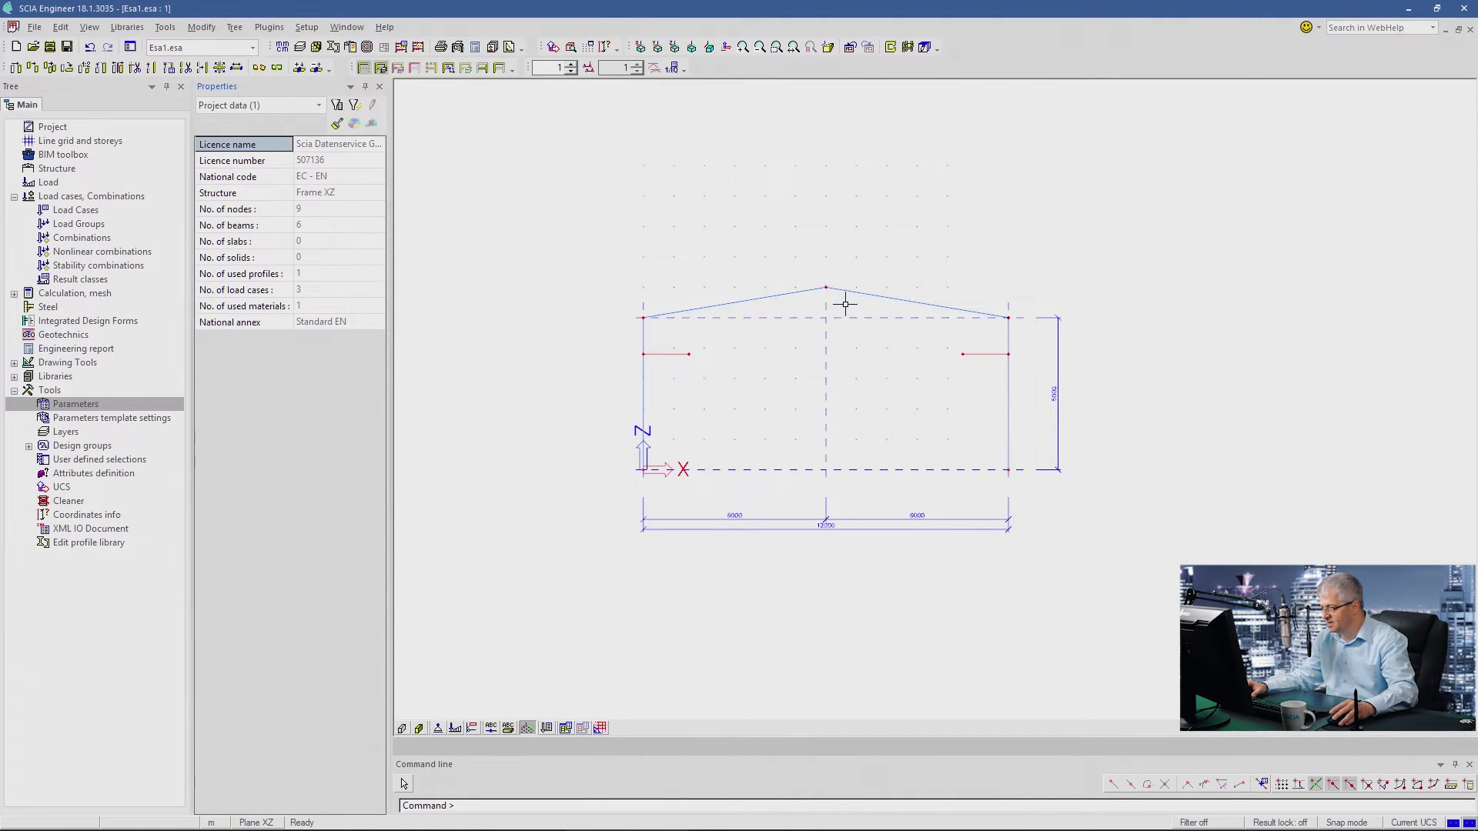
pyautogui.click(377, 193)
pyautogui.click(379, 194)
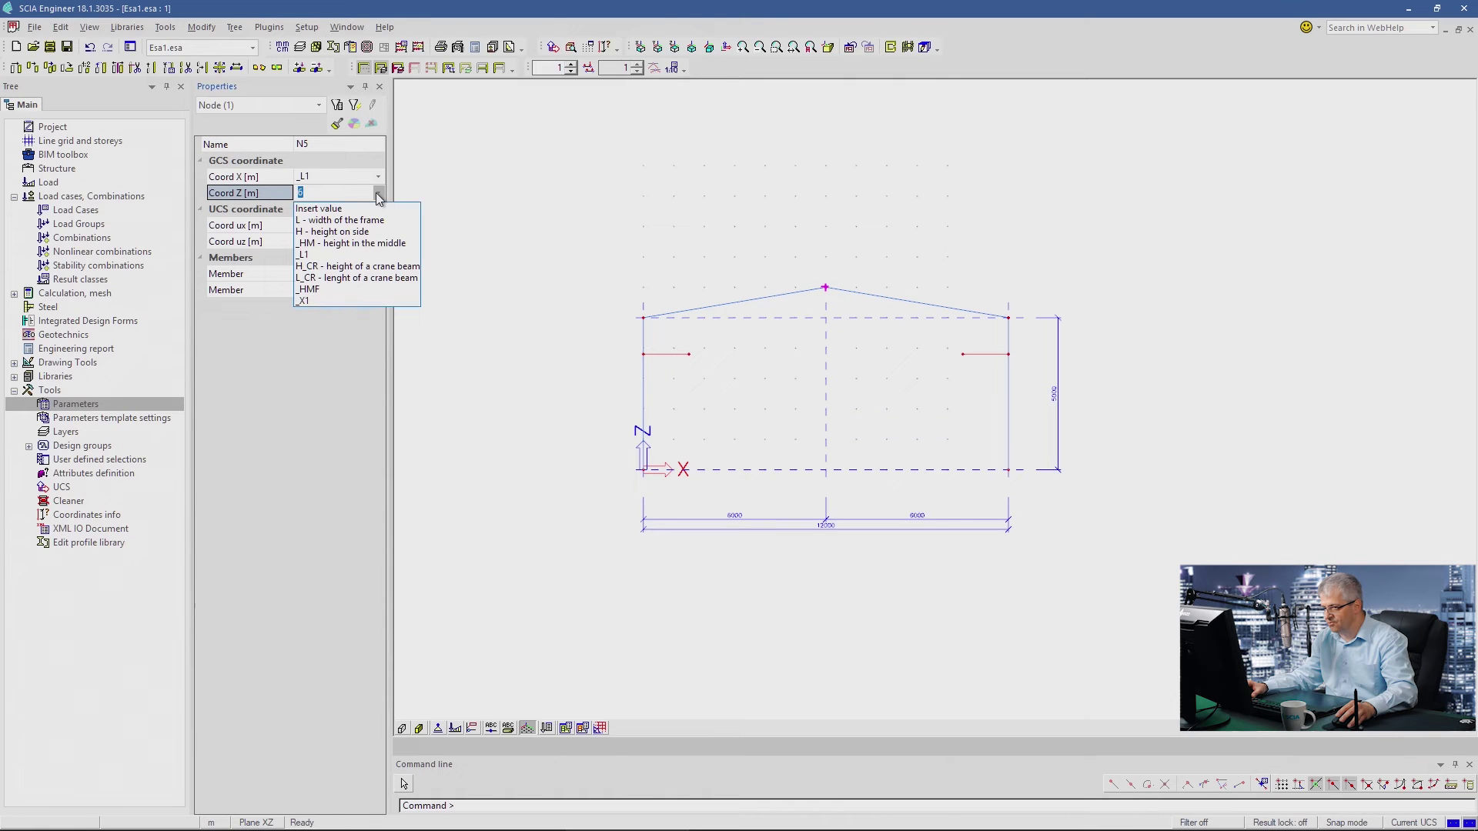
pyautogui.click(354, 289)
pyautogui.press('Escape')
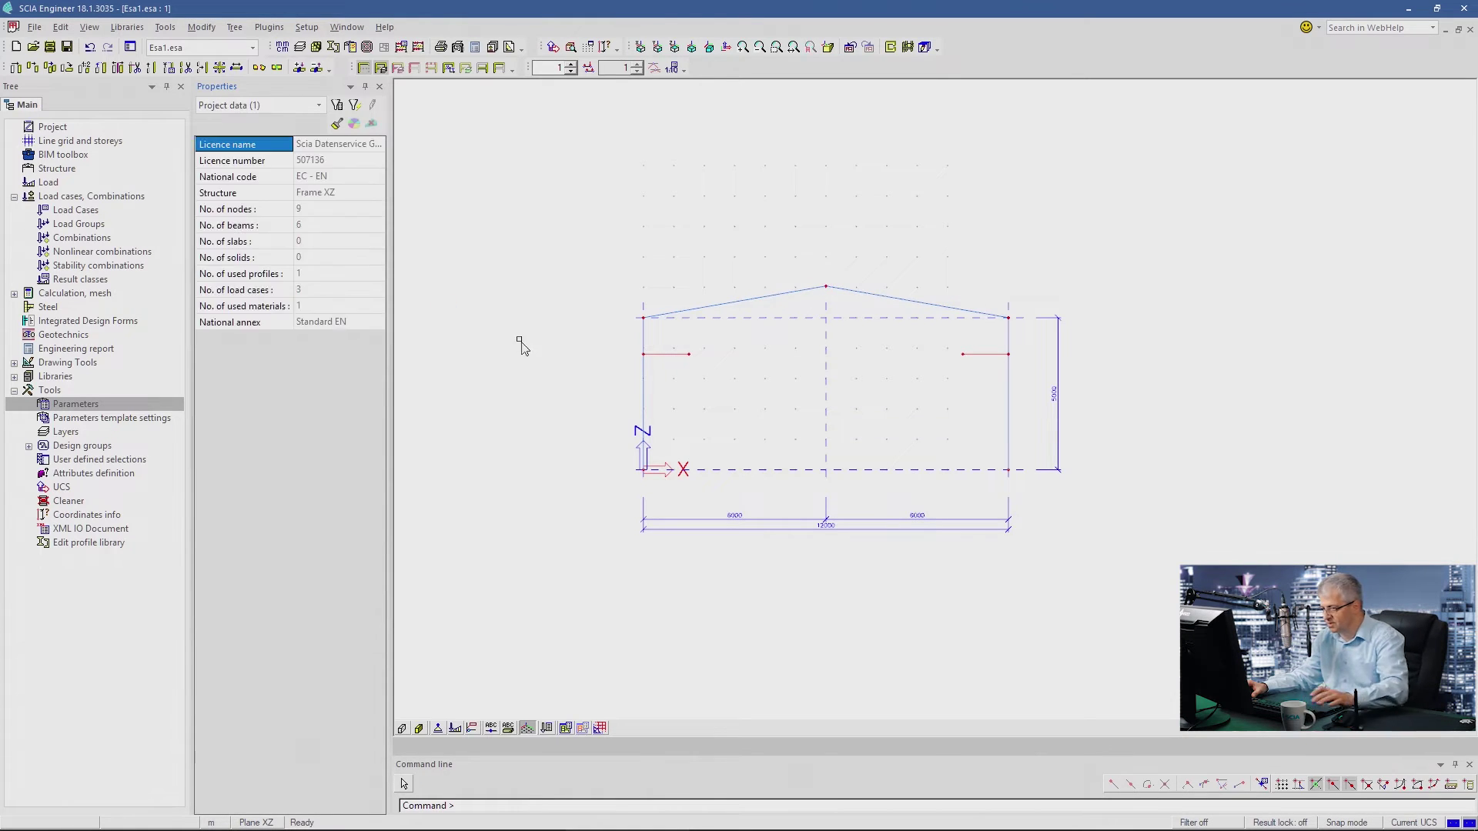
# - Assign the side height parameter H to the Z coordinate of both column top nodes
pyautogui.click(640, 318)
pyautogui.click(1007, 317)
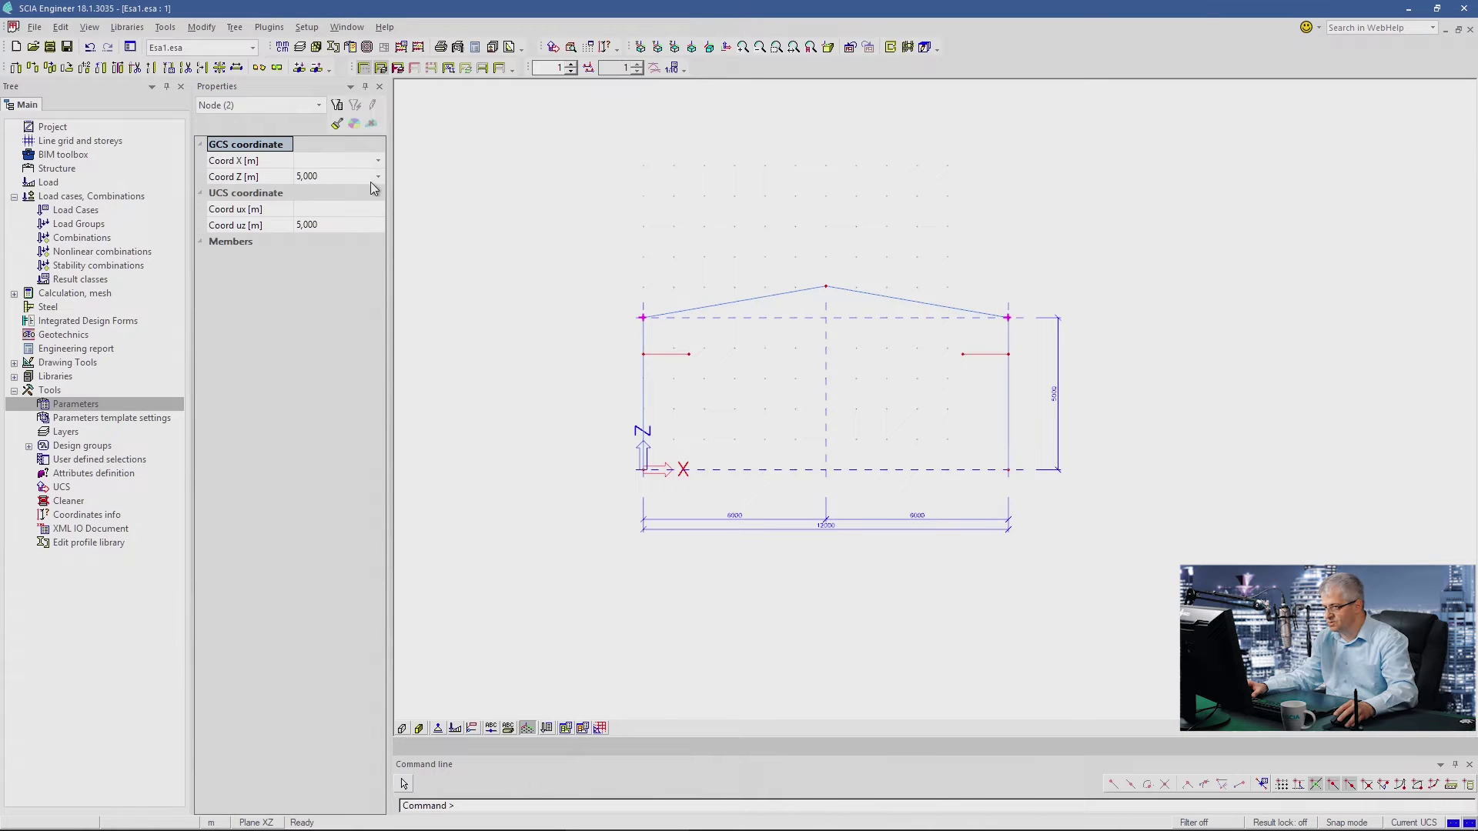
pyautogui.click(378, 176)
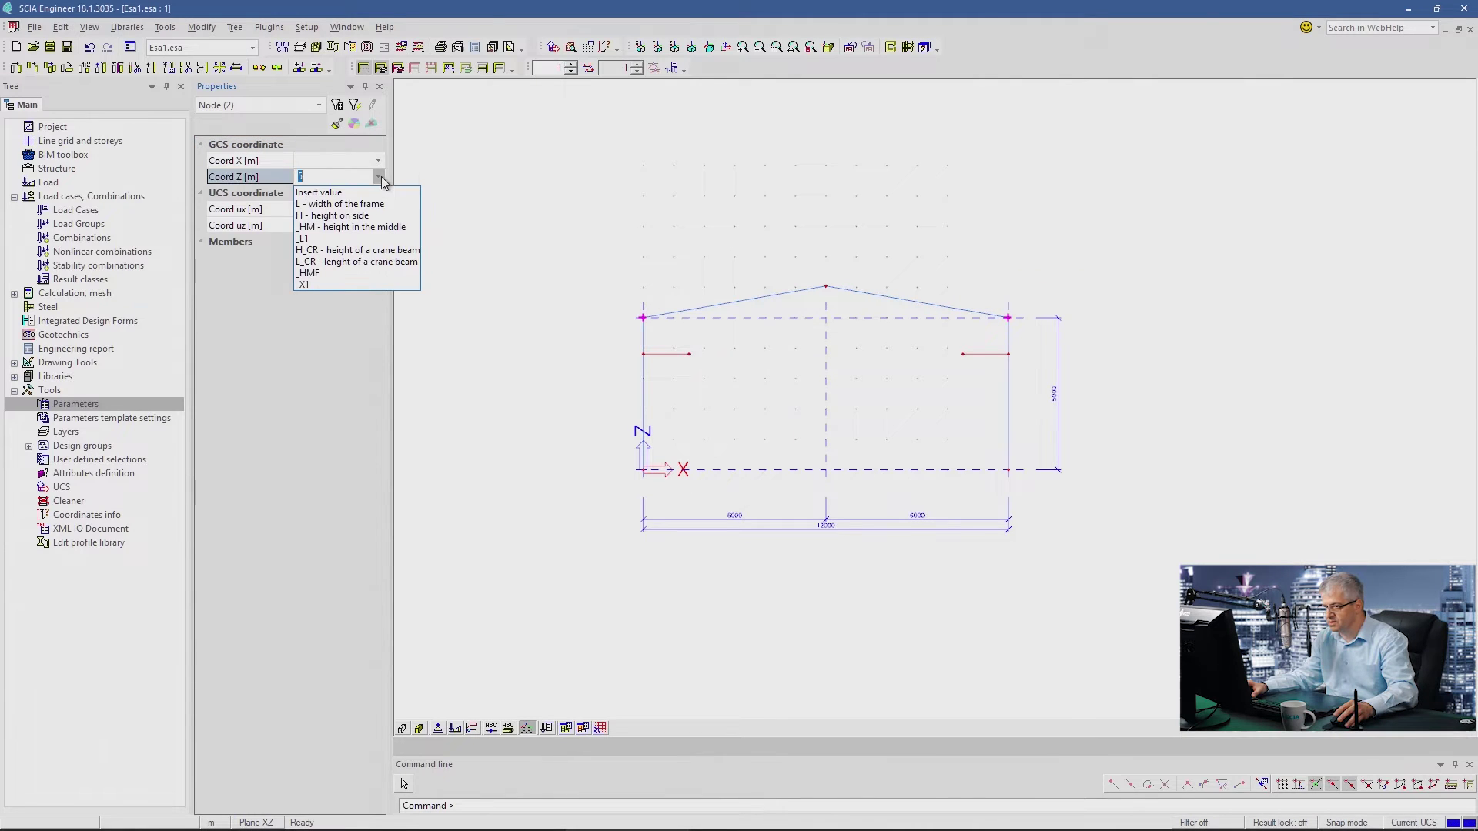
pyautogui.click(367, 215)
pyautogui.press('Escape')
# - Assign the crane beam height parameter H_CR to the Z coordinate of all four nodes of the two crane beams
pyautogui.moveTo(585, 340); pyautogui.dragTo(1030, 365)
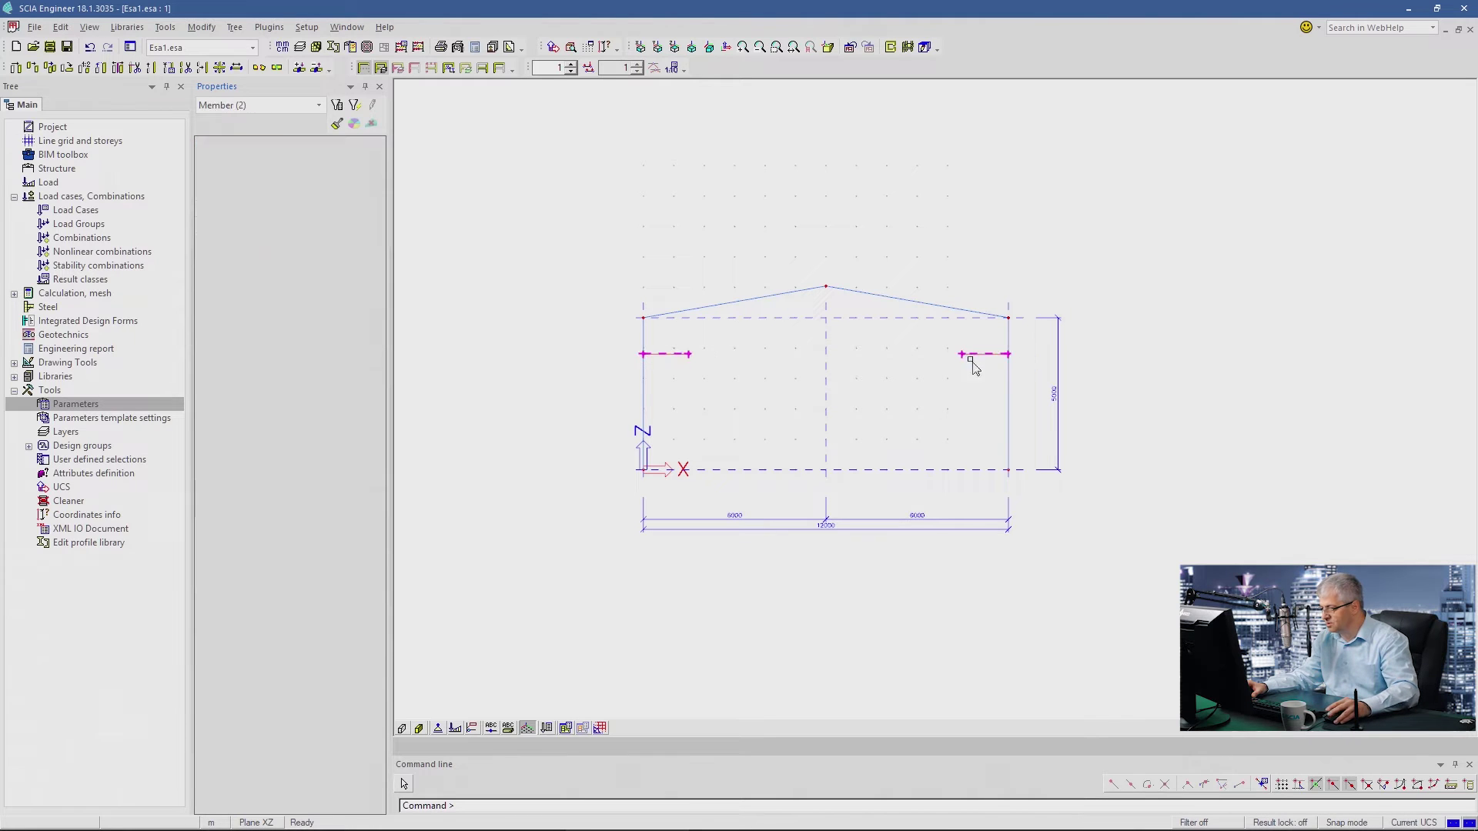
pyautogui.click(259, 109)
pyautogui.click(251, 127)
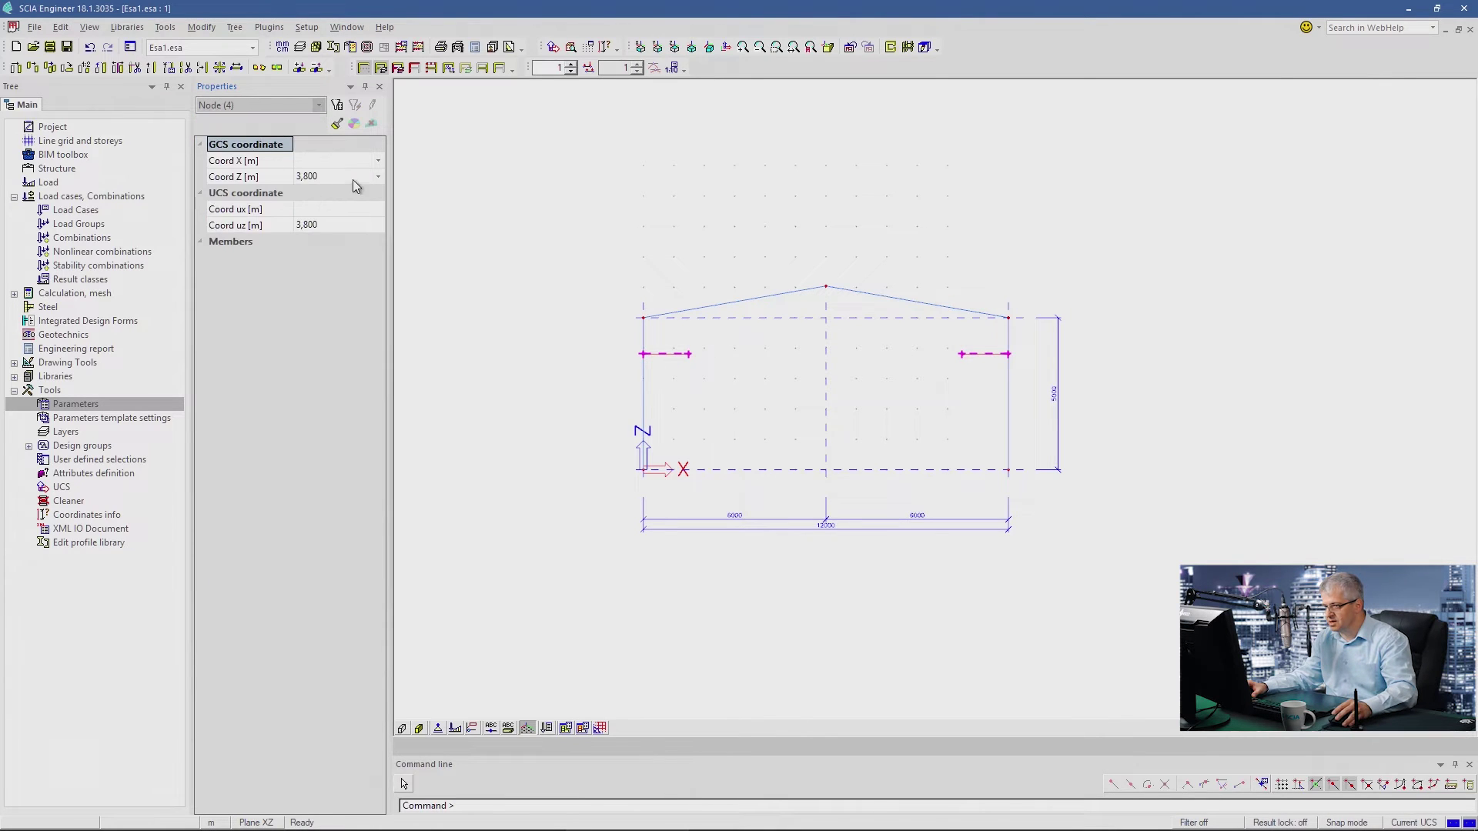
pyautogui.click(377, 177)
pyautogui.click(378, 176)
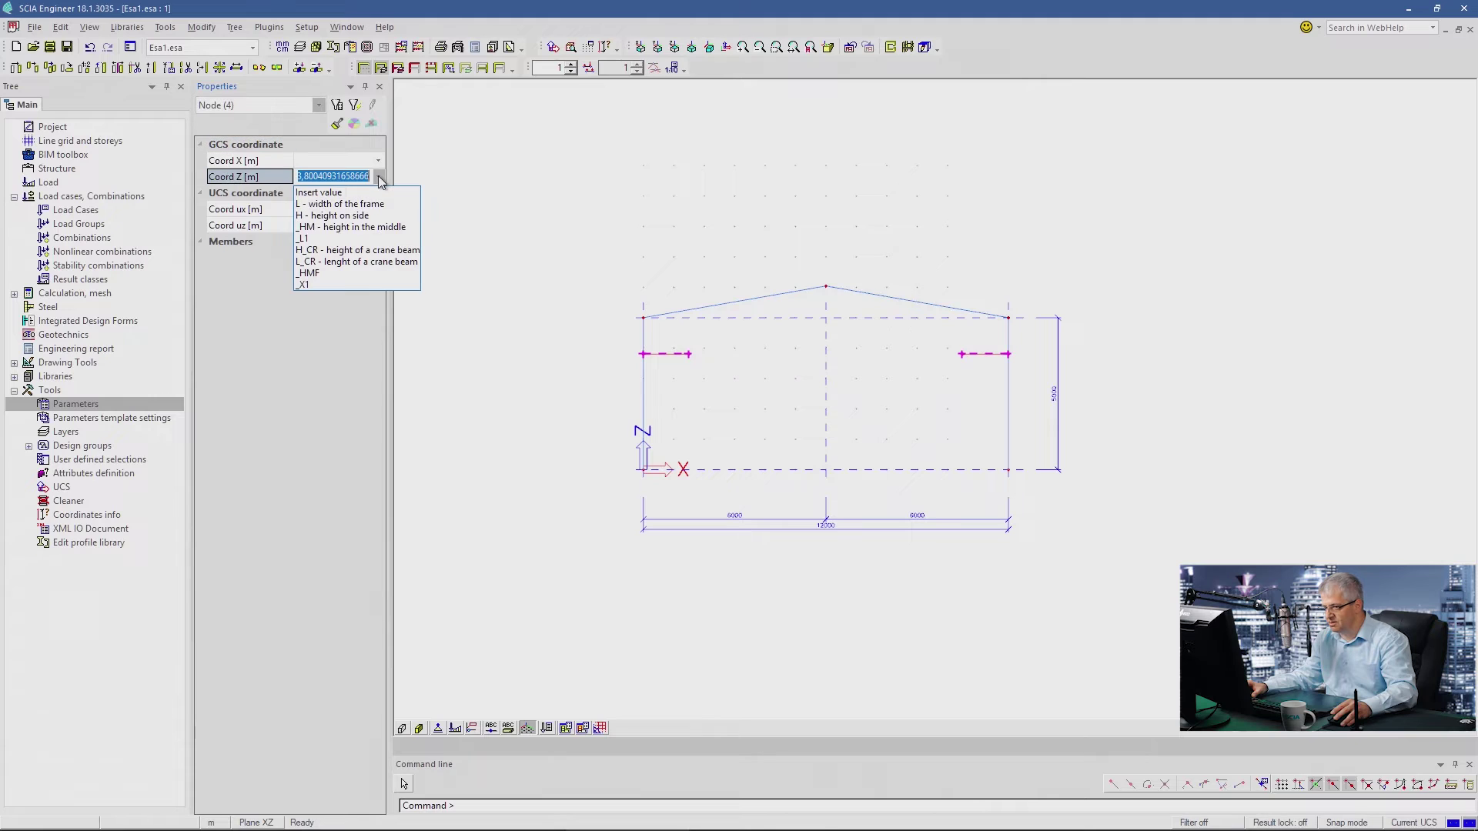
pyautogui.click(375, 256)
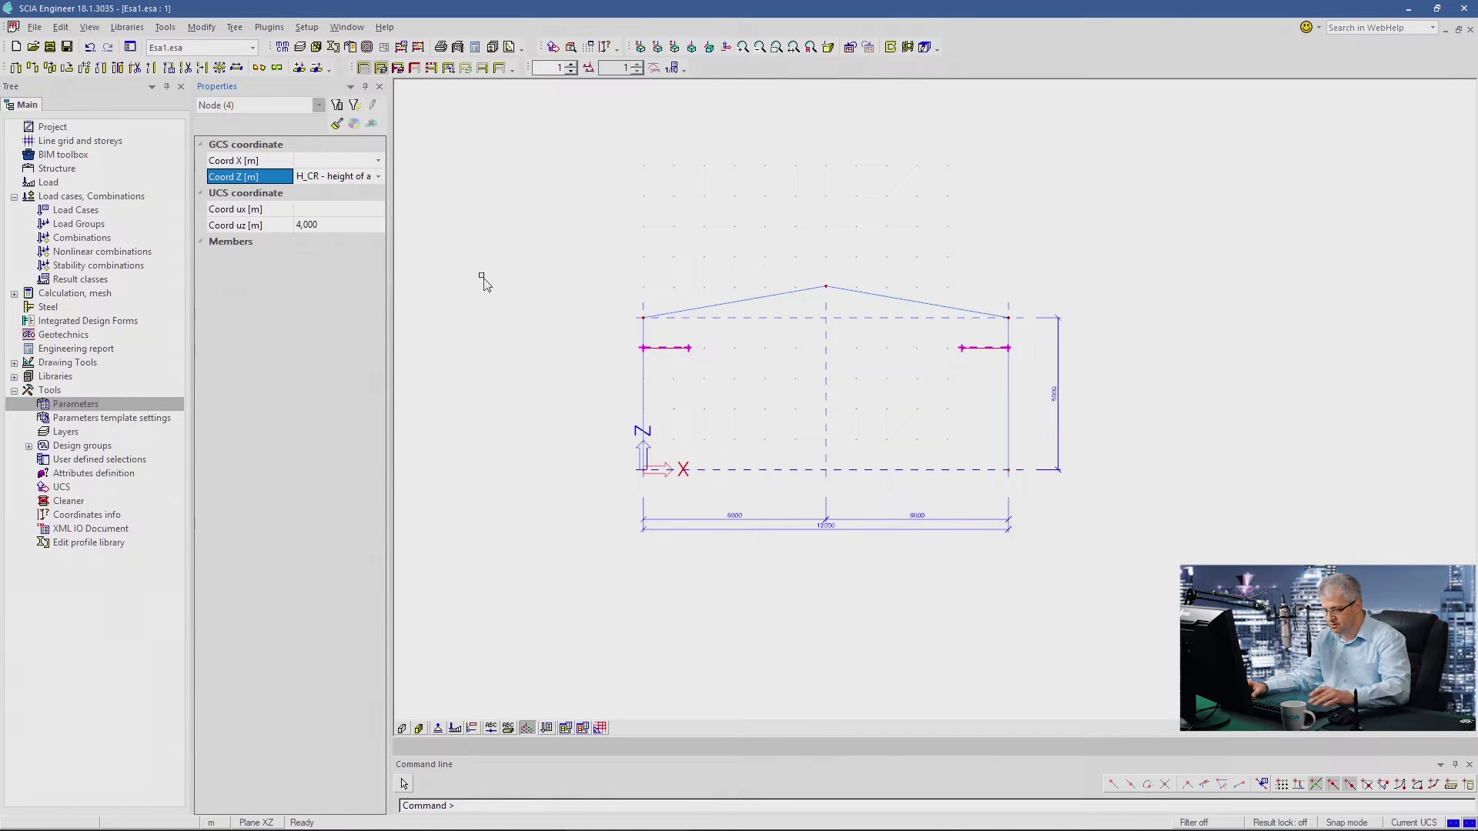
pyautogui.press('Escape')
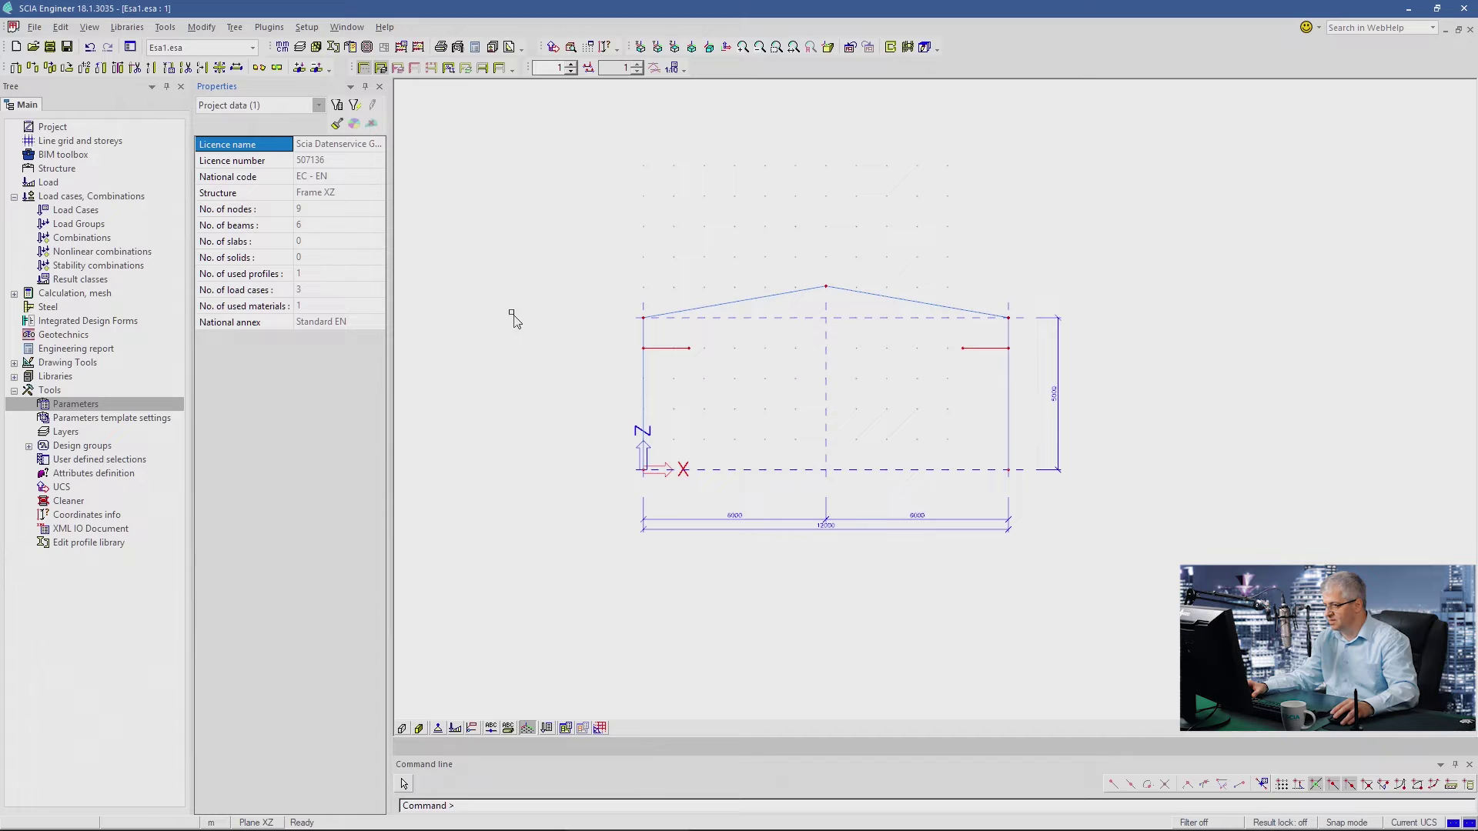
# - Review the parametric coordinates of all nodes in the Table Input, and check the properties of the left column
pyautogui.rightClick(954, 69)
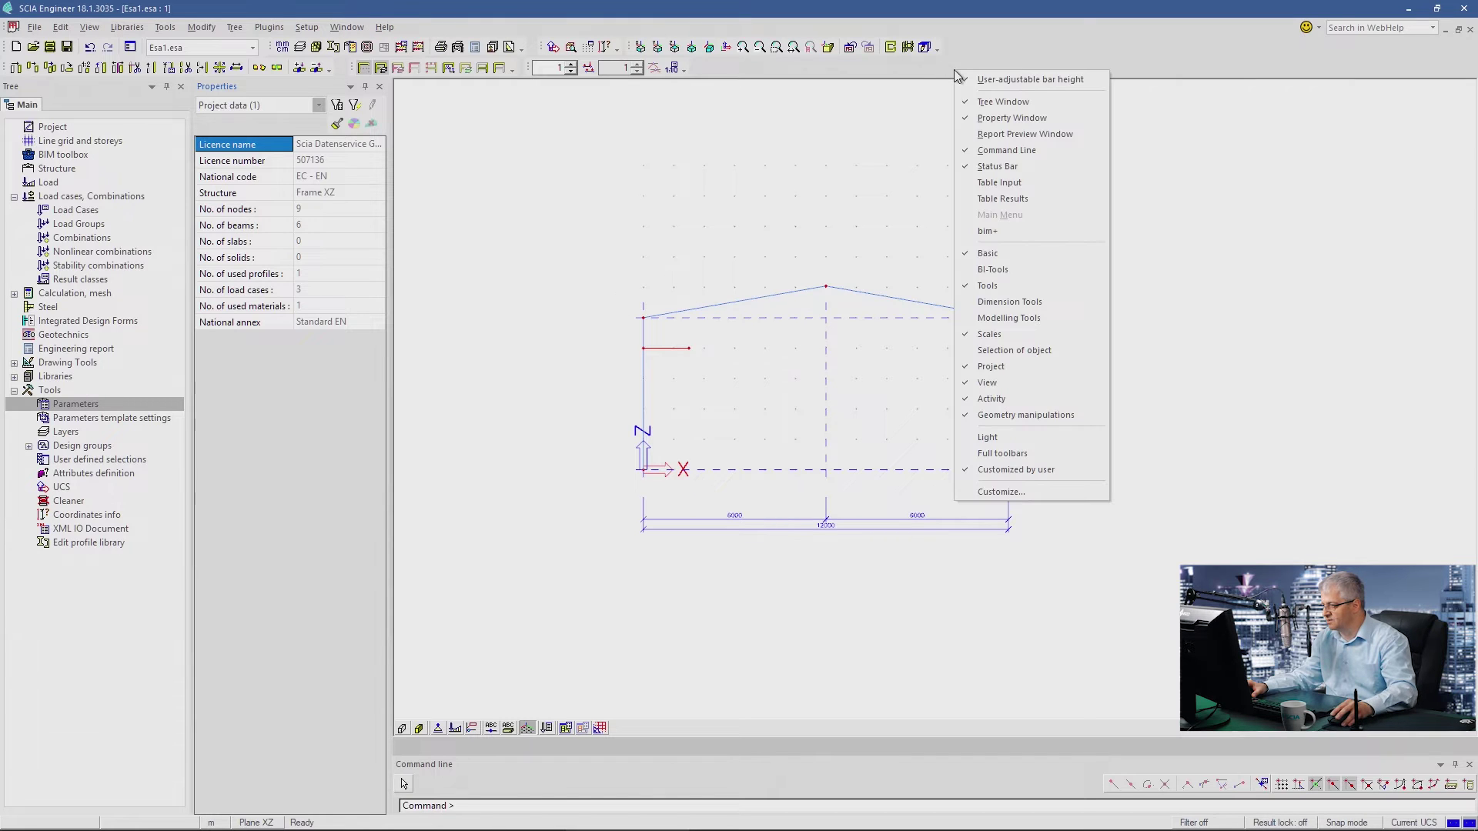
pyautogui.click(1024, 183)
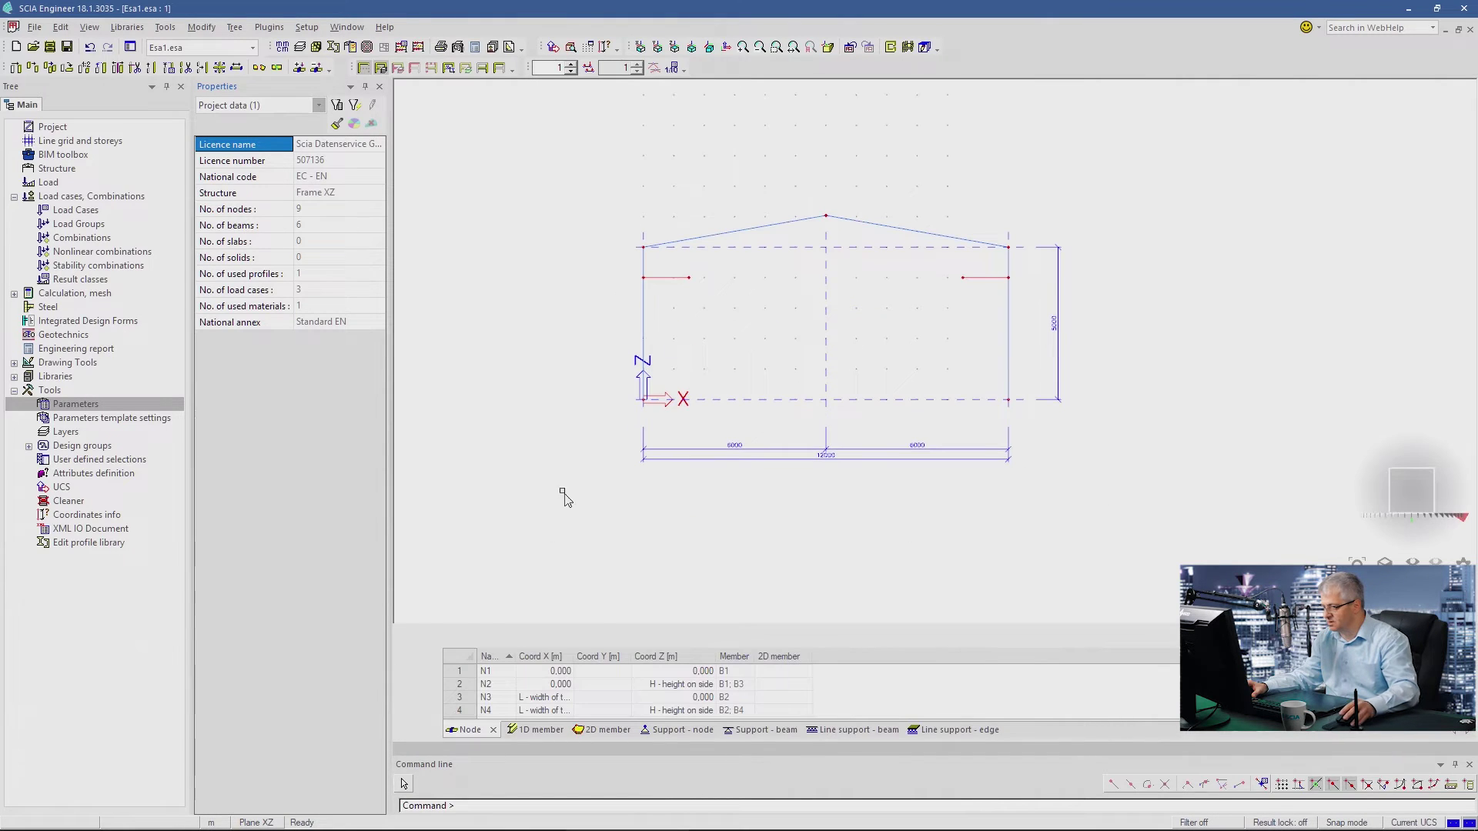
pyautogui.moveTo(508, 613); pyautogui.dragTo(405, 269)
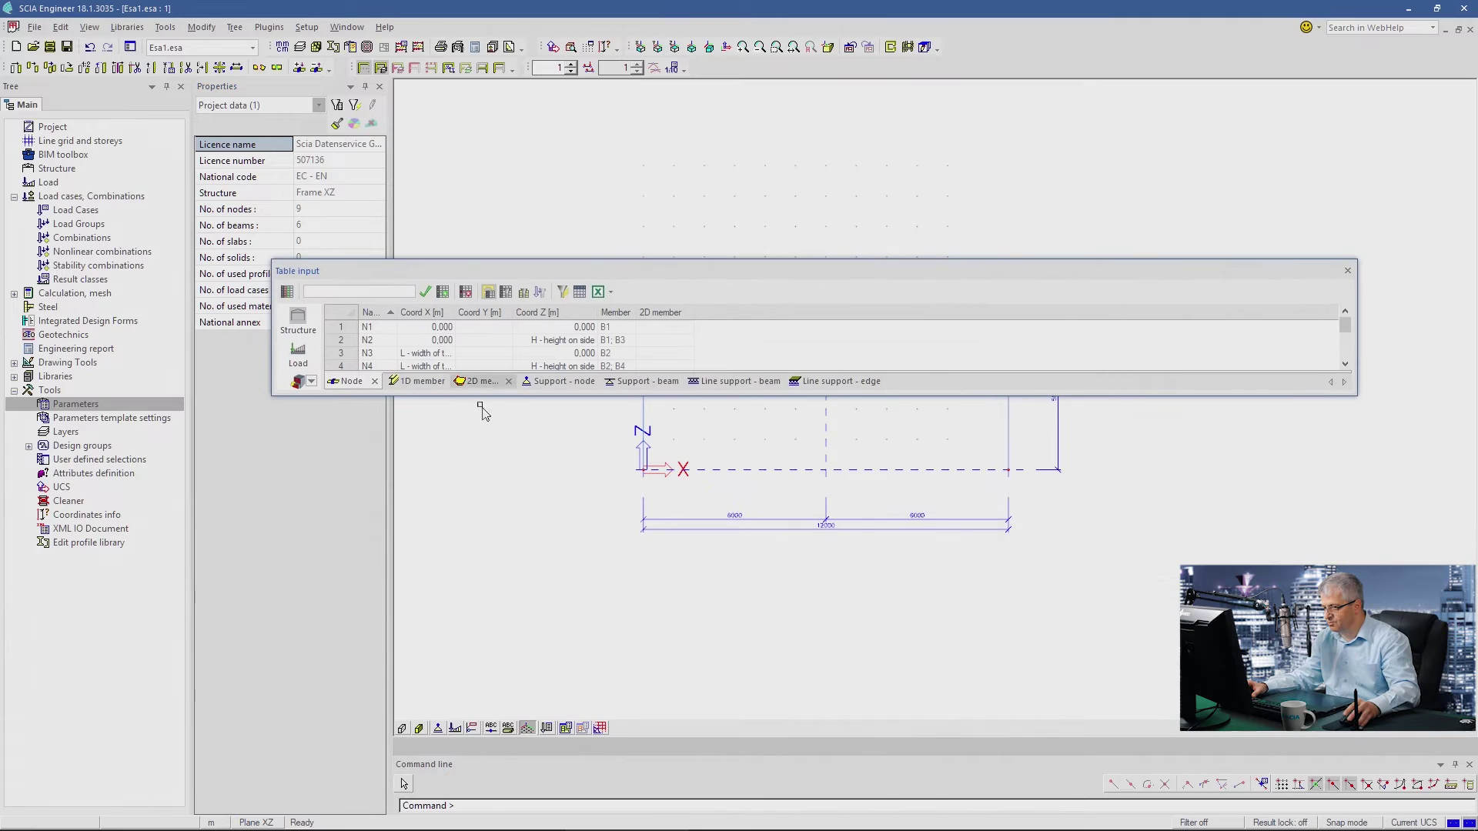
pyautogui.moveTo(477, 400); pyautogui.dragTo(496, 574)
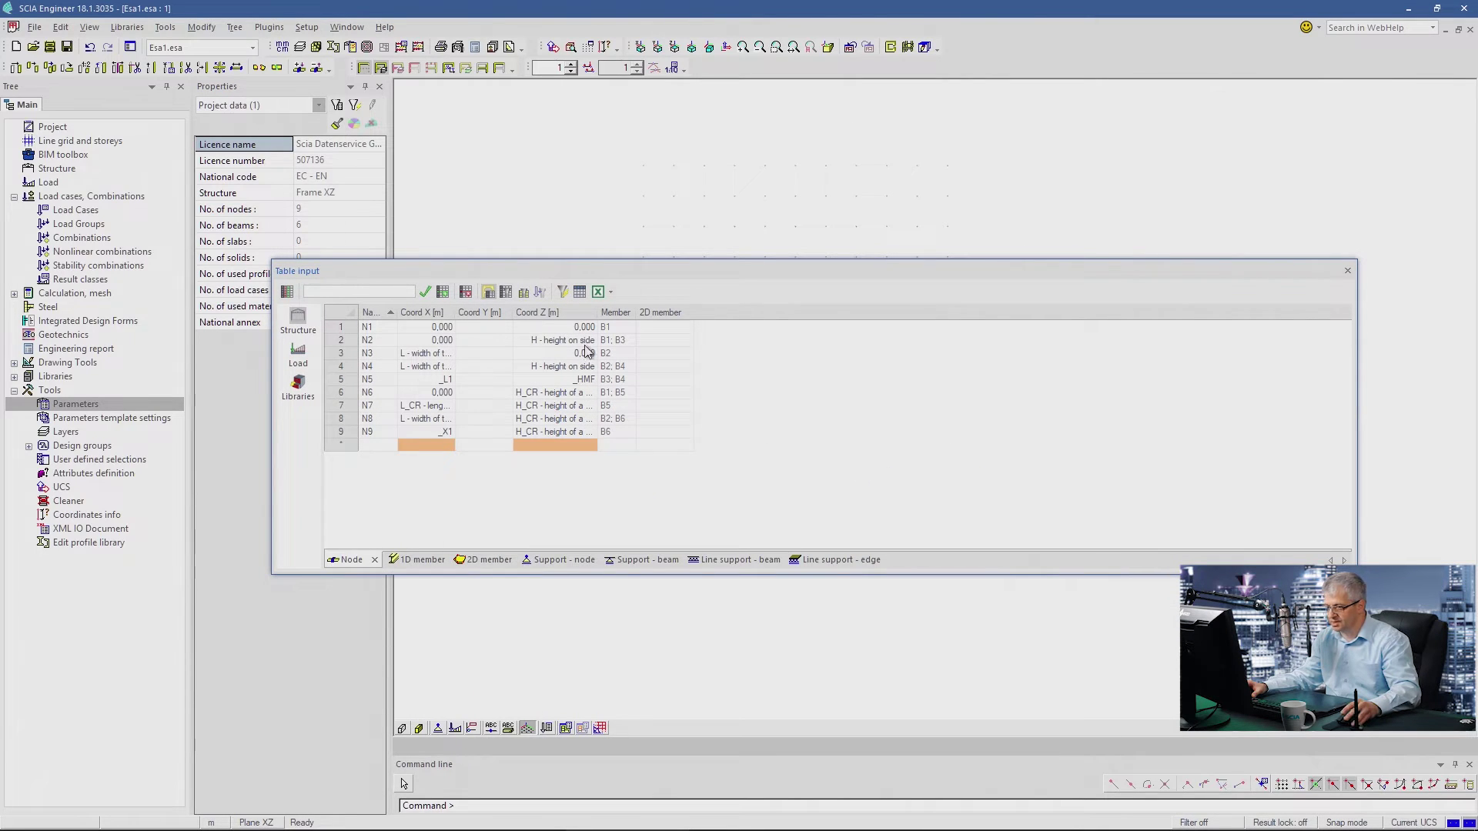
pyautogui.click(1347, 272)
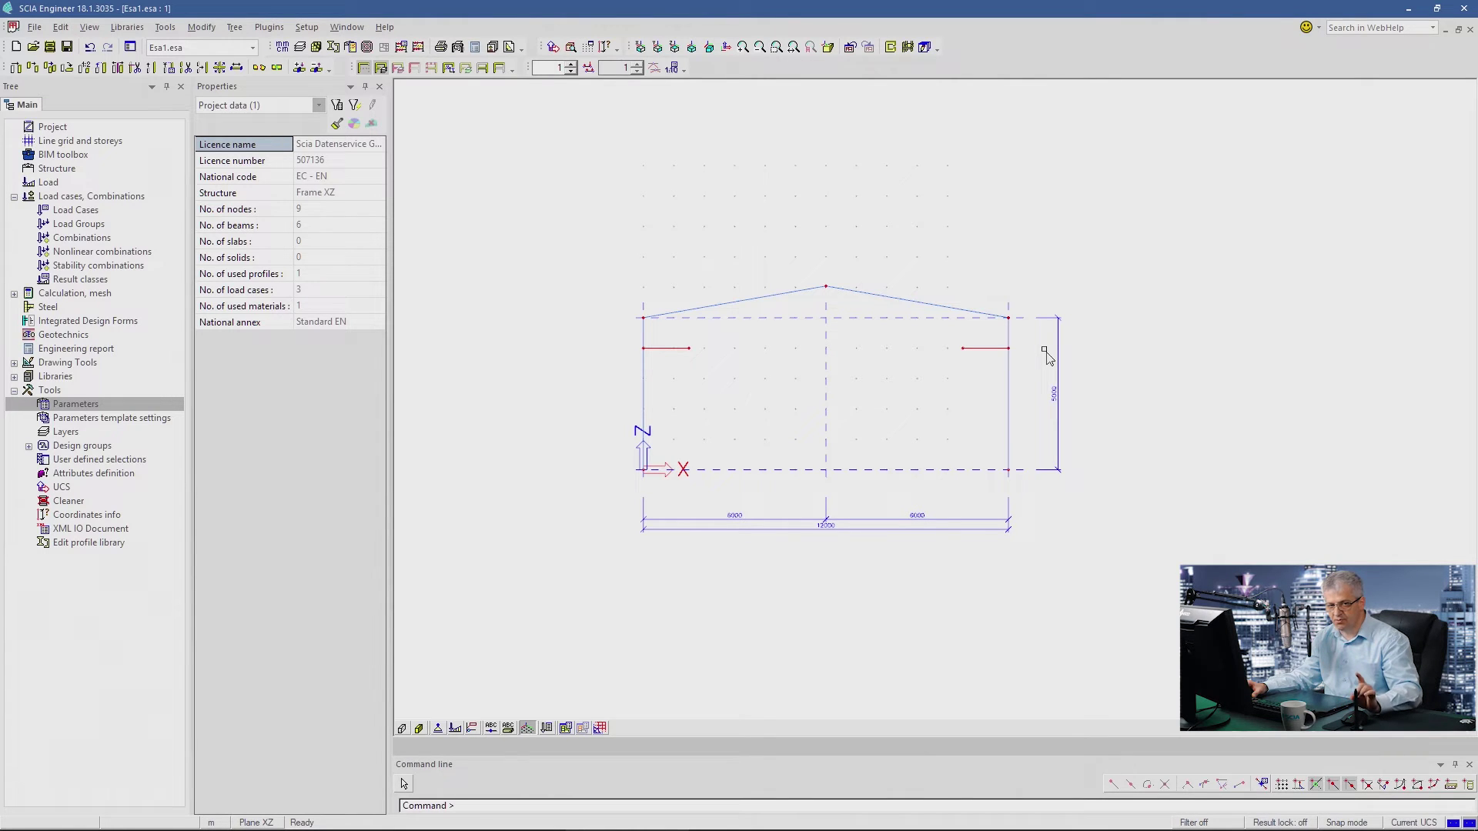
pyautogui.click(645, 373)
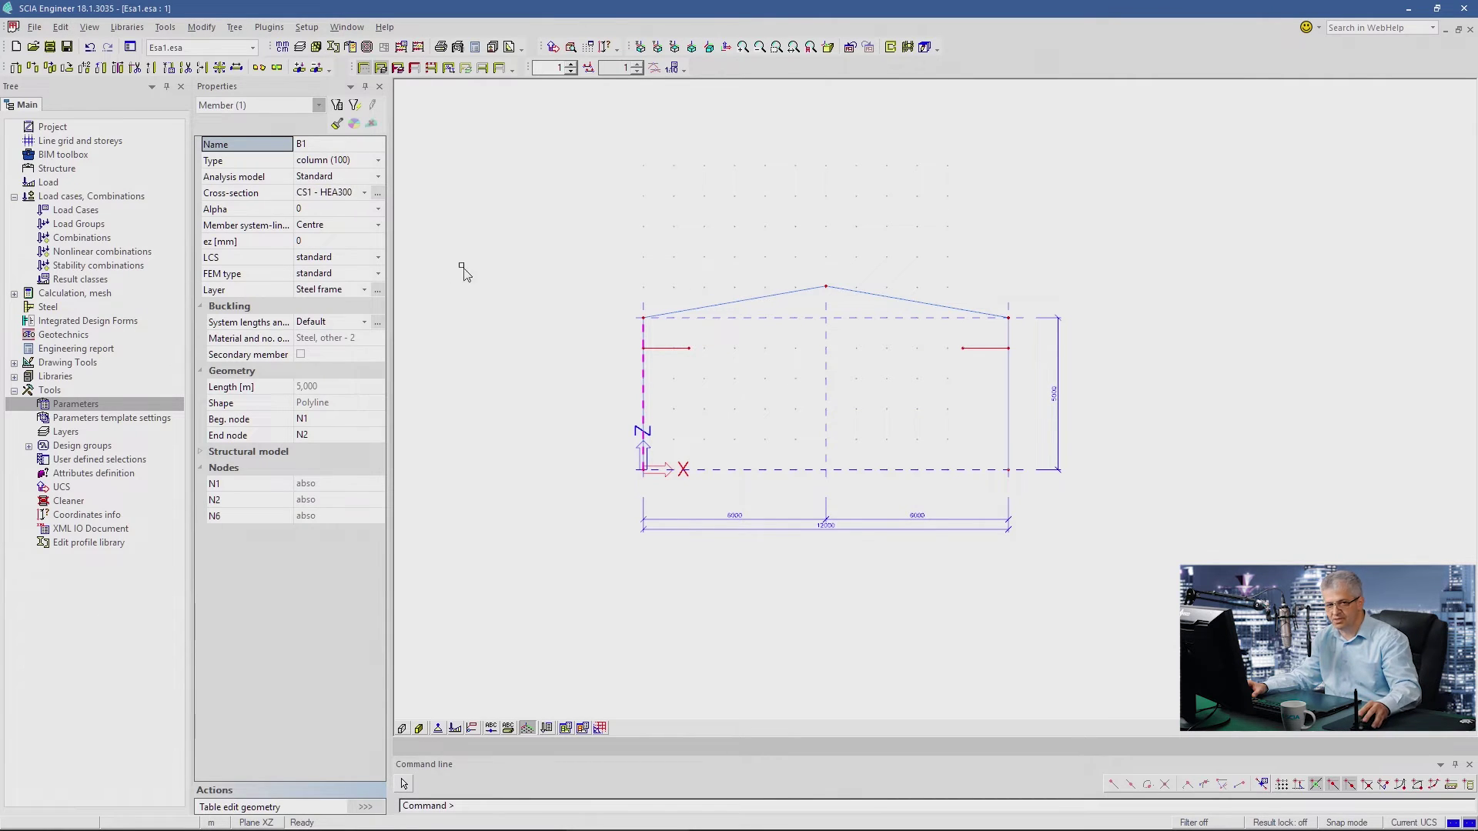
pyautogui.press('Escape')
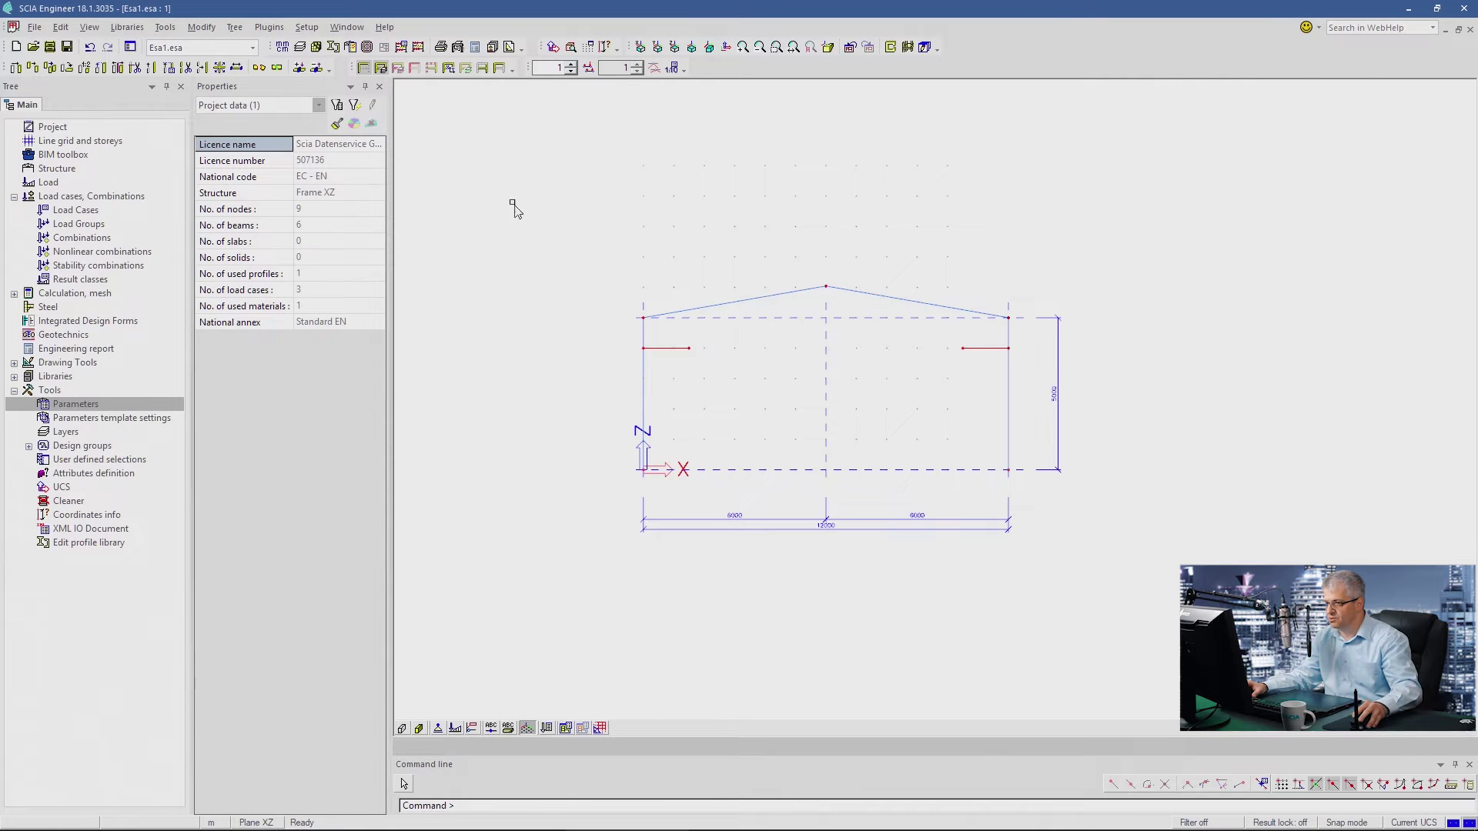
# - Copy material S 235 in the materials library, name the copy STEEL and enable its selector switch
pyautogui.click(315, 47)
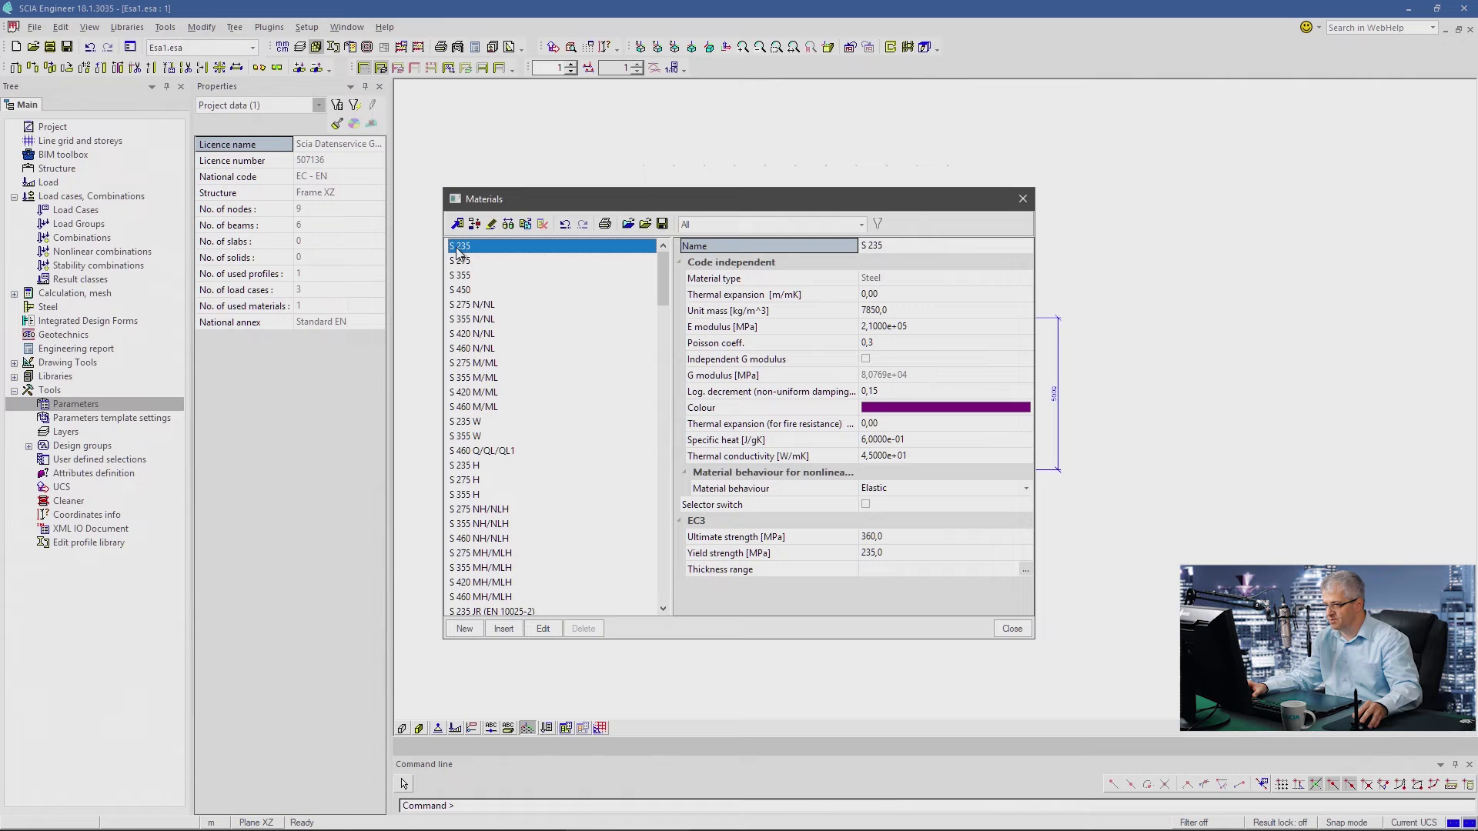
pyautogui.click(525, 224)
pyautogui.moveTo(662, 281); pyautogui.dragTo(676, 586)
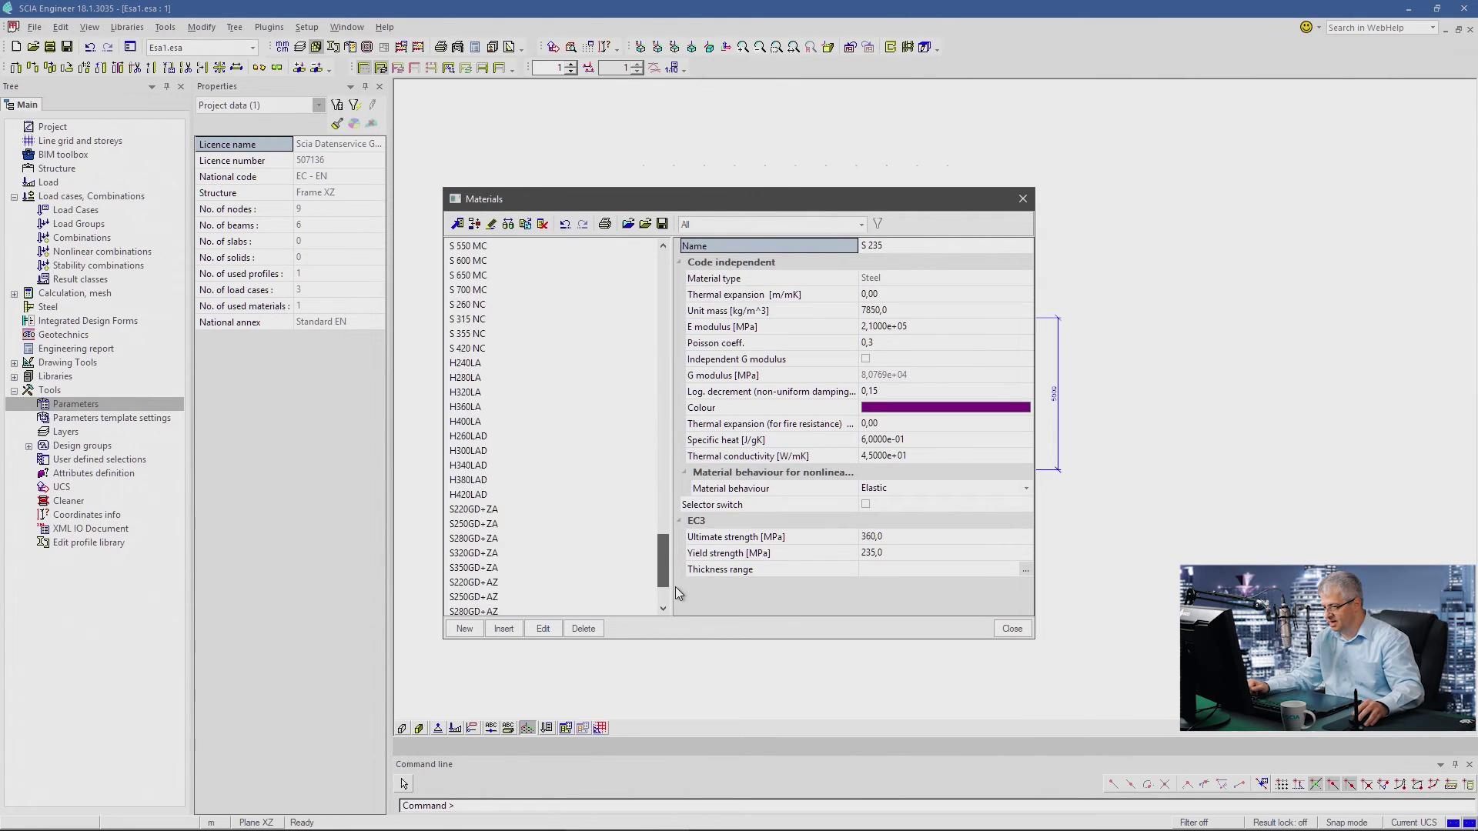
pyautogui.click(901, 252)
pyautogui.write('STEEL')
pyautogui.press('Return')
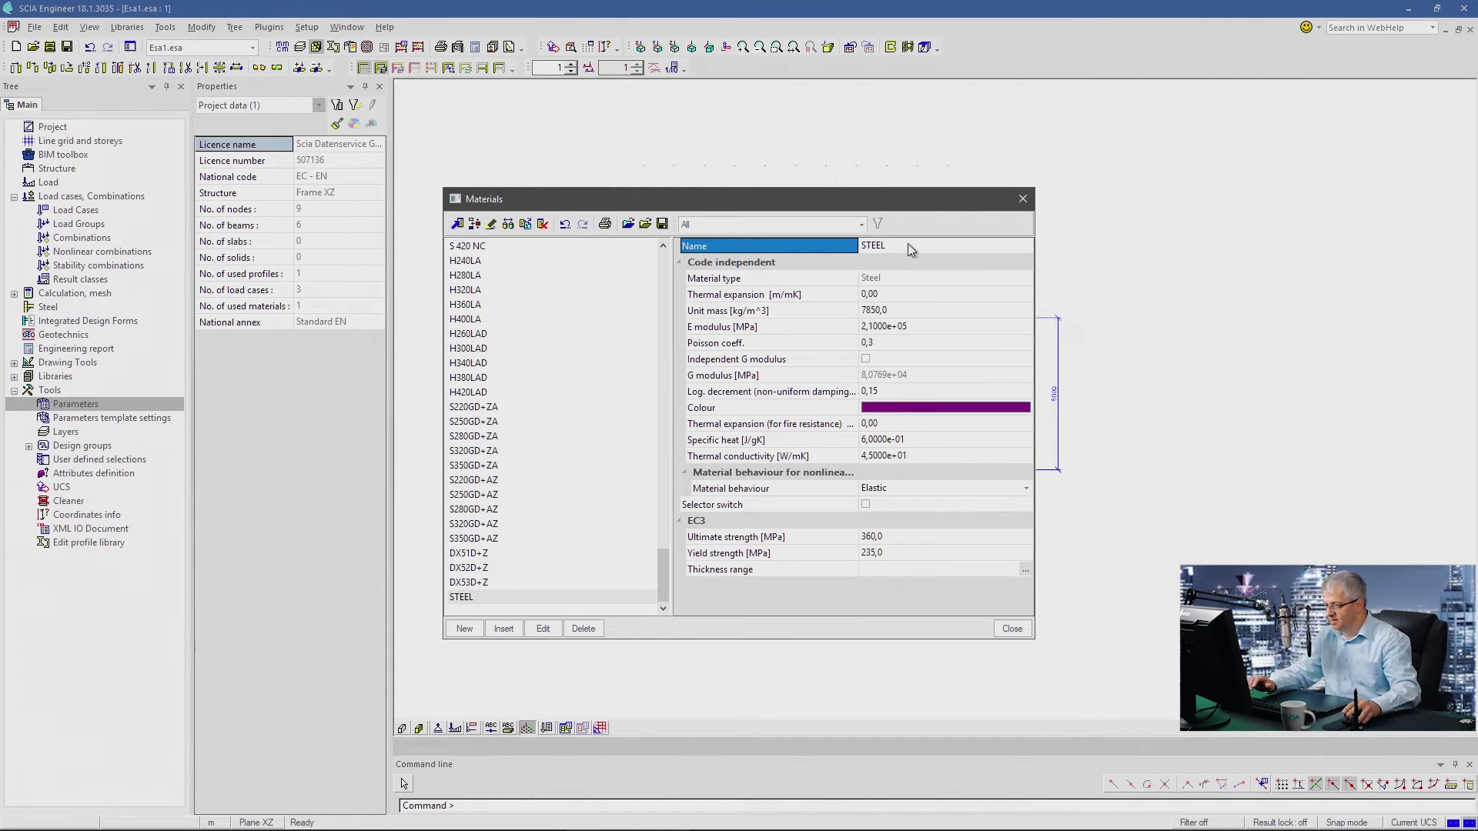
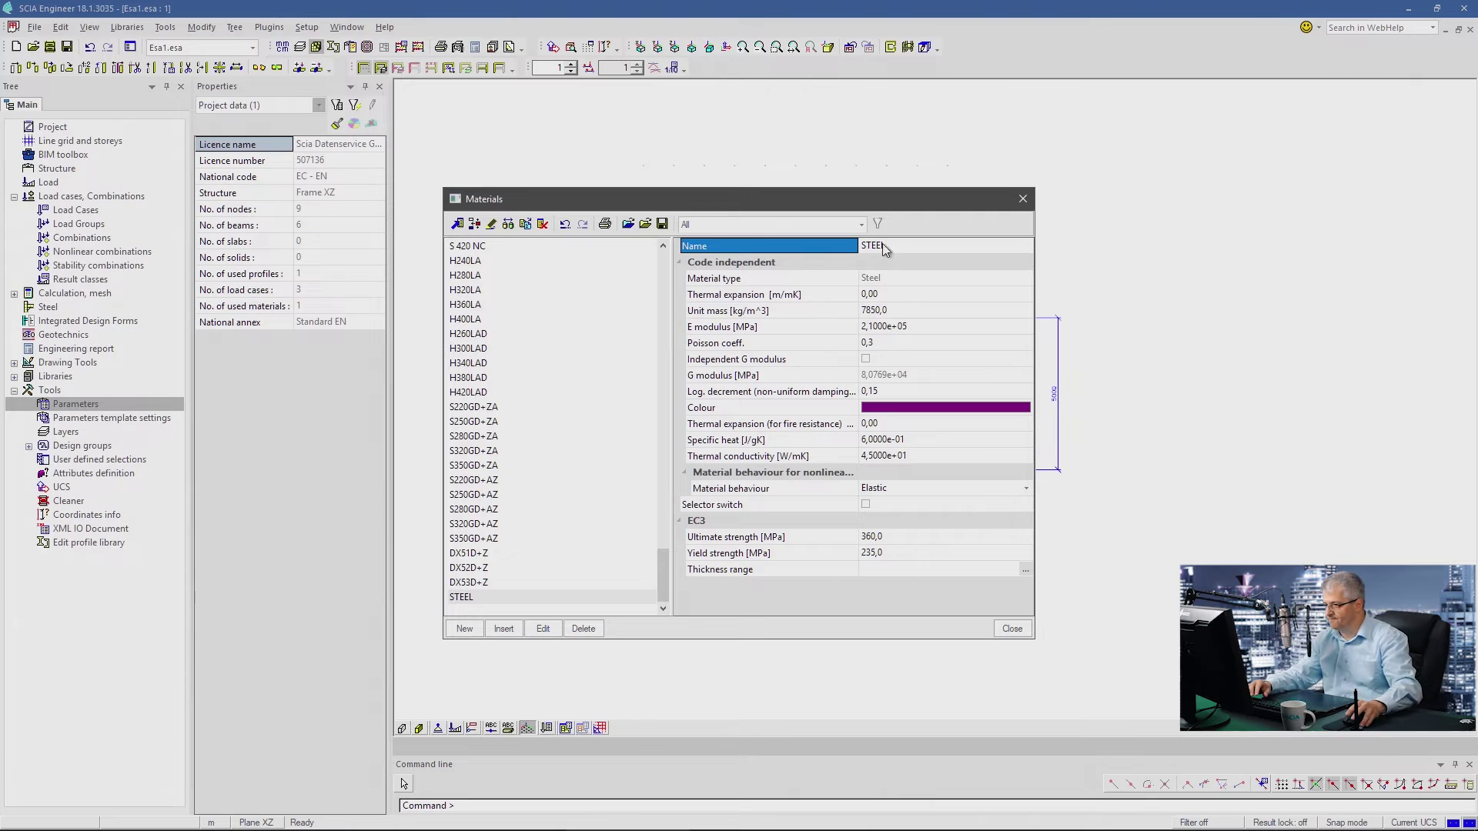
pyautogui.click(865, 505)
pyautogui.click(1011, 629)
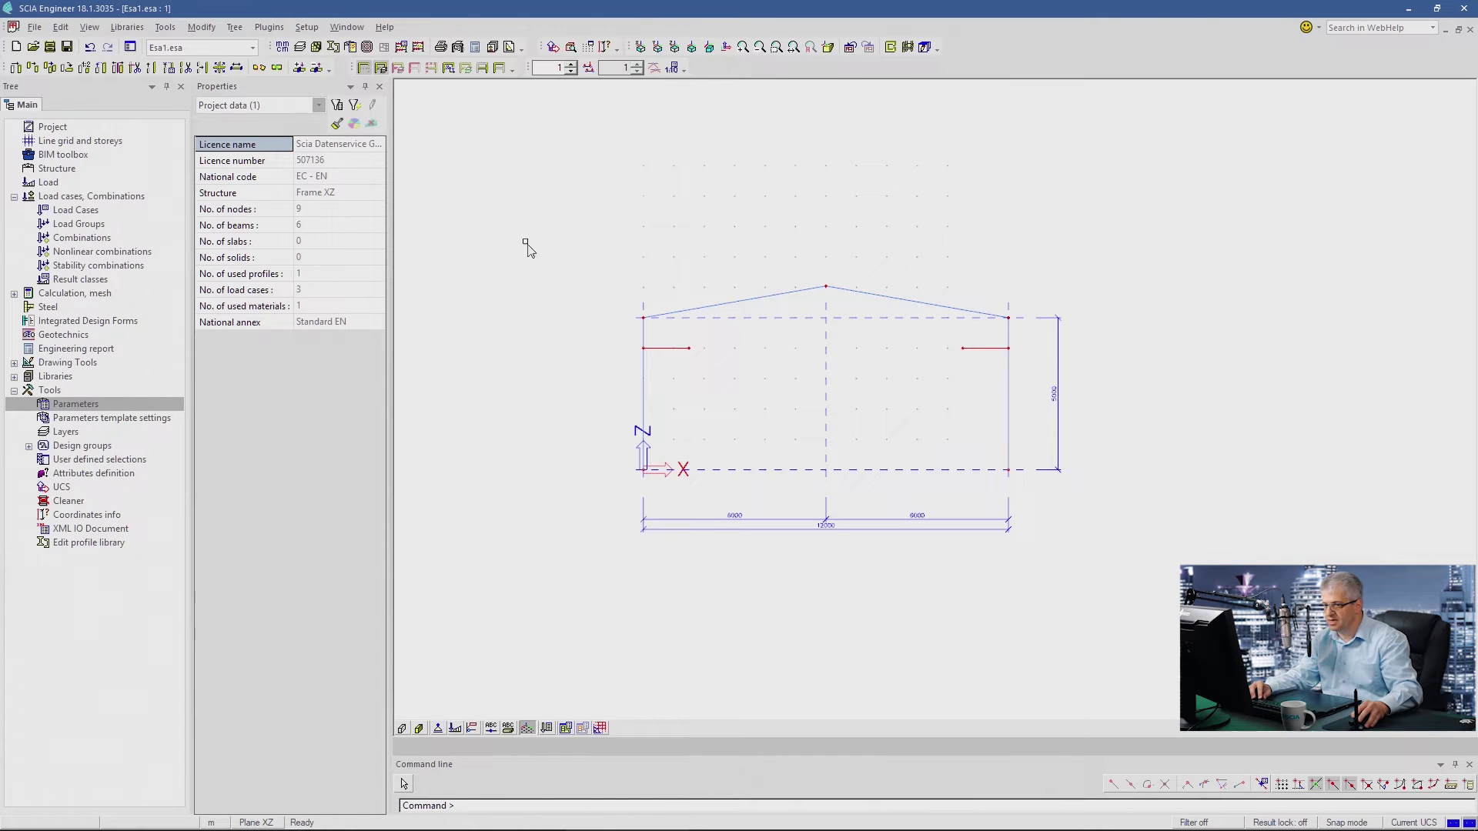
# - Create a new parameter named STEEL and set its type to Library
pyautogui.click(131, 407)
pyautogui.click(560, 642)
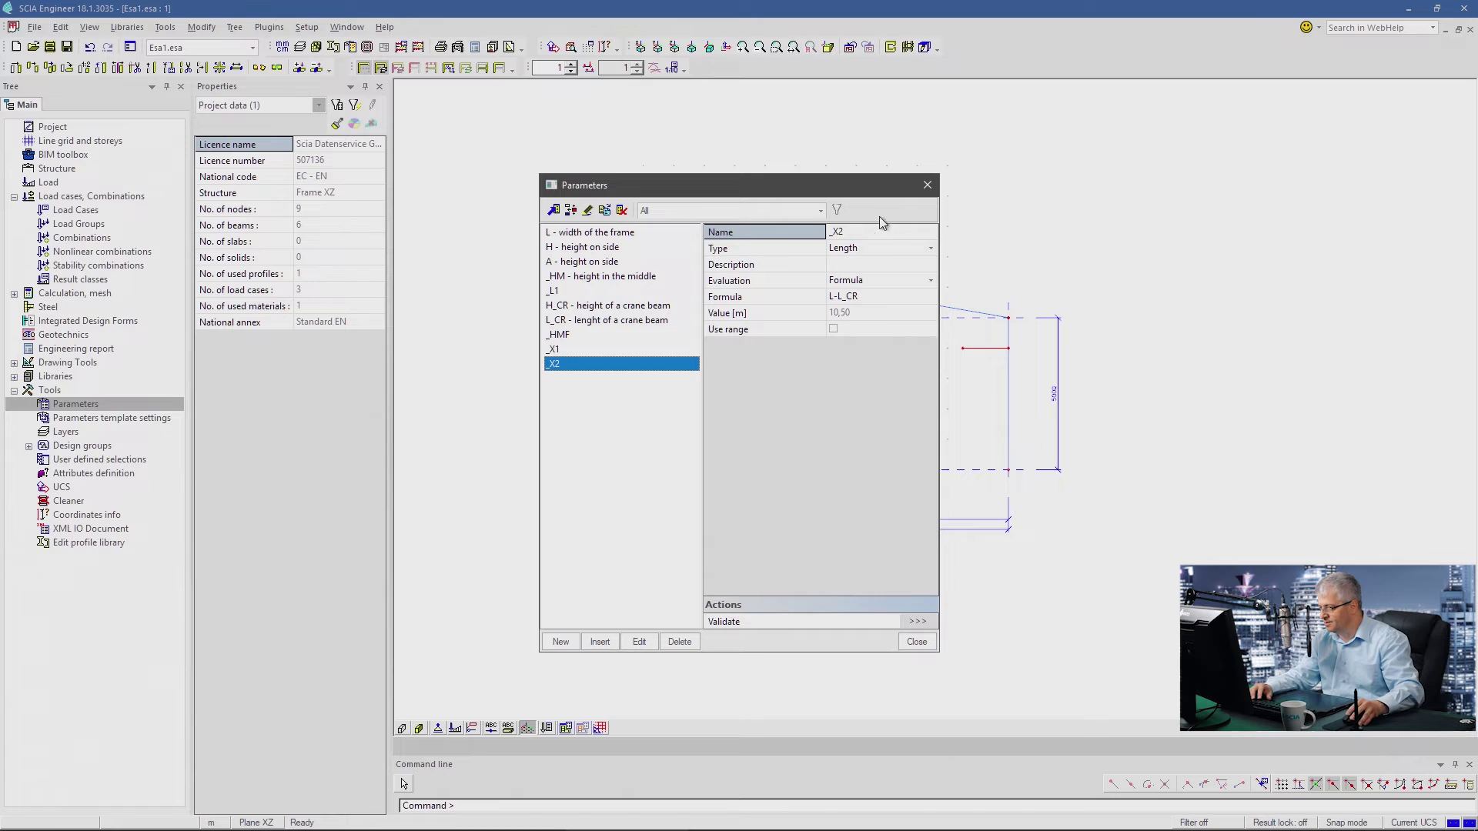
pyautogui.click(864, 231)
pyautogui.write('STEEL')
pyautogui.press('Return')
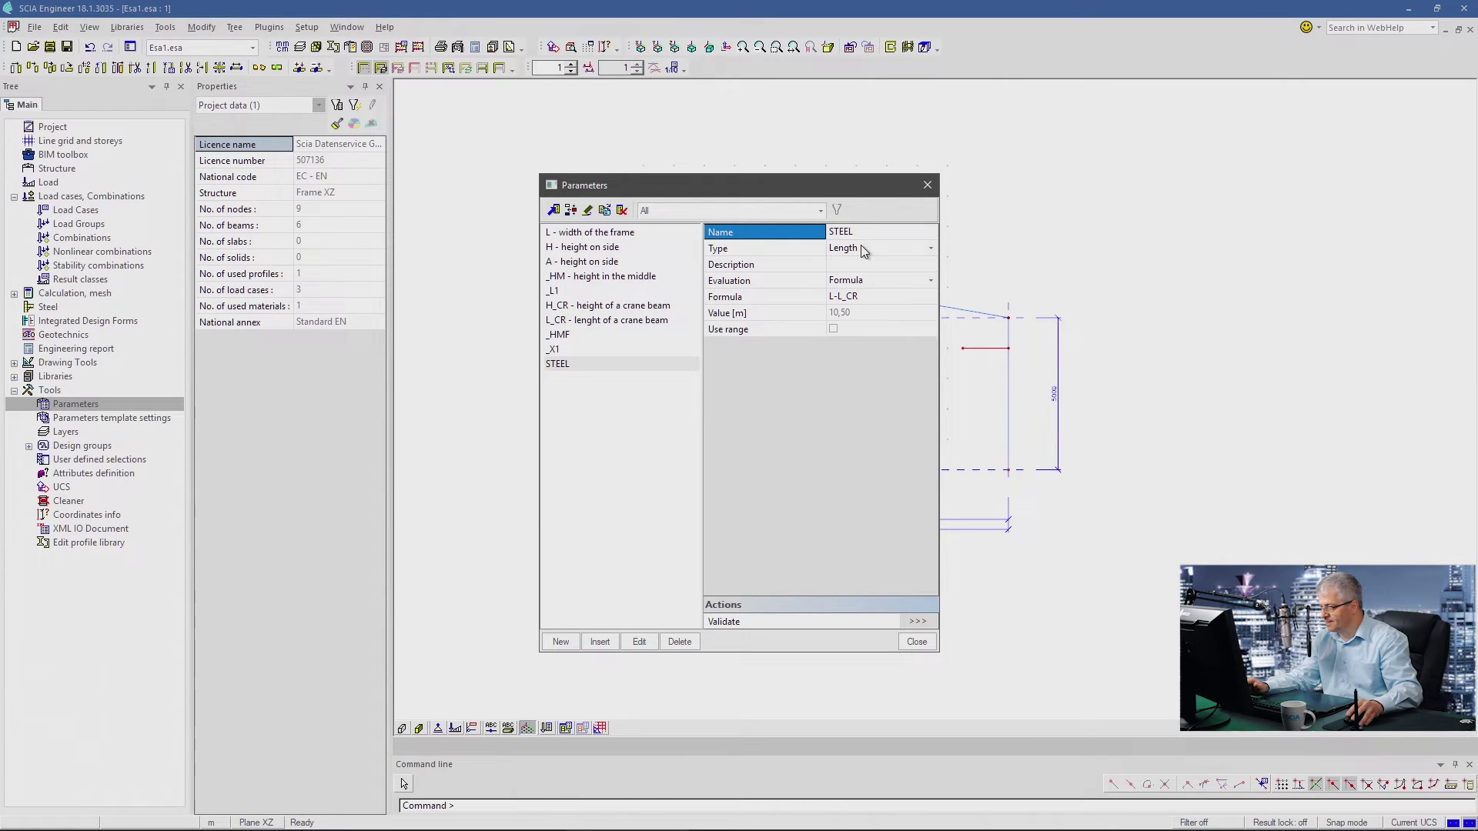
pyautogui.click(861, 247)
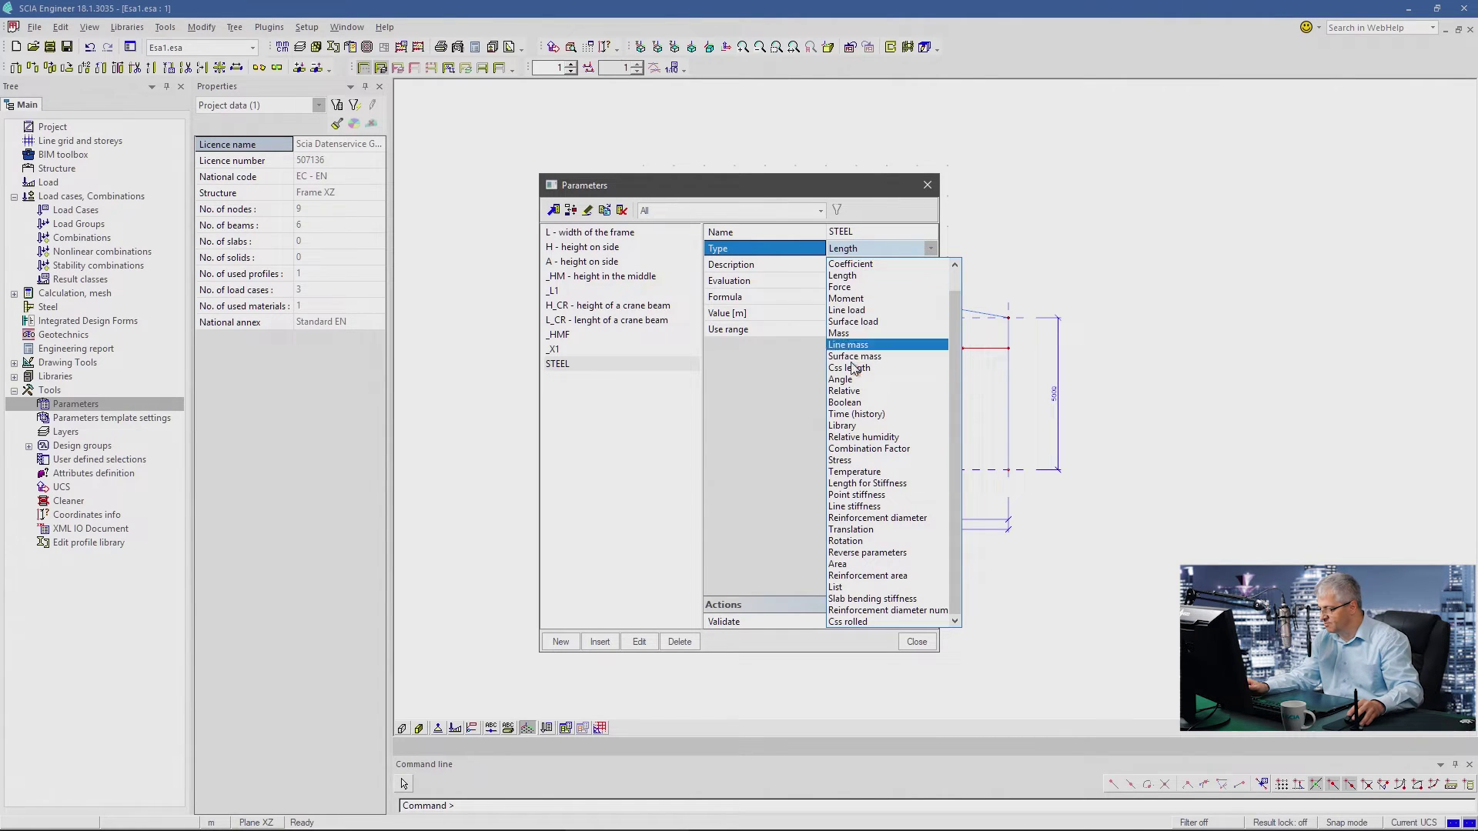
pyautogui.click(842, 426)
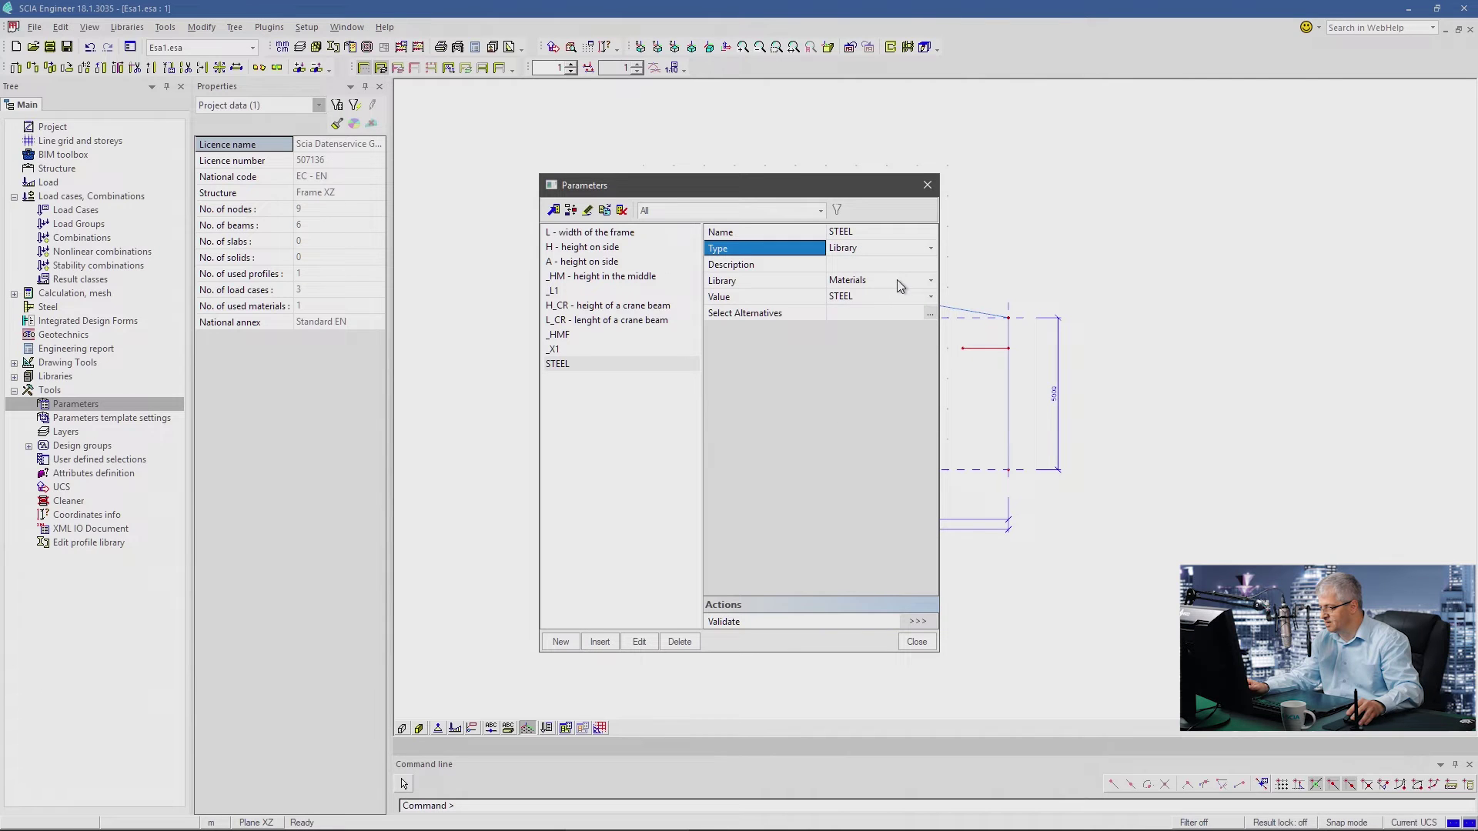
# - Define steels S 235, S 275 and S 355 as alternatives of the STEEL parameter and choose S 235 as the active one
pyautogui.click(868, 298)
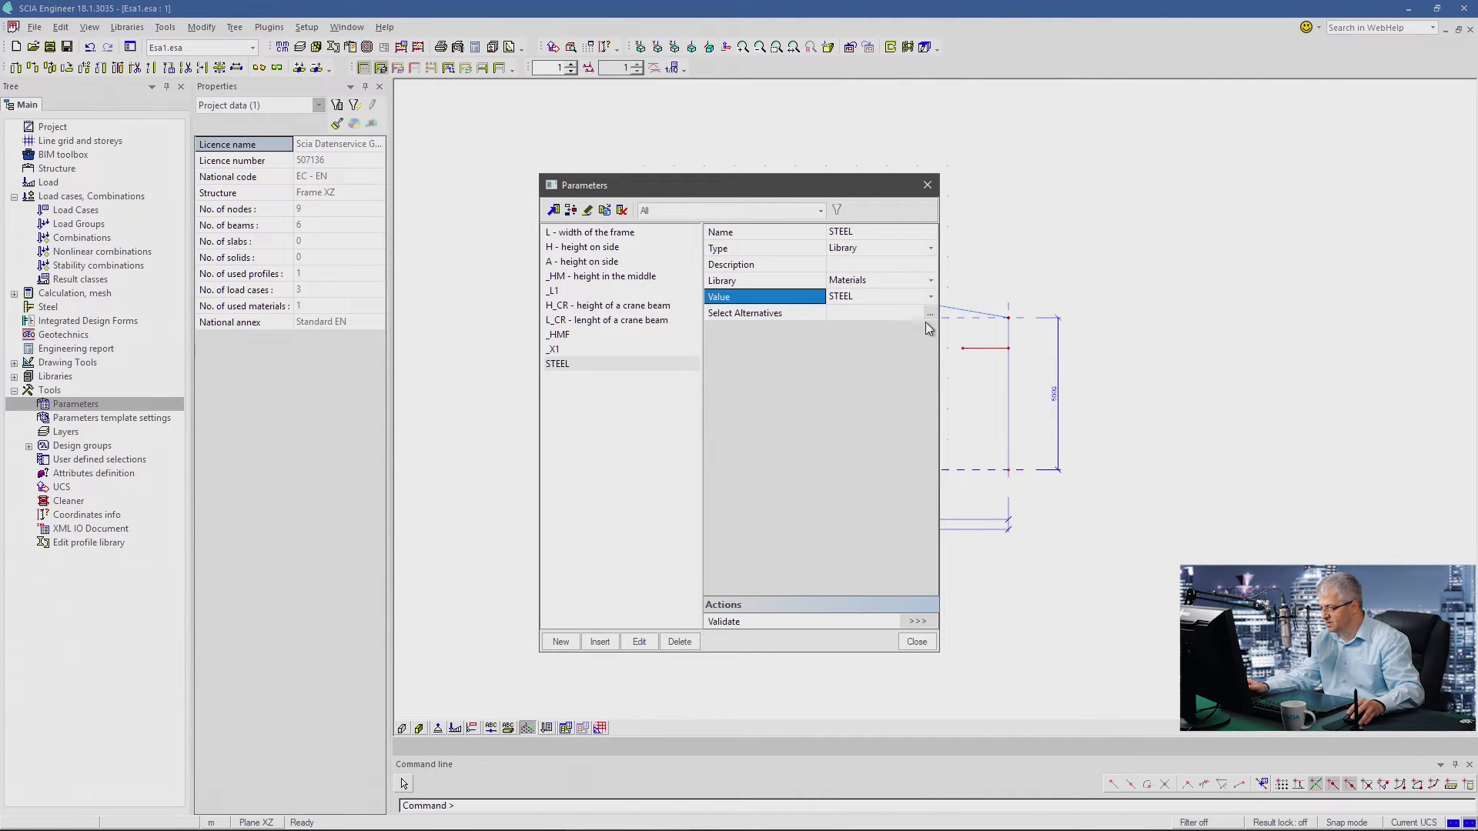
pyautogui.click(930, 314)
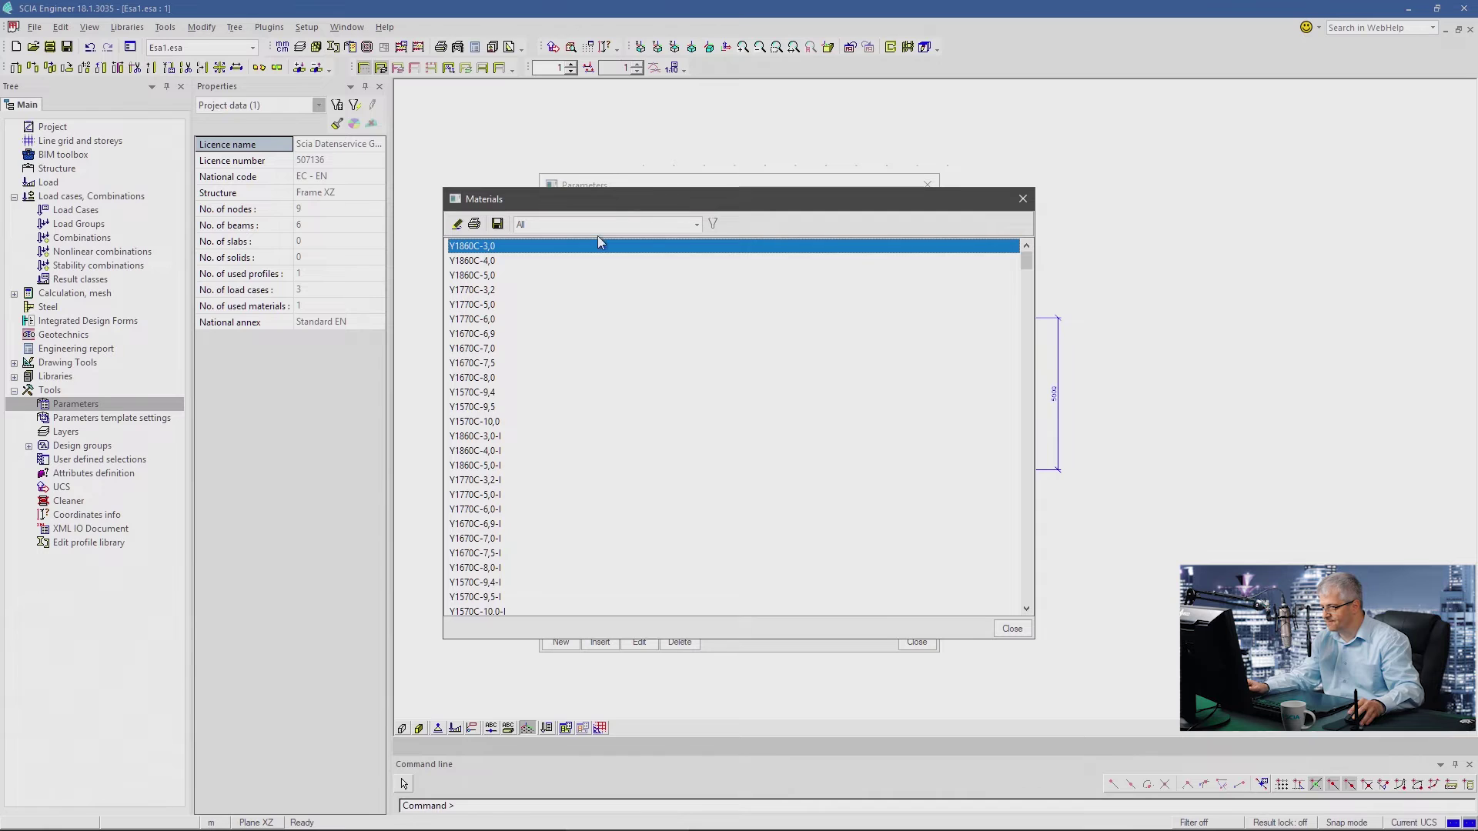
pyautogui.click(639, 224)
pyautogui.click(623, 247)
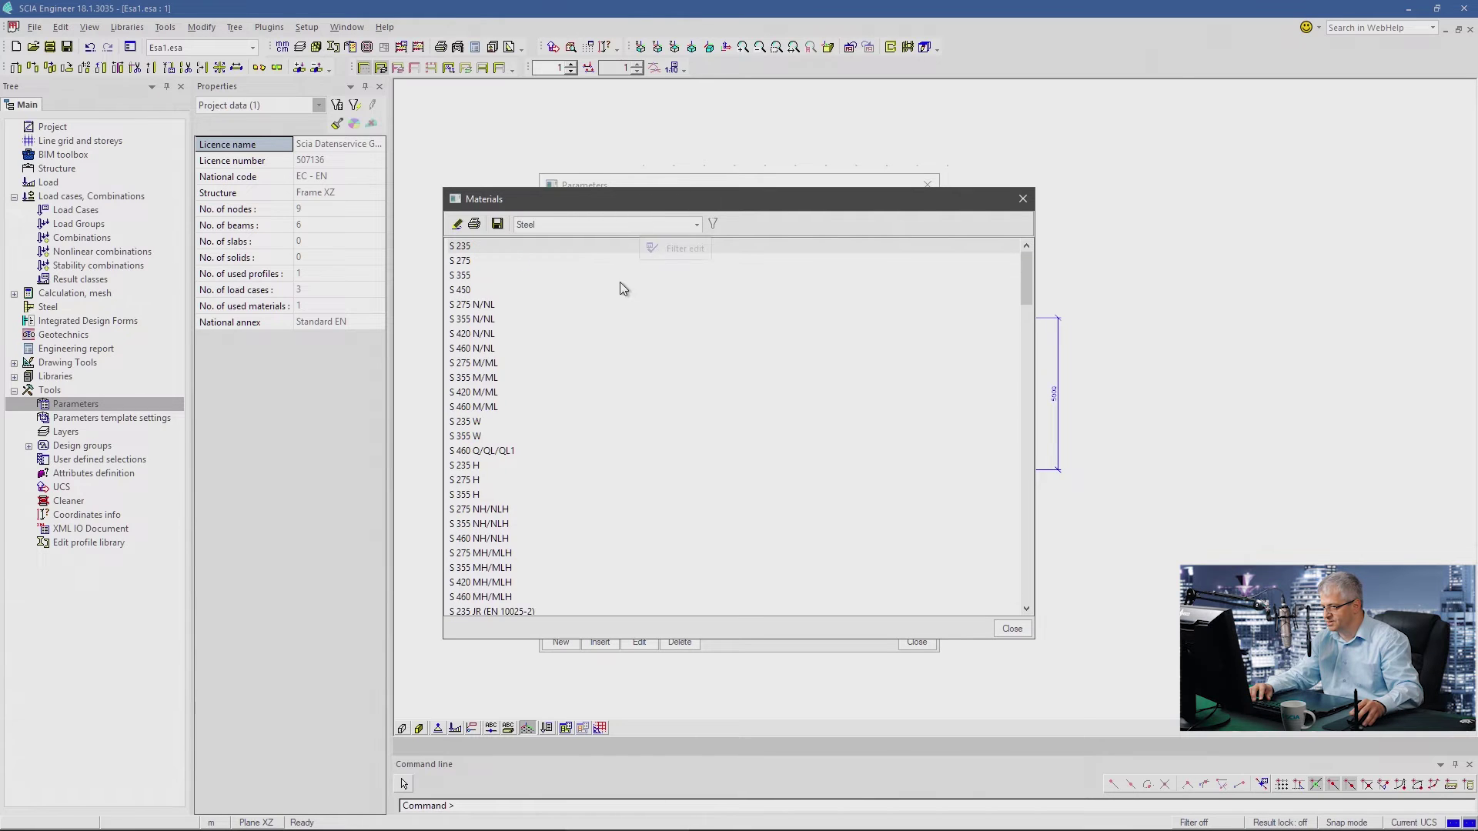
pyautogui.click(475, 247)
pyautogui.keyDown('shift'); pyautogui.click(471, 274); pyautogui.keyUp('shift')
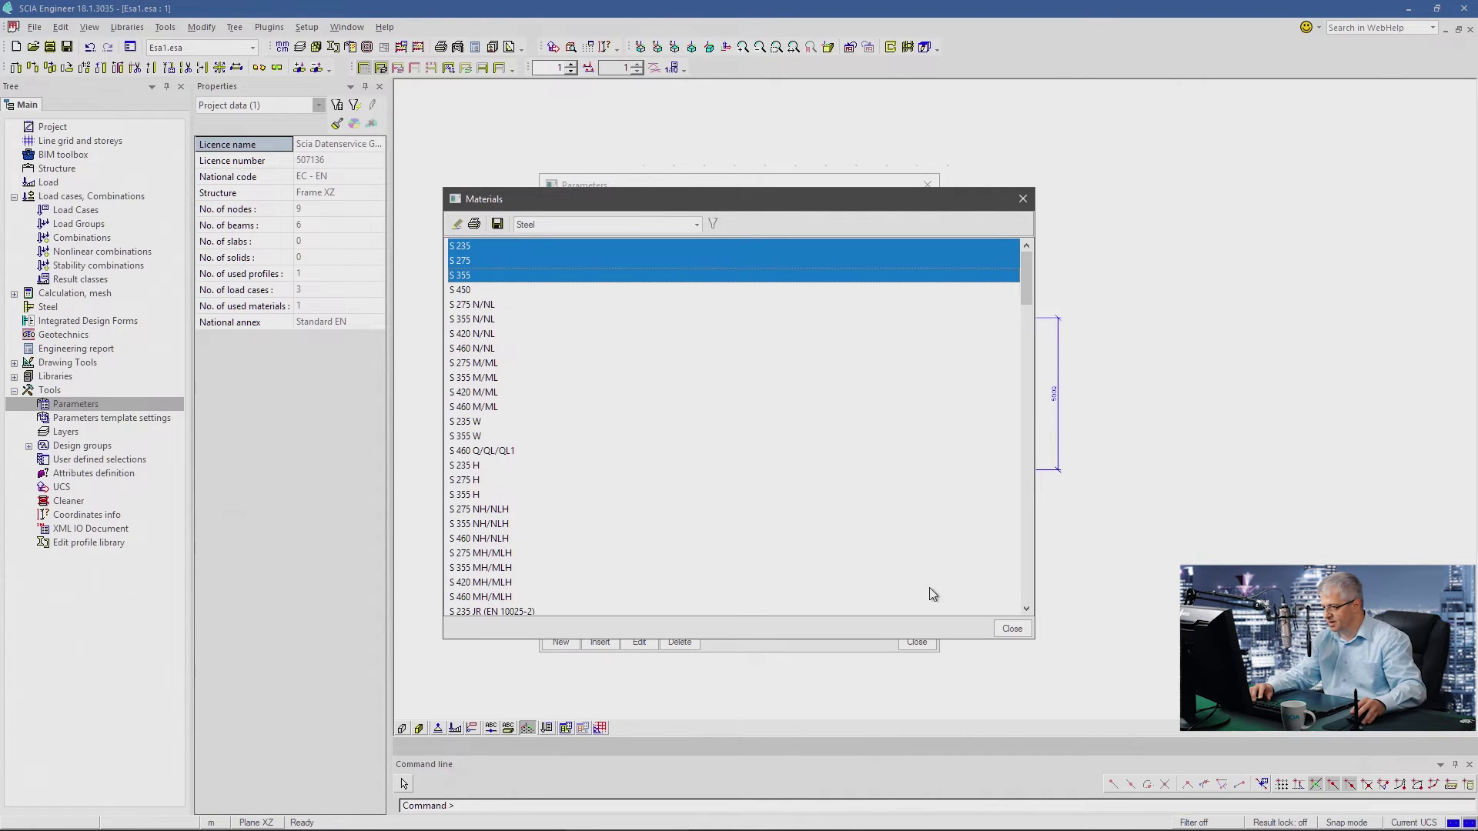
pyautogui.click(1011, 630)
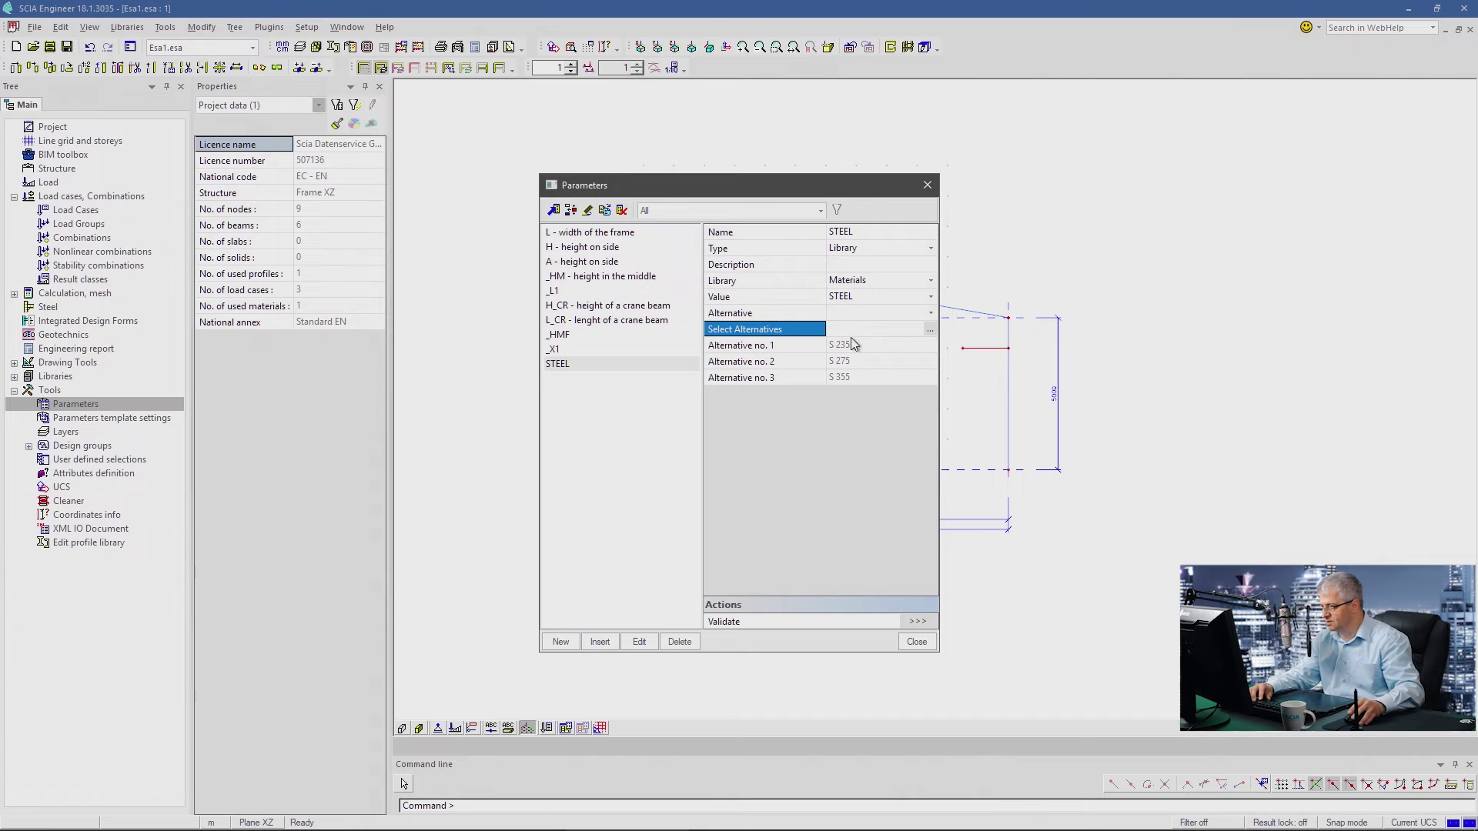
pyautogui.click(892, 312)
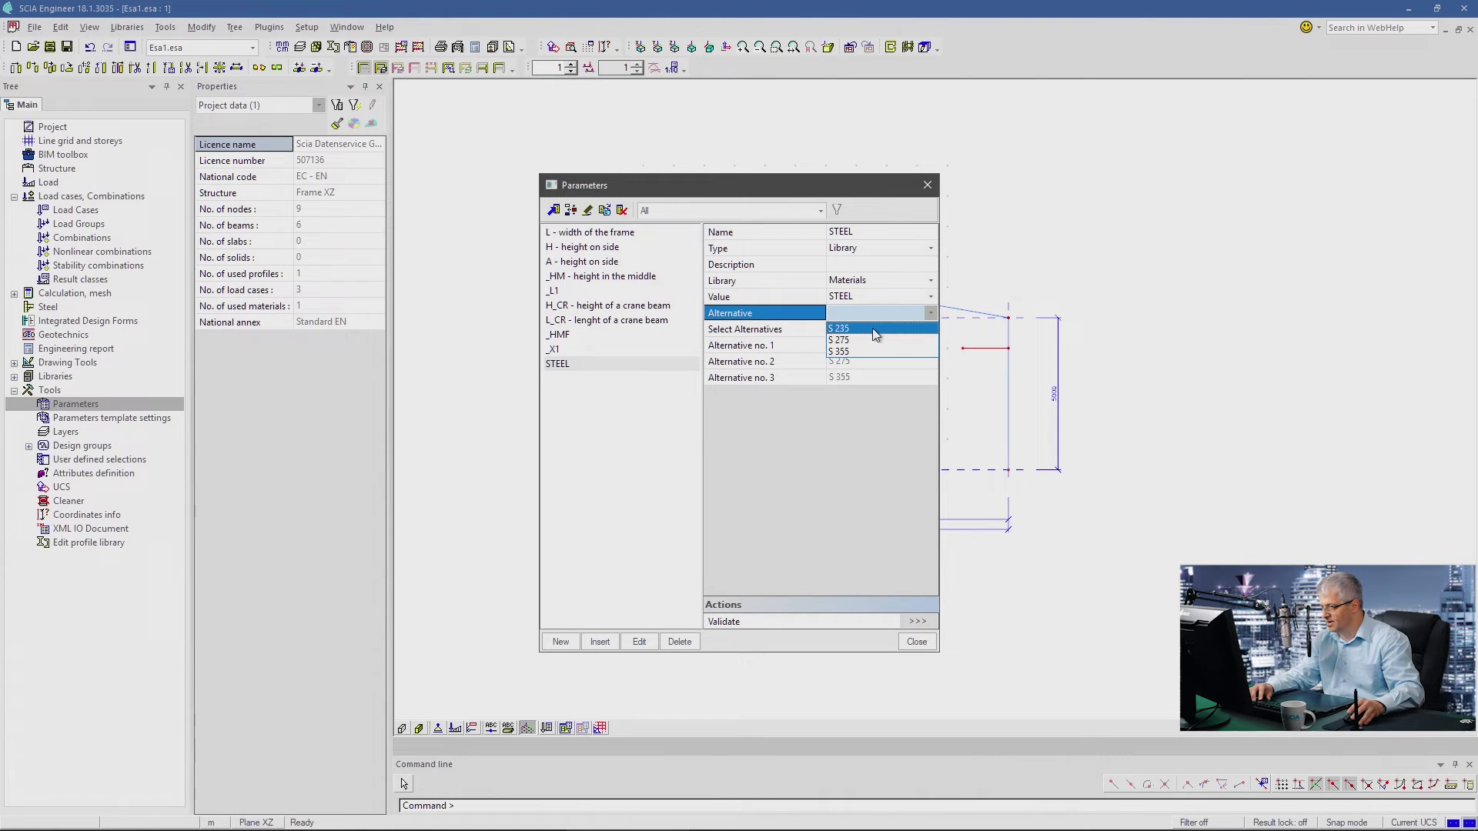
pyautogui.click(876, 329)
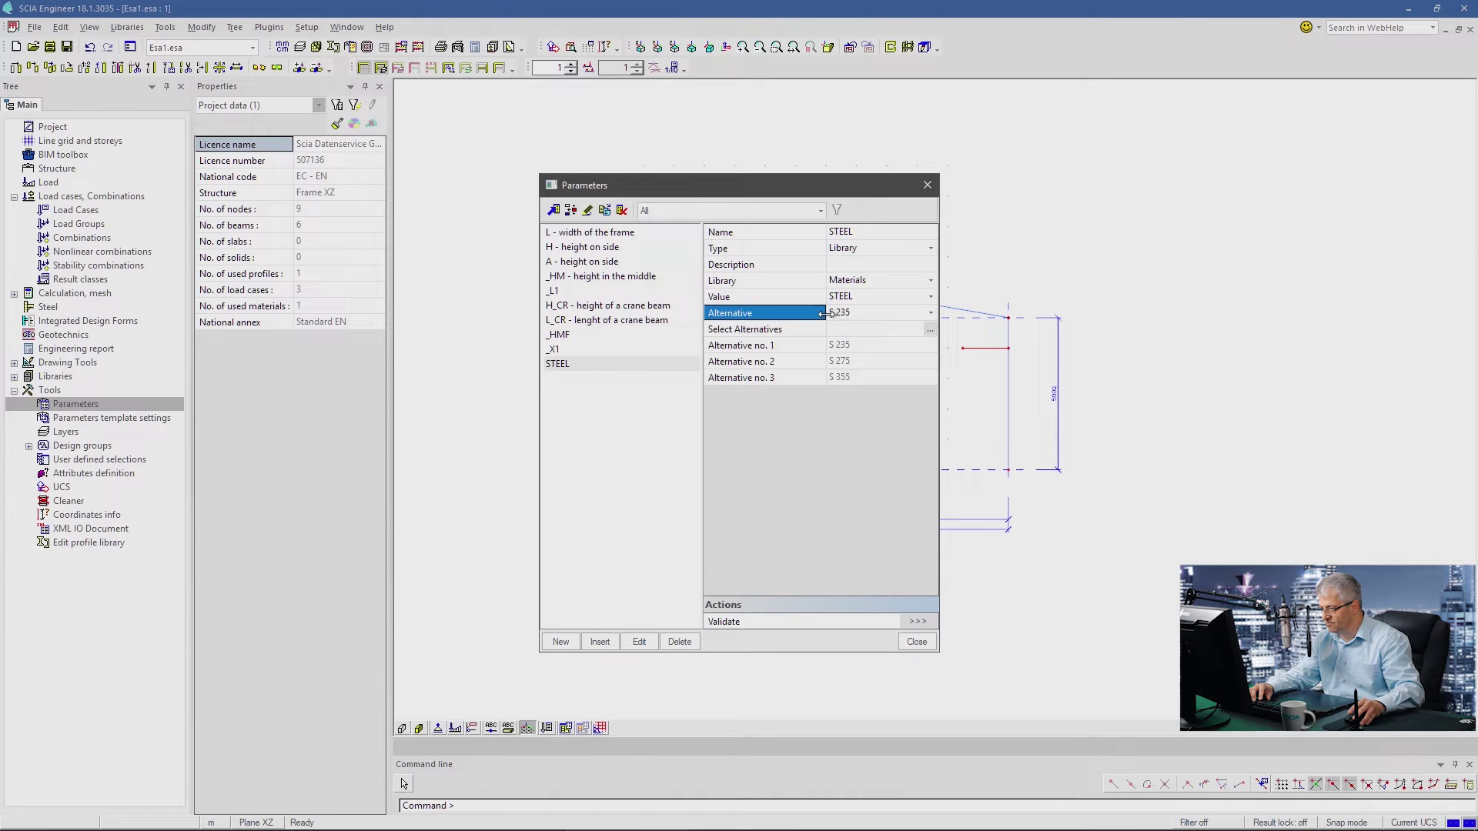
# - Try S 275 as the STEEL parameter's active alternative and switch back to S 235
pyautogui.click(853, 307)
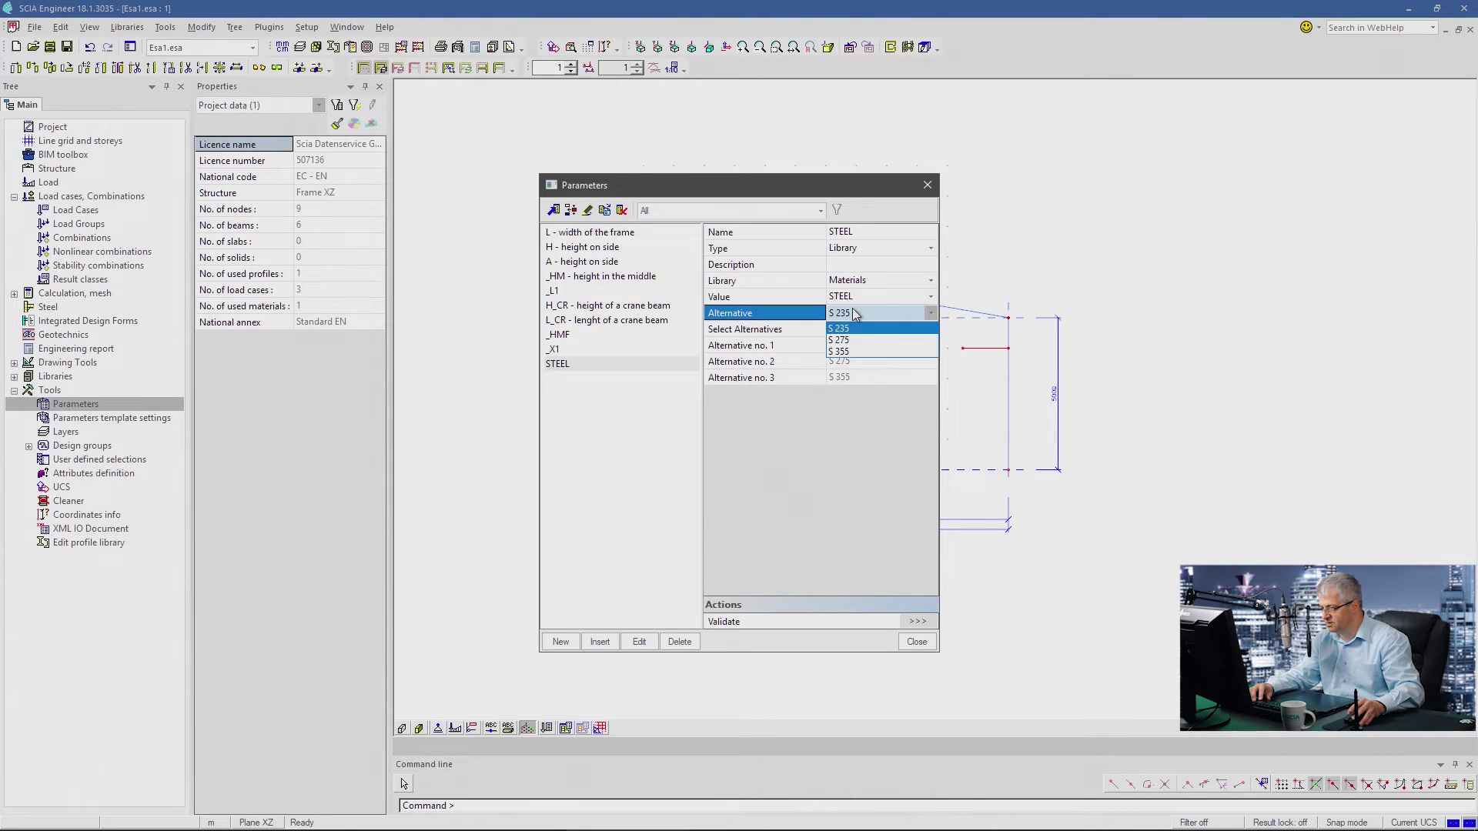
pyautogui.click(851, 343)
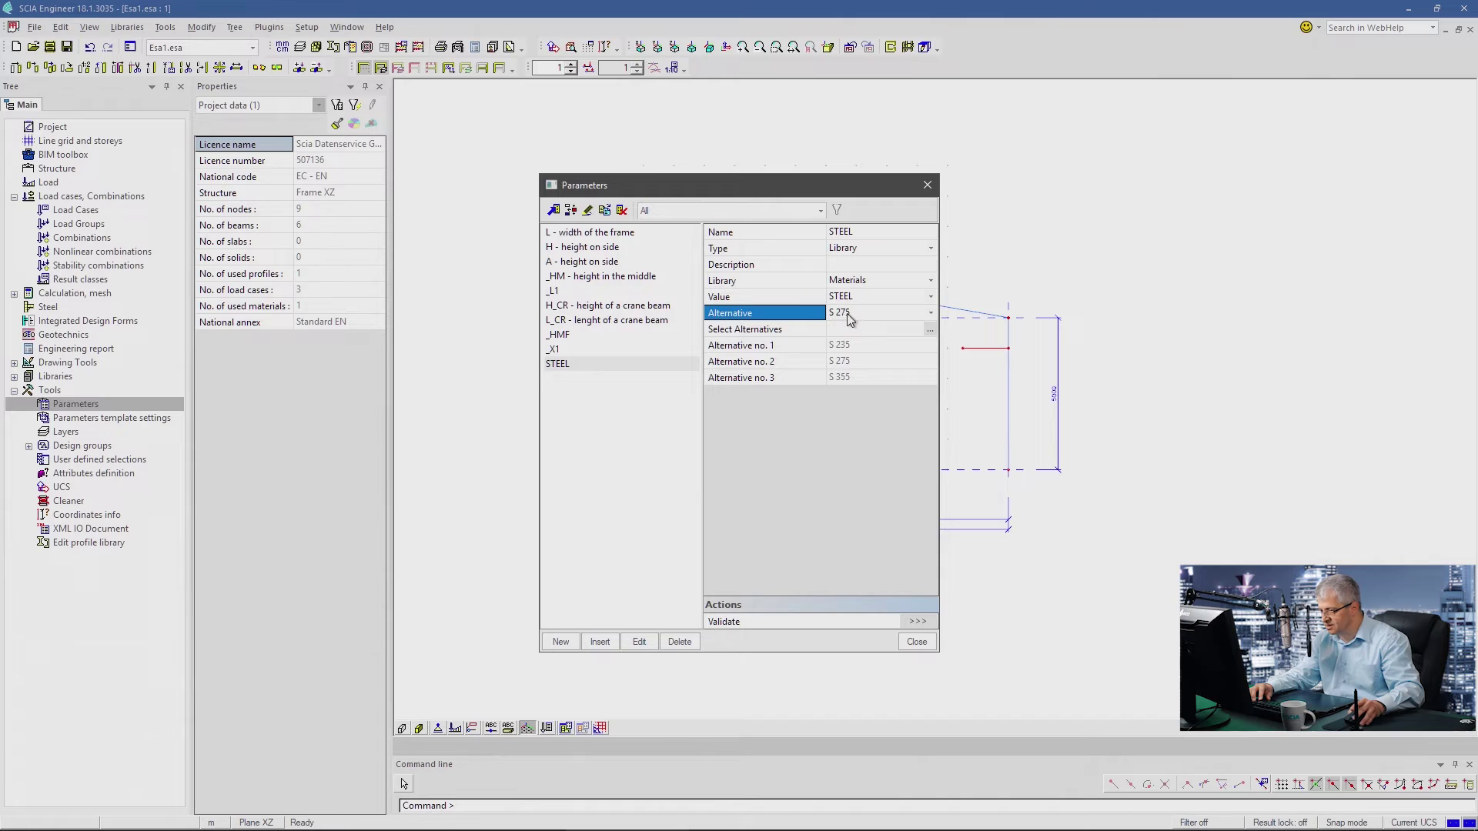
pyautogui.click(850, 313)
pyautogui.click(852, 329)
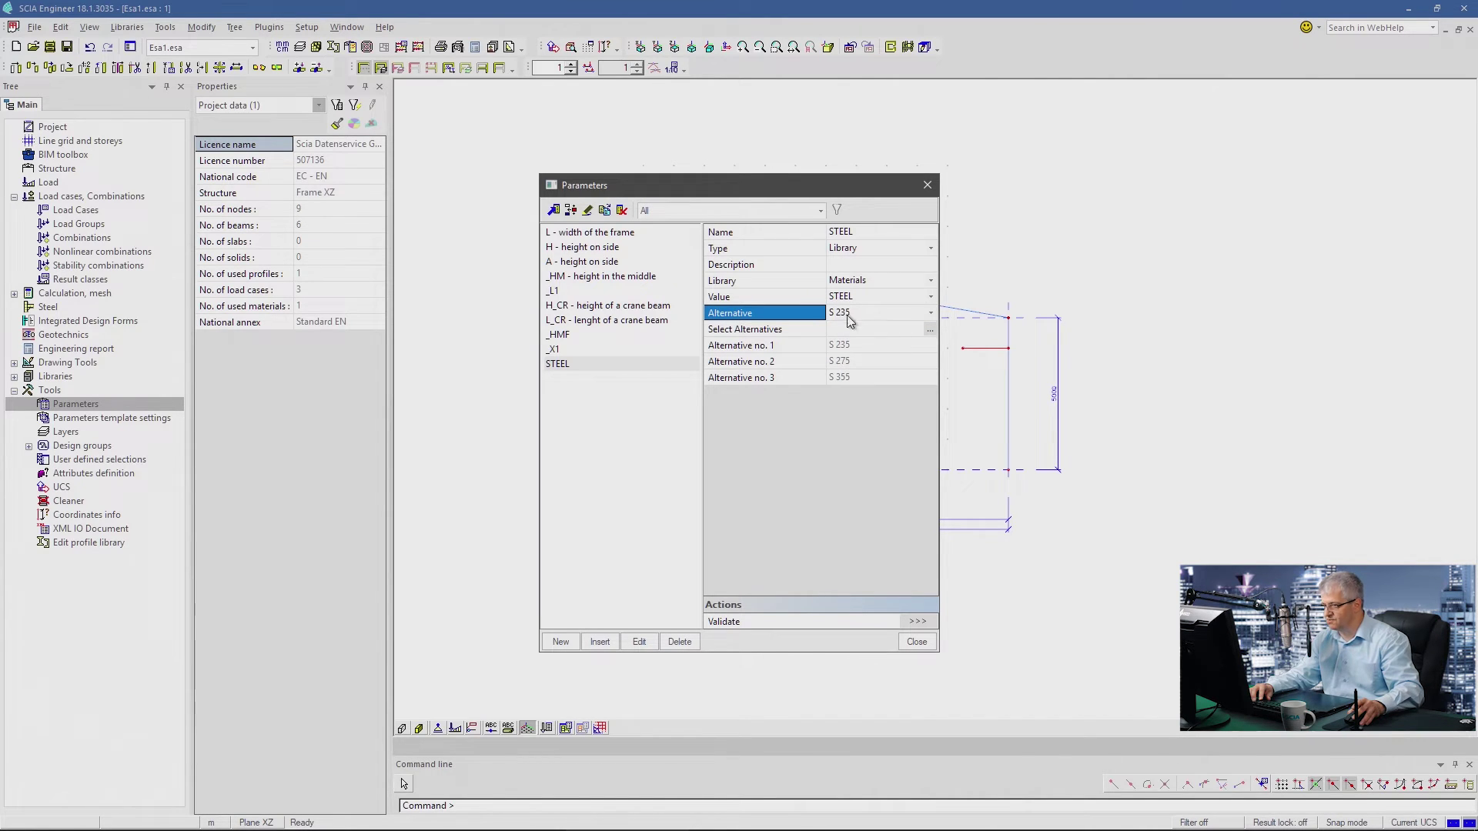
# - Create a new parameter named CS and set its type to Css rolled
pyautogui.click(560, 642)
pyautogui.click(875, 234)
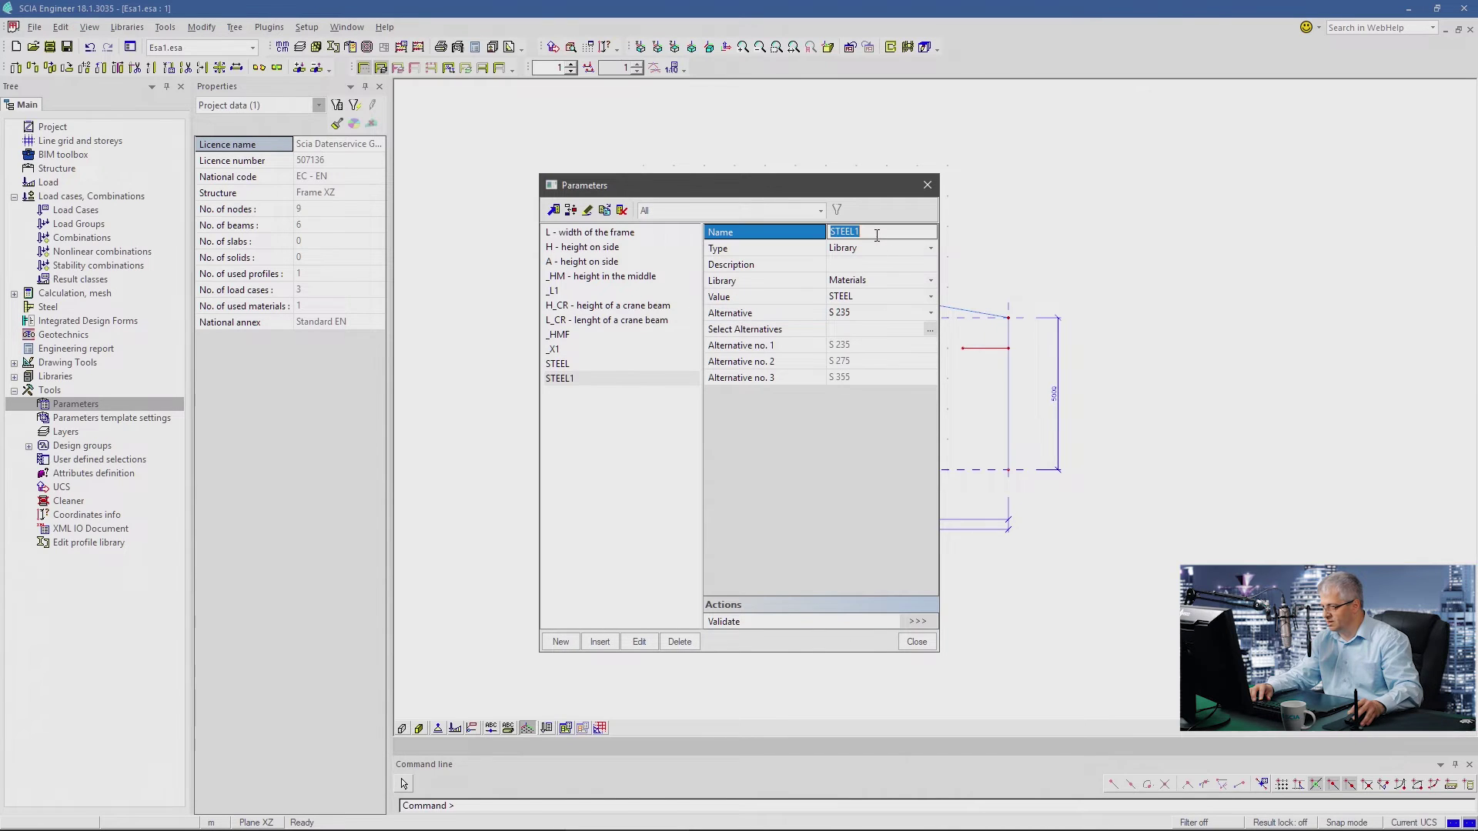
pyautogui.write('CS')
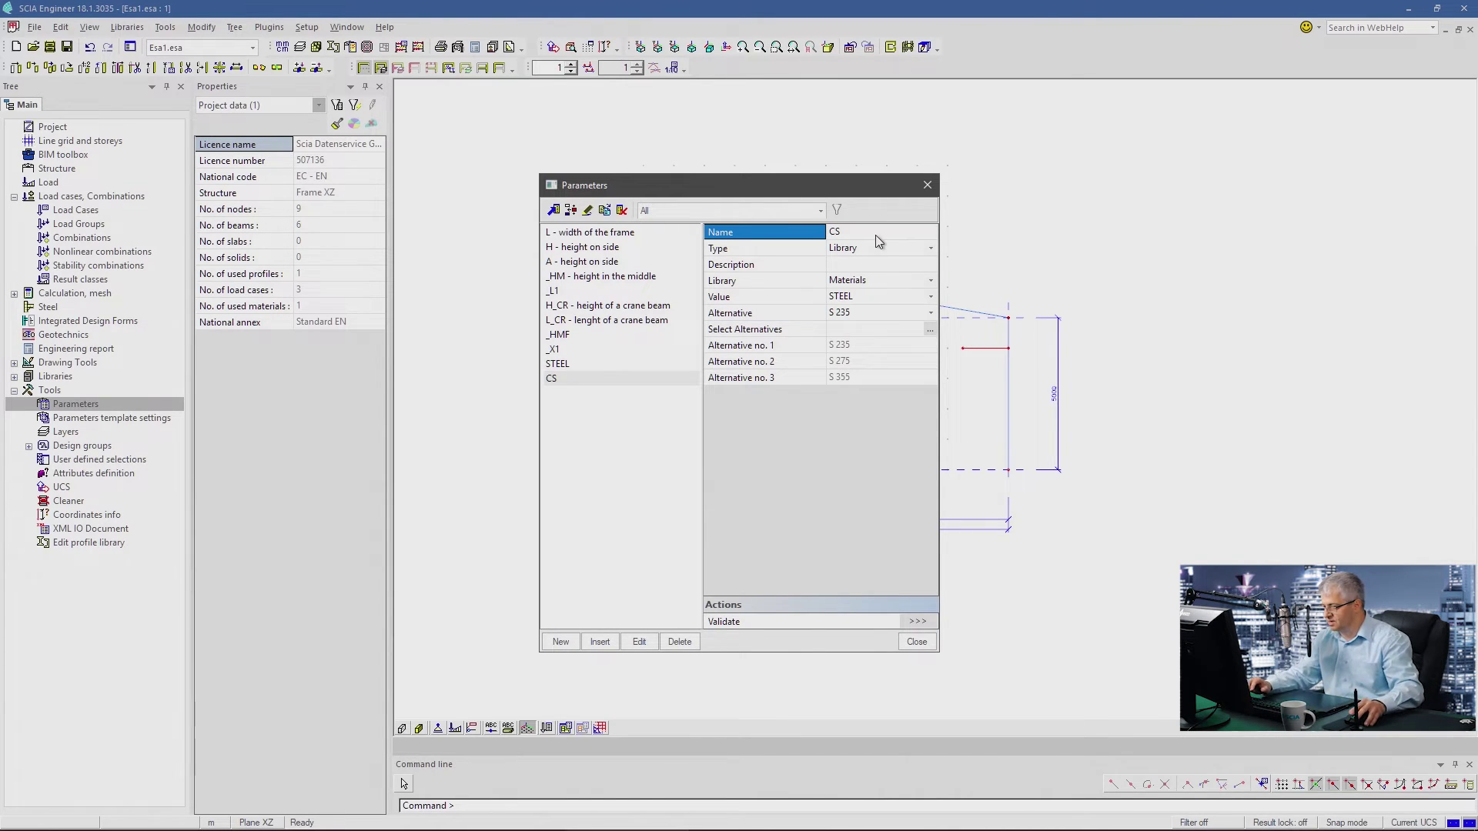
pyautogui.click(880, 249)
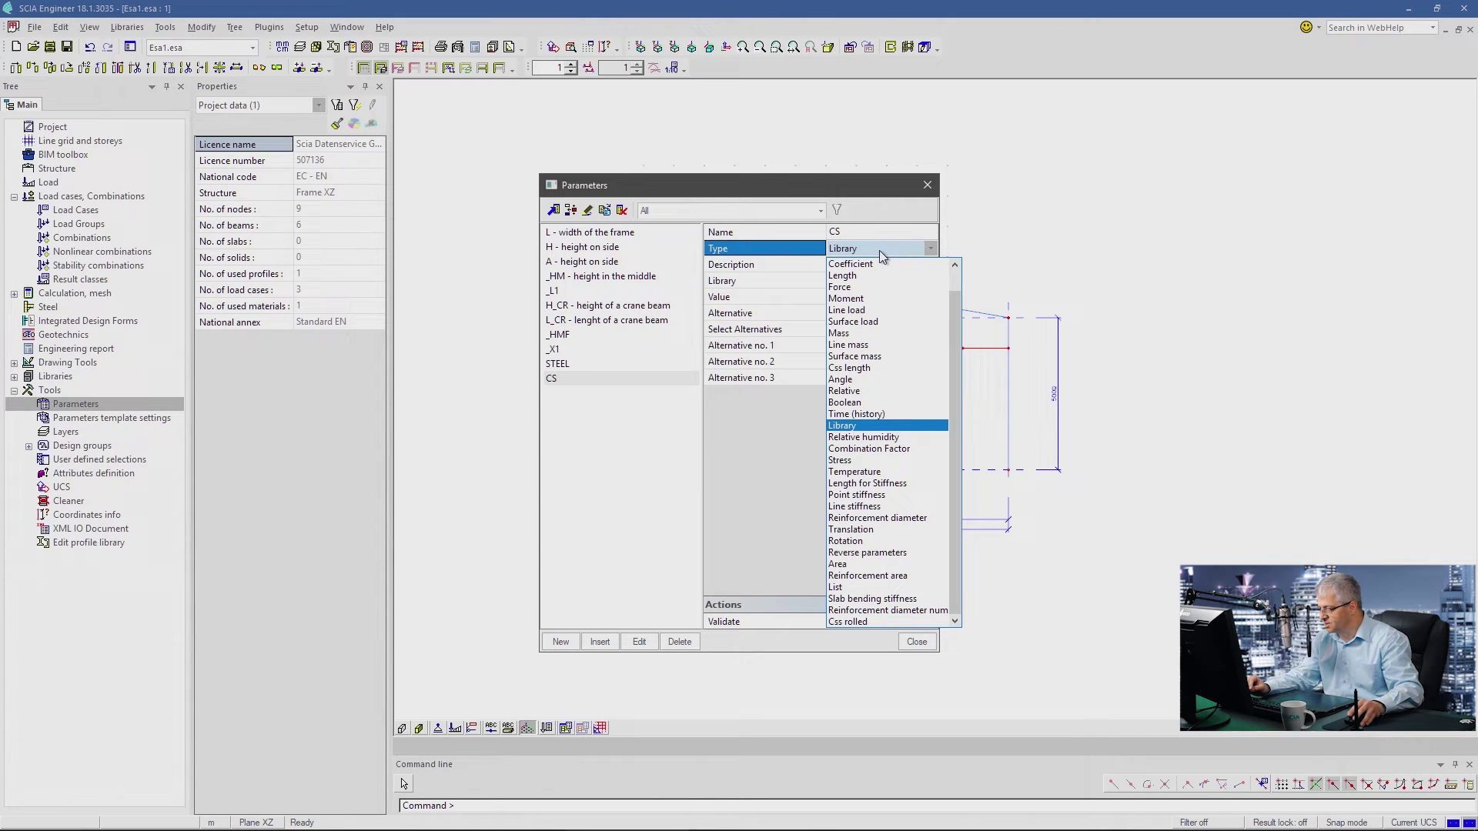
pyautogui.scroll(2, 876, 266)
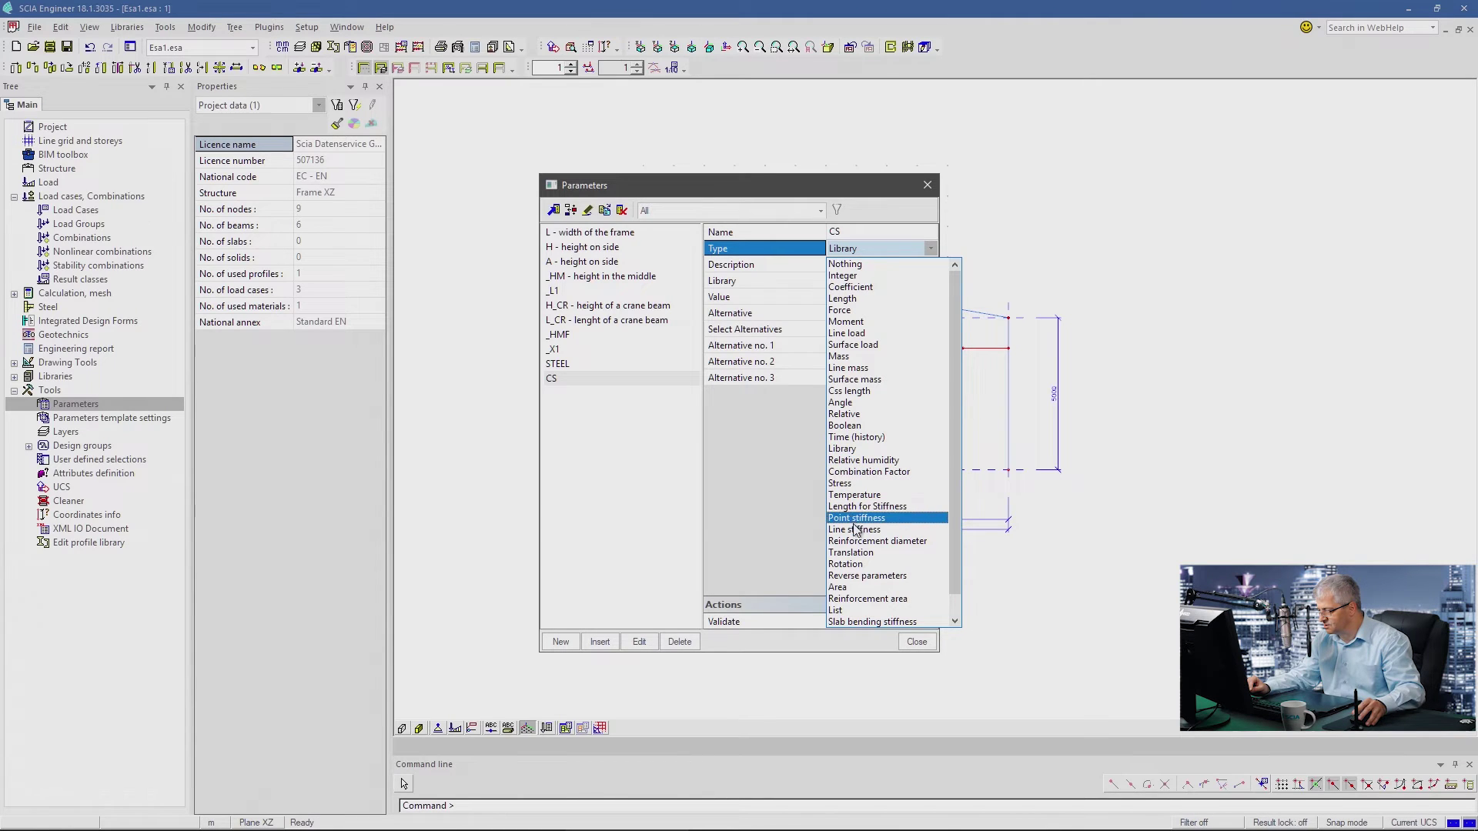
pyautogui.scroll(-1, 899, 549)
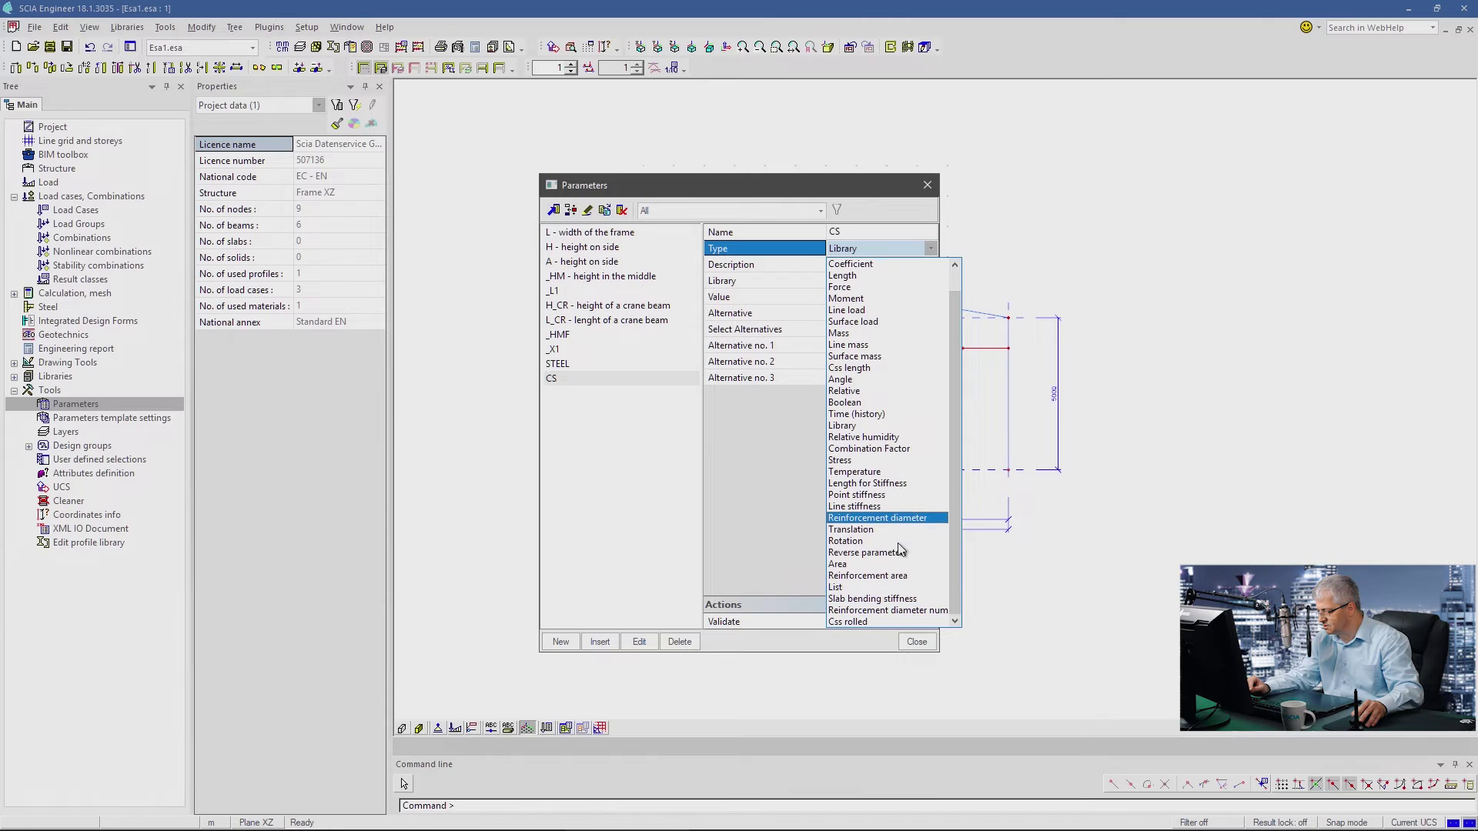
pyautogui.click(861, 622)
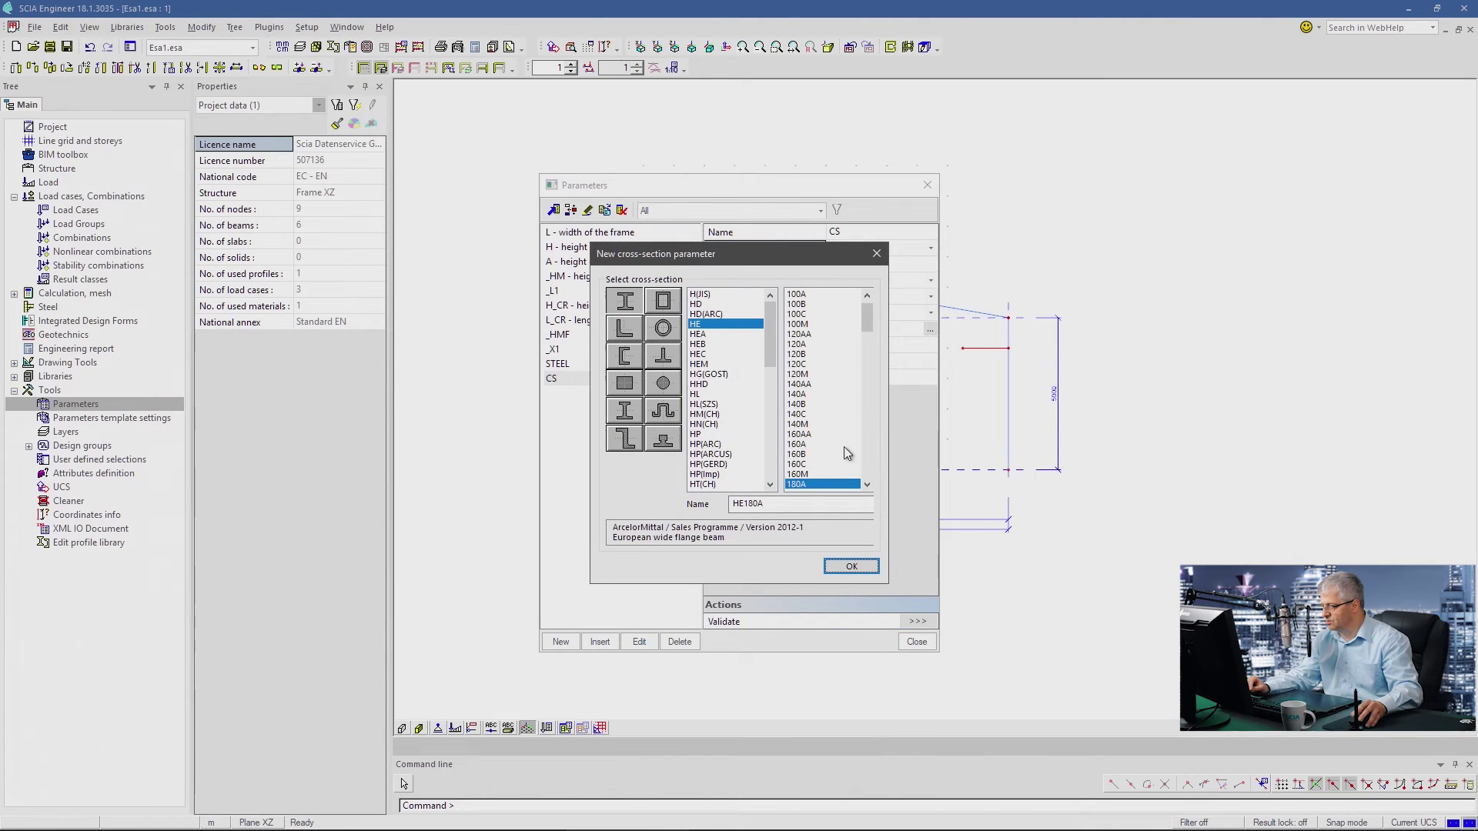
# - Choose the HEA300 profile for the CS parameter and close the parameters, accepting the correctness check
pyautogui.click(702, 335)
pyautogui.moveTo(870, 345); pyautogui.dragTo(870, 395)
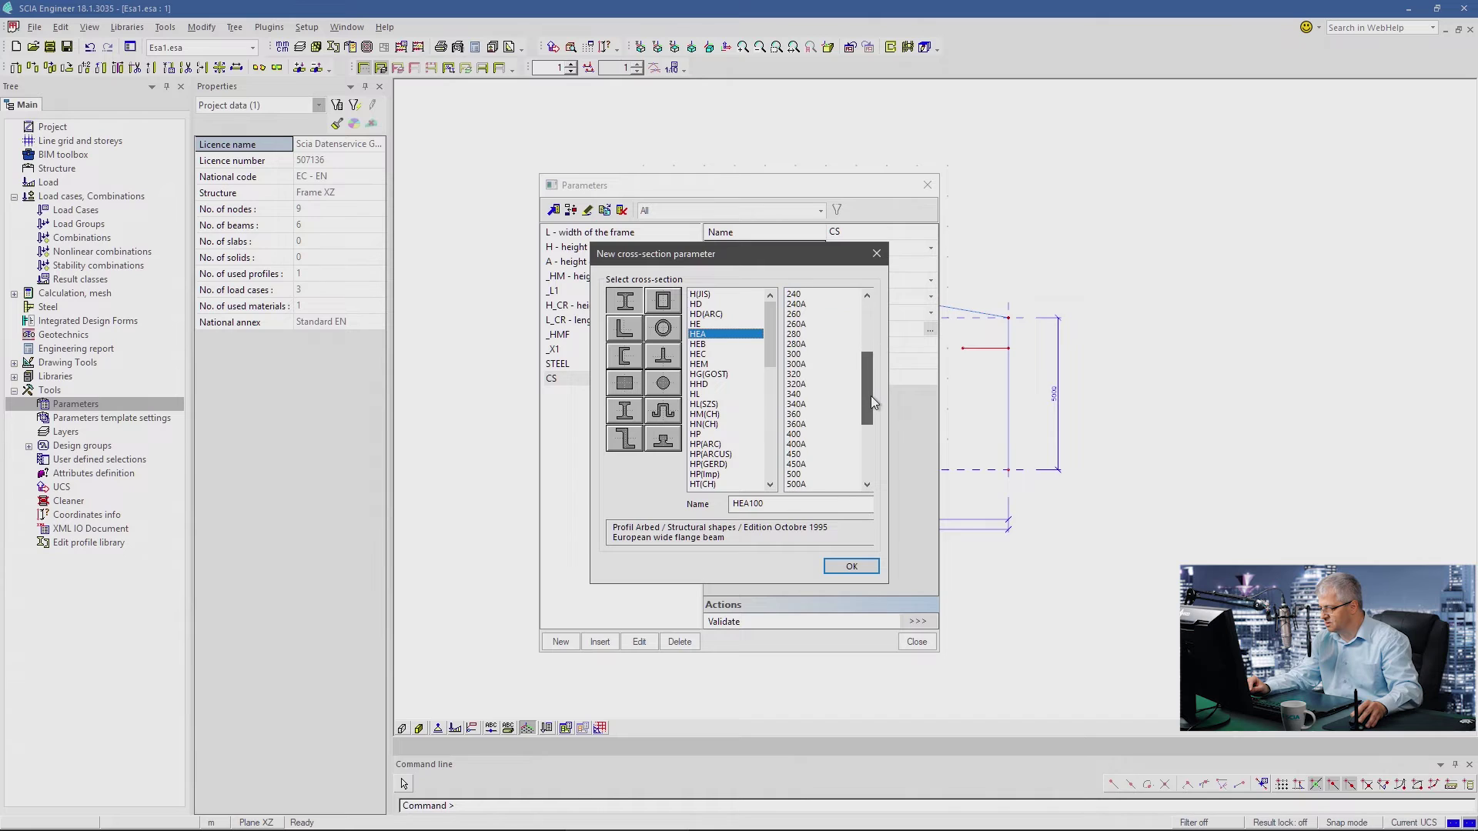
pyautogui.click(795, 354)
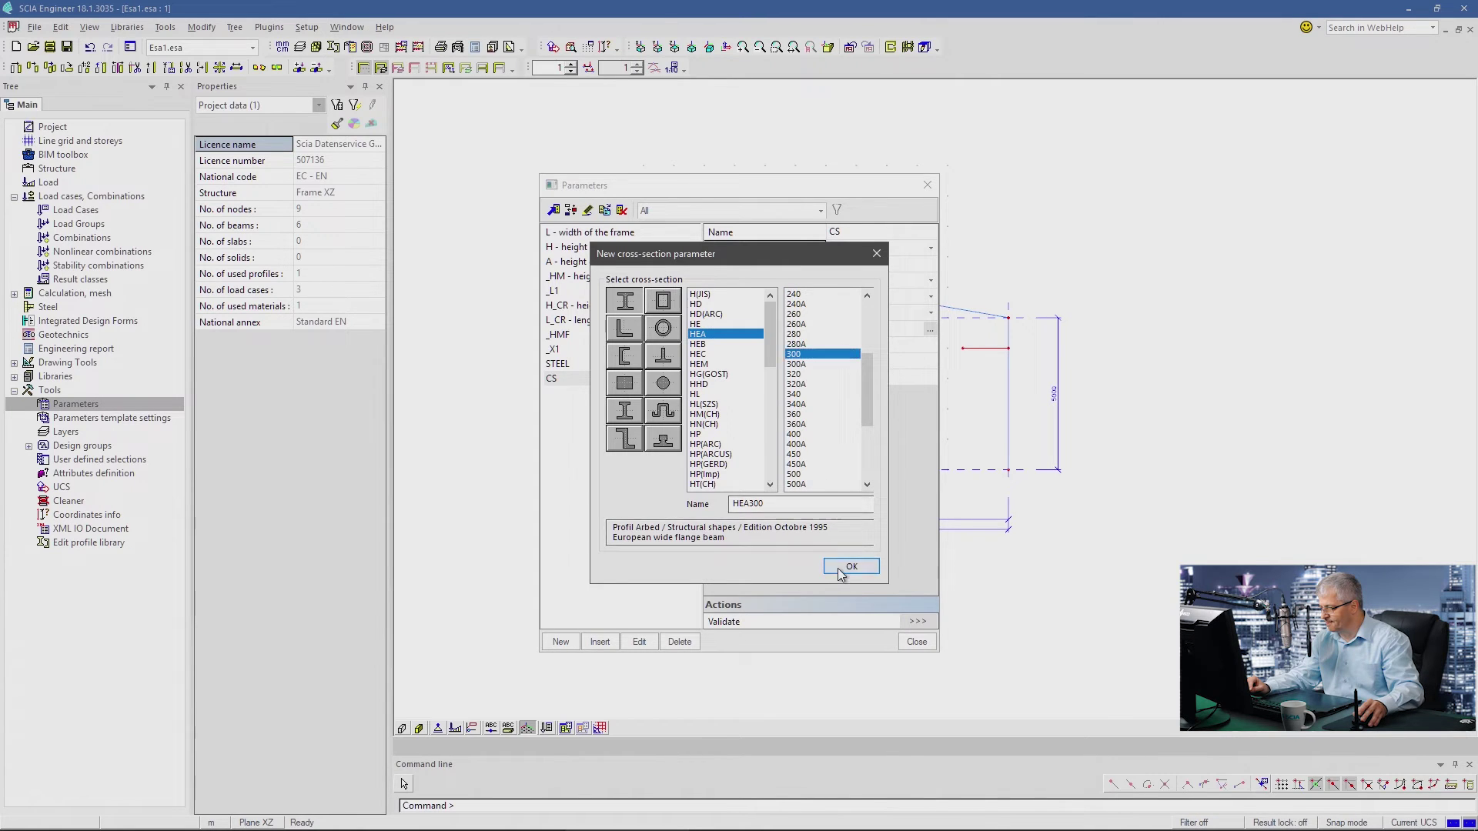
pyautogui.click(847, 566)
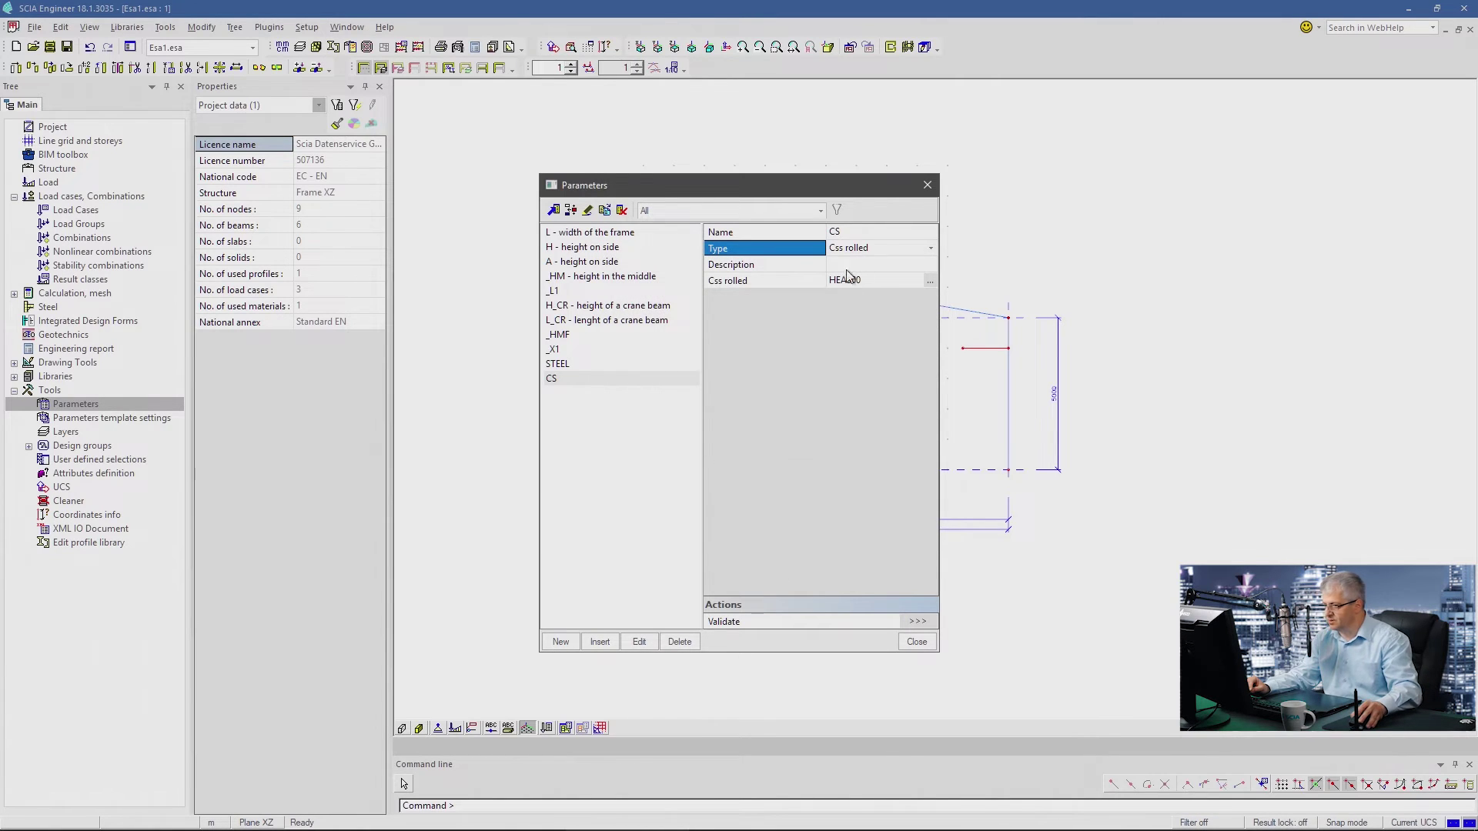
pyautogui.click(916, 642)
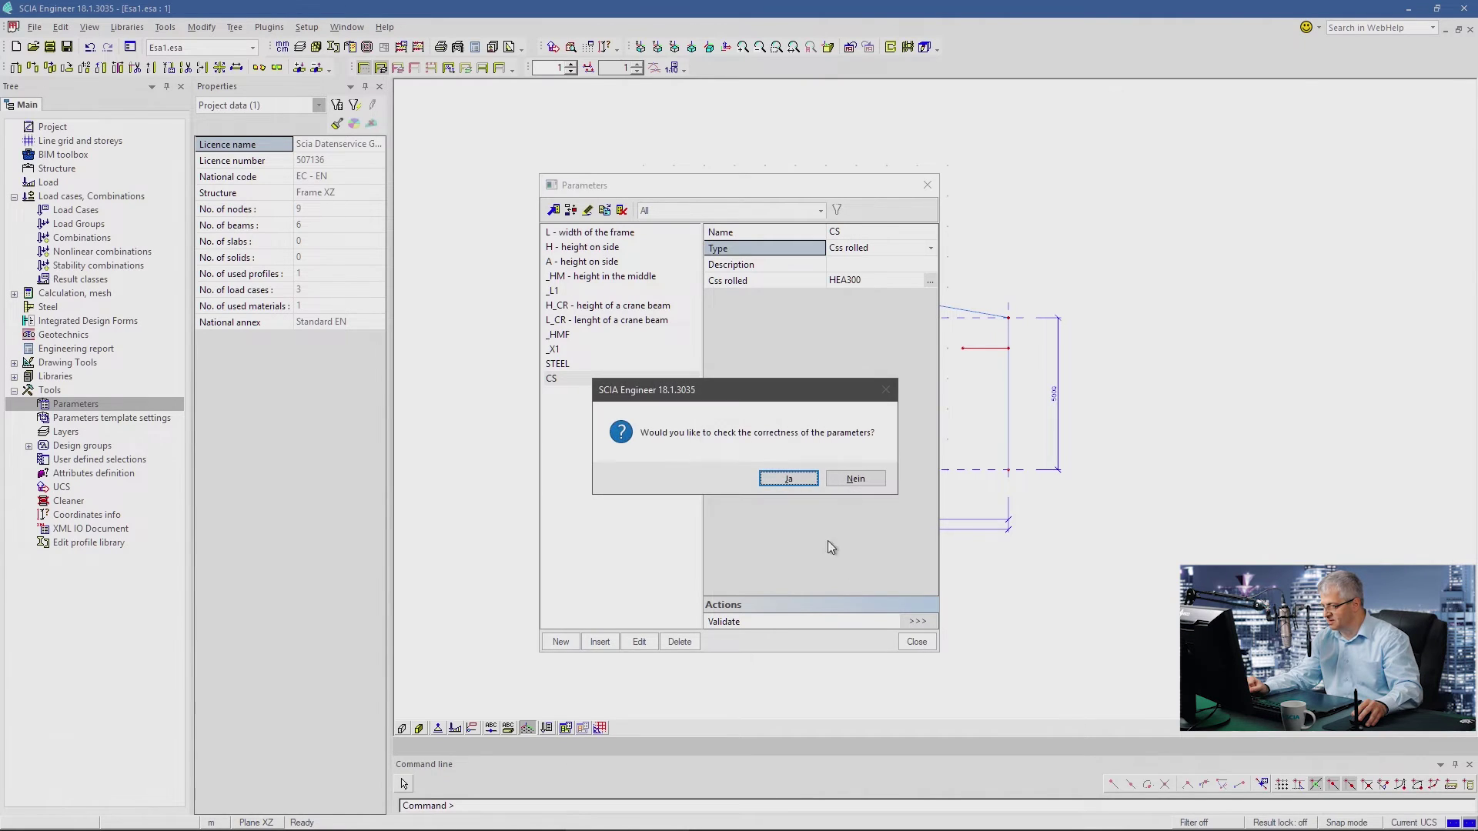
pyautogui.click(805, 484)
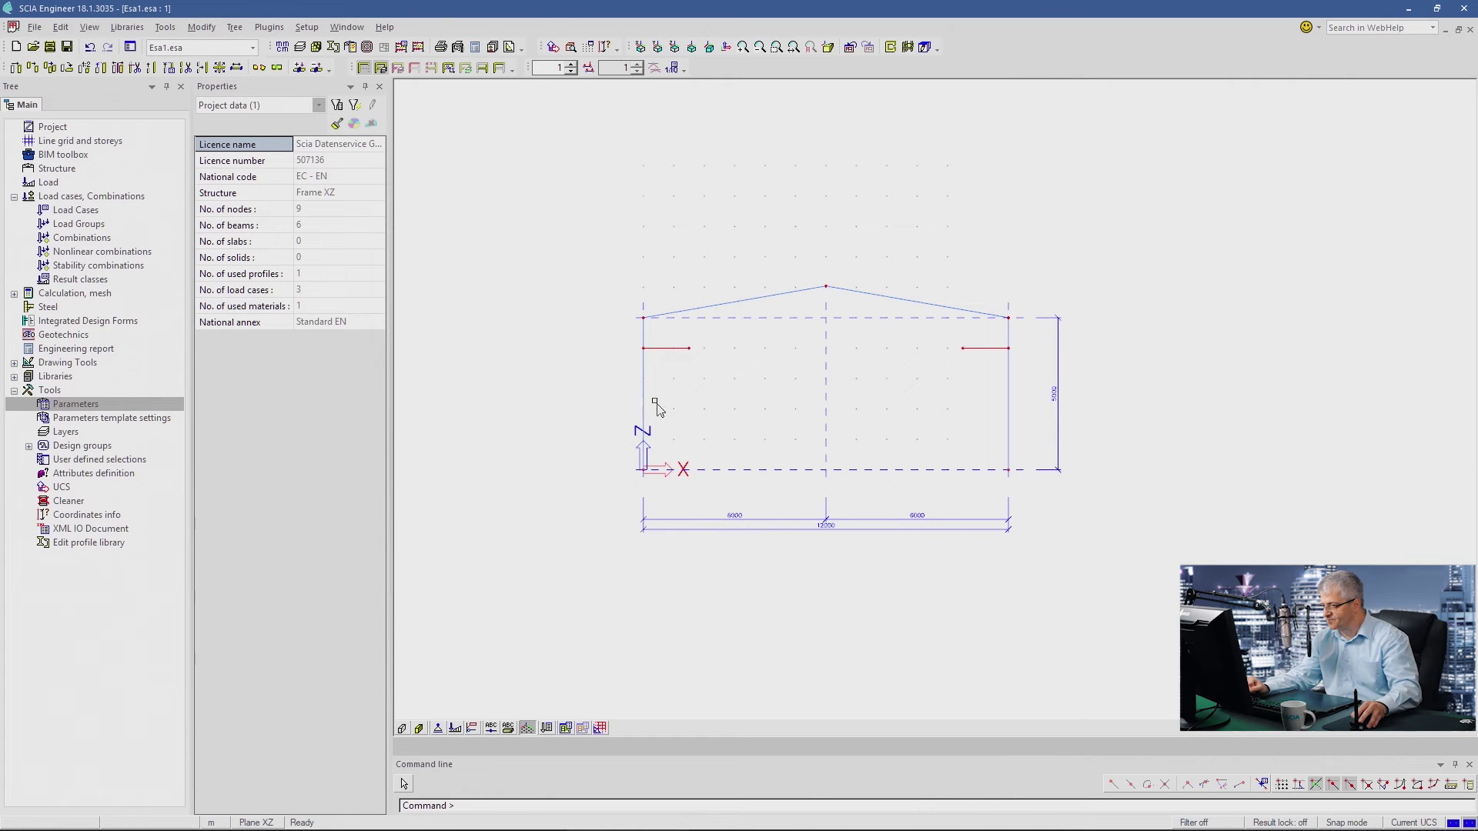
# - Select all members of the frame and assign parameter CS to the I section of their cross-section CS1
pyautogui.click(644, 429)
pyautogui.click(690, 316)
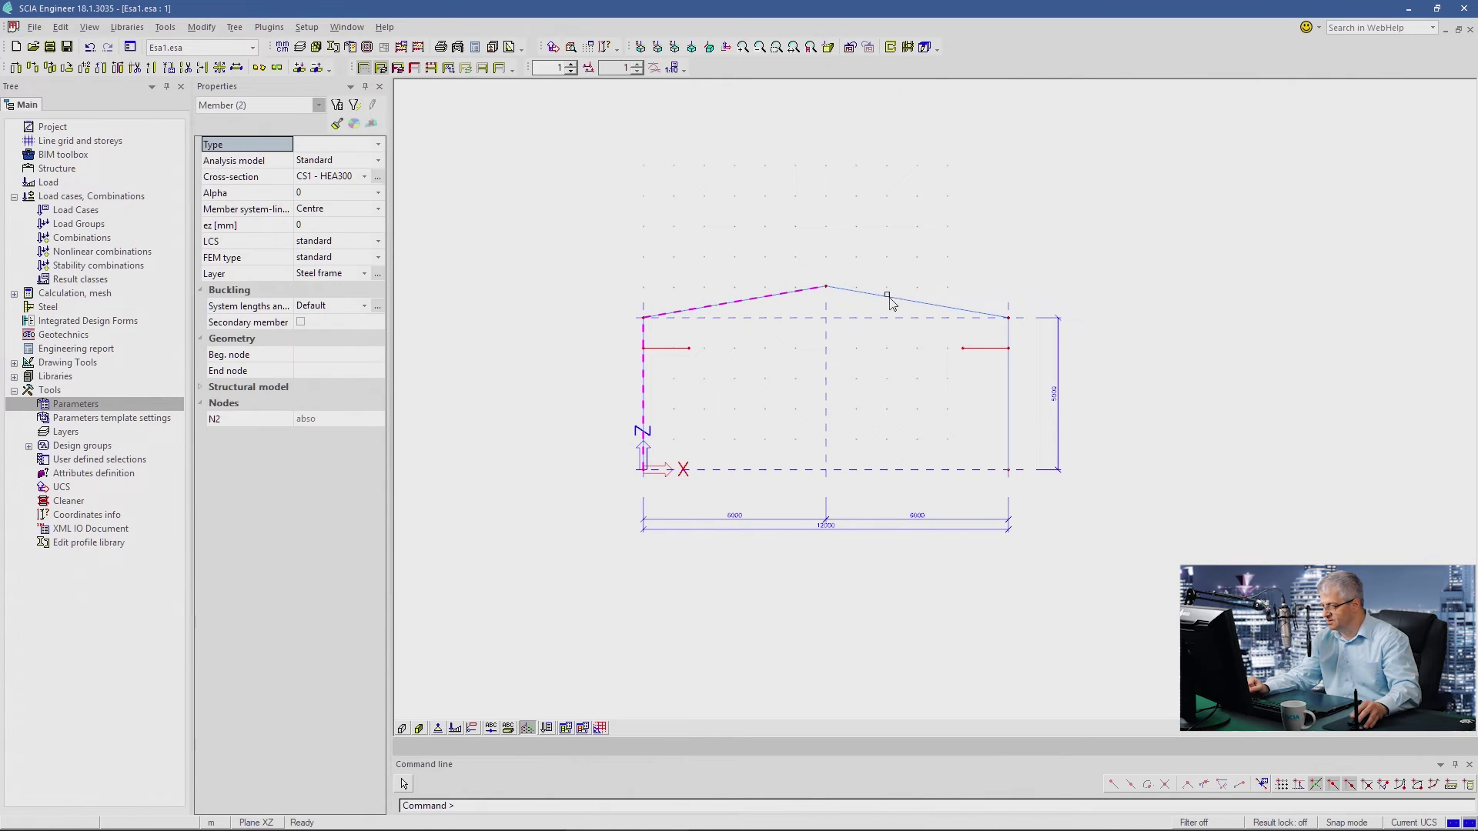
pyautogui.moveTo(1092, 514); pyautogui.dragTo(555, 209)
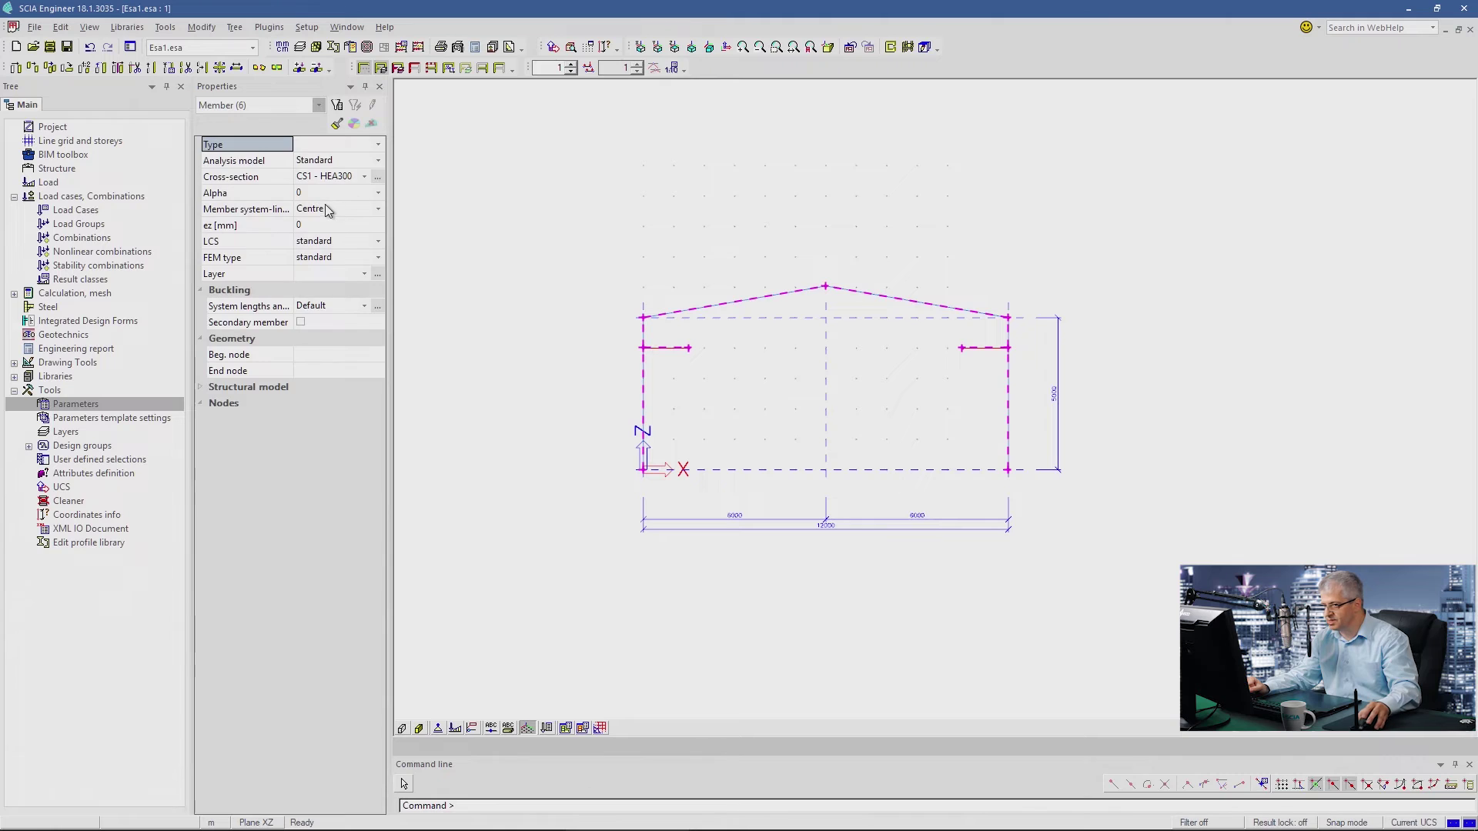
pyautogui.click(366, 179)
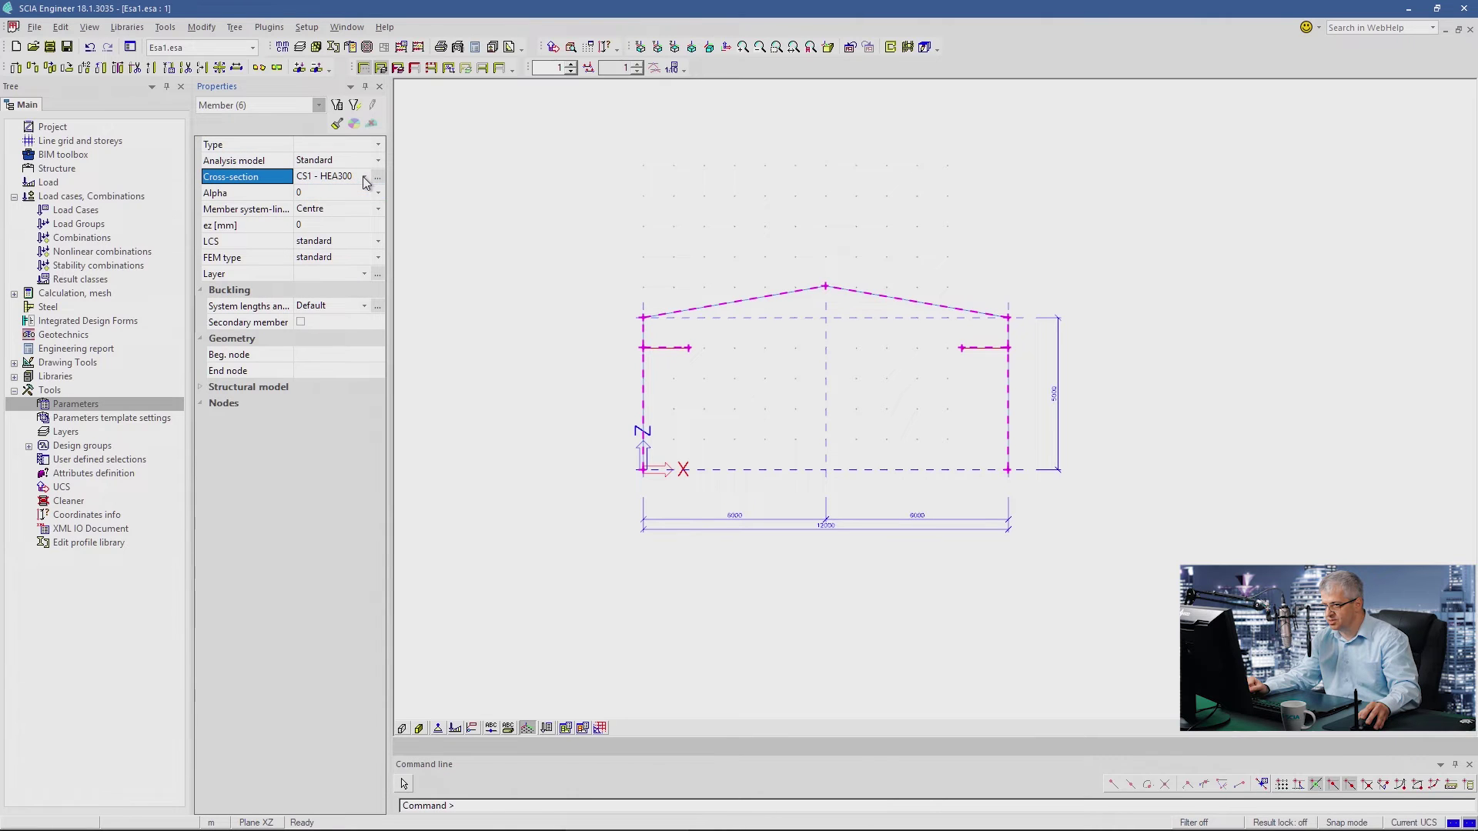
pyautogui.click(377, 177)
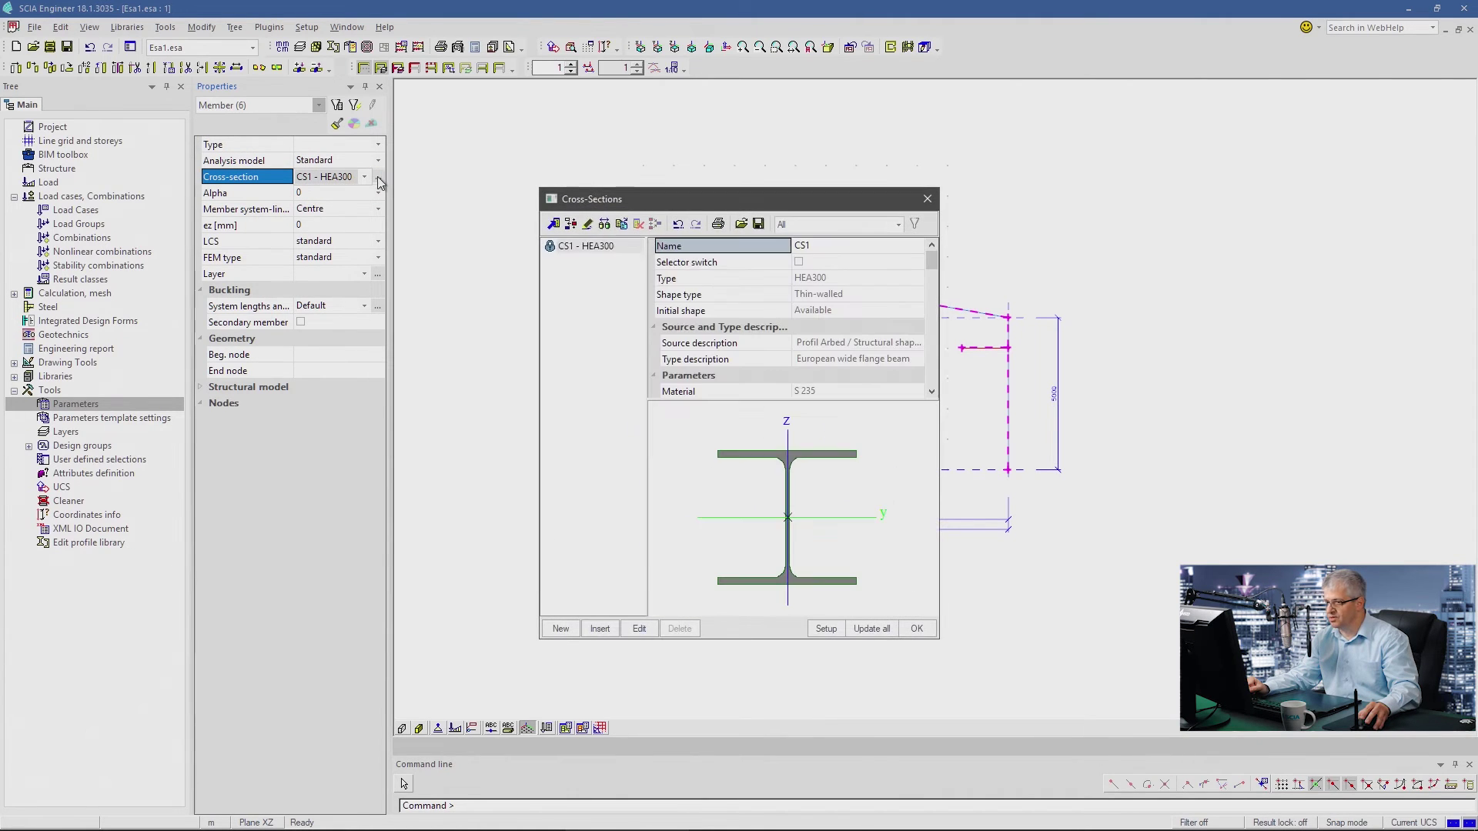
pyautogui.click(642, 629)
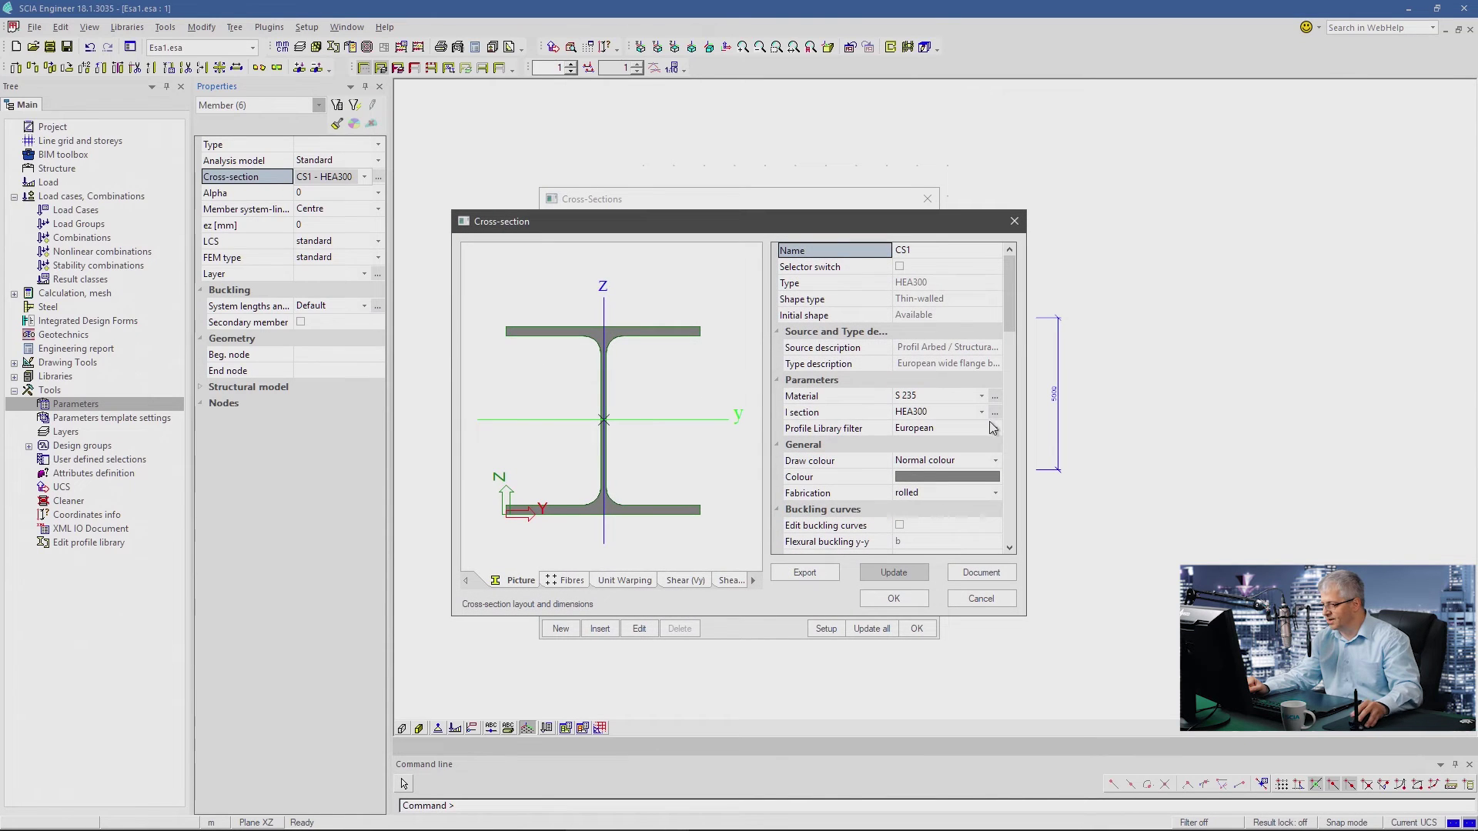
pyautogui.click(981, 413)
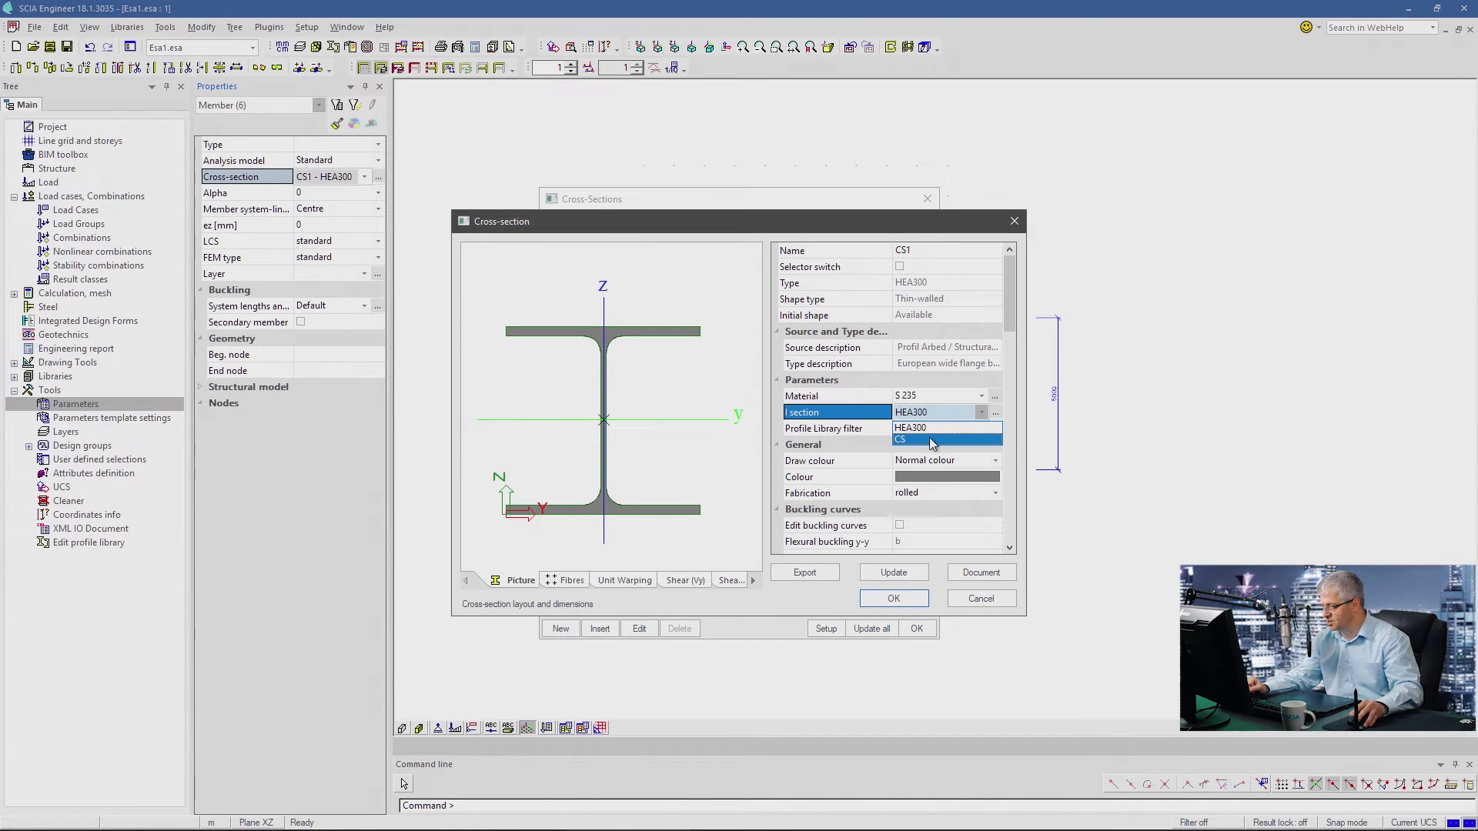
pyautogui.click(906, 440)
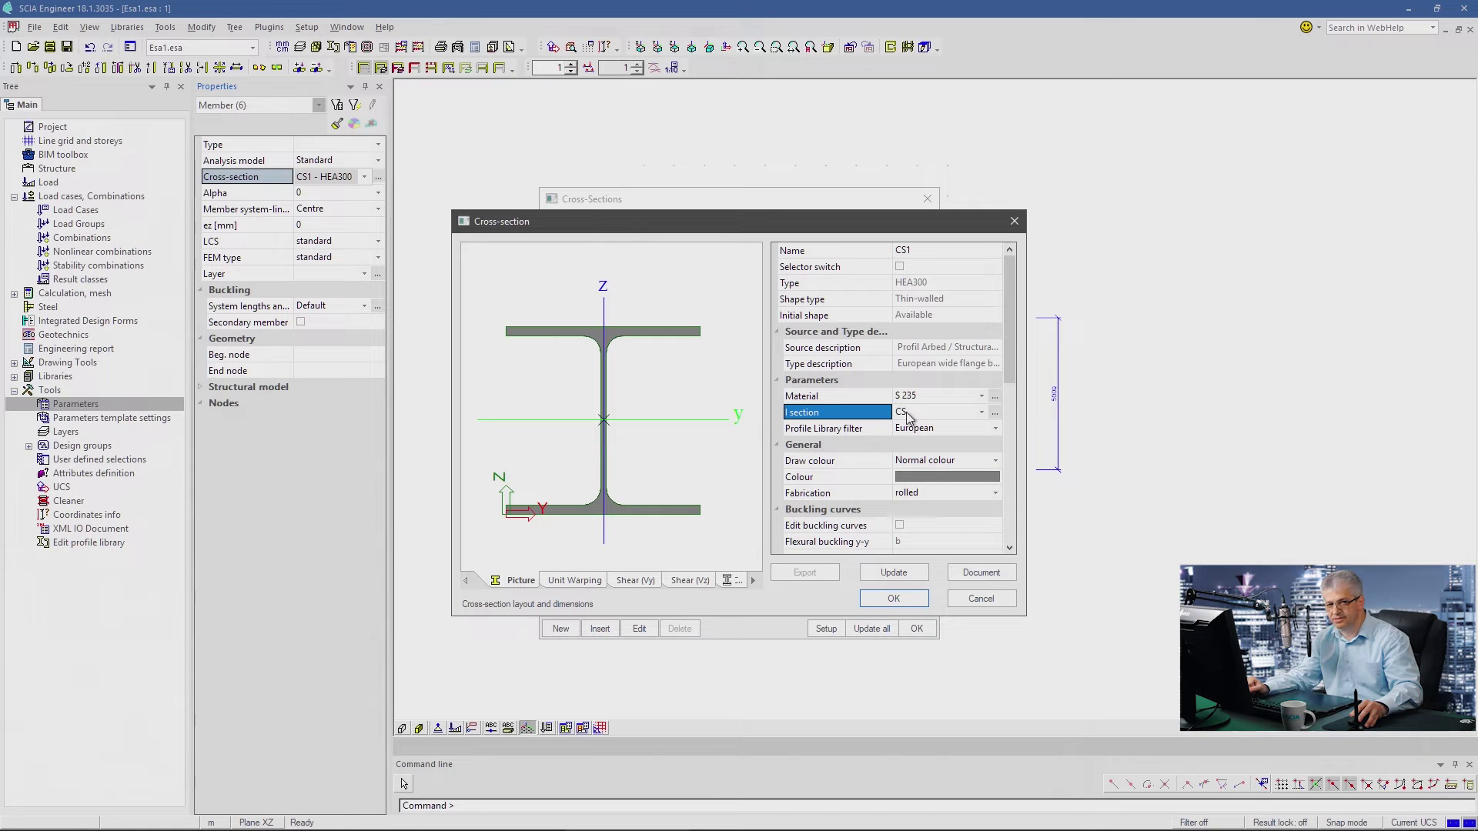
# - Set the material of cross-section CS1 to STEEL and confirm the cross-section changes
pyautogui.click(979, 396)
pyautogui.moveTo(996, 434); pyautogui.dragTo(1009, 731)
pyautogui.click(910, 765)
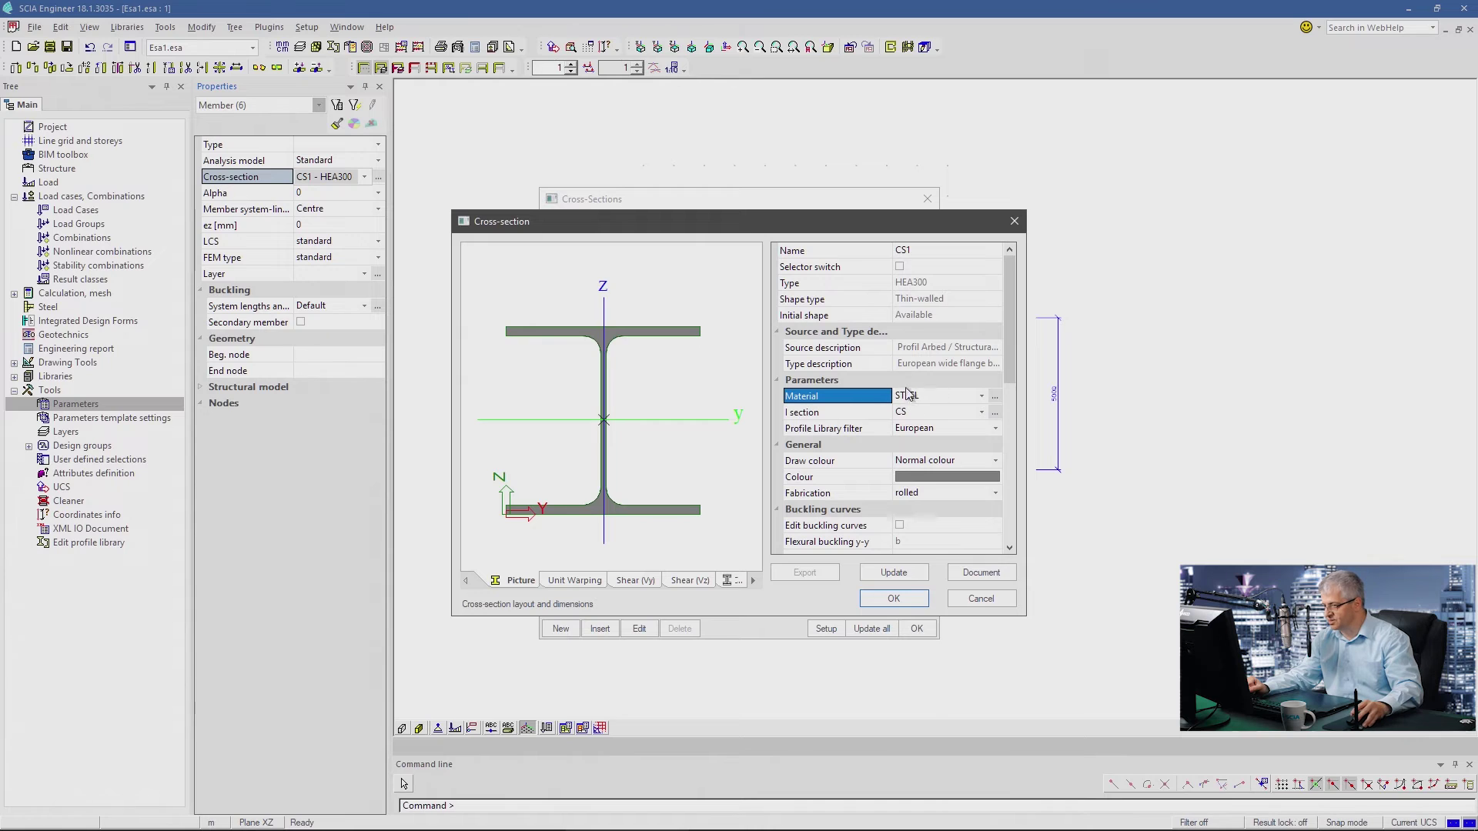
pyautogui.click(893, 599)
pyautogui.click(921, 630)
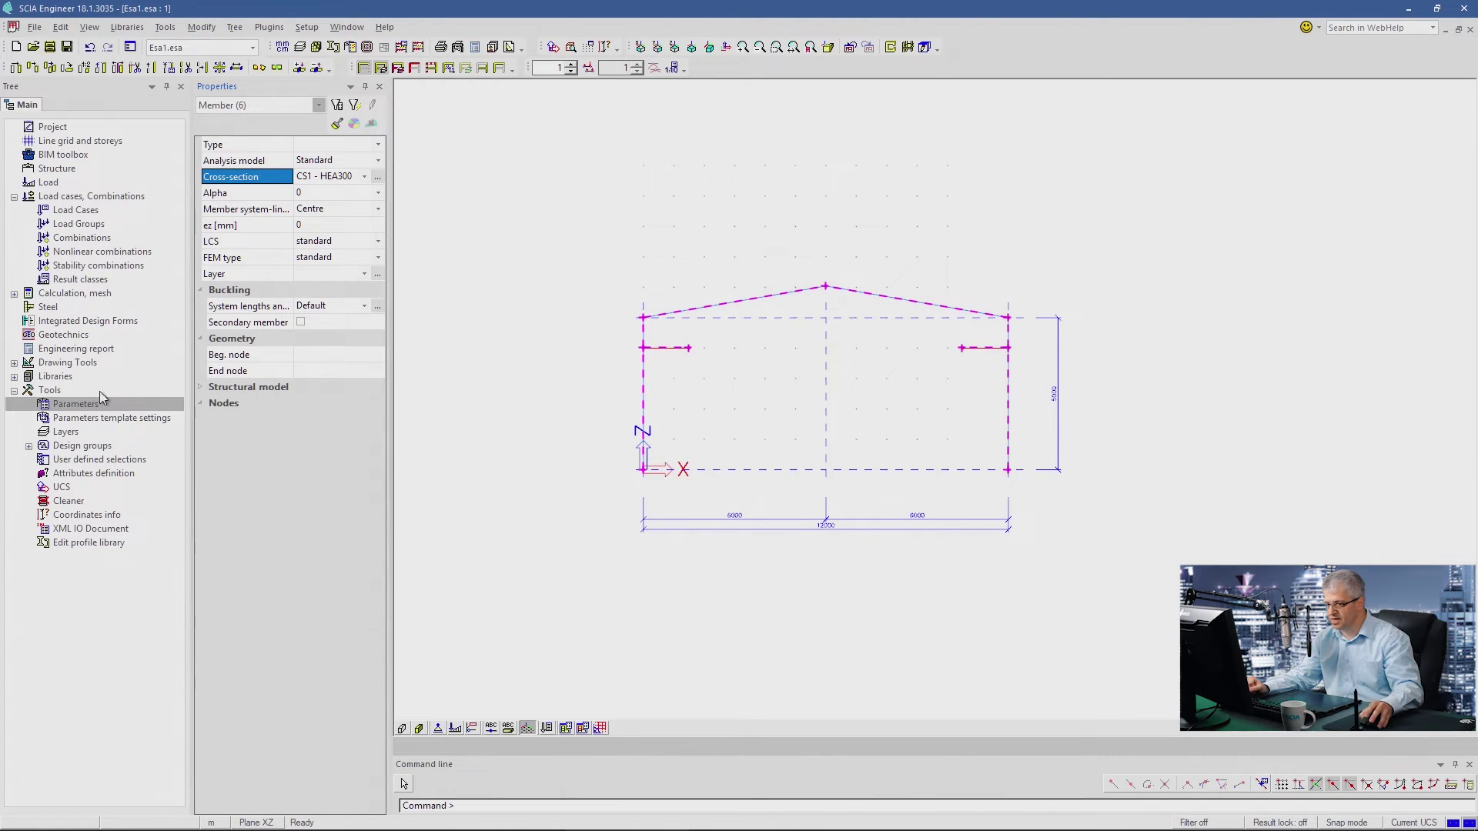
# - Create a new parameter named CR_F with the type Force
pyautogui.doubleClick(77, 404)
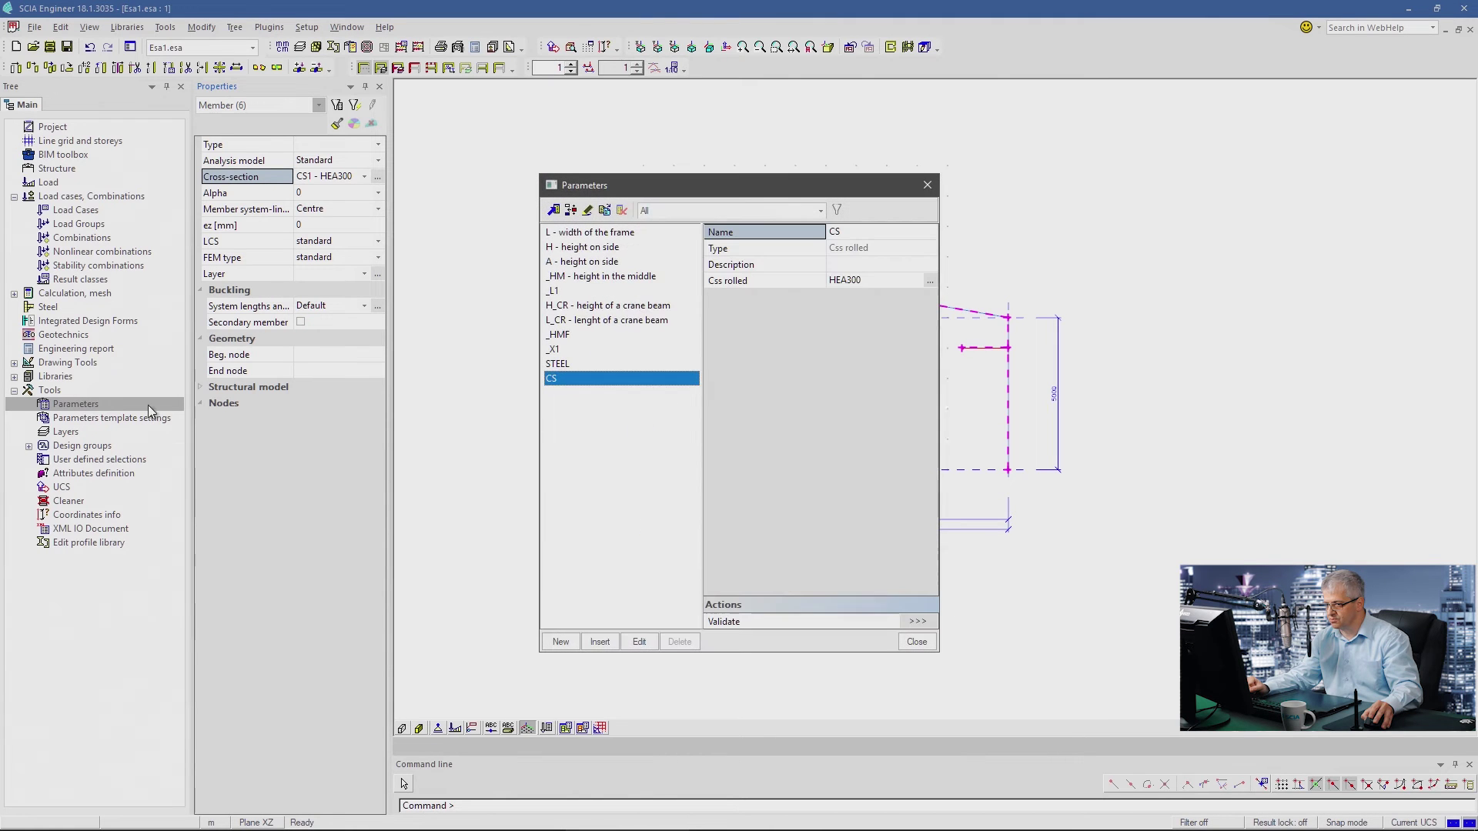
pyautogui.click(560, 642)
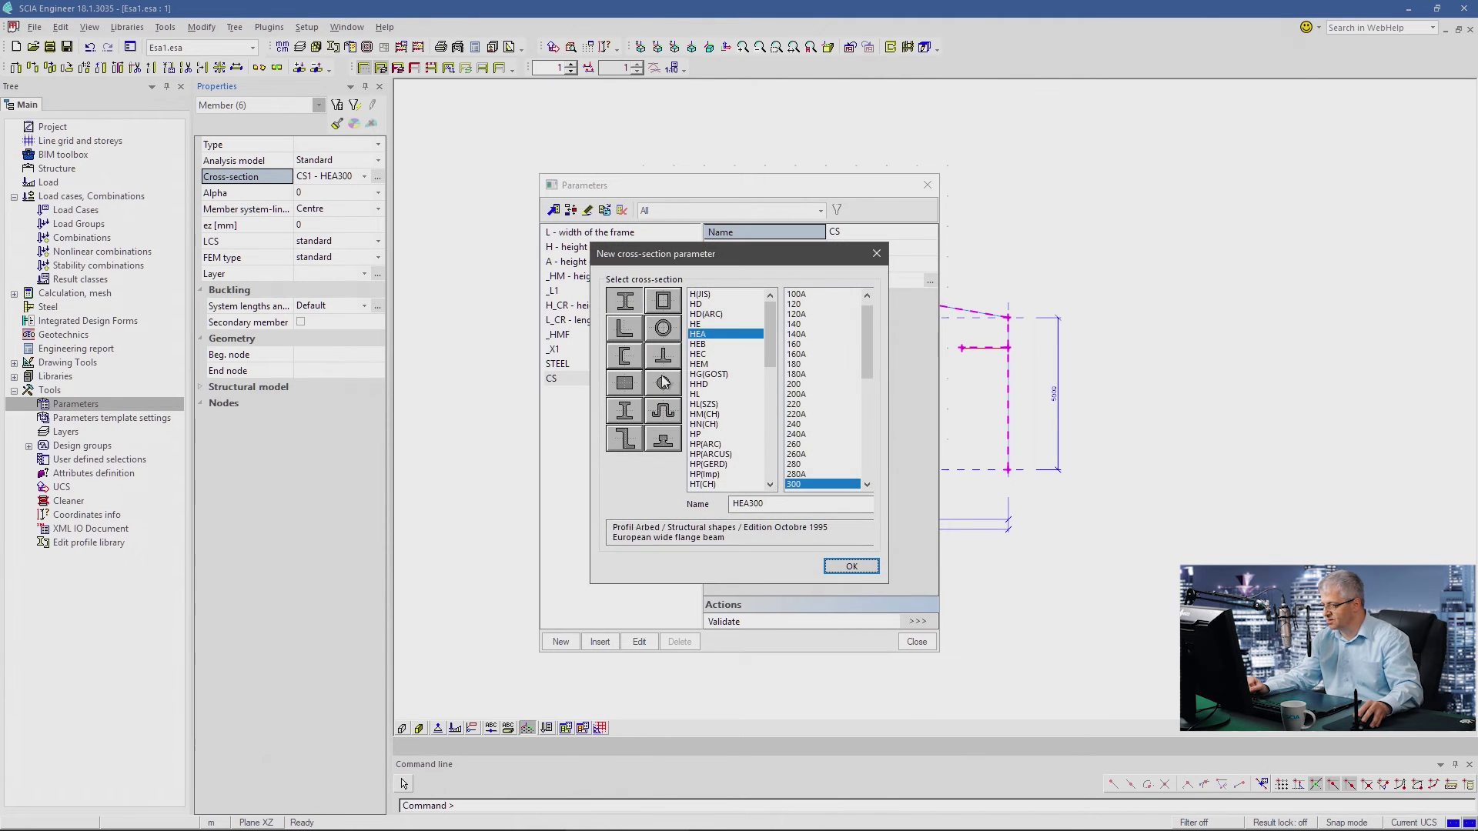
pyautogui.click(849, 568)
pyautogui.click(866, 249)
pyautogui.click(863, 287)
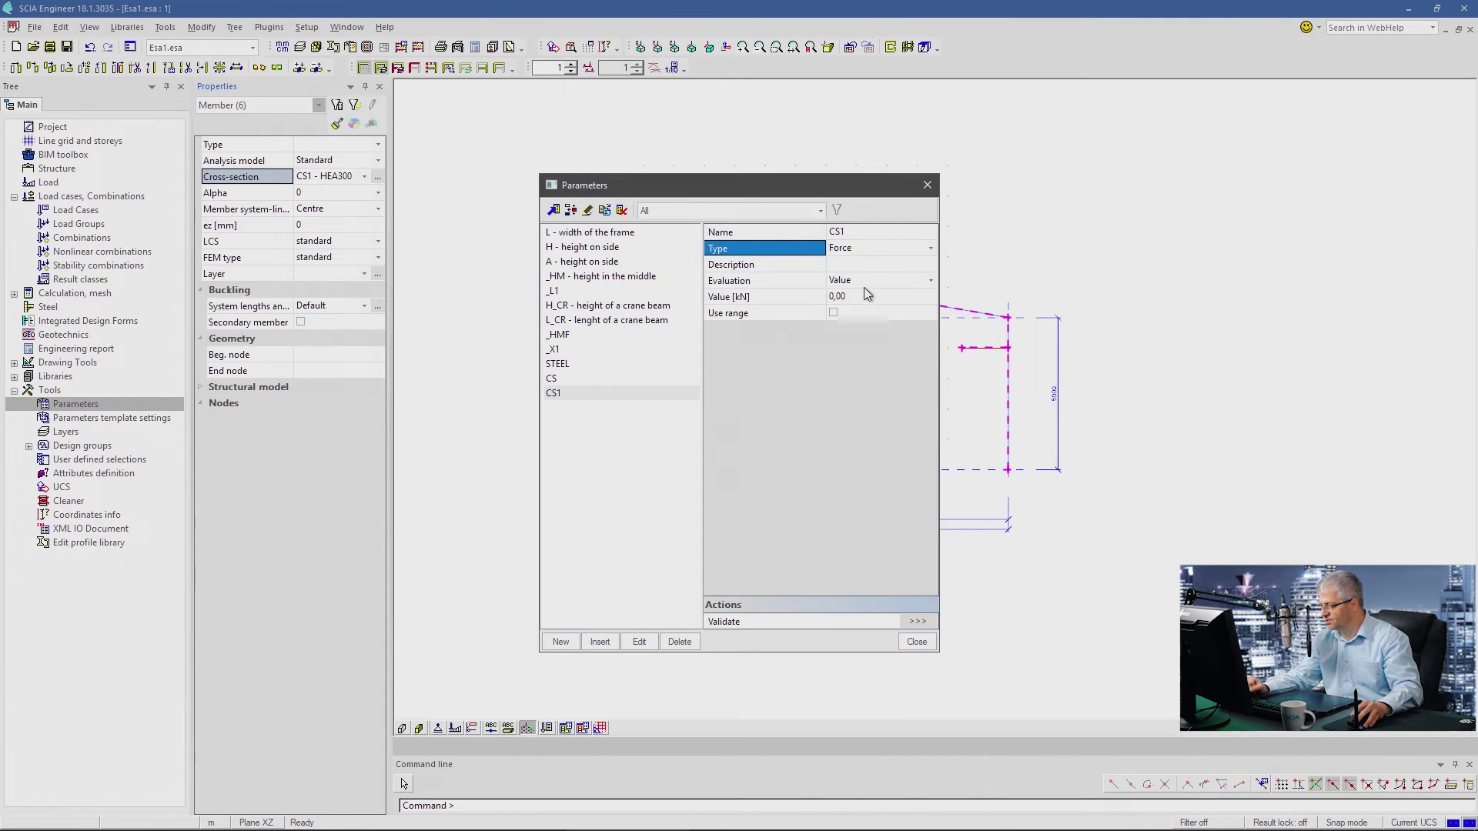
pyautogui.click(853, 232)
pyautogui.write('C')
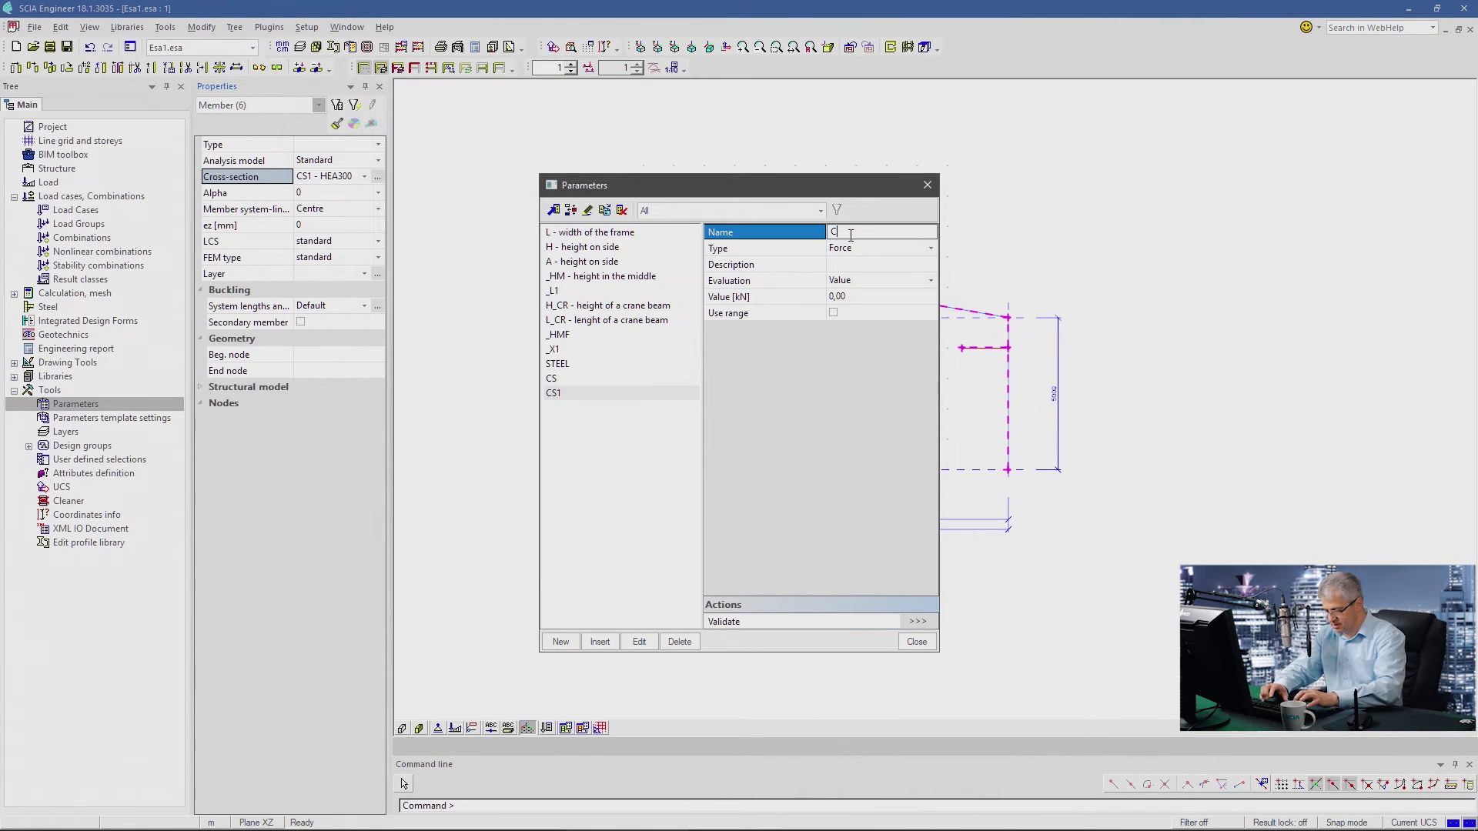
pyautogui.write('R_F')
pyautogui.press('Return')
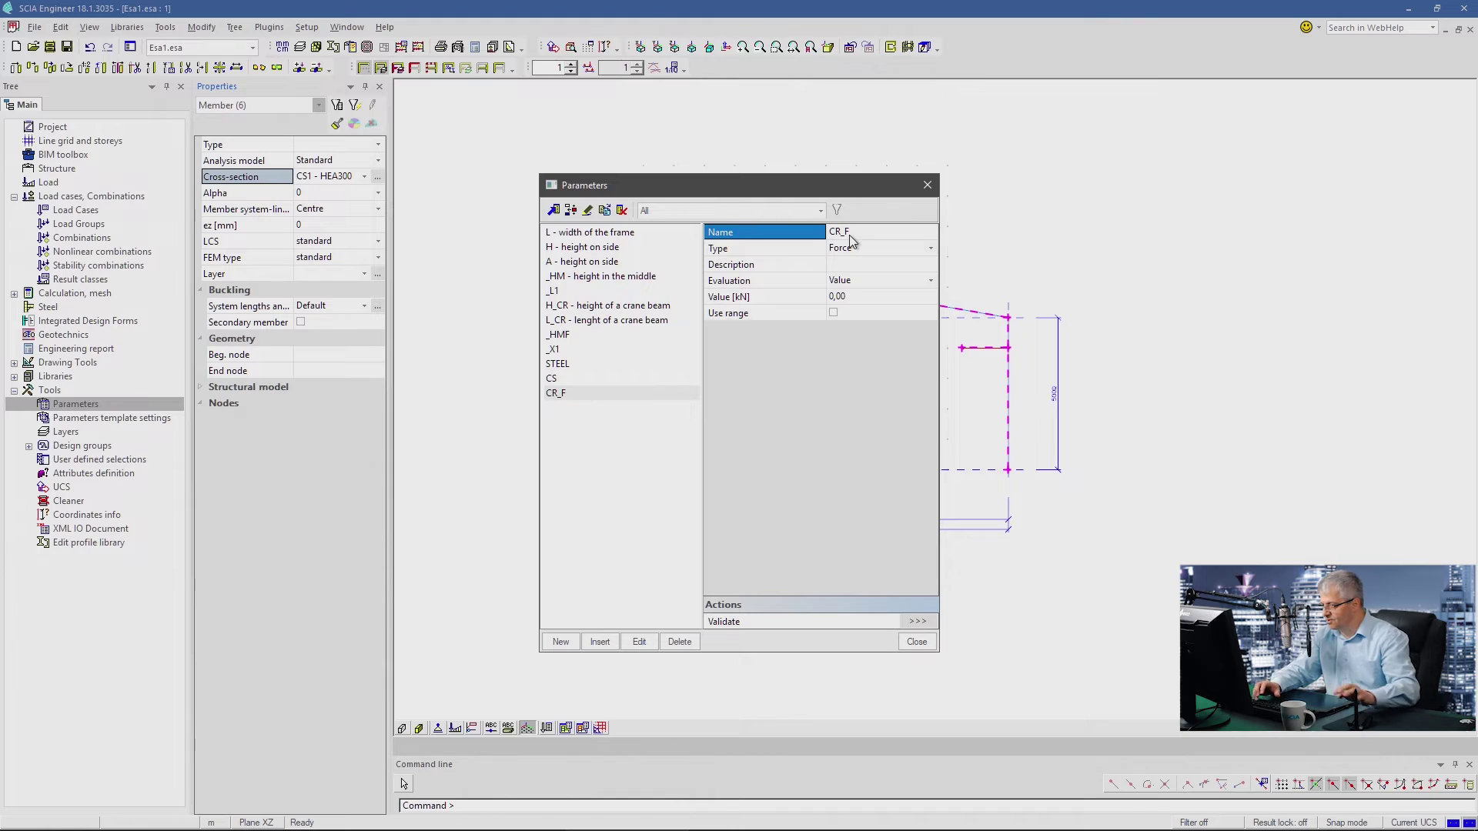
# - Describe the CR_F parameter as "Crane Force" and set its value to -20 kN
pyautogui.click(860, 265)
pyautogui.write('C')
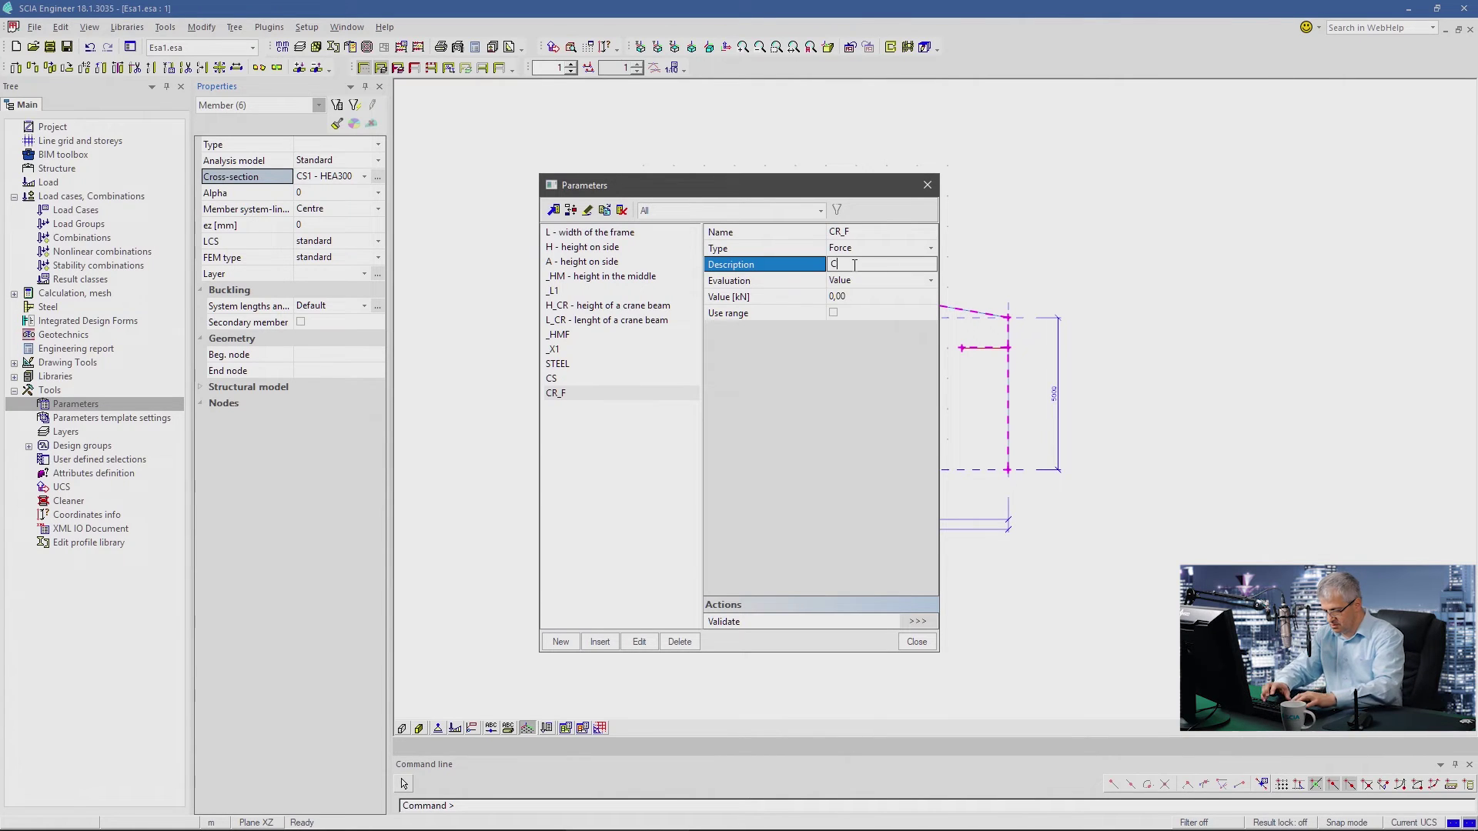
pyautogui.write('rane Force')
pyautogui.press('Return')
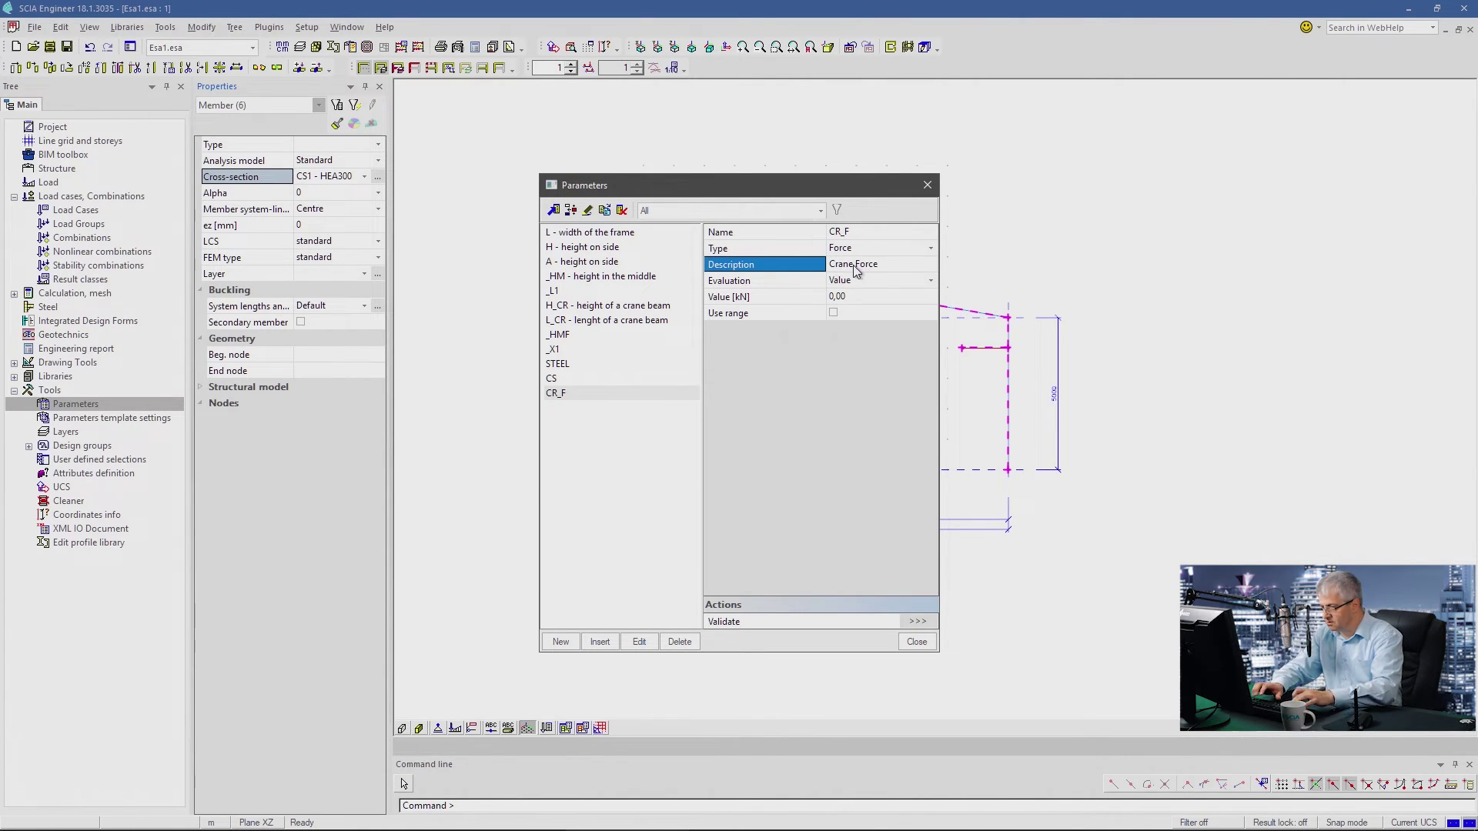
pyautogui.click(867, 280)
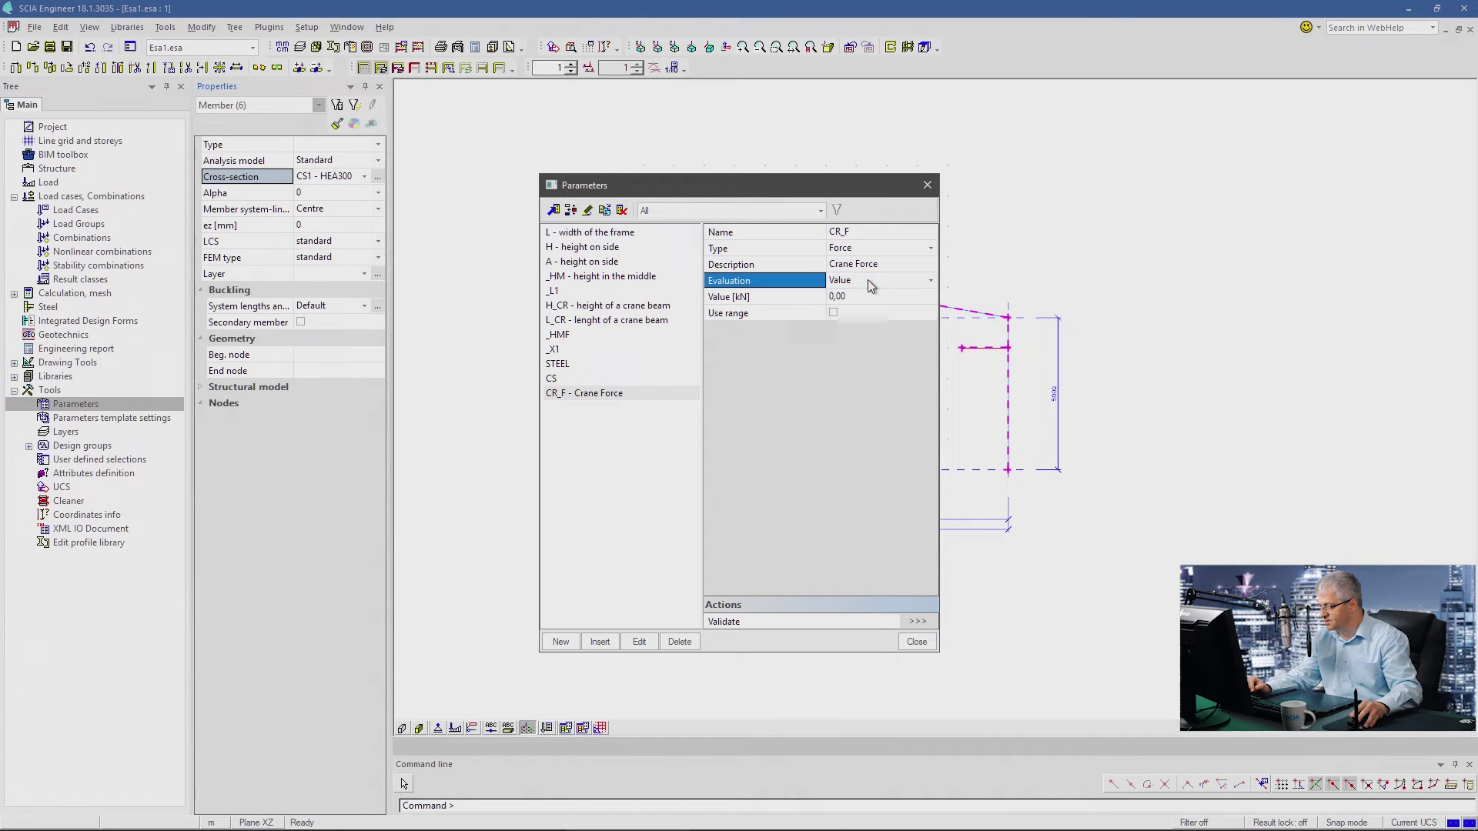
pyautogui.click(857, 298)
pyautogui.write('-2')
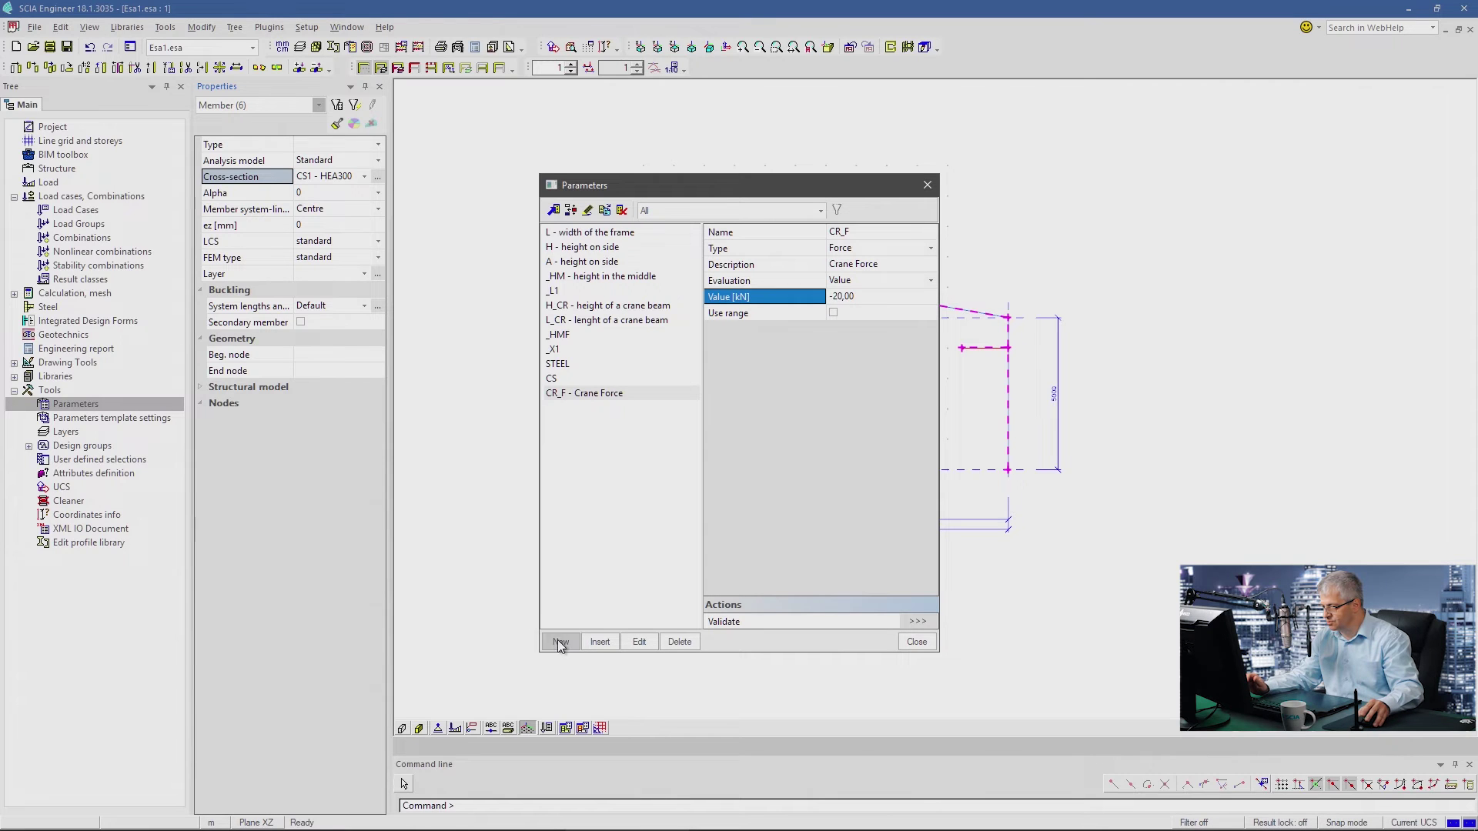
# - Create a parameter named ROOF_L of type Line load with value -6 kN/m, then close the parameters and clear the member selection
pyautogui.click(560, 642)
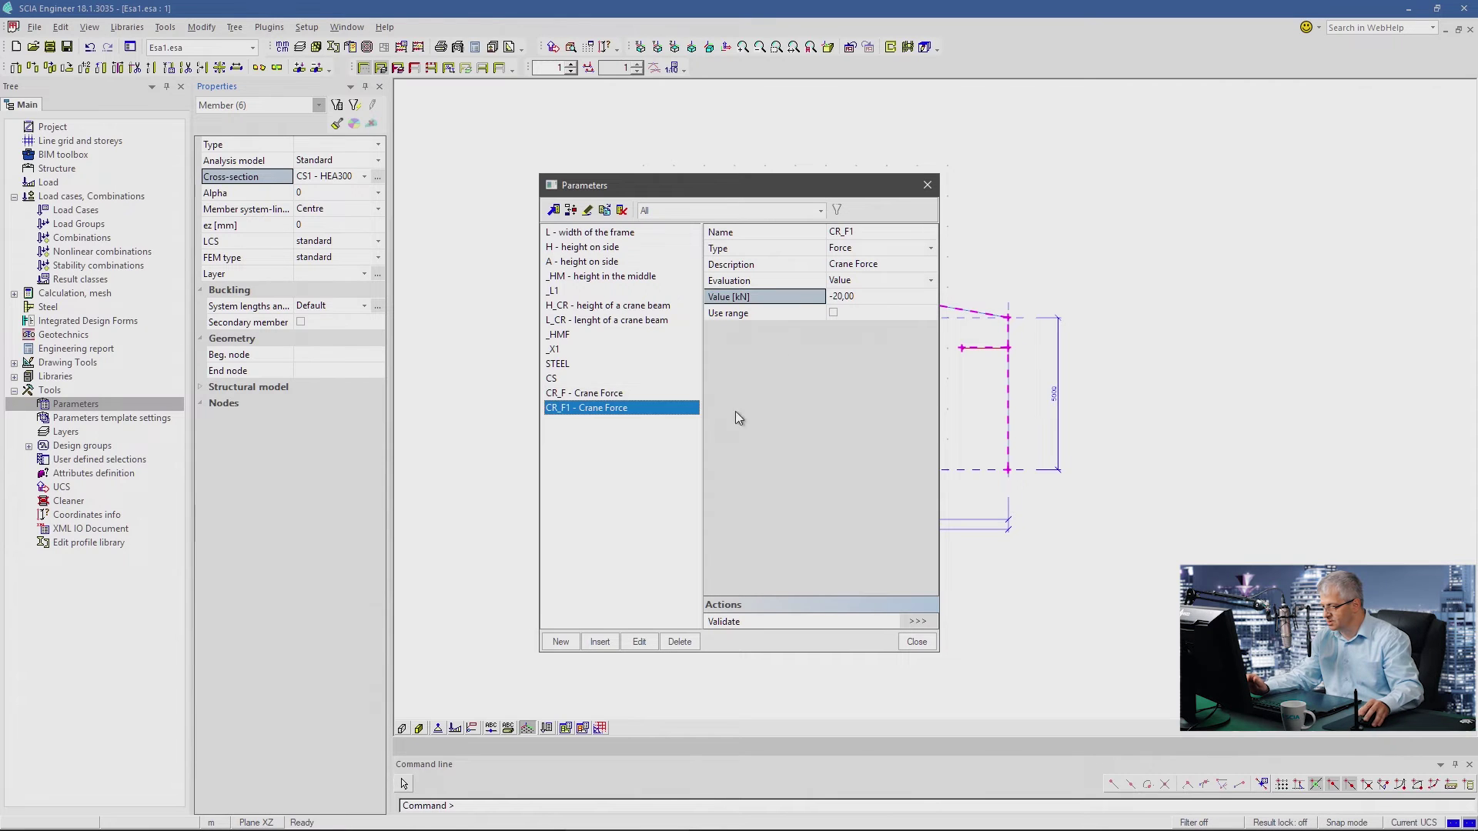
pyautogui.click(841, 233)
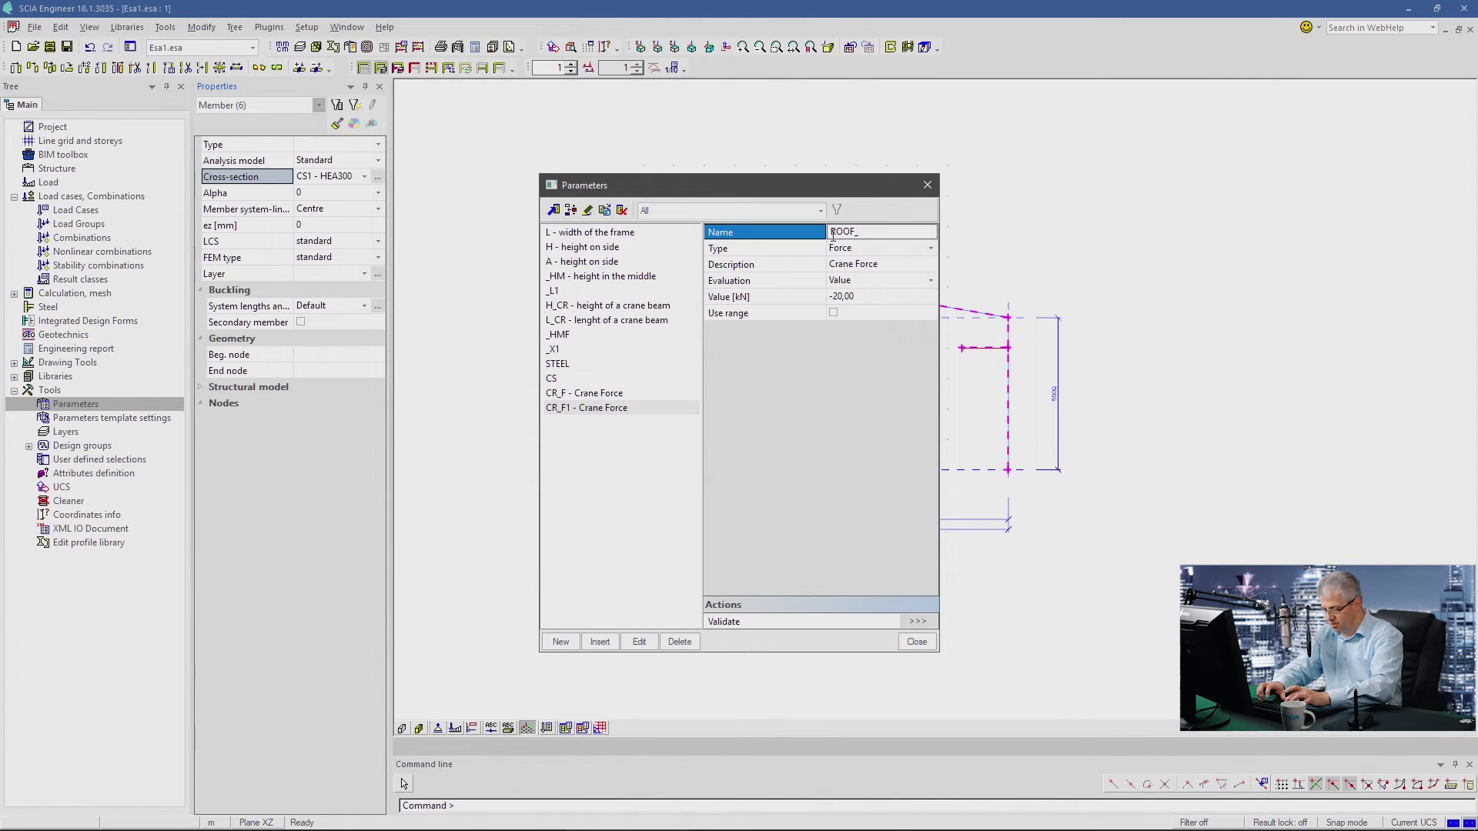
pyautogui.press('Return')
pyautogui.click(852, 250)
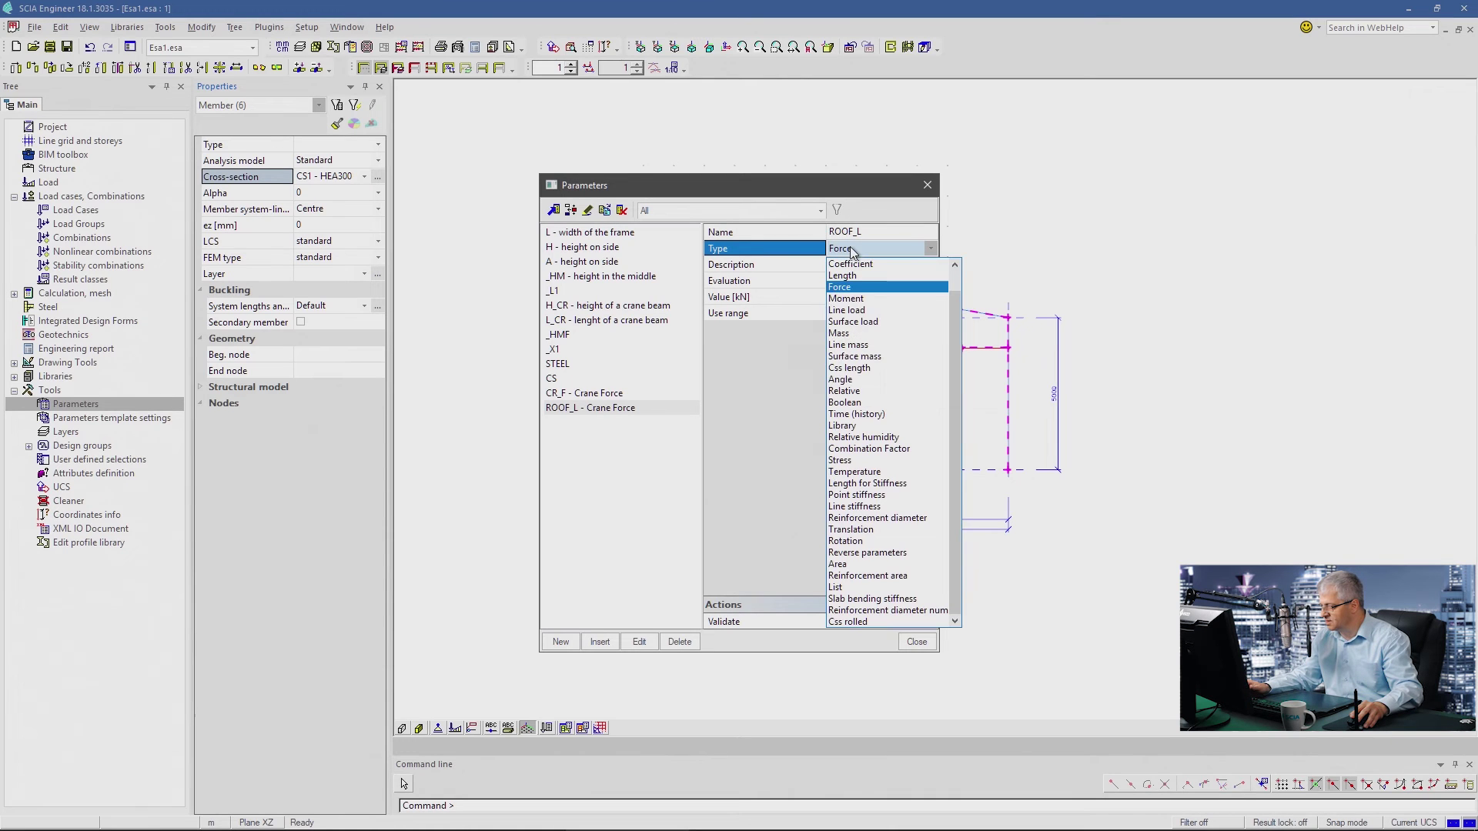
pyautogui.click(846, 309)
pyautogui.click(862, 297)
pyautogui.write('-6')
pyautogui.press('Return')
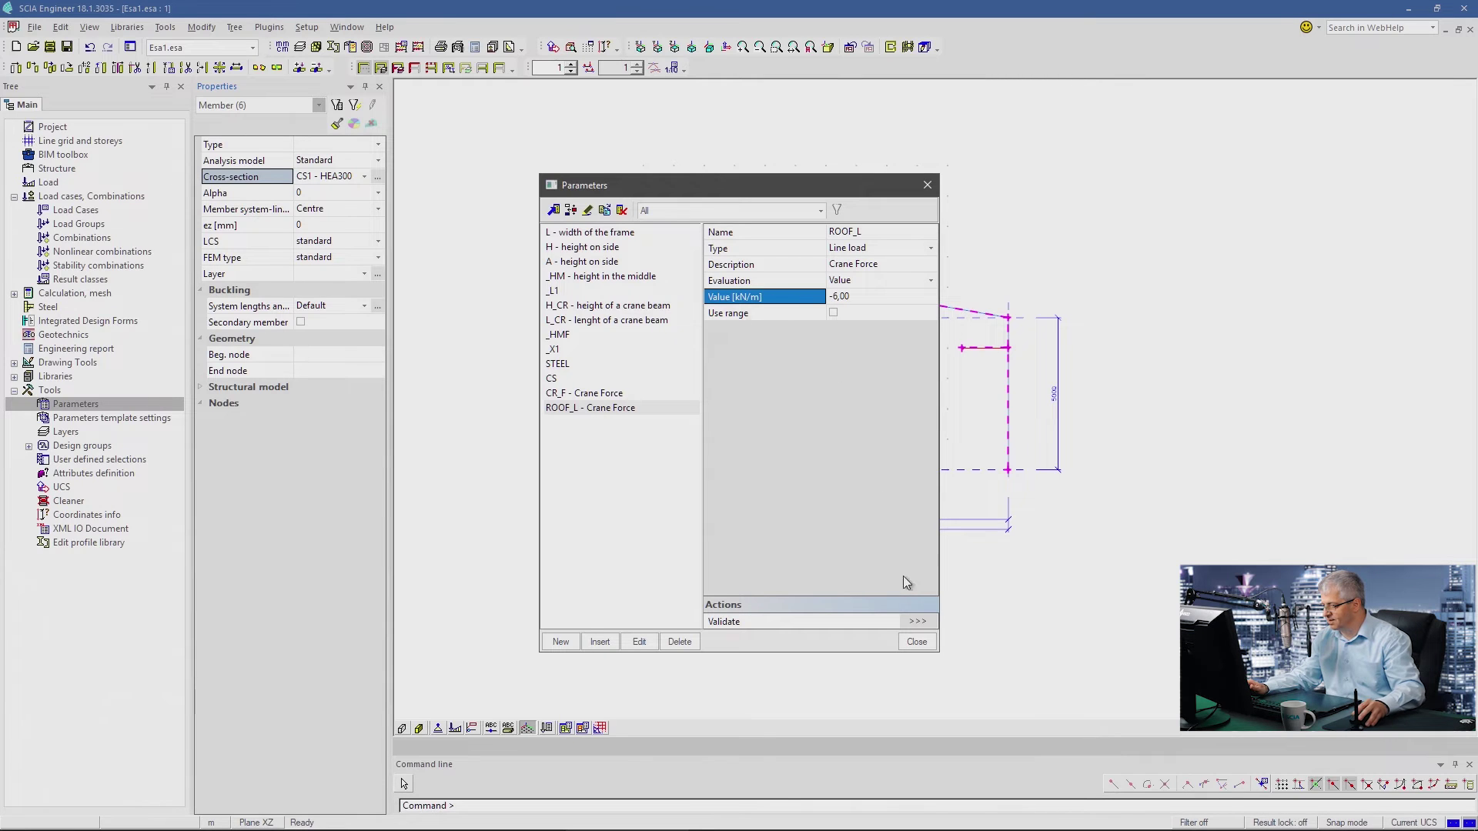
pyautogui.click(911, 641)
pyautogui.click(792, 479)
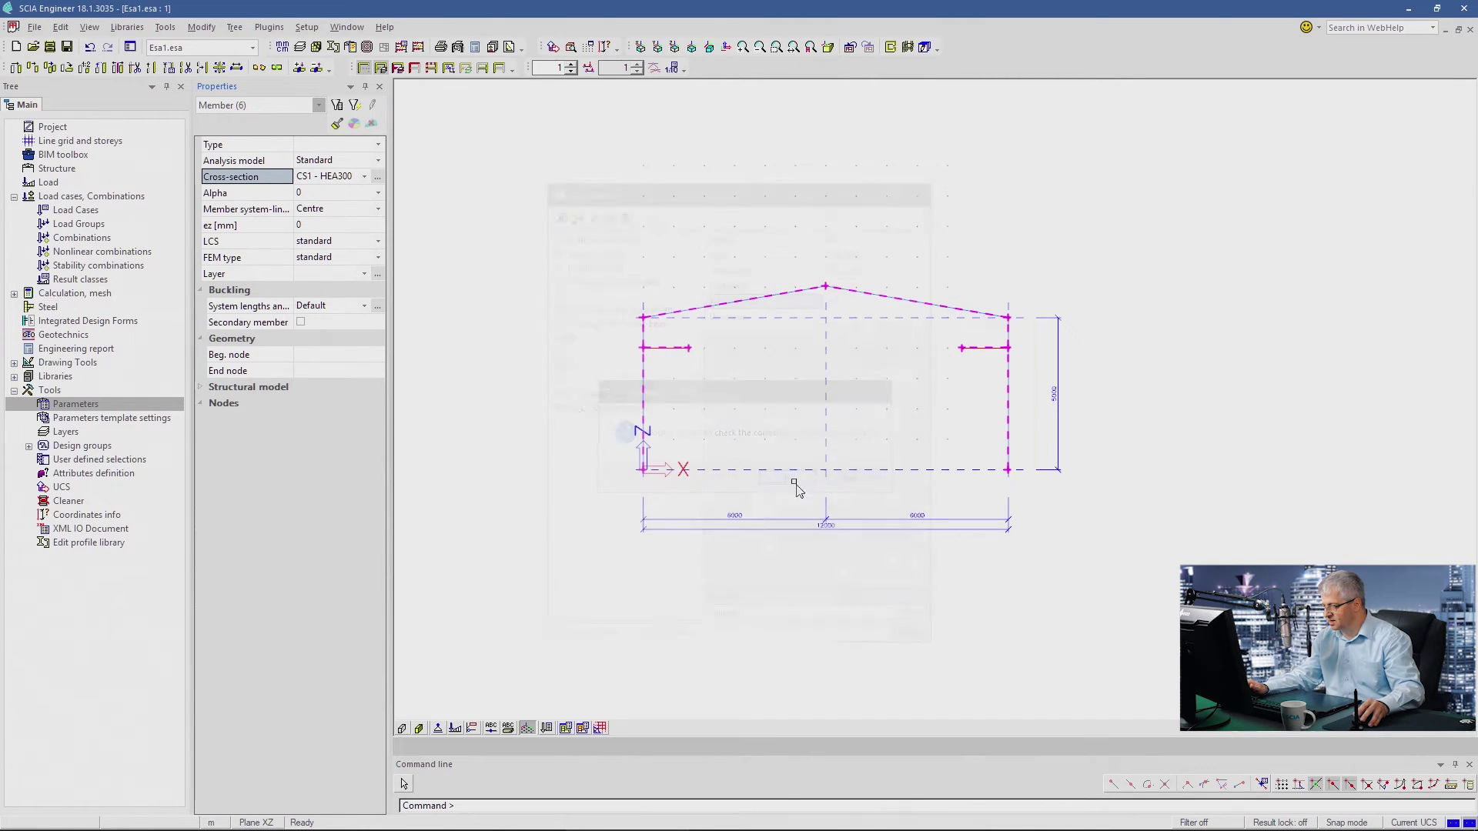
pyautogui.press('Escape')
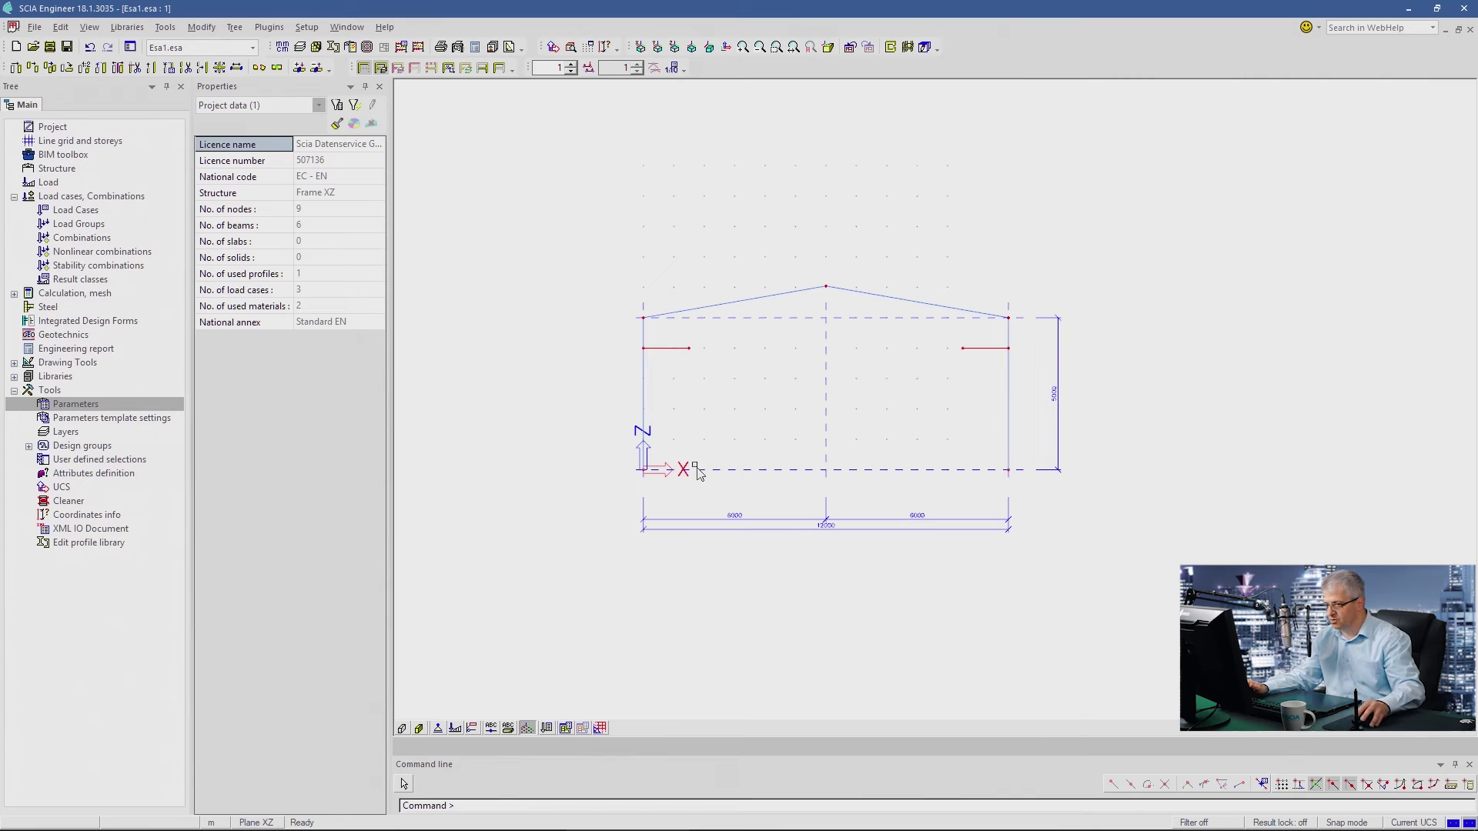
# - Assign parameter CR_F to the value of both nodal point forces in the crane load case
pyautogui.doubleClick(62, 183)
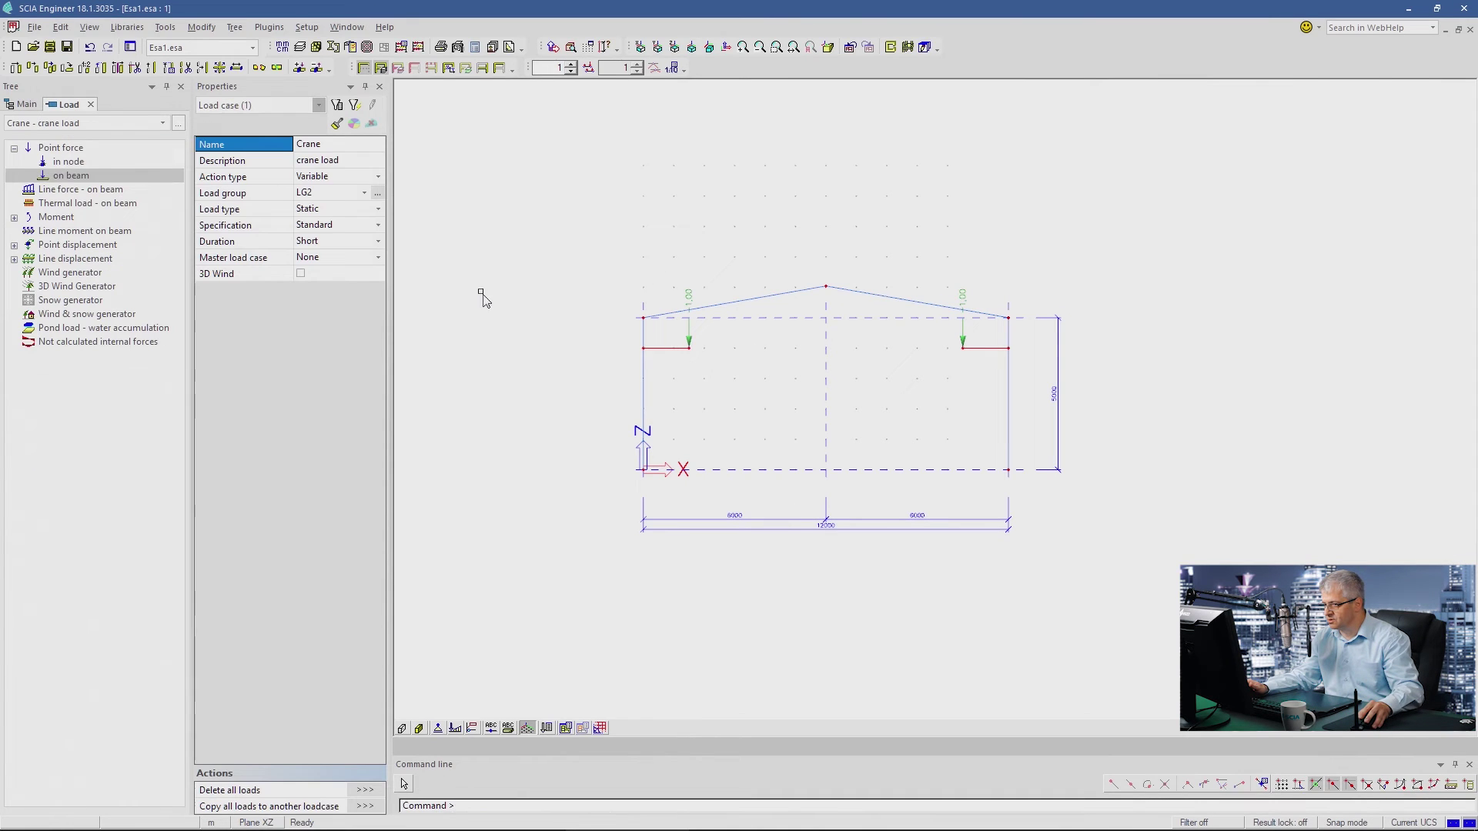
pyautogui.click(689, 337)
pyautogui.click(965, 346)
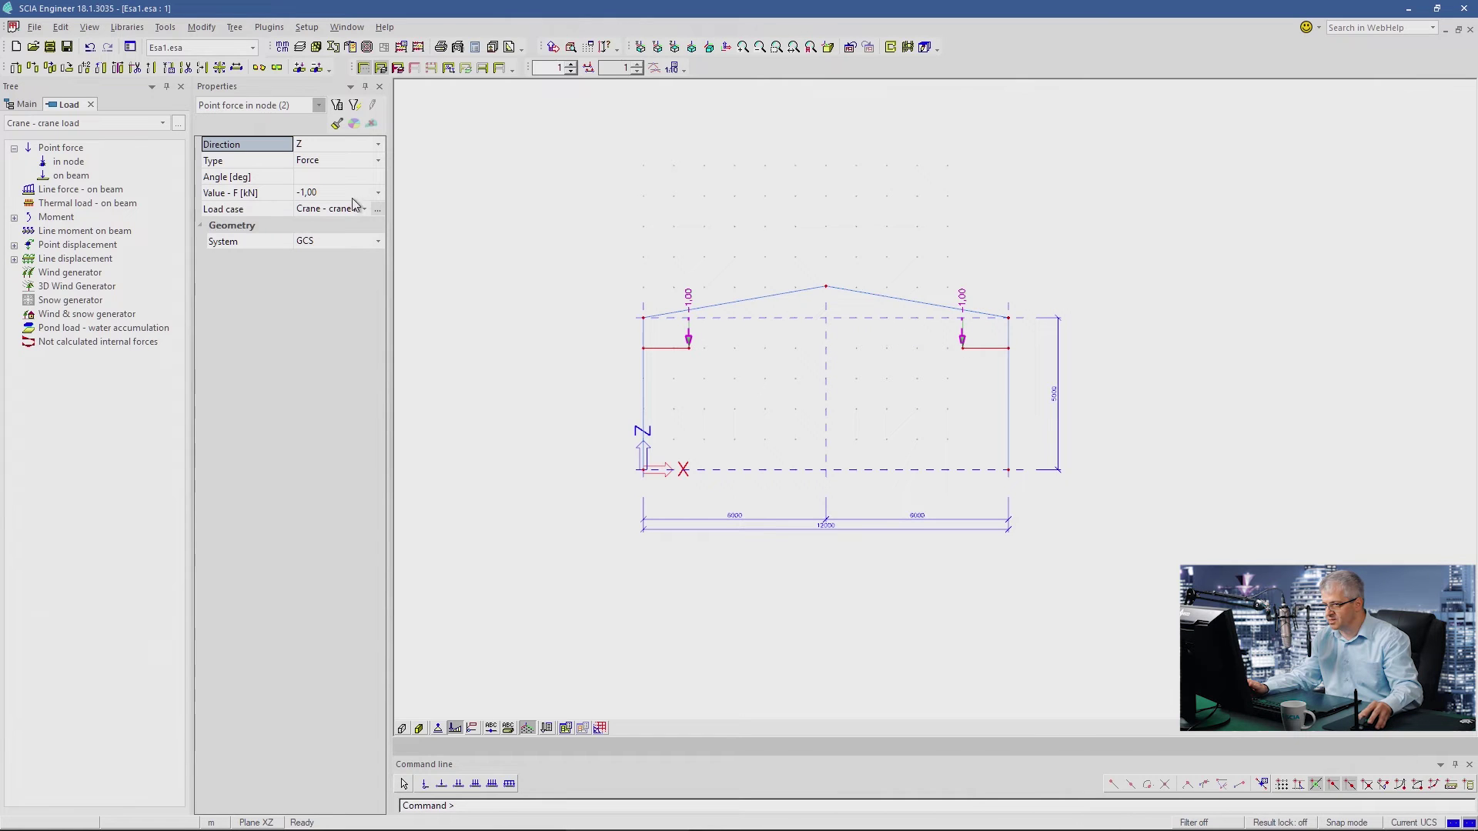
pyautogui.click(378, 193)
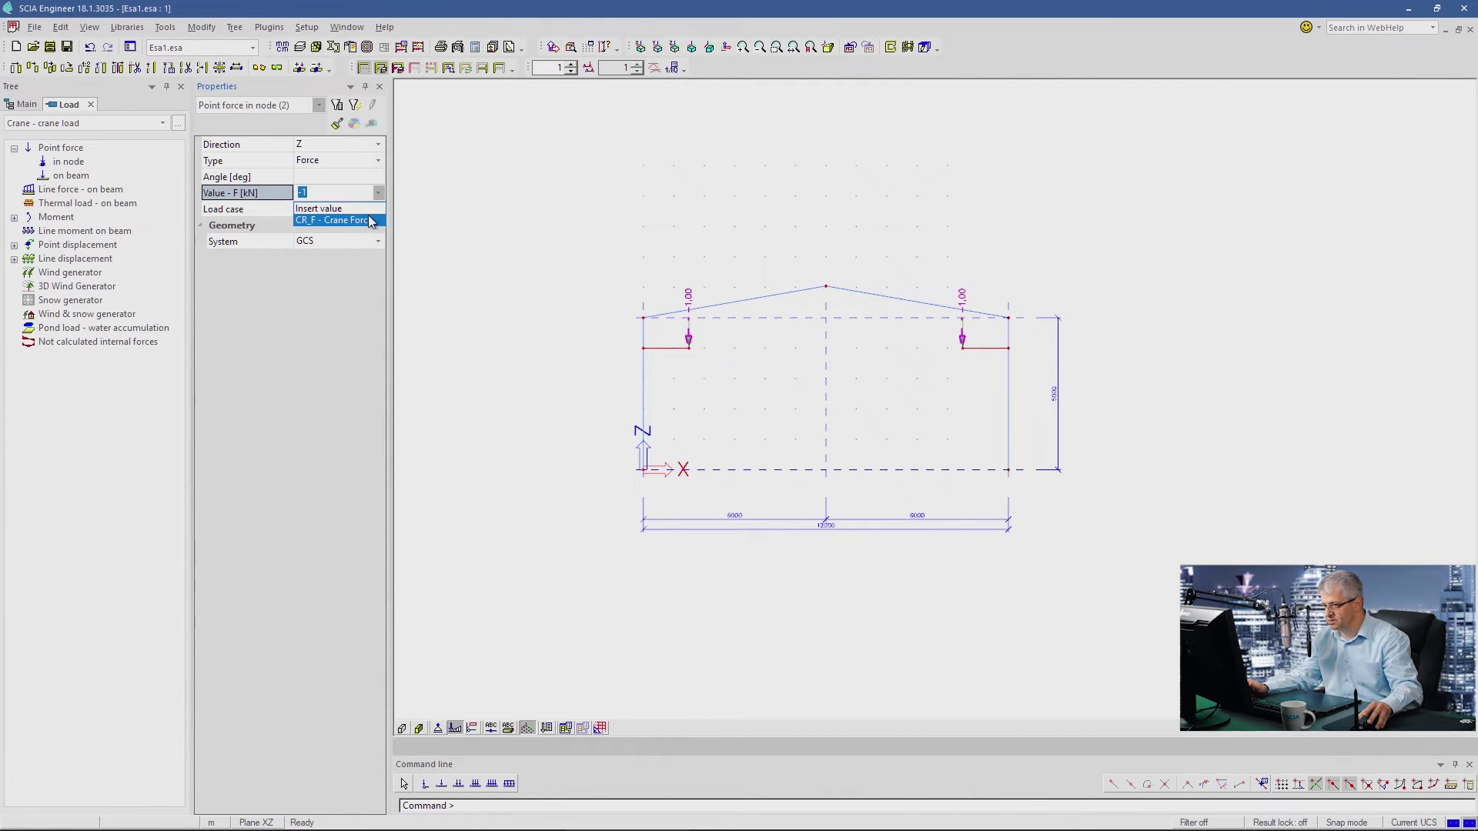
pyautogui.click(362, 219)
pyautogui.press('Escape')
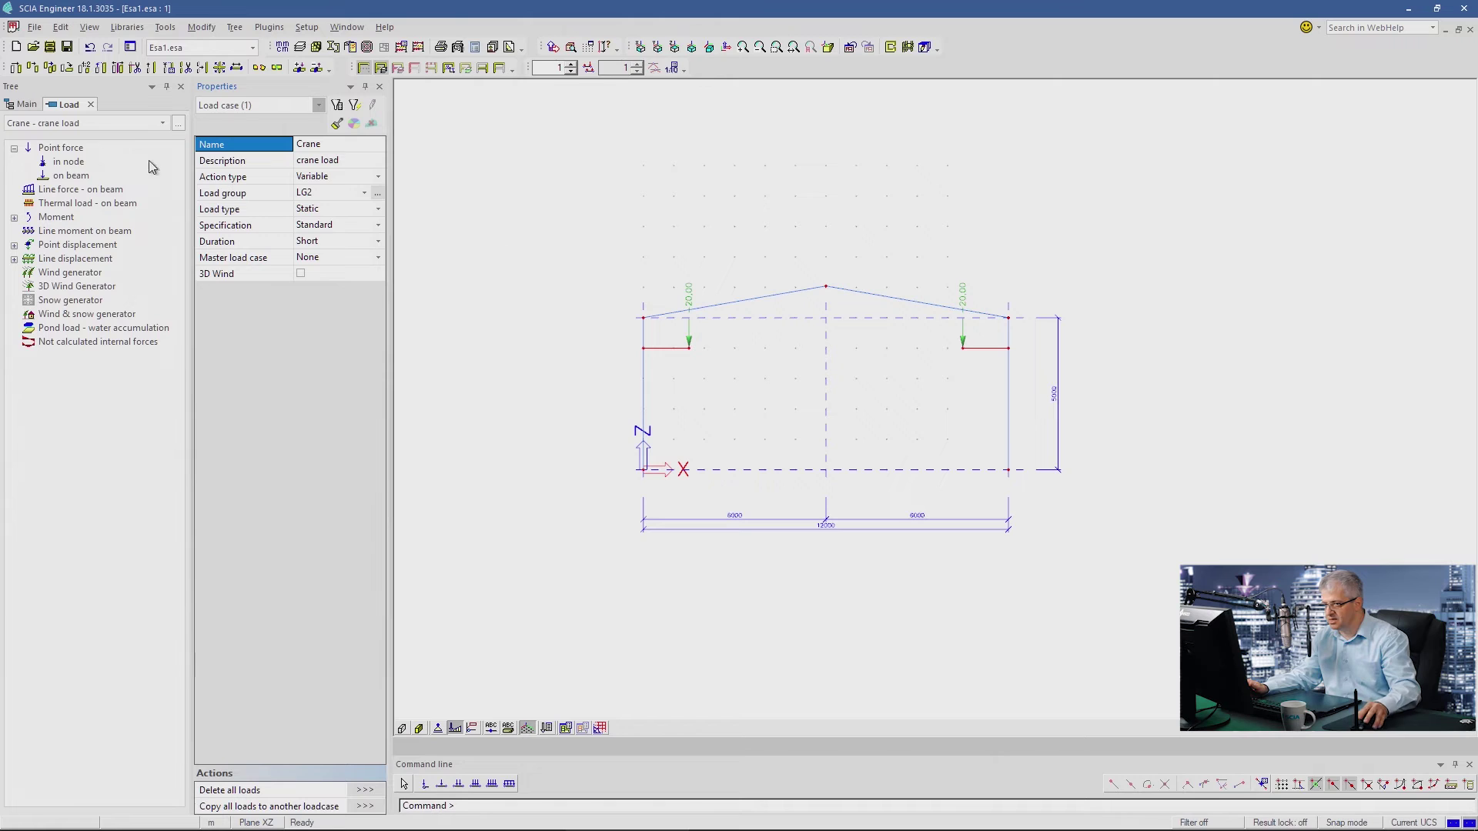
# - Assign parameter ROOF_L to the value of both roof line forces in the permanent load case and leave load editing
pyautogui.click(56, 125)
pyautogui.click(56, 147)
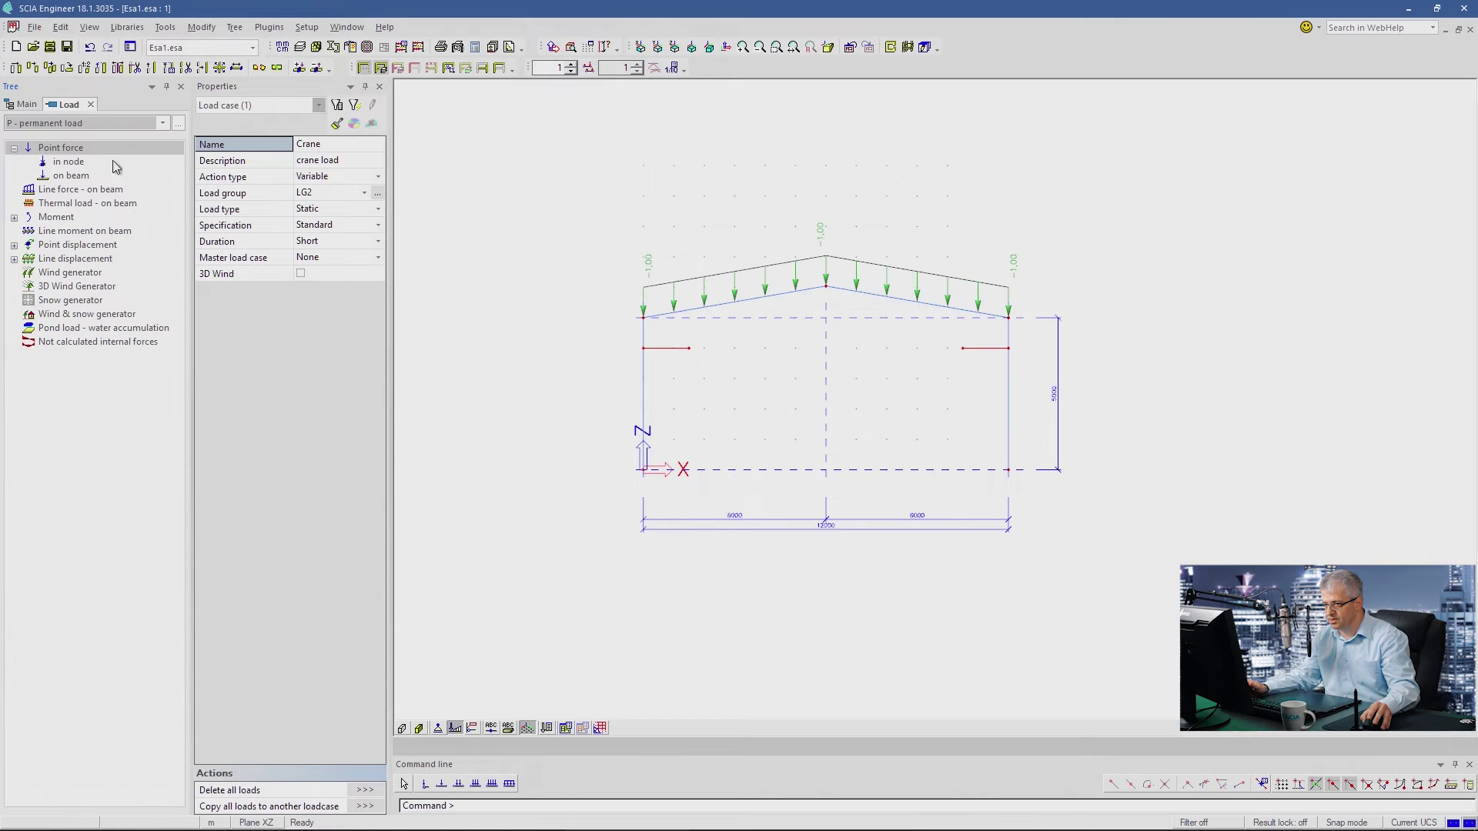
pyautogui.click(808, 271)
pyautogui.click(863, 266)
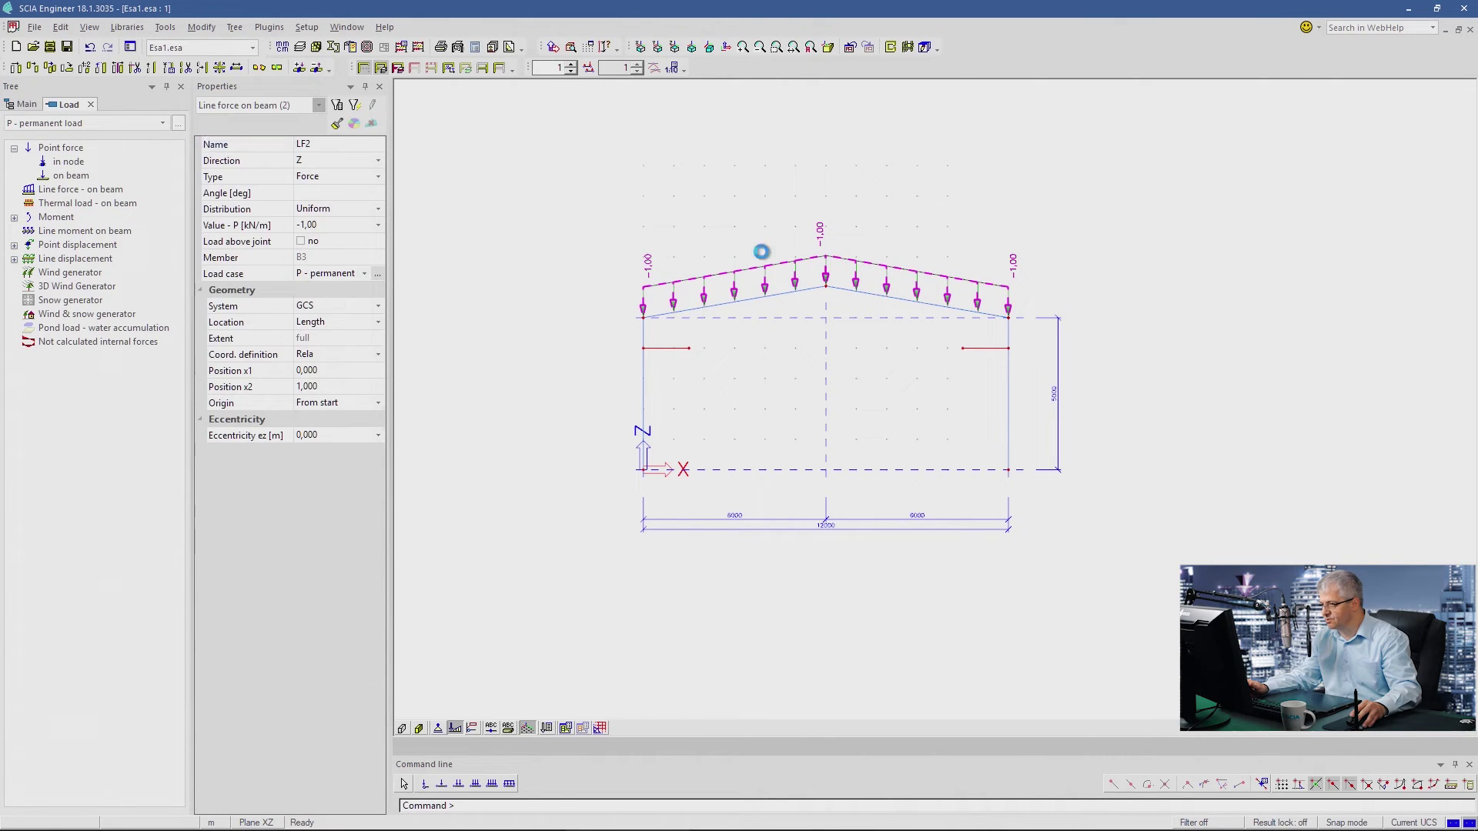
pyautogui.click(377, 210)
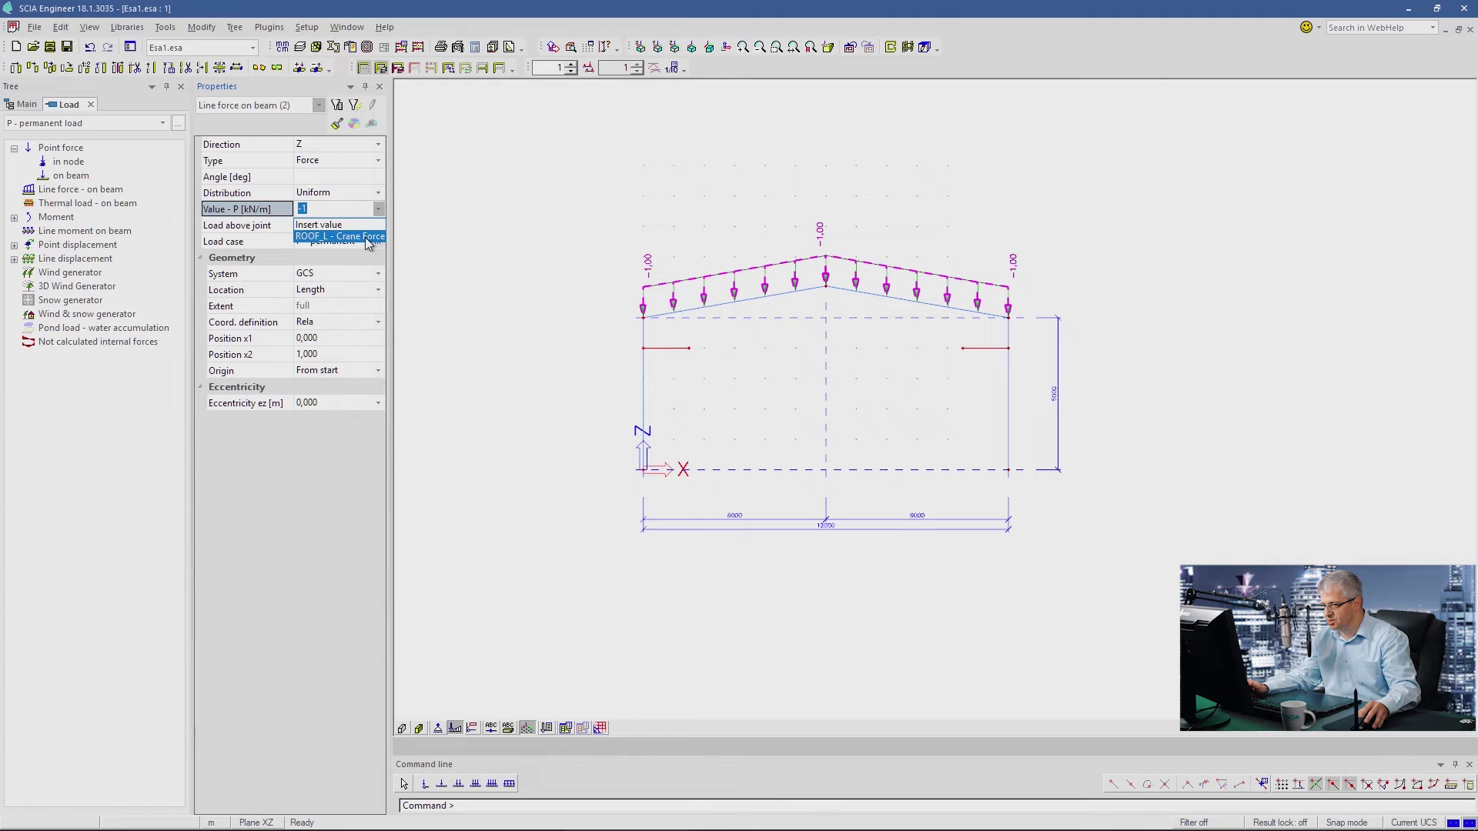
pyautogui.click(331, 244)
pyautogui.press('Escape')
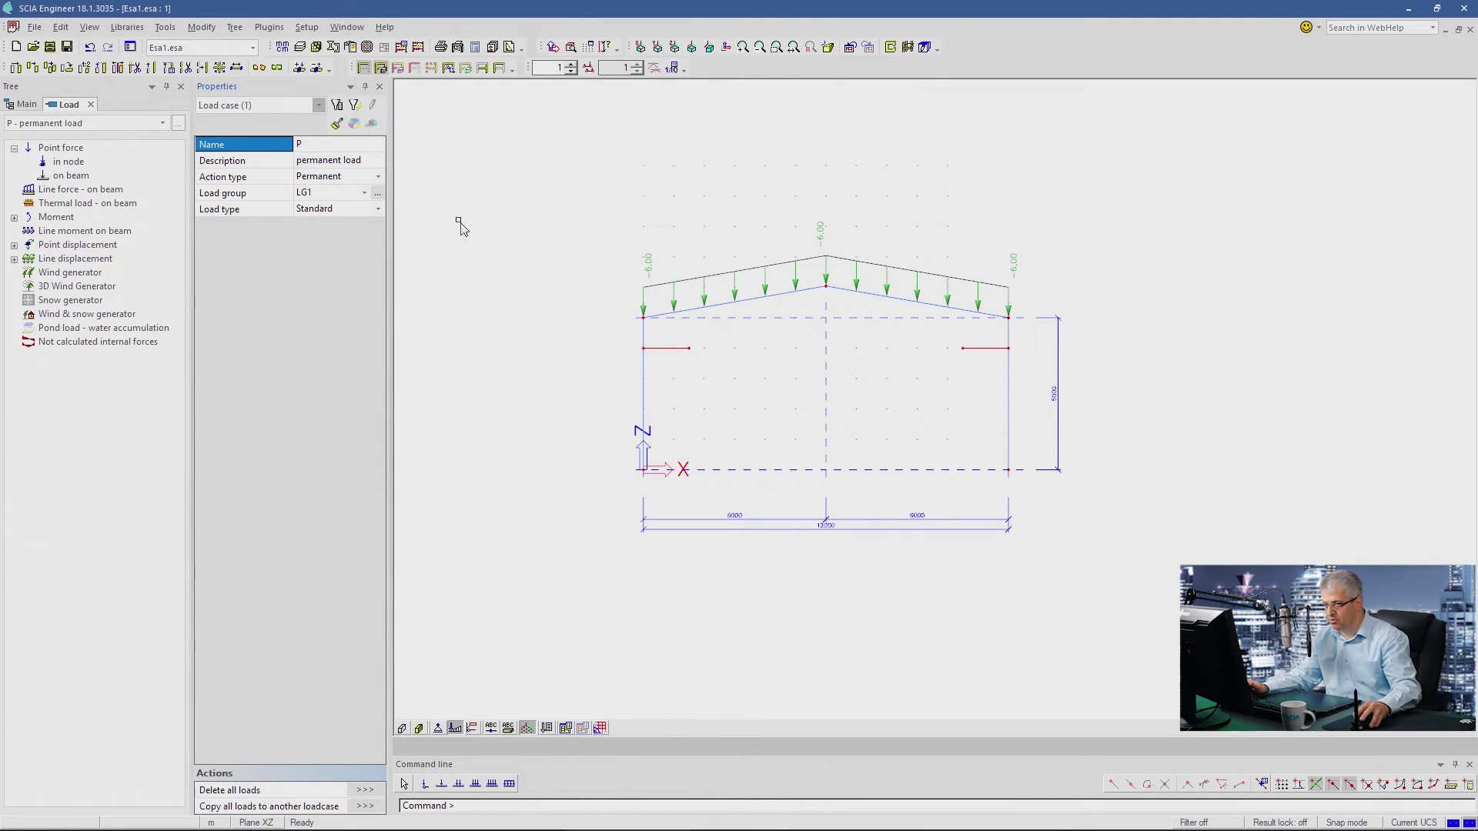
pyautogui.click(91, 106)
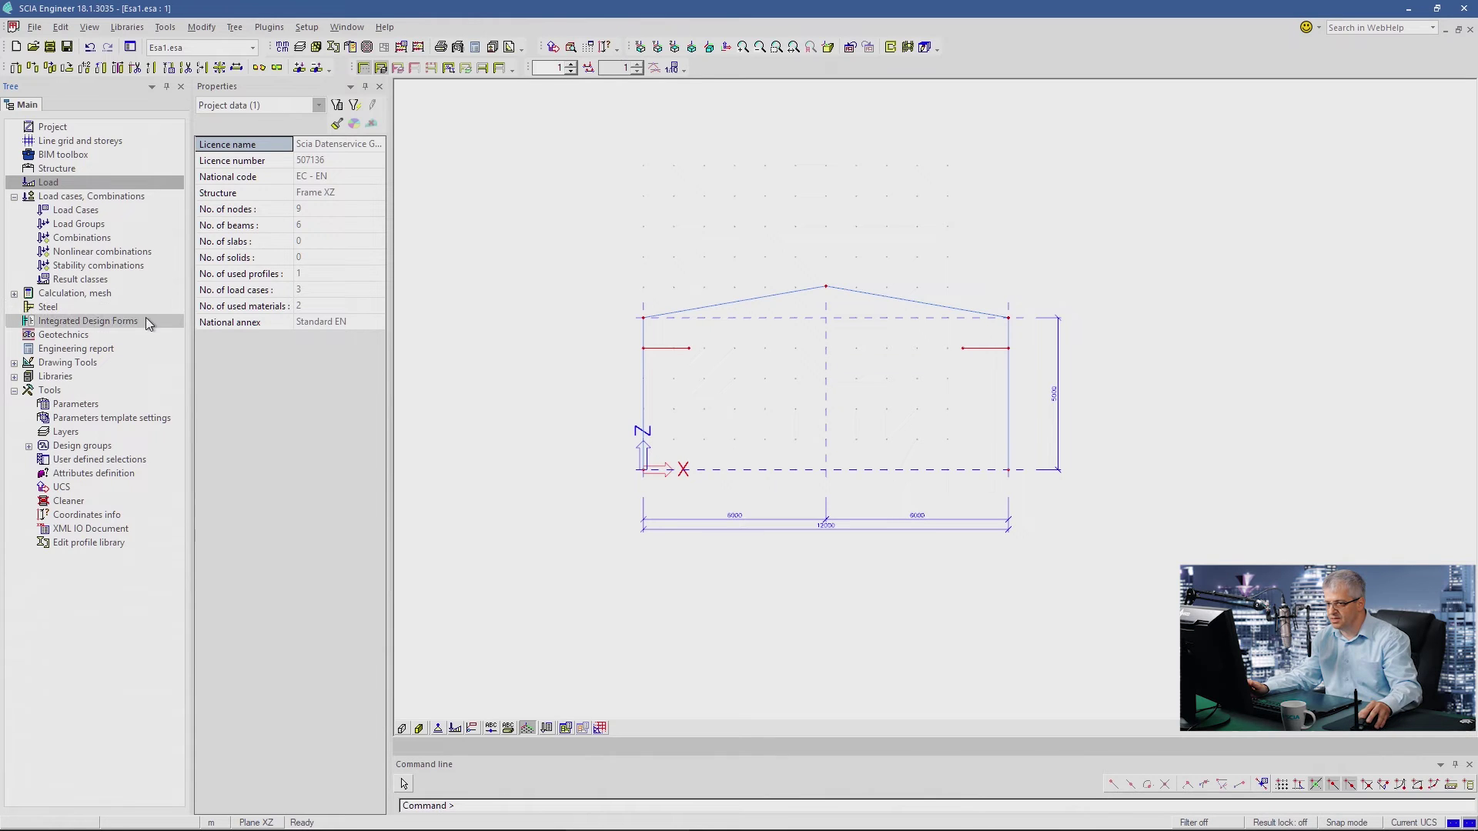
# - Open the geometry of the existing 3D line grid and assign parameter _L1 to the X-direction span
pyautogui.doubleClick(77, 140)
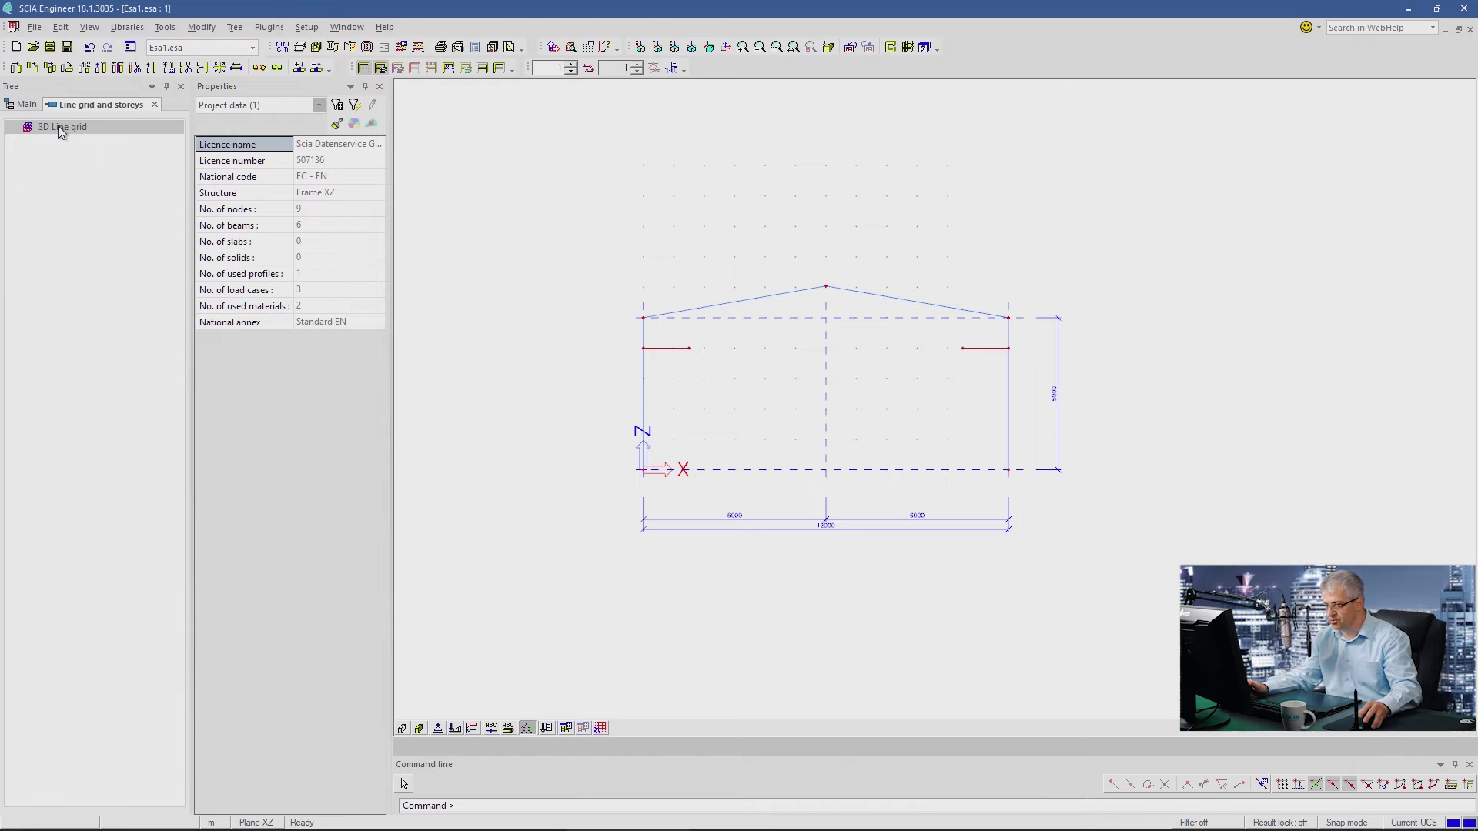
pyautogui.doubleClick(708, 473)
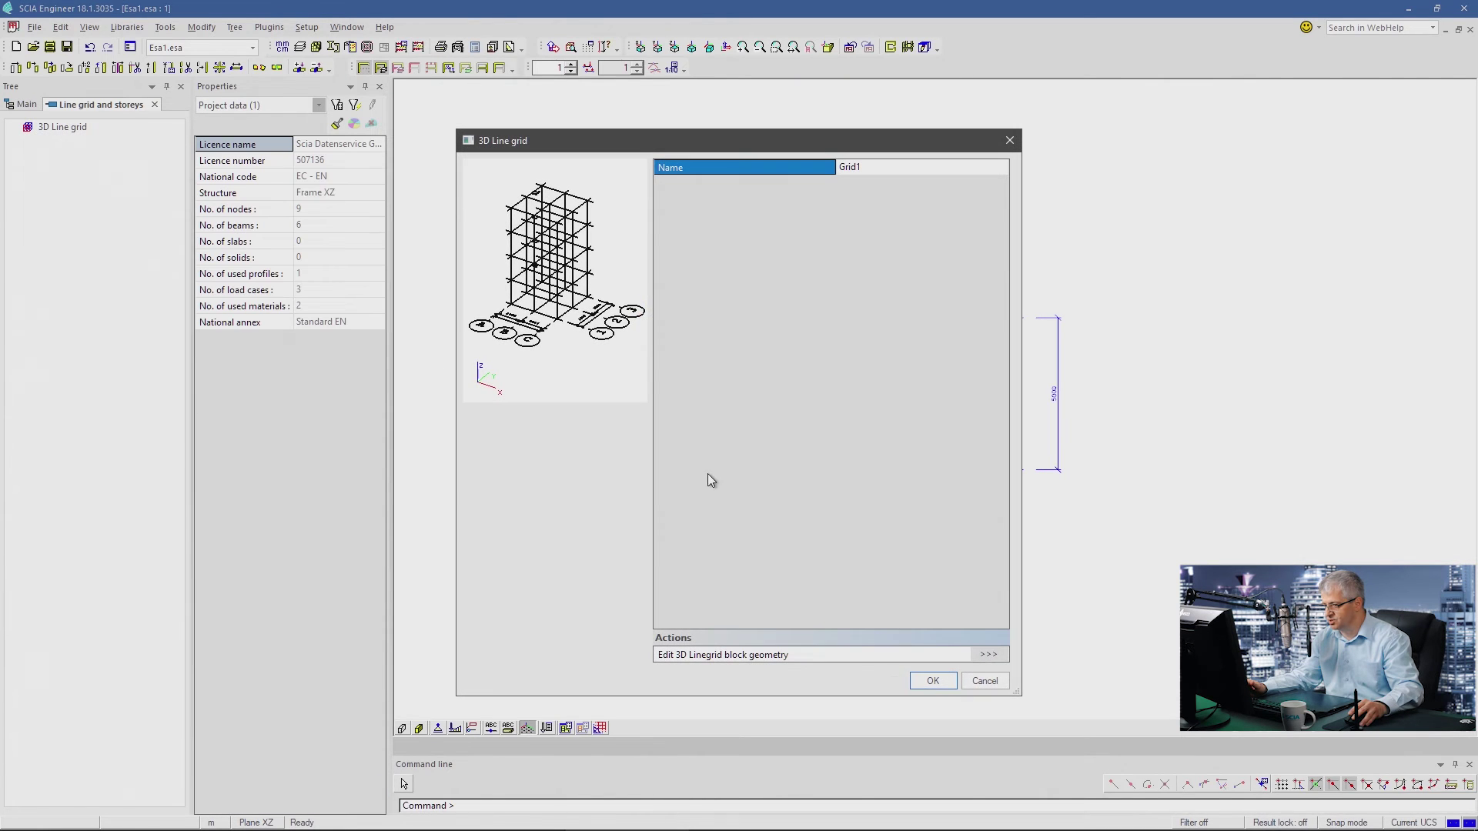
pyautogui.click(987, 655)
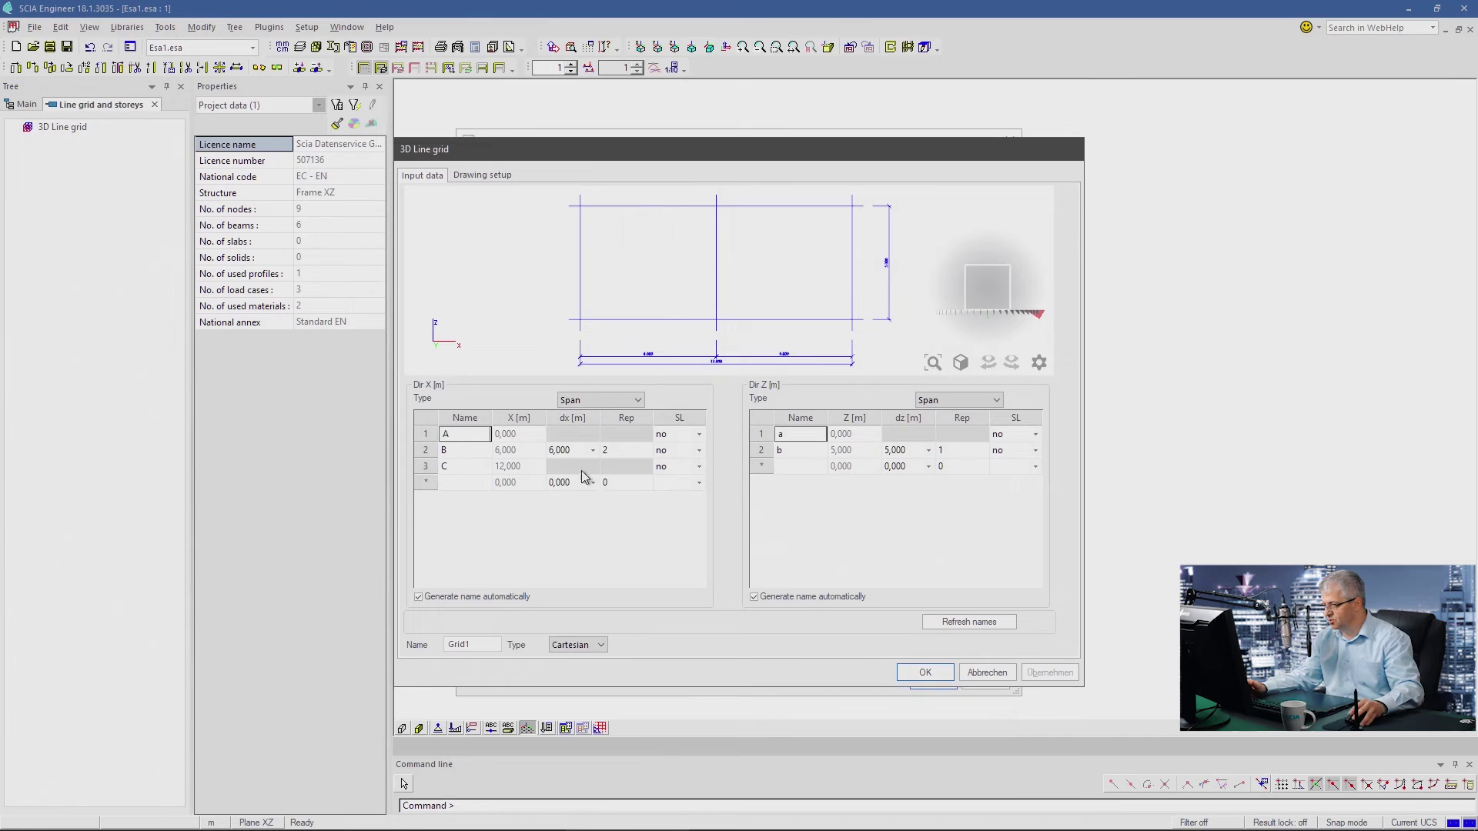
pyautogui.click(595, 450)
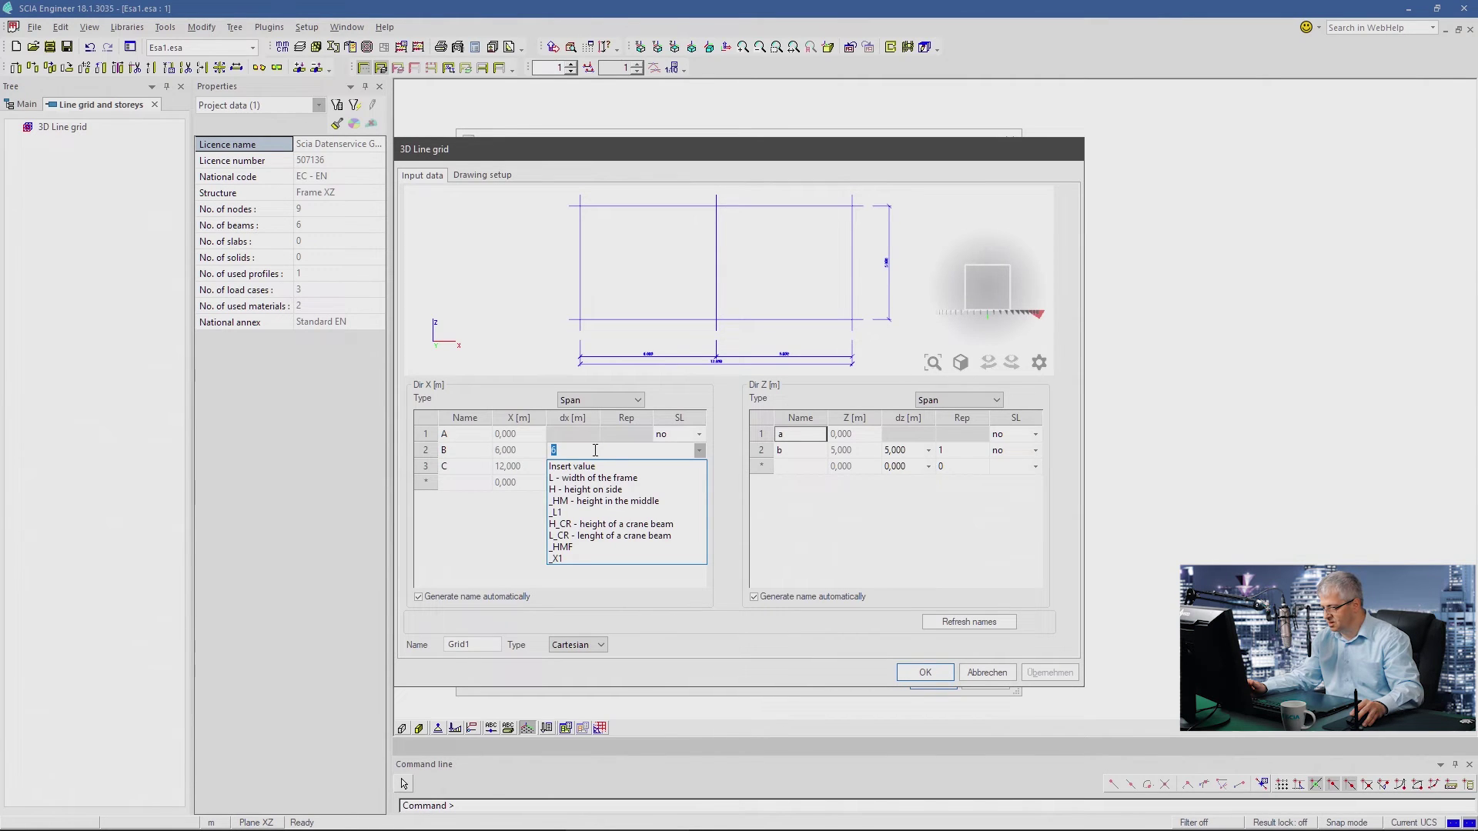
pyautogui.click(585, 513)
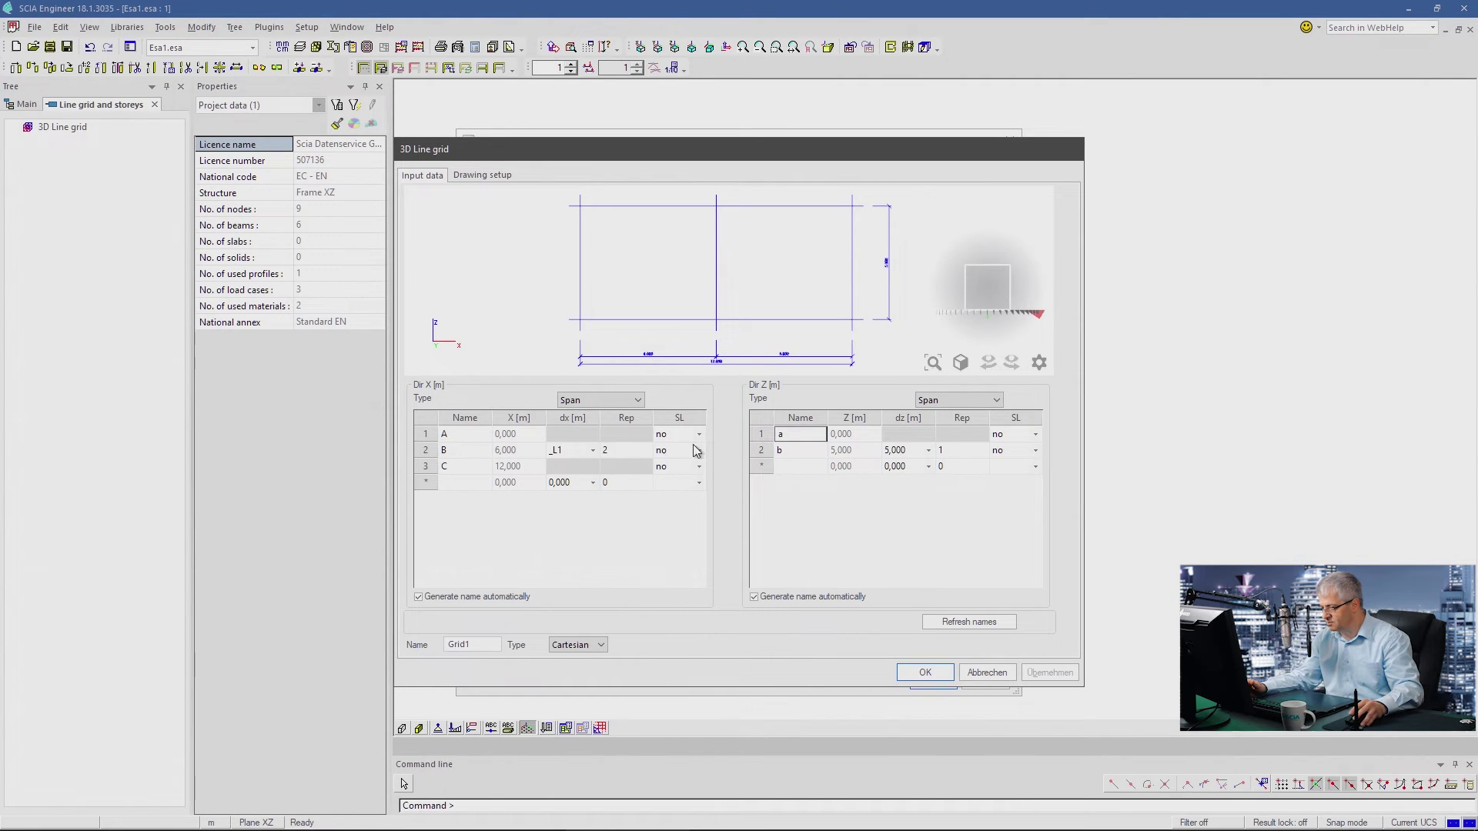
# - Assign parameter H to the line grid's first Z span, add a second span using _HM, and confirm the grid
pyautogui.click(930, 451)
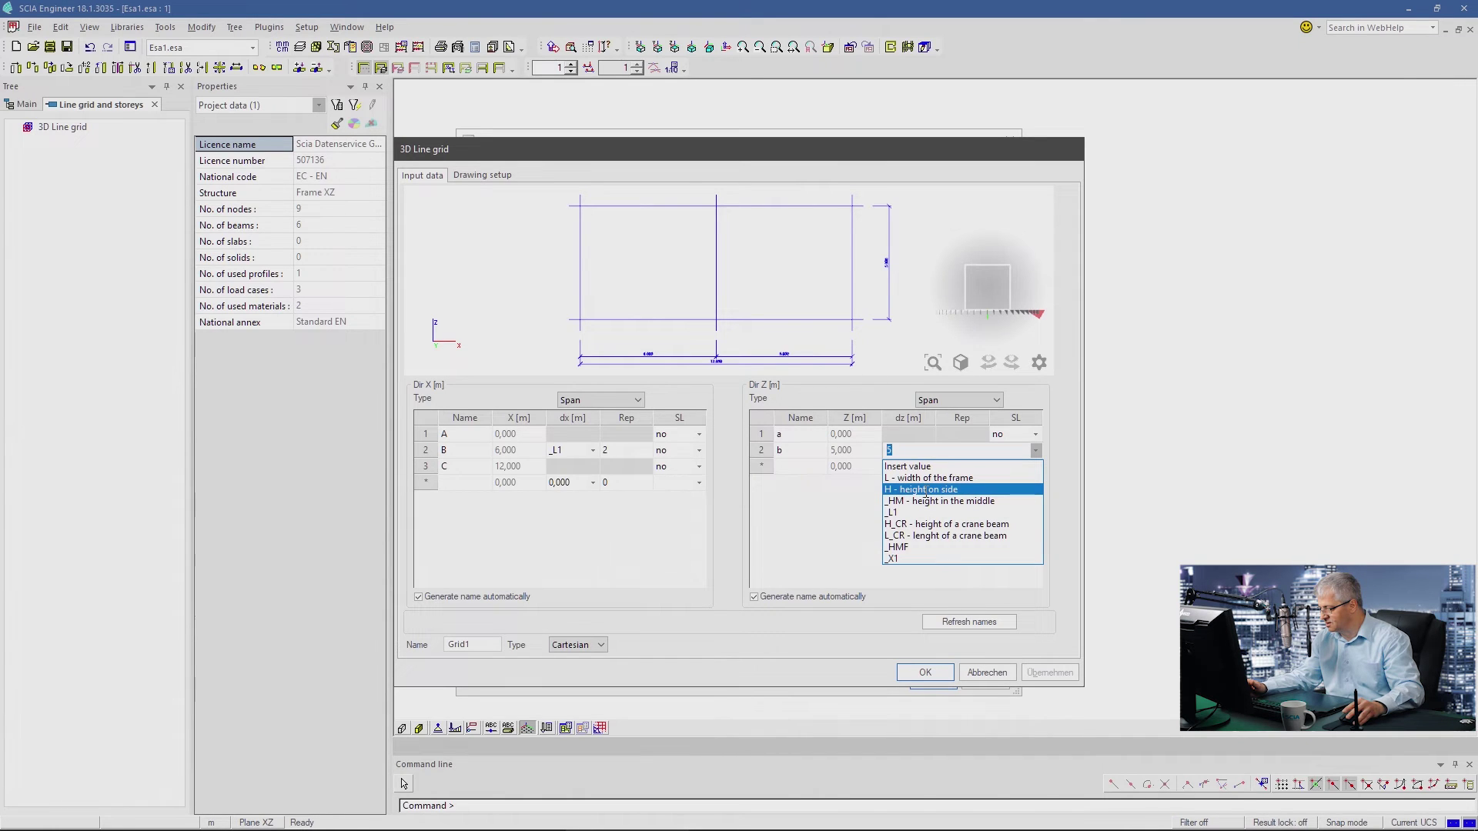
pyautogui.click(926, 490)
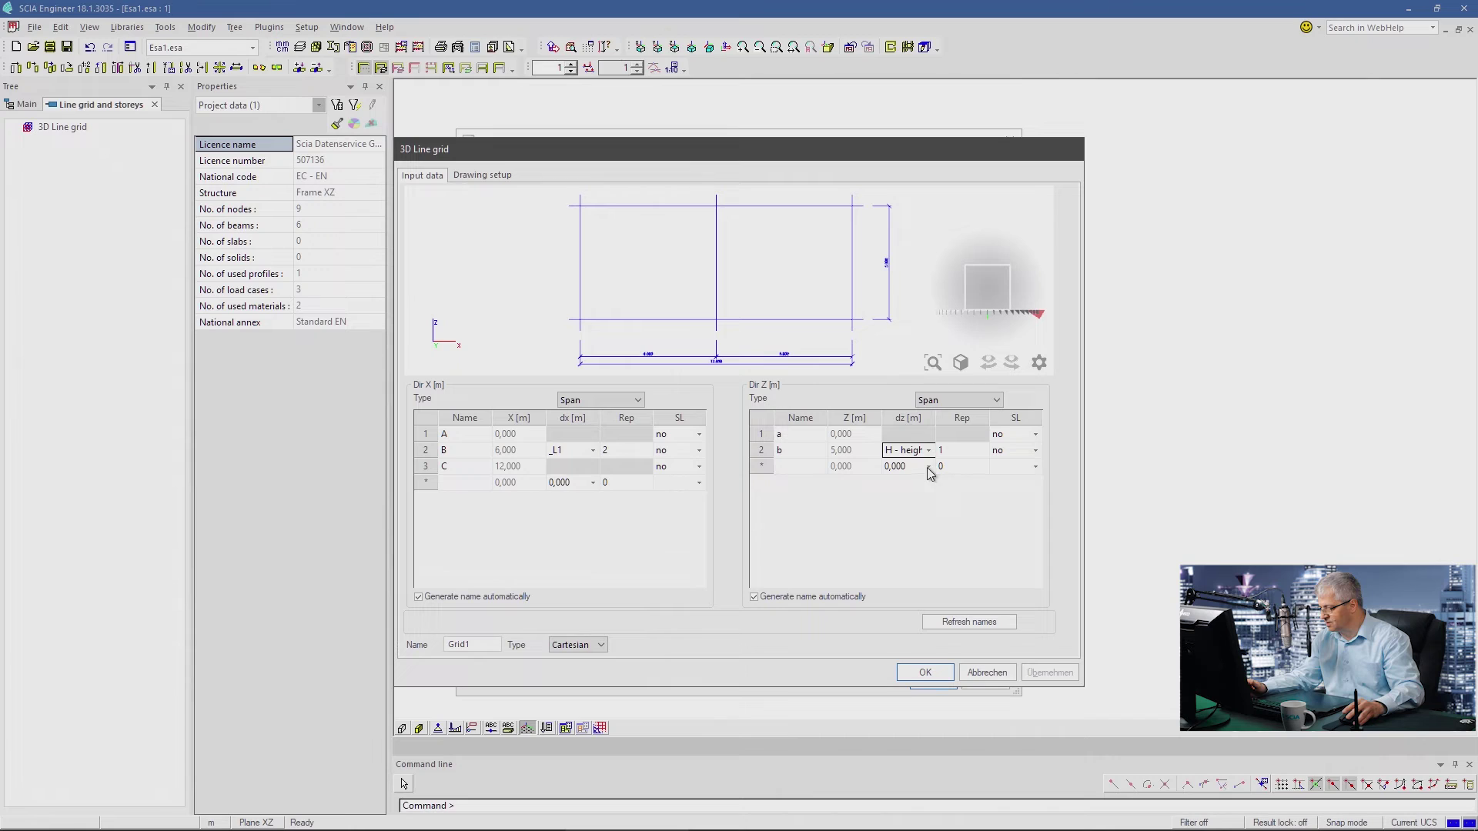
pyautogui.click(929, 467)
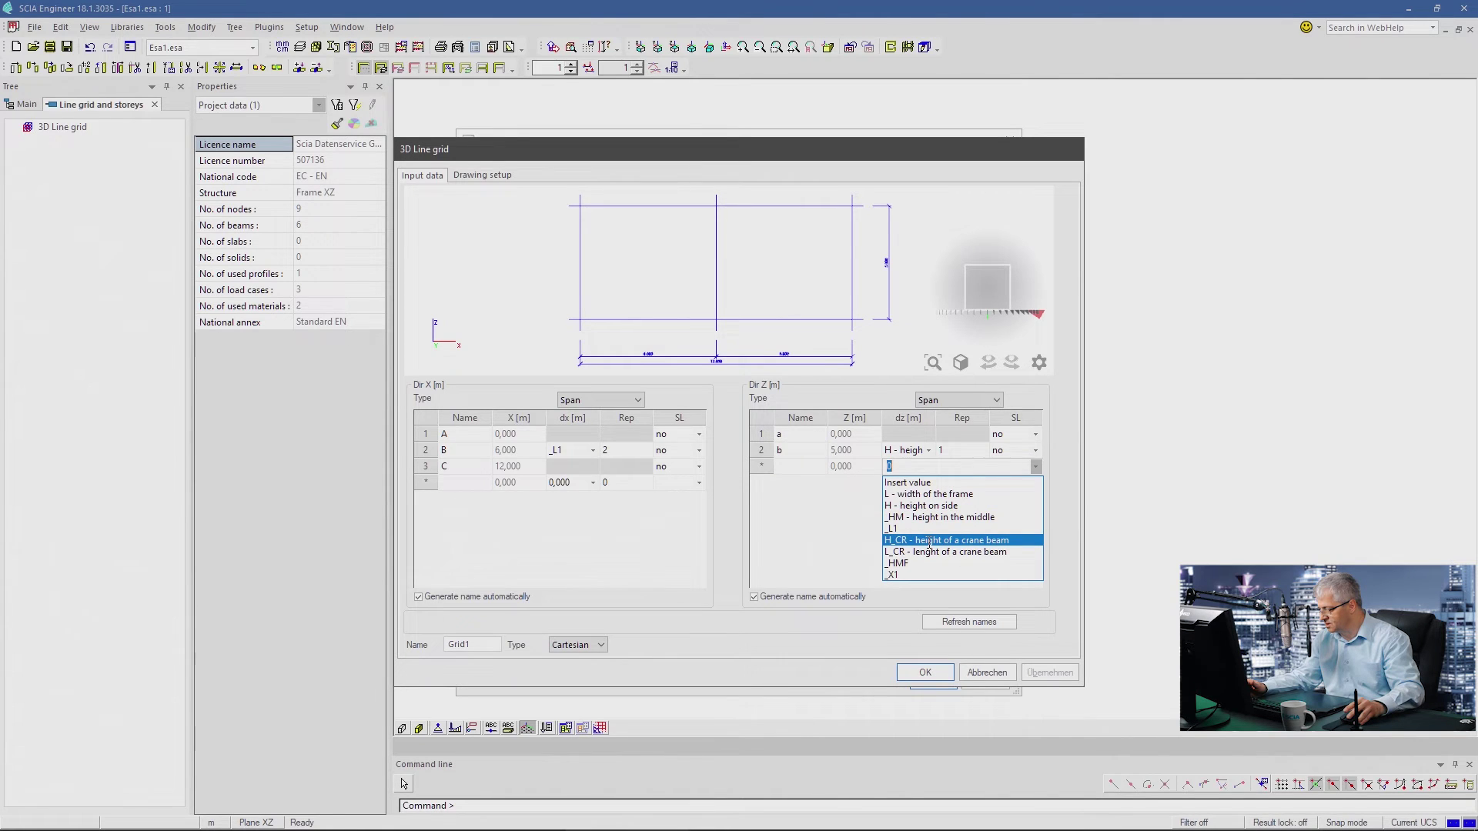
pyautogui.click(928, 517)
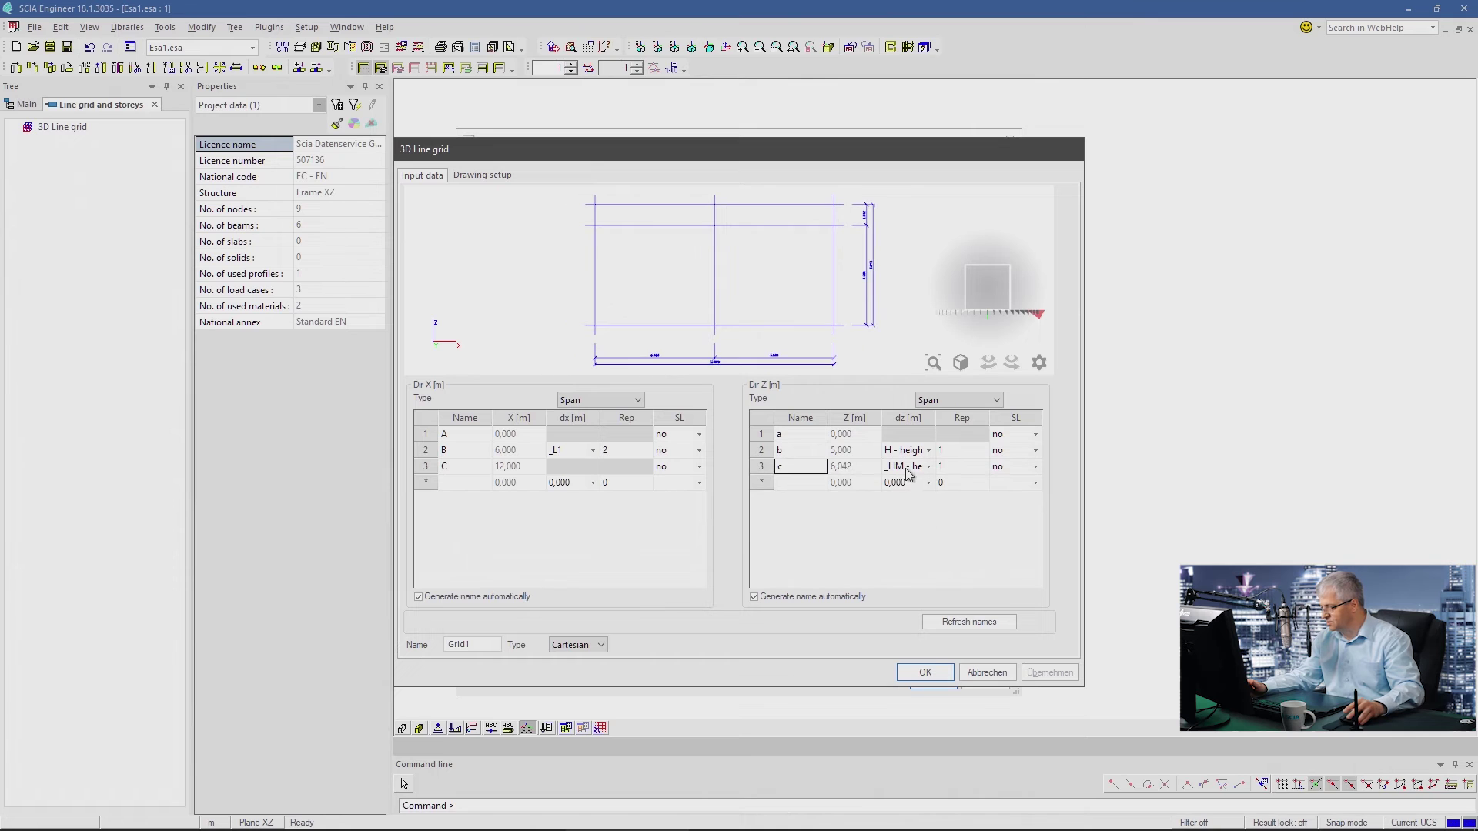
pyautogui.click(928, 671)
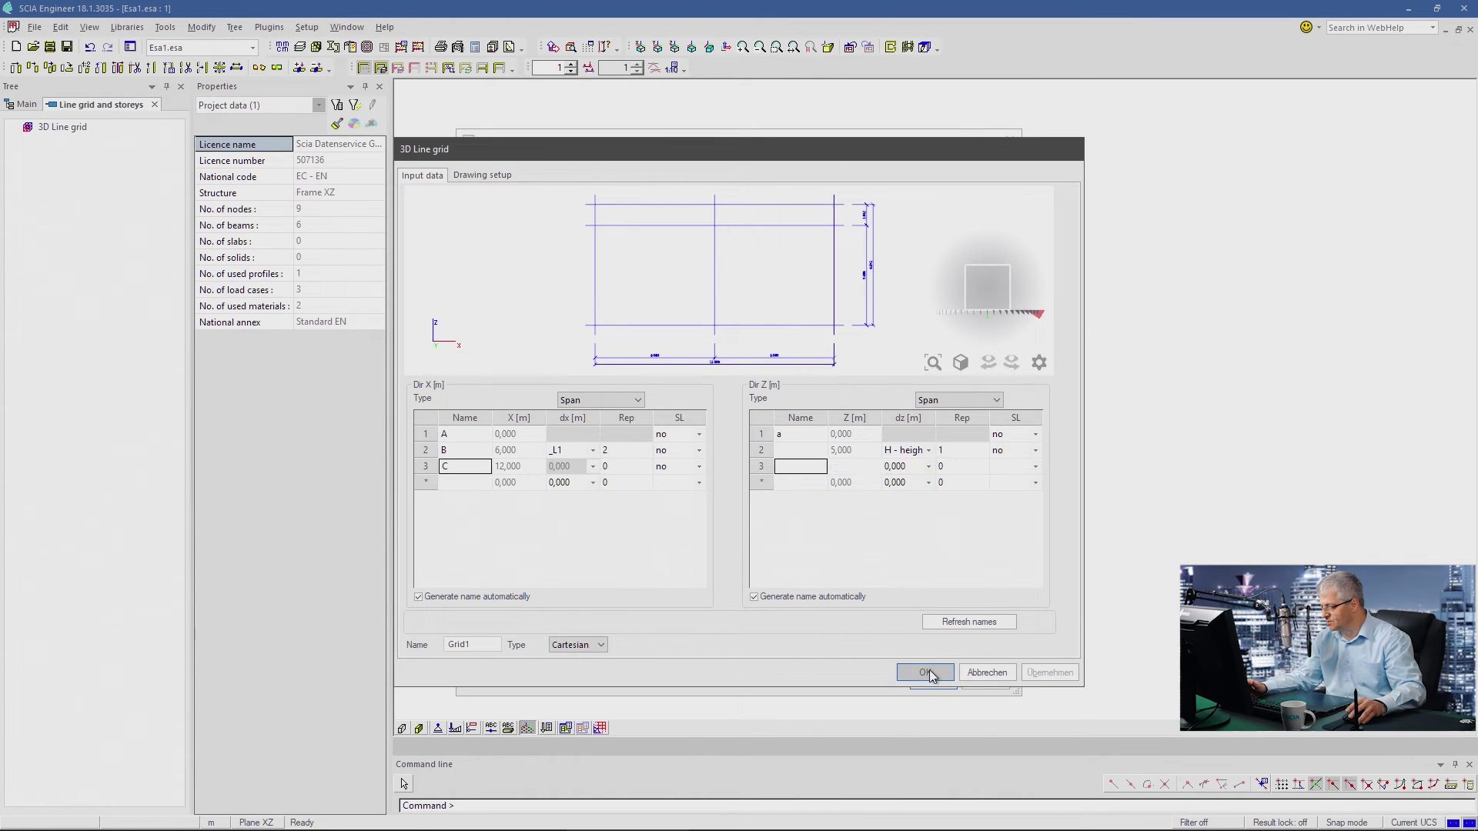
pyautogui.click(931, 680)
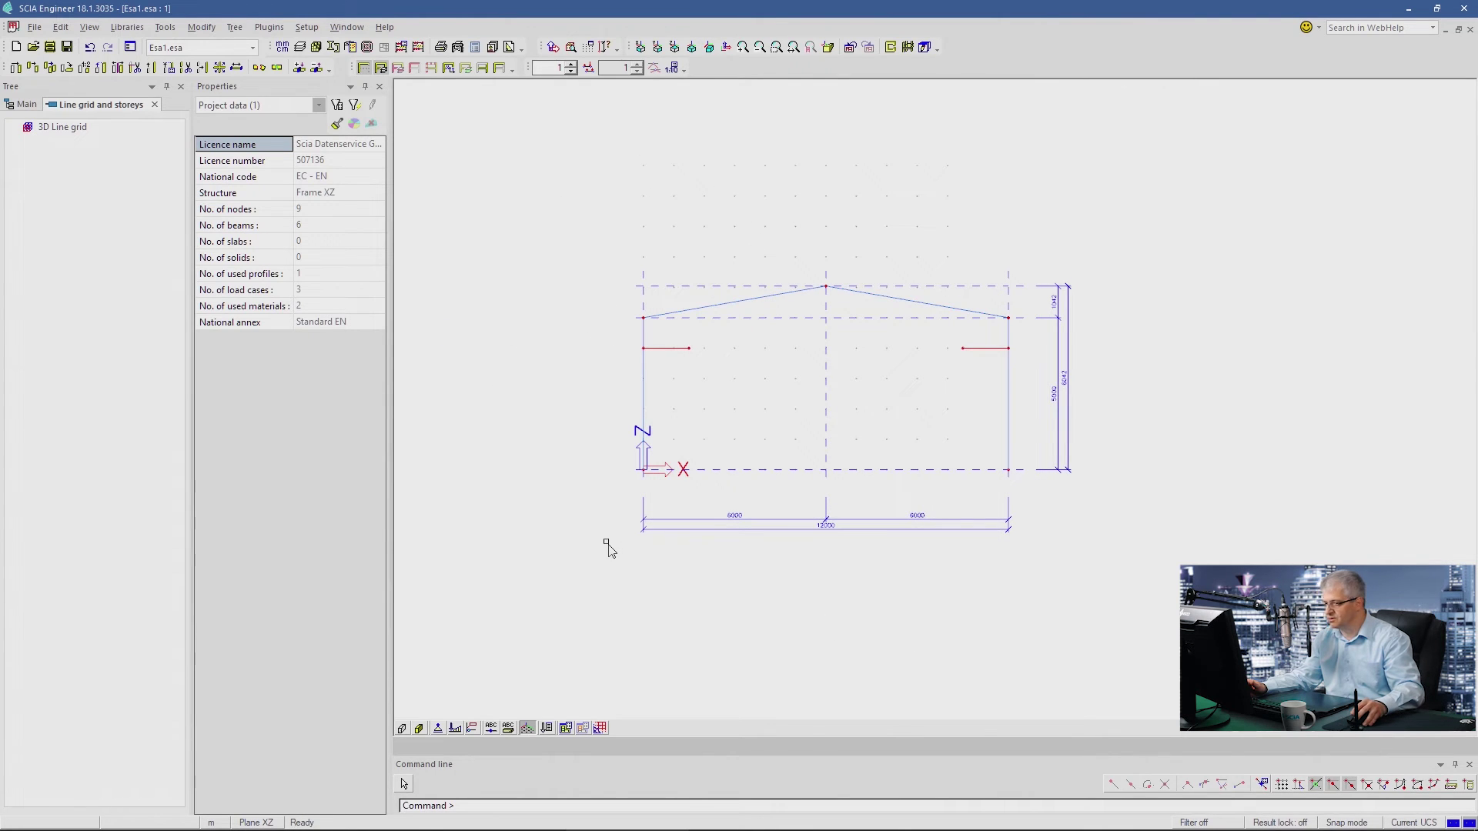
pyautogui.click(156, 106)
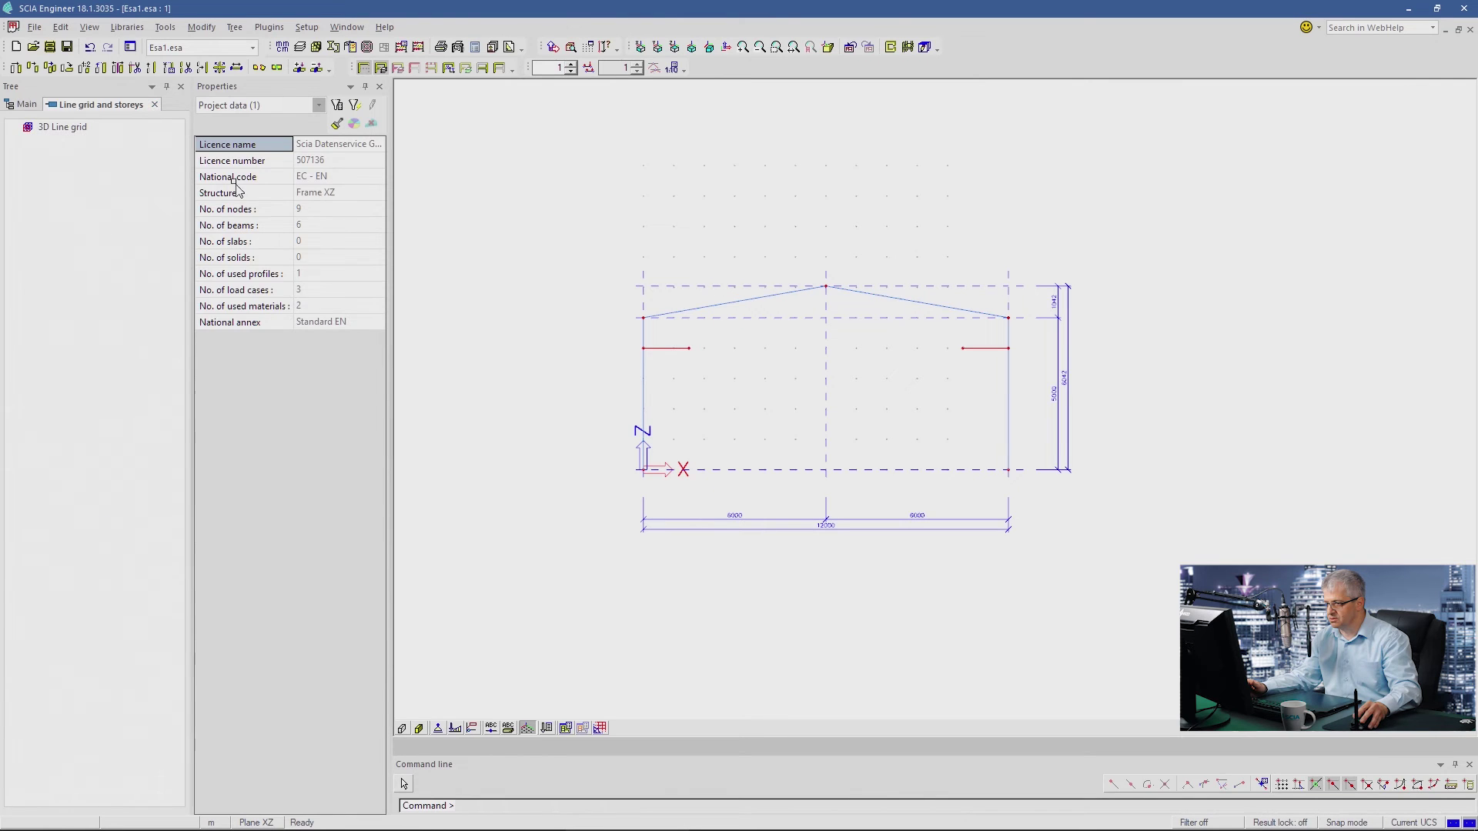
# - Set the value of parameter L, the width of the frame, to 9 m
pyautogui.scroll(2, 708, 396)
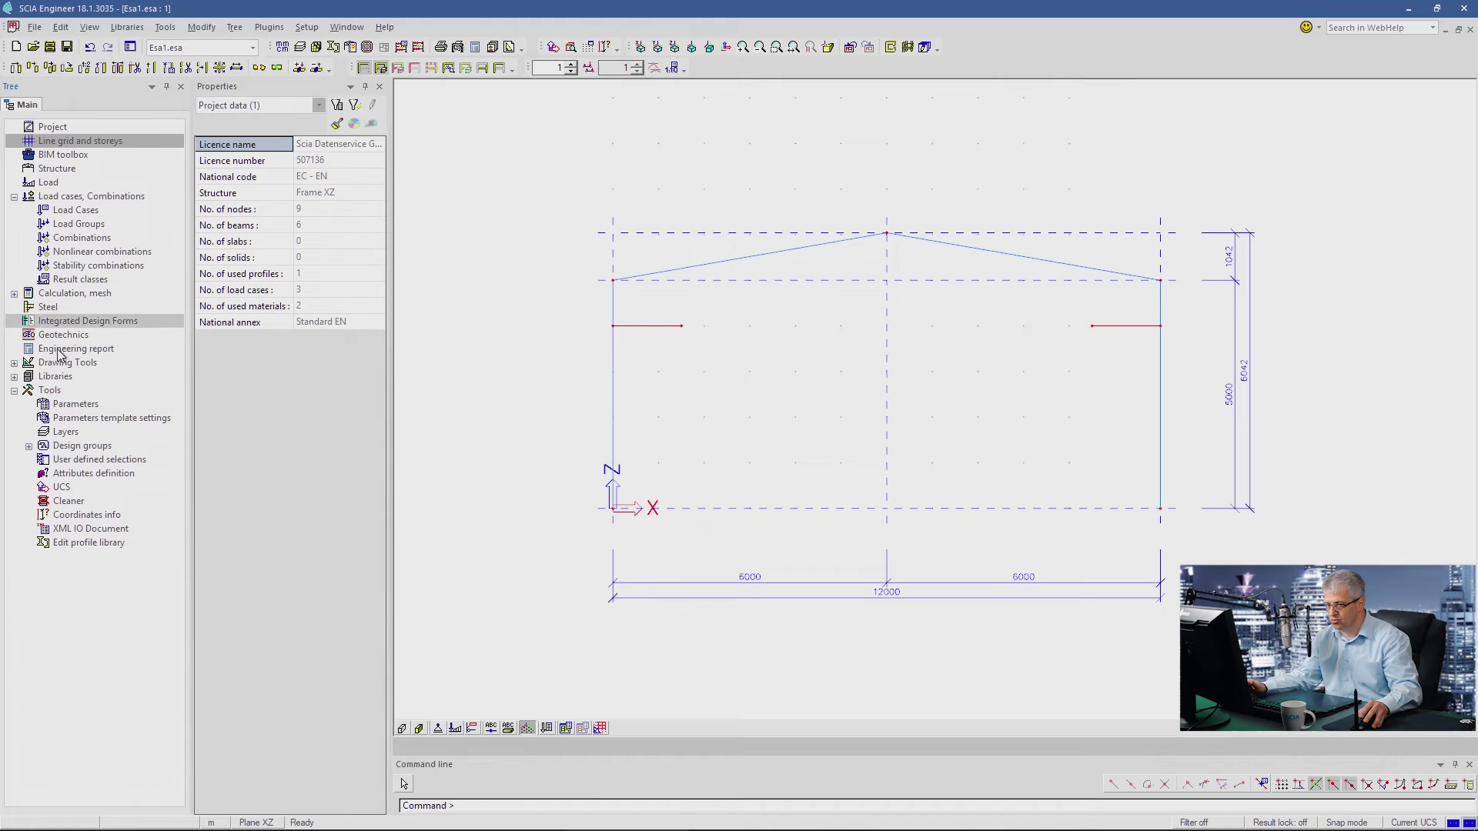
pyautogui.click(77, 404)
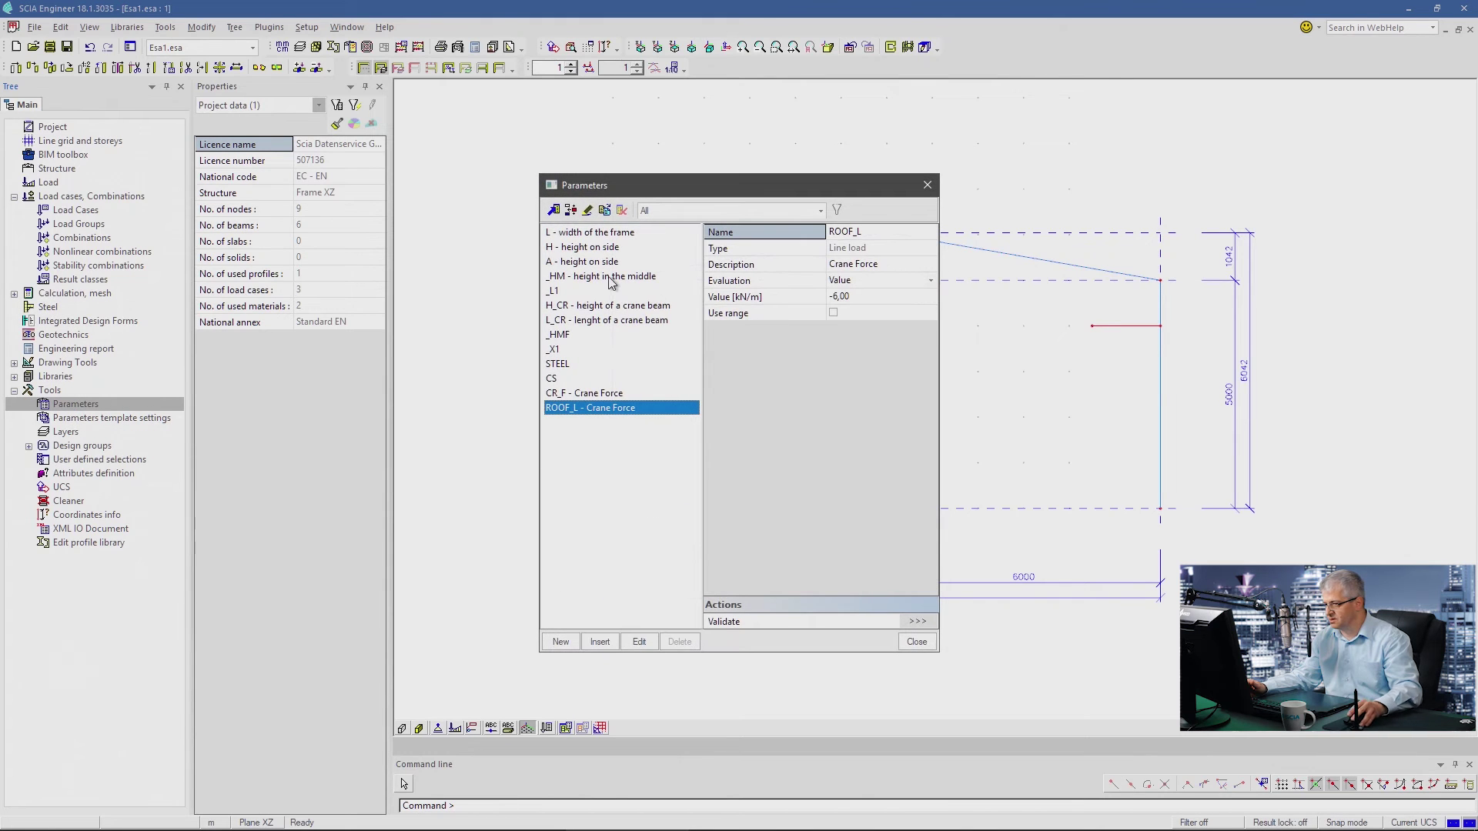
pyautogui.click(597, 232)
pyautogui.click(858, 297)
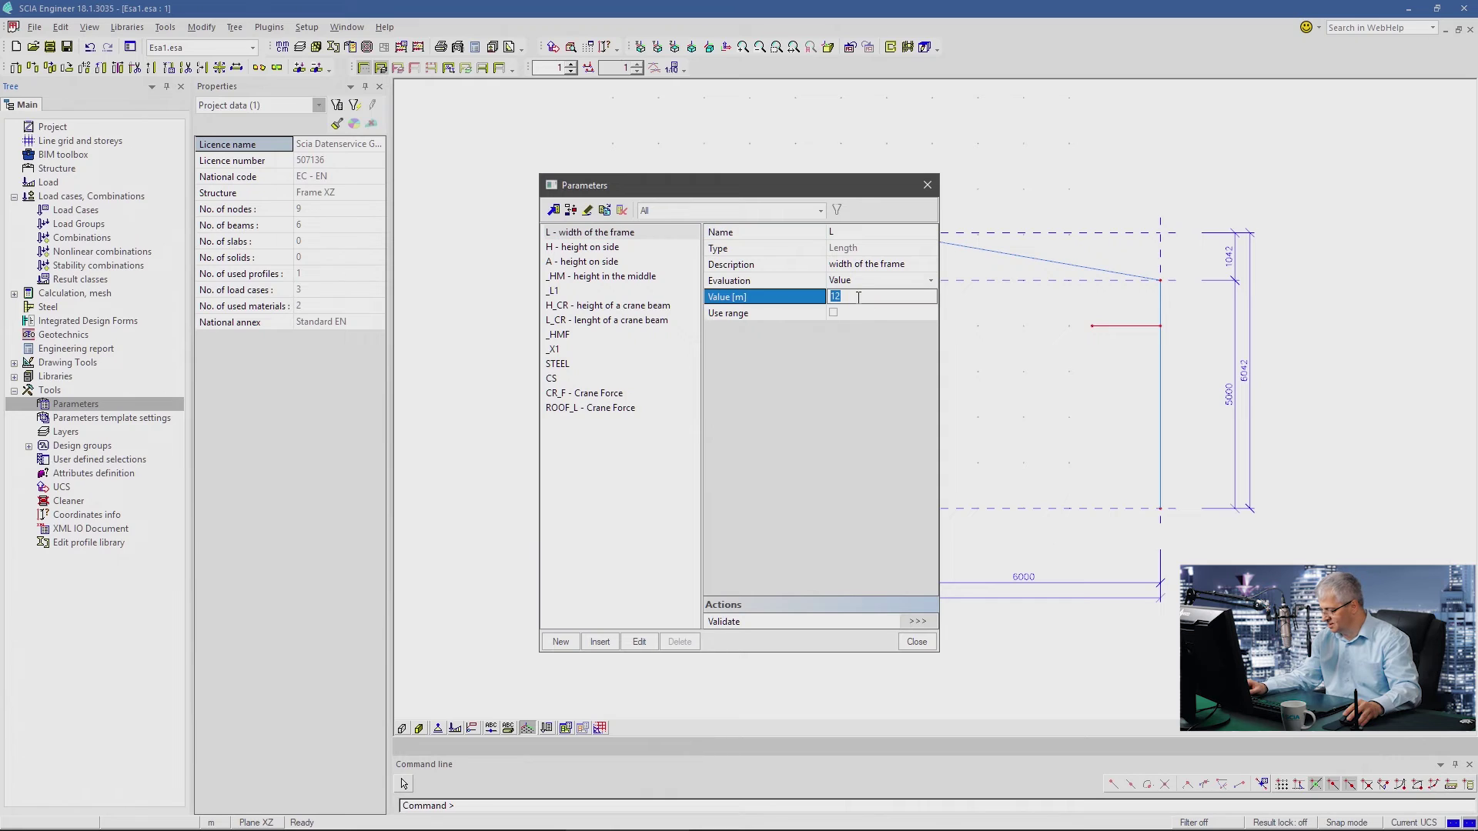
pyautogui.write('9')
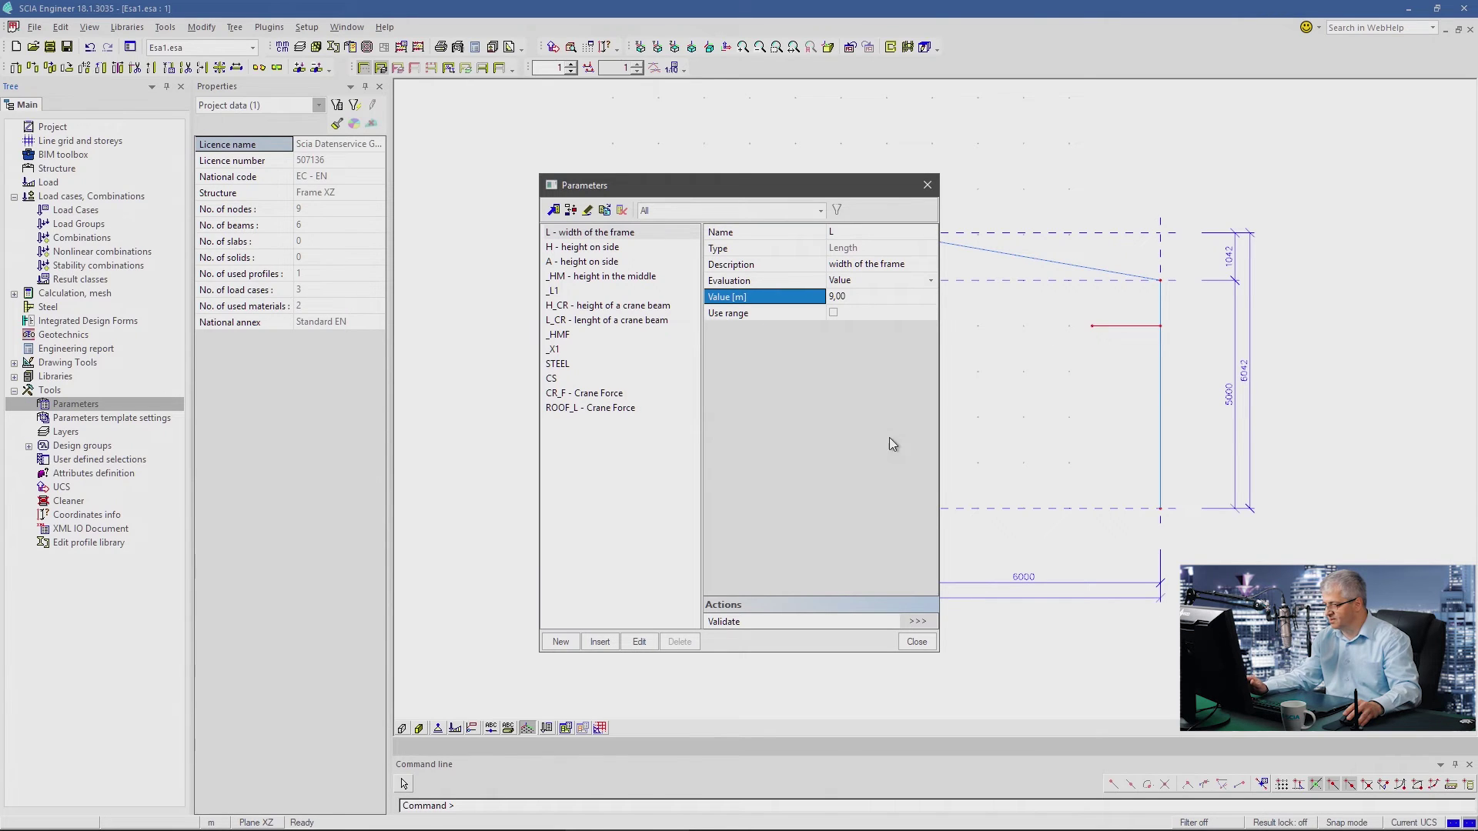
# - Close the parameter list and run the correctness check on the parameters
pyautogui.click(916, 642)
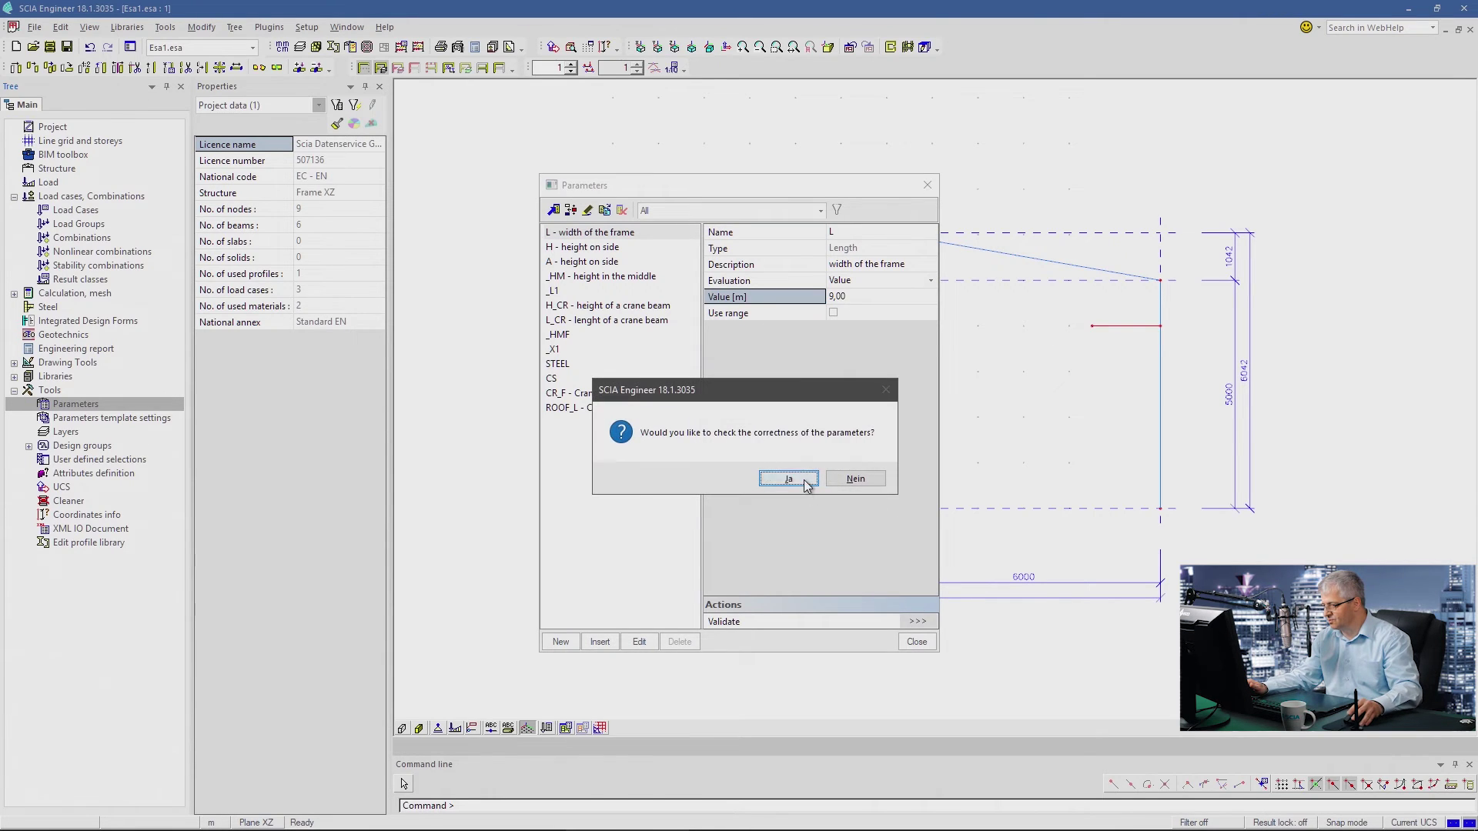
pyautogui.click(804, 484)
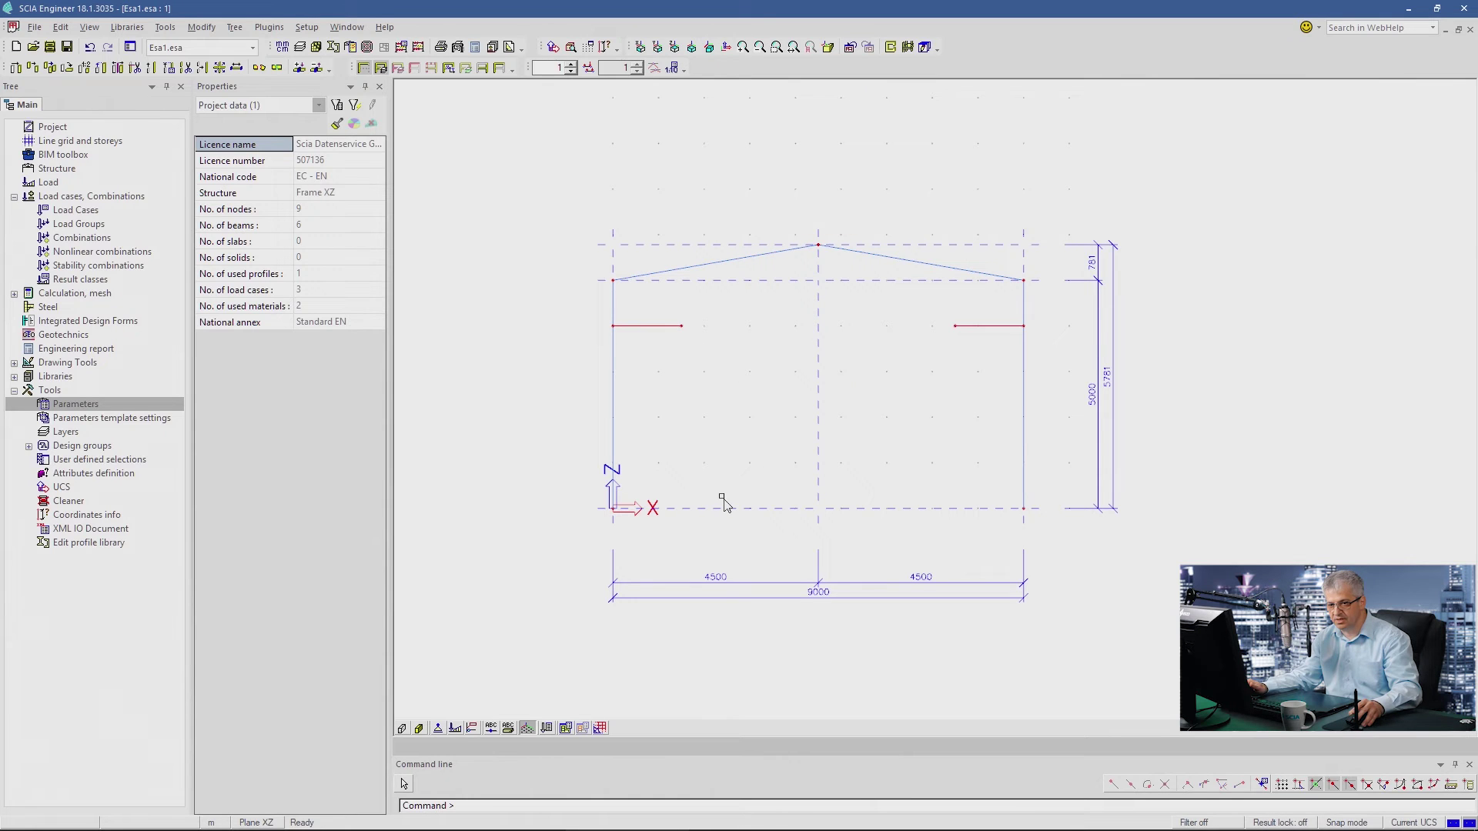
# - Set parameter L, the width of the frame, to 12 m and close the parameters with a correctness check
pyautogui.doubleClick(76, 404)
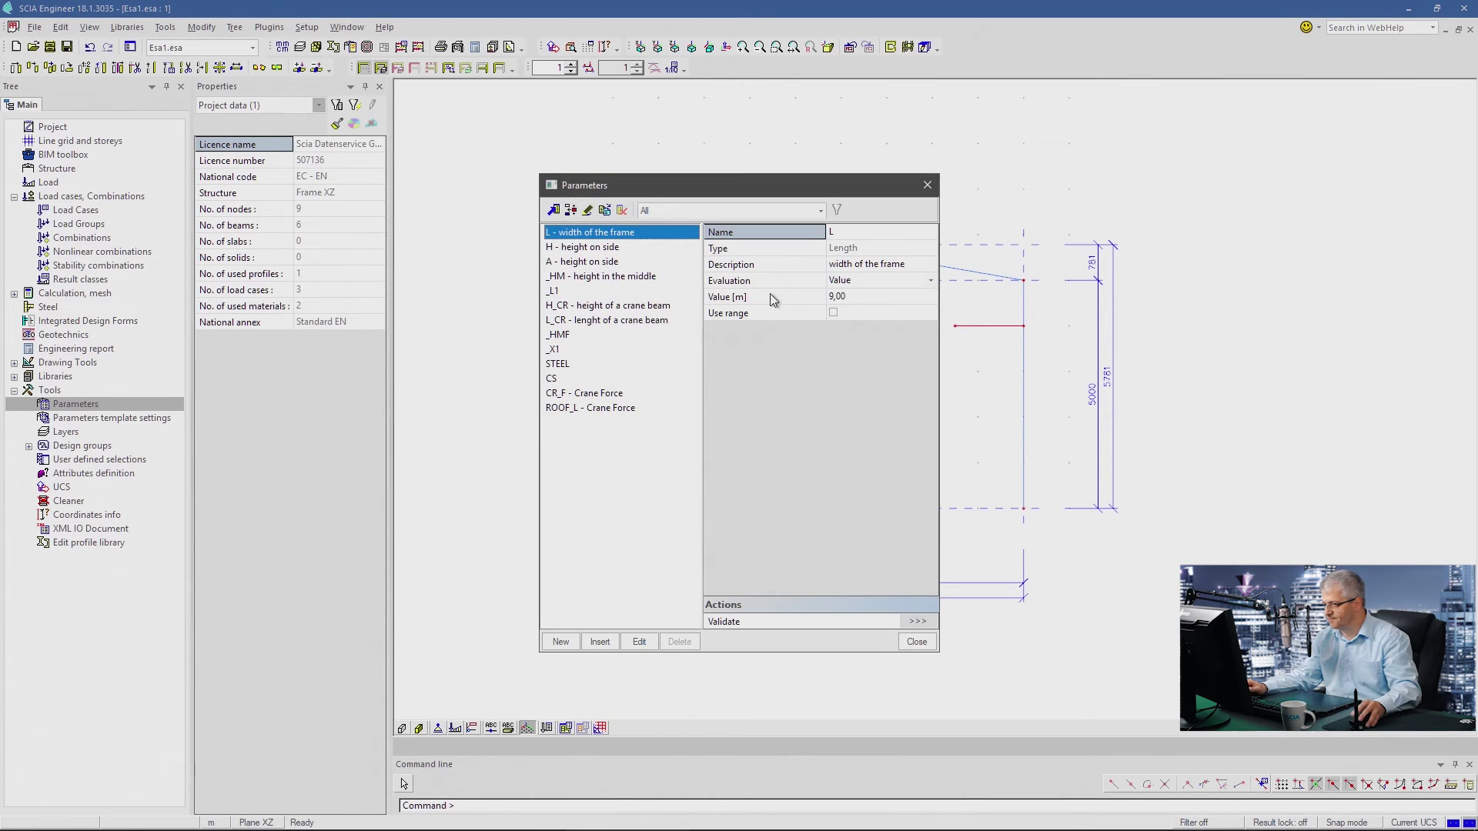
pyautogui.click(844, 301)
pyautogui.write('12')
pyautogui.press('Return')
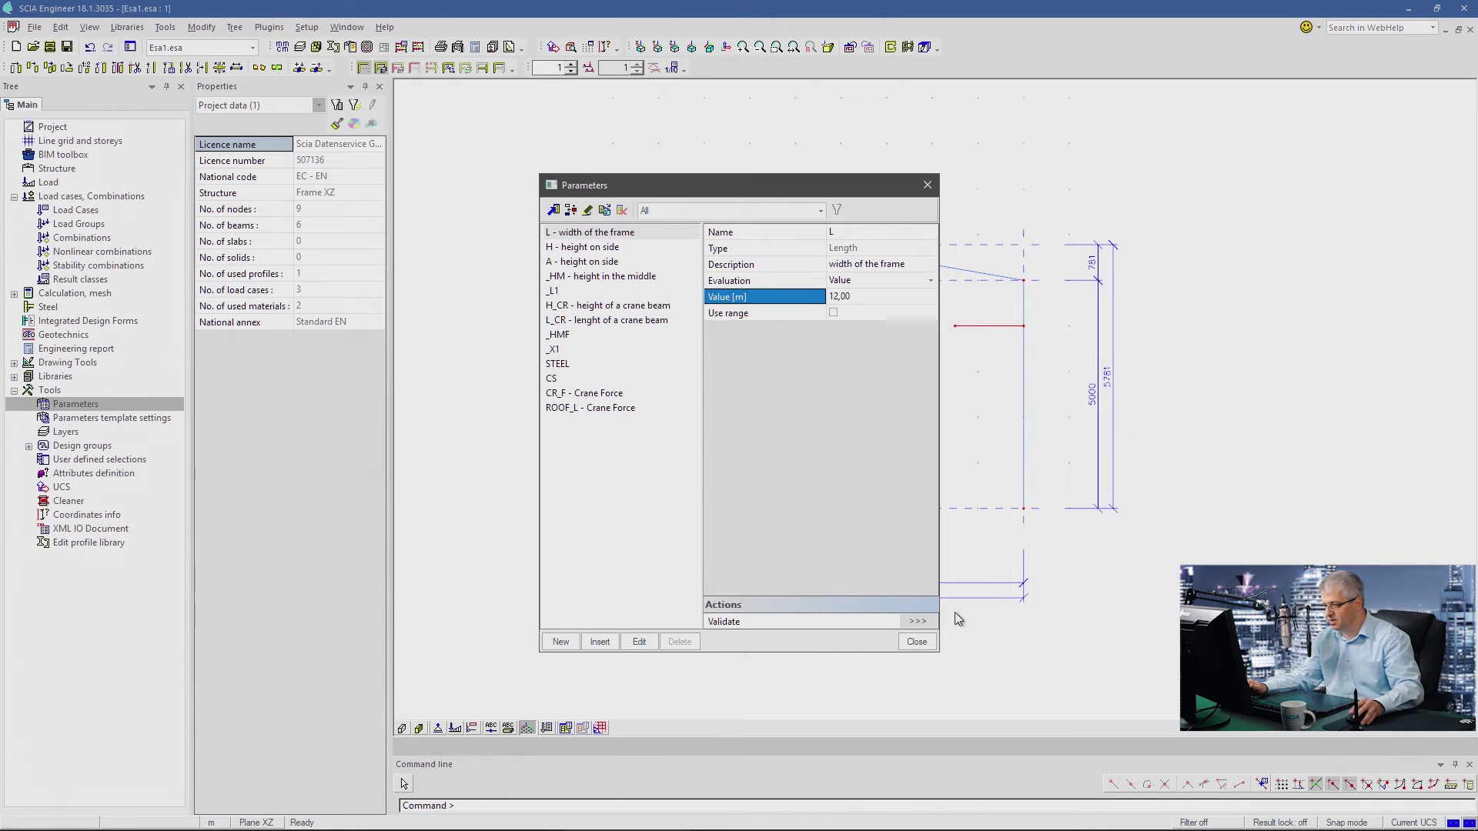
pyautogui.press('Return')
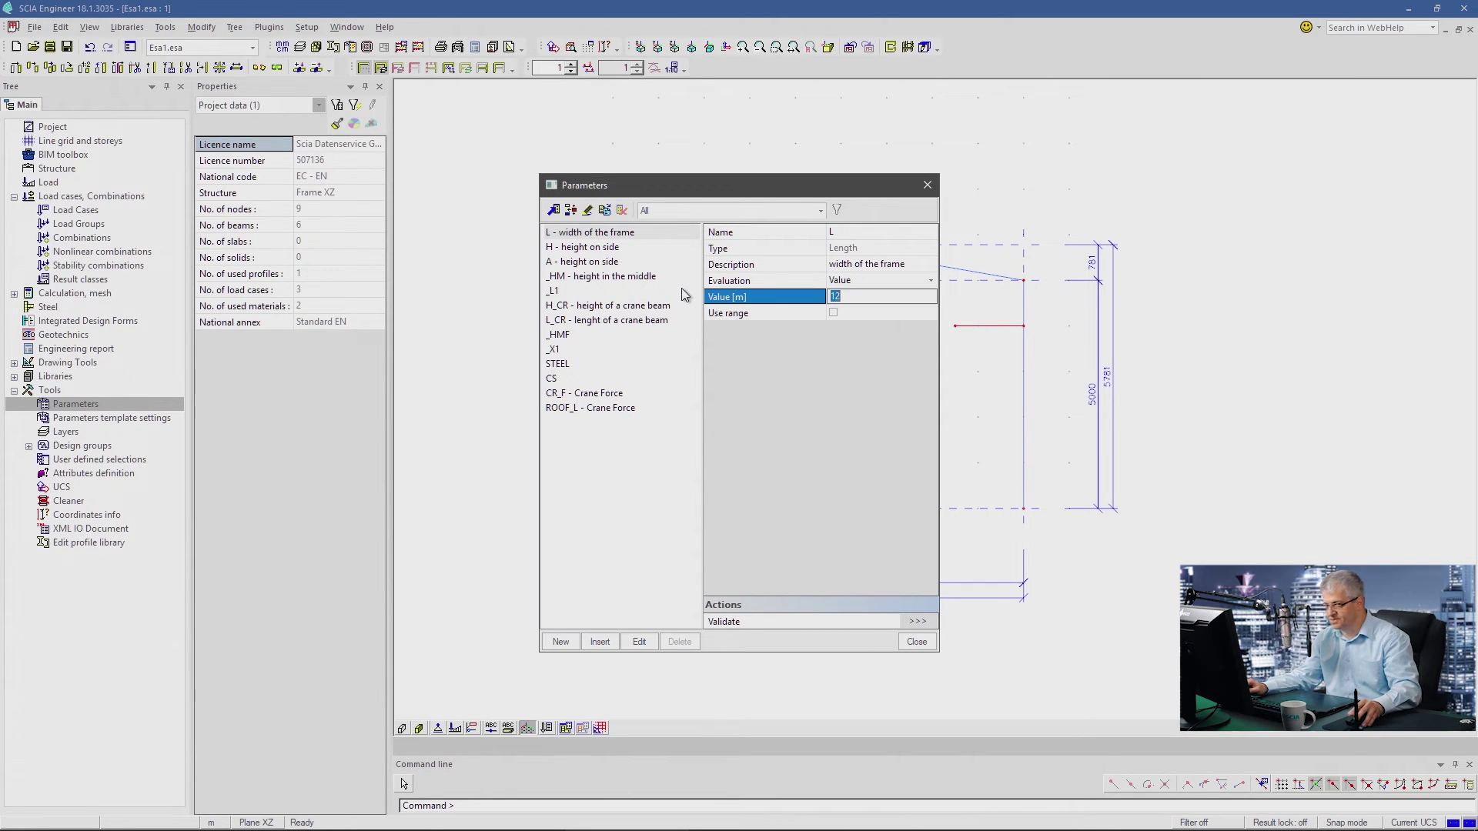
pyautogui.click(918, 641)
pyautogui.click(777, 478)
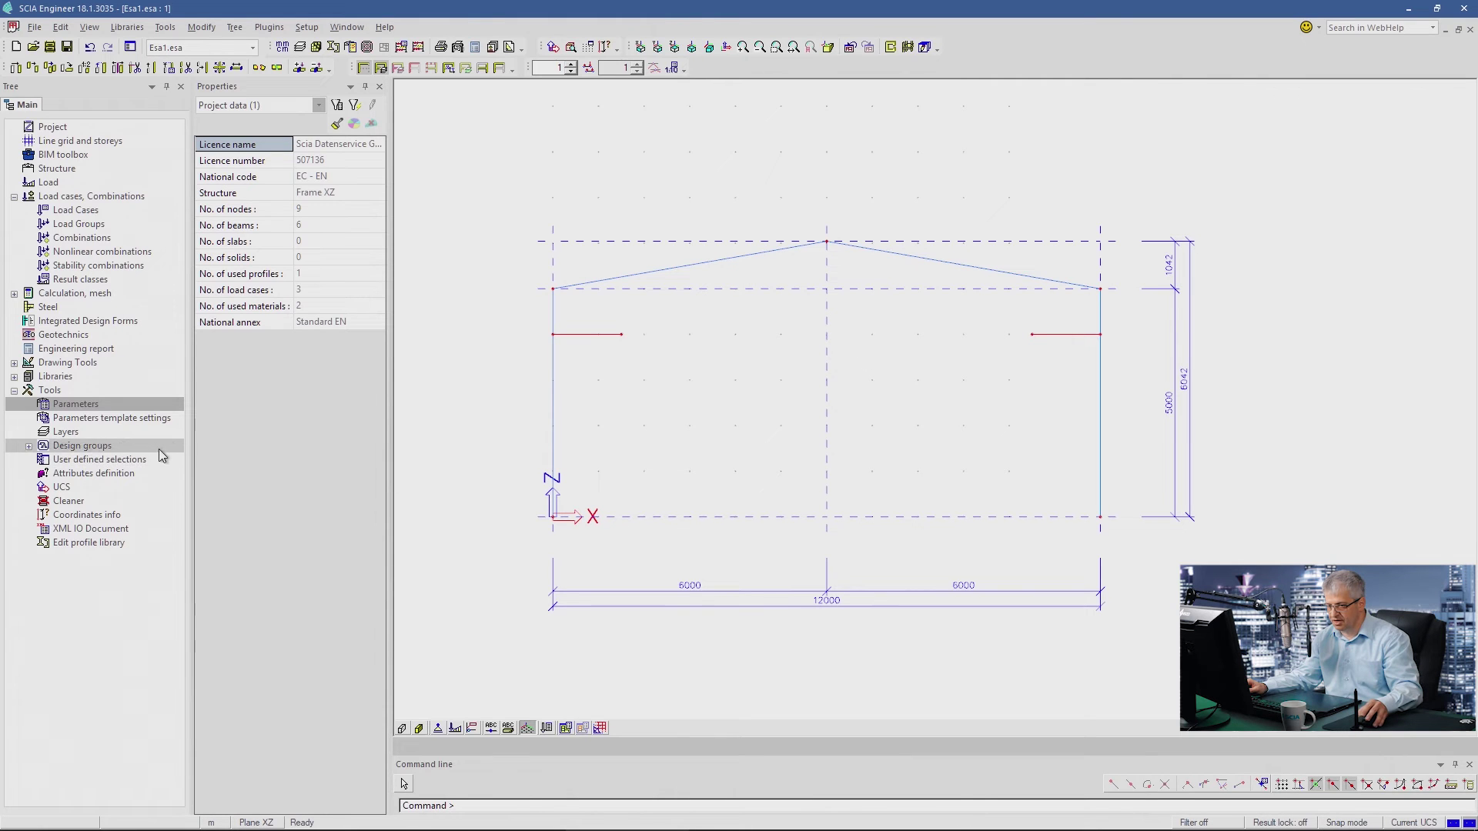
pyautogui.click(92, 417)
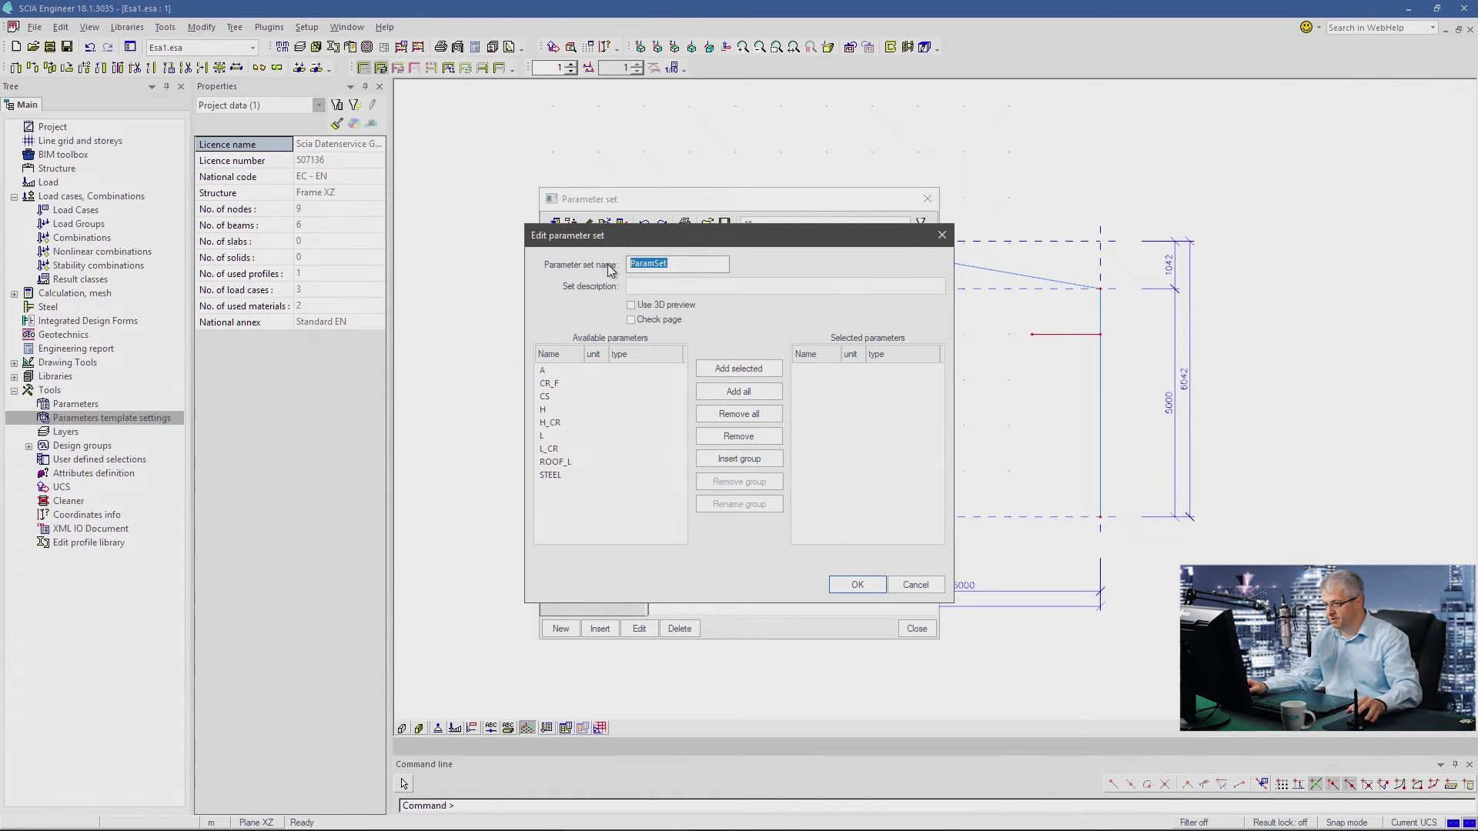
pyautogui.write('Geo')
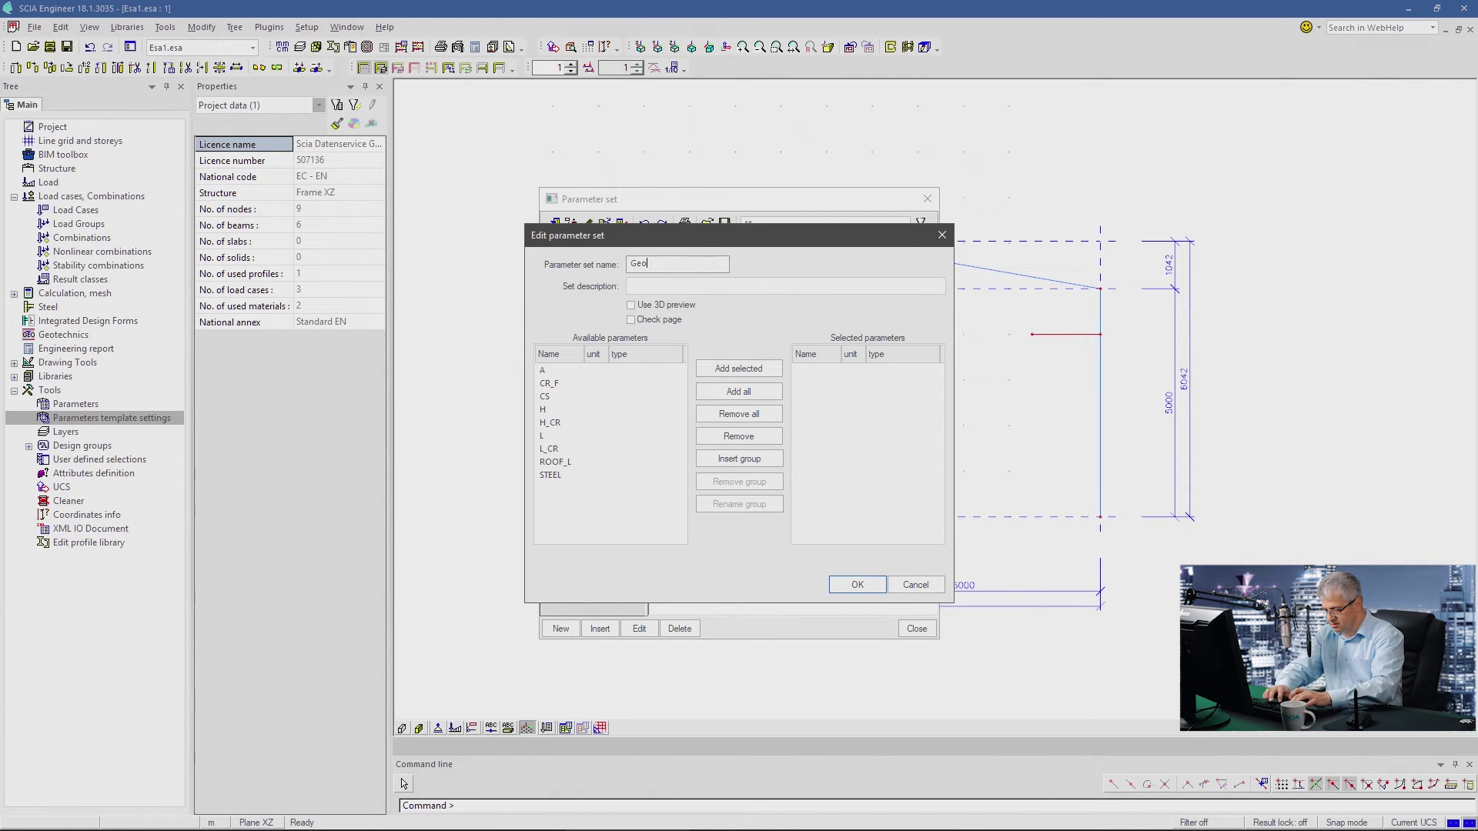
pyautogui.write('metr')
pyautogui.press('Escape')
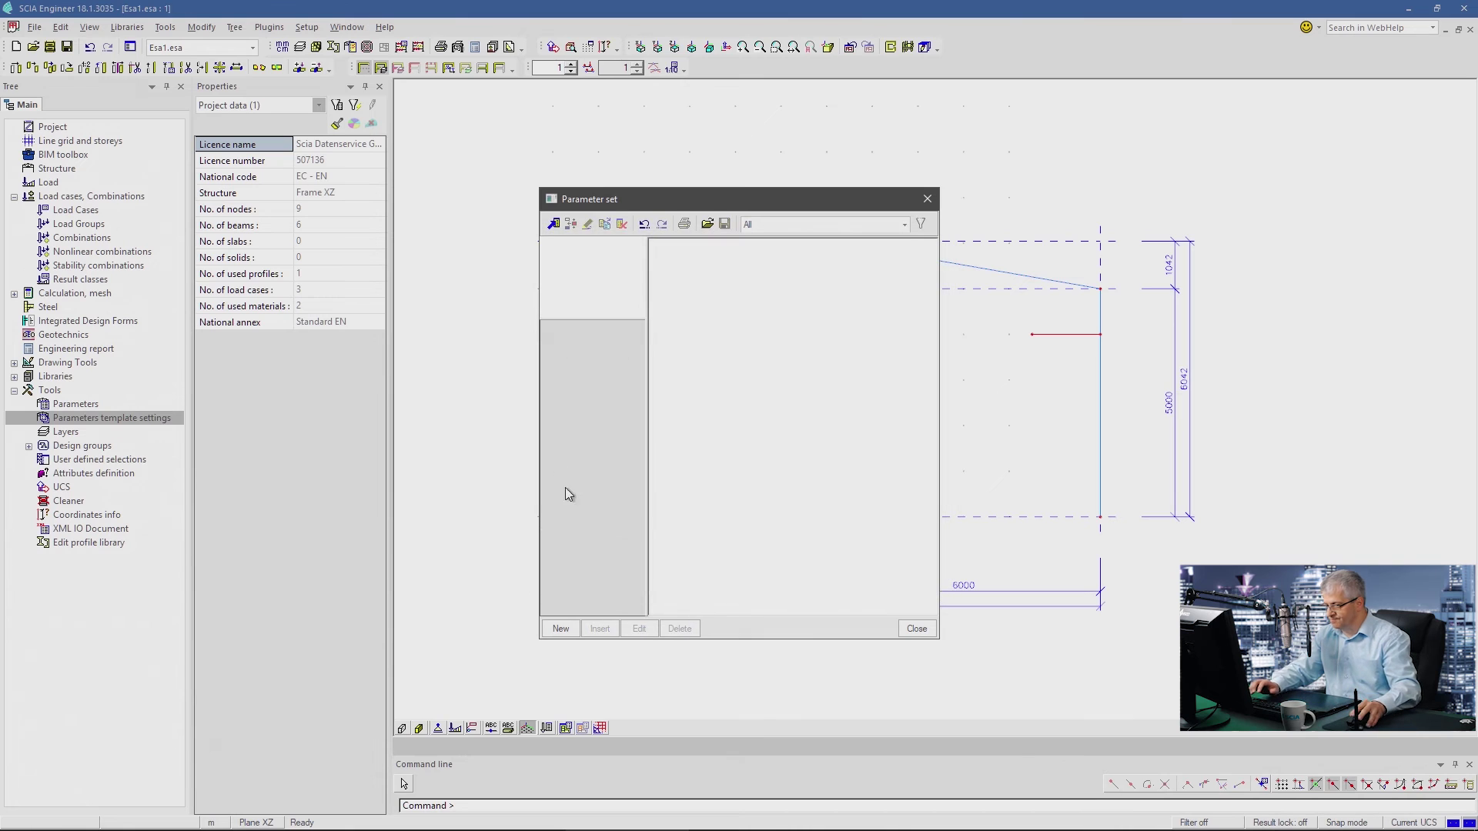
# - Create a template parameter set named Geometry and add parameters STEEL, CS, L, H and A to it
pyautogui.click(561, 629)
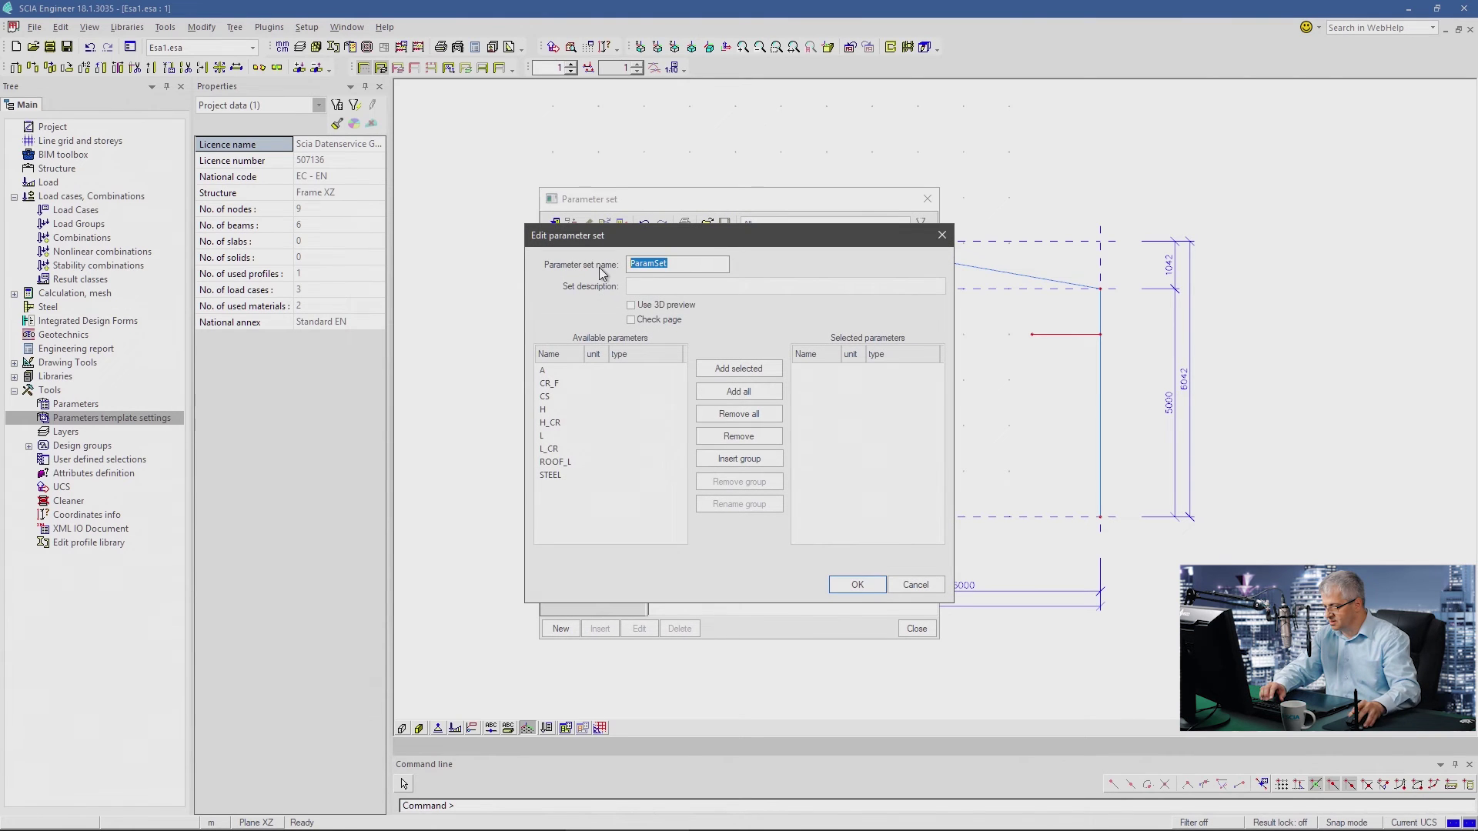
pyautogui.write('Geometry')
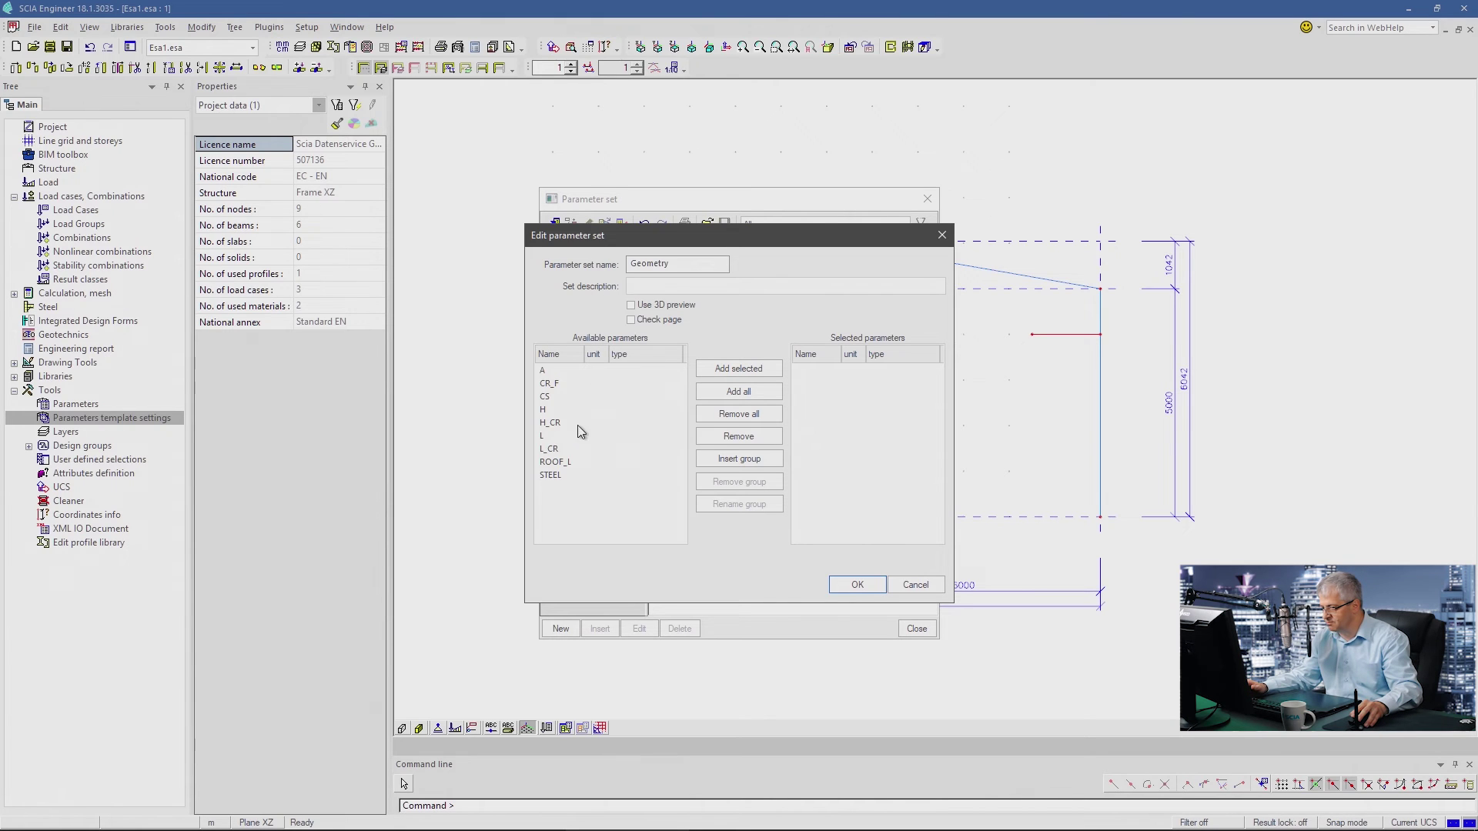
pyautogui.click(550, 475)
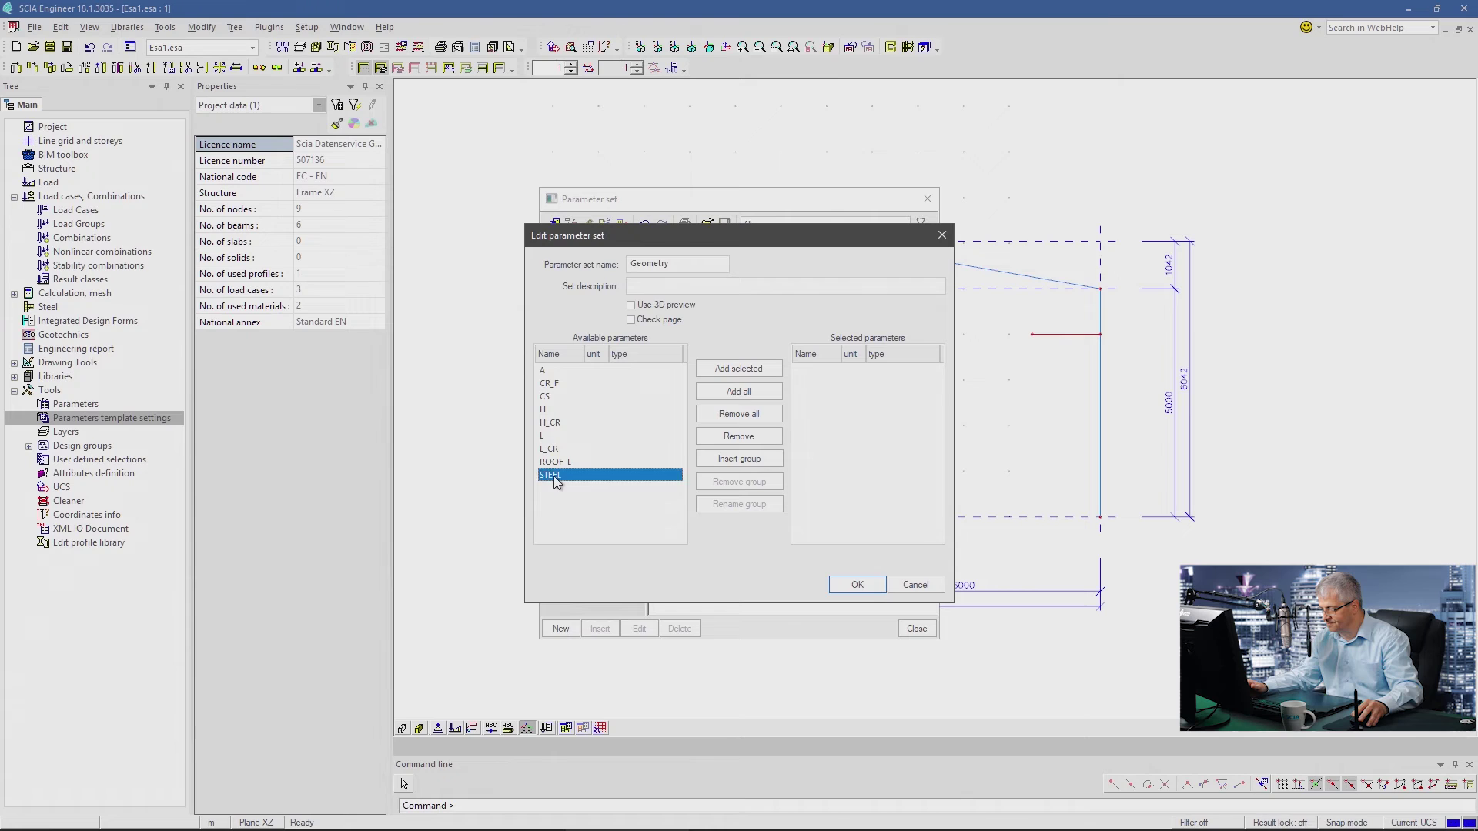
pyautogui.doubleClick(553, 475)
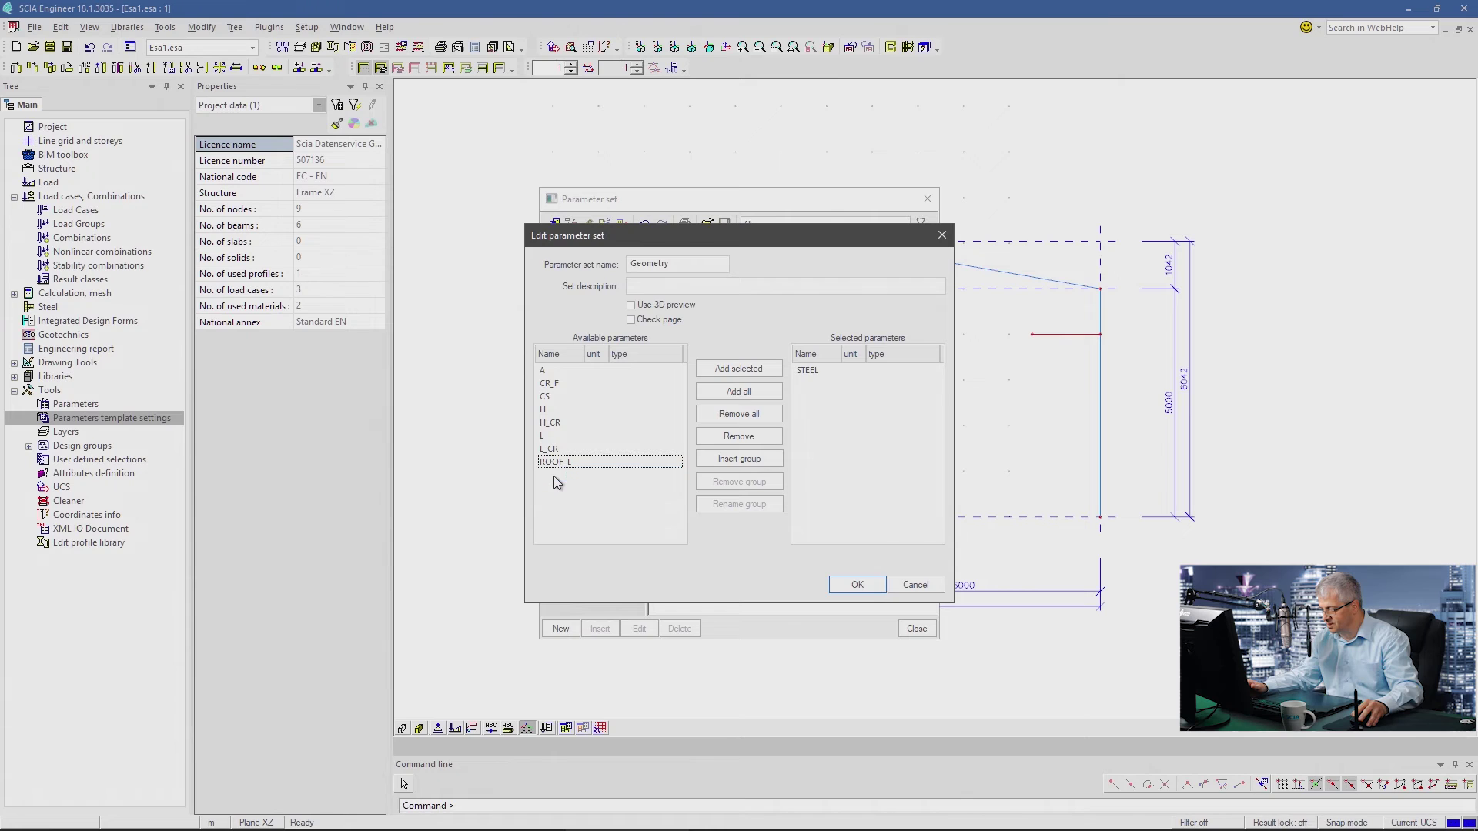
pyautogui.doubleClick(548, 397)
pyautogui.doubleClick(547, 423)
pyautogui.doubleClick(544, 397)
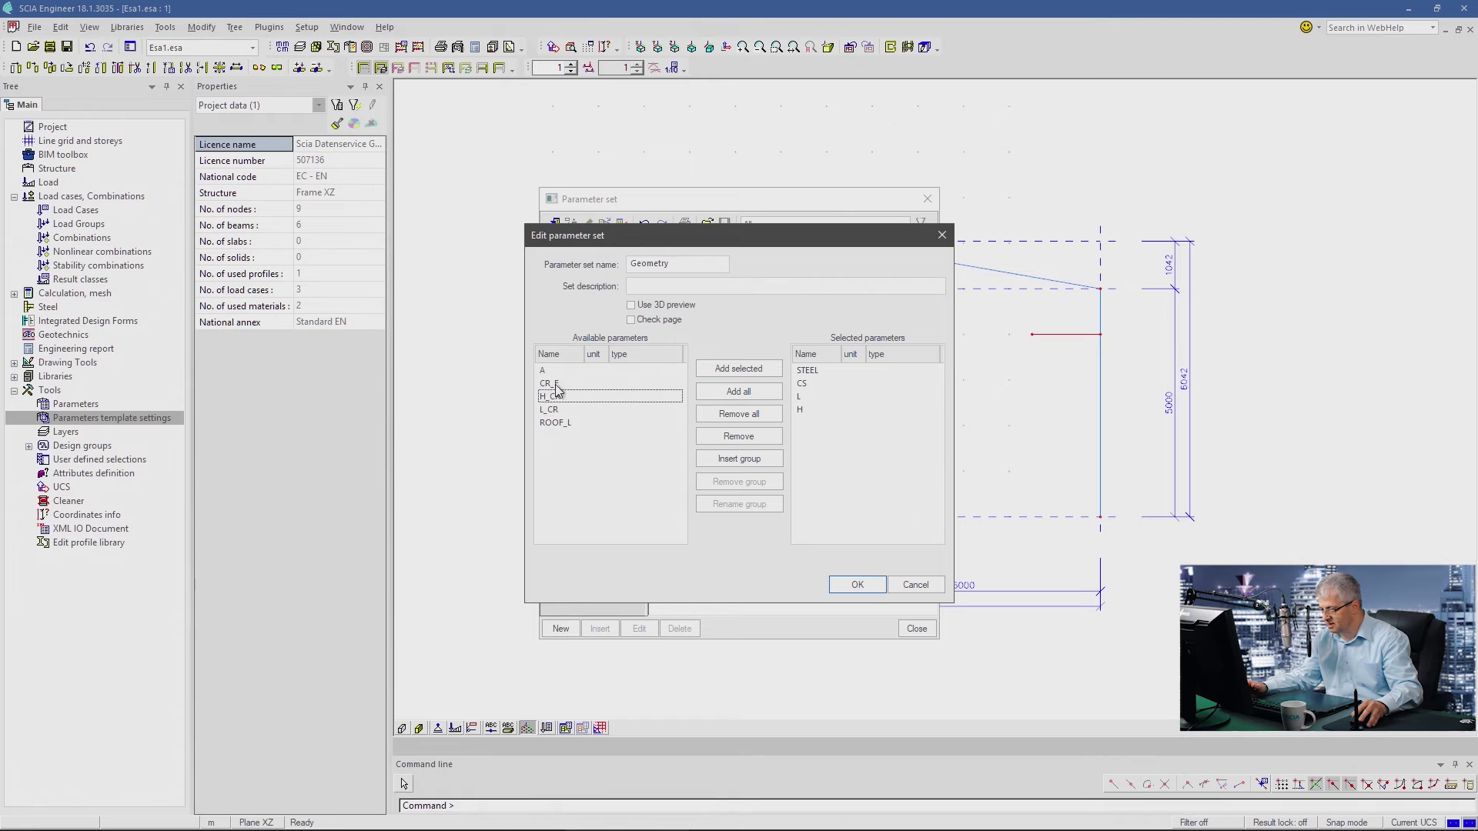
pyautogui.doubleClick(545, 372)
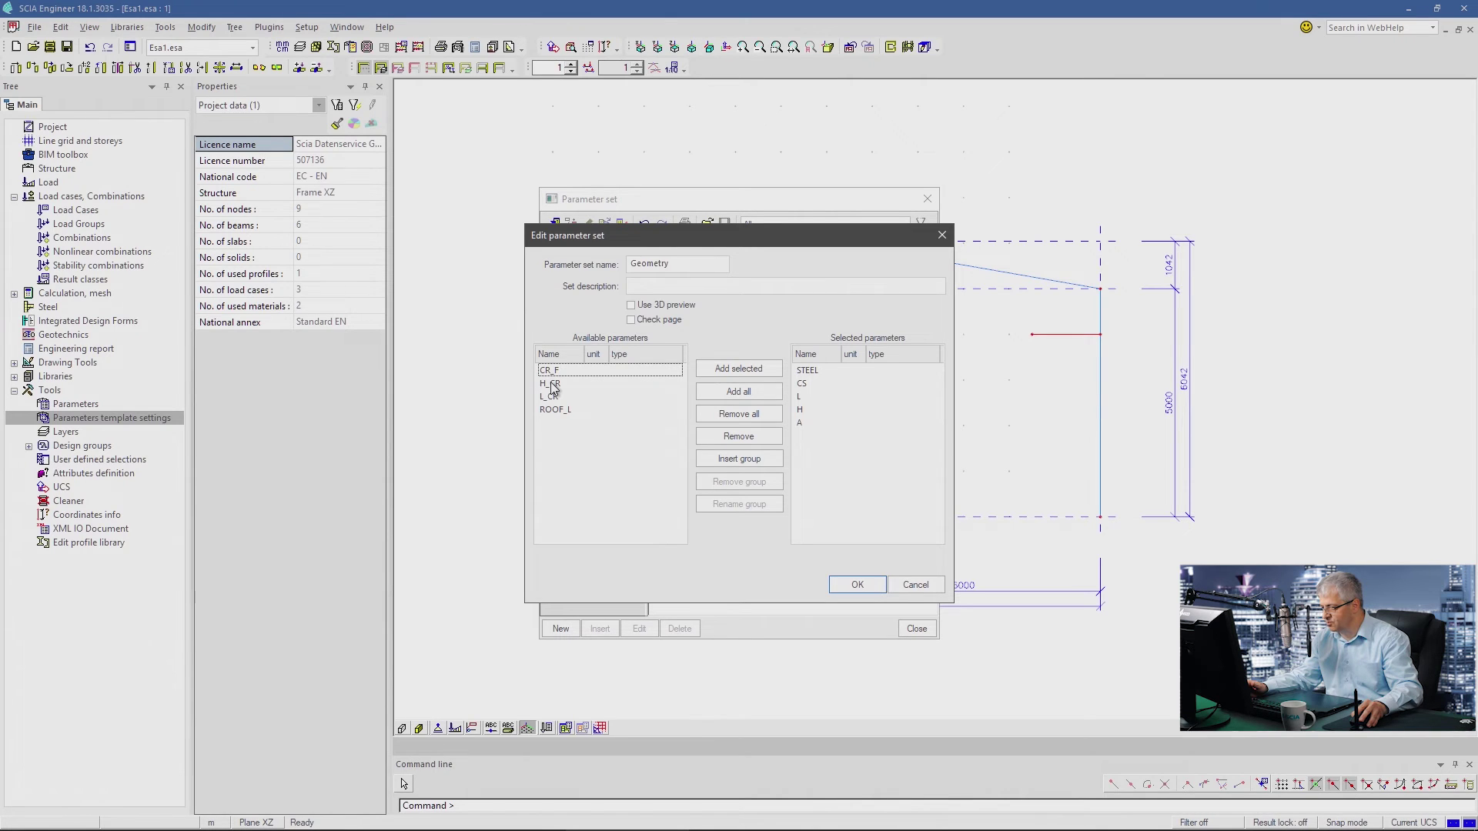
# - Insert a group named Crane below parameter A, add H_CR and L_CR under it, and confirm the Geometry set
pyautogui.click(724, 459)
pyautogui.write('Crane')
pyautogui.click(717, 435)
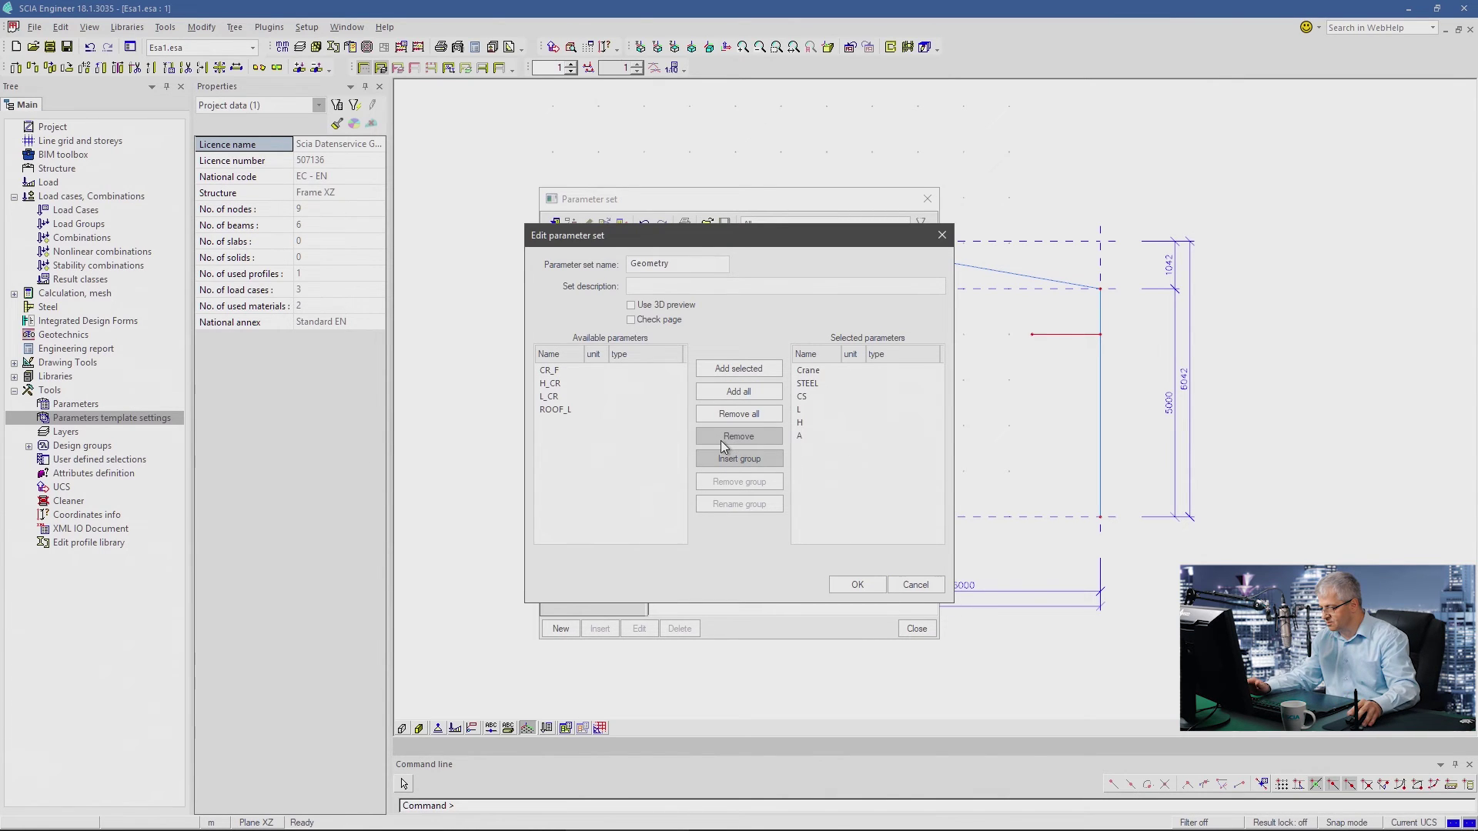
pyautogui.moveTo(808, 371); pyautogui.dragTo(810, 425)
pyautogui.click(806, 435)
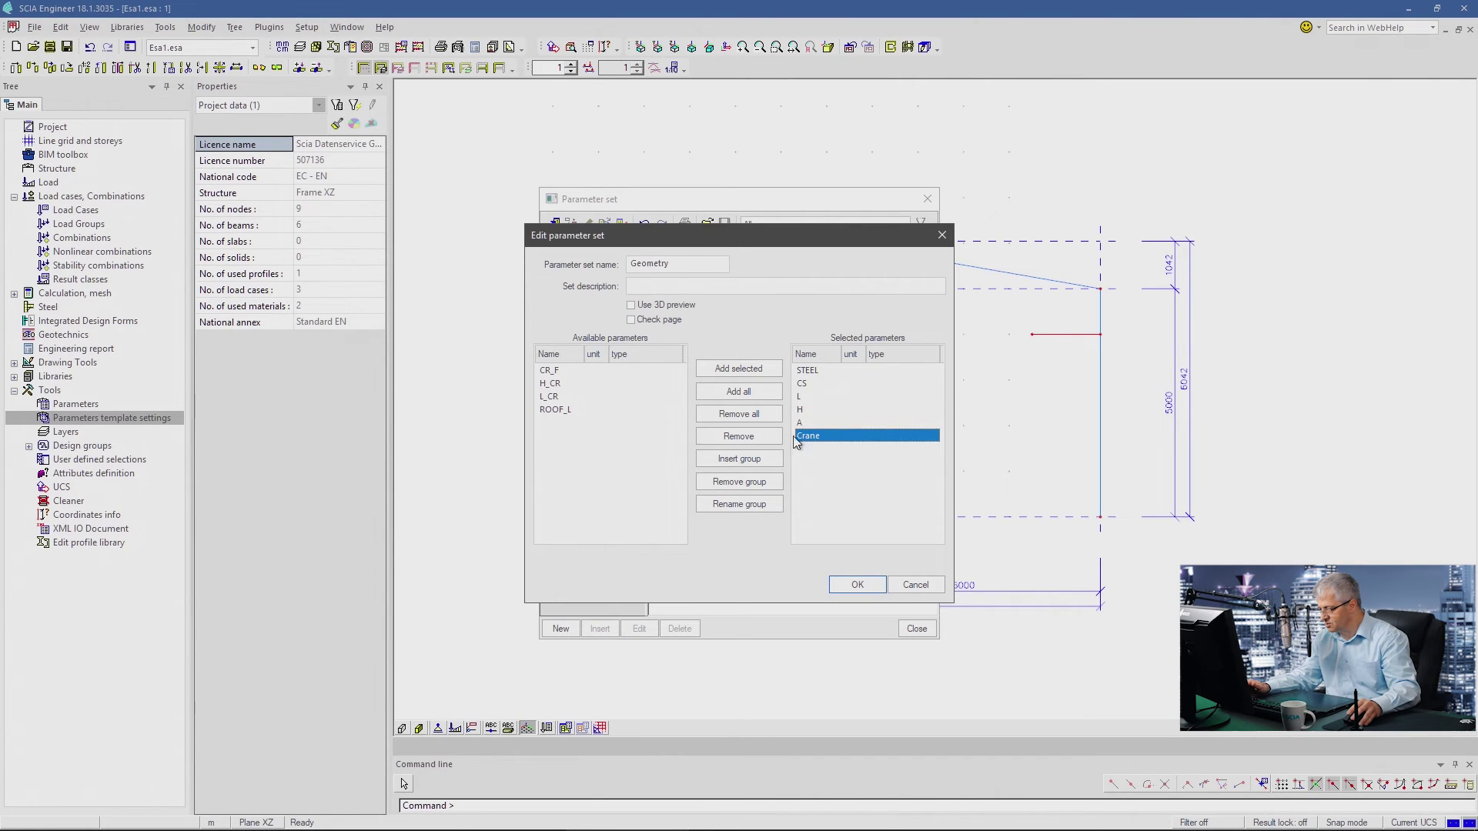
pyautogui.doubleClick(551, 385)
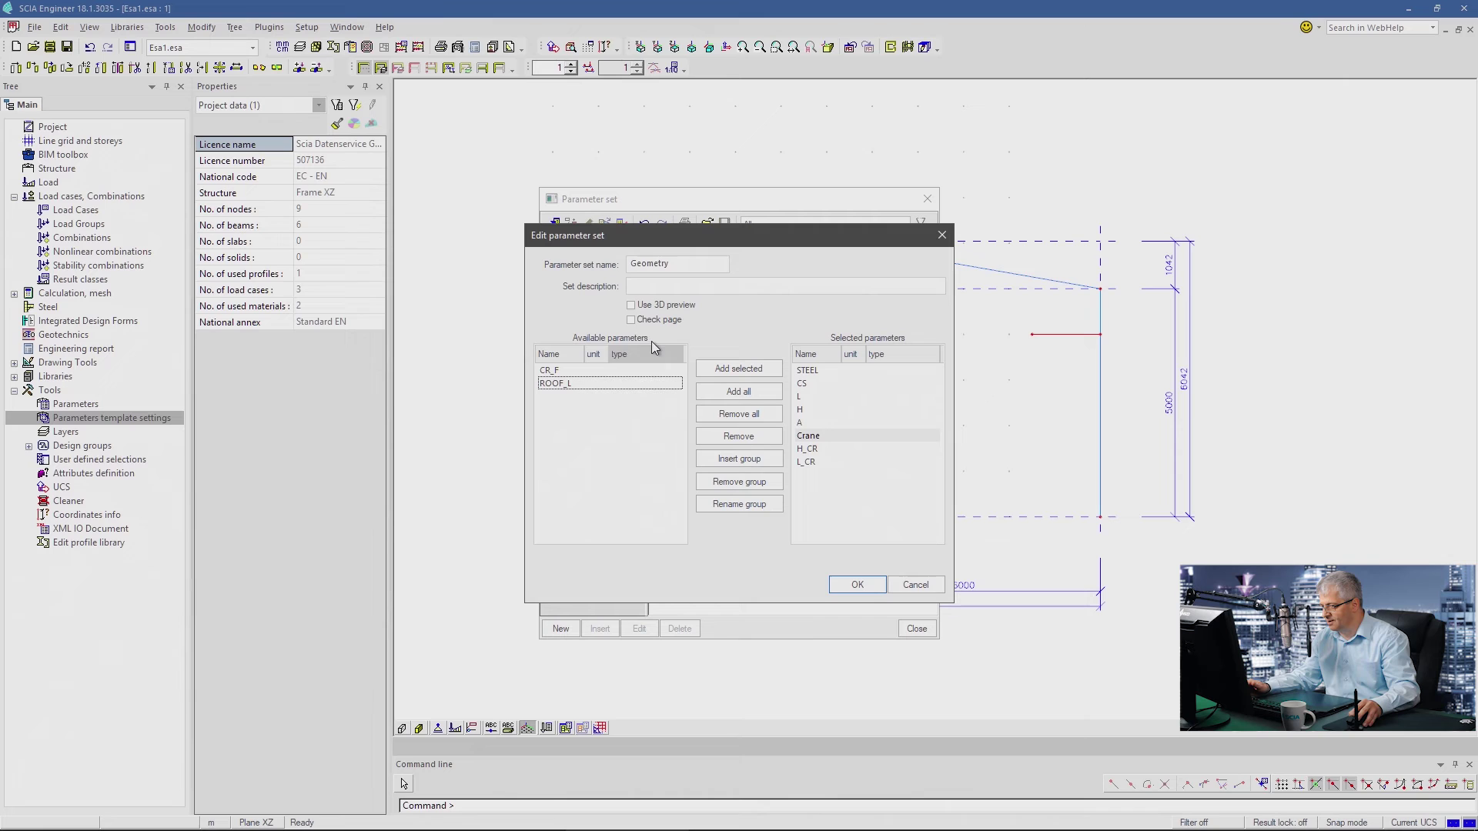
pyautogui.click(857, 585)
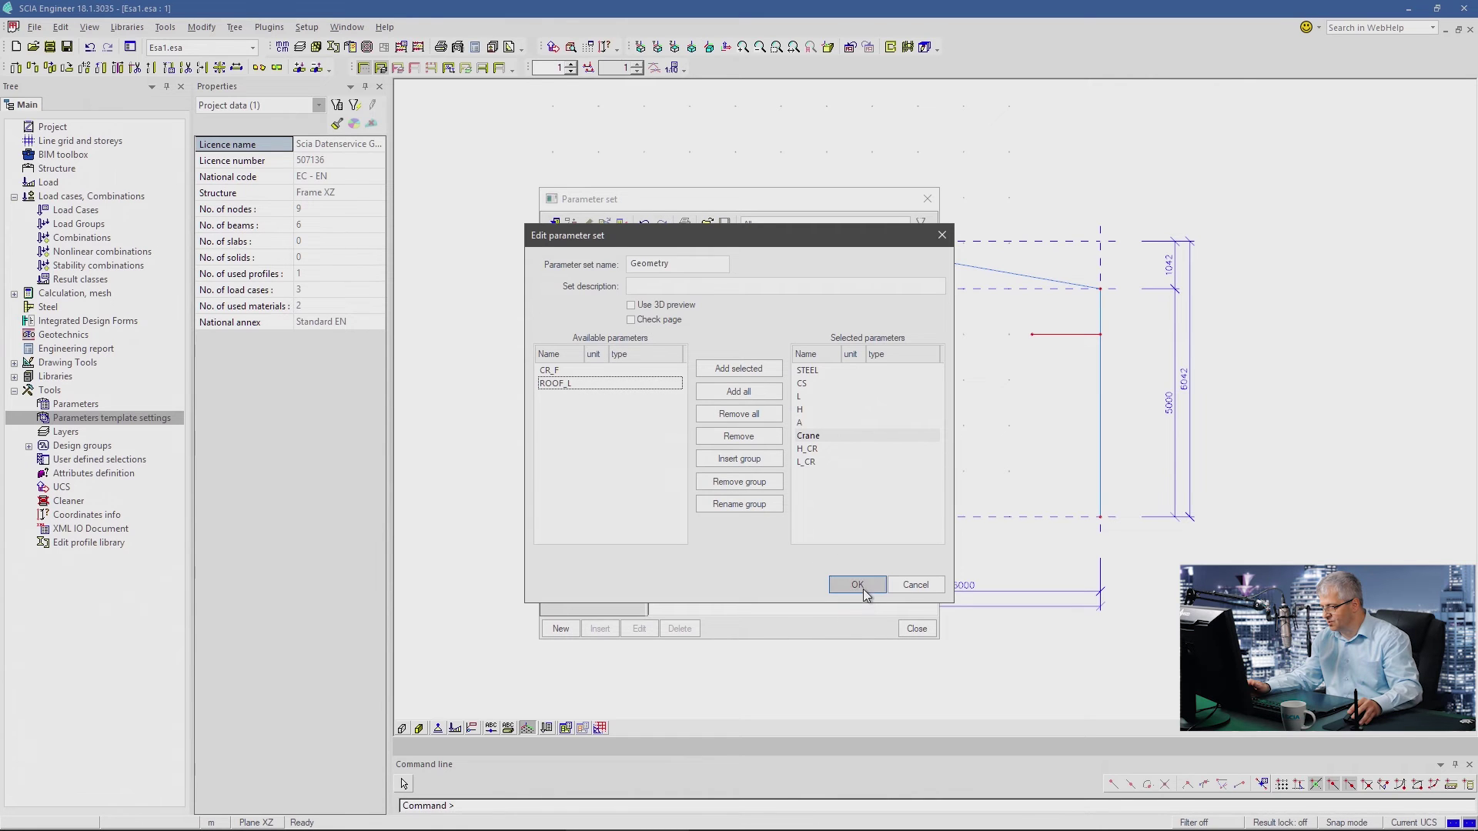
# - Create a second parameter set named Loads with parameters CR_F and ROOF_L, and leave the template settings
pyautogui.click(561, 629)
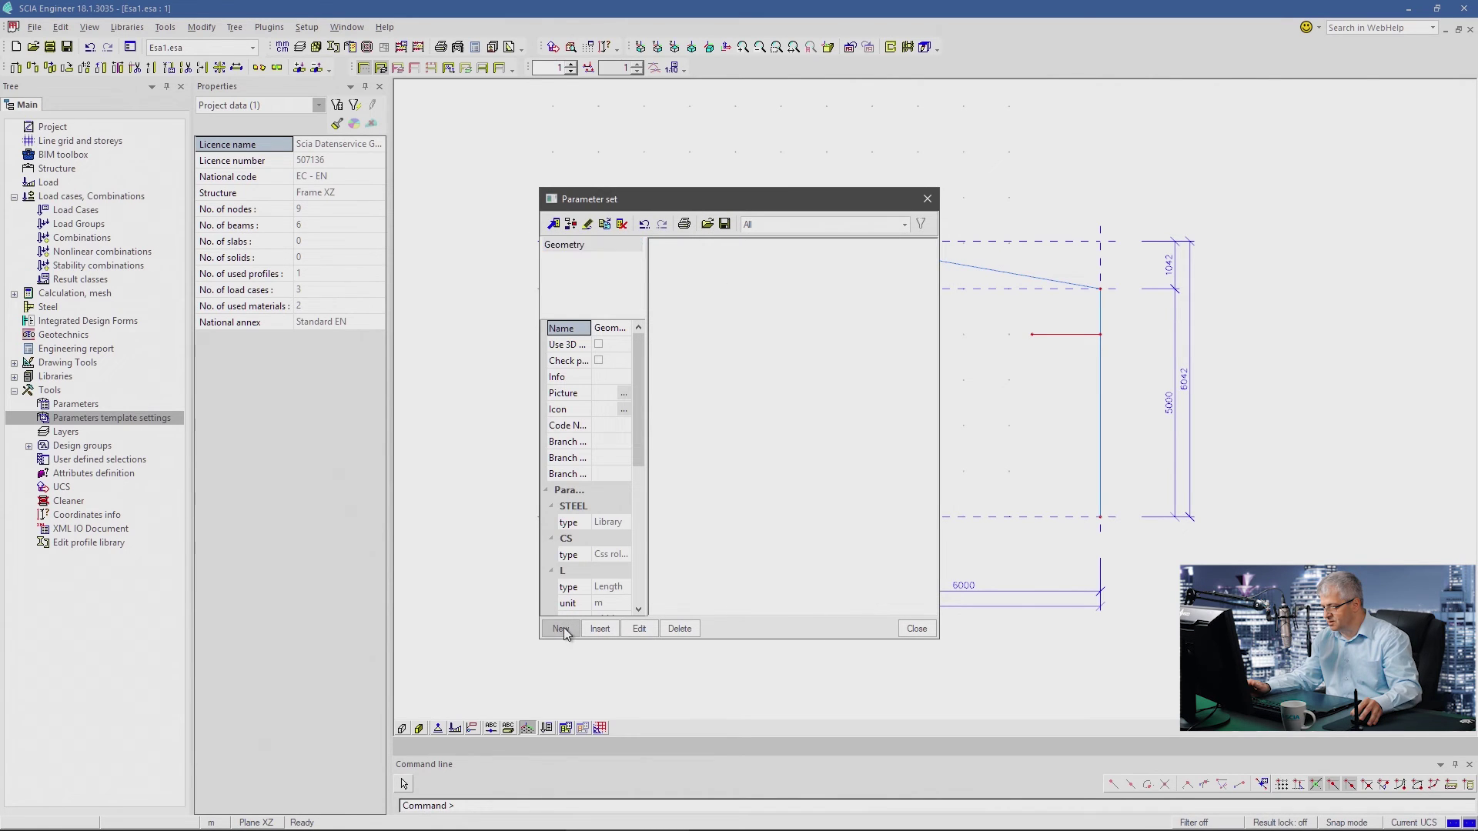
pyautogui.write('Loads')
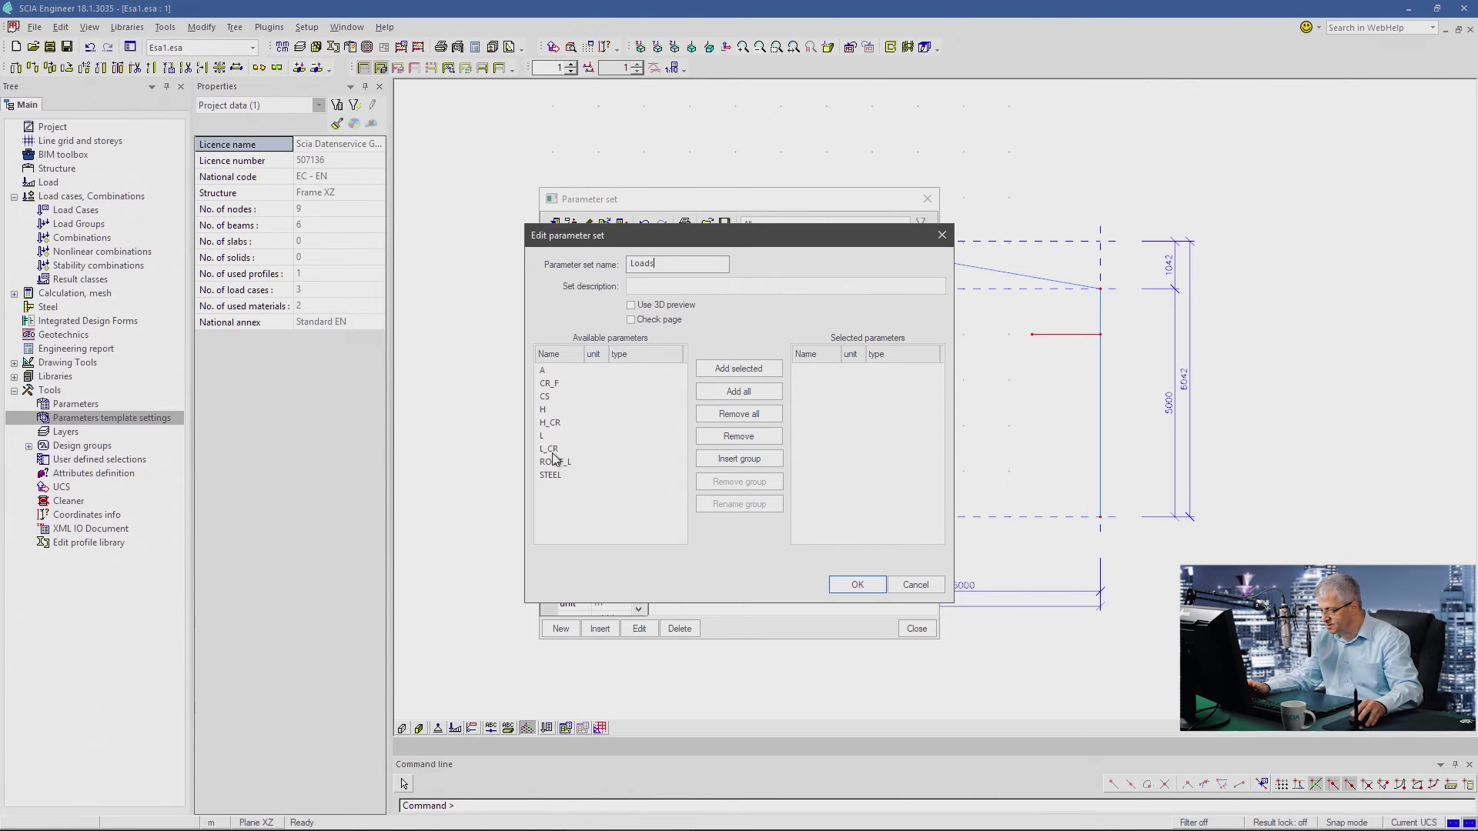
pyautogui.doubleClick(548, 385)
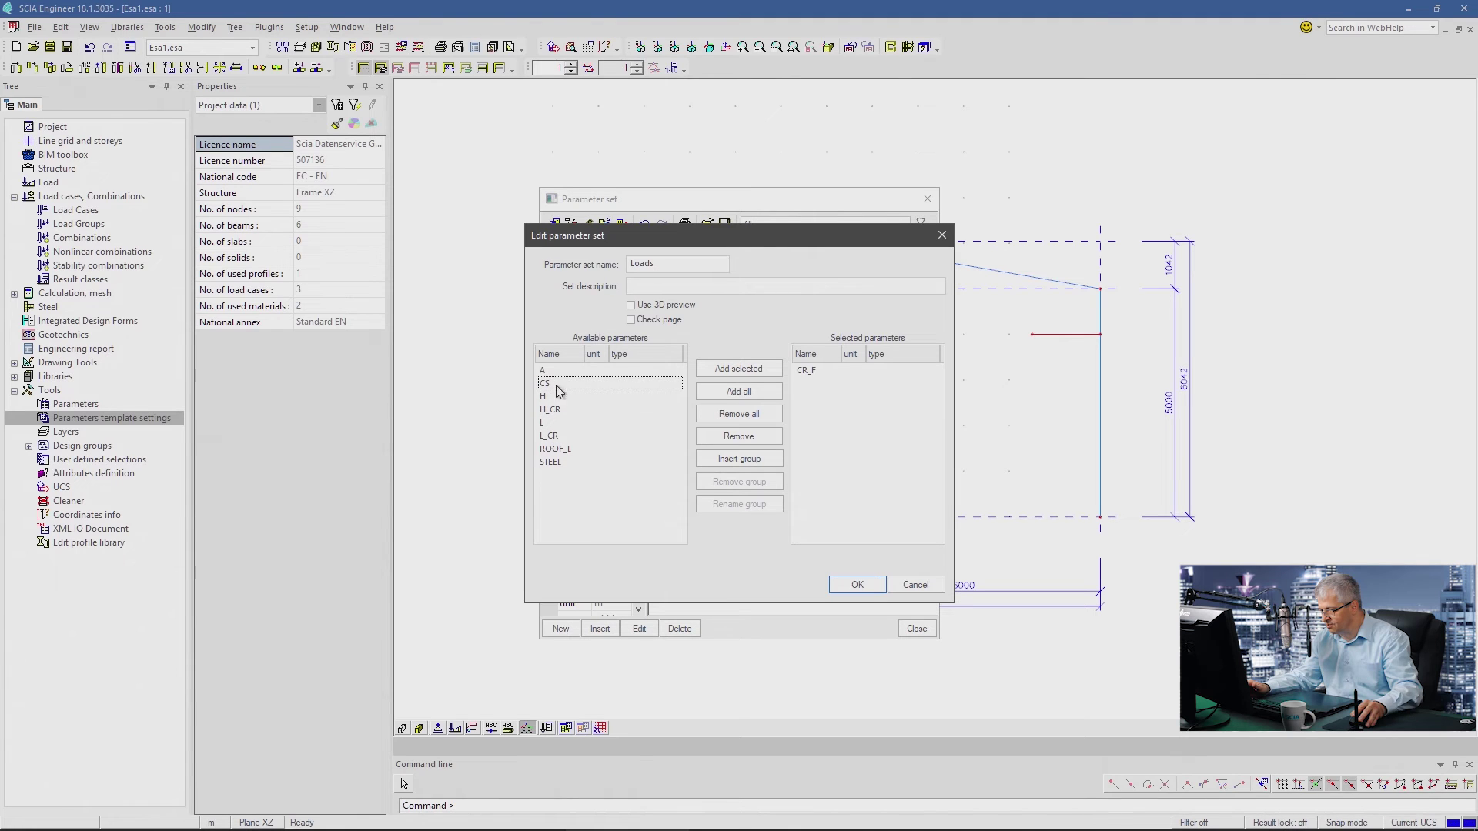
pyautogui.doubleClick(553, 450)
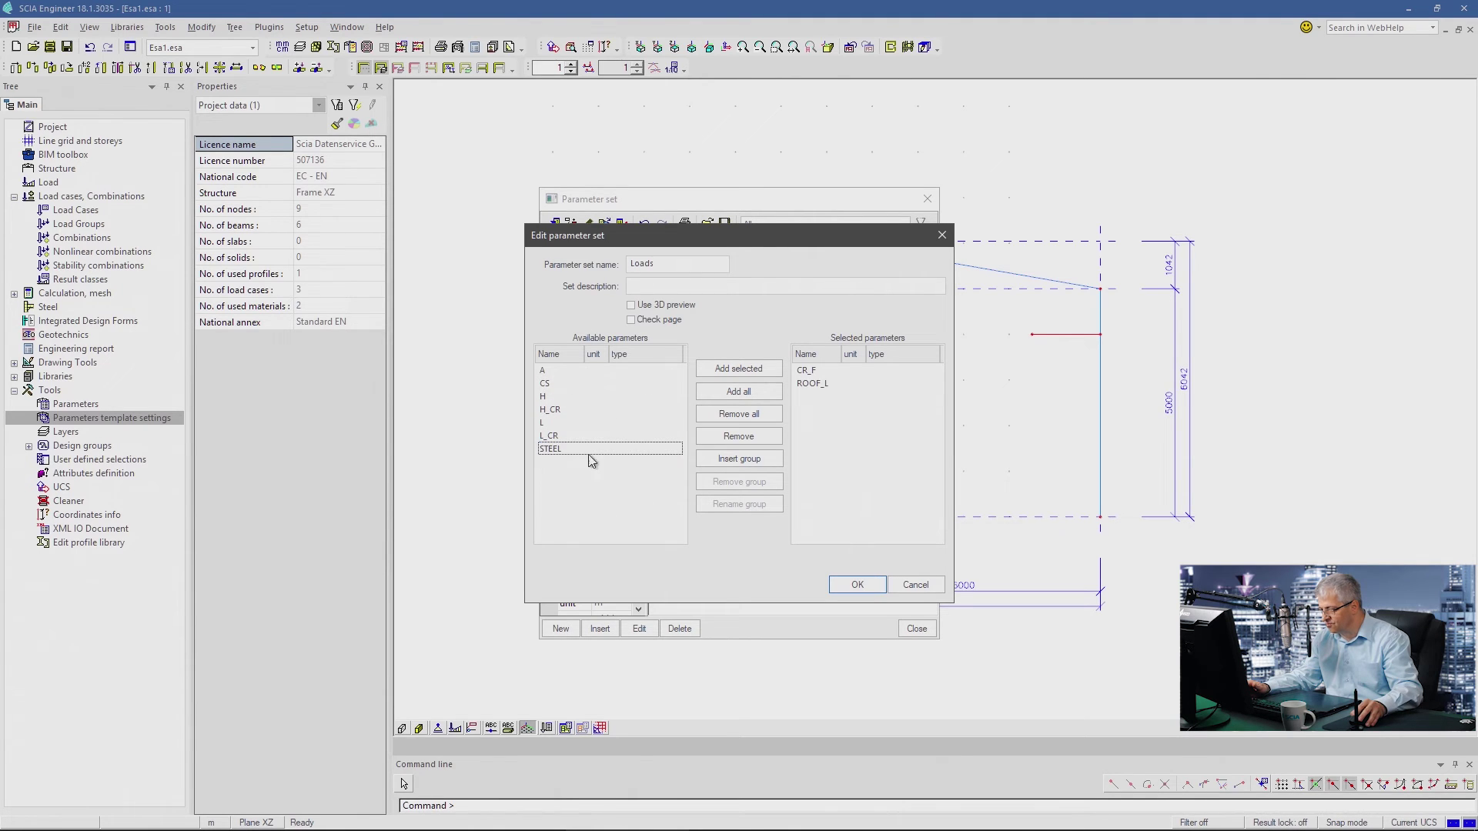
pyautogui.click(857, 585)
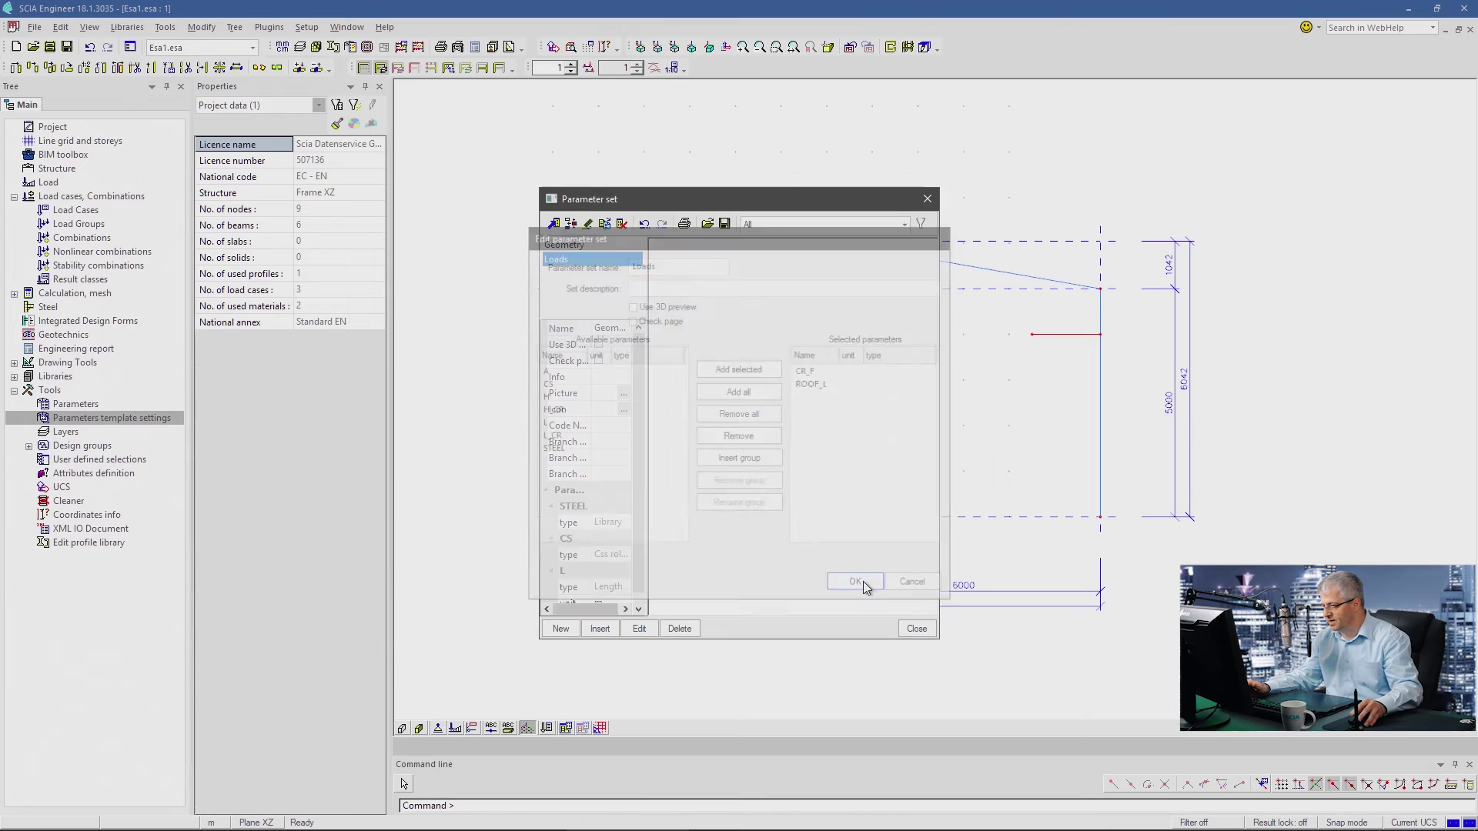
pyautogui.click(914, 628)
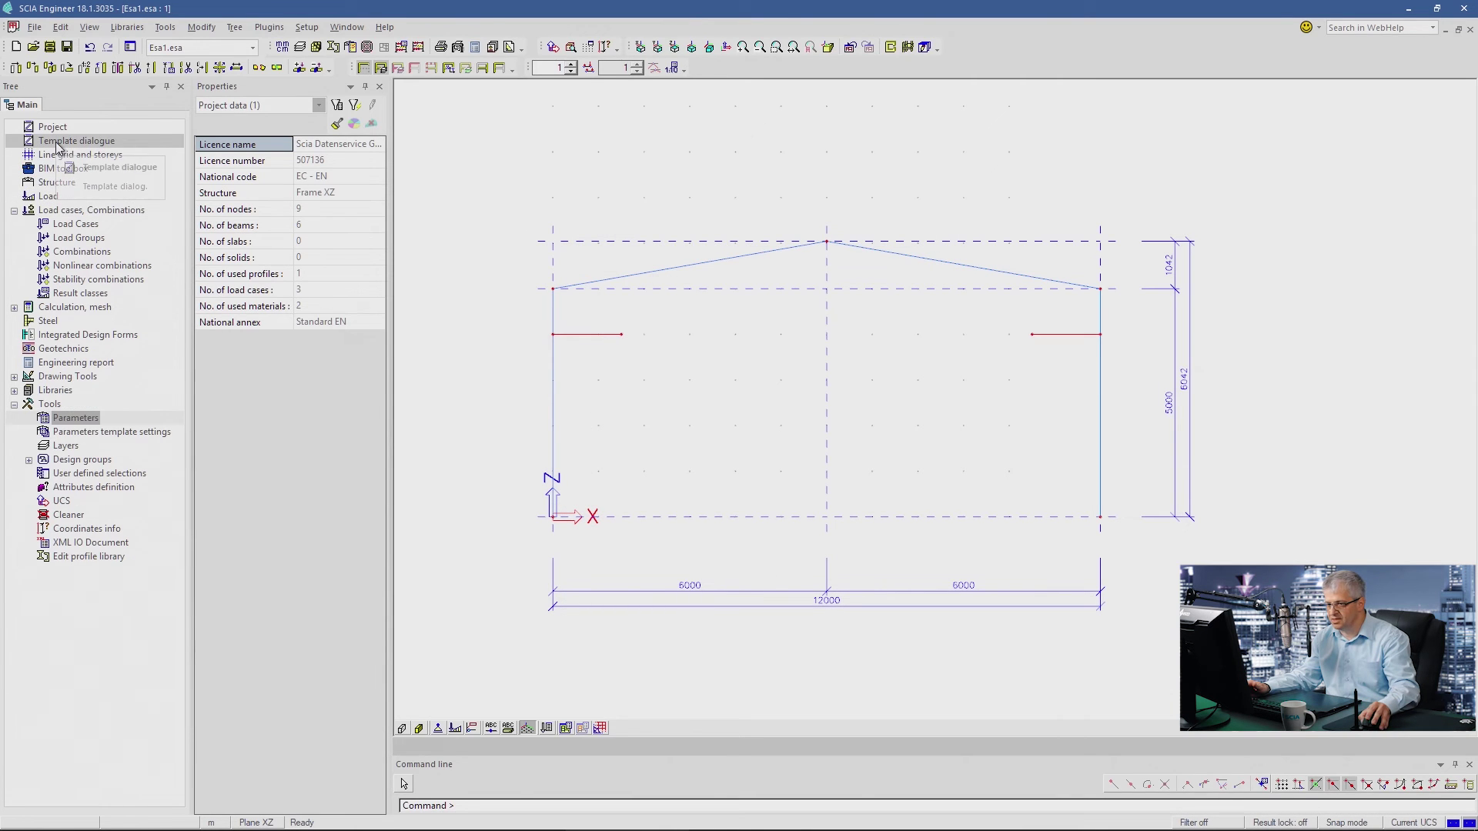
# - Set the width of the frame L to 9 m in the template dialogue and apply it
pyautogui.doubleClick(59, 142)
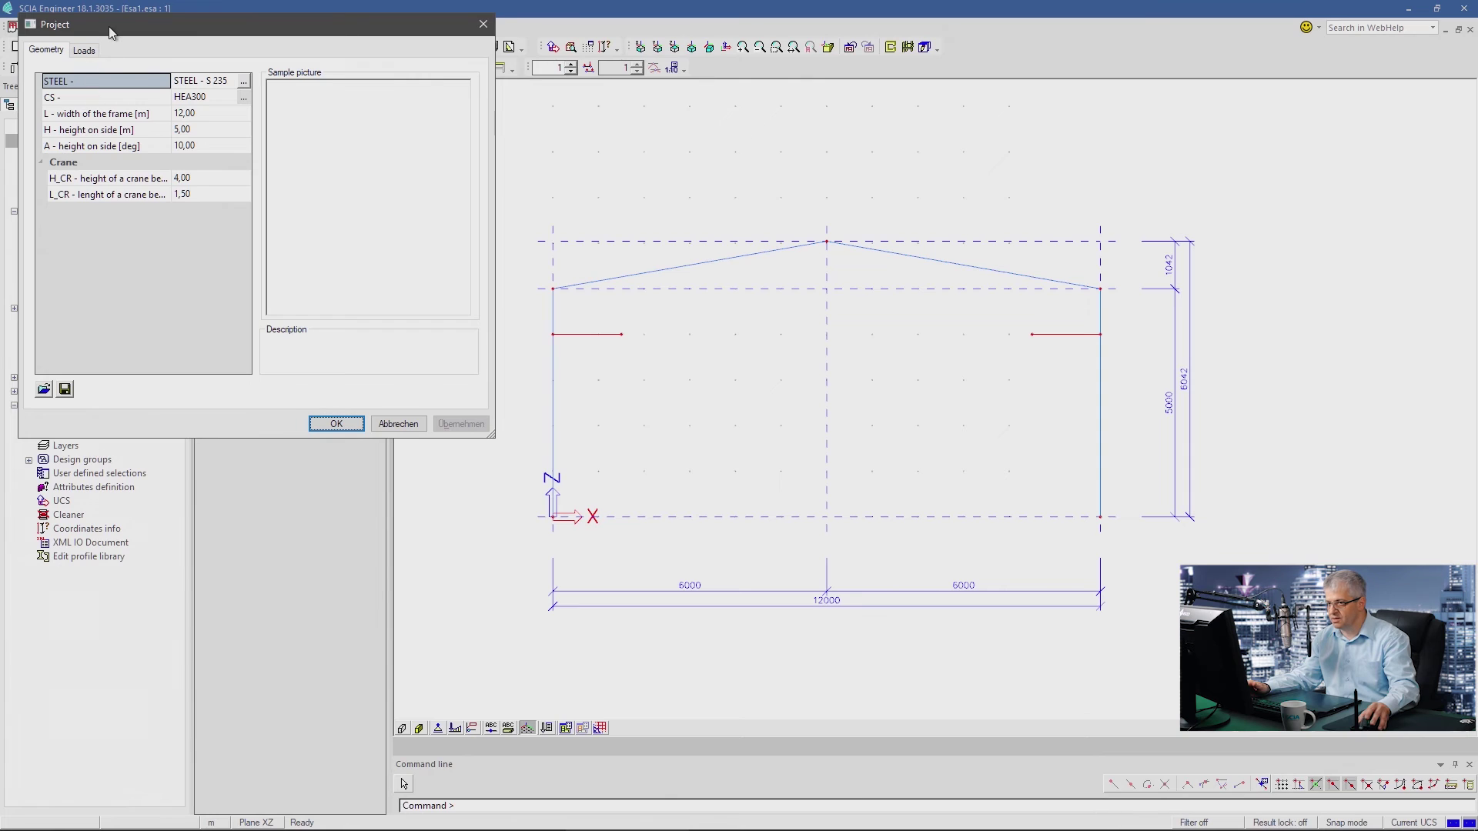
pyautogui.moveTo(109, 28); pyautogui.dragTo(547, 201)
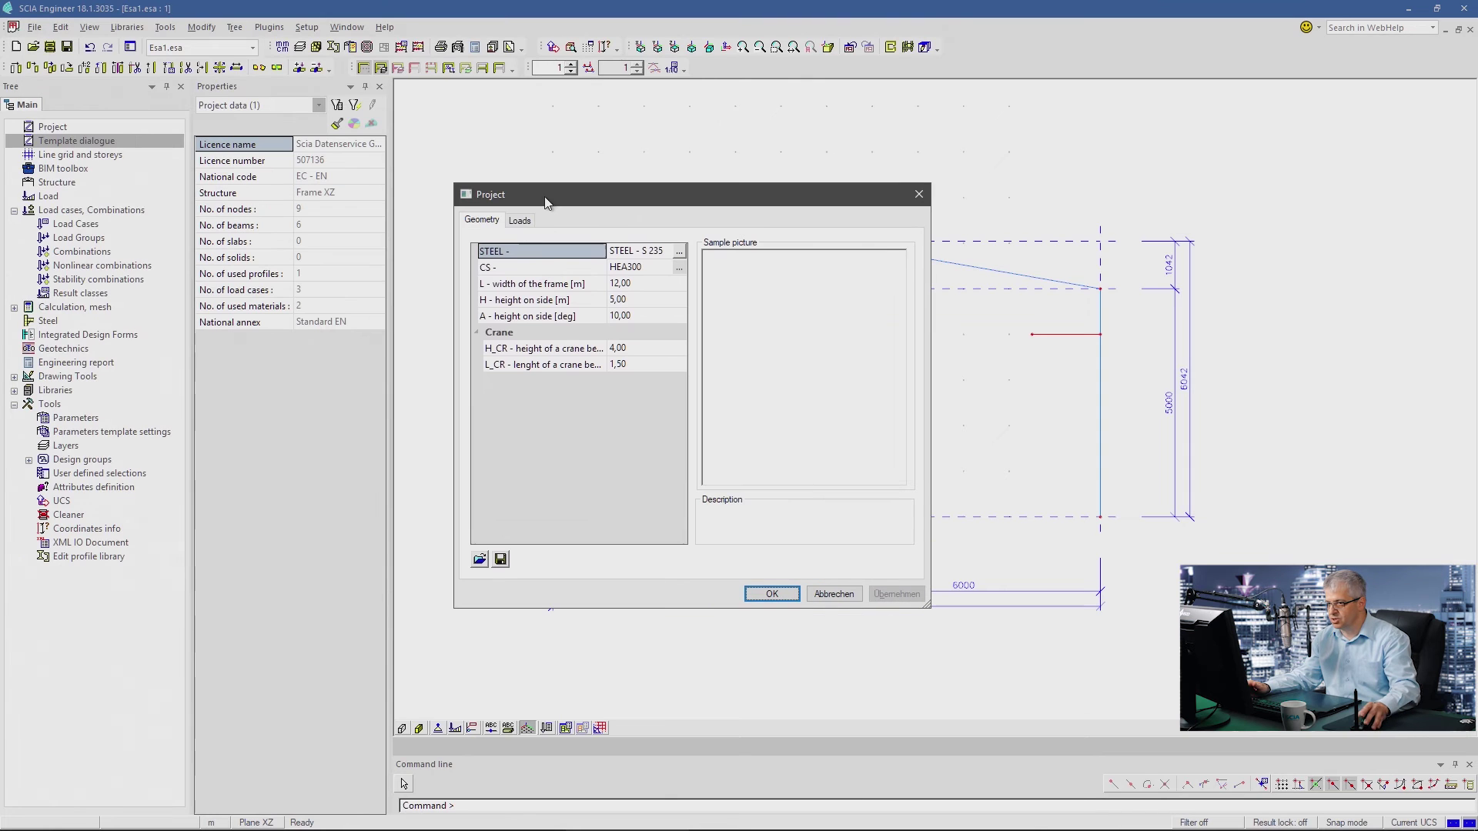
pyautogui.click(638, 284)
pyautogui.write('9')
pyautogui.press('Return')
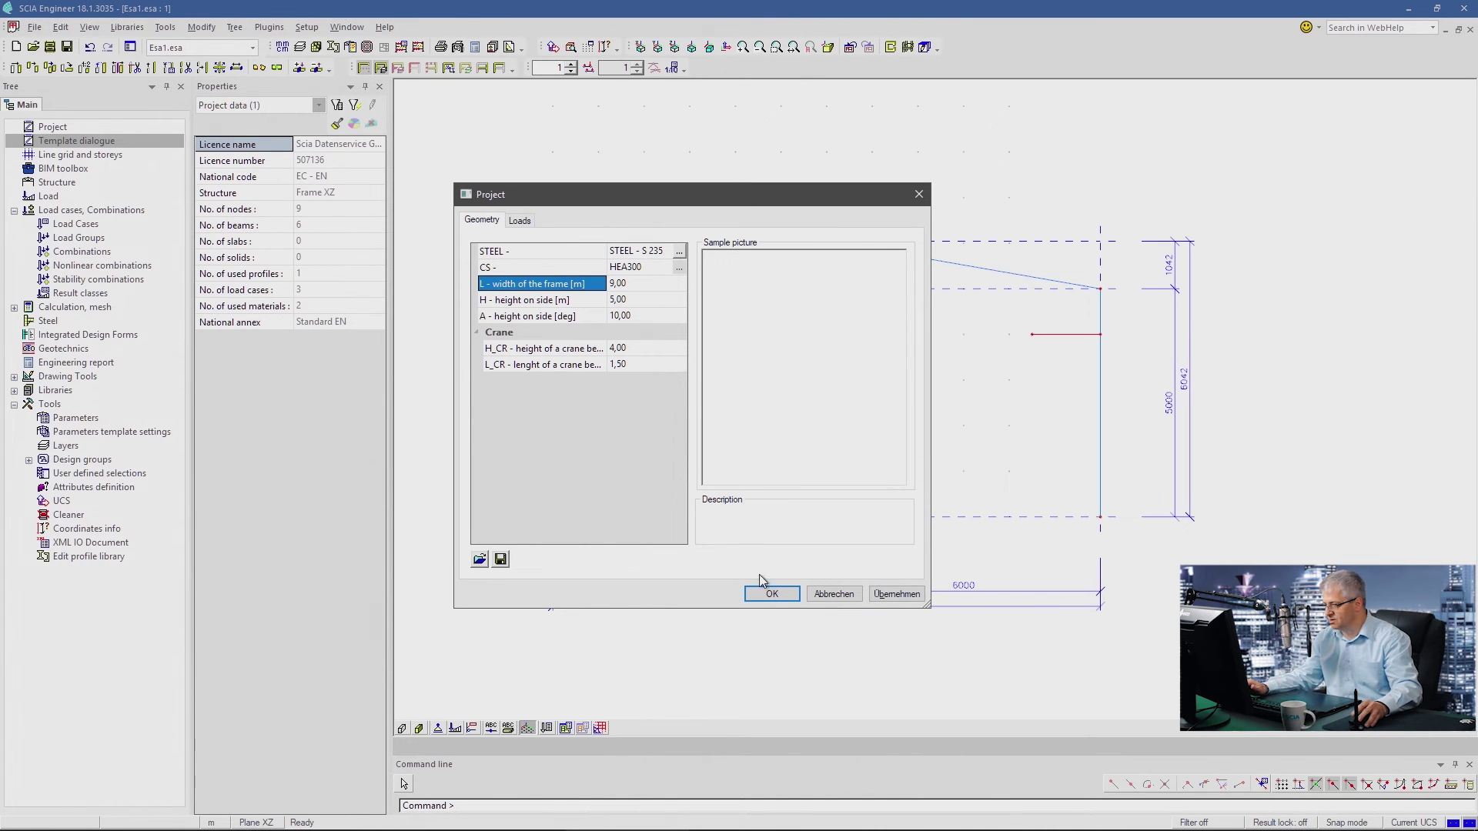
pyautogui.click(772, 595)
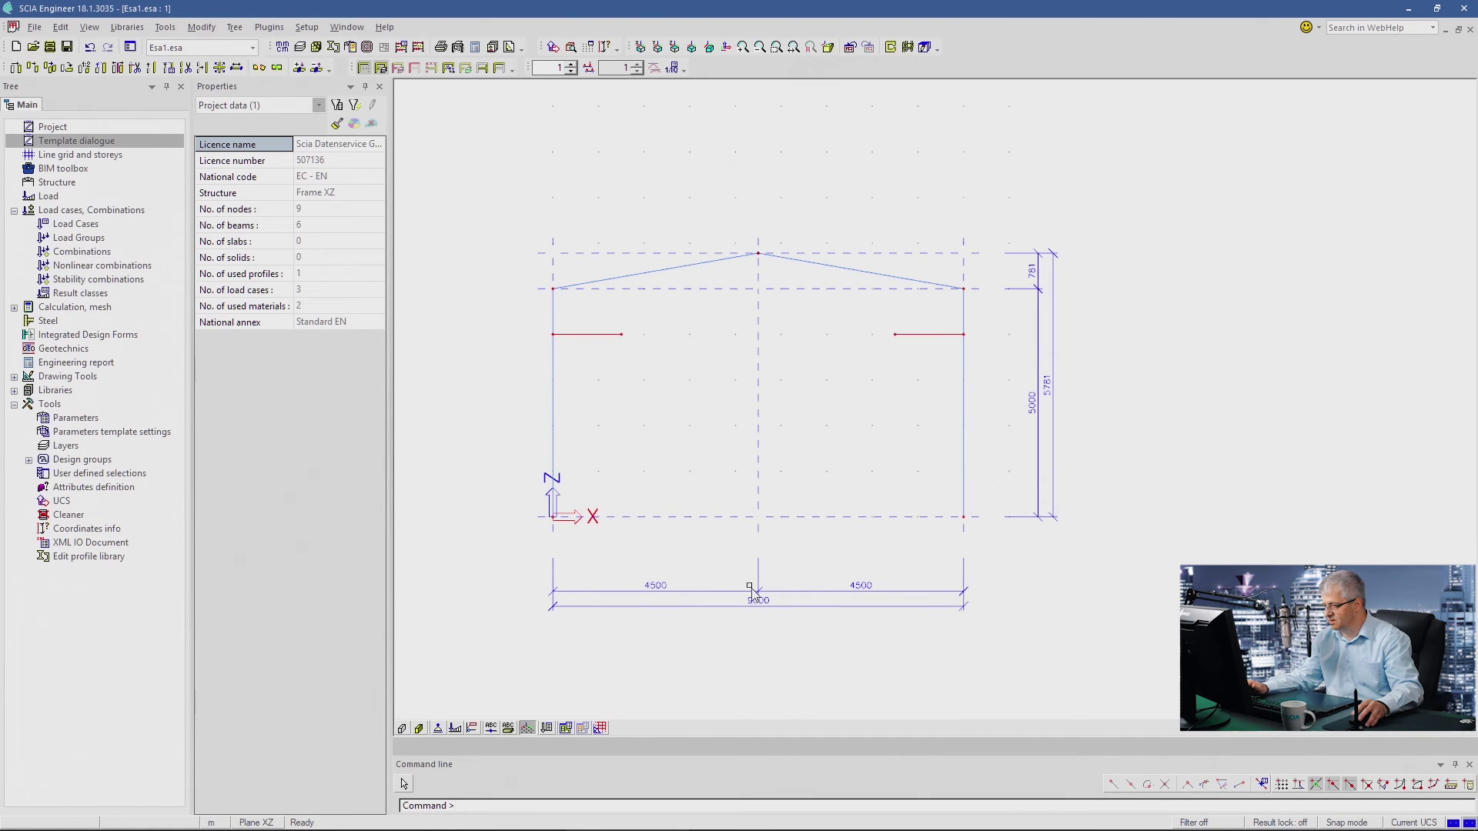
# - In the template dialogue, set the frame width L to 12 m and the crane beam length L_CR to 1 m, and apply both
pyautogui.doubleClick(77, 140)
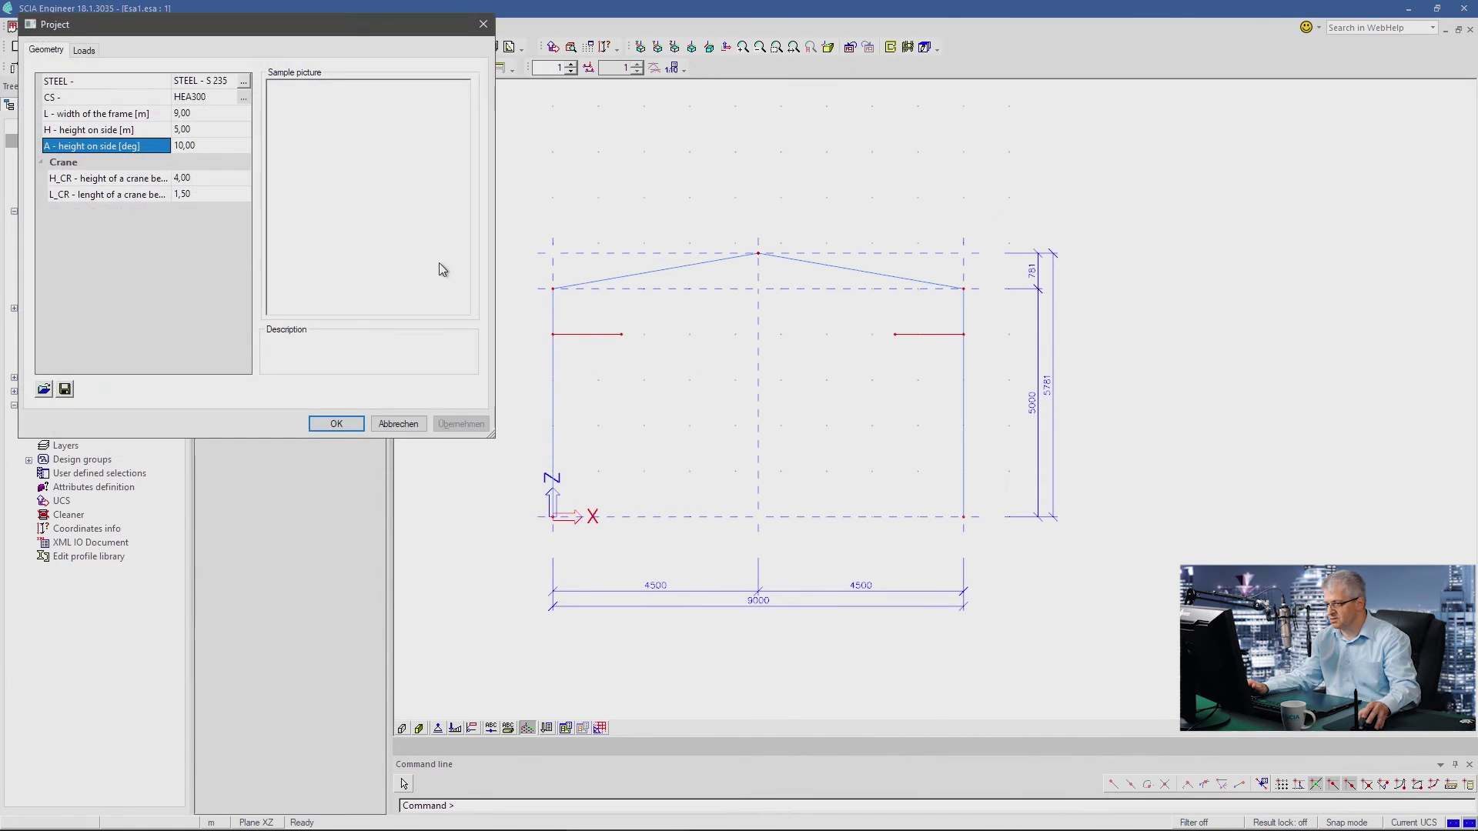
pyautogui.click(188, 113)
pyautogui.write('12')
pyautogui.press('Return')
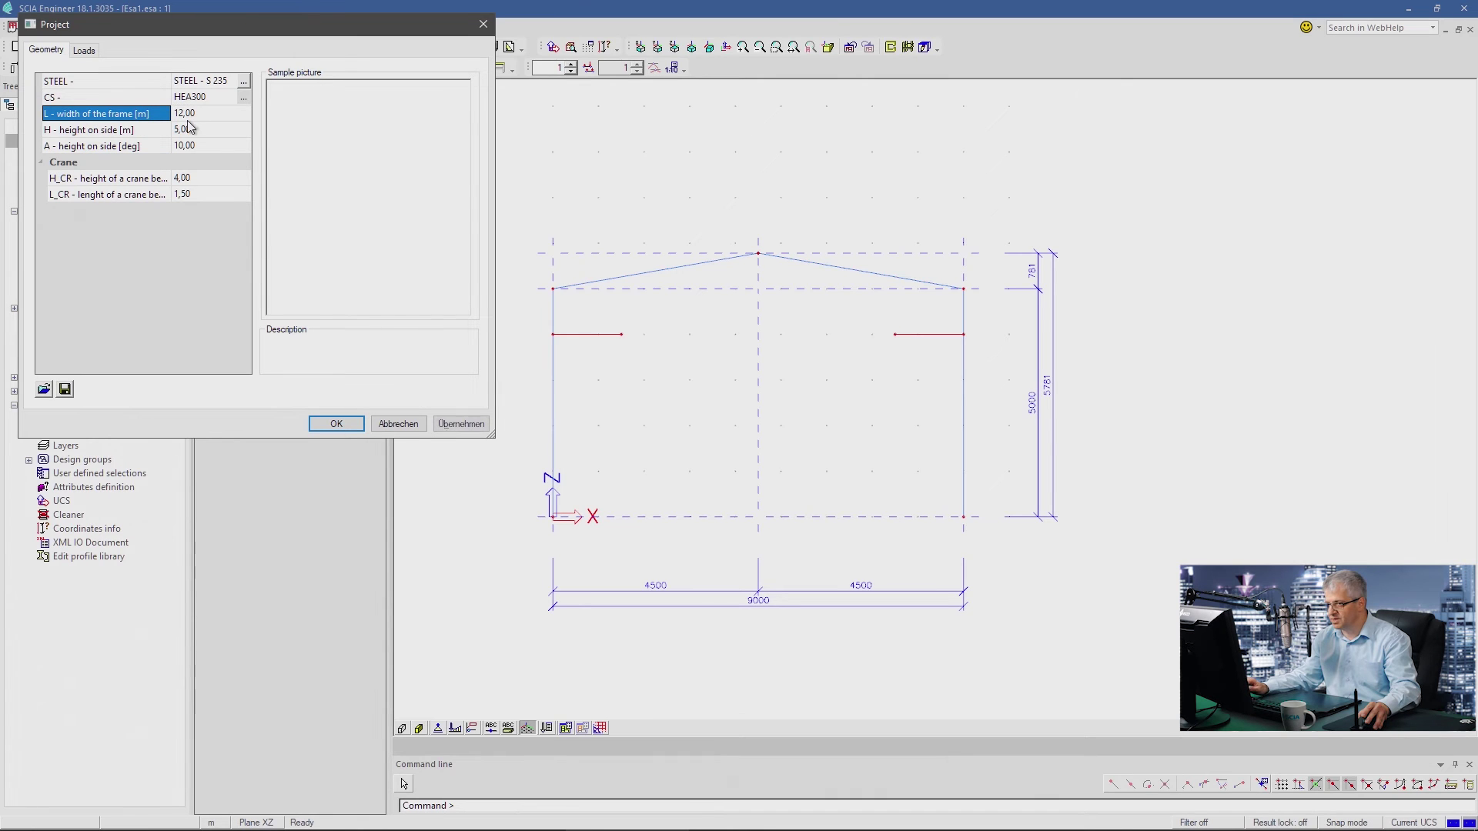
pyautogui.click(83, 54)
pyautogui.click(57, 51)
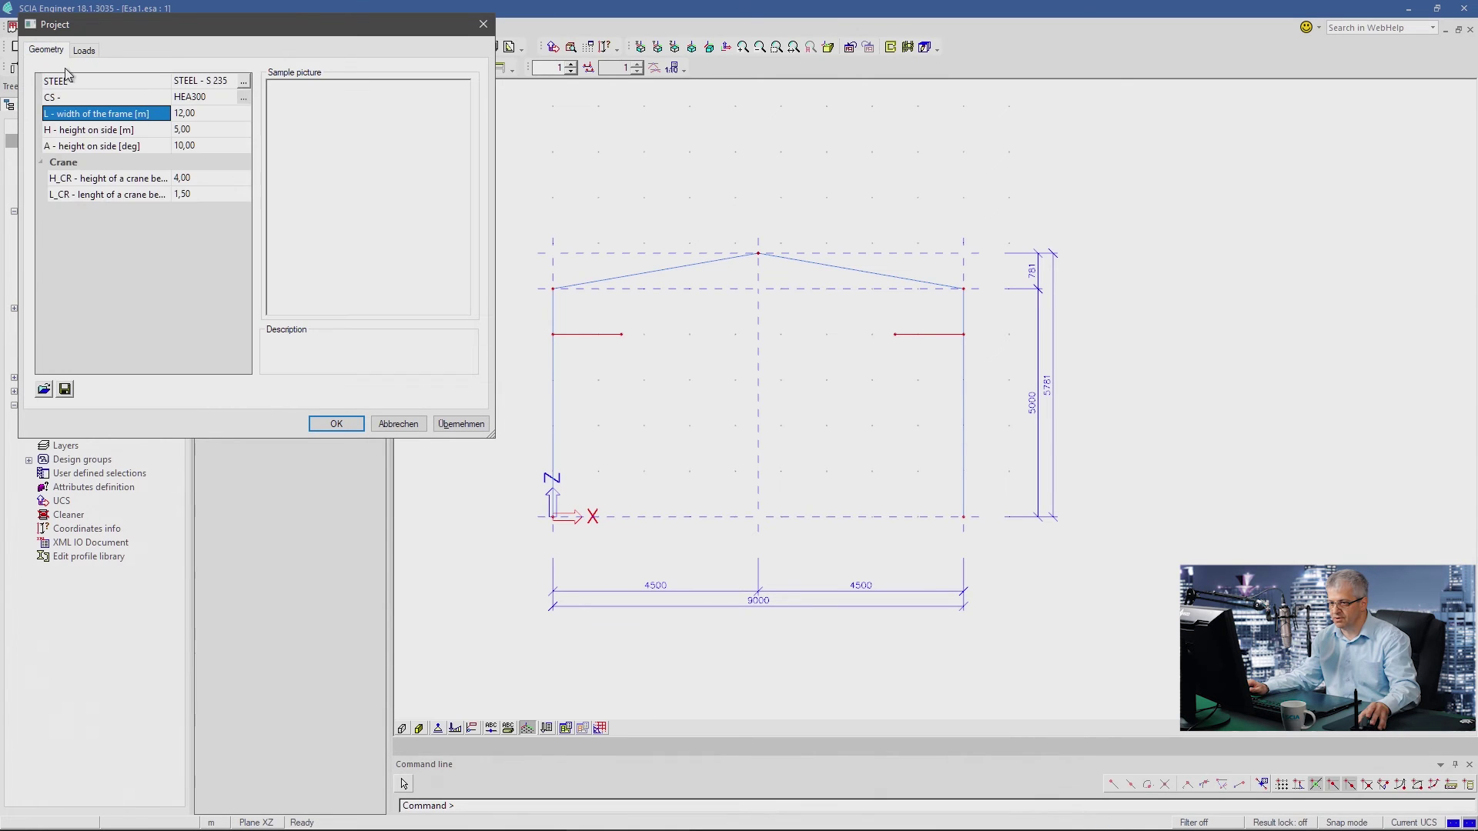
pyautogui.click(199, 194)
pyautogui.write('1')
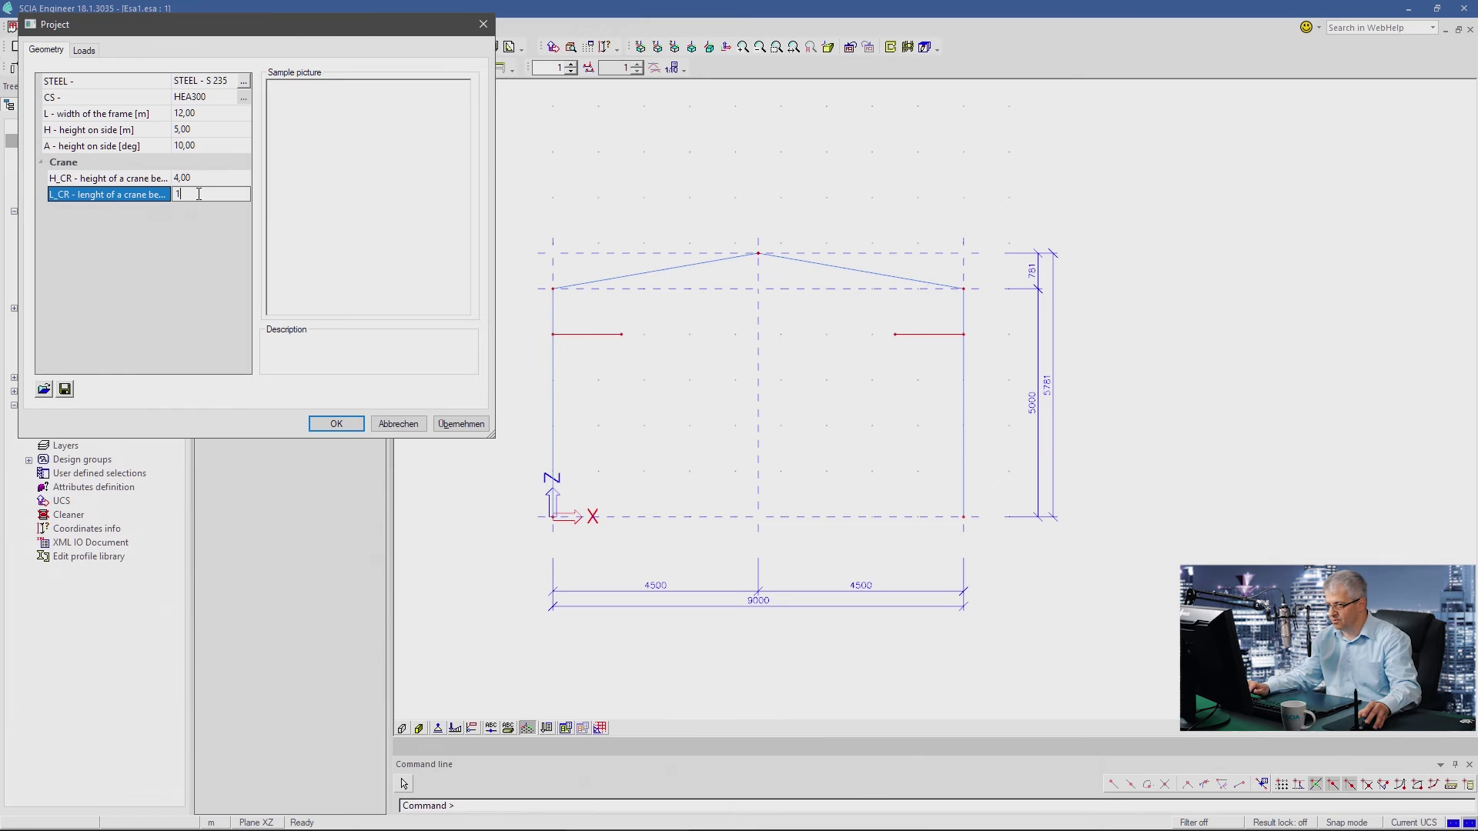
pyautogui.click(460, 424)
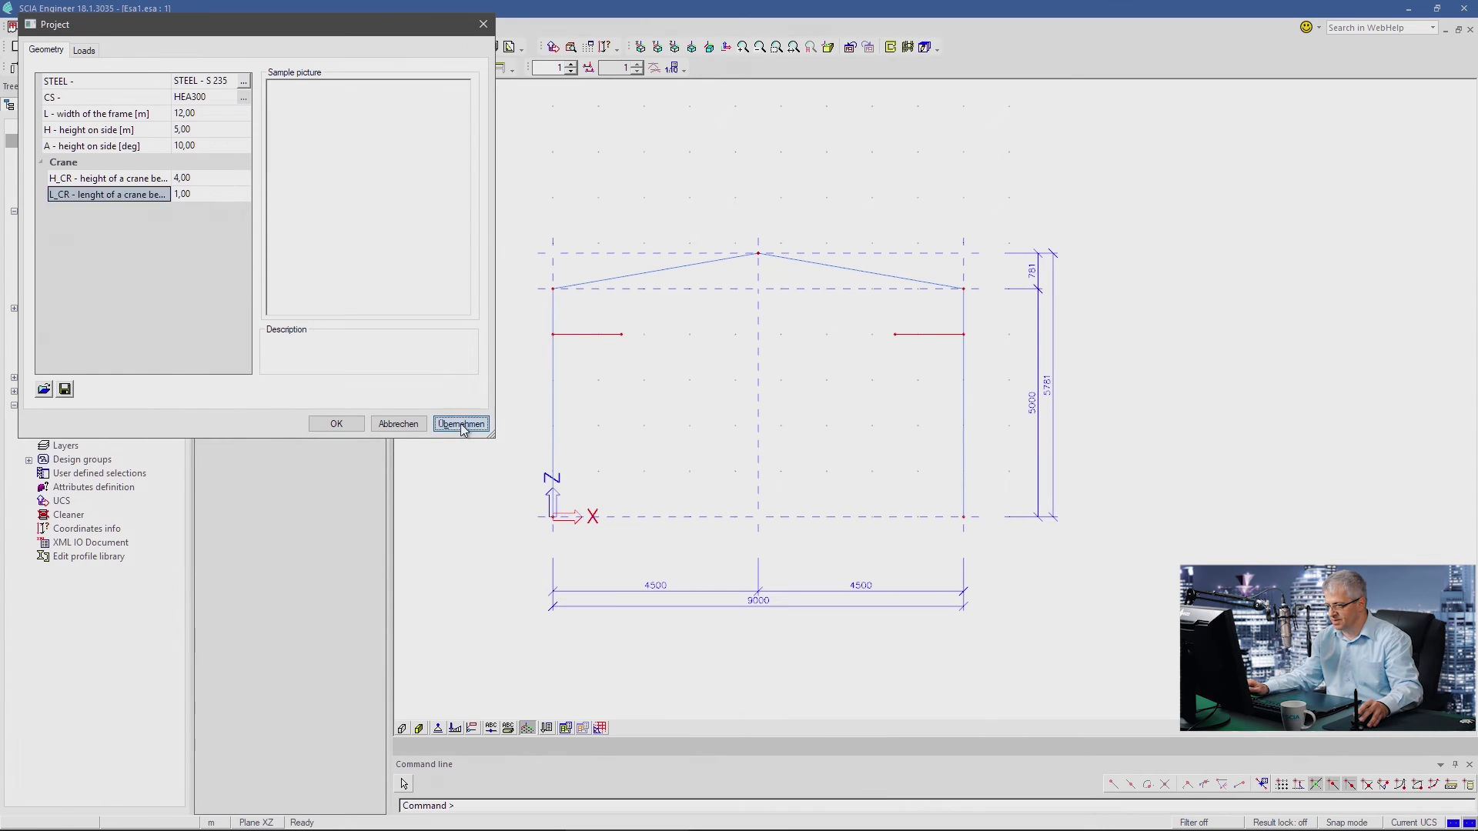
pyautogui.click(356, 428)
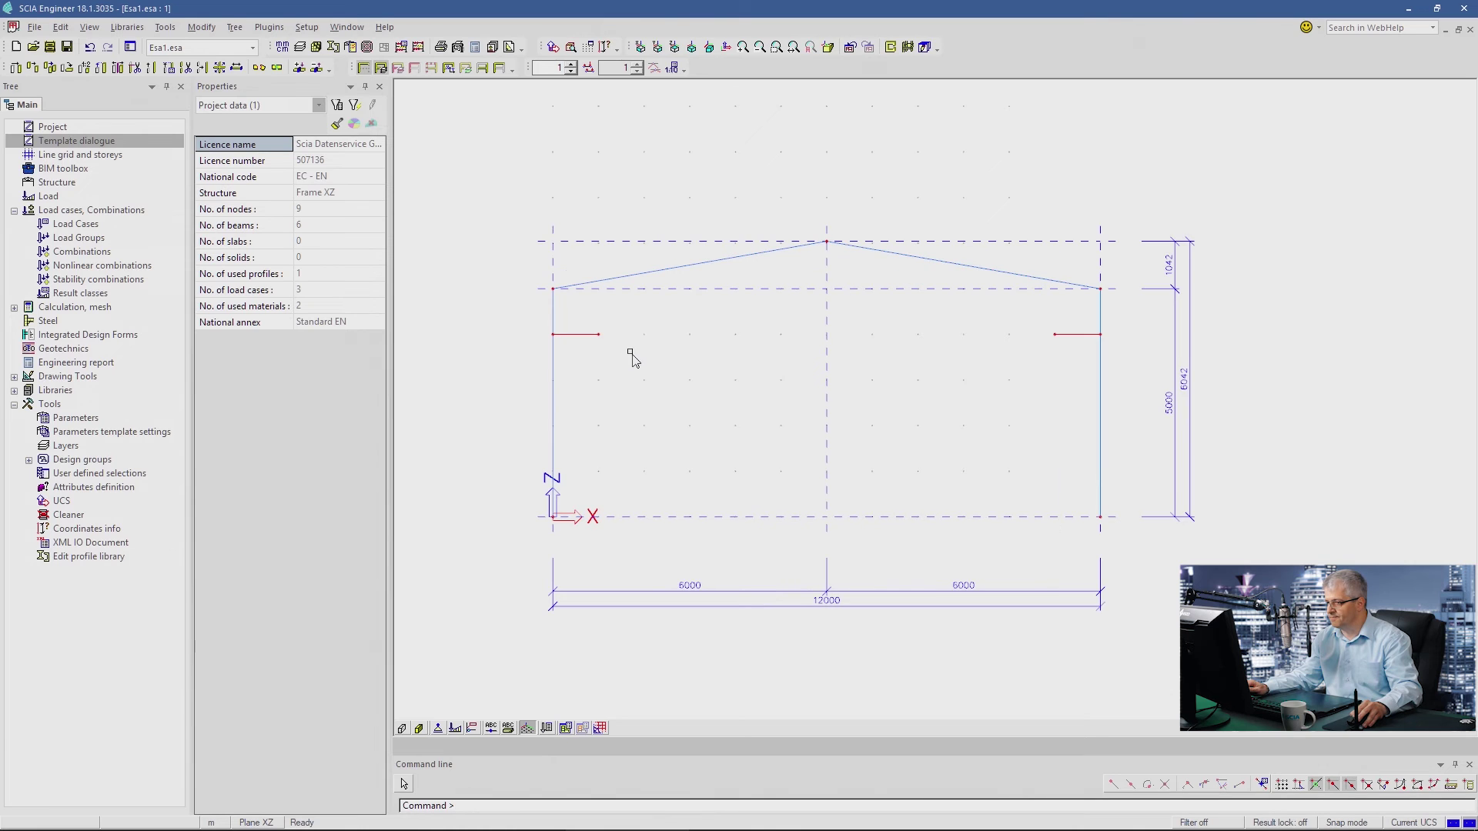
# - Assign Parameter-Template-picture.gif as the picture of the Loads parameter set and leave the template settings
pyautogui.moveTo(627, 353); pyautogui.dragTo(643, 343, button='middle')
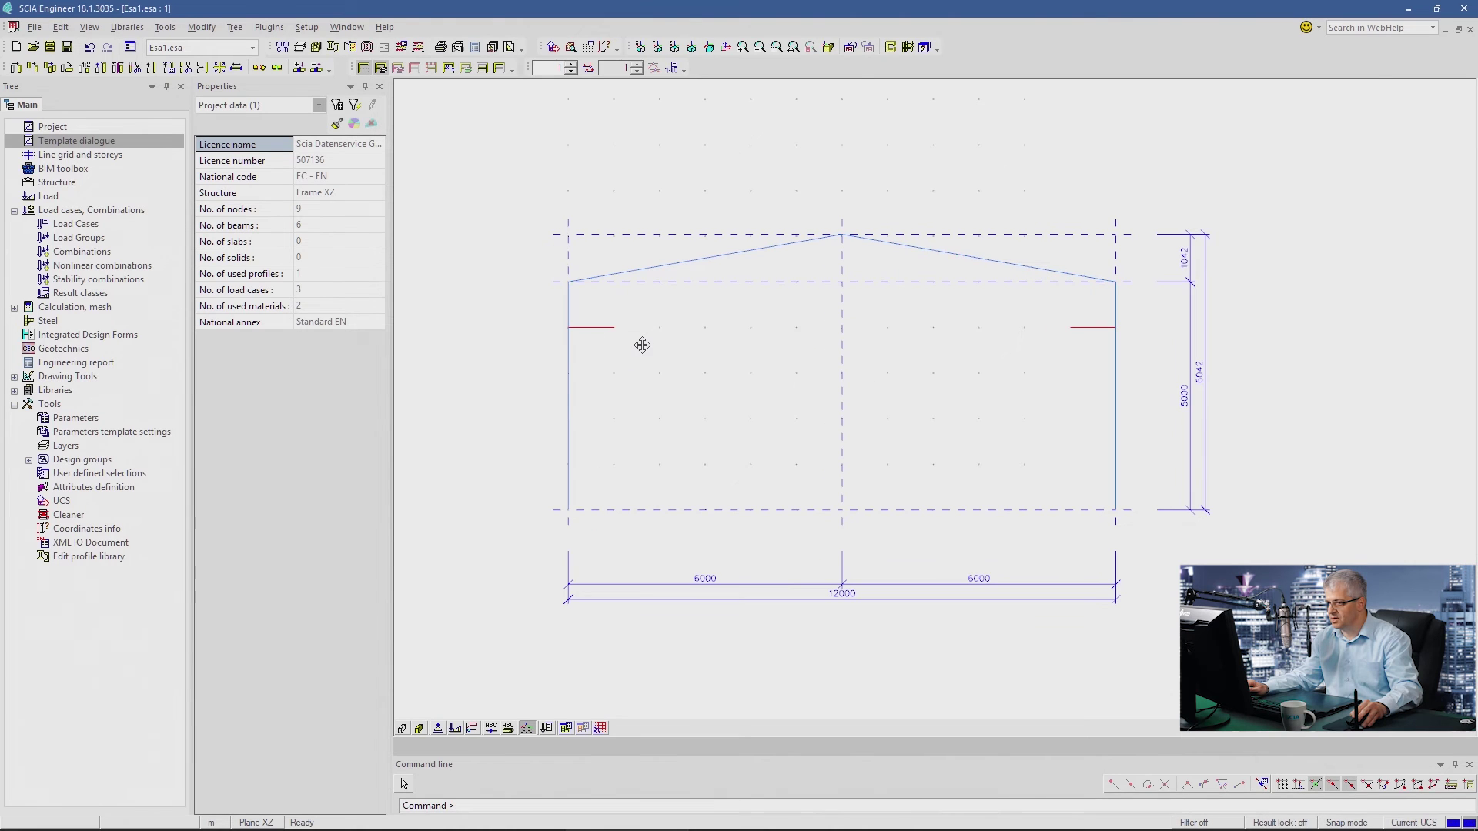
pyautogui.doubleClick(118, 432)
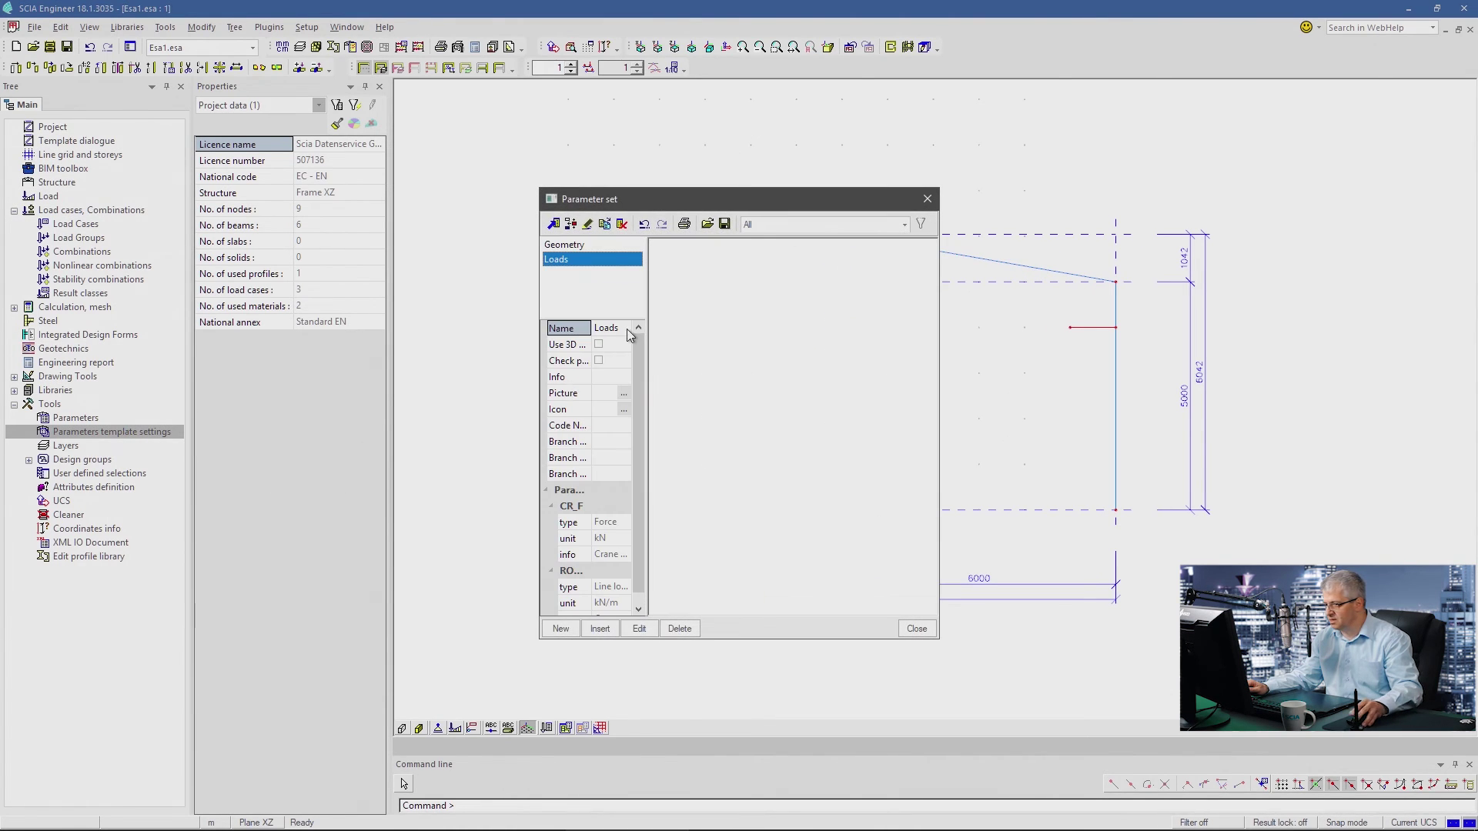
pyautogui.moveTo(680, 317); pyautogui.dragTo(681, 317)
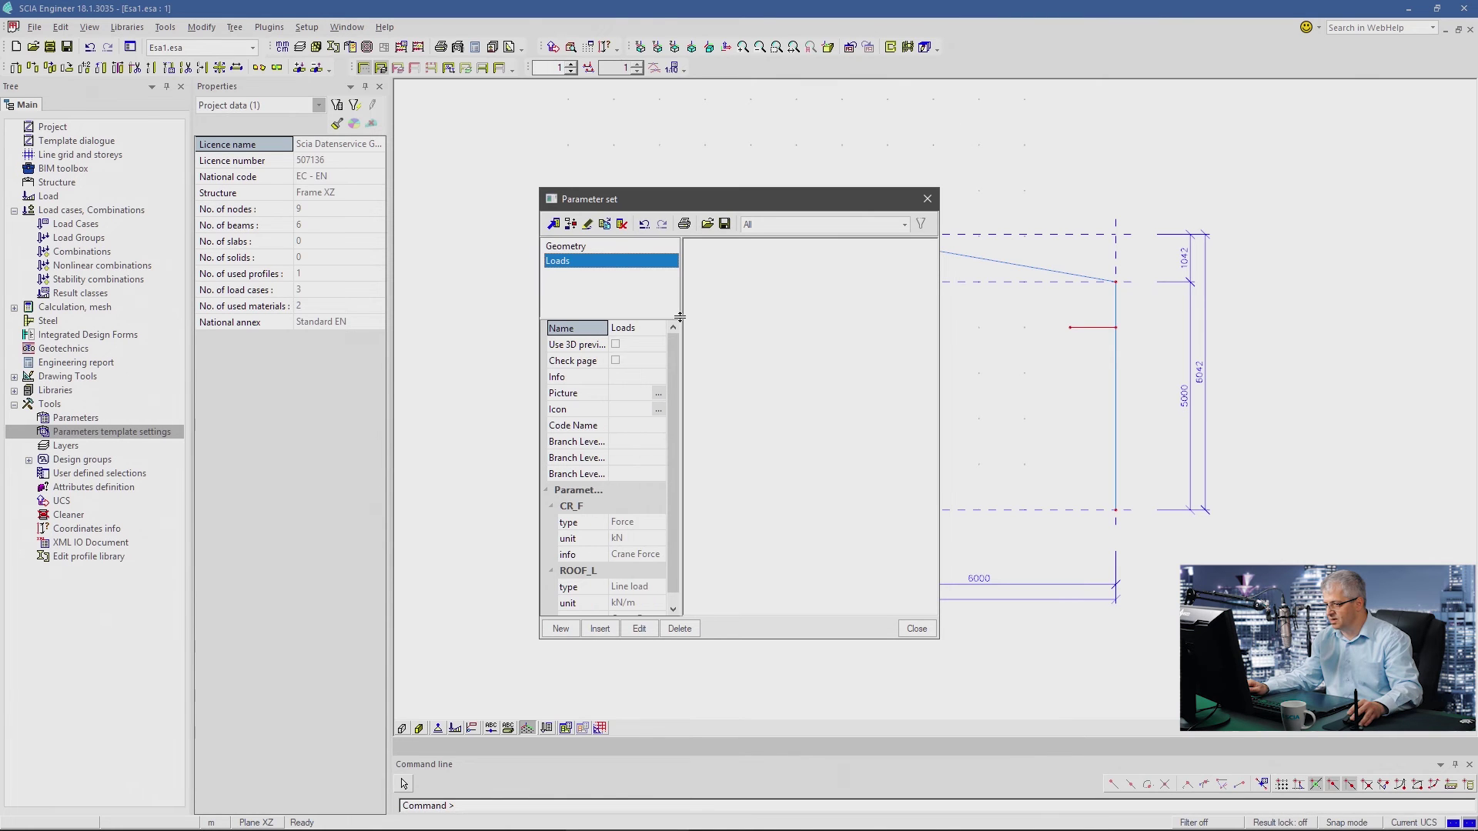
pyautogui.click(659, 393)
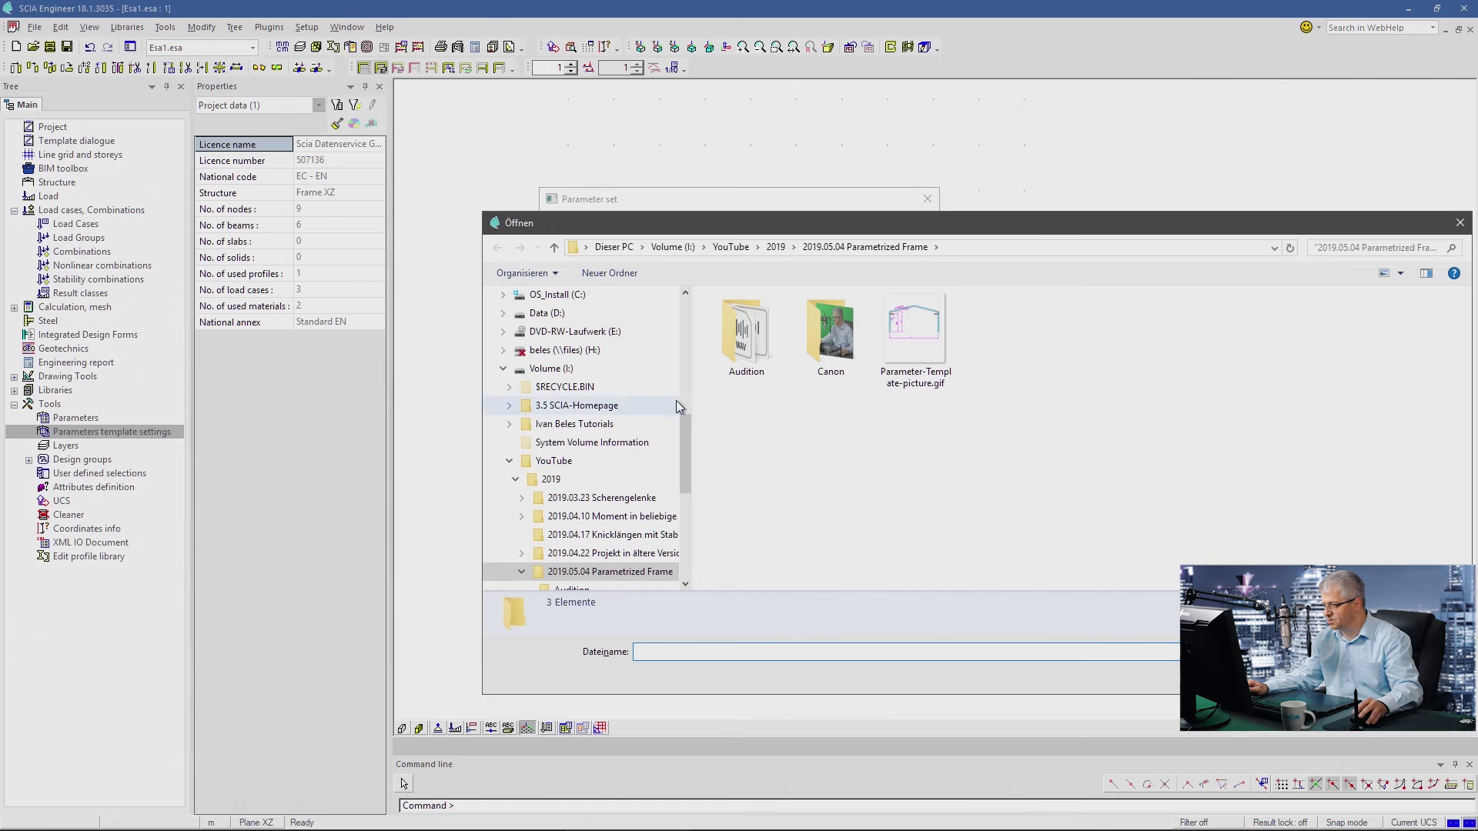
pyautogui.click(916, 339)
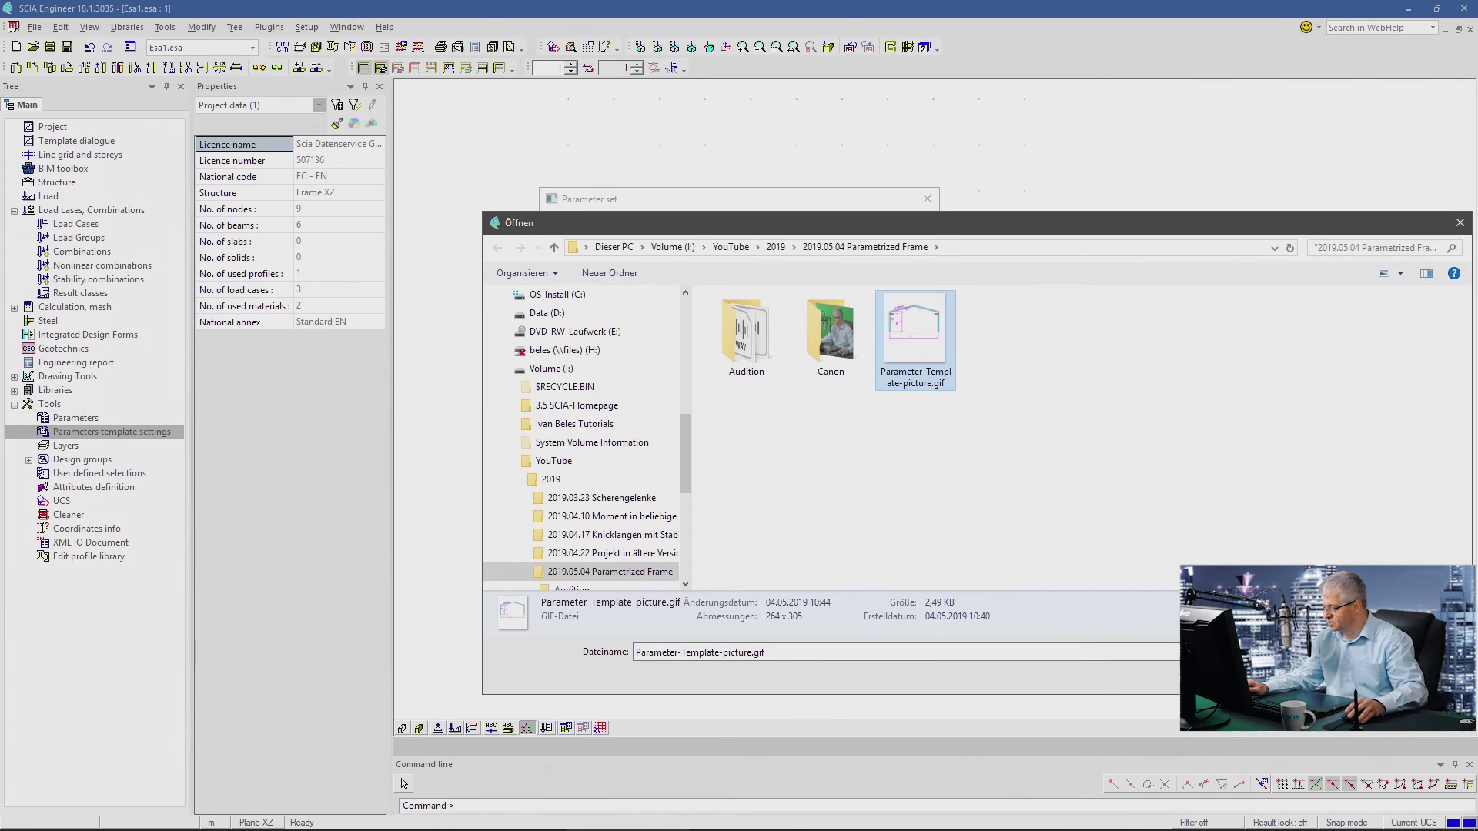
pyautogui.click(1343, 679)
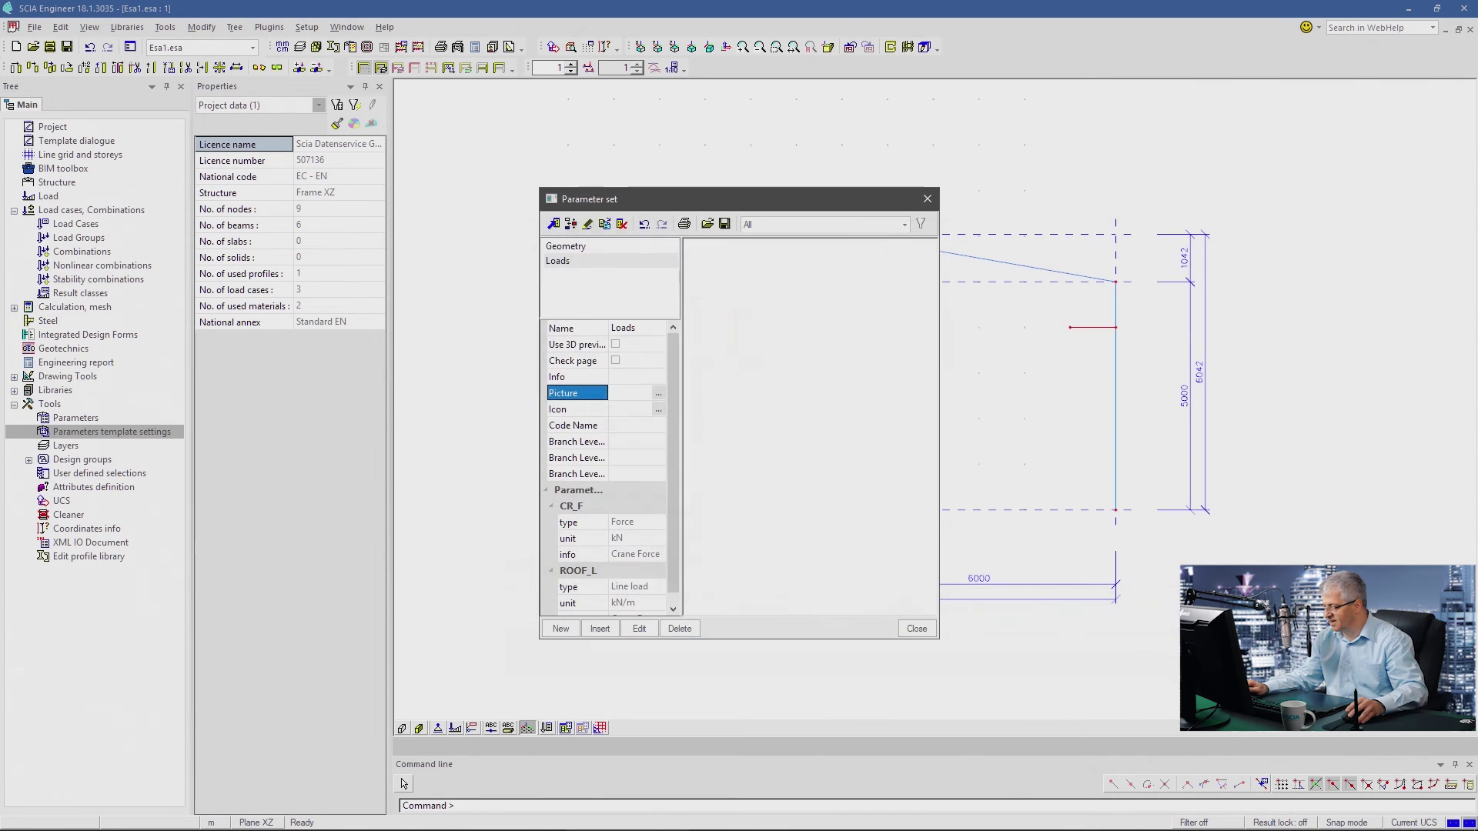
pyautogui.click(917, 629)
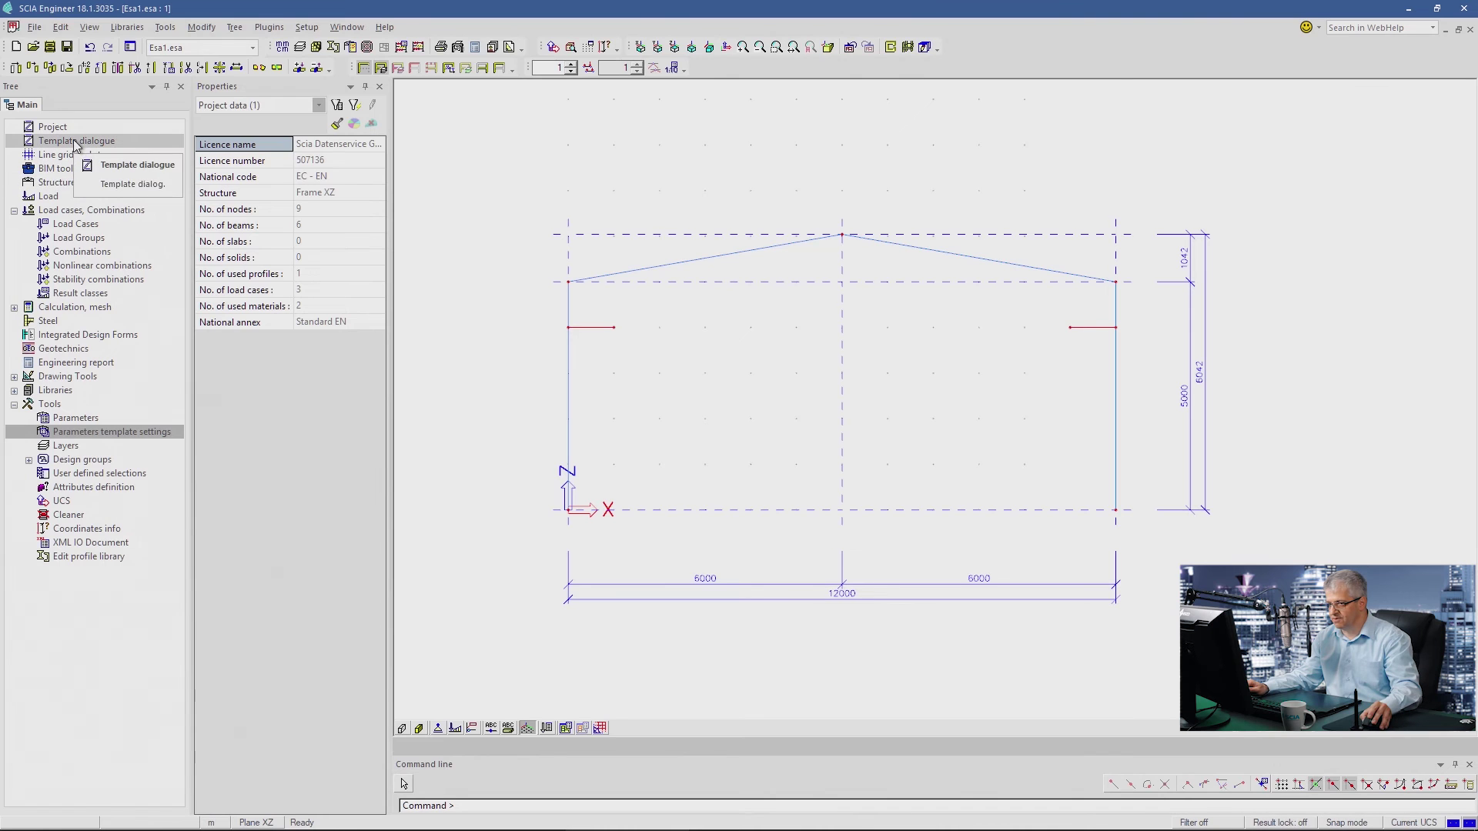
# - Check the sample pictures of the Loads and Geometry sets in the template dialogue and close it
pyautogui.click(75, 141)
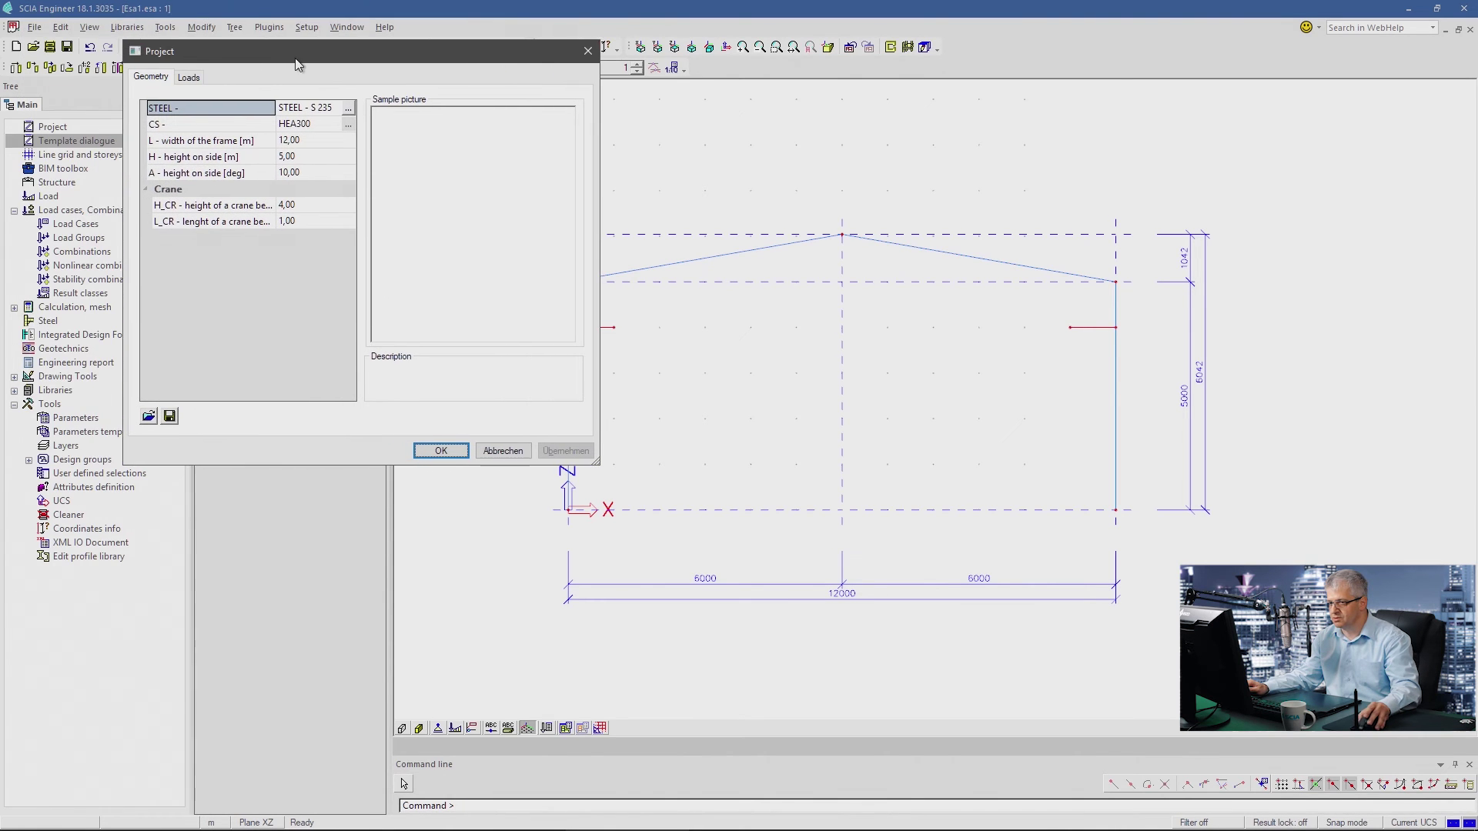
pyautogui.click(190, 76)
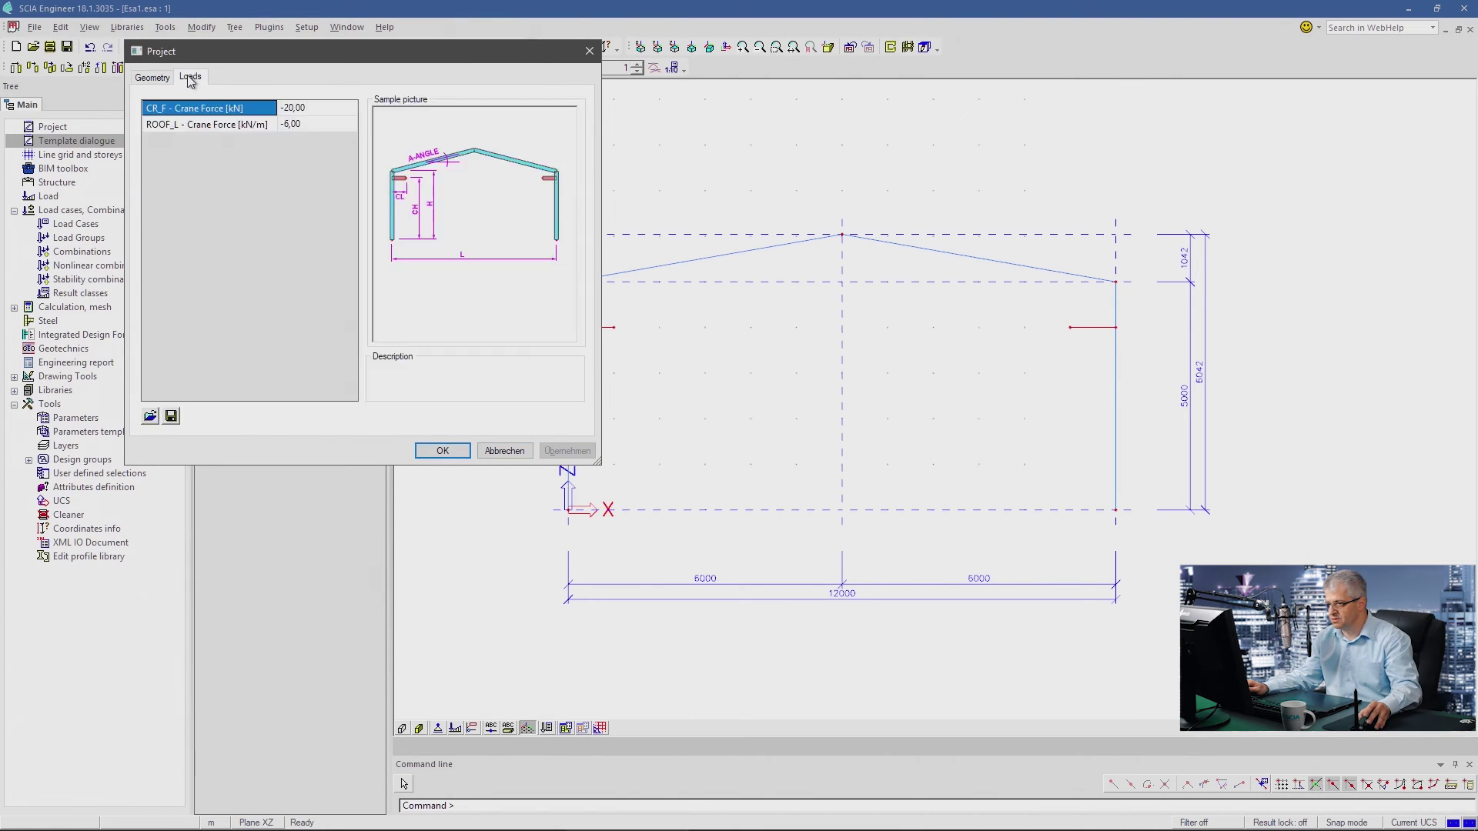
pyautogui.click(166, 83)
pyautogui.click(463, 453)
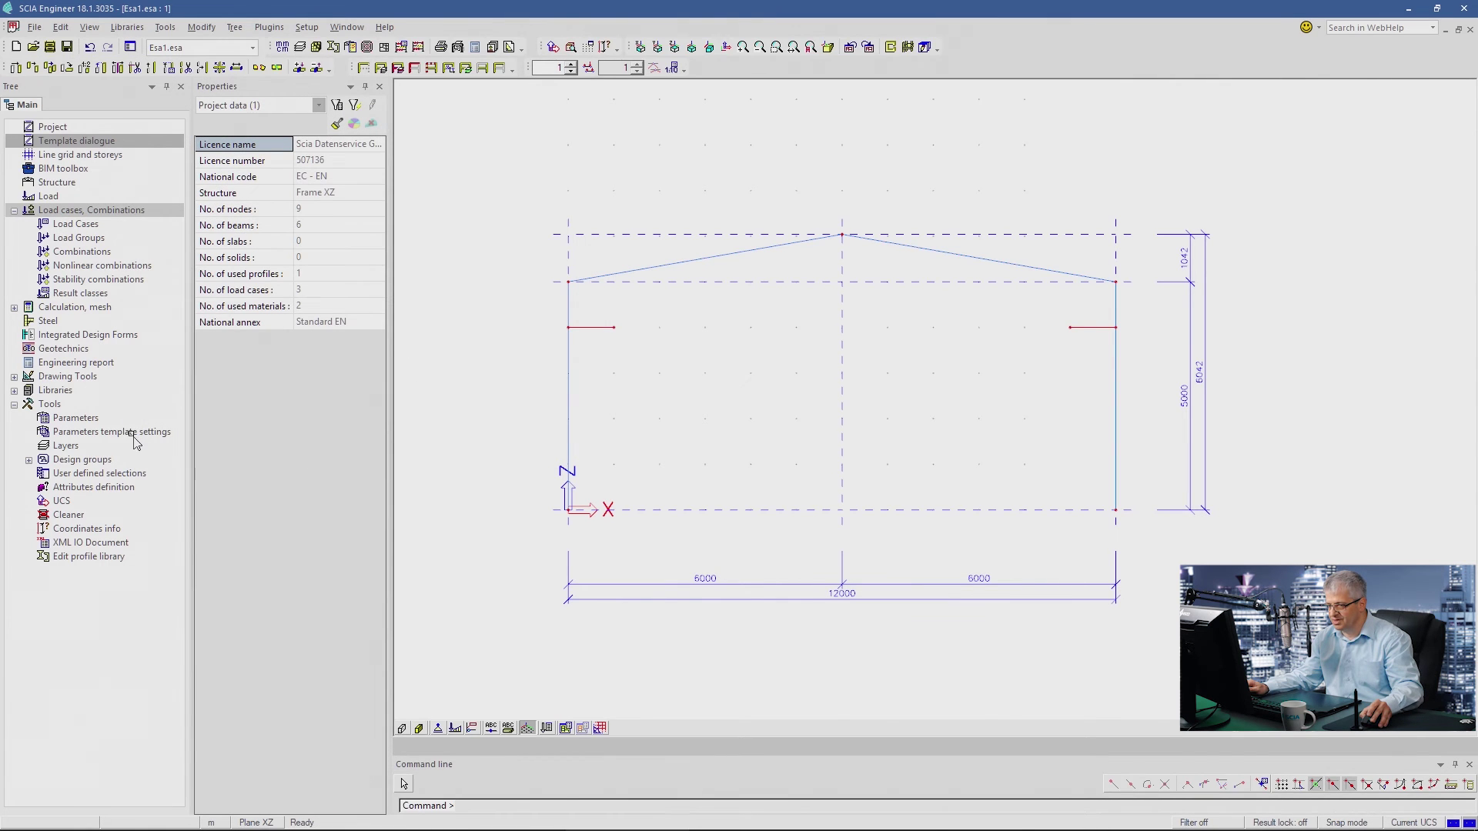
# - Open the parameters template settings
pyautogui.doubleClick(133, 433)
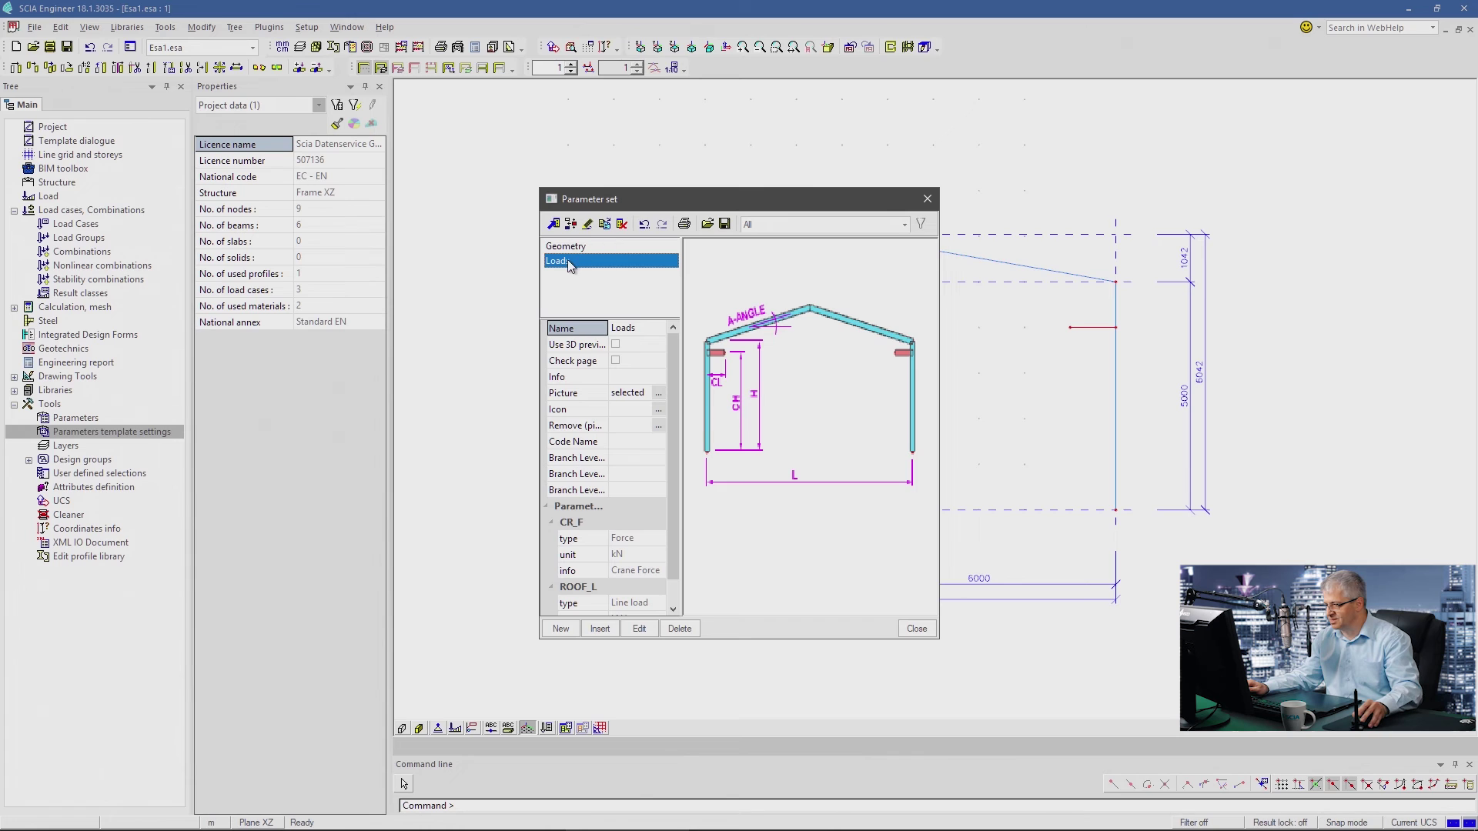
pyautogui.click(658, 393)
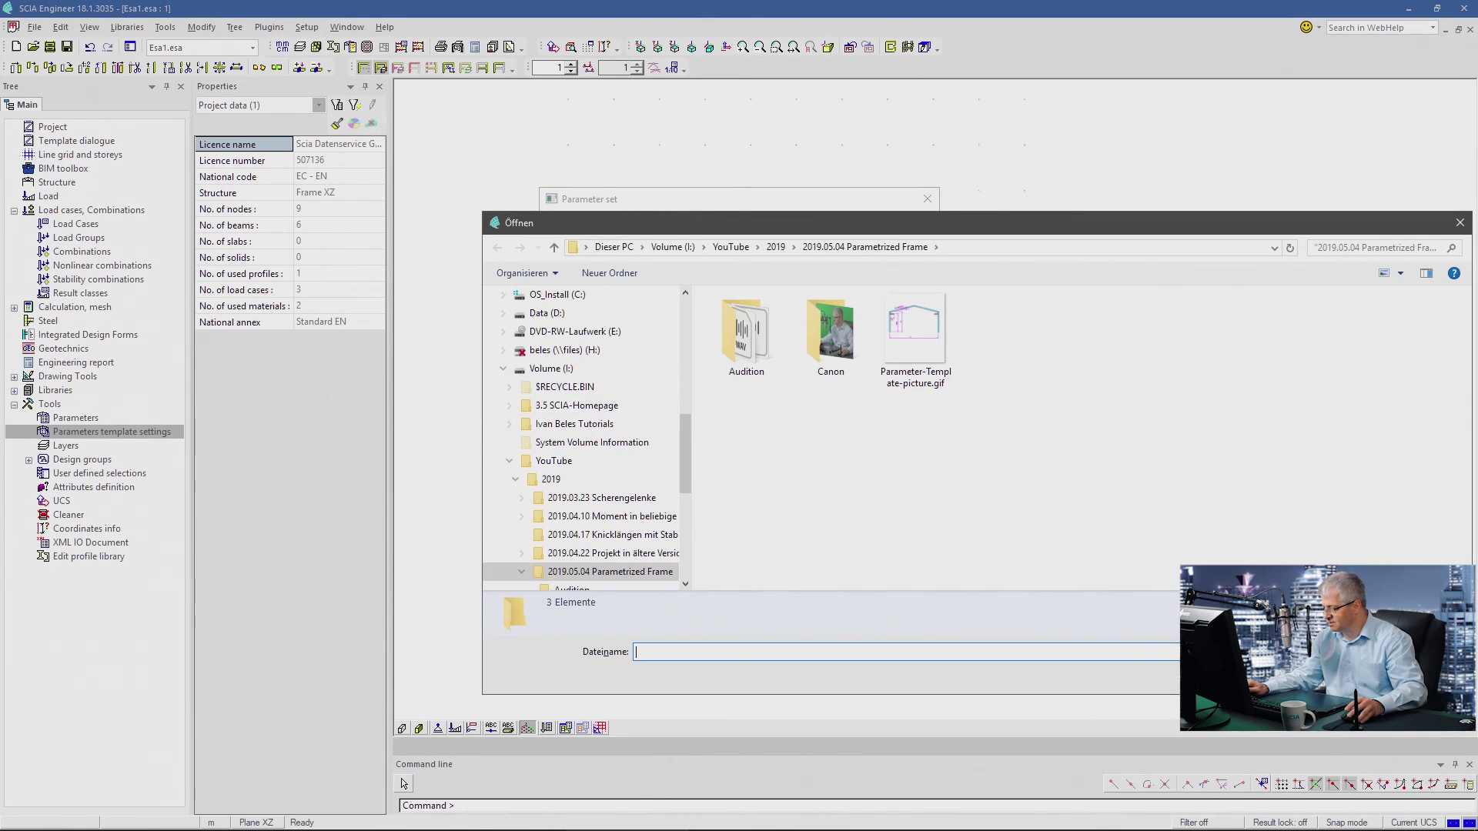
pyautogui.doubleClick(915, 331)
pyautogui.click(636, 394)
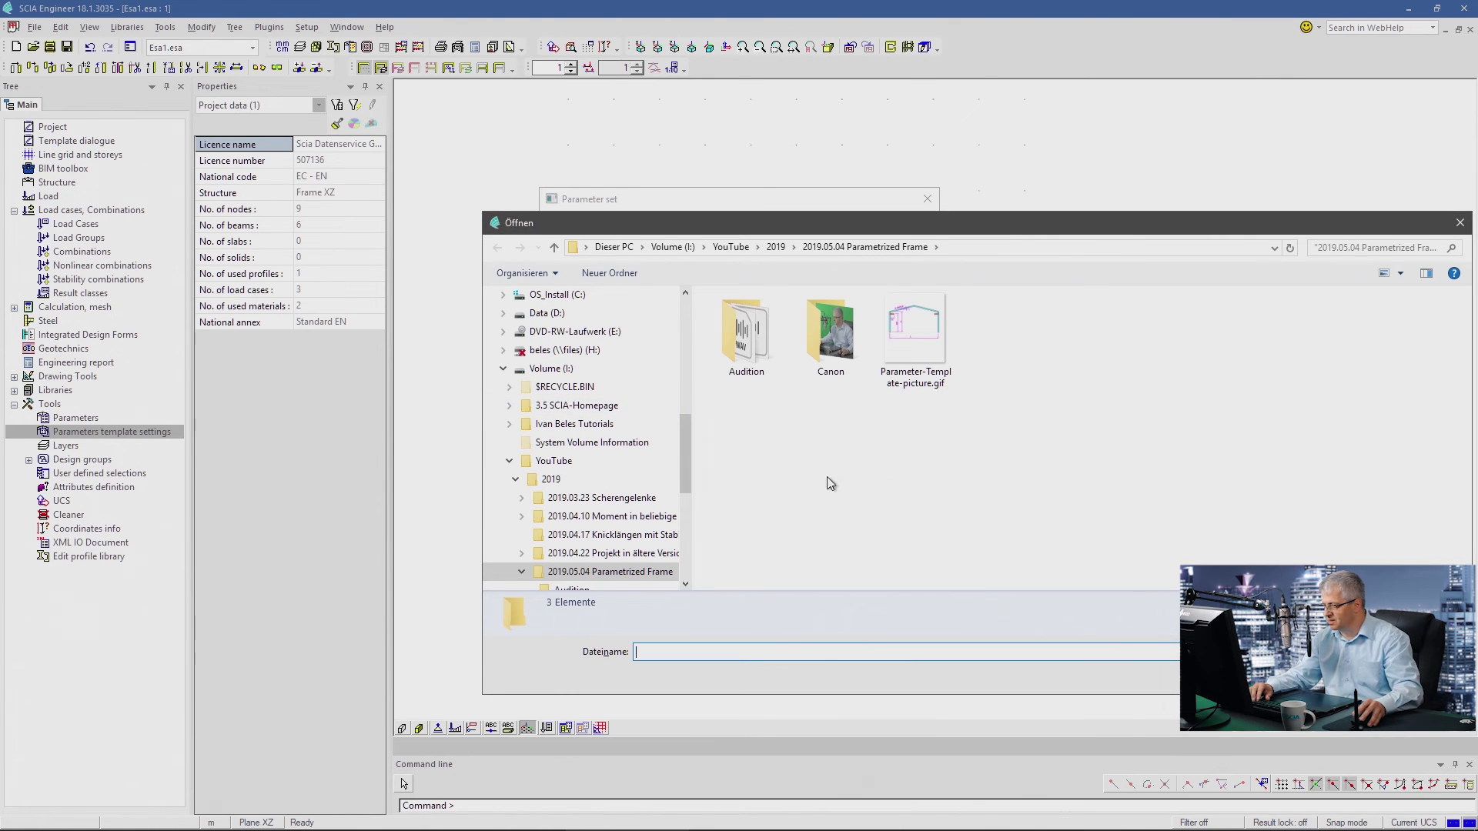
pyautogui.press('Escape')
# - Assign Parameter-Template-picture.gif as the picture of the Geometry parameter set and leave the template settings
pyautogui.click(551, 245)
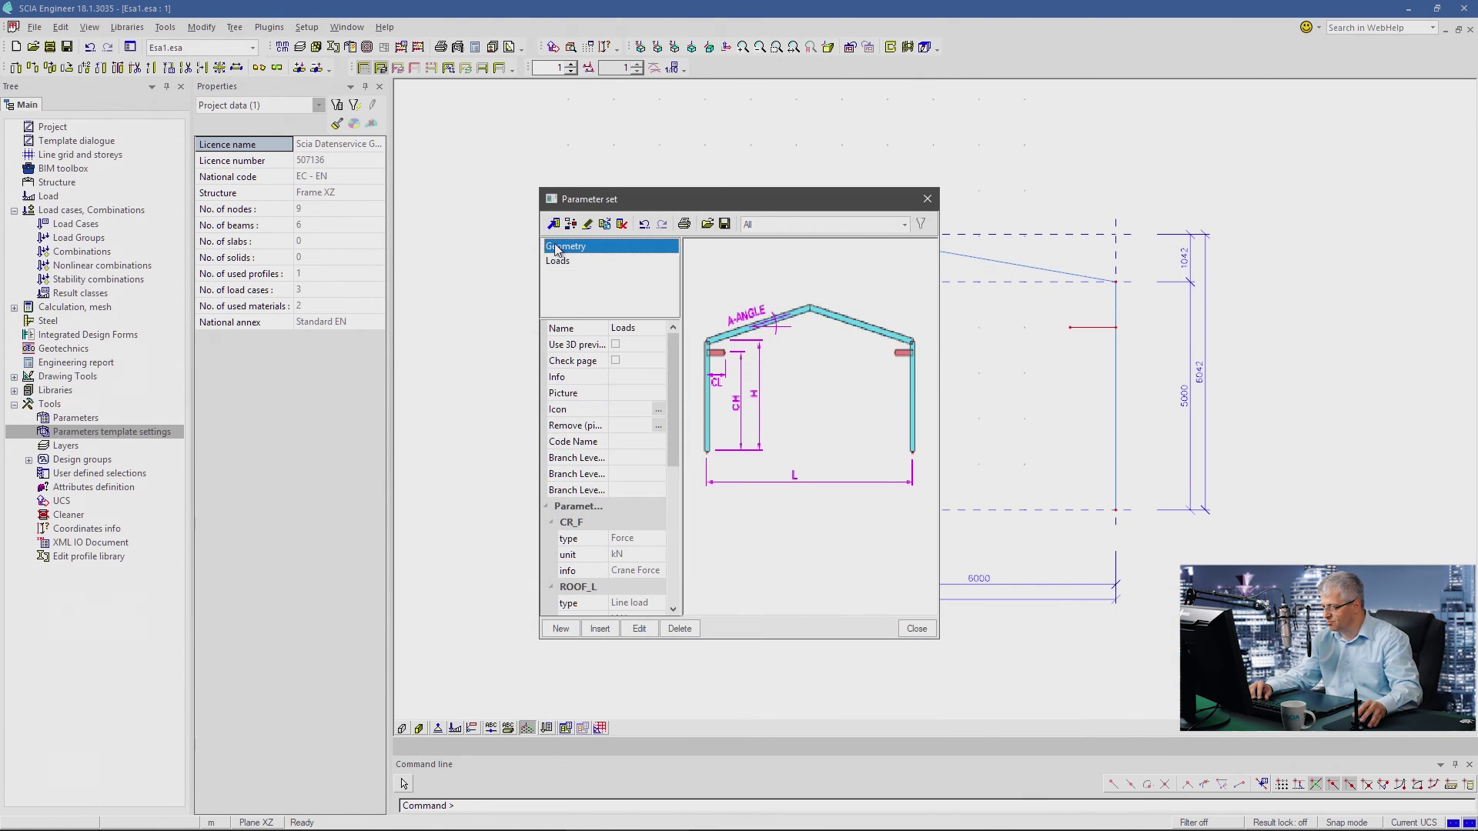
pyautogui.click(658, 393)
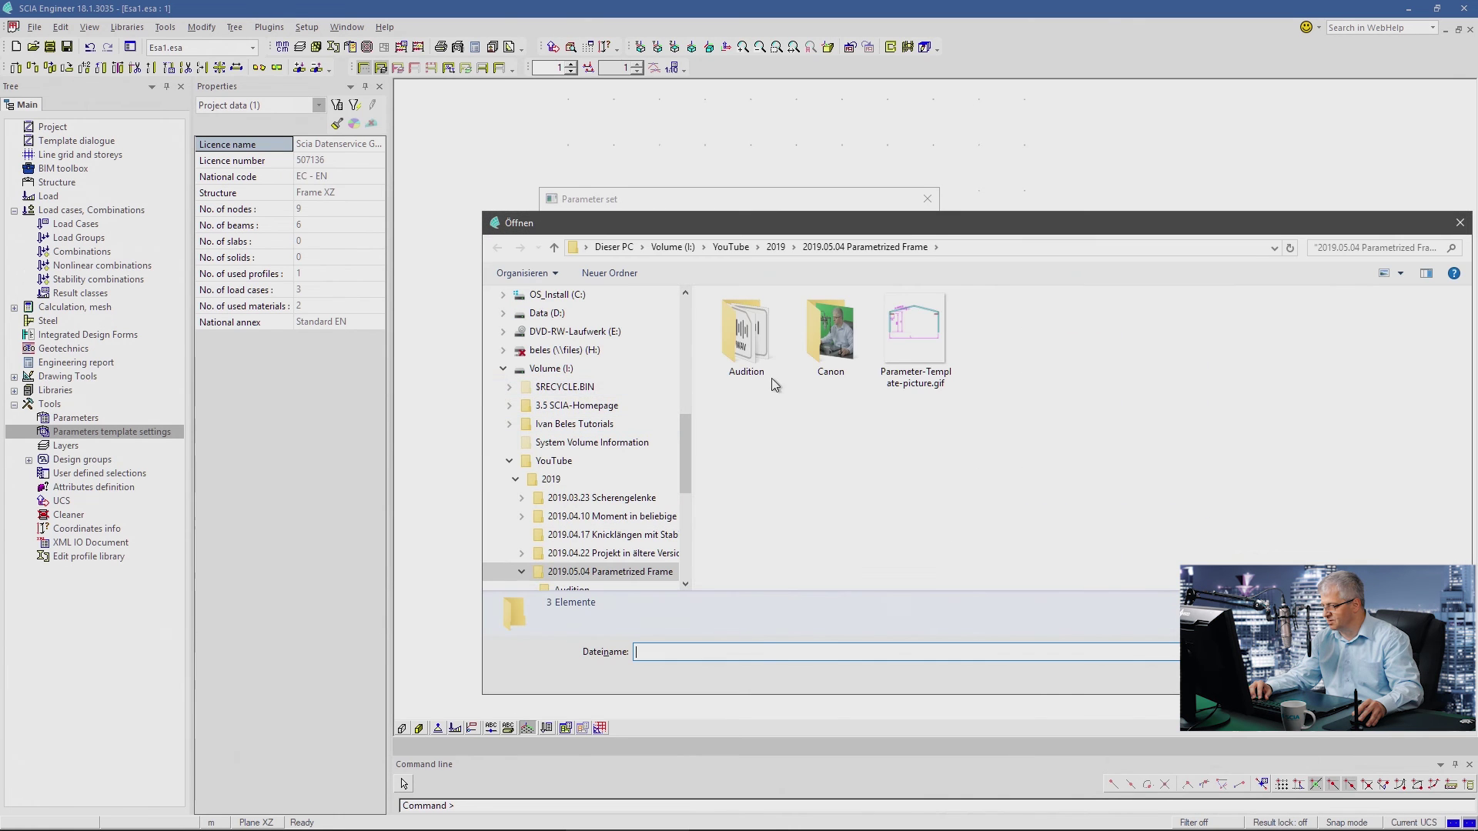
pyautogui.click(888, 349)
pyautogui.press('Return')
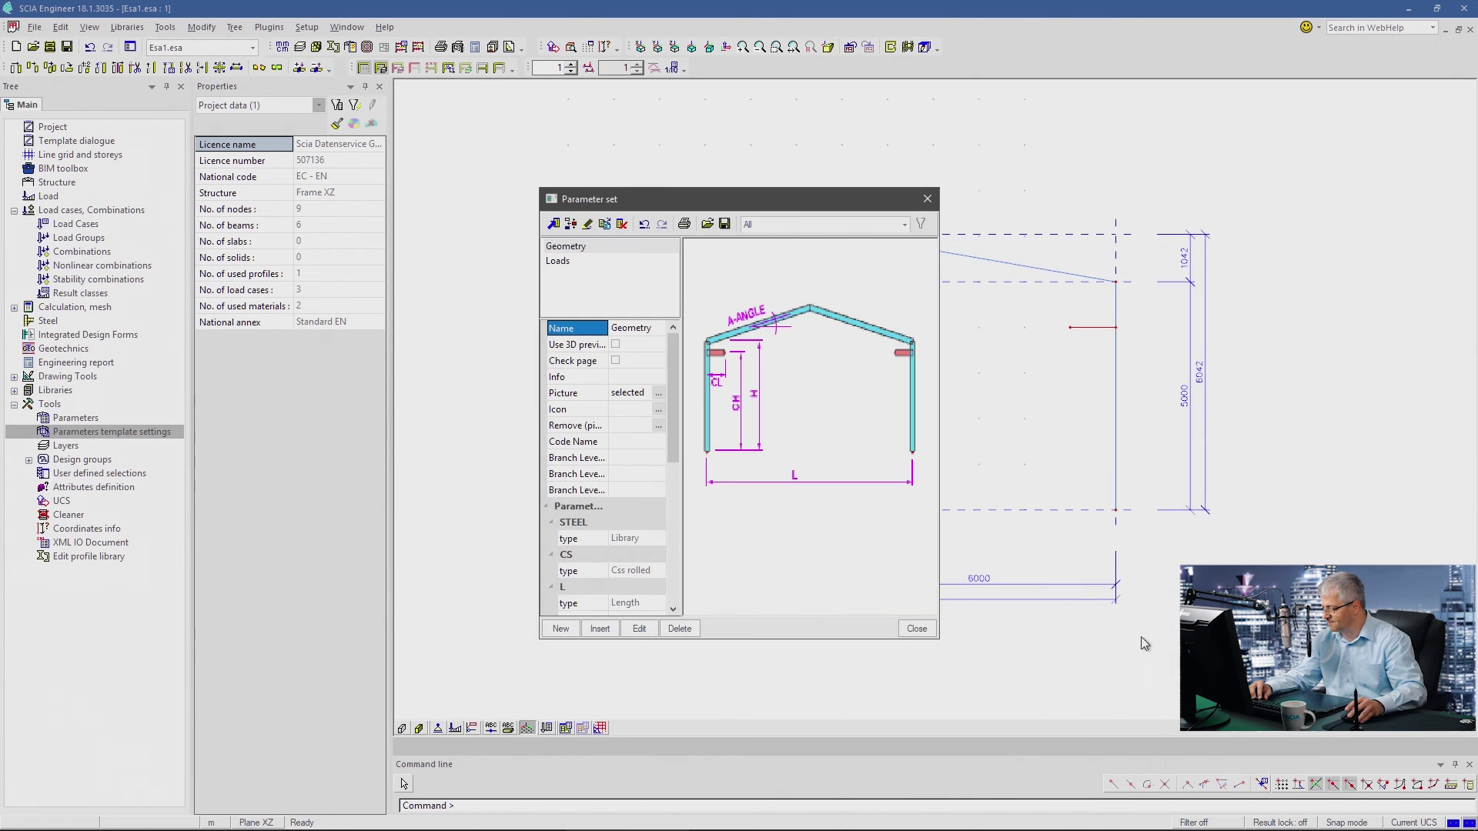
pyautogui.click(908, 630)
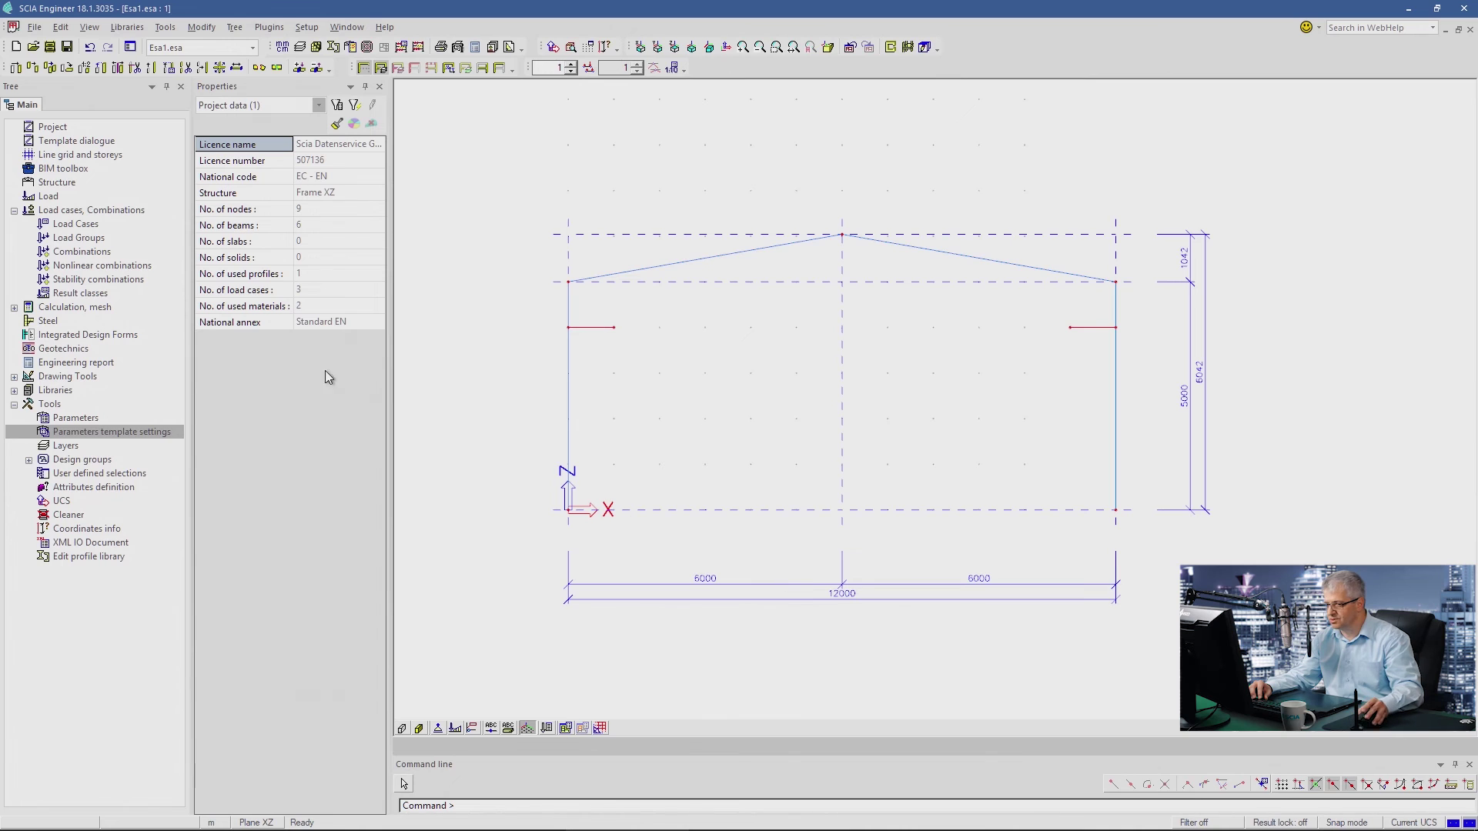
# - Examine the Geometry set's sample picture against its parameters in the template dialogue and close it
pyautogui.click(52, 127)
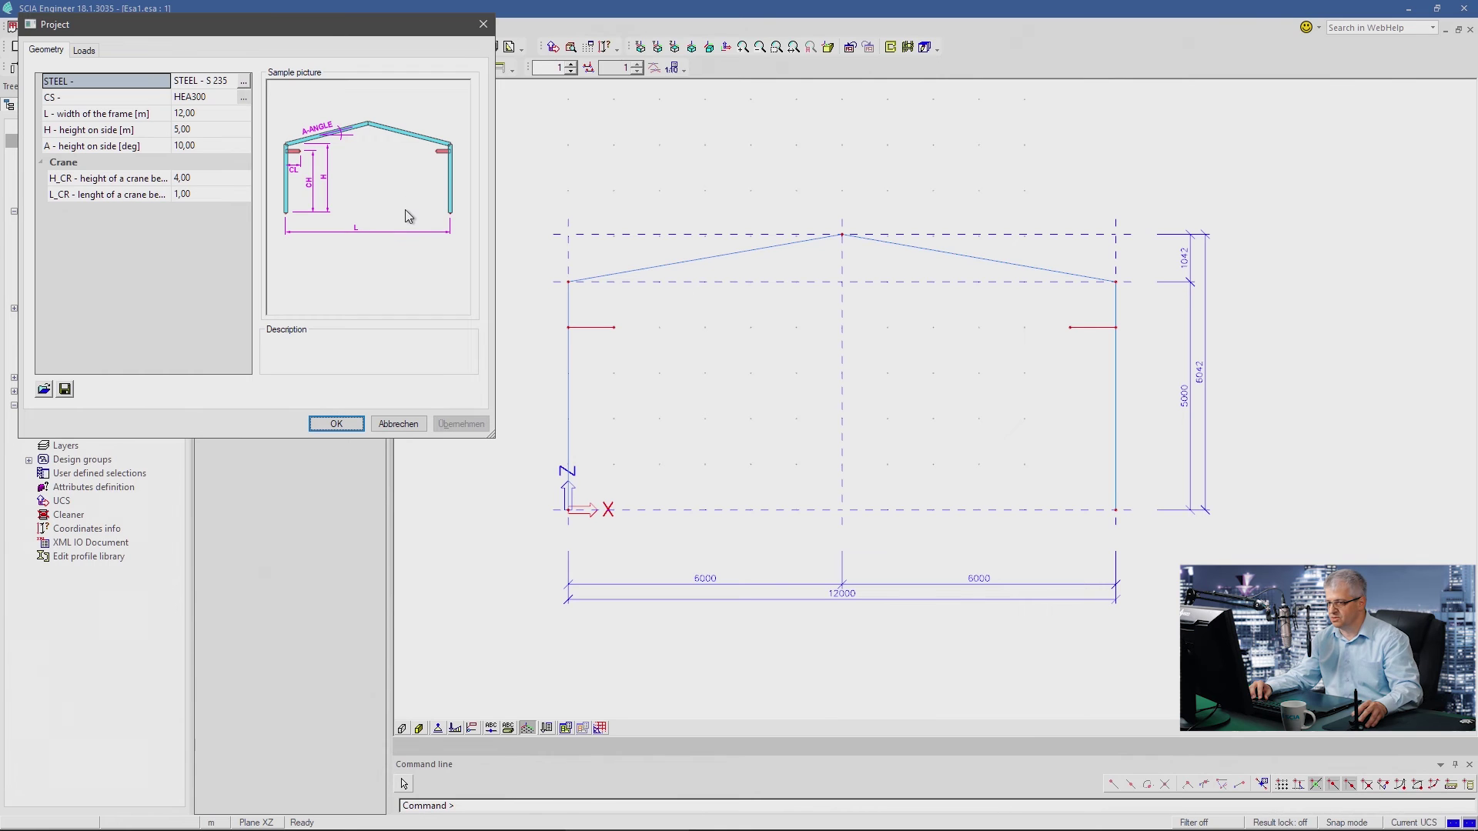
pyautogui.click(336, 424)
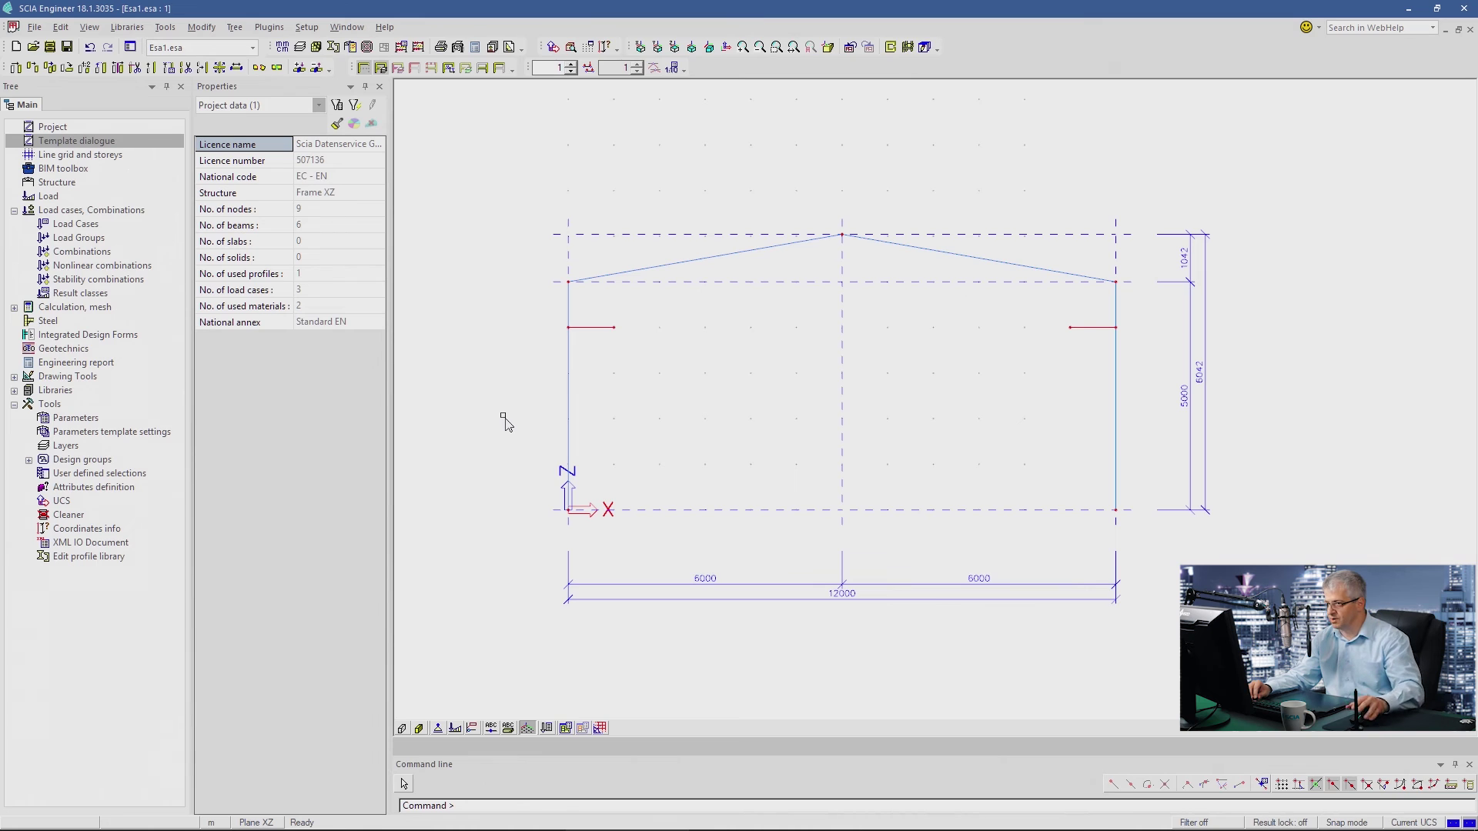
# - Review the Crane layer's structural model and activity options, and check the correctness of the existing parameters
pyautogui.click(300, 47)
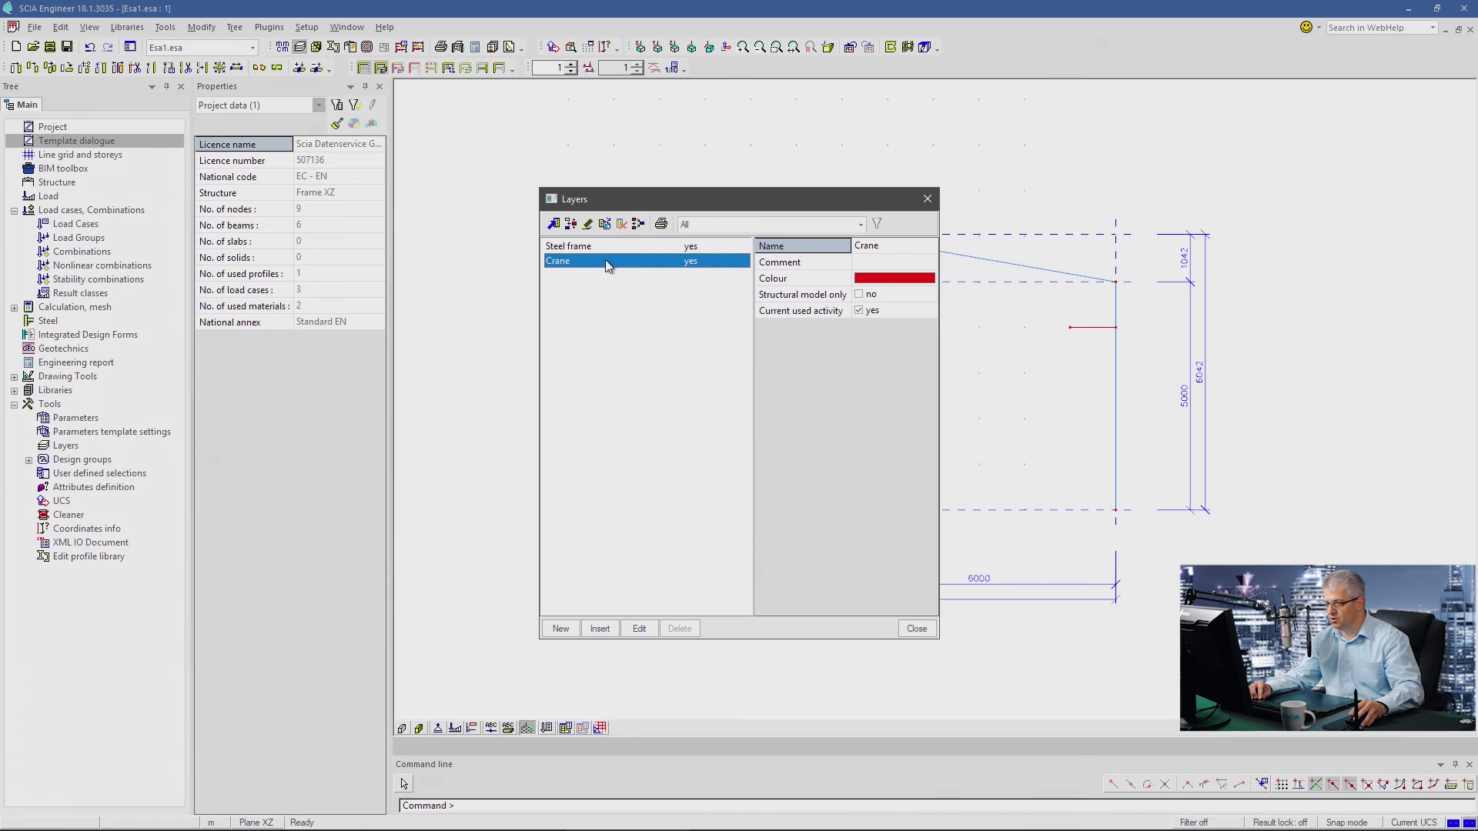
pyautogui.click(916, 628)
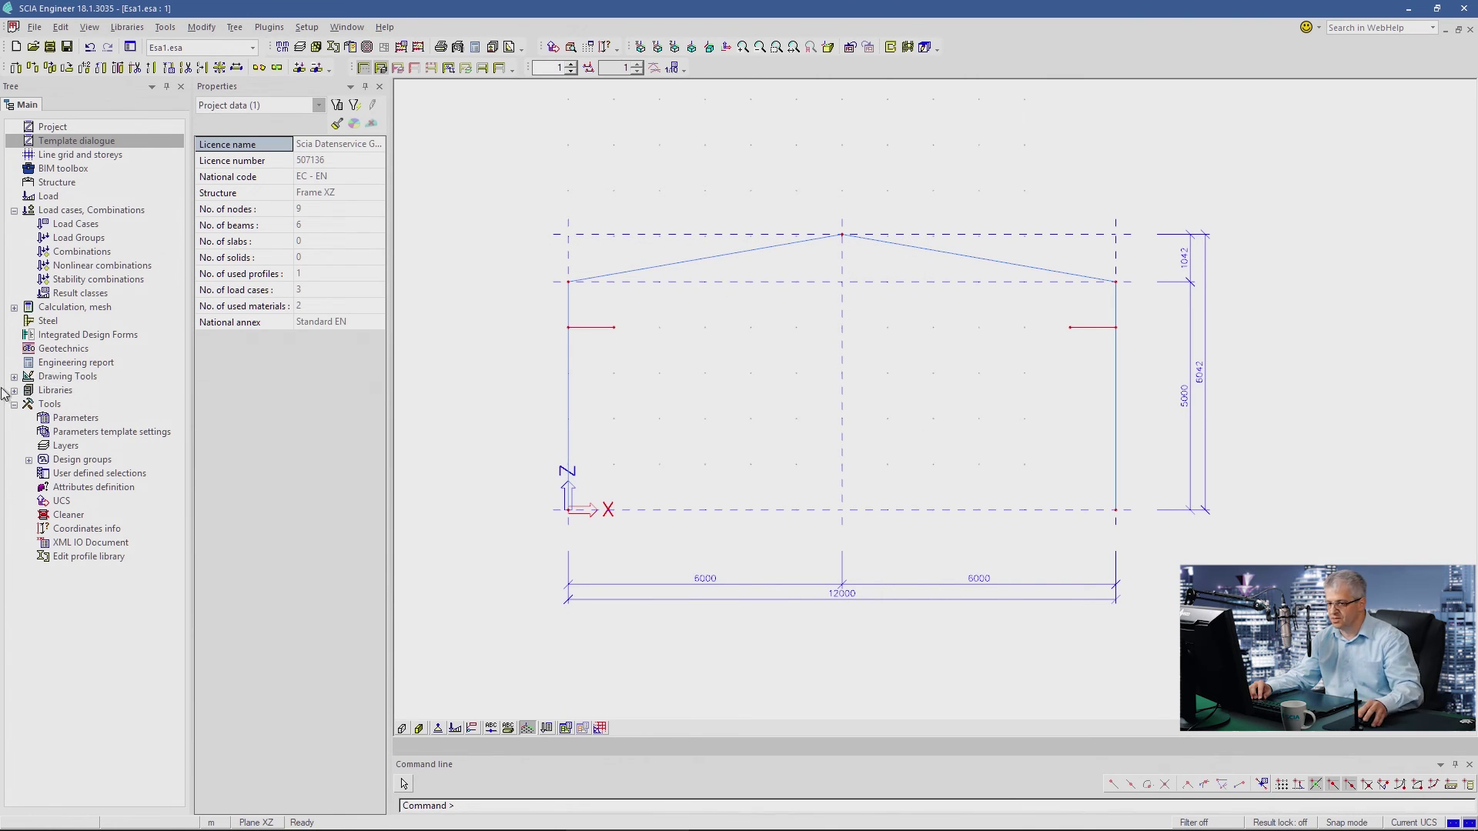
pyautogui.click(76, 418)
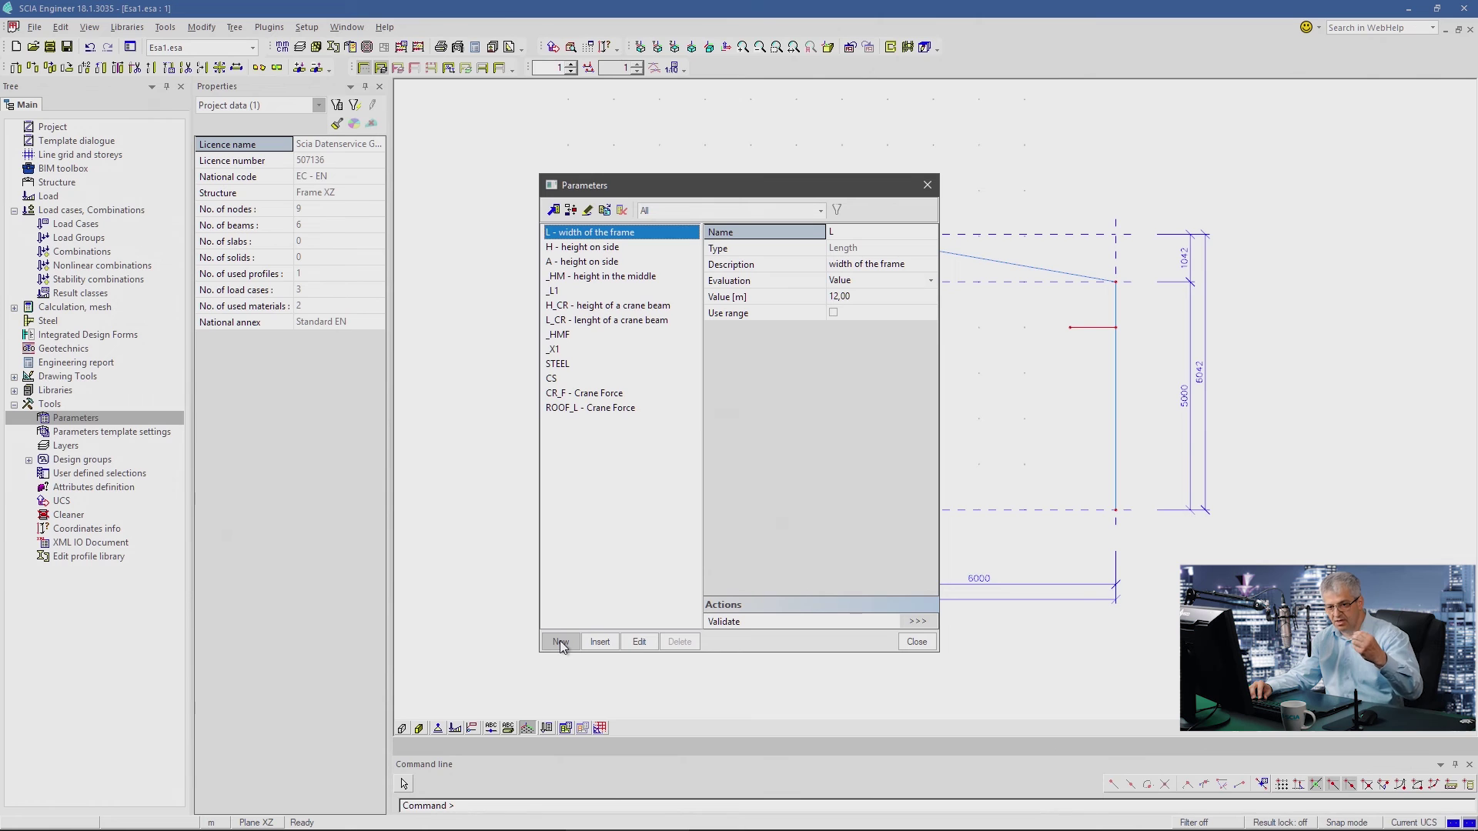
pyautogui.click(916, 642)
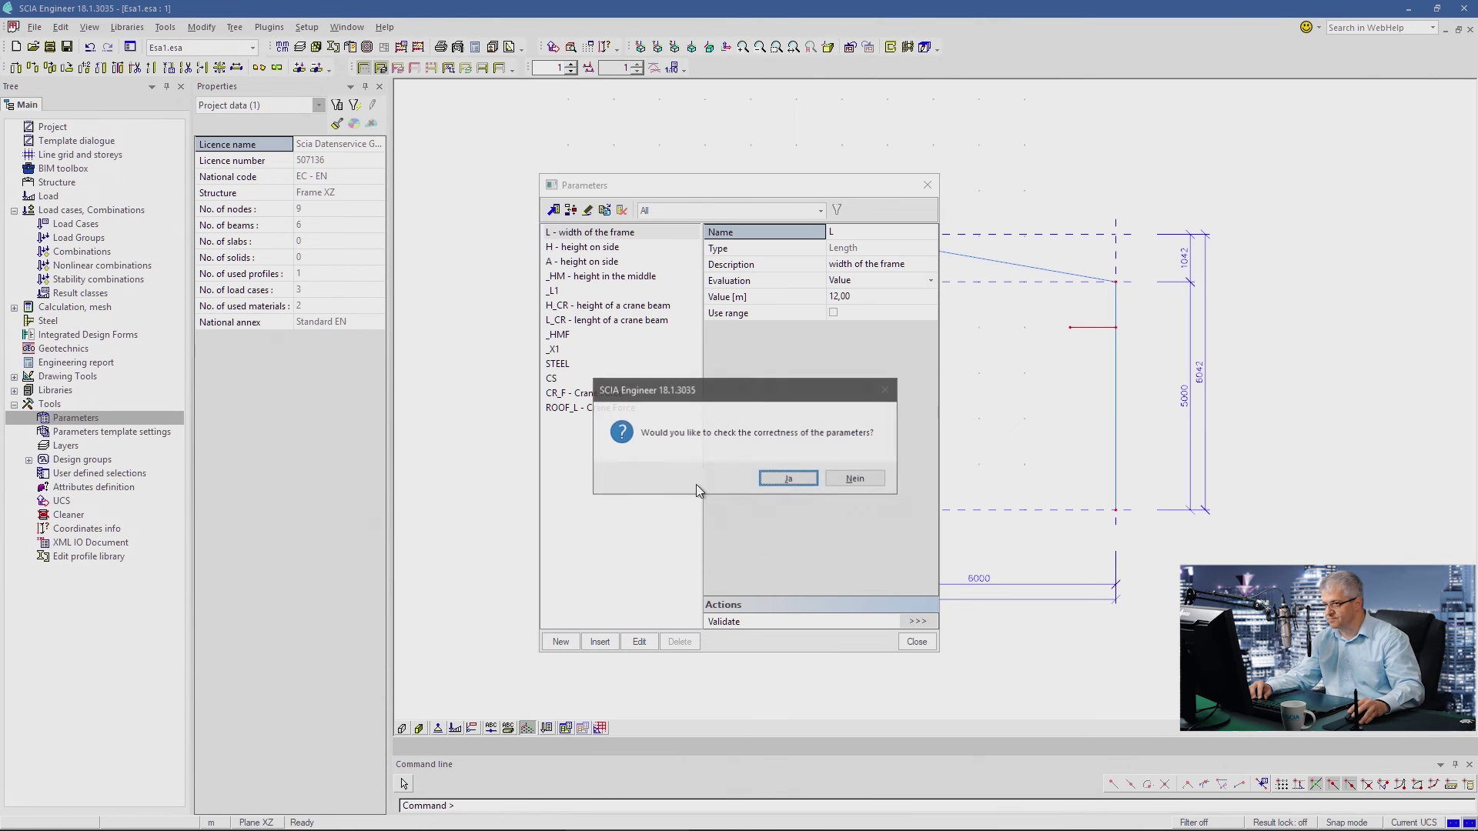
pyautogui.click(791, 479)
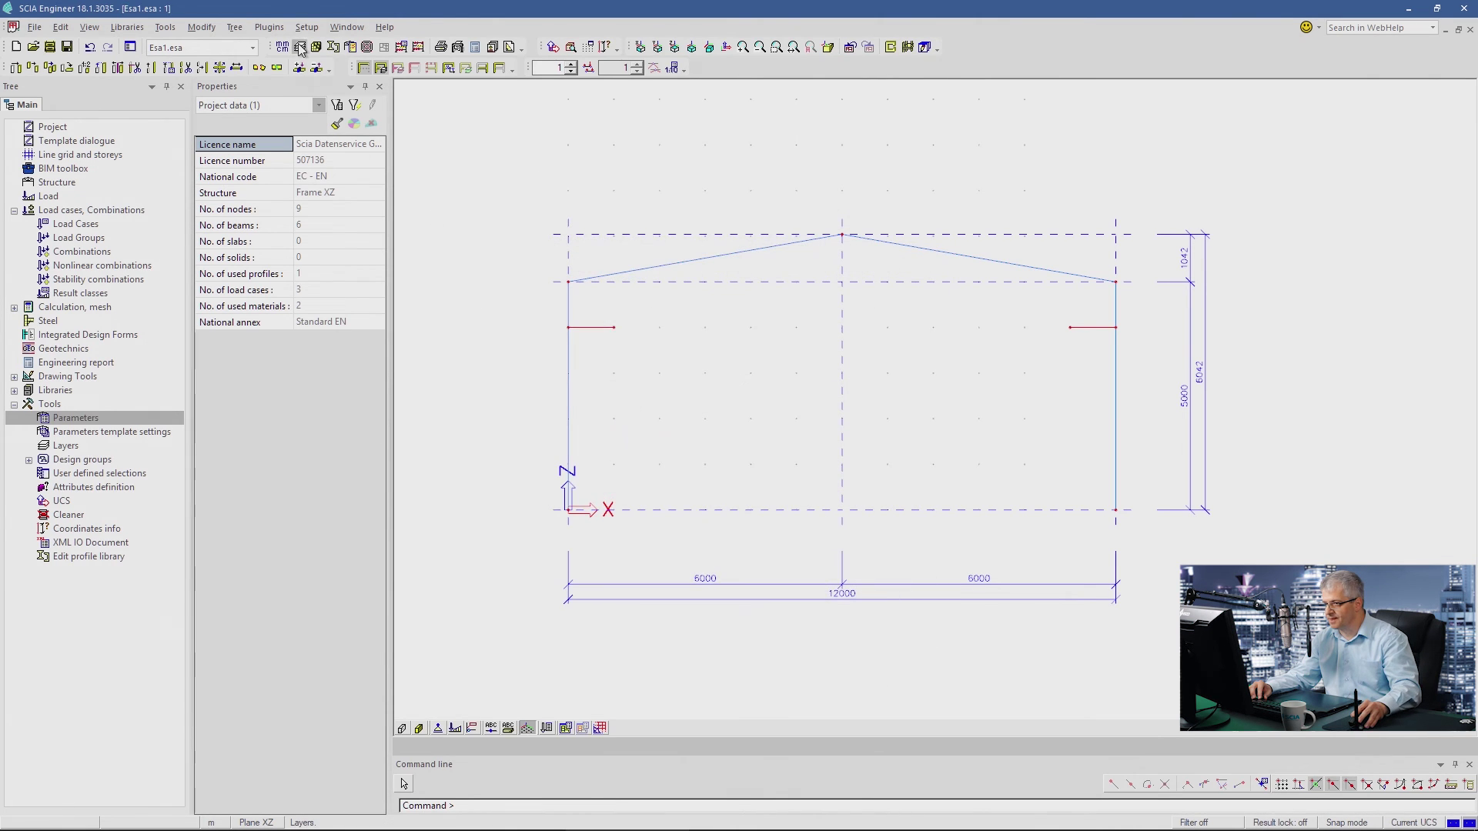
pyautogui.click(299, 47)
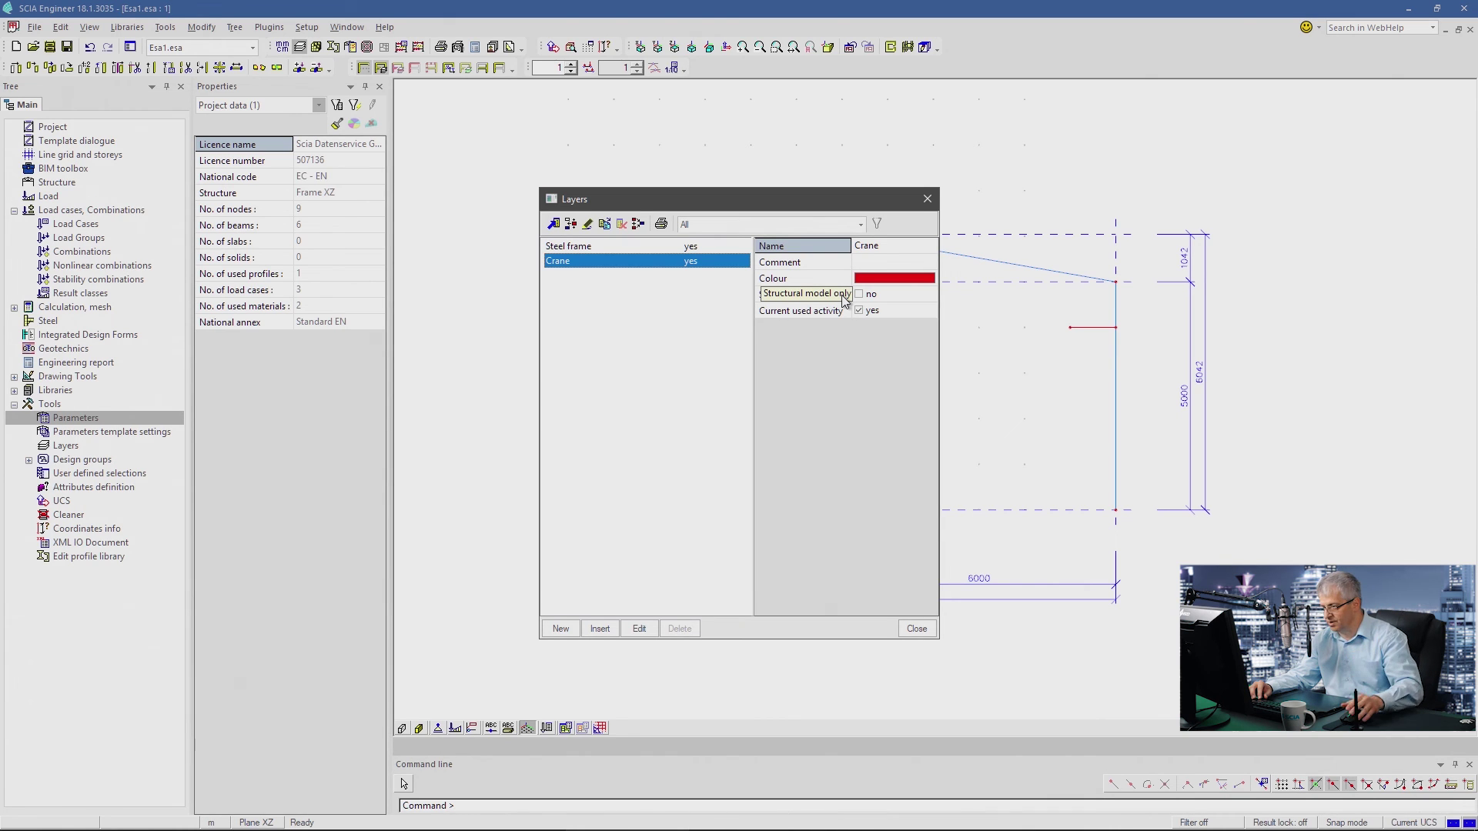
pyautogui.click(910, 628)
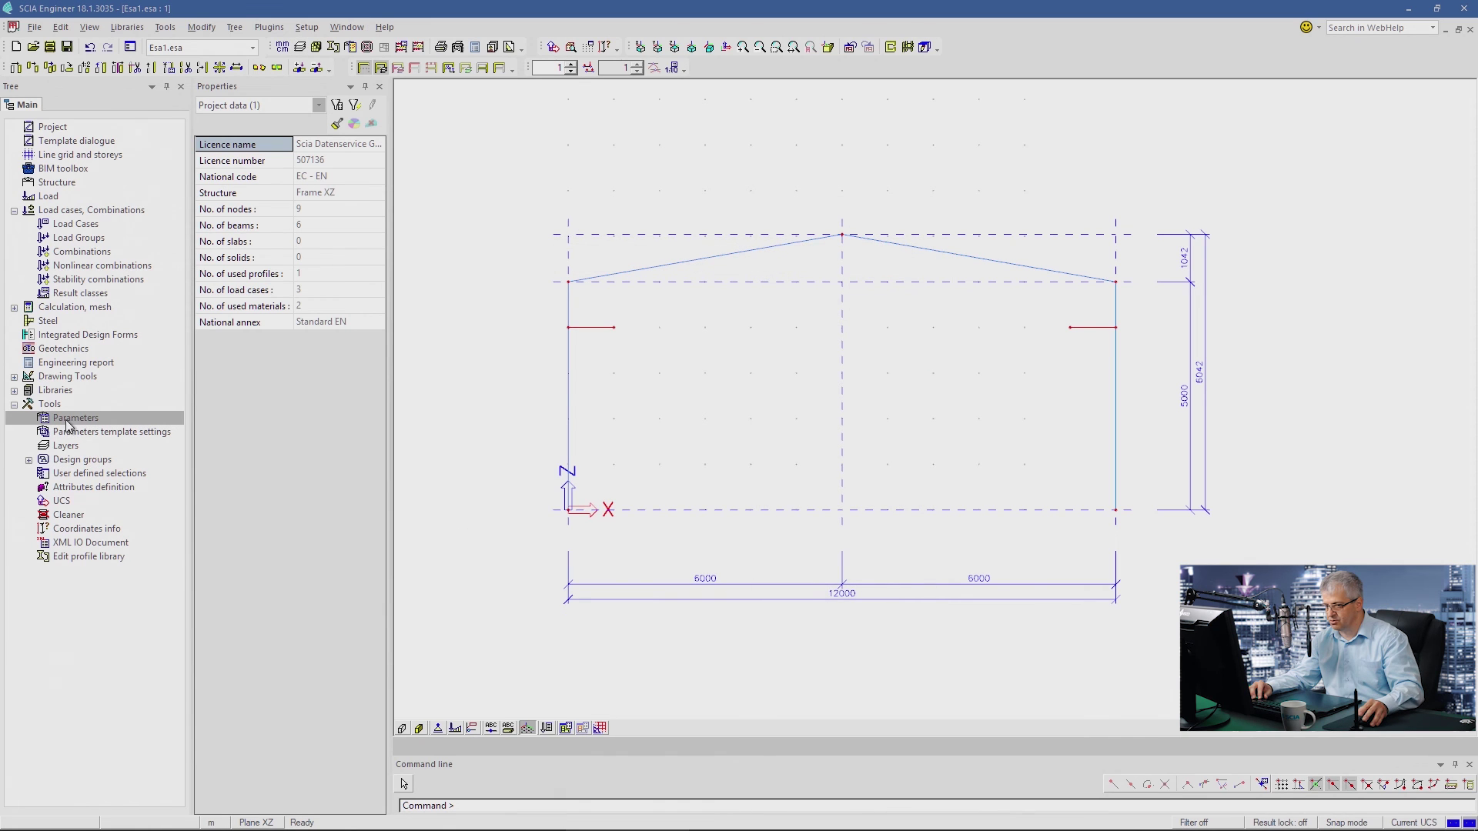
# - Create a new parameter in the parameter list and name it Layer_C_V
pyautogui.doubleClick(67, 420)
pyautogui.click(561, 641)
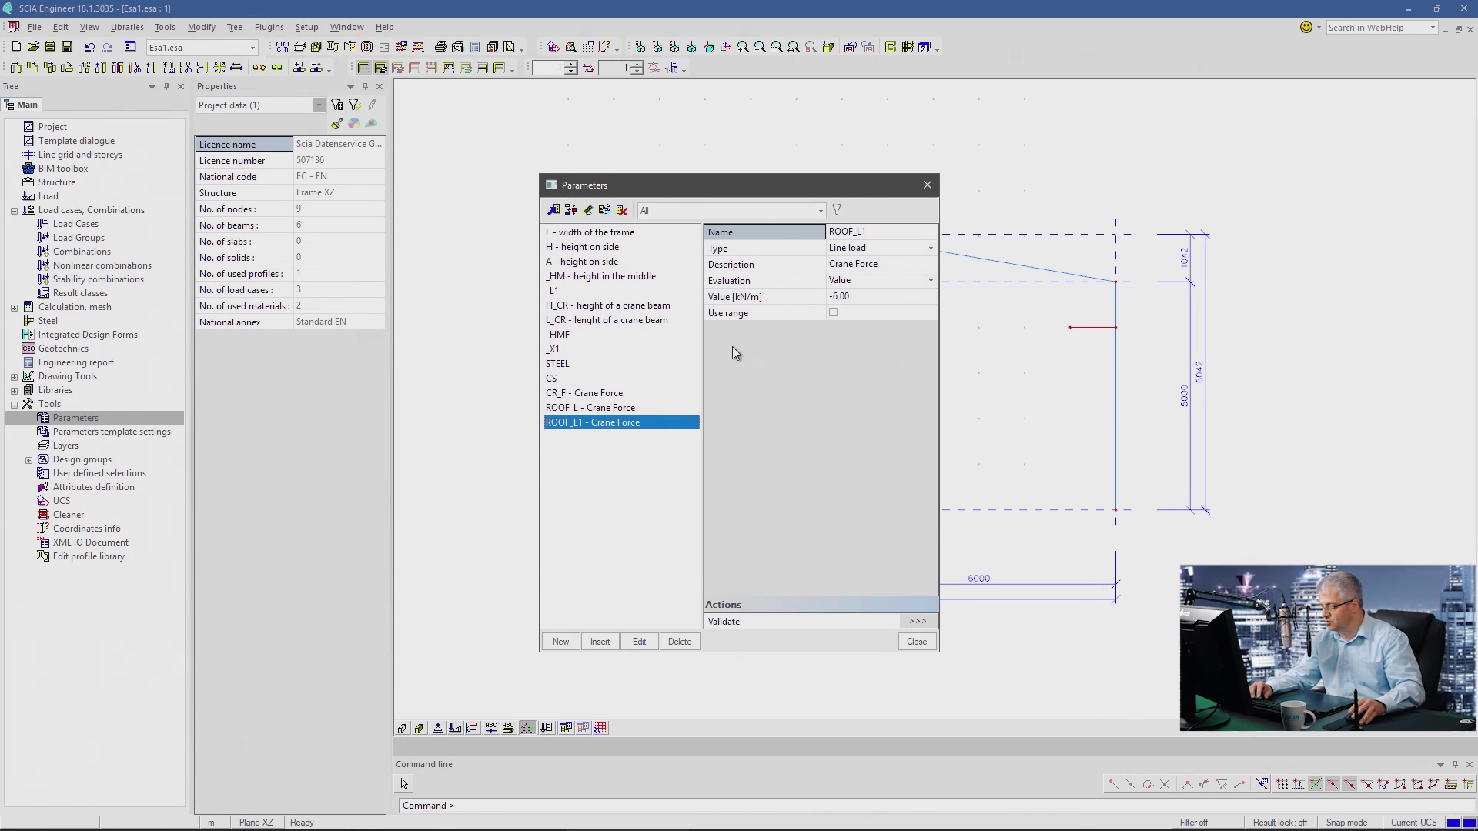
pyautogui.click(860, 235)
pyautogui.write('Layer_C_V')
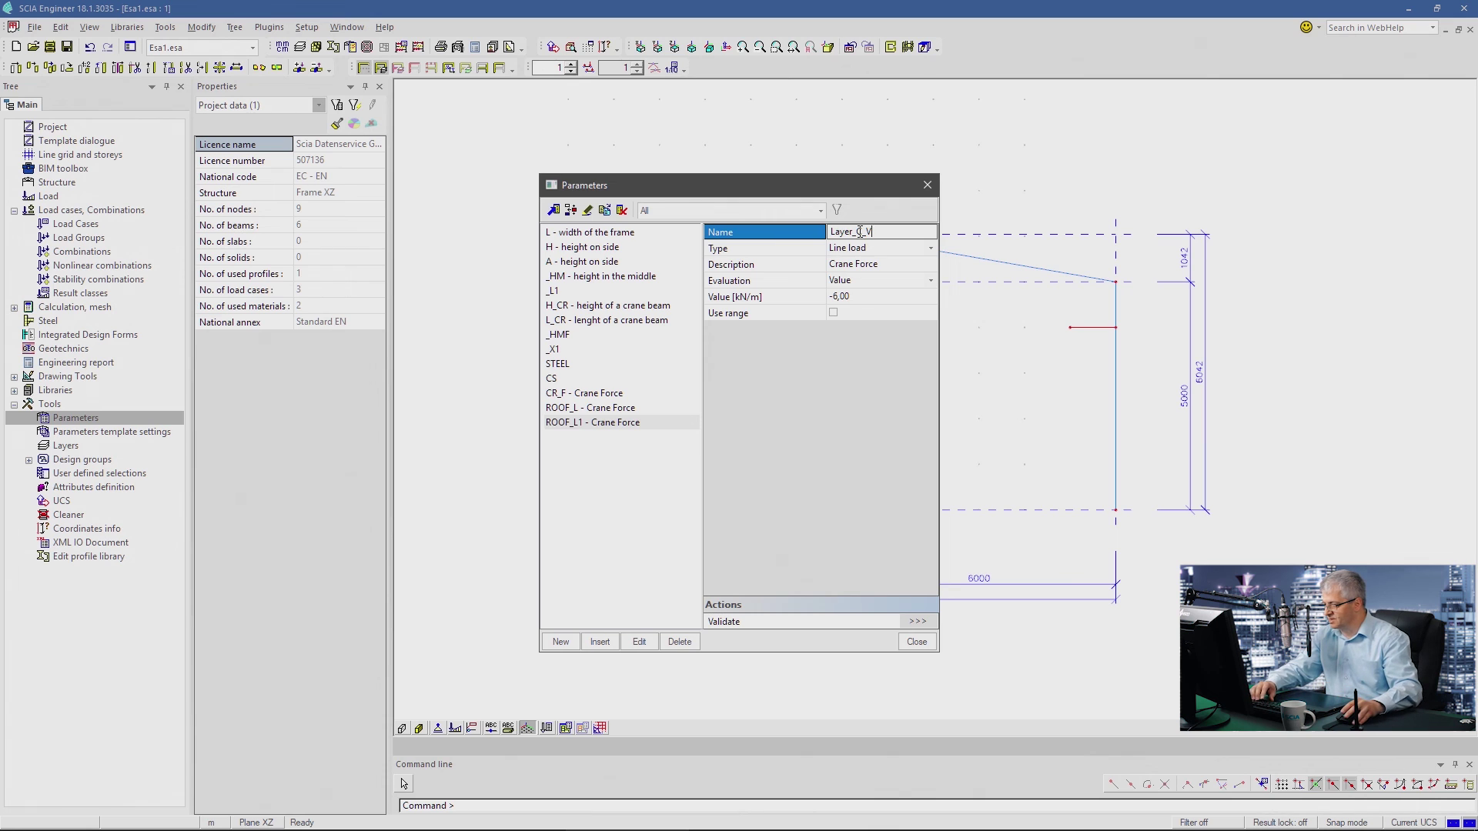
pyautogui.press('Return')
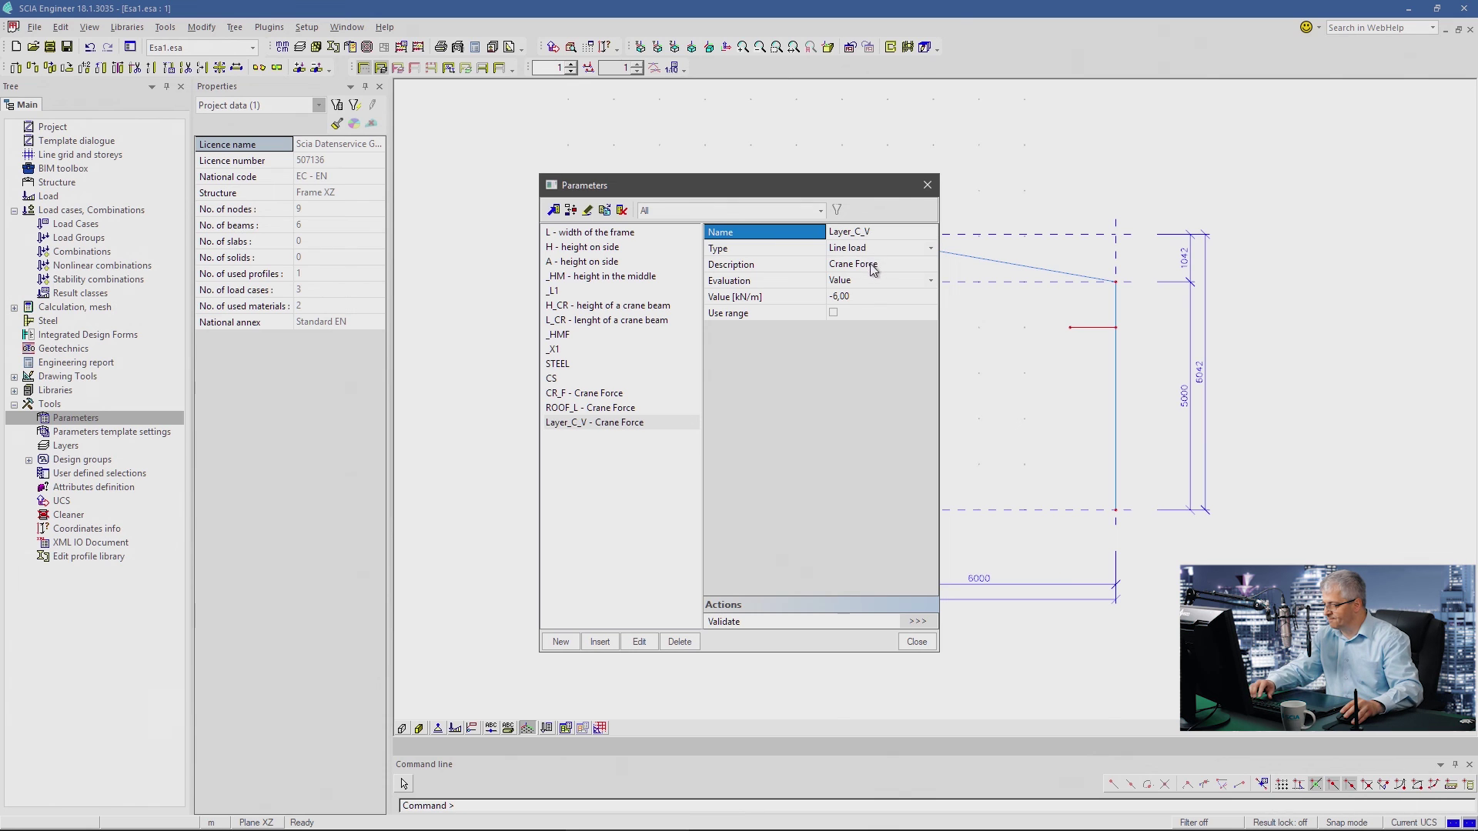
# - Make Layer_C_V a Boolean parameter with the value yes and the description "Crane on/of"
pyautogui.click(865, 250)
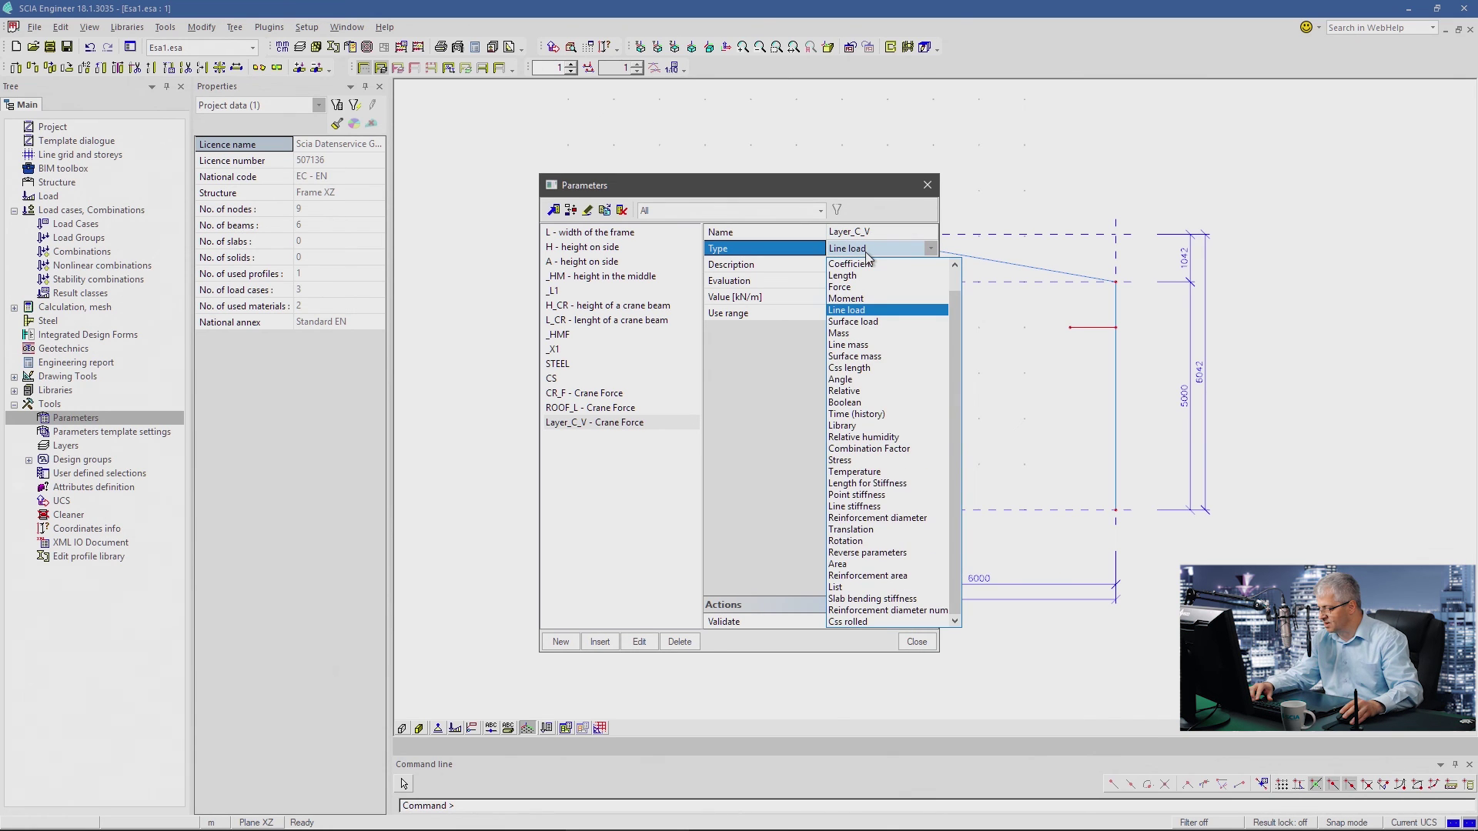
pyautogui.click(855, 403)
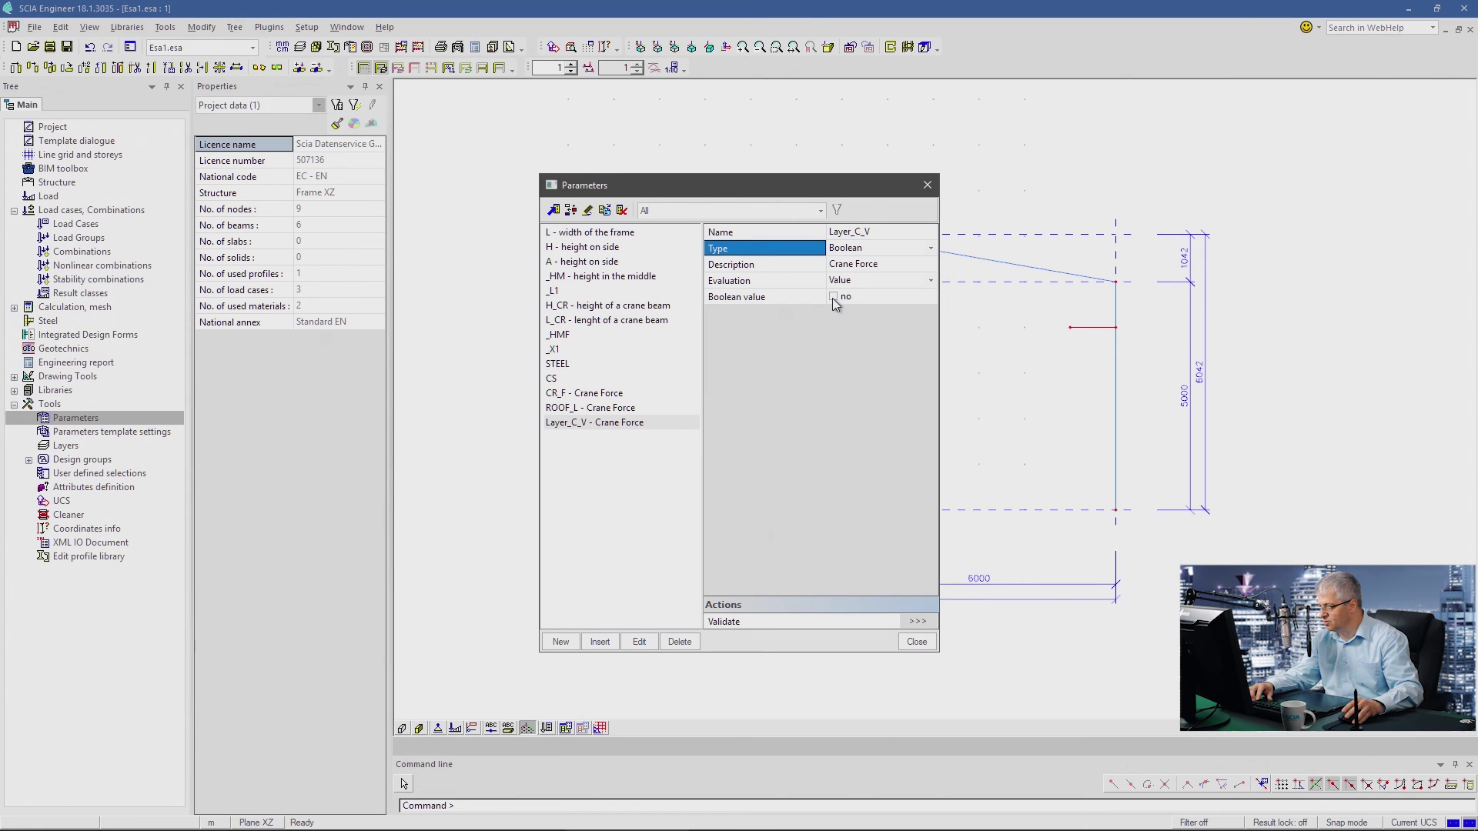
pyautogui.click(833, 297)
pyautogui.click(882, 264)
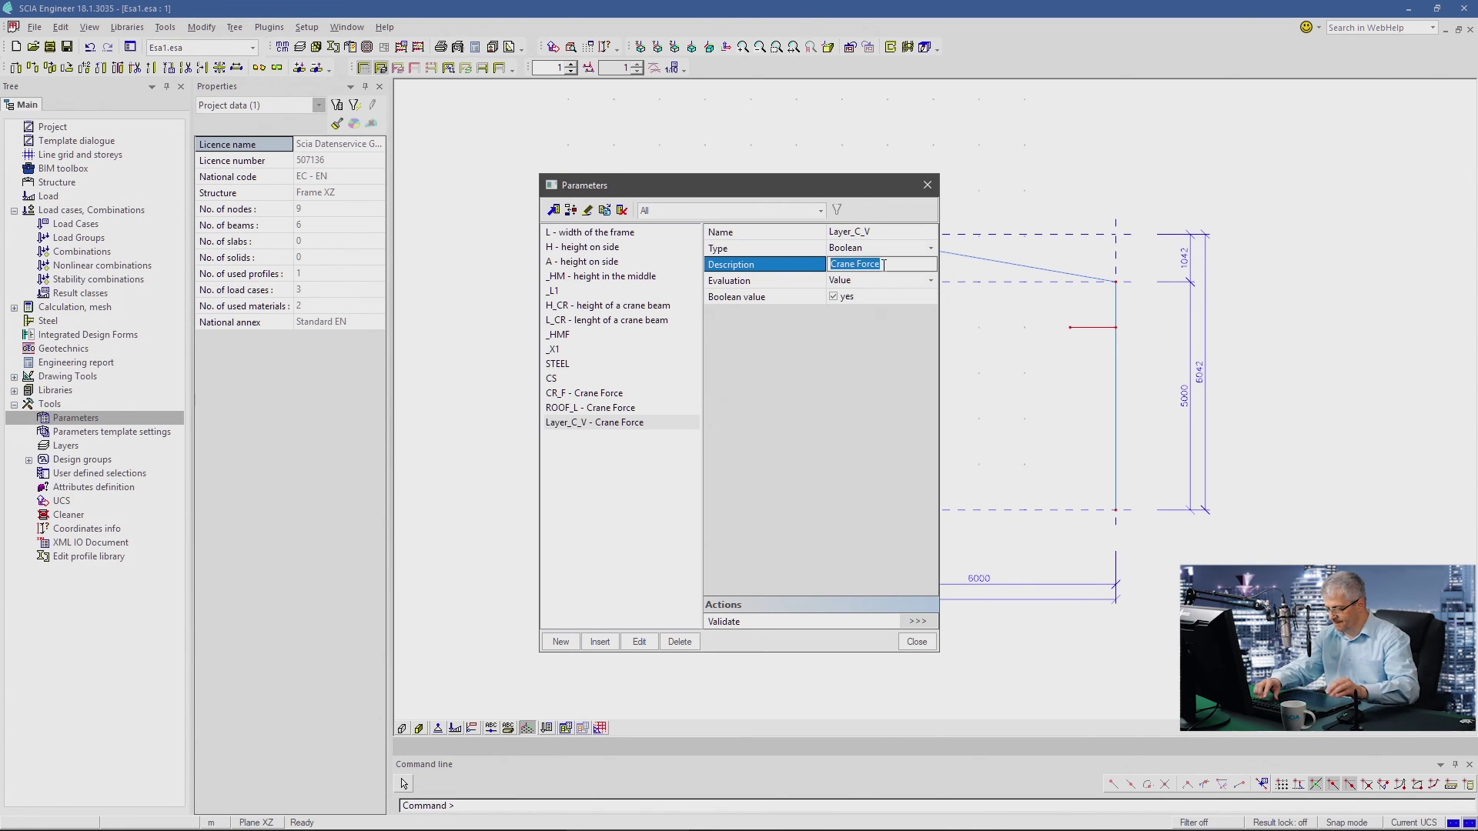
pyautogui.write('Cr')
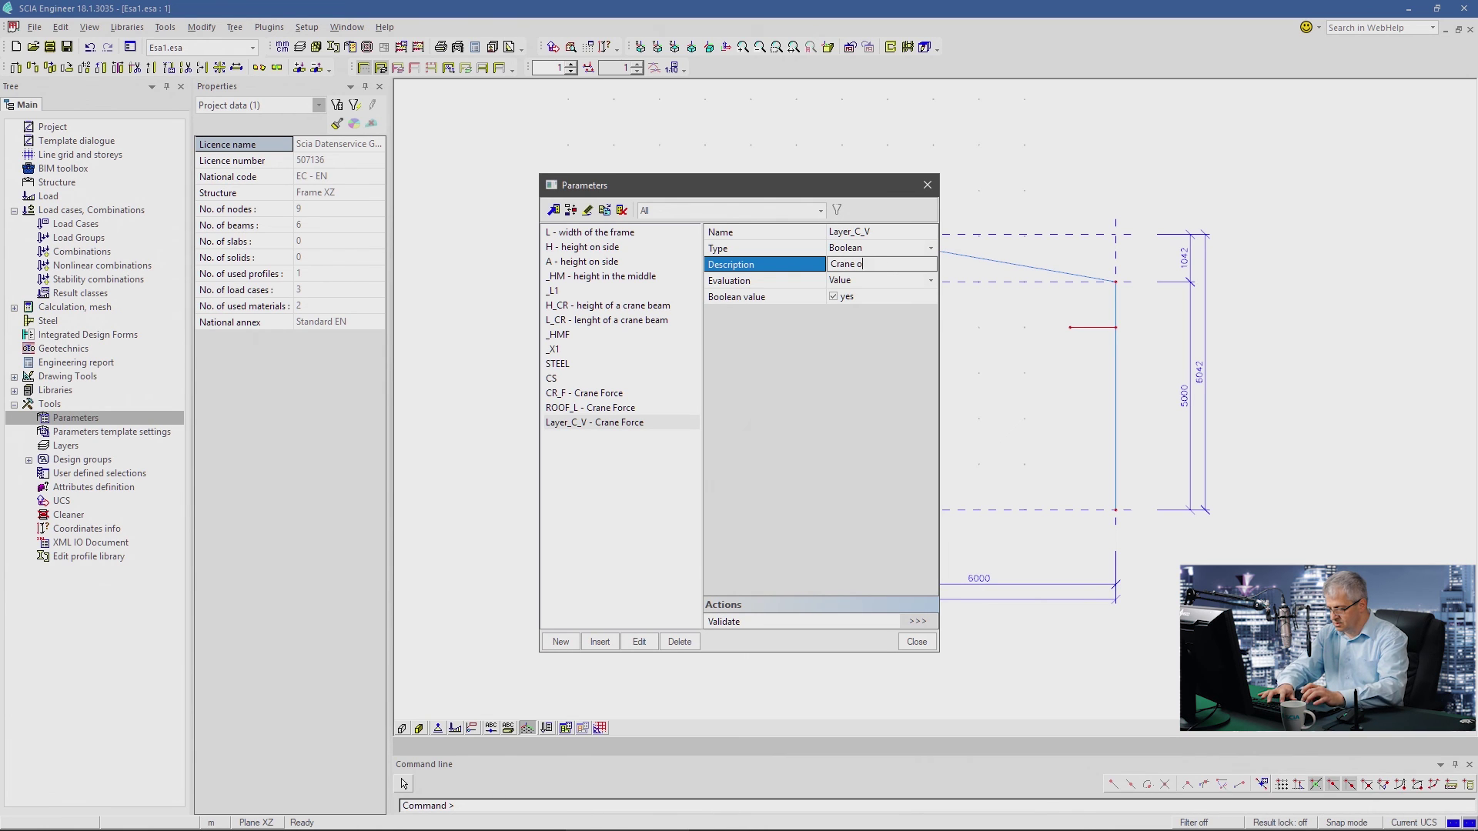
pyautogui.press('Return')
# - Create another Boolean parameter in the parameter list and name it _Layer_C_STR
pyautogui.click(564, 642)
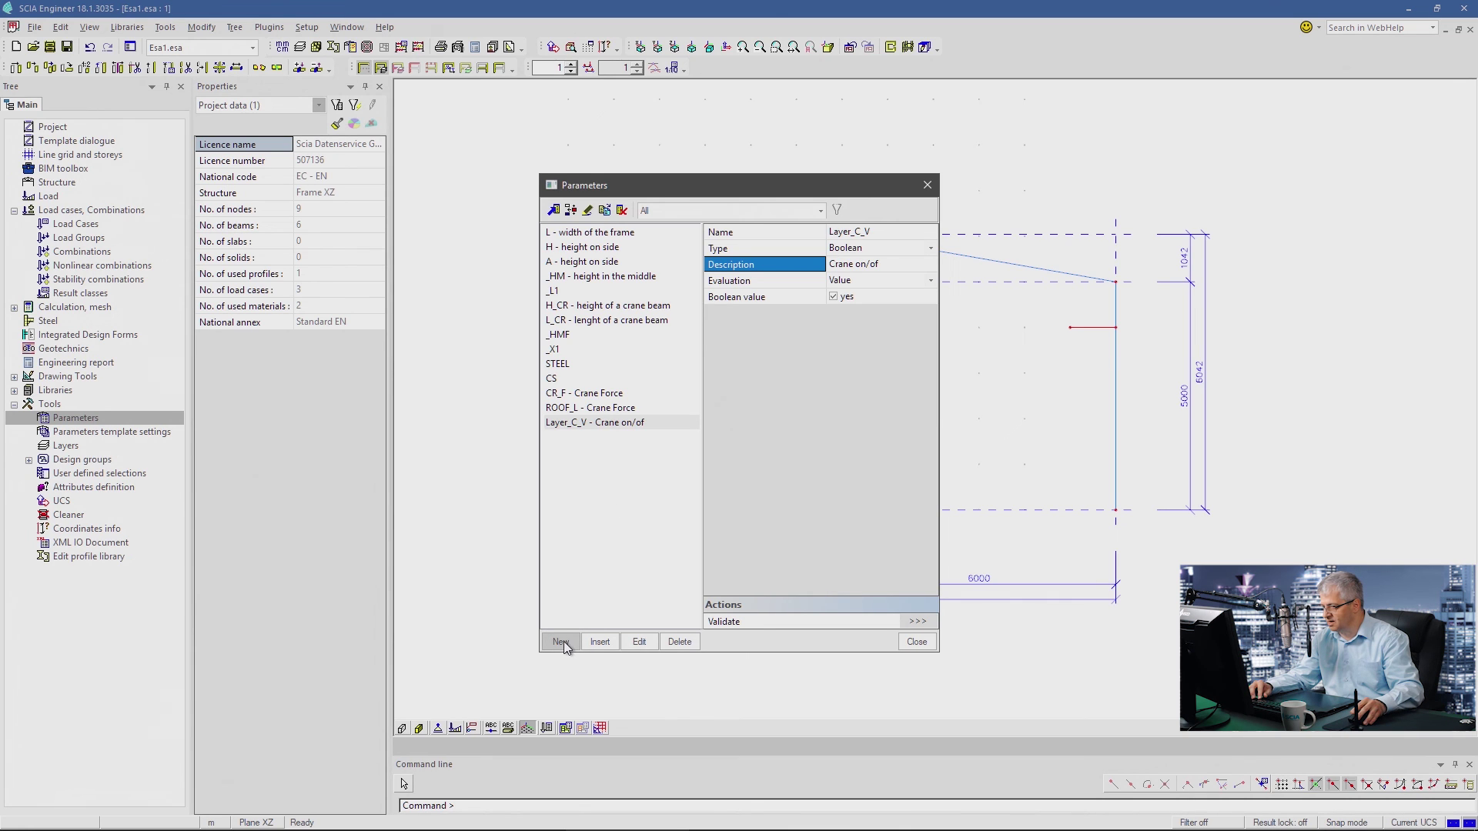
pyautogui.click(861, 234)
pyautogui.moveTo(866, 234); pyautogui.dragTo(895, 233)
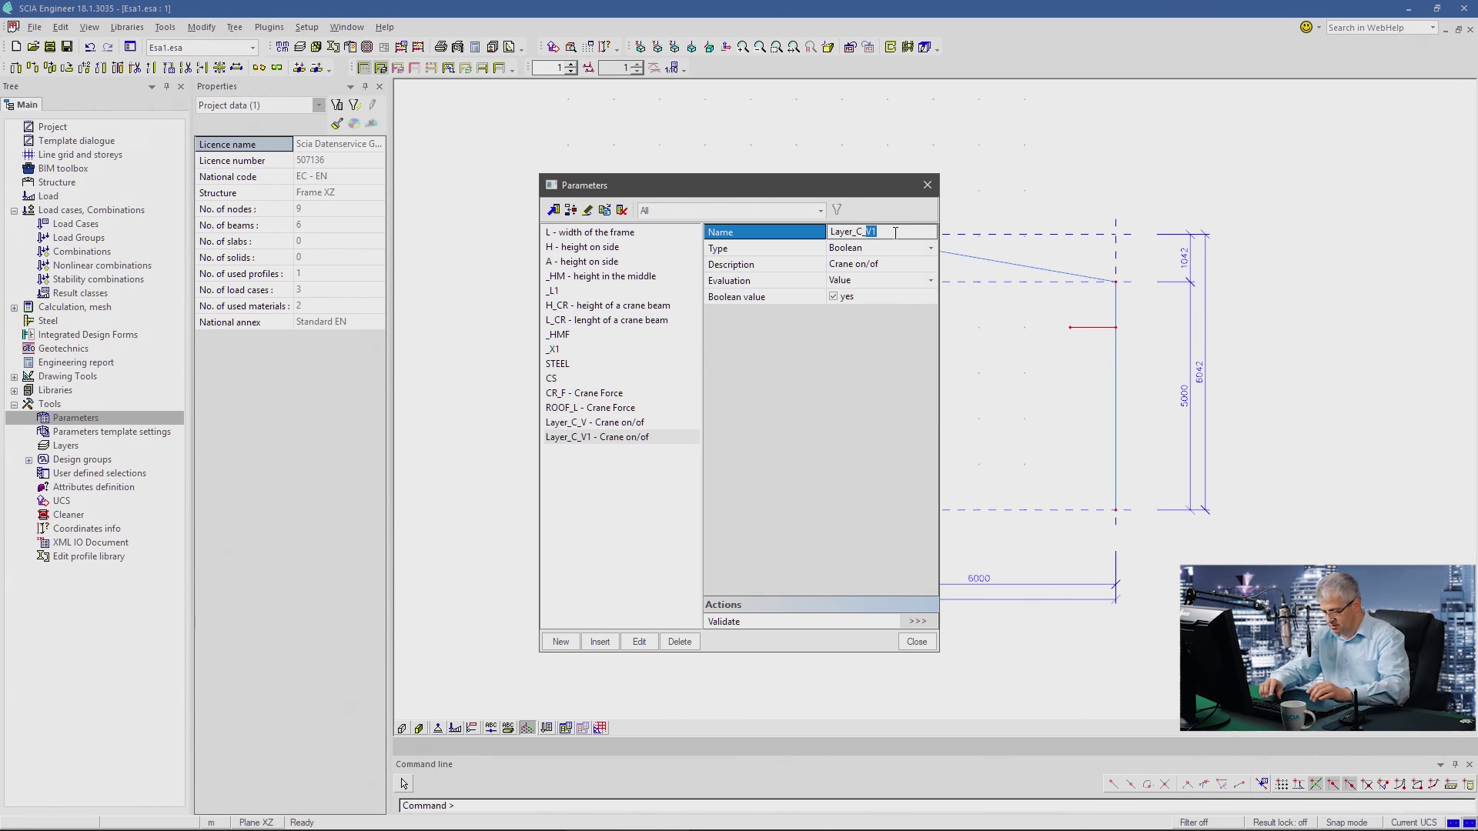
pyautogui.press('Return')
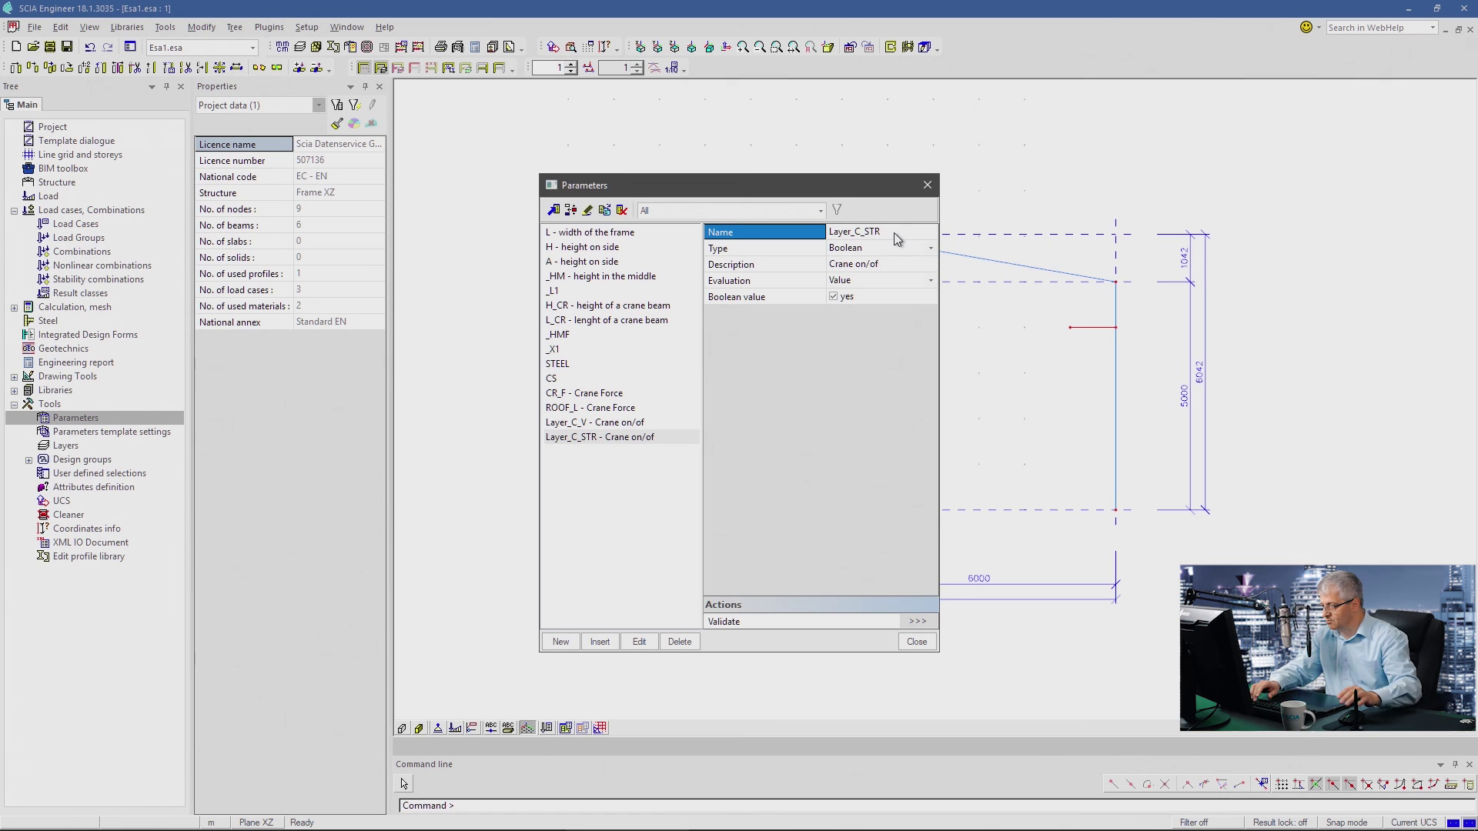
pyautogui.write('_')
pyautogui.press('Return')
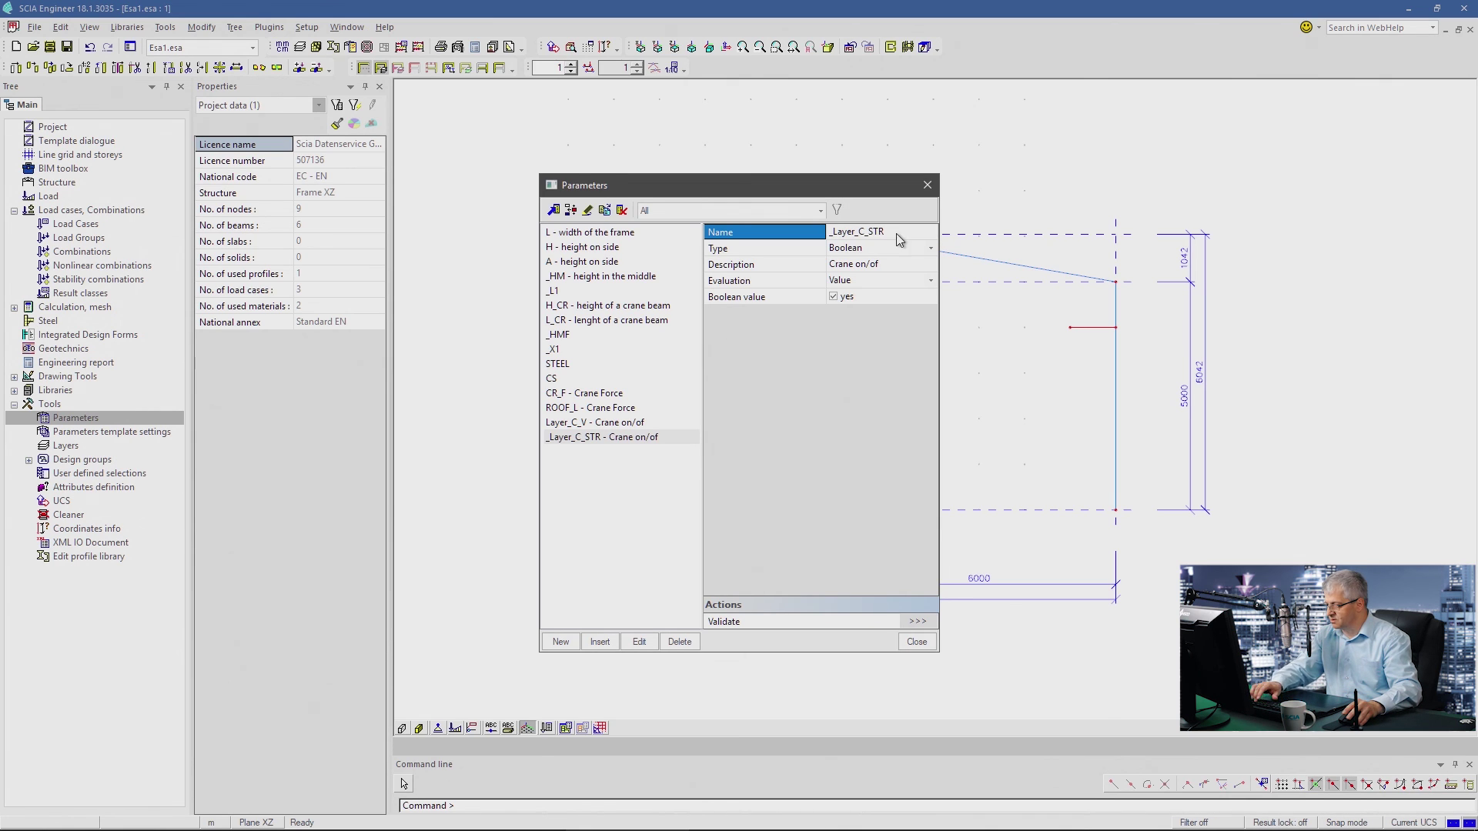
# - Clear the description of _Layer_C_STR and evaluate it by the formula not(Layer_C_V)
pyautogui.click(880, 266)
pyautogui.press('Delete')
pyautogui.press('Return')
pyautogui.click(876, 278)
pyautogui.click(862, 304)
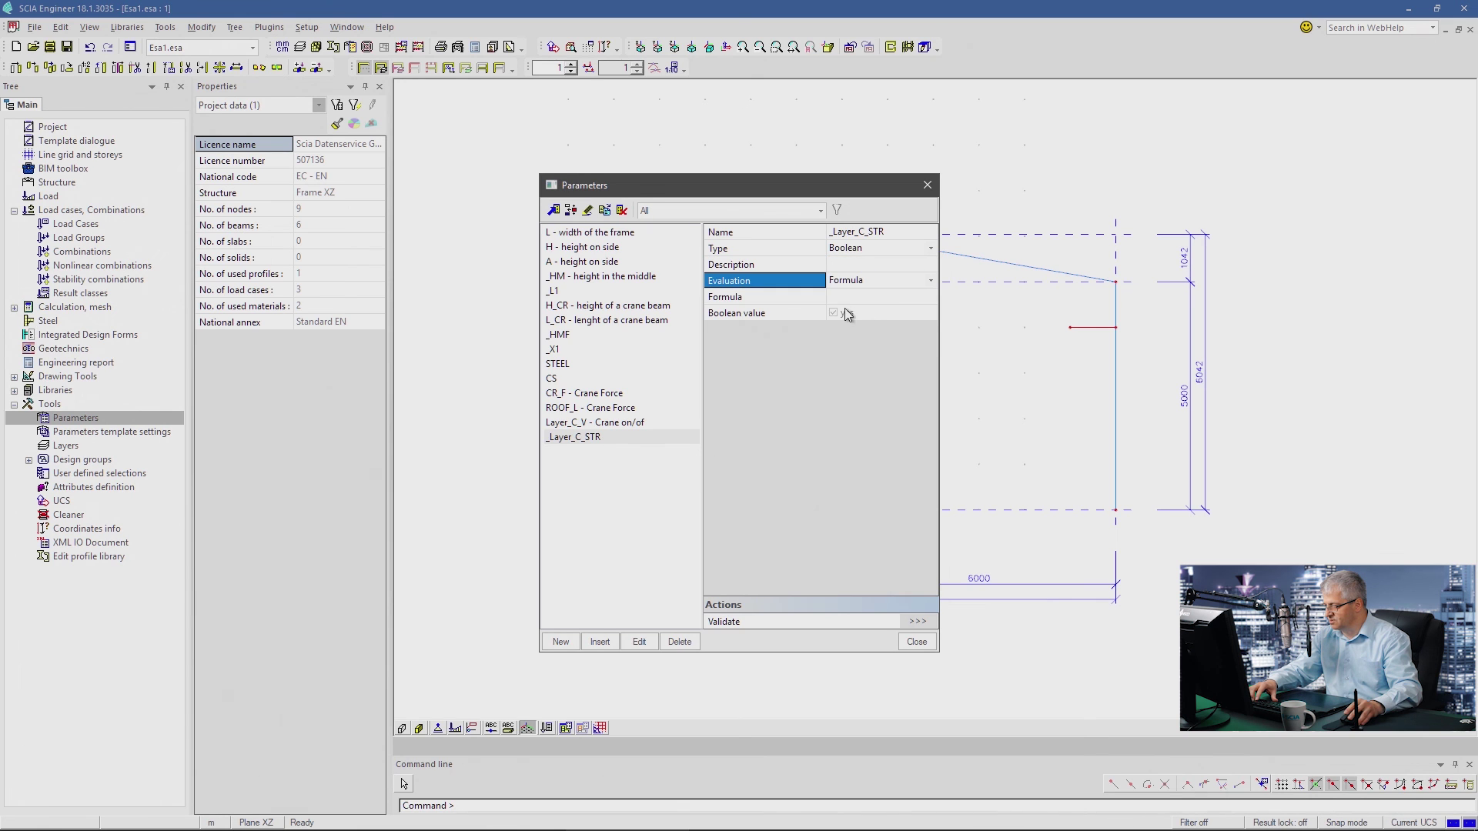
pyautogui.click(846, 297)
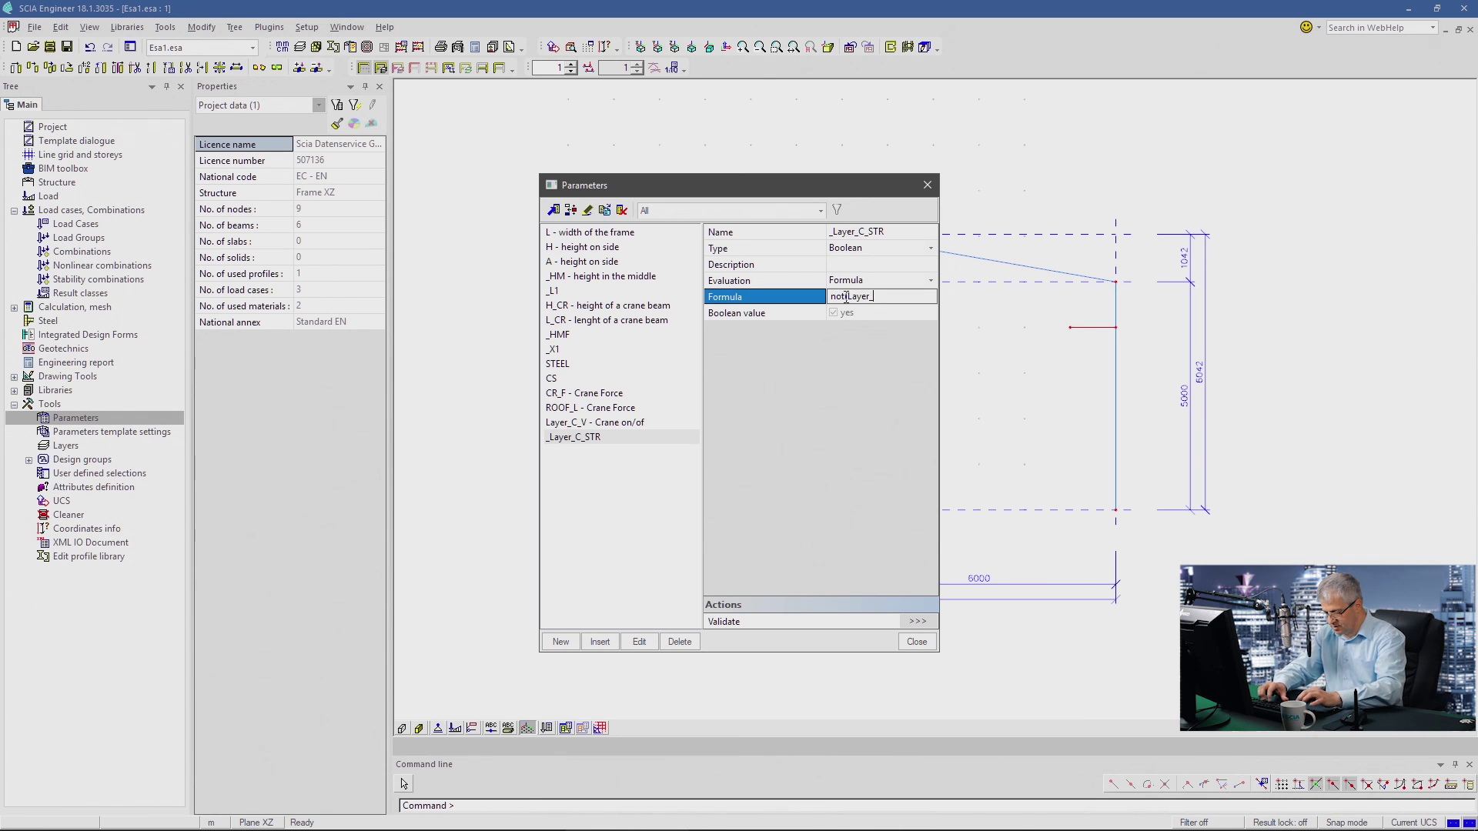
pyautogui.press('Return')
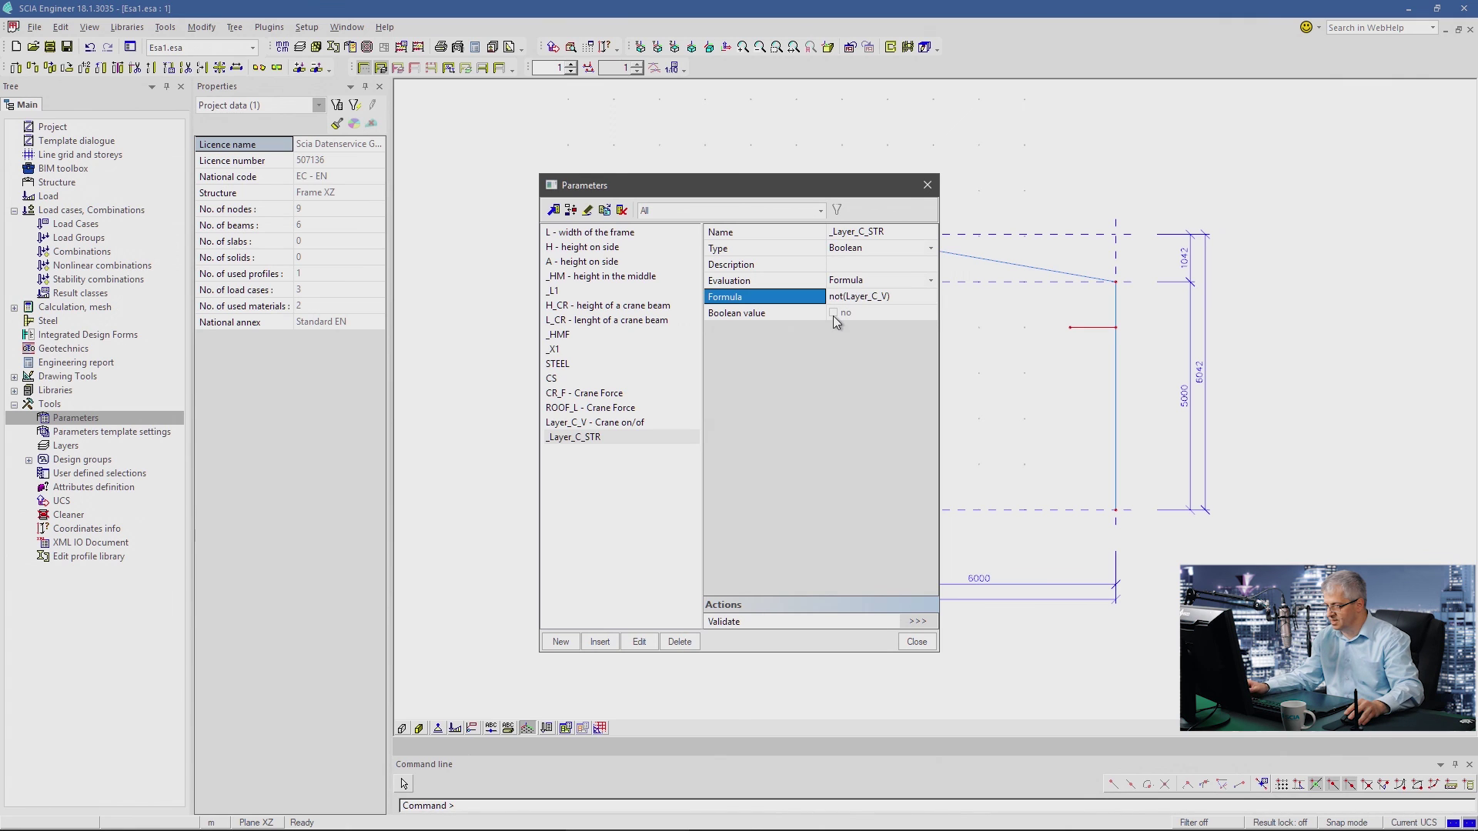
# - Test the formula by setting Layer_C_V to no, check _Layer_C_STR, restore Layer_C_V to yes and close the parameters
pyautogui.click(625, 423)
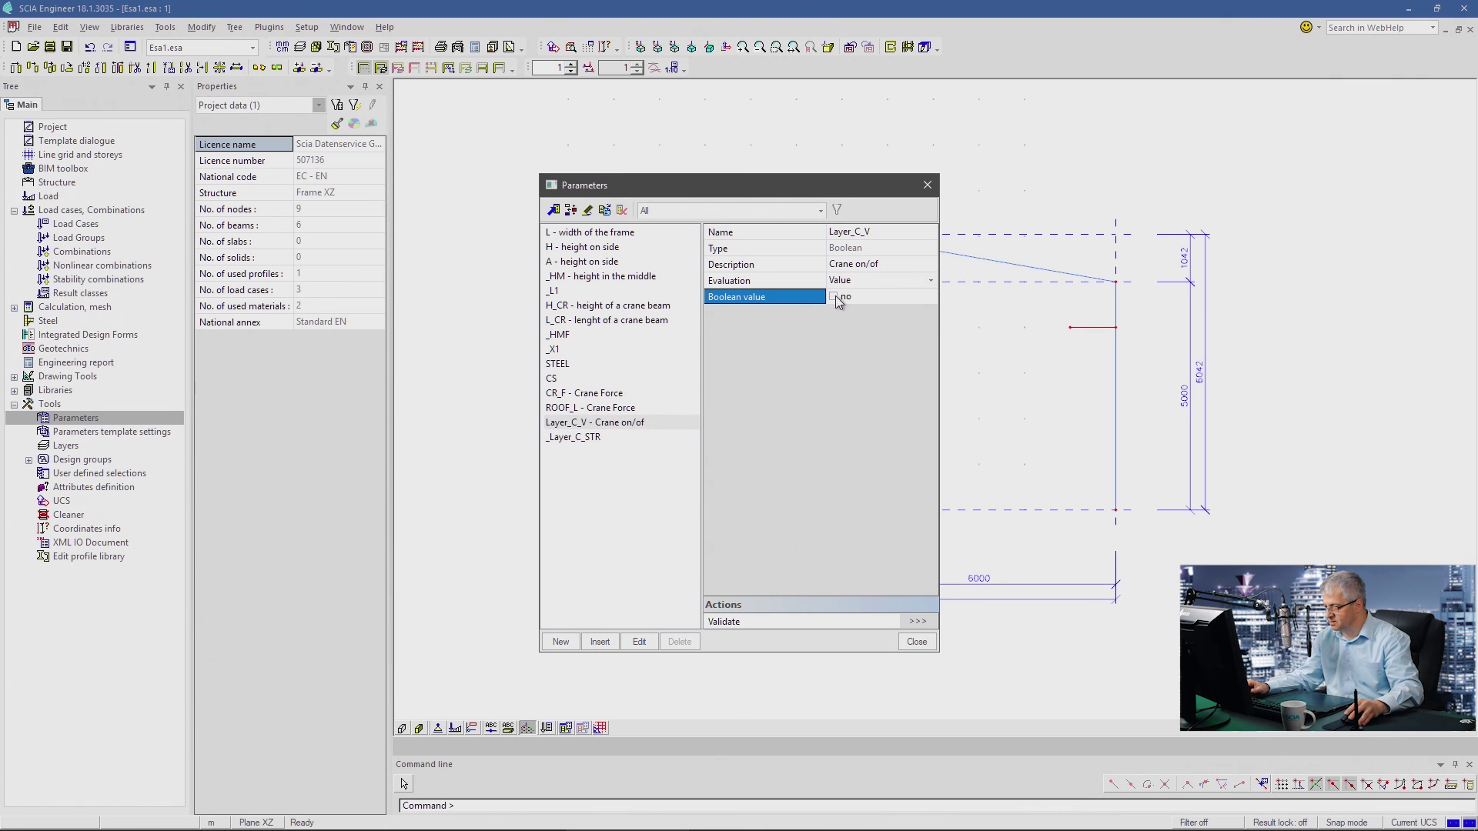
pyautogui.click(616, 438)
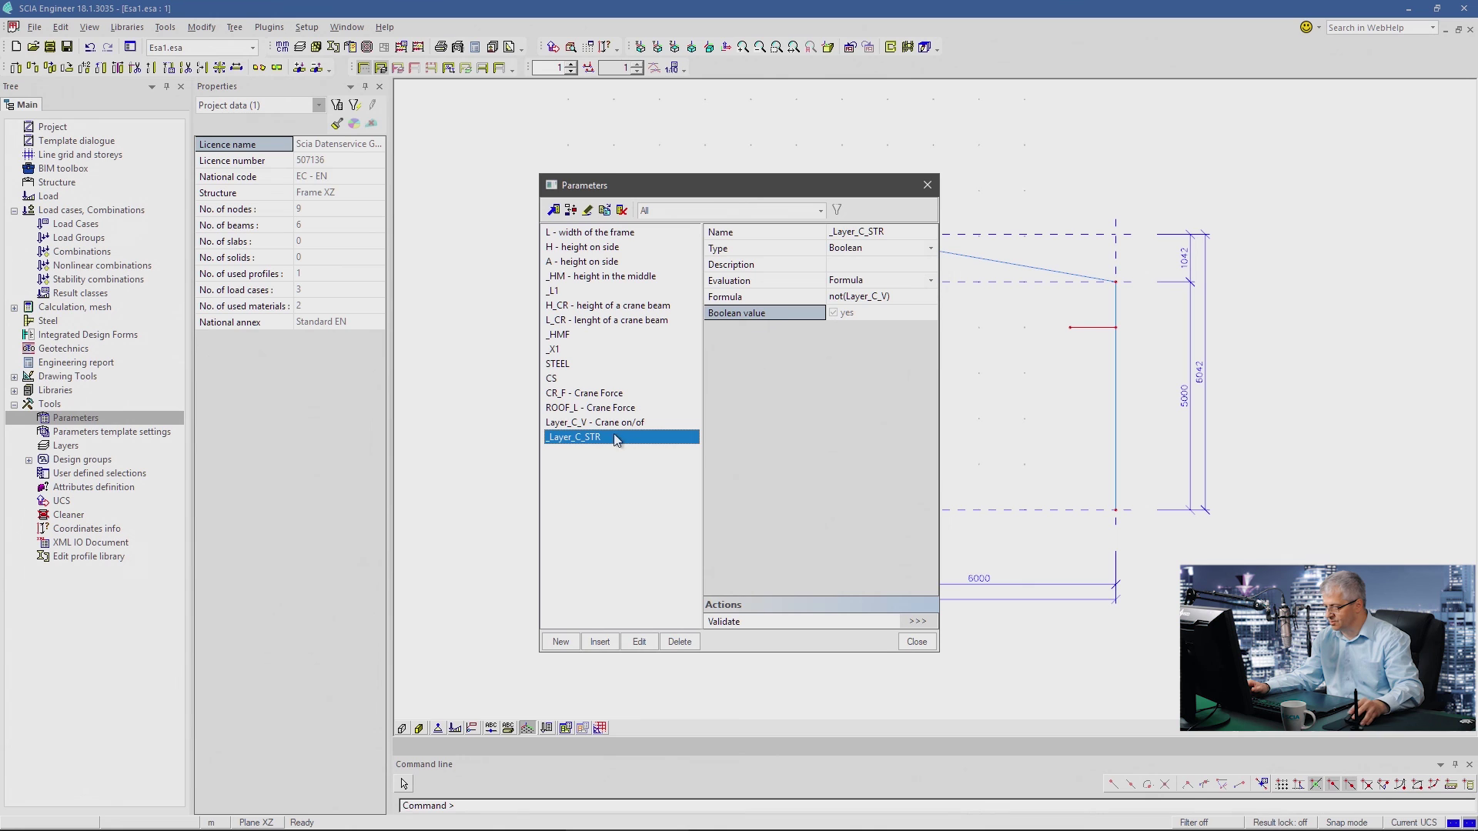
pyautogui.click(615, 422)
pyautogui.click(851, 367)
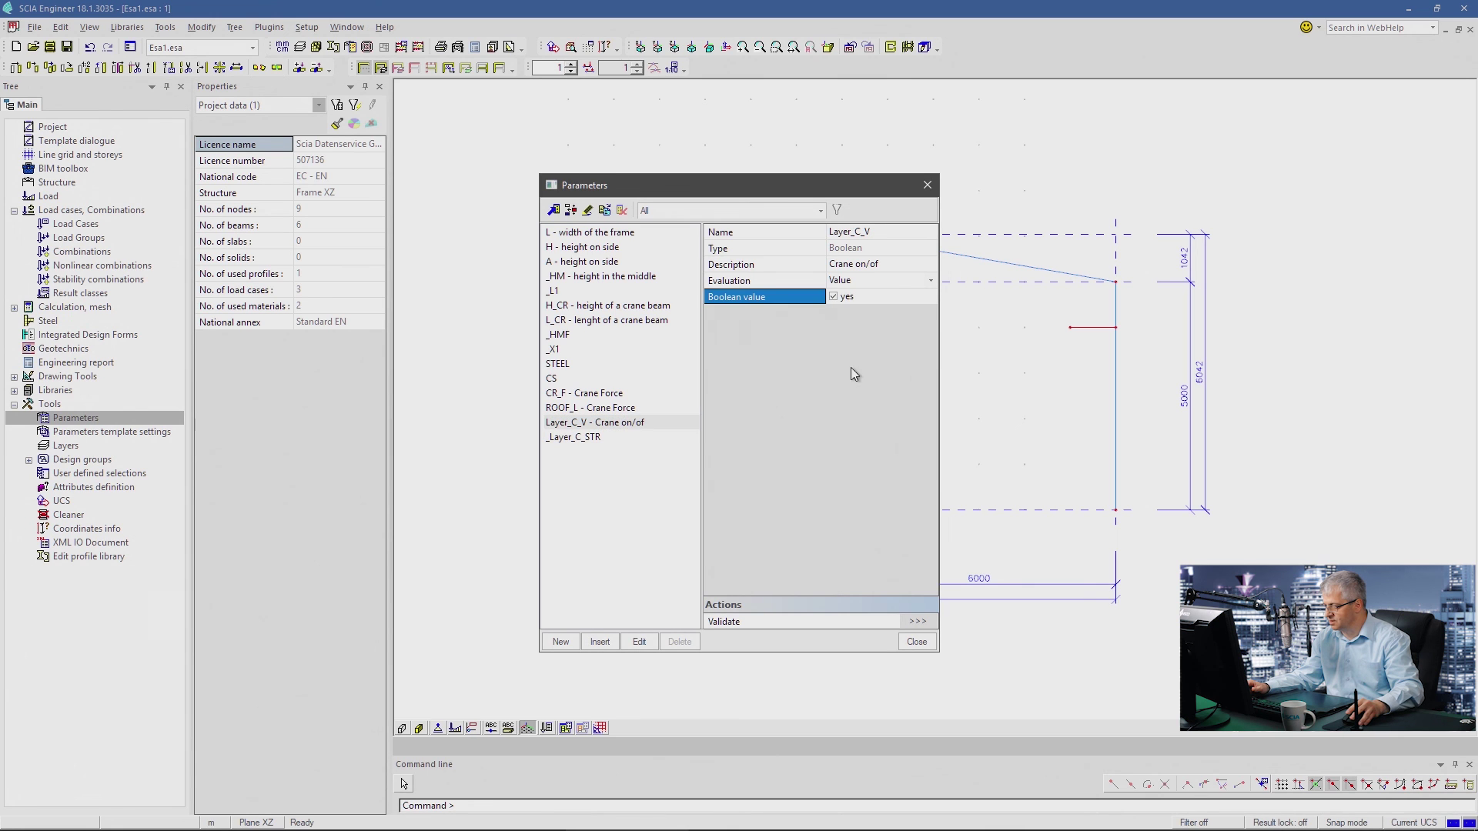
pyautogui.click(912, 645)
pyautogui.click(793, 487)
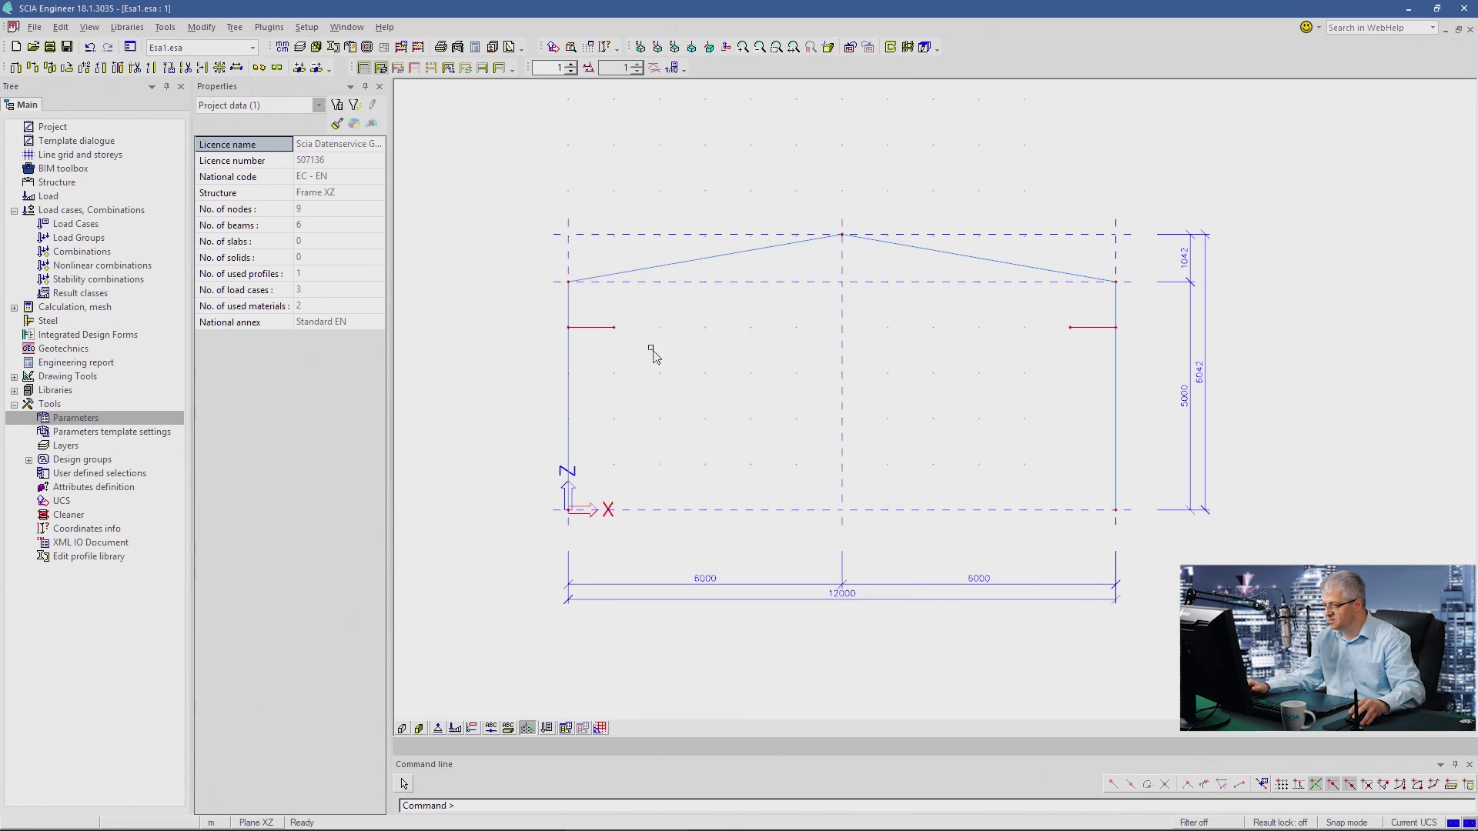
# - Assign Layer_C_V to the Crane layer's current used activity and _Layer_C_STR to its structural model only property
pyautogui.click(314, 55)
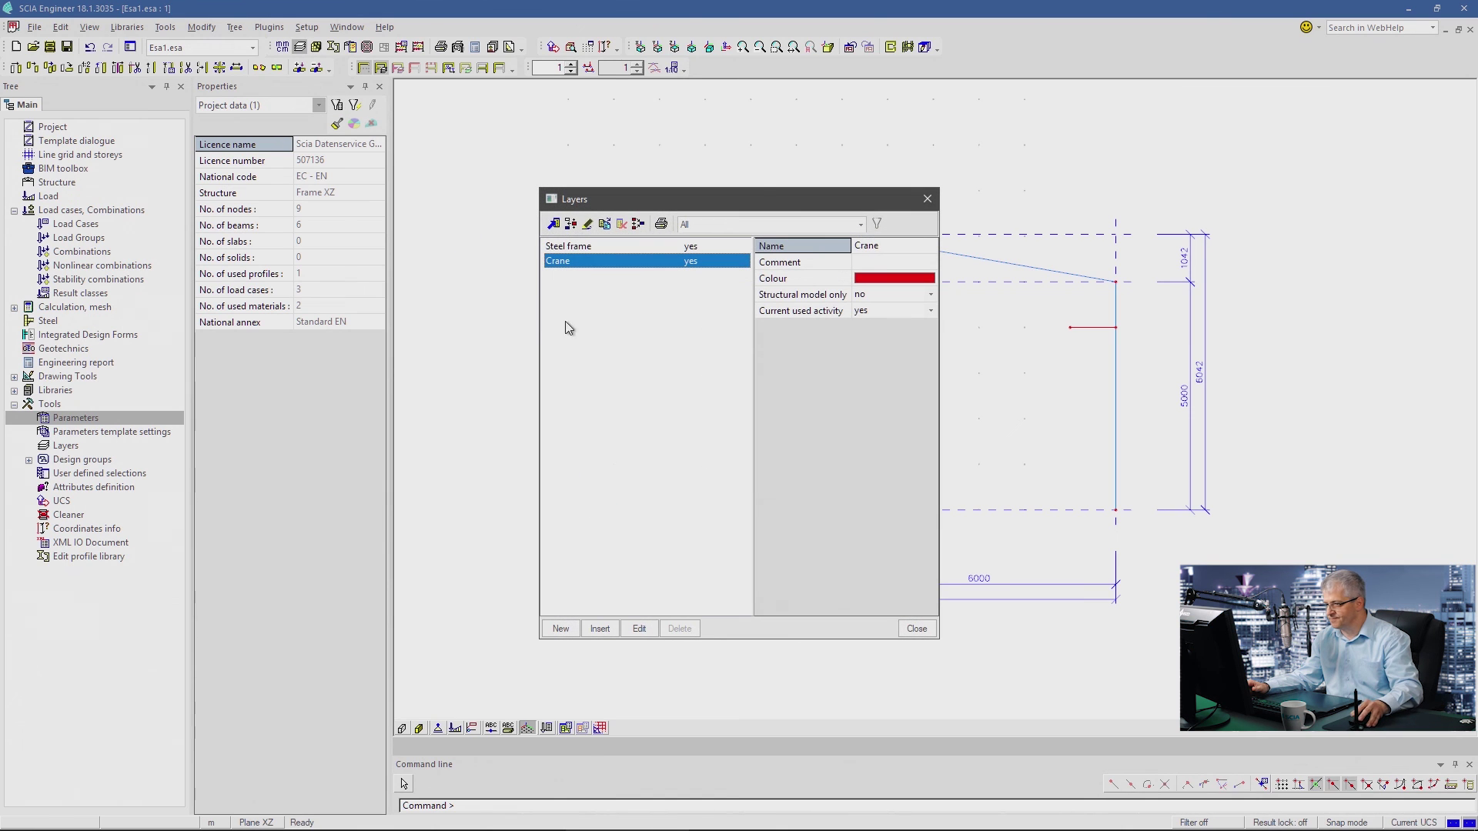
pyautogui.click(927, 311)
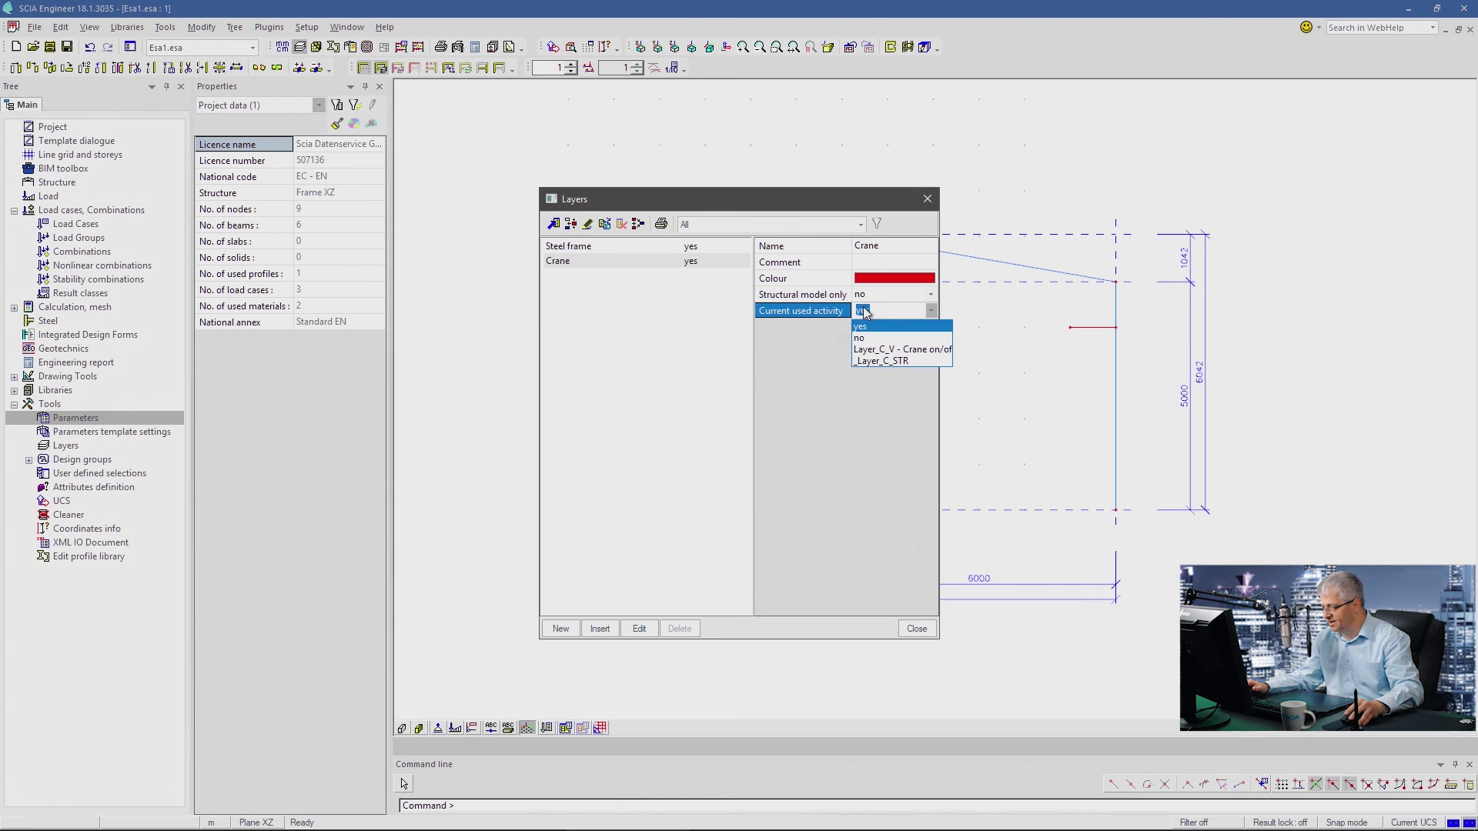
pyautogui.click(879, 351)
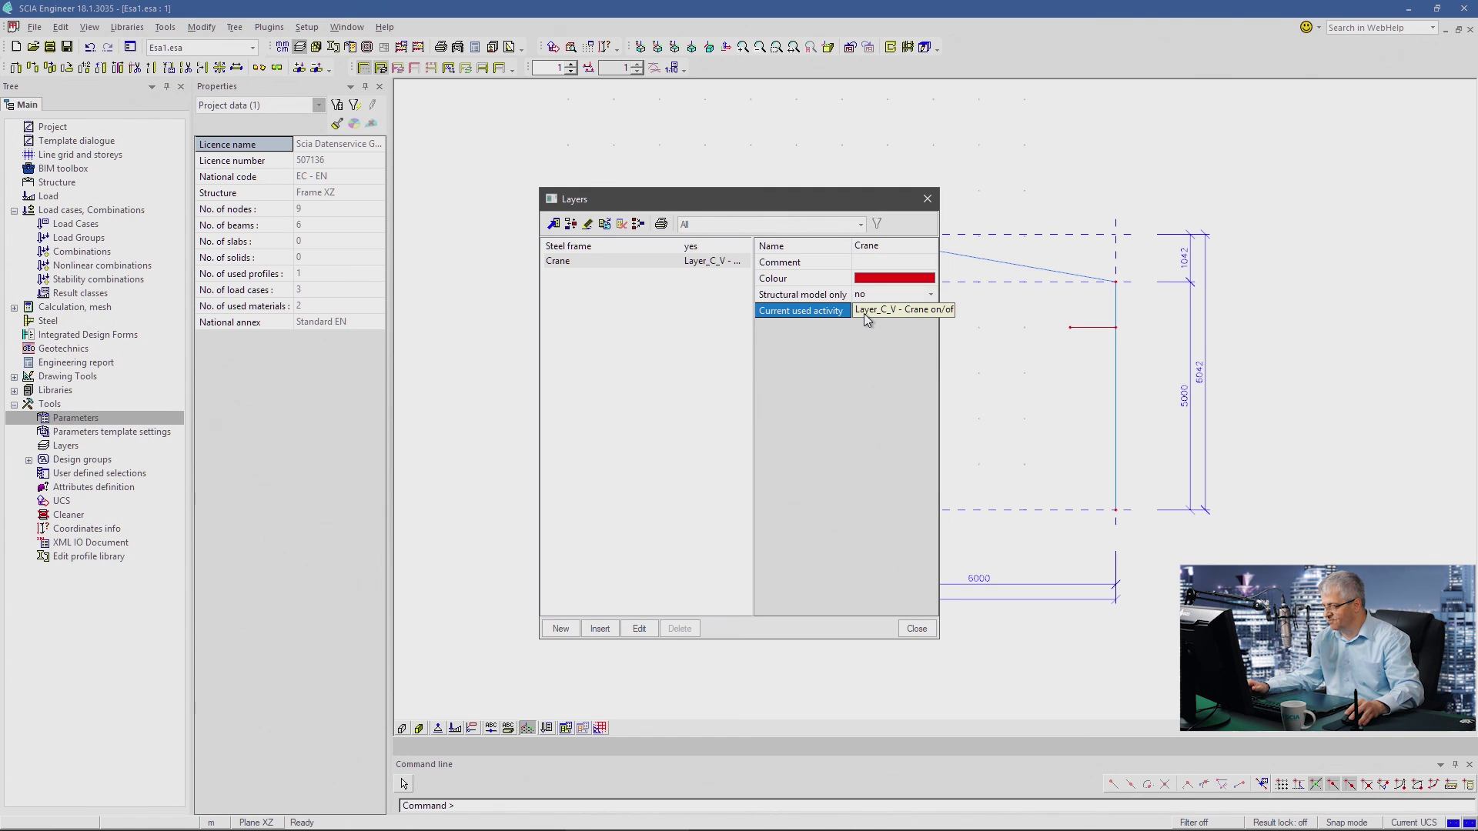
pyautogui.click(928, 293)
pyautogui.click(928, 292)
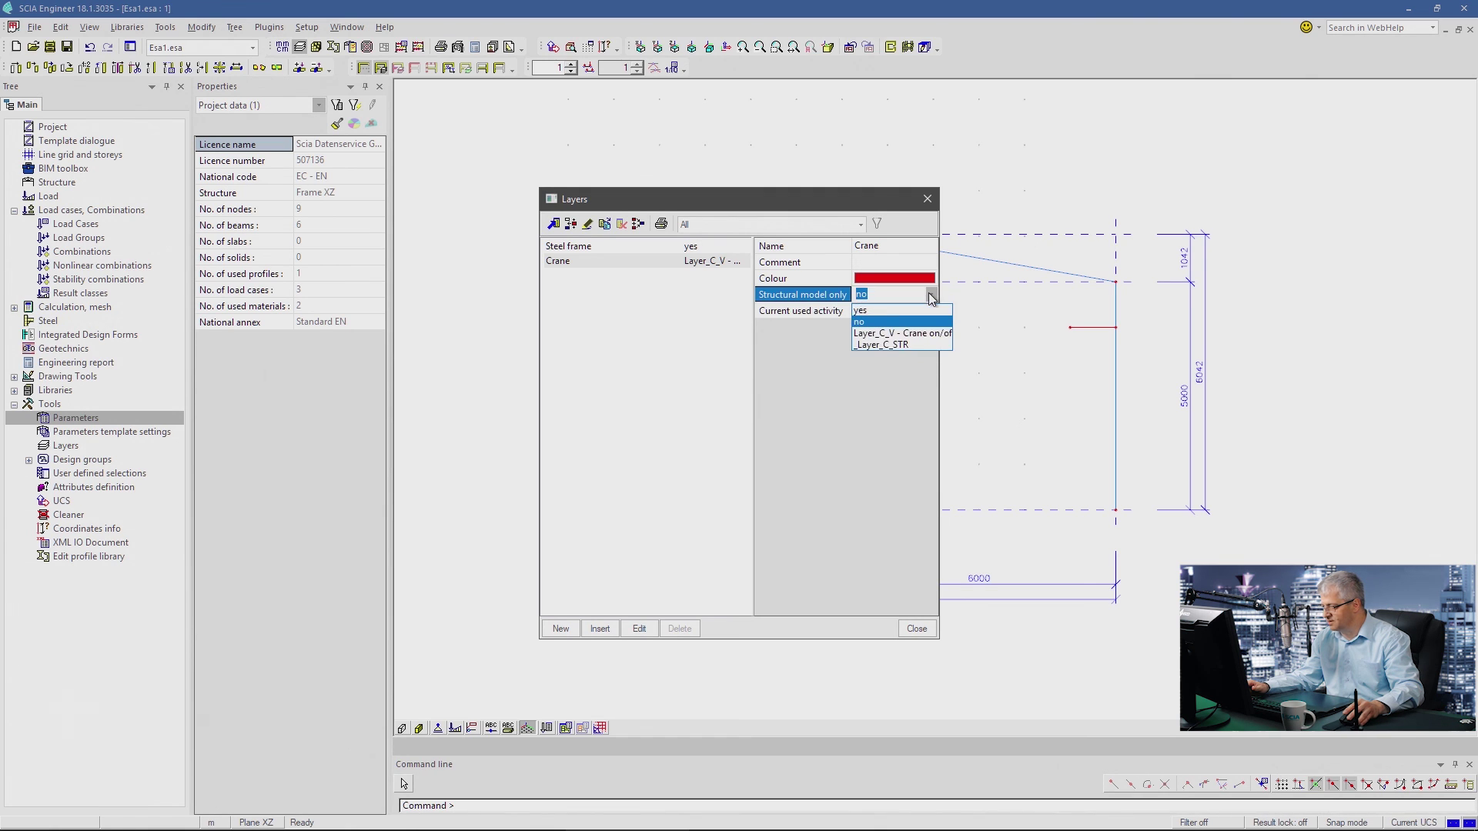
pyautogui.click(885, 344)
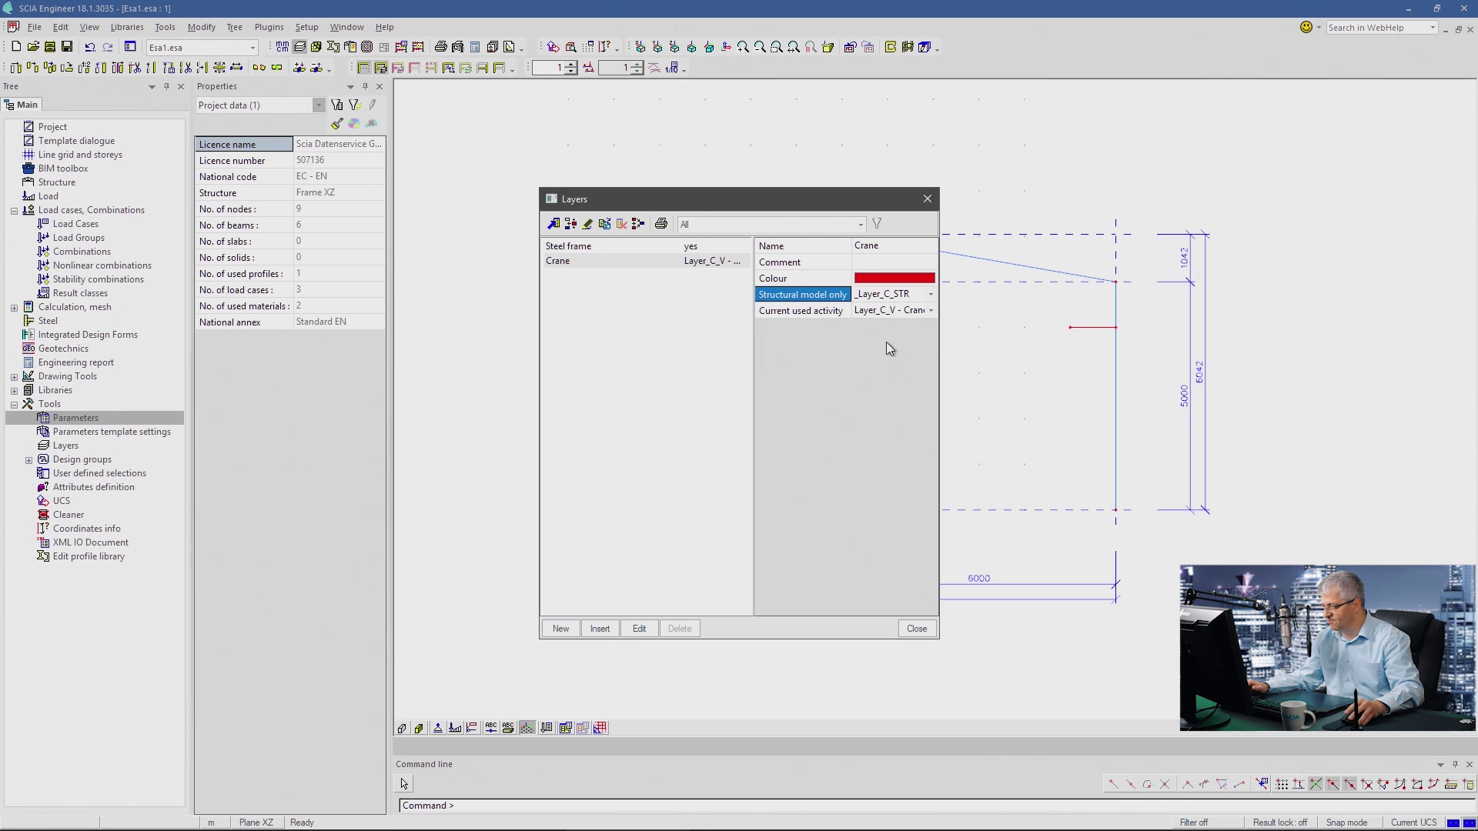
pyautogui.click(916, 628)
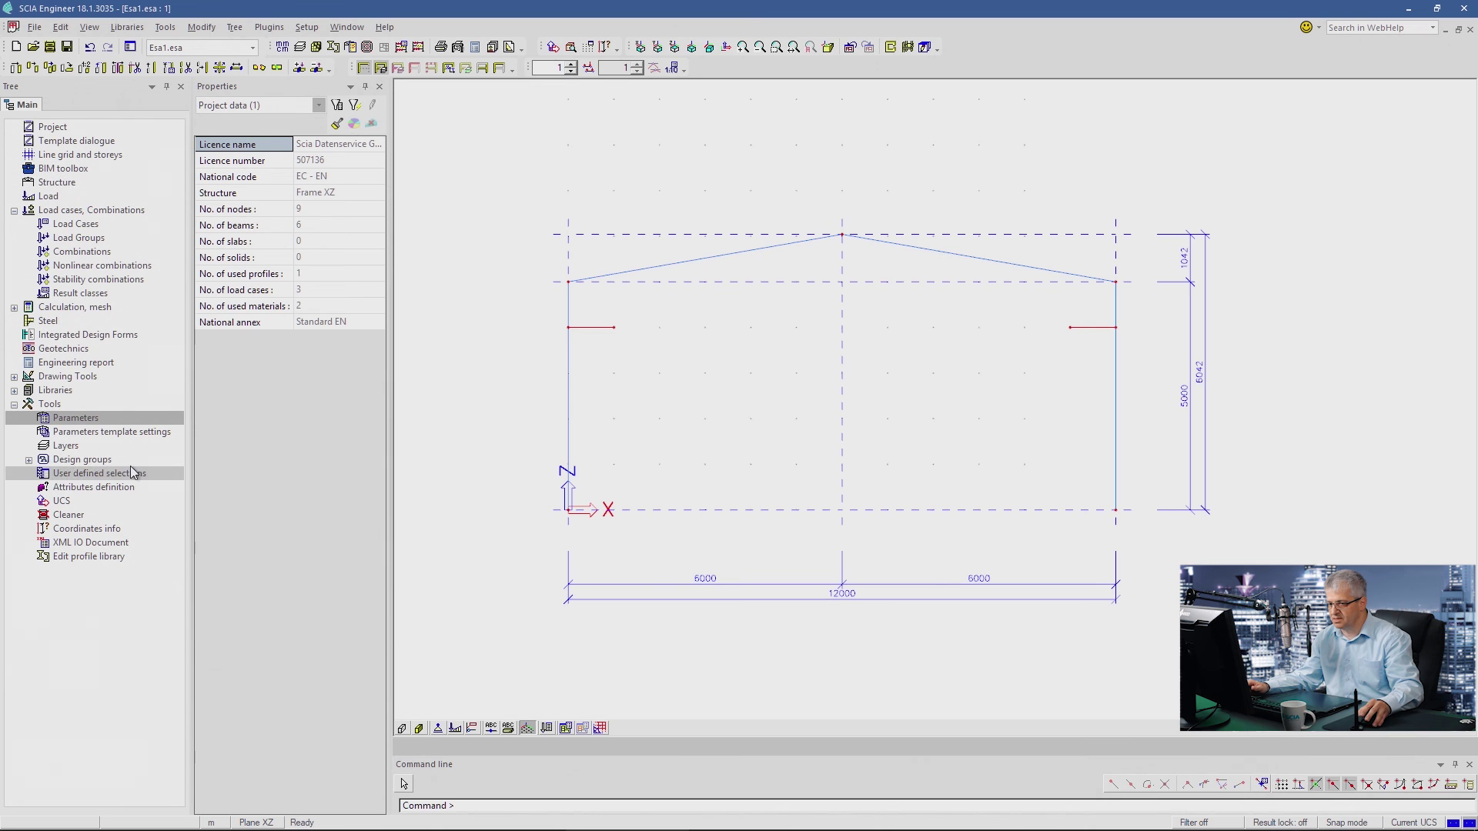
# - Add the Layer_C_V parameter to the selected parameters of the Geometry parameter set
pyautogui.doubleClick(114, 432)
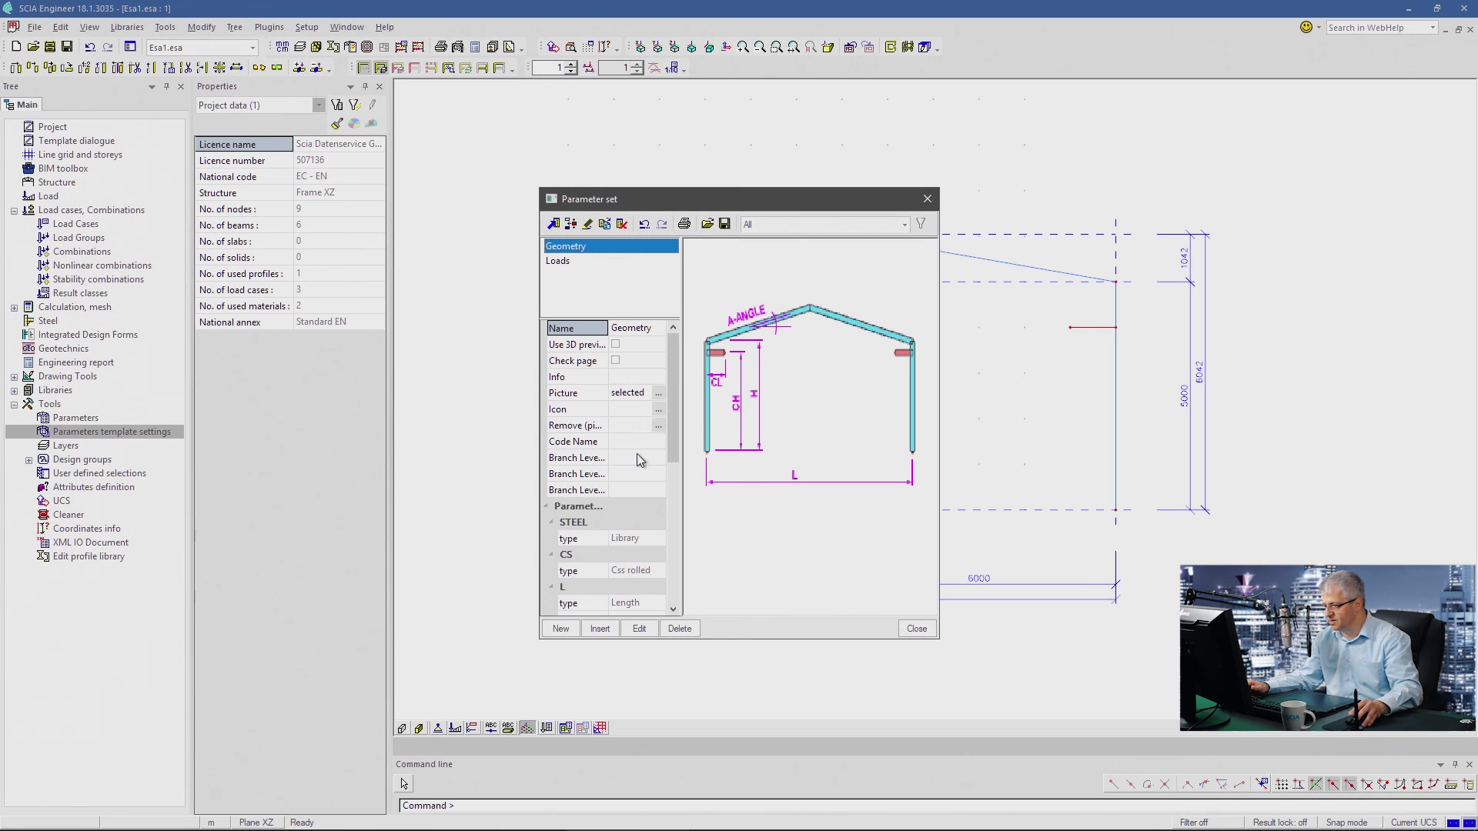
pyautogui.click(639, 629)
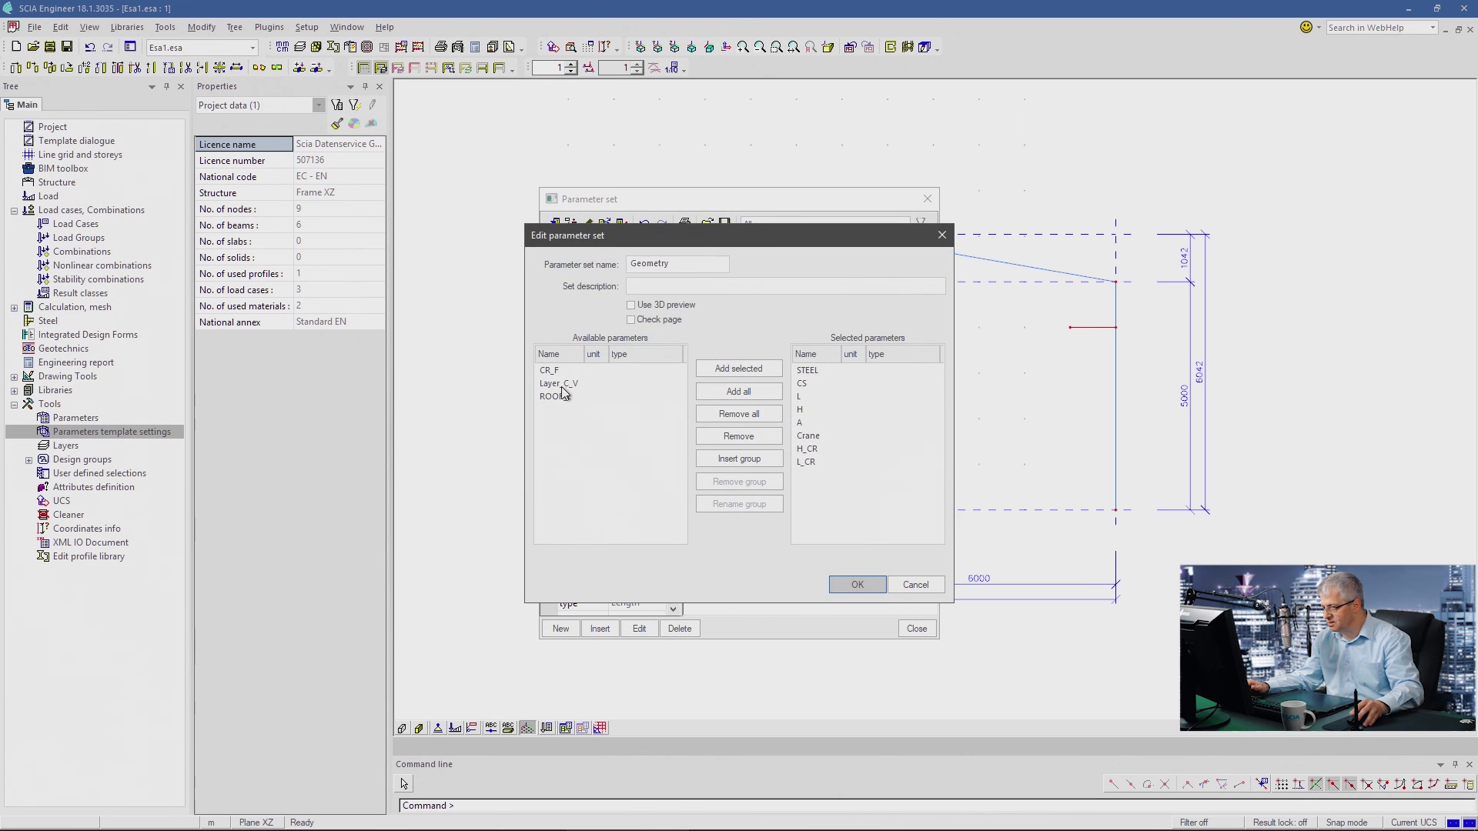
pyautogui.click(559, 383)
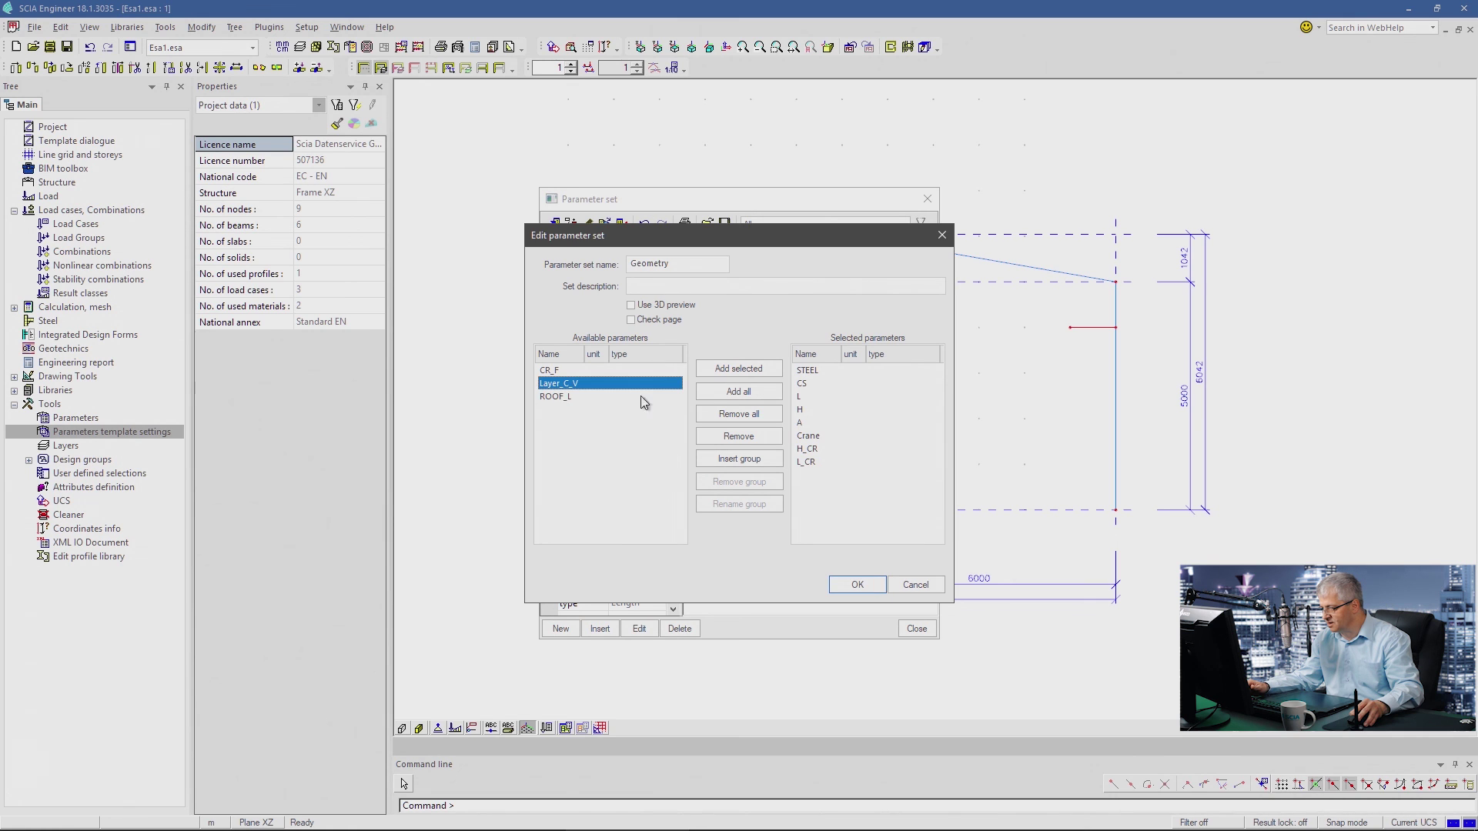
pyautogui.click(803, 425)
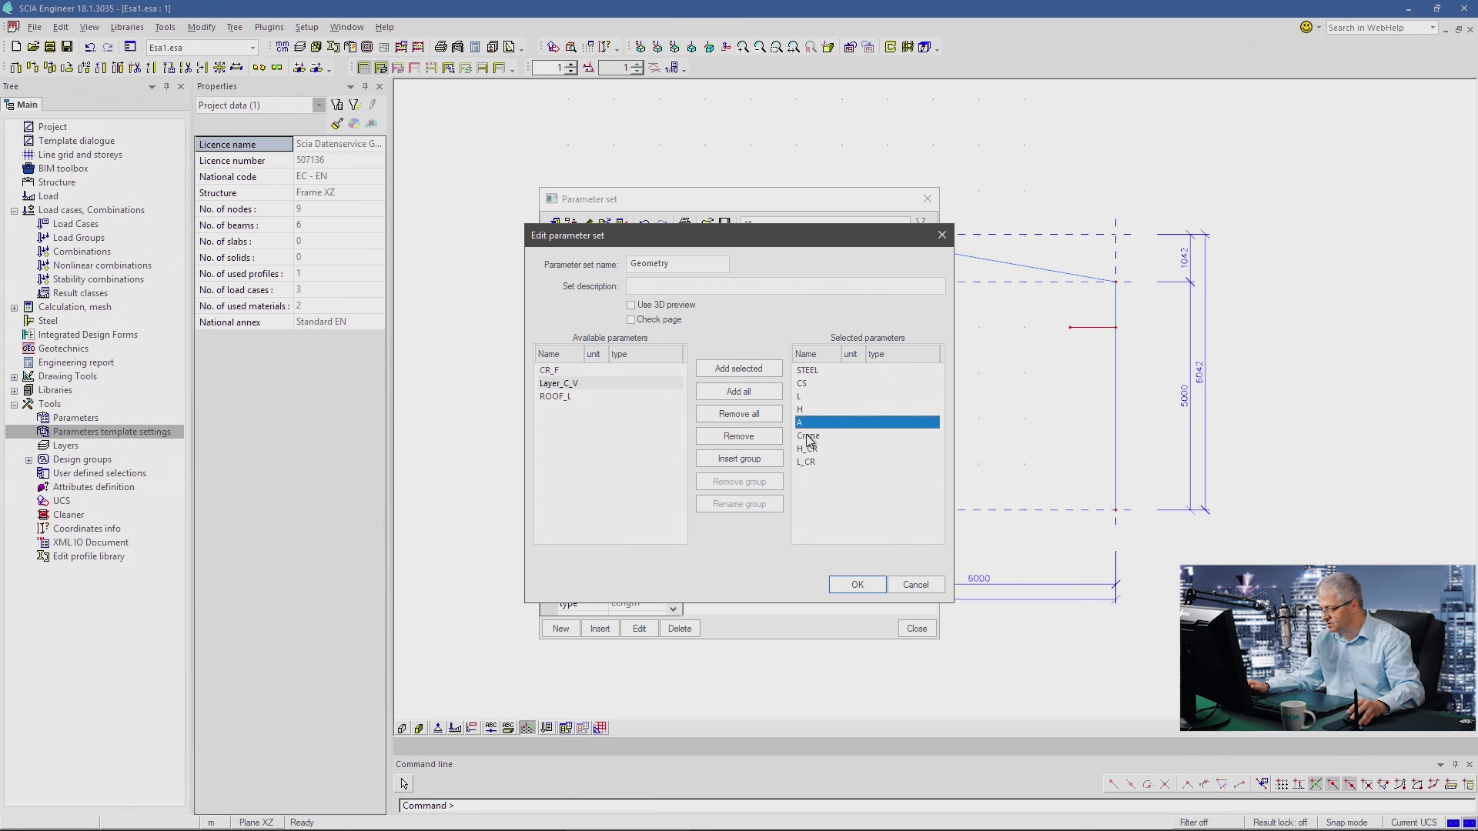
pyautogui.click(808, 437)
pyautogui.click(805, 453)
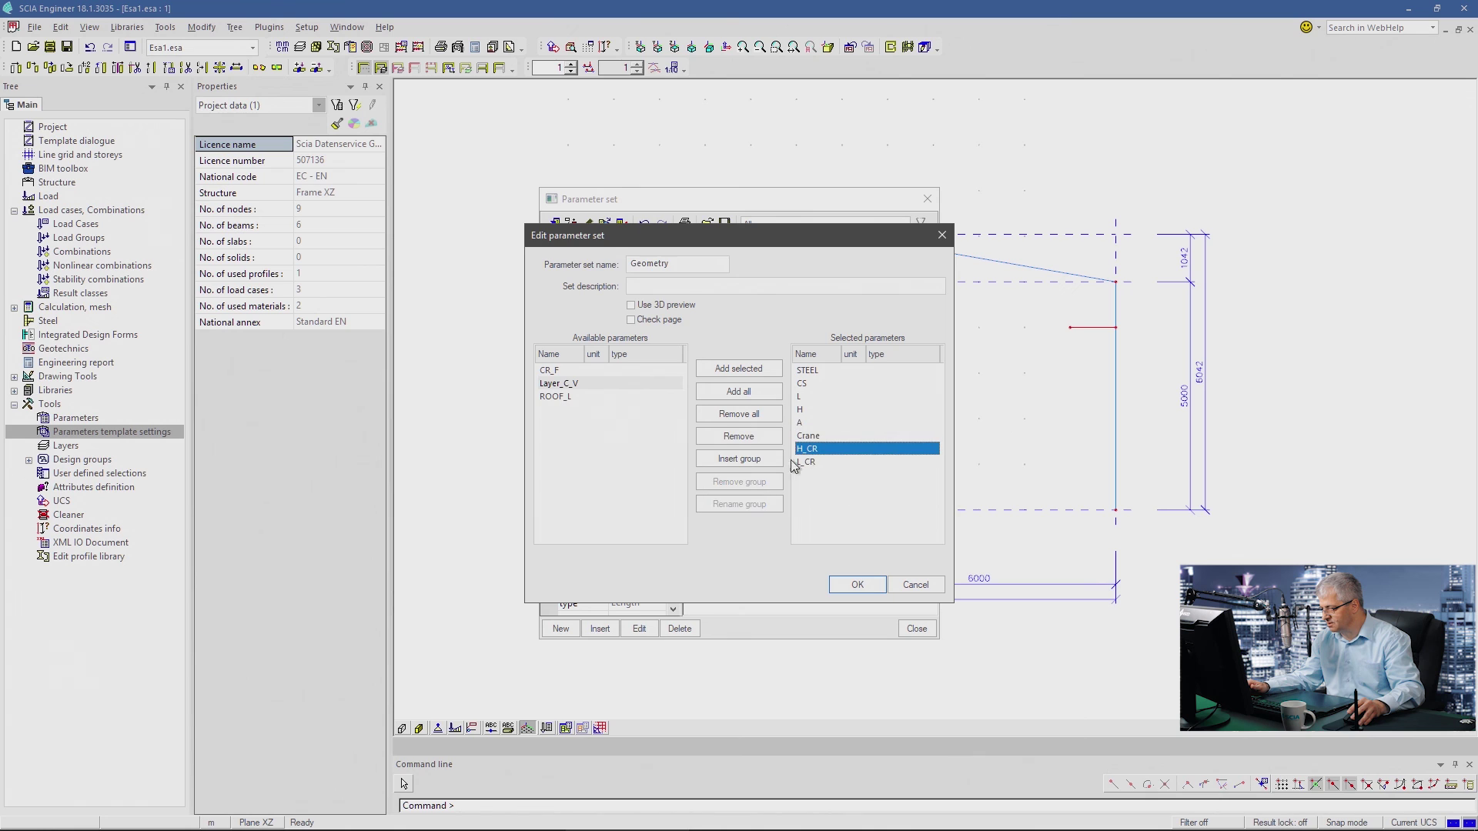
pyautogui.click(715, 368)
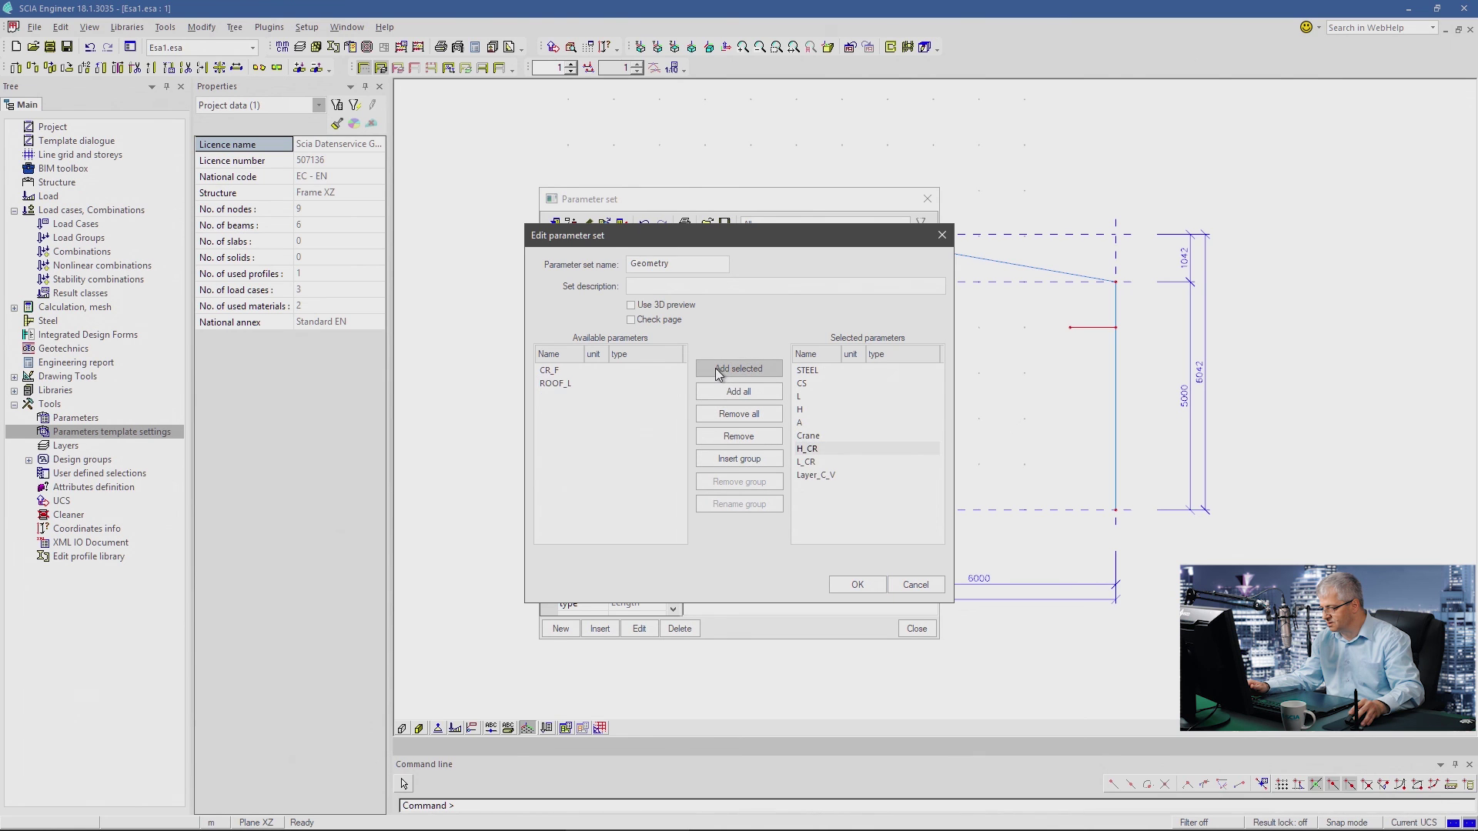
# - Move Layer_C_V directly below the Crane group heading, above H_CR, and save the Geometry parameter set
pyautogui.click(810, 474)
pyautogui.keyDown('shift'); pyautogui.click(810, 460); pyautogui.keyUp('shift')
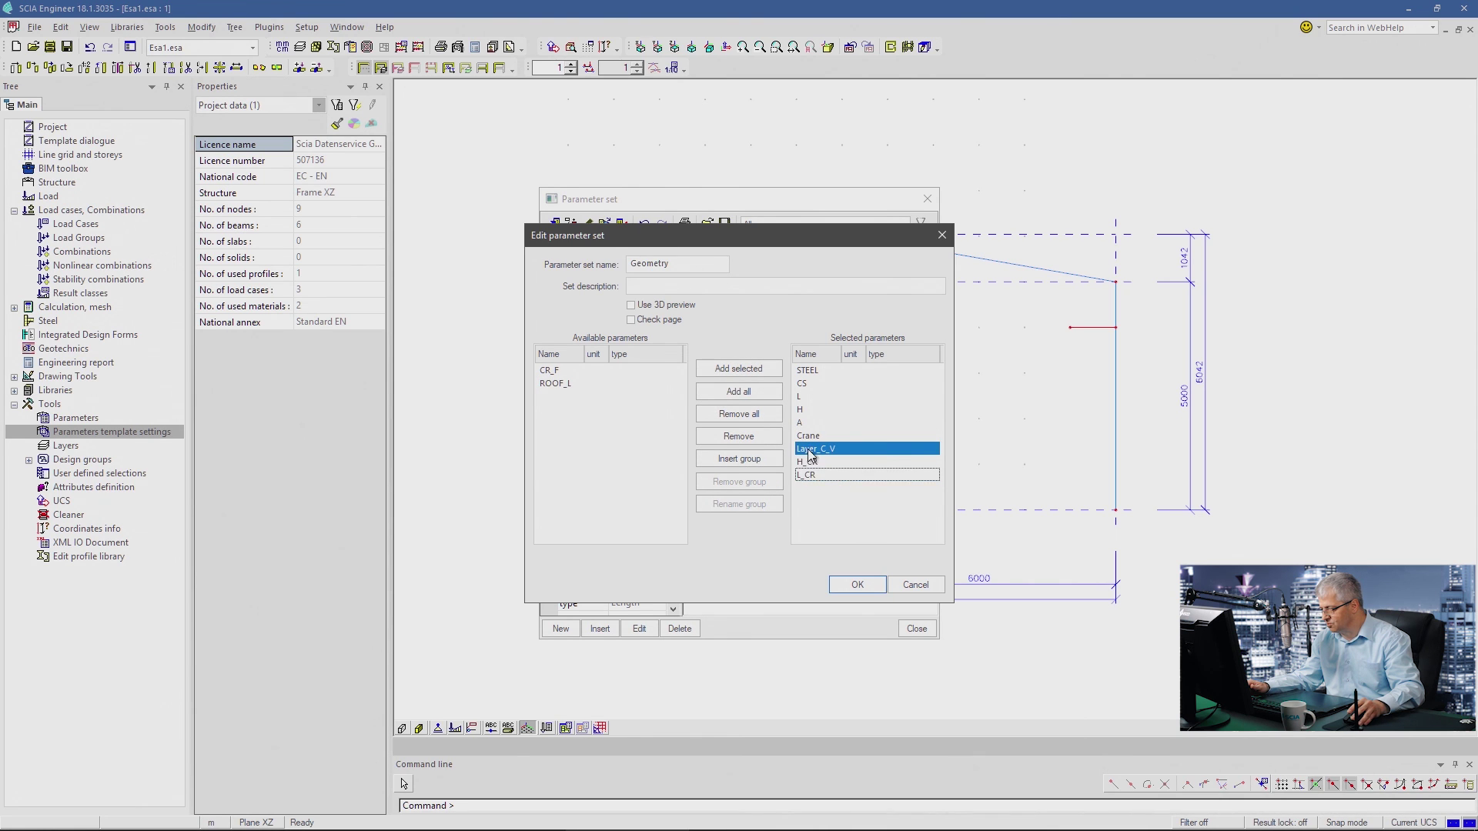
pyautogui.click(856, 587)
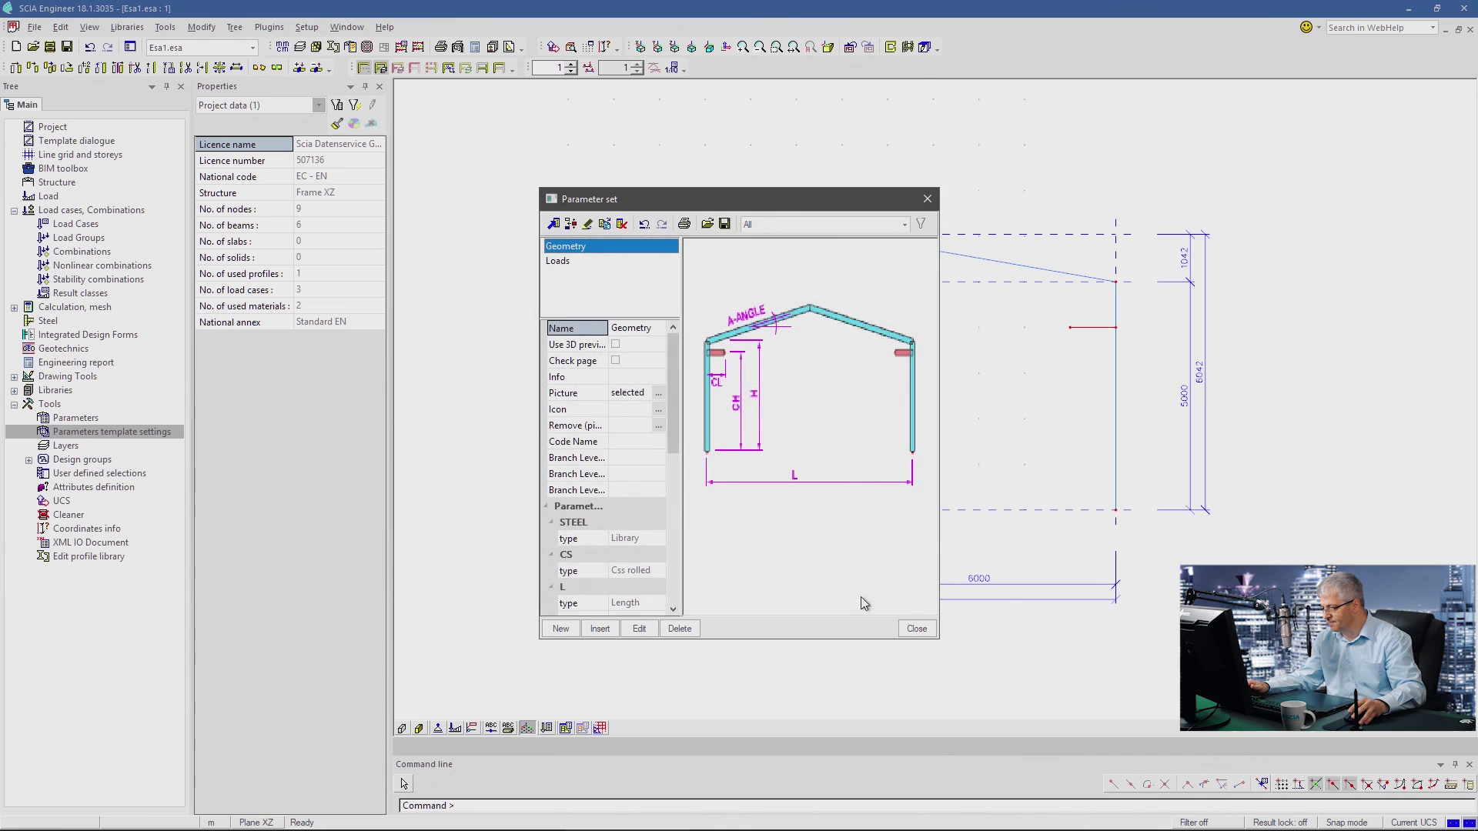
pyautogui.click(917, 628)
# - Set Layer_C_V - Crane on/of to no in the template dialogue and apply it to the frame
pyautogui.click(69, 141)
pyautogui.doubleClick(70, 143)
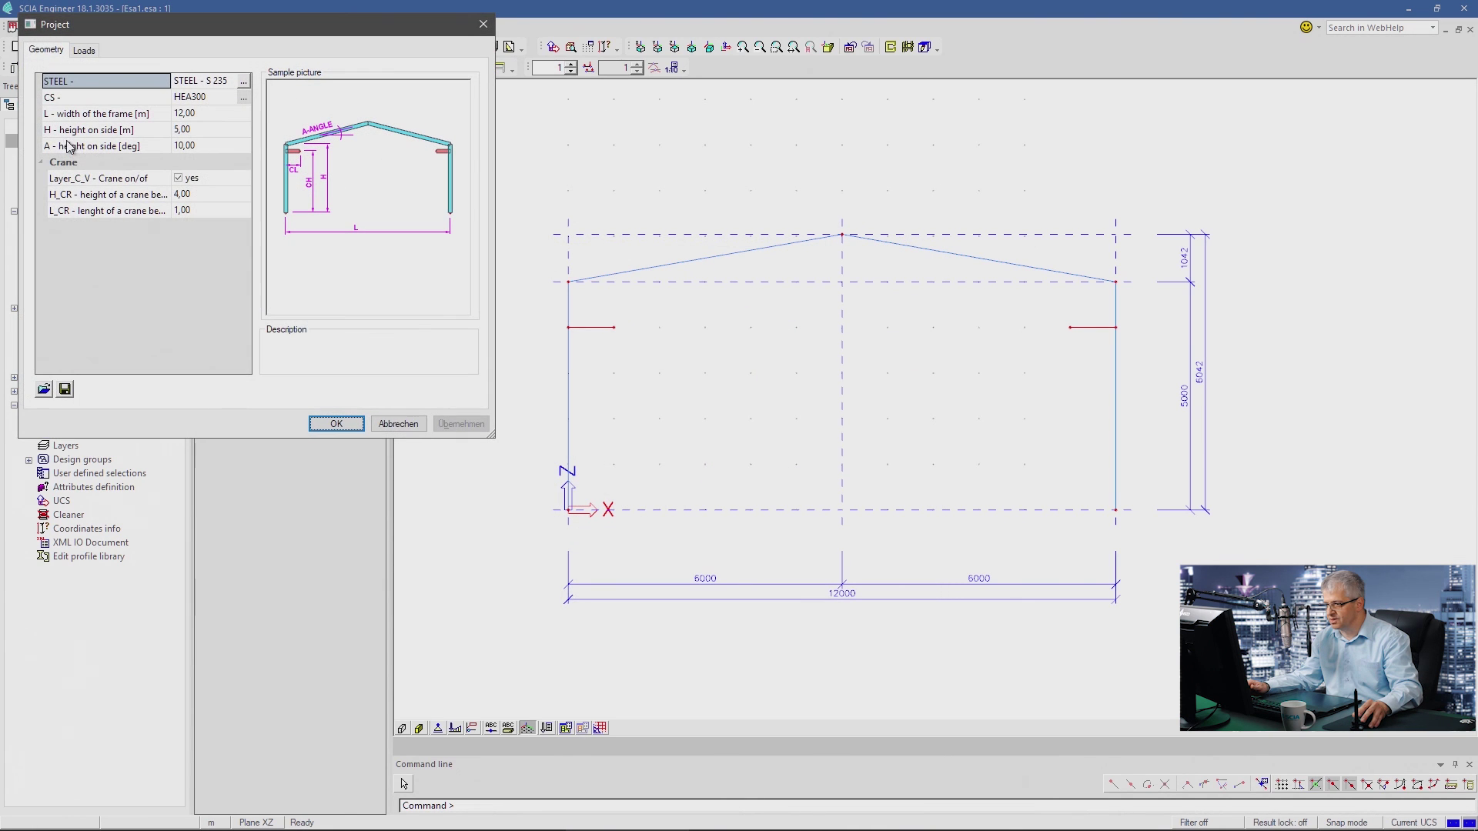
pyautogui.click(179, 179)
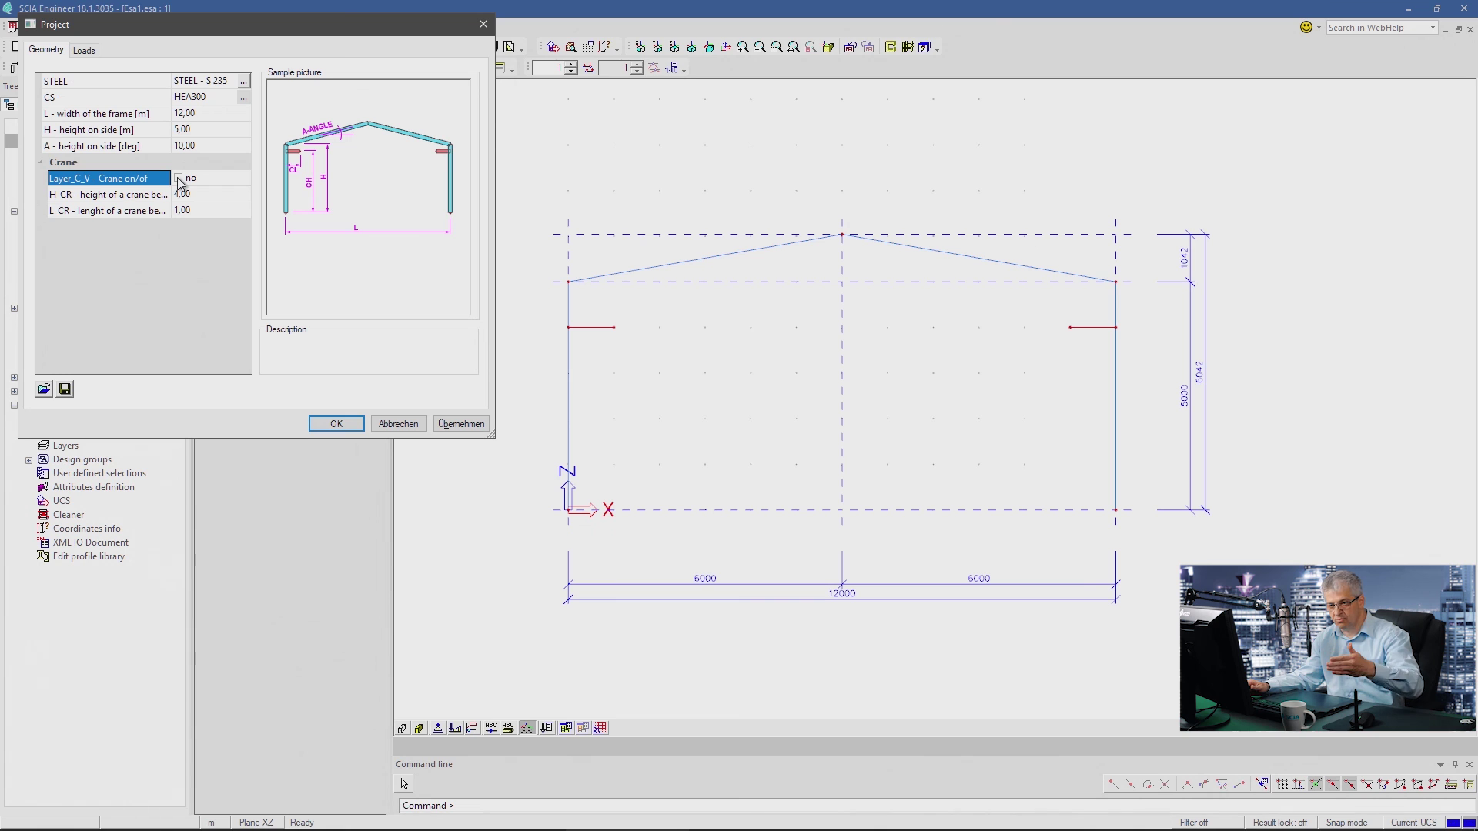
pyautogui.click(344, 425)
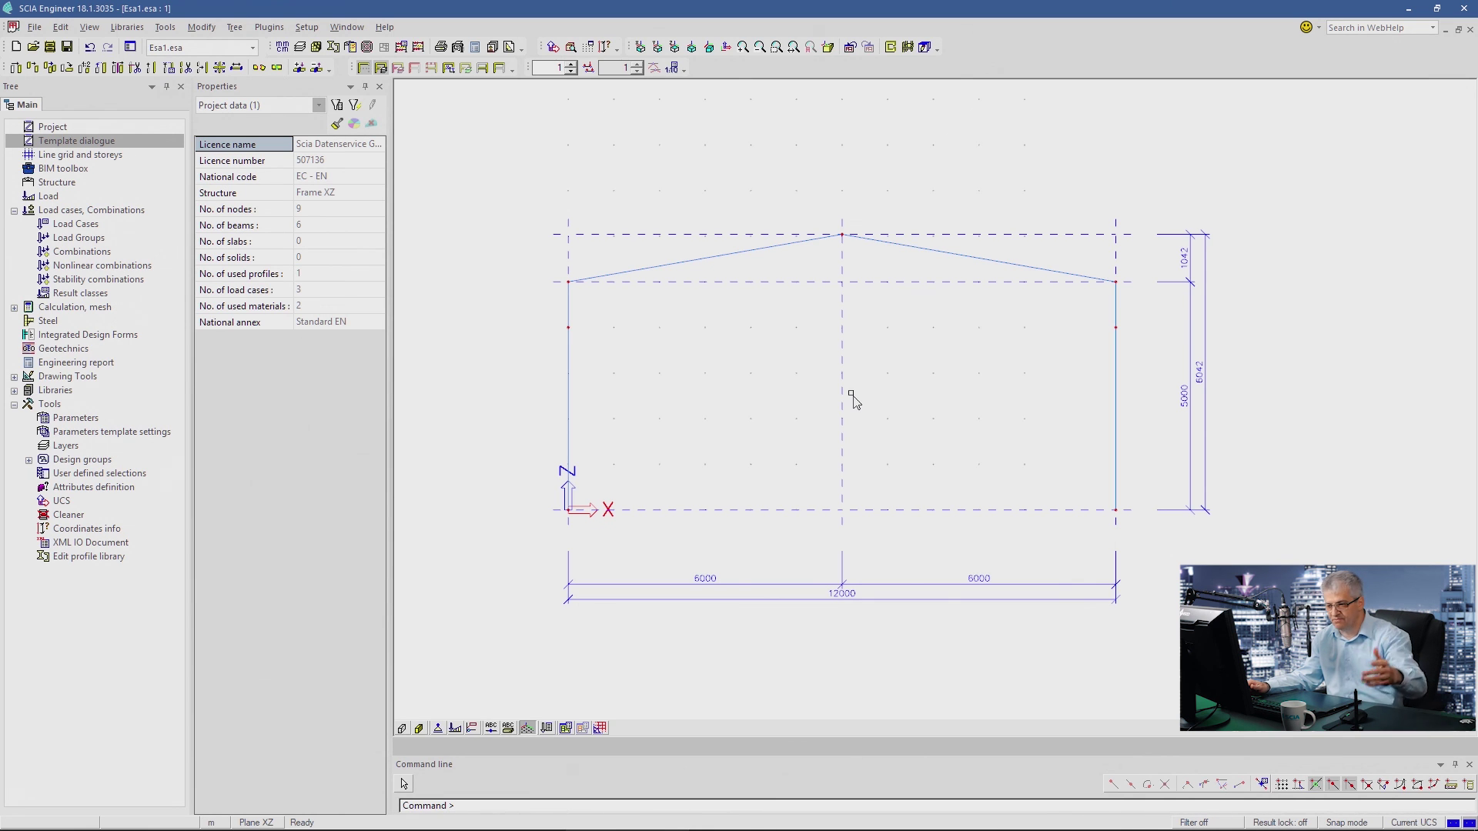
# - Reopen the template dialogue, set Layer_C_V - Crane on/of to yes and apply it to the frame
pyautogui.doubleClick(92, 143)
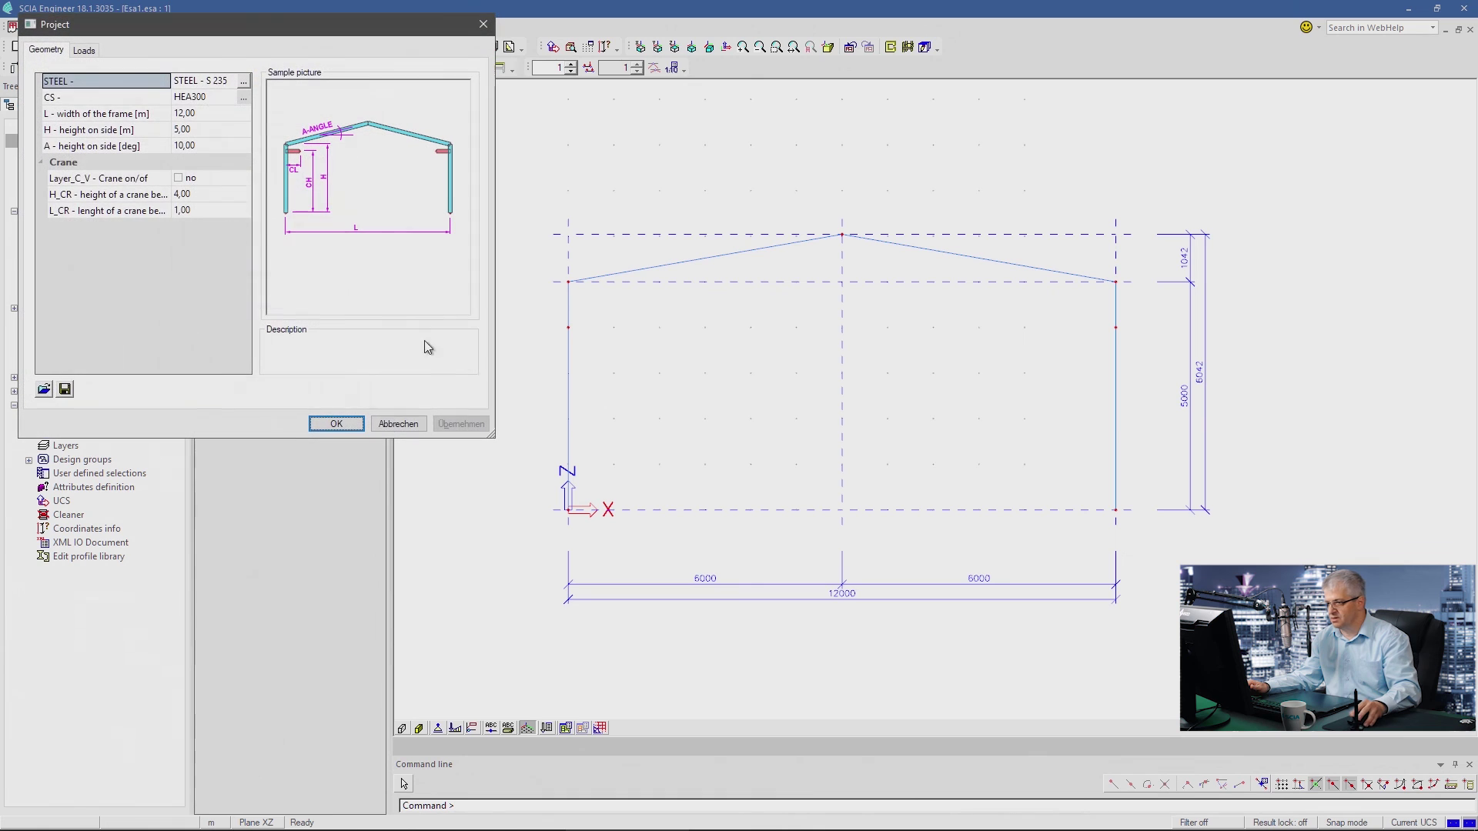
pyautogui.click(177, 178)
pyautogui.click(448, 425)
pyautogui.click(343, 424)
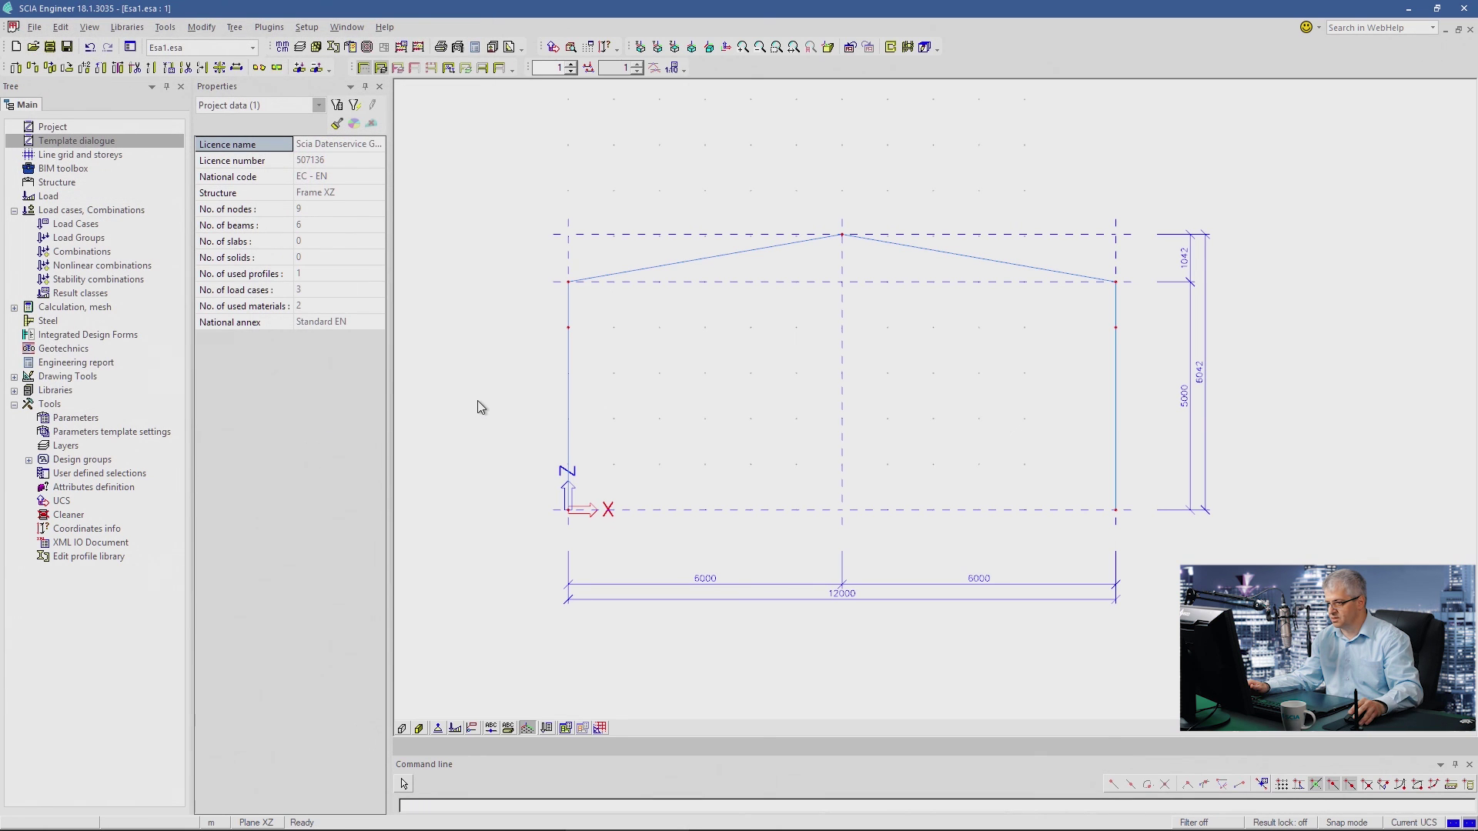